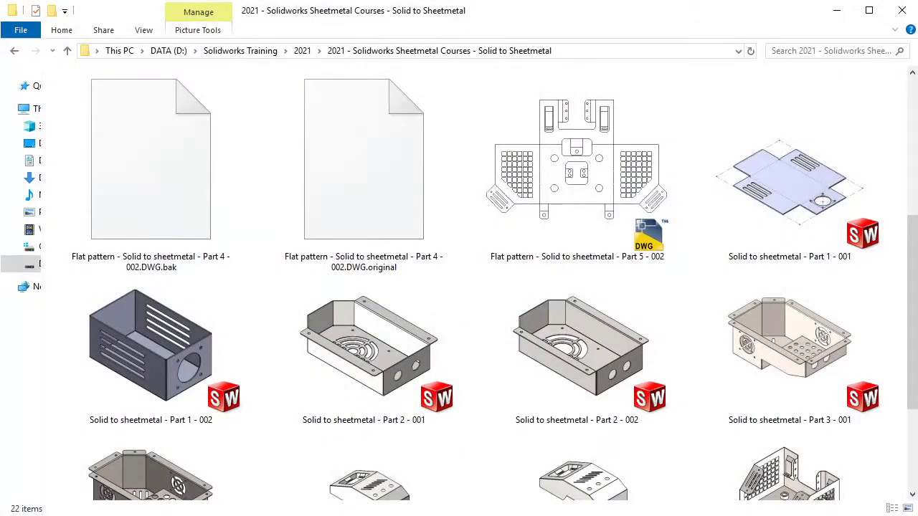
Open 'Solid to sheetmetal - Part 6 - 001' in SOLIDWORKS by dragging it from the course folder
scroll(475, 443, "down", 1)
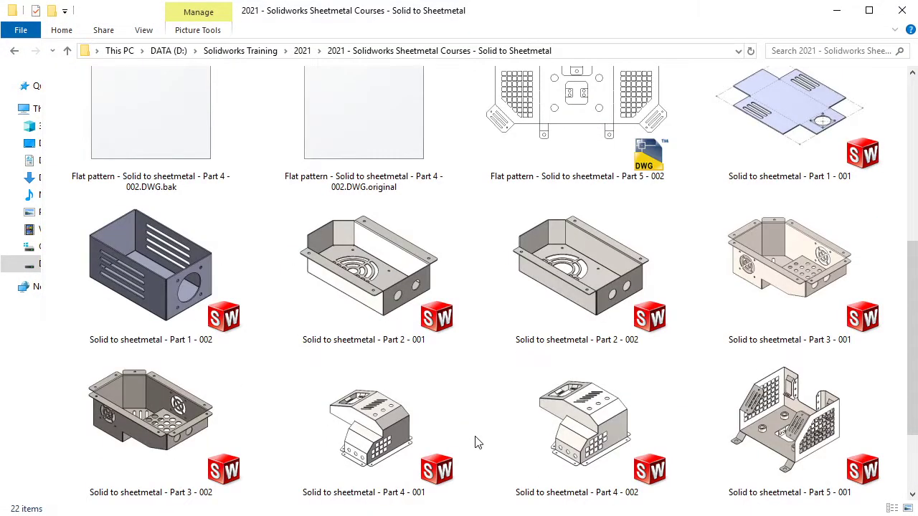
scroll(475, 442, "down", 2)
left_click(428, 438)
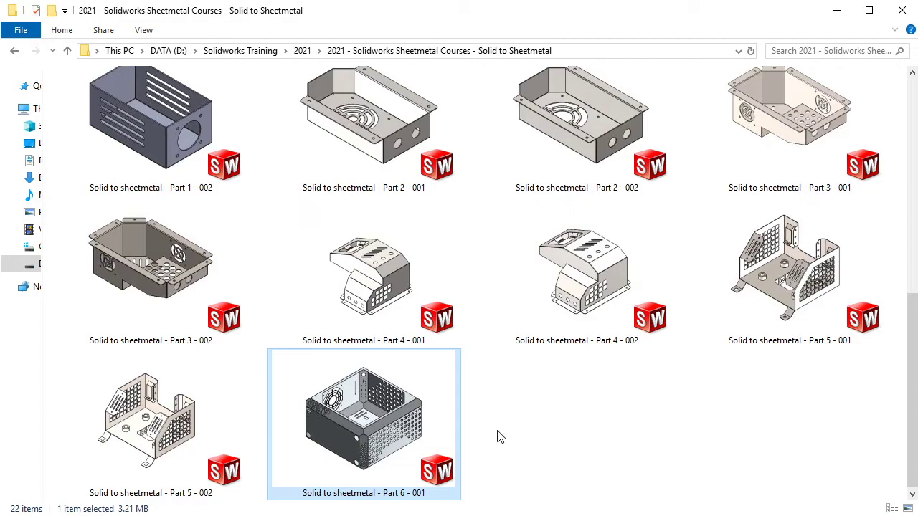
left_click_drag(382, 435, 861, 455)
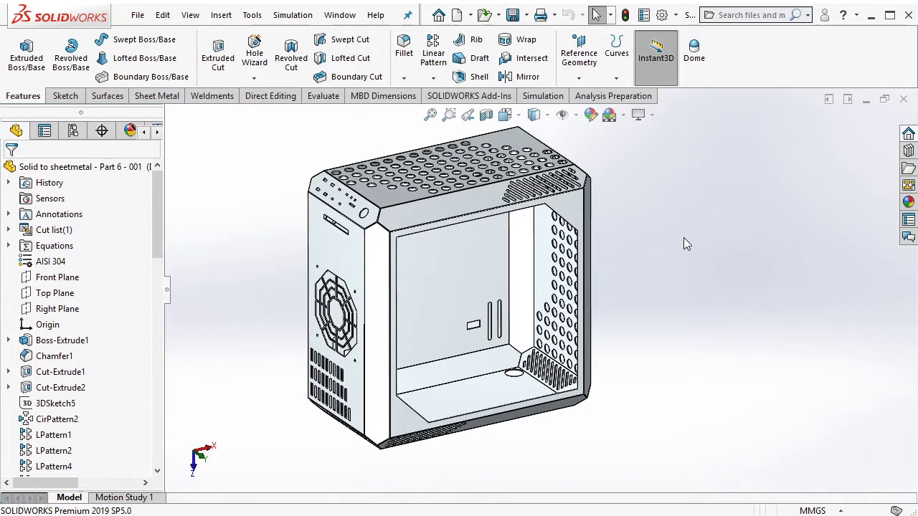
Orbit the enclosure to its fan side and bring up the Sheet Metal tools
mouse_move(684, 237)
middle_mouse_down()
mouse_move(656, 213)
mouse_move(714, 190)
mouse_move(676, 208)
mouse_move(391, 161)
mouse_move(567, 243)
middle_mouse_up()
left_click(157, 96)
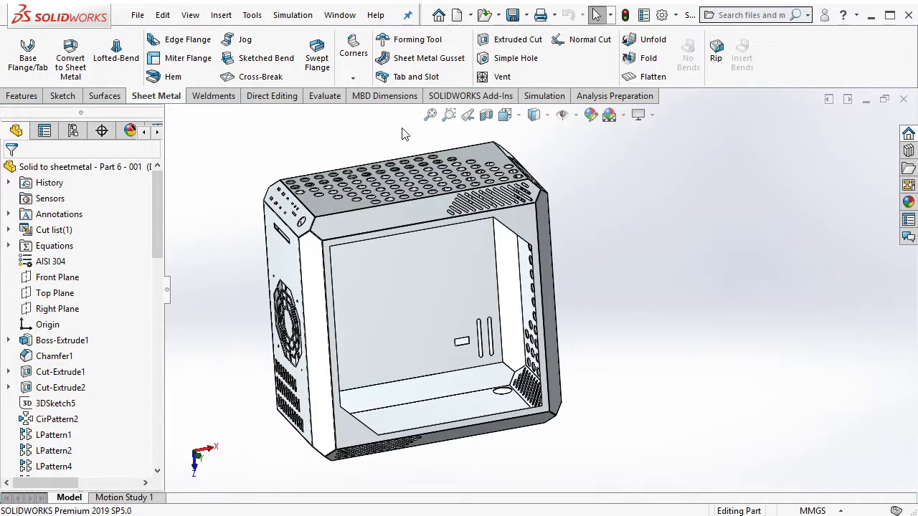
left_click(649, 76)
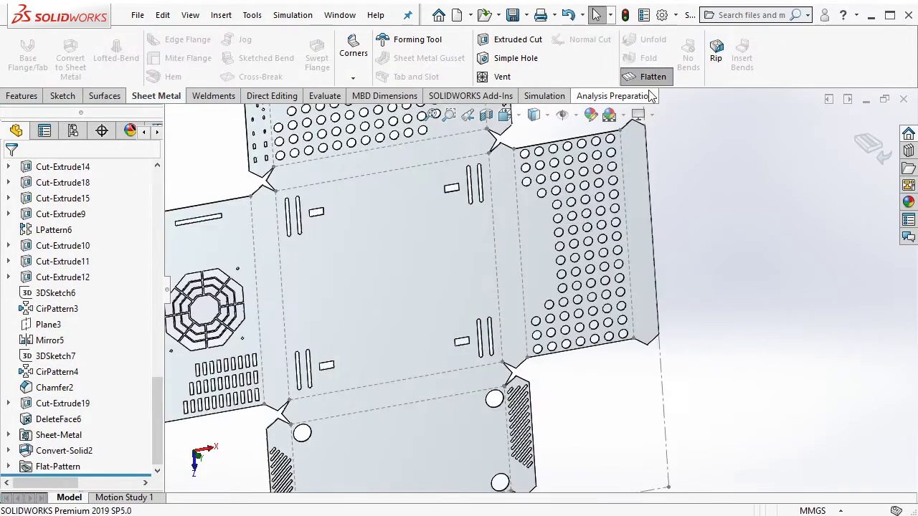
middle_click_drag(584, 205, 524, 132)
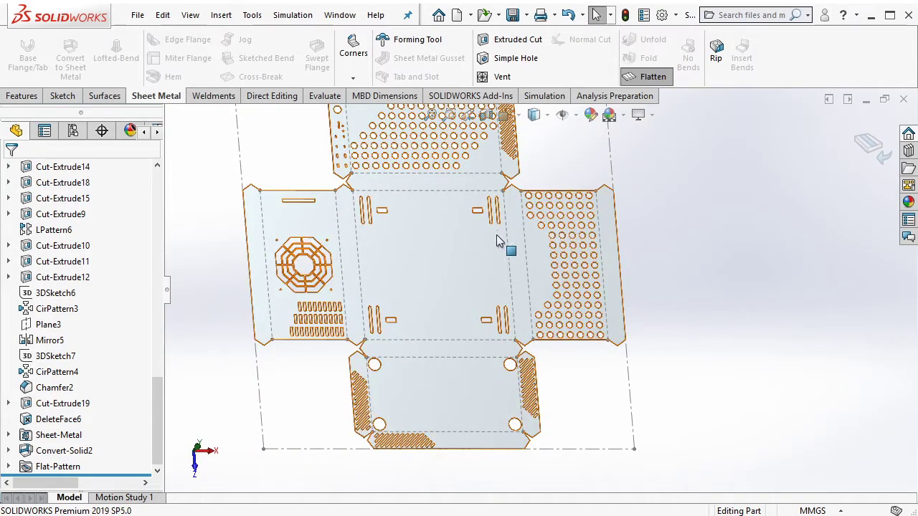
mouse_move(502, 242)
middle_mouse_down()
mouse_move(367, 213)
mouse_move(494, 262)
mouse_move(628, 200)
mouse_move(498, 289)
middle_mouse_up()
left_click(497, 289)
left_click(620, 239)
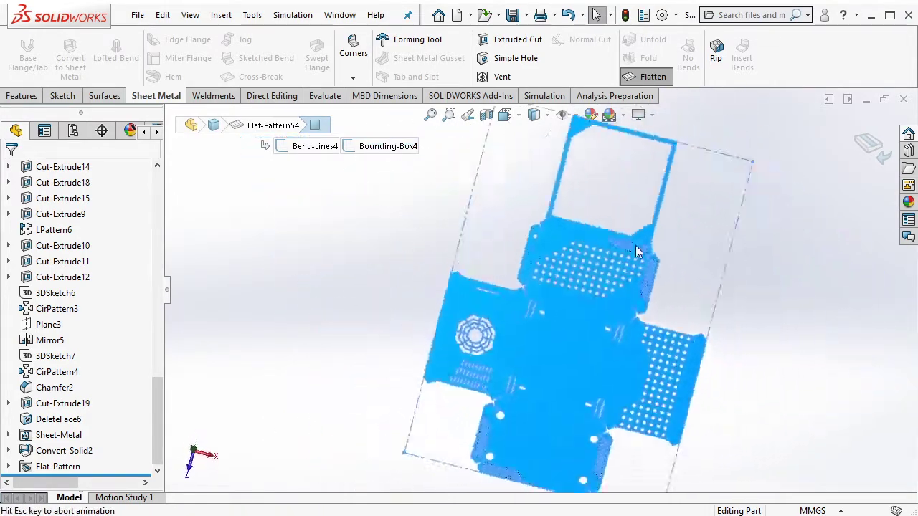
scroll(603, 287, "down", 3)
scroll(500, 333, "down", 2)
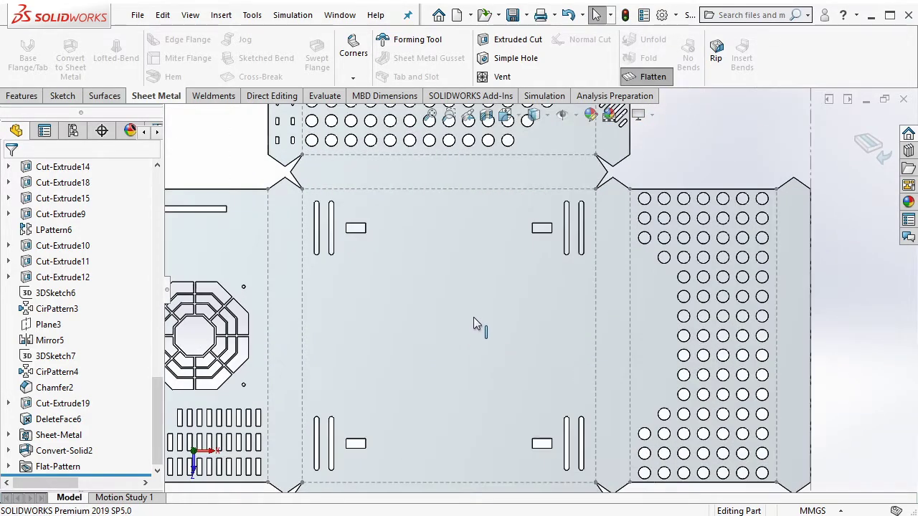
mouse_move(475, 322)
middle_mouse_down("ctrl")
mouse_move(566, 203)
mouse_move(561, 143)
mouse_move(521, 242)
mouse_move(537, 498)
middle_mouse_up("ctrl")
scroll(642, 298, "up", 2)
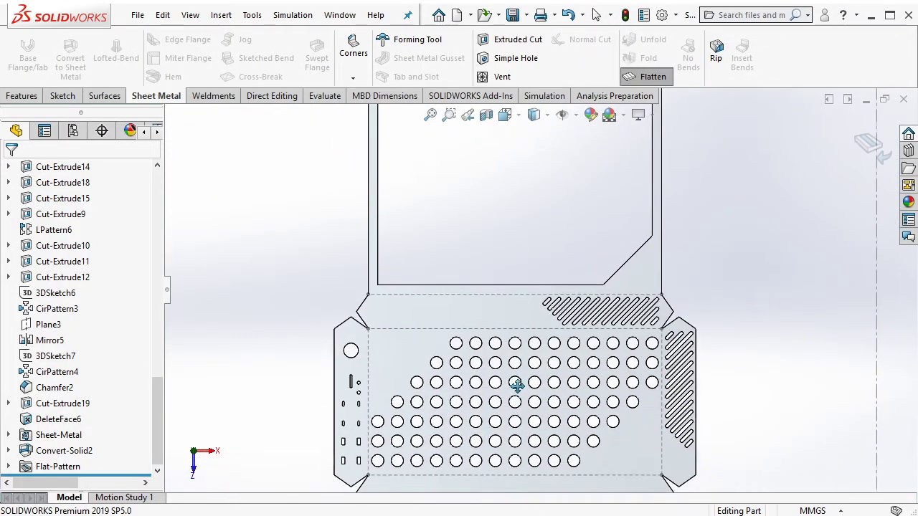
scroll(641, 298, "up", 2)
scroll(642, 298, "up", 1)
scroll(765, 244, "up", 1)
middle_click_drag(766, 244, 836, 158, "ctrl")
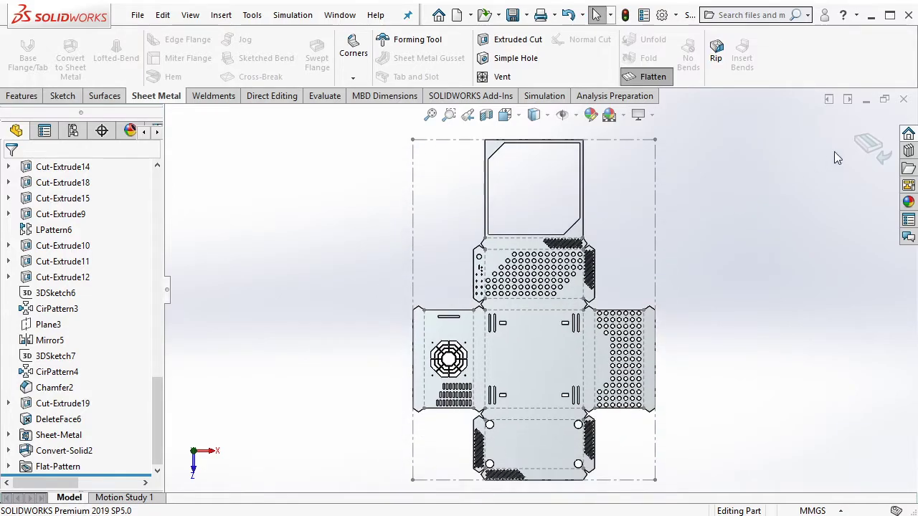
key("ctrl+z")
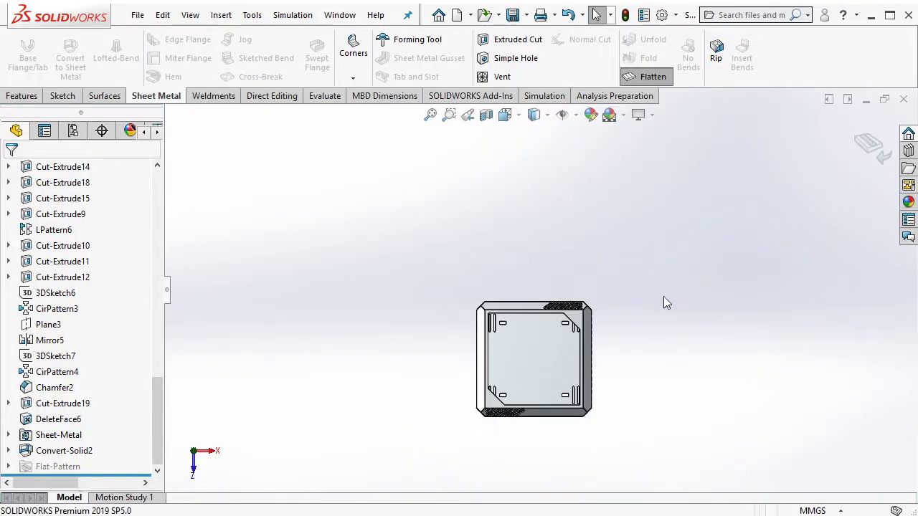
mouse_move(663, 296)
middle_mouse_down()
mouse_move(467, 419)
mouse_move(427, 342)
middle_mouse_up()
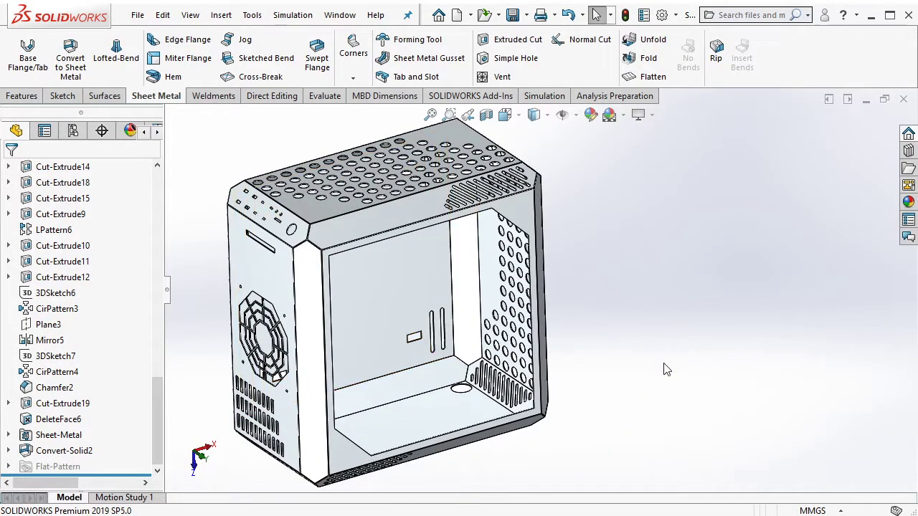
Clear and minimize the Notepad notes, pan the enclosure, and start a new SOLIDWORKS document
left_click_drag(510, 242, 730, 180)
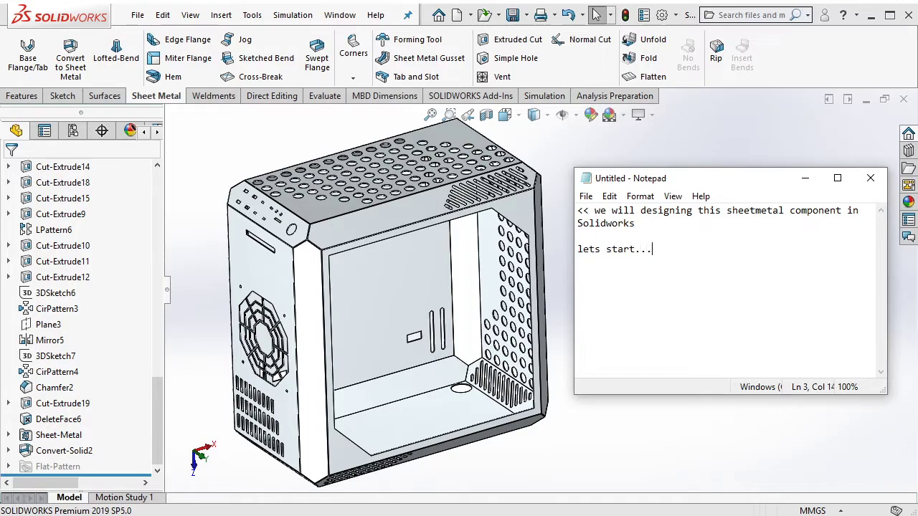
key("ctrl+a")
key("BackSpace")
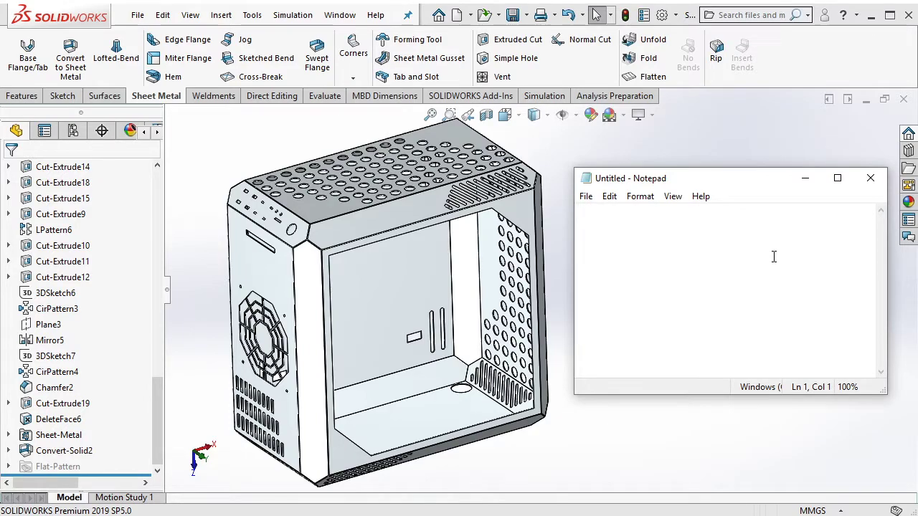
left_click(804, 178)
middle_click_drag(647, 218, 655, 227, "ctrl")
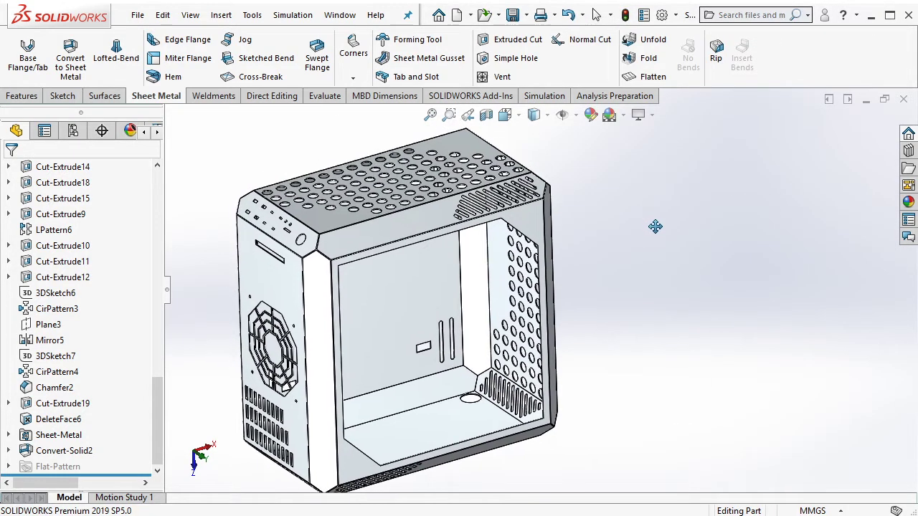
left_click(459, 15)
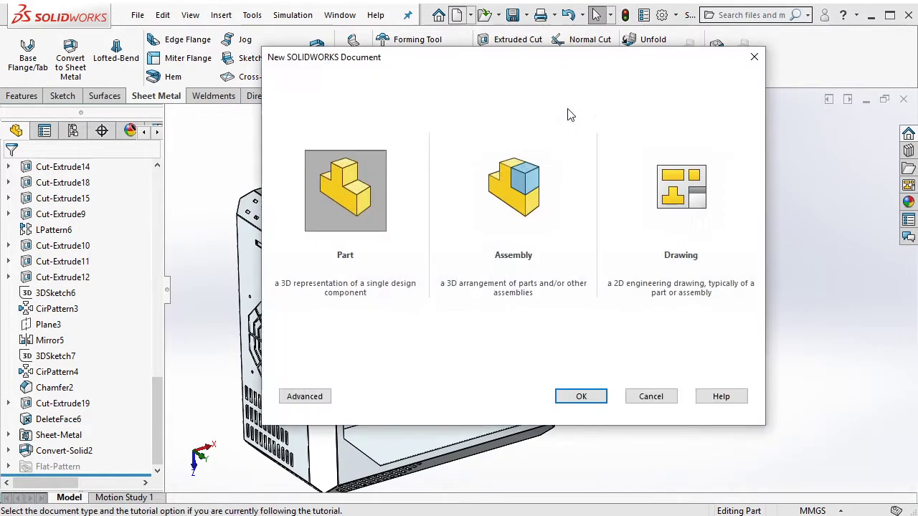
Create a new Part and tile it vertically beside the enclosure
left_click(584, 396)
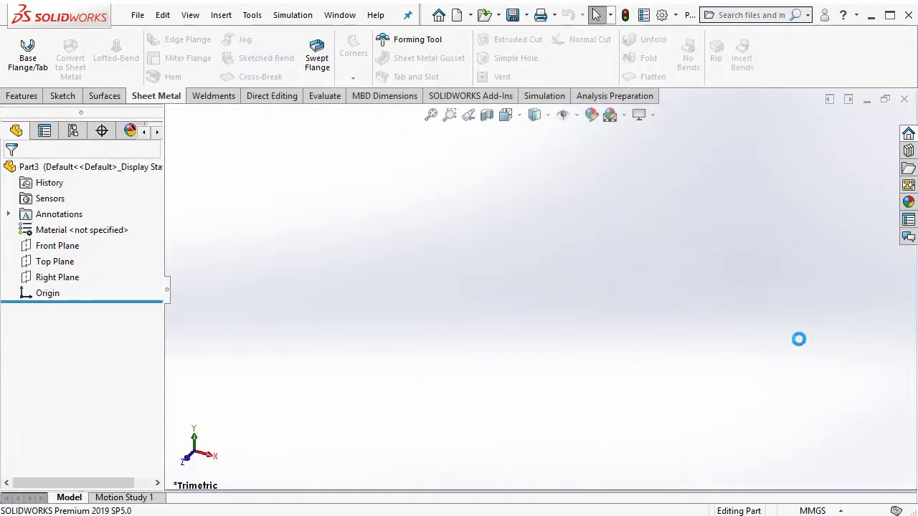
left_click(339, 15)
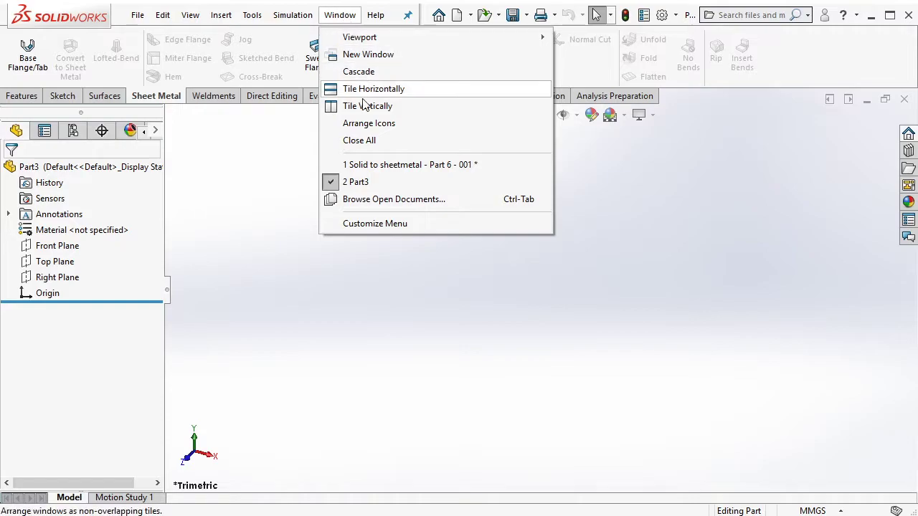
left_click(373, 103)
Roll the enclosure back to just after Boss-Extrude1 to show its base box
left_click(712, 181)
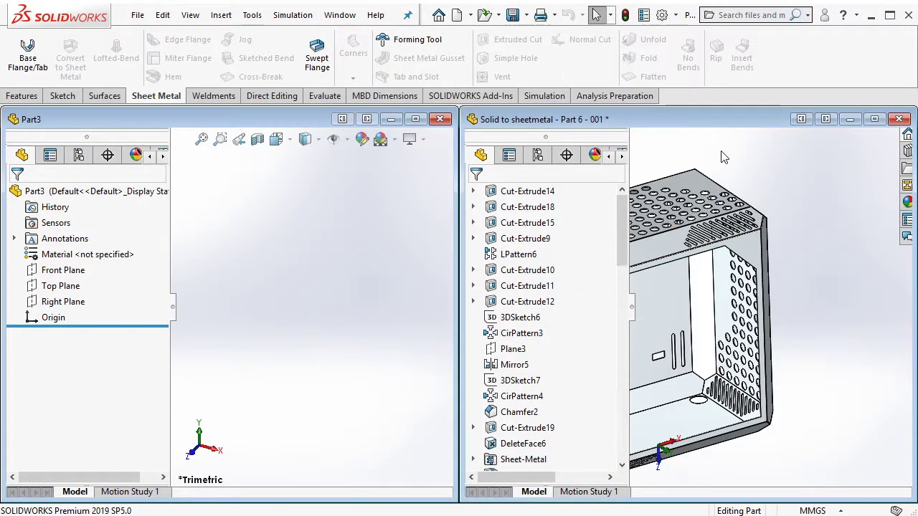
scroll(646, 215, "down", 3)
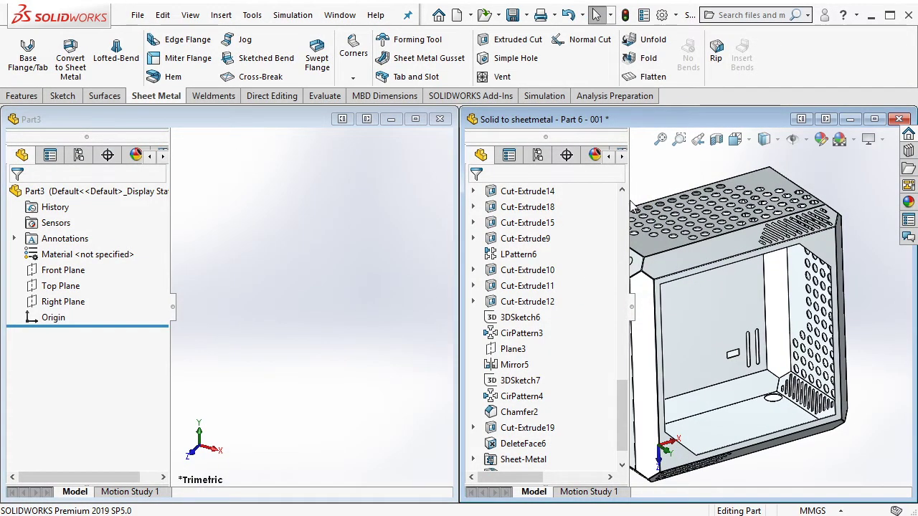
left_click_drag(627, 200, 598, 206)
scroll(586, 416, "down", 1)
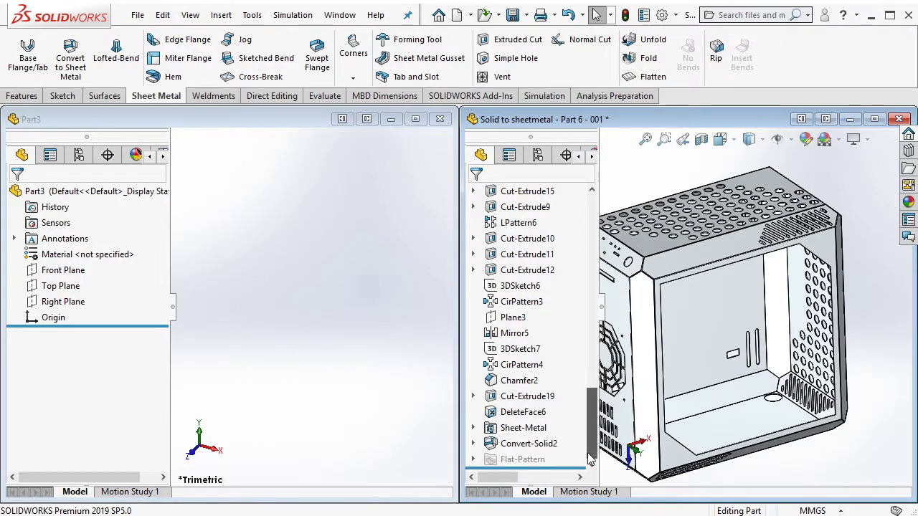
scroll(544, 287, "up", 2)
scroll(536, 215, "up", 3)
left_click_drag(536, 192, 548, 374)
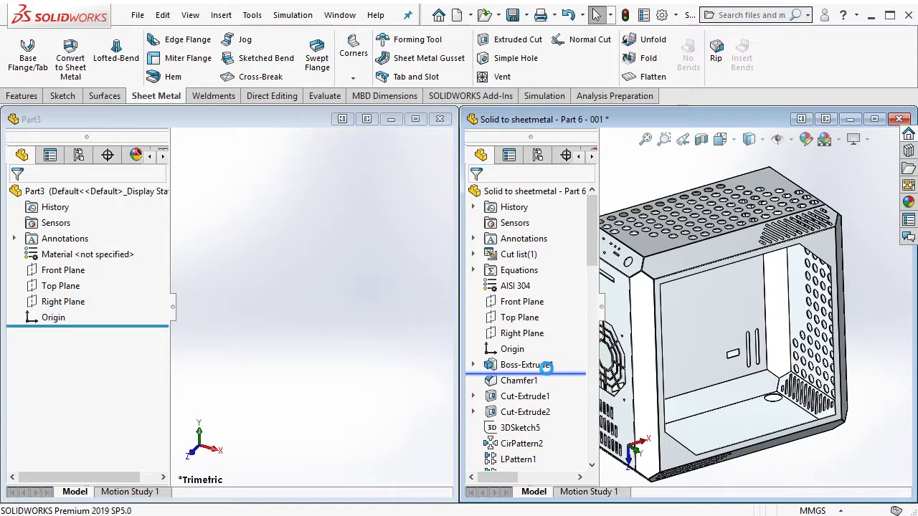
left_click(766, 313)
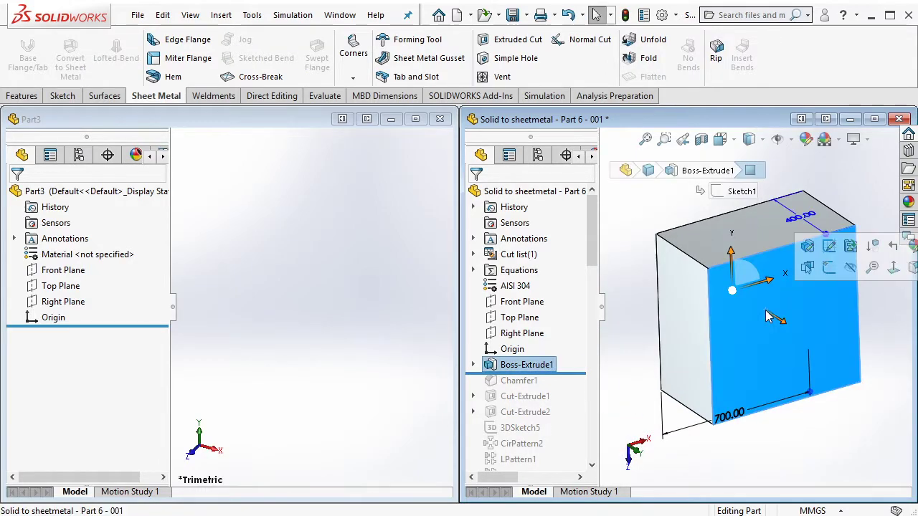
middle_click_drag(765, 310, 754, 311)
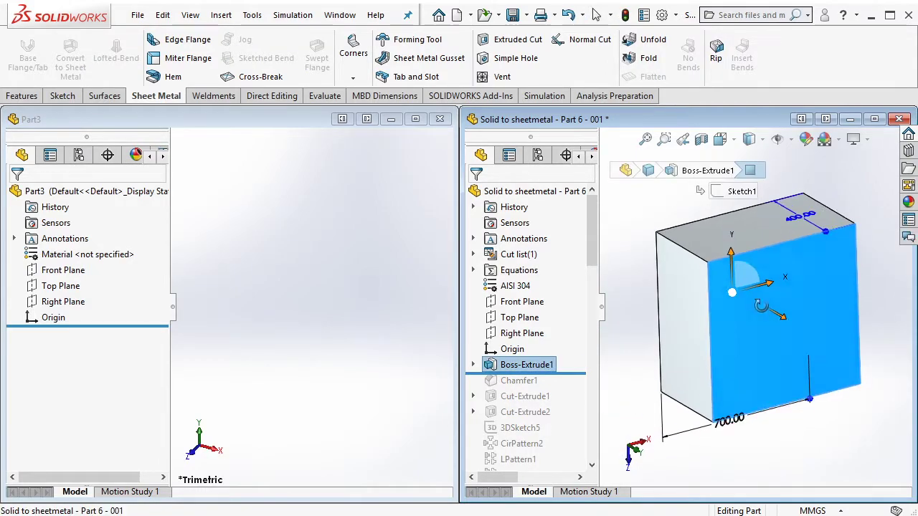
Start a sketch on Part3's Top Plane
left_click(271, 273)
left_click(60, 286)
left_click(113, 266)
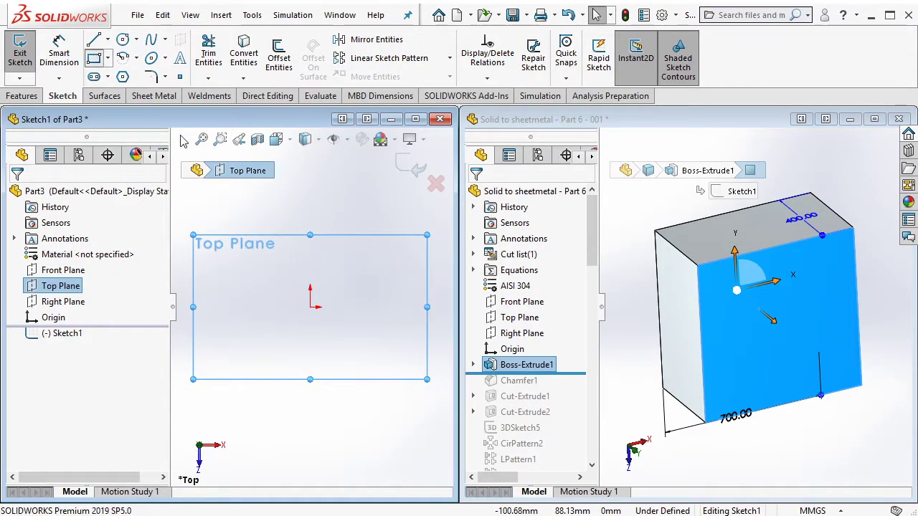
Sketch a 700 mm square rectangle on the Top Plane with a parallel relation on its lines
left_click_drag(310, 308, 385, 247)
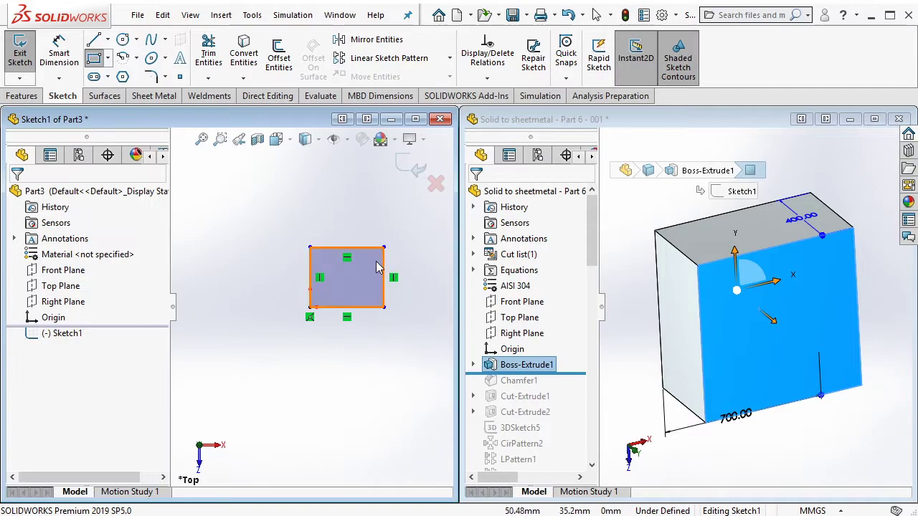
left_click(58, 54)
left_click(359, 317)
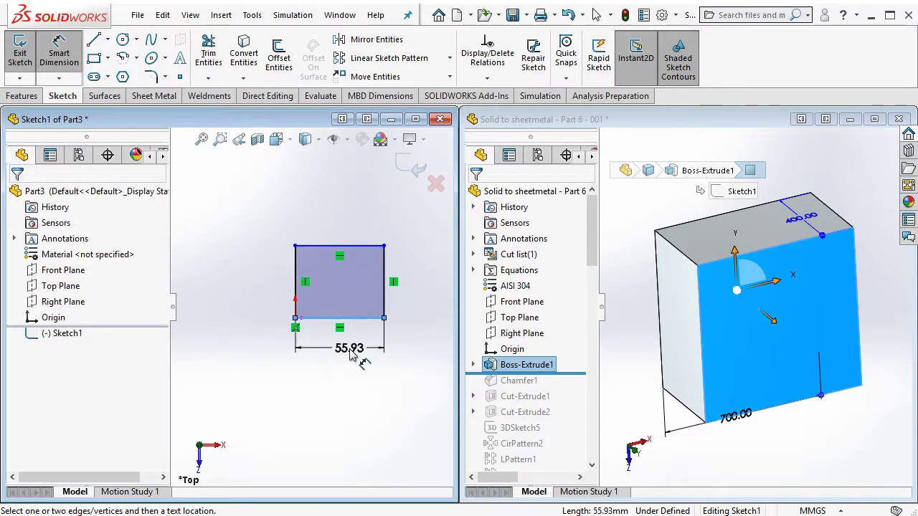
left_click(349, 355)
type("700")
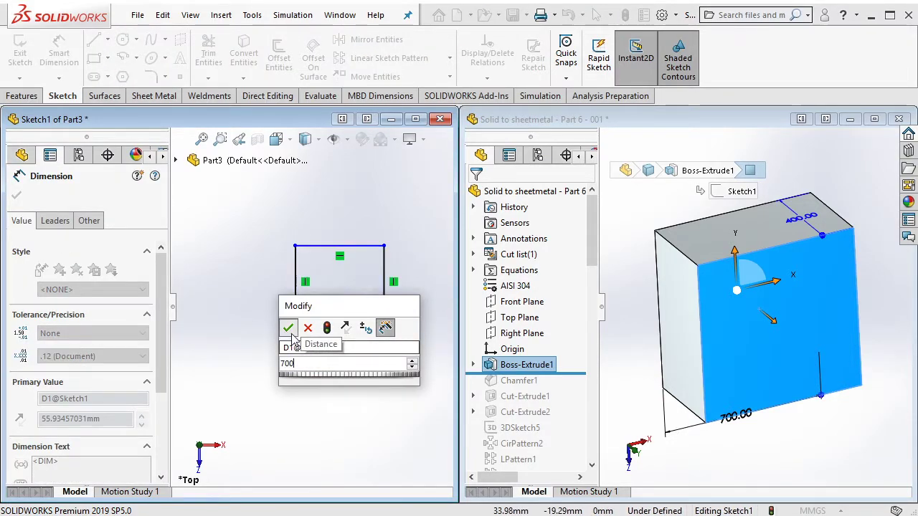
key("Return")
key("Escape")
left_click(322, 324)
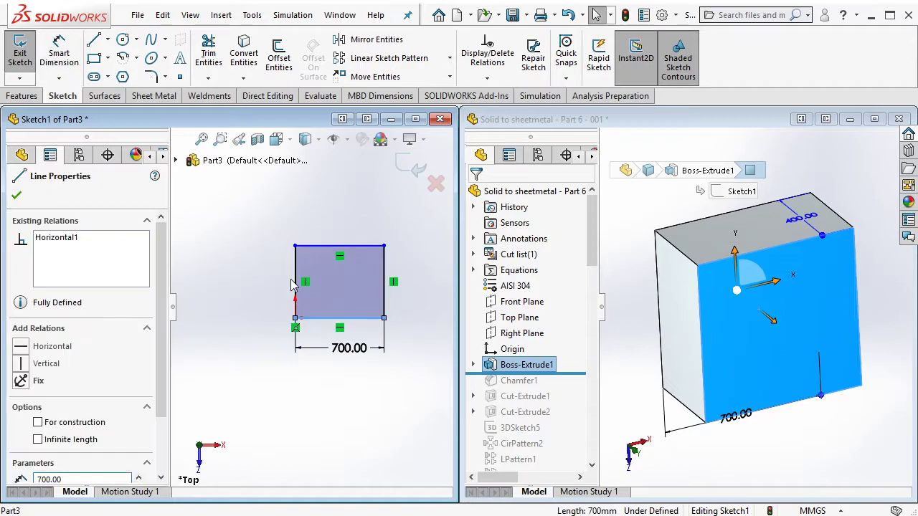
left_click(296, 301)
left_click(318, 325, "ctrl")
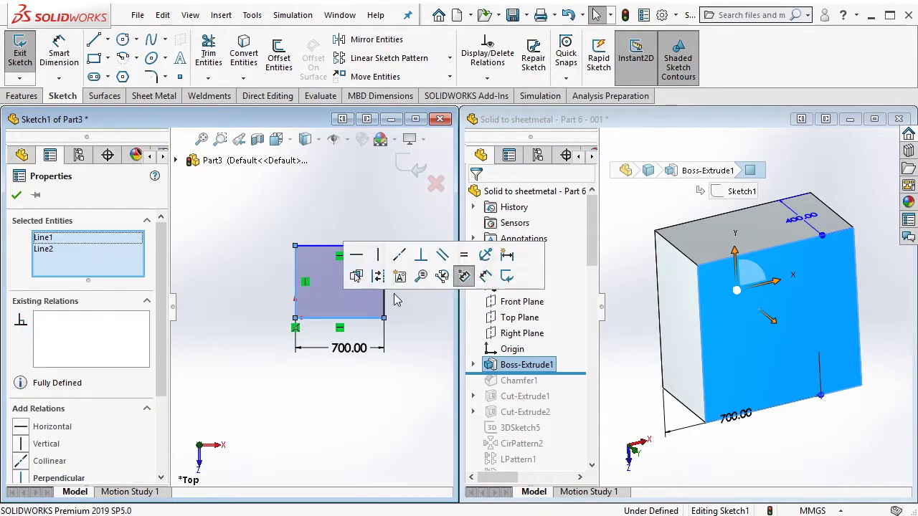
left_click(442, 255)
middle_click_drag(347, 254, 334, 266)
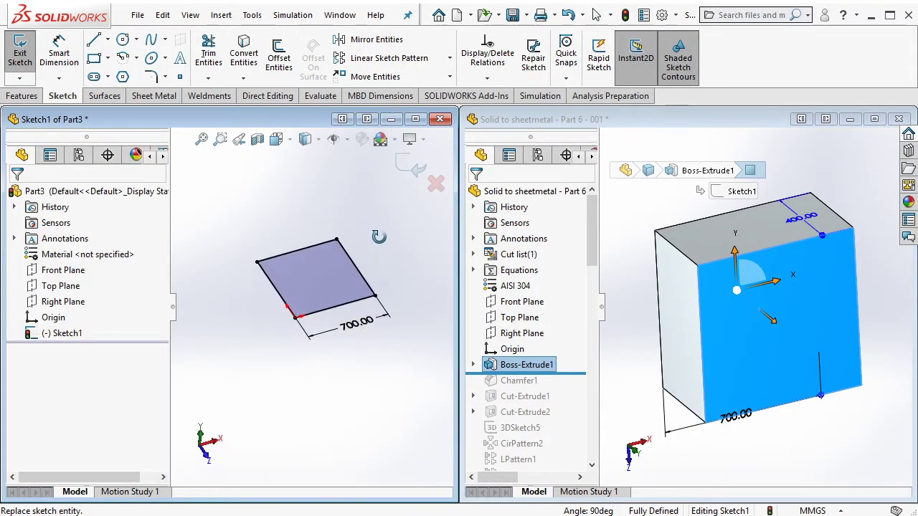
Extrude the square sketch 400 mm as Boss-Extrude1
left_click(23, 96)
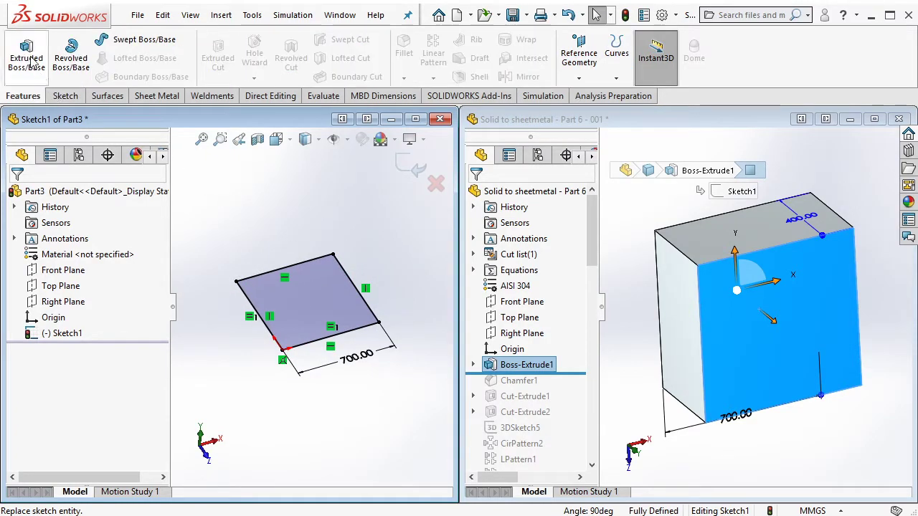
left_click(33, 63)
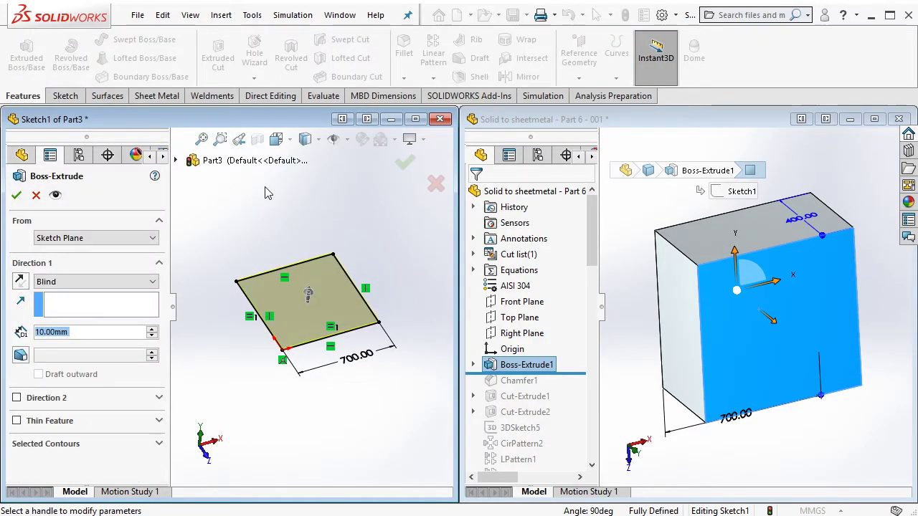
type("400")
key("Return")
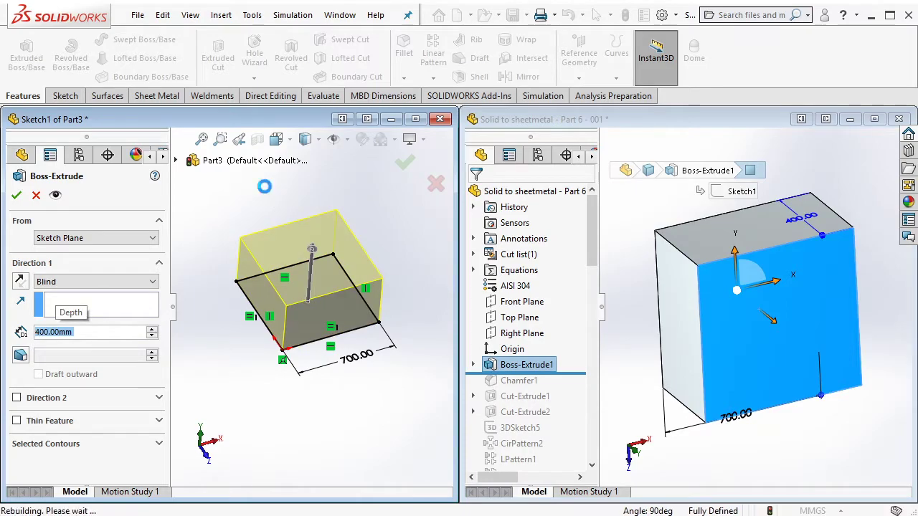
middle_click_drag(280, 194, 301, 220)
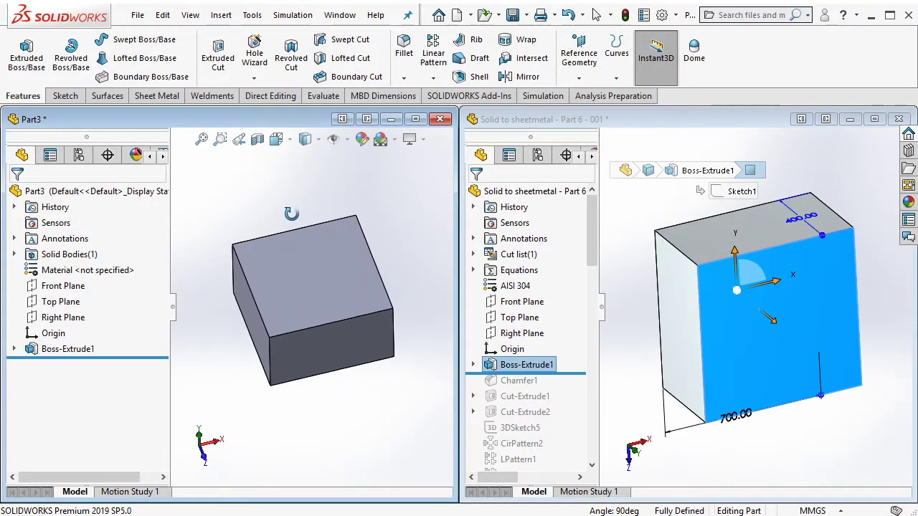
scroll(301, 220, "down", 2)
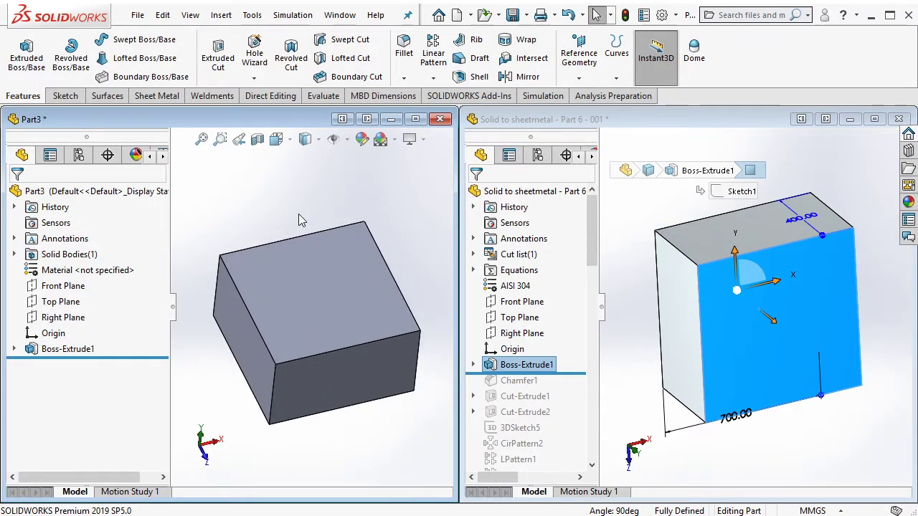
left_click(306, 244)
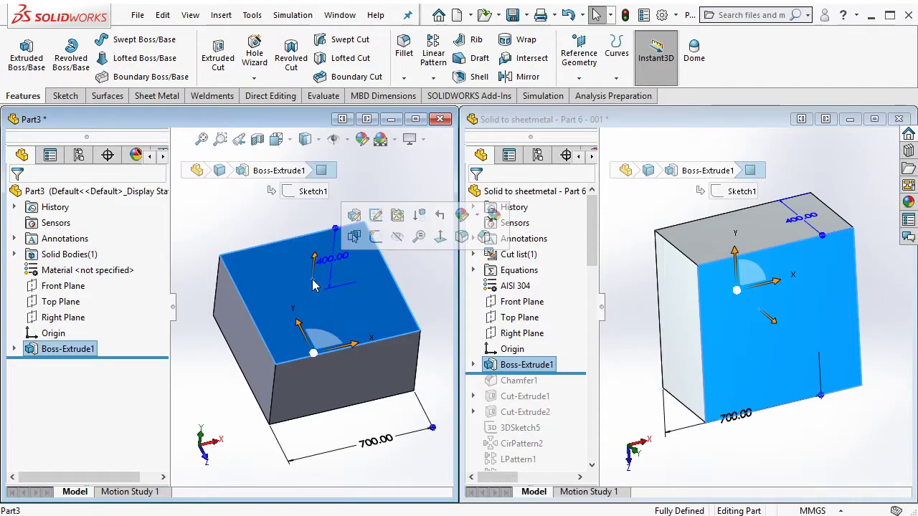
left_click(572, 380)
Roll the reference part forward to Chamfer1 and show its 50 mm size
left_click_drag(565, 386, 564, 394)
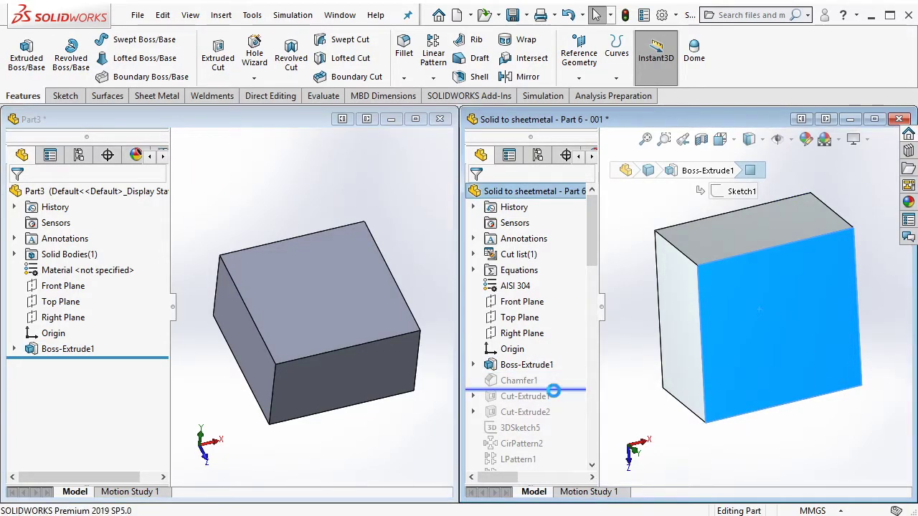
left_click(544, 382)
middle_click_drag(717, 323, 793, 312)
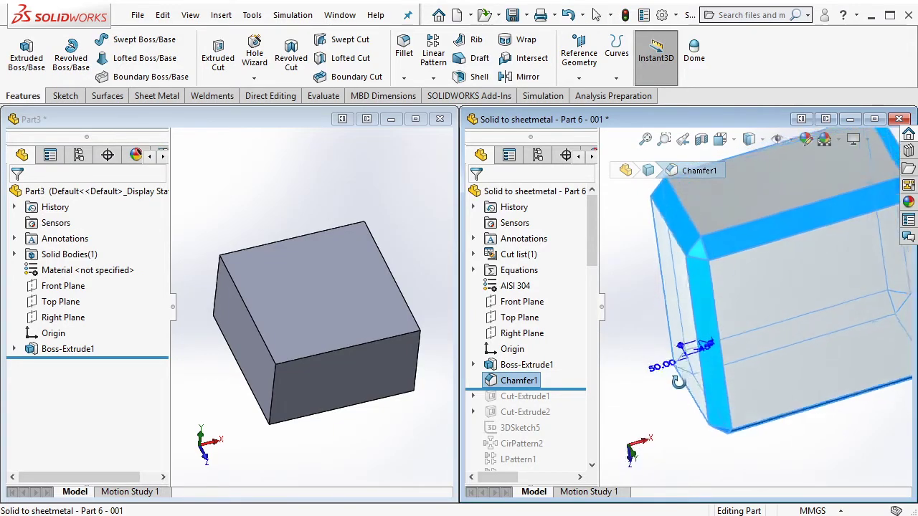
Start a Chamfer on the Part3 box from the Fillet dropdown
left_click(336, 171)
left_click(404, 77)
left_click(425, 112)
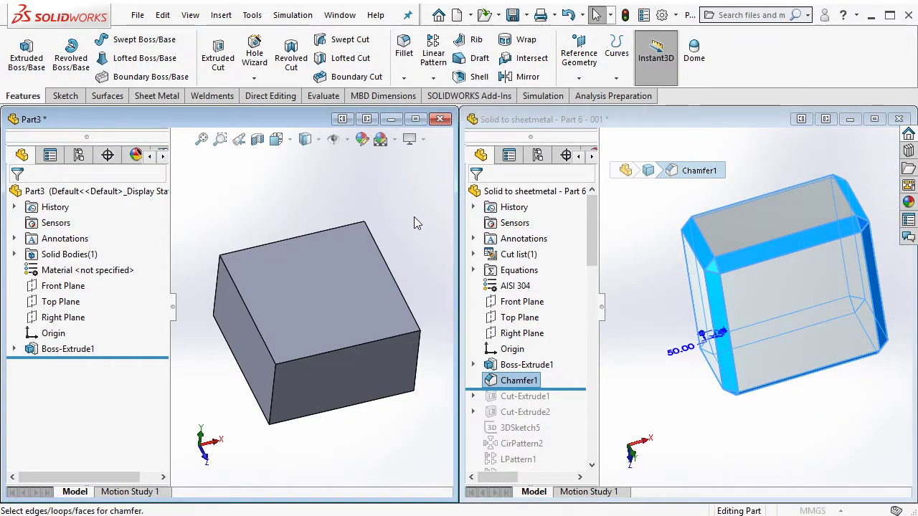
Apply a 50 mm, 45° Chamfer1 to the four faces and edge framing Part3's front face
left_click_drag(160, 270, 161, 312)
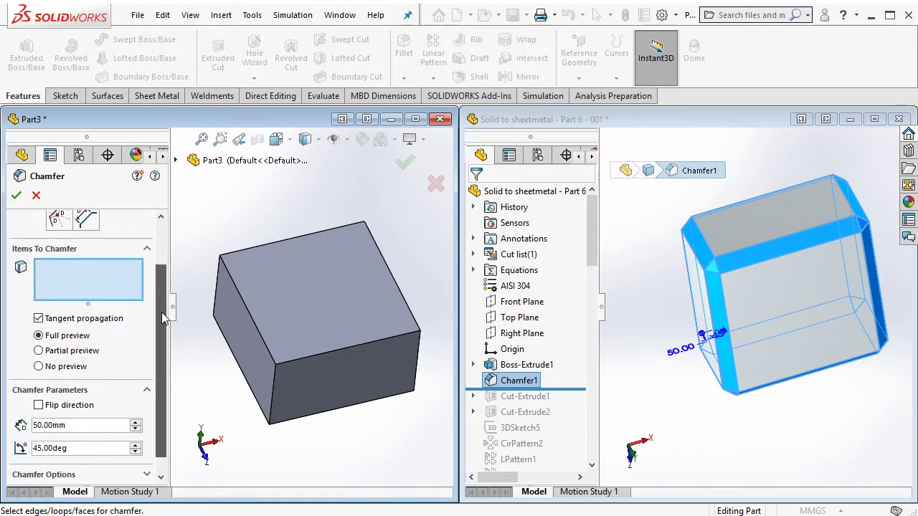
left_click(88, 425)
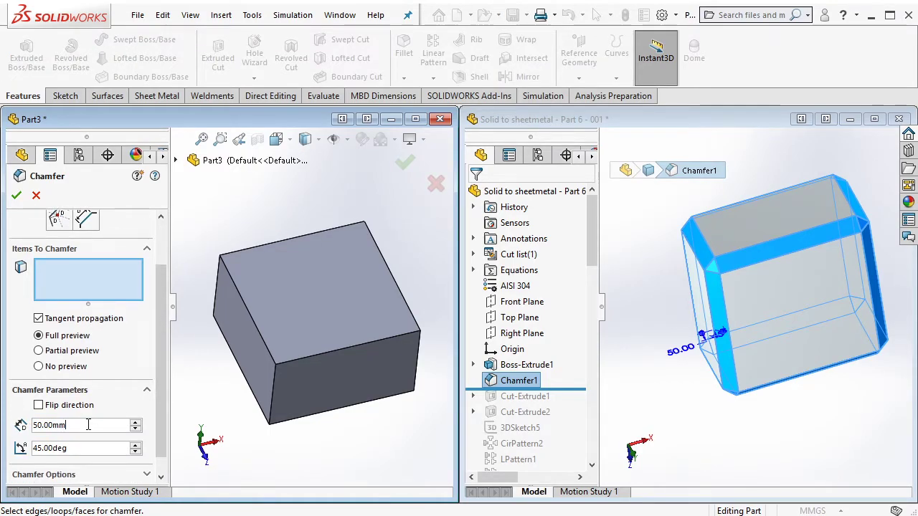
left_click(334, 390)
left_click(337, 368)
mouse_move(333, 390)
middle_mouse_down()
mouse_move(365, 316)
mouse_move(348, 248)
middle_mouse_up()
left_click(365, 314)
left_click(349, 248)
left_click(408, 163)
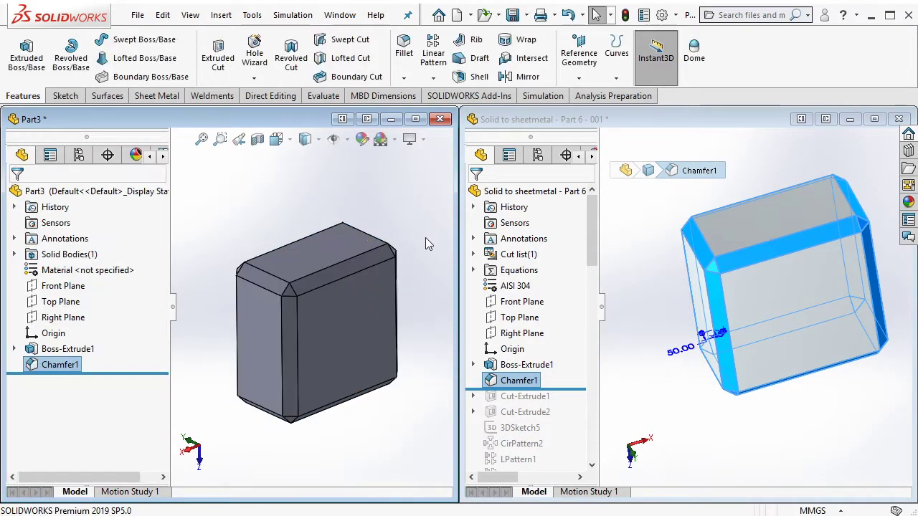
middle_click_drag(425, 237, 447, 250)
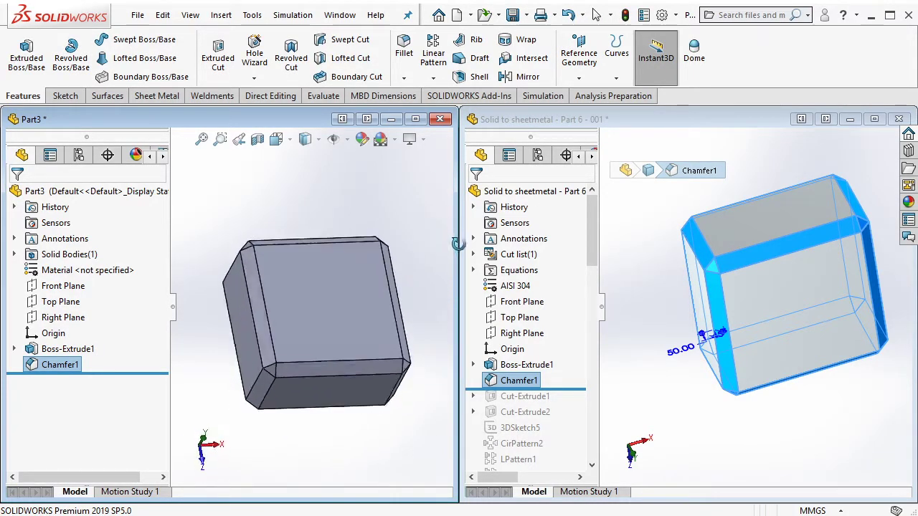
left_click(602, 379)
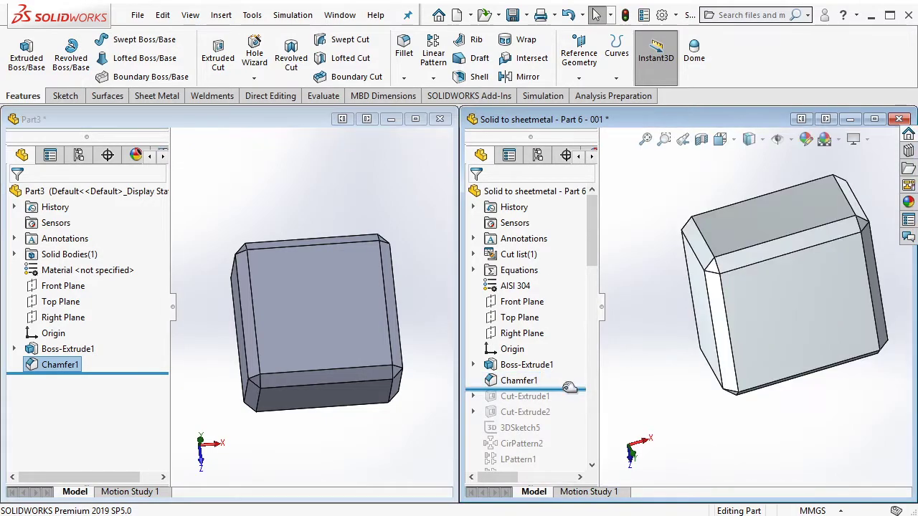
Roll the reference part forward to Cut-Extrude1 and show its dimensions
left_click_drag(567, 392, 545, 402)
left_click(545, 403)
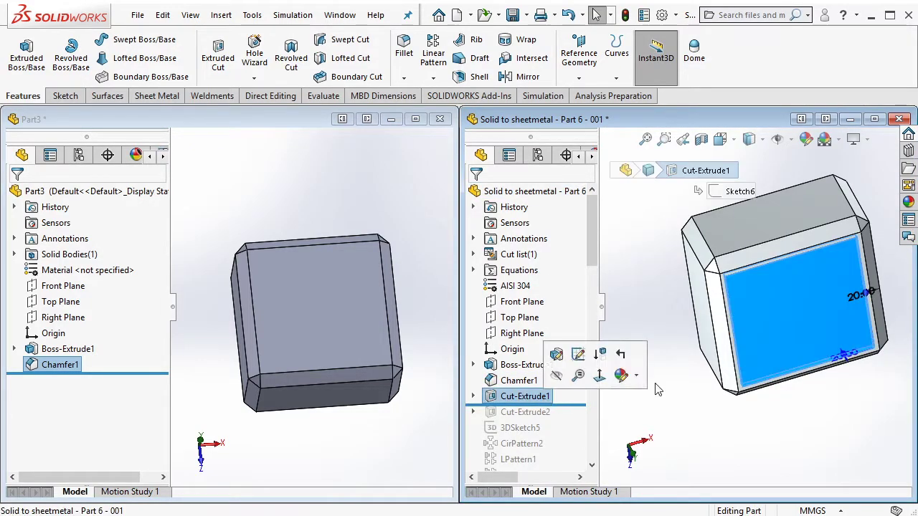
middle_click_drag(655, 385, 613, 319)
Sketch on Part3's front face an outline offset 20 mm inward
left_click(371, 304)
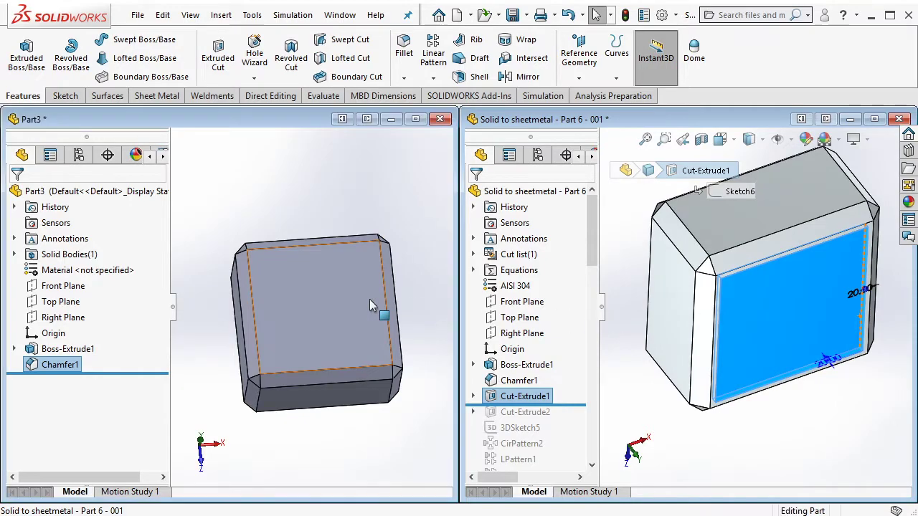
middle_click_drag(374, 334, 316, 302)
left_click(316, 301)
left_click(390, 304)
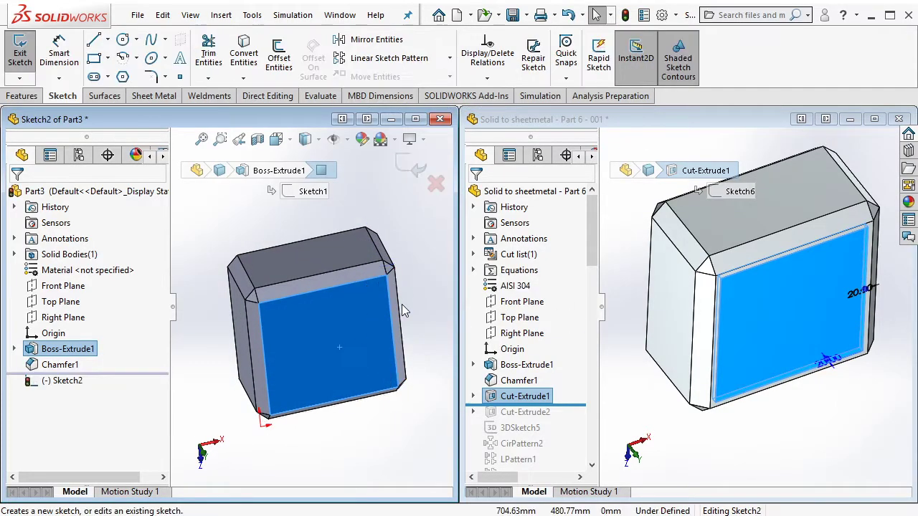
left_click(278, 56)
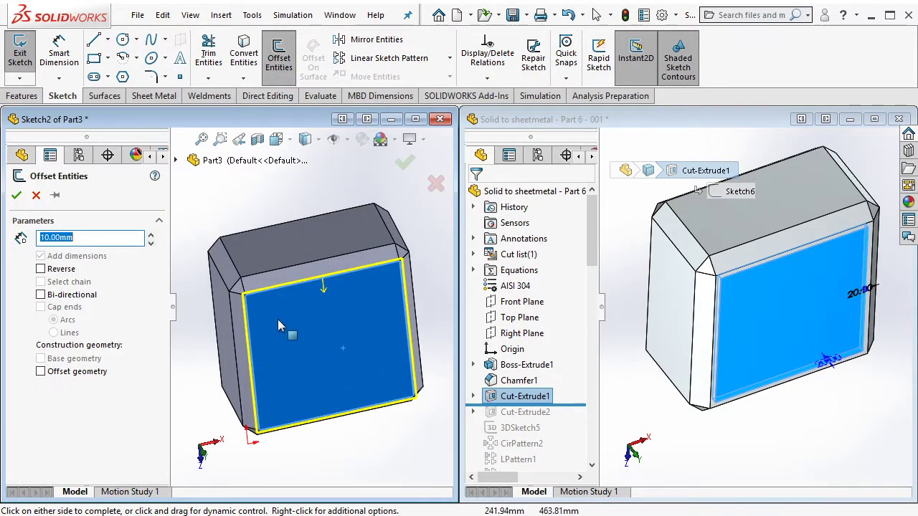
left_click(96, 239)
type("20")
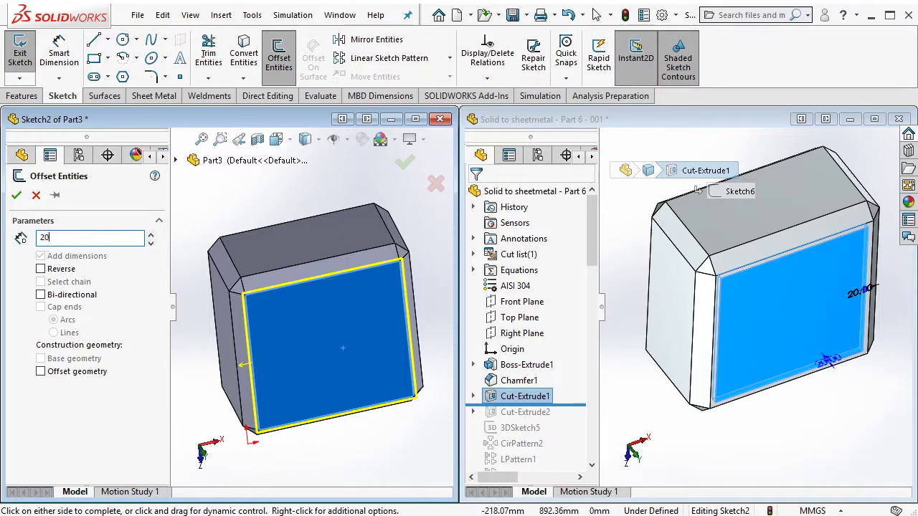
key("Return")
left_click(66, 269)
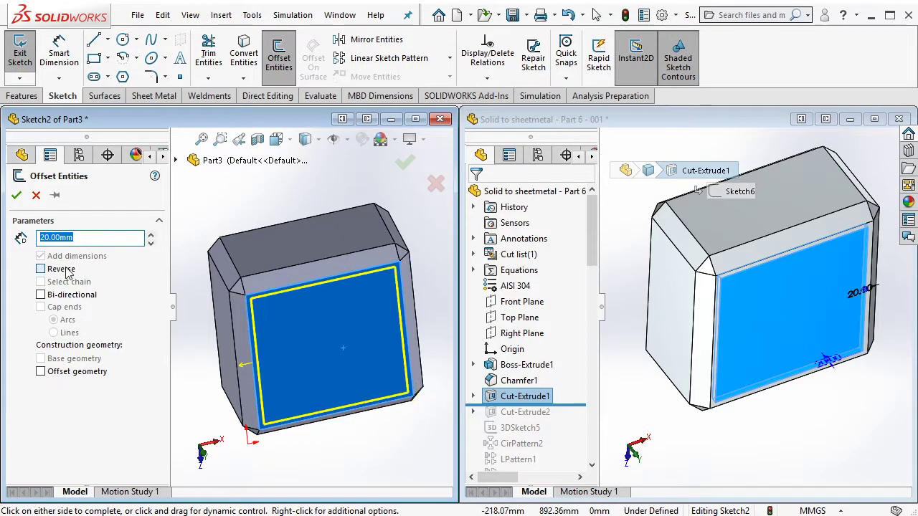
left_click(16, 196)
Extrude-cut the offset sketch 20 mm deep as Cut-Extrude1
left_click(28, 98)
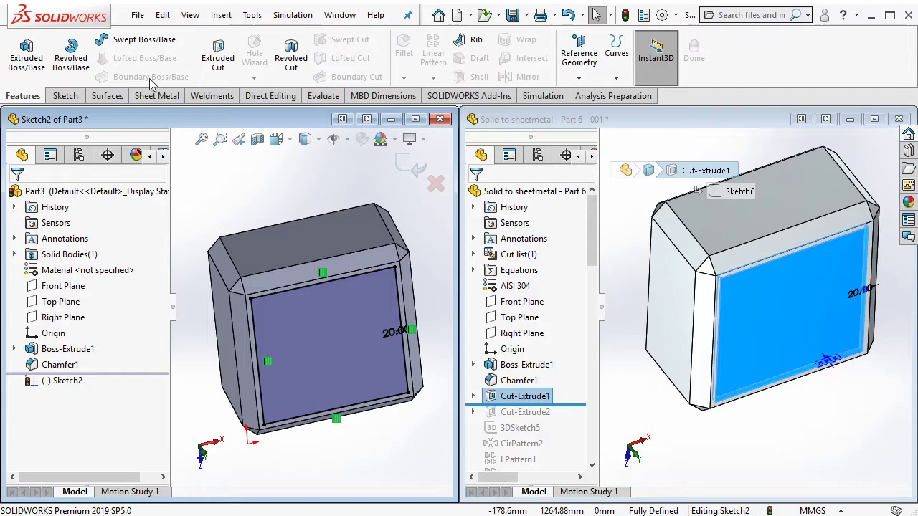
left_click(224, 54)
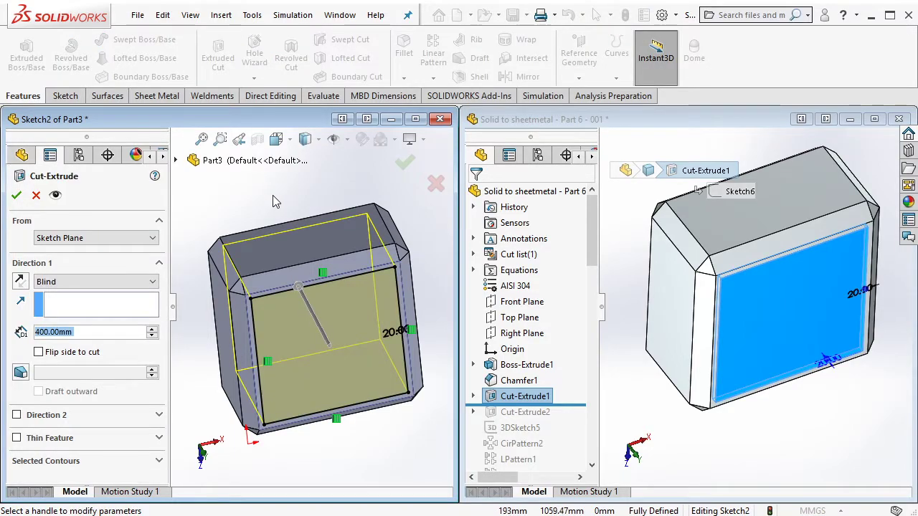
type("20")
key("Return")
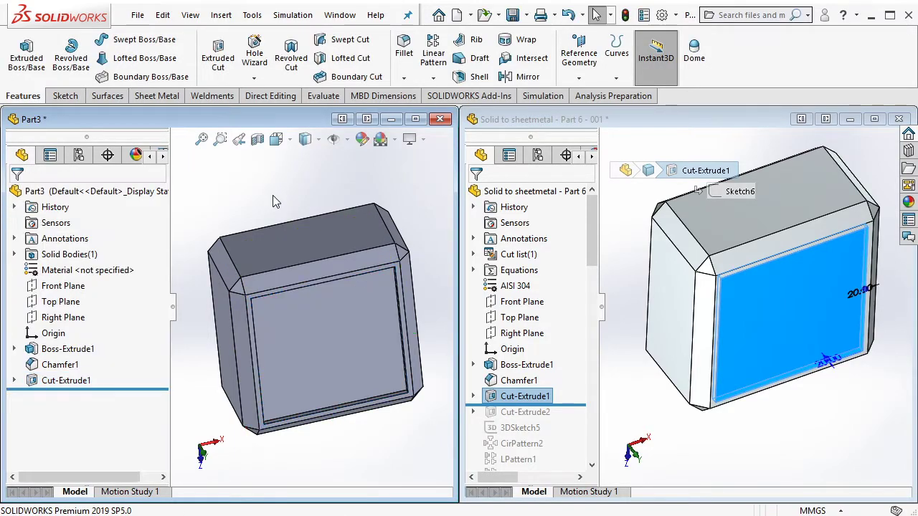
left_click(604, 391)
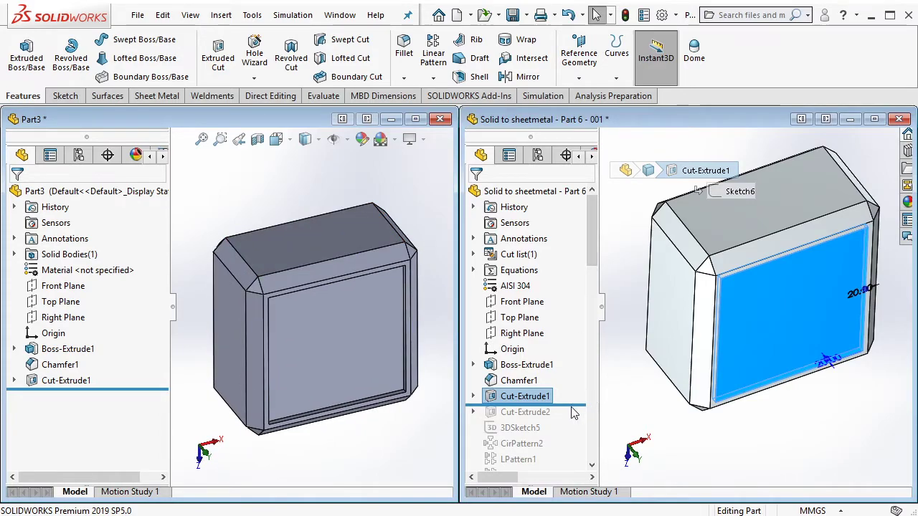
Roll the reference part forward to Cut-Extrude2 and show its sketch dimensions
left_click_drag(559, 405, 539, 420)
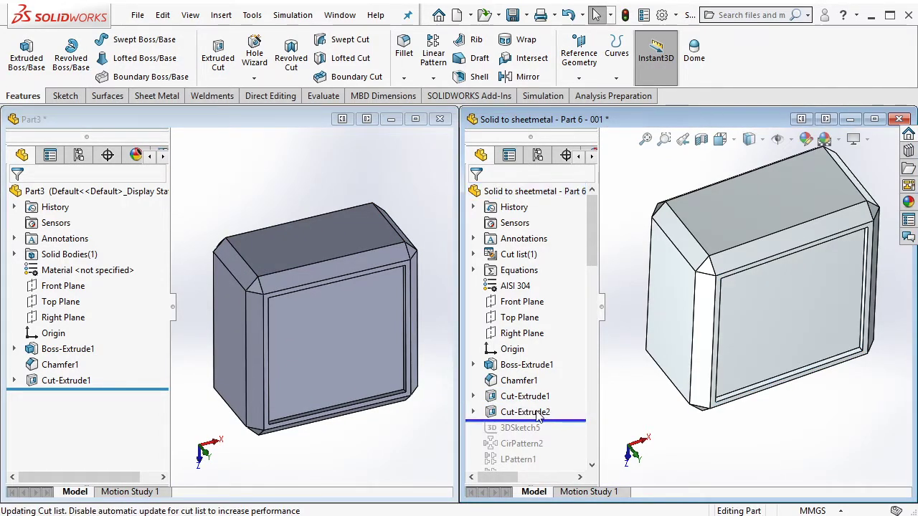
left_click(539, 413)
scroll(819, 280, "down", 3)
scroll(820, 280, "down", 3)
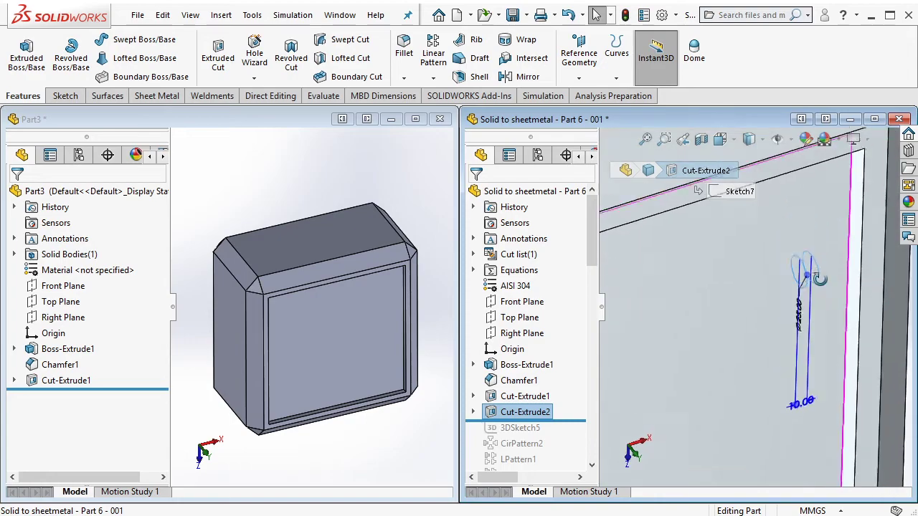
scroll(819, 279, "up", 3)
scroll(789, 229, "up", 3)
mouse_move(779, 205)
middle_mouse_down()
mouse_move(841, 362)
mouse_move(789, 301)
middle_mouse_up()
scroll(841, 362, "down", 3)
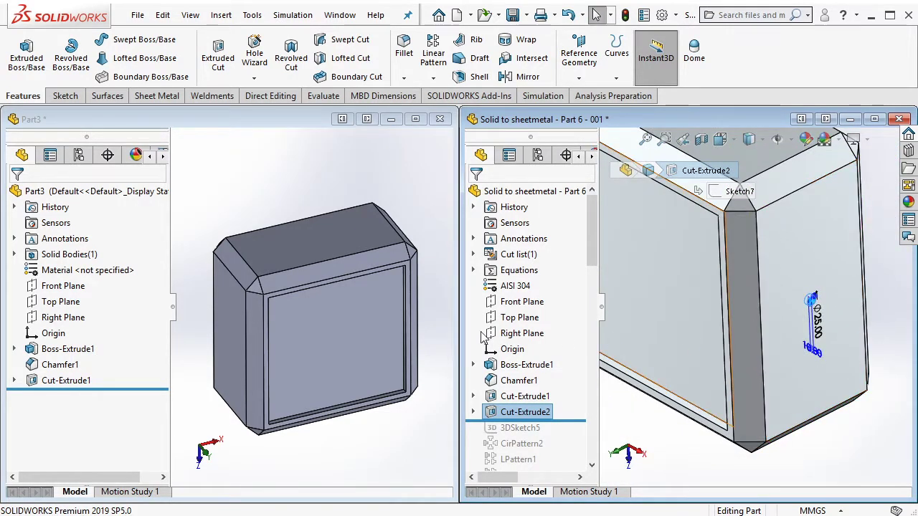
Start a sketch on Part3's side face with a centerline across it
left_click(315, 323)
middle_click_drag(315, 322, 301, 254)
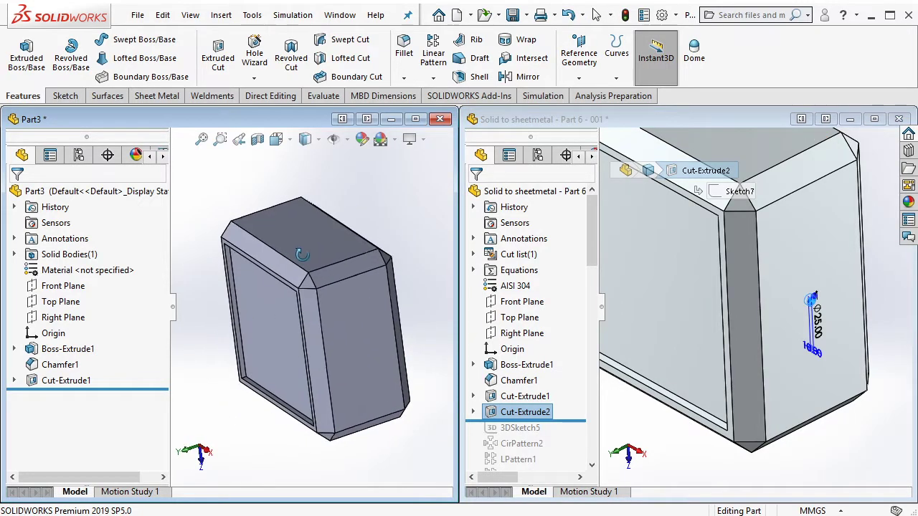
scroll(420, 342, "down", 3)
left_click(341, 353)
left_click(391, 292)
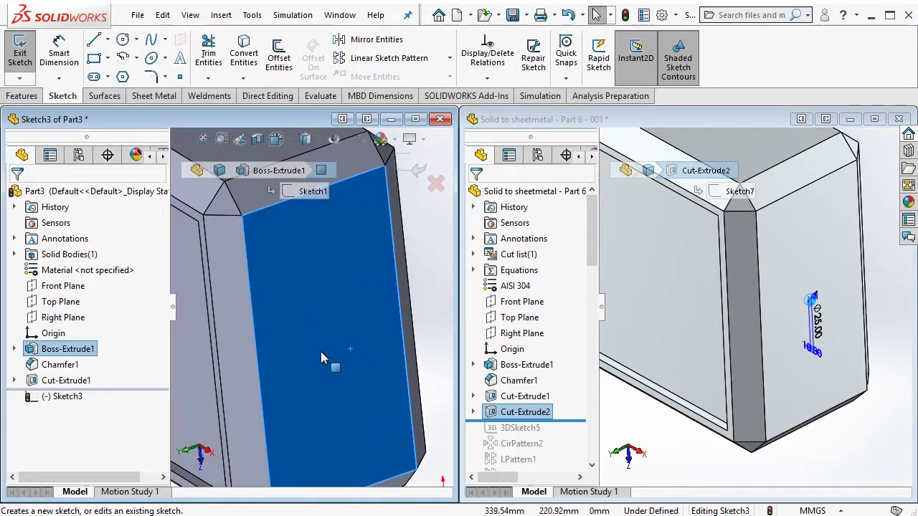
left_click(107, 40)
left_click(144, 59)
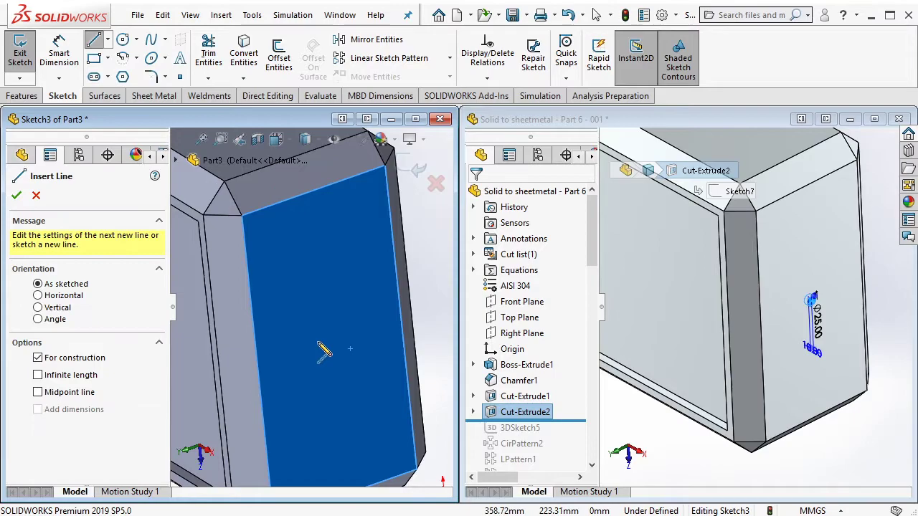
middle_click_drag(324, 350, 296, 366)
left_click(265, 357)
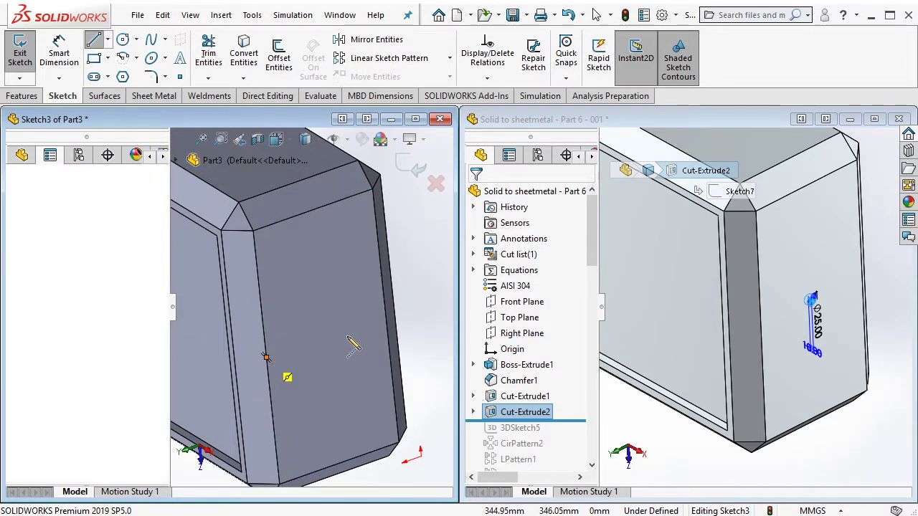
left_click(385, 315)
key("Escape")
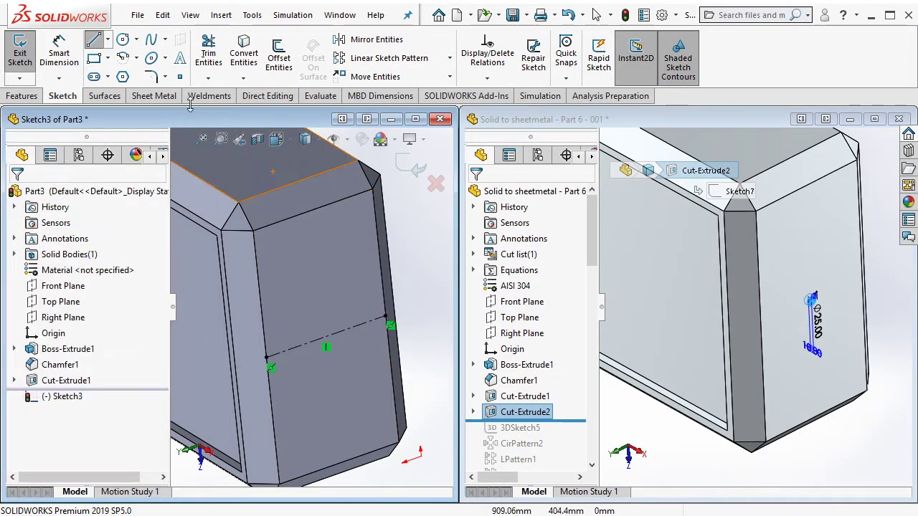
Draw a Ø25 mm circle at the centerline's midpoint
left_click(123, 39)
left_click(325, 337)
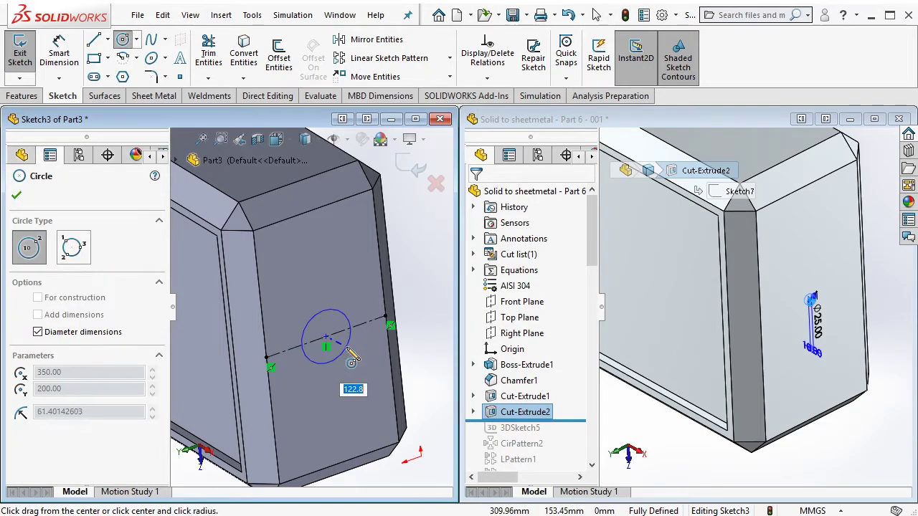
key("Return")
key("Escape")
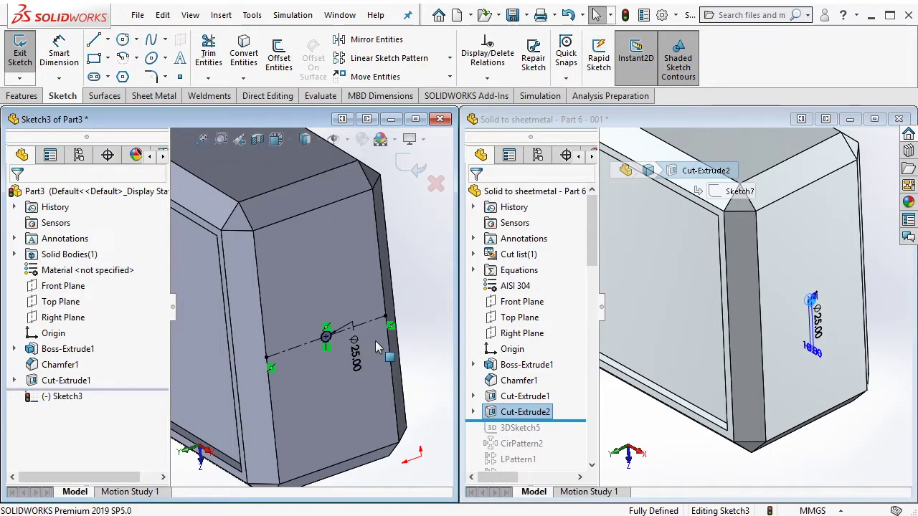
scroll(351, 340, "down", 3)
Extrude-cut the circle 10 mm deep as Cut-Extrude2
left_click(23, 96)
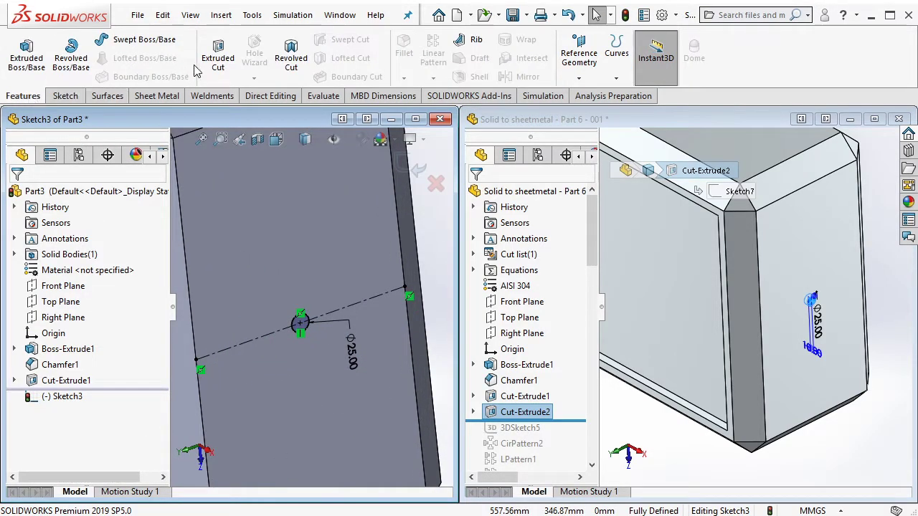
left_click(217, 57)
type("10")
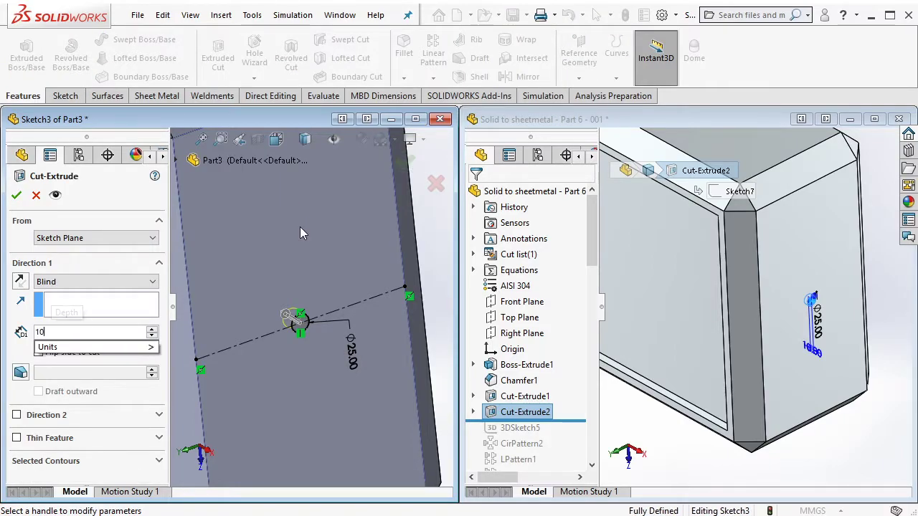
key("Return")
key("Return")
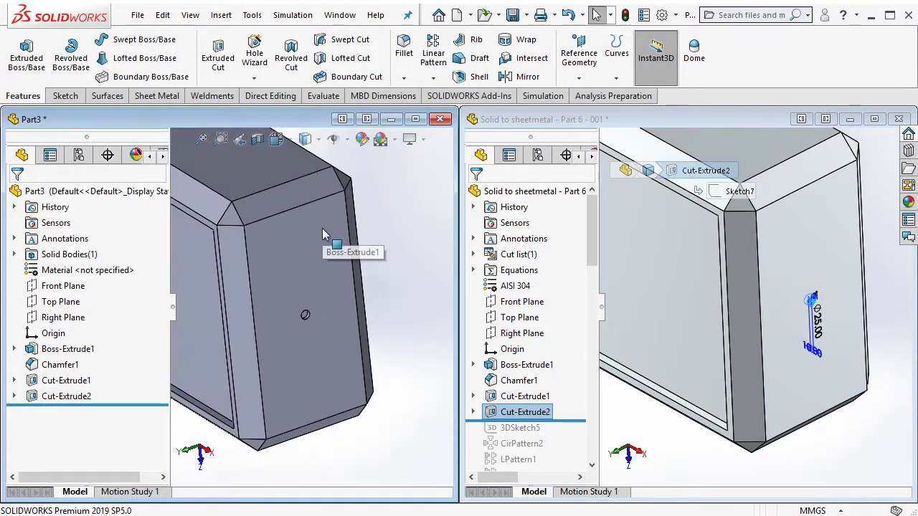
left_click(686, 450)
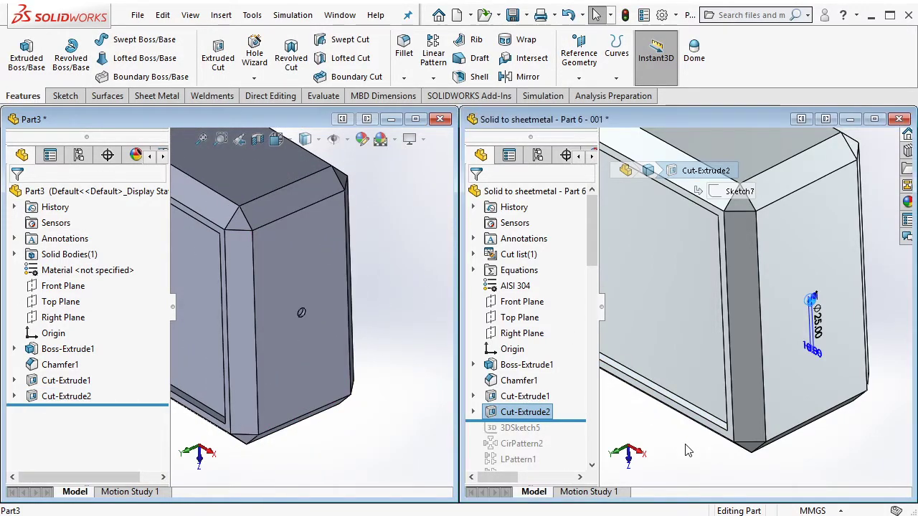
Roll the reference part forward past 3DSketch5 and make that sketch visible
left_click(424, 305)
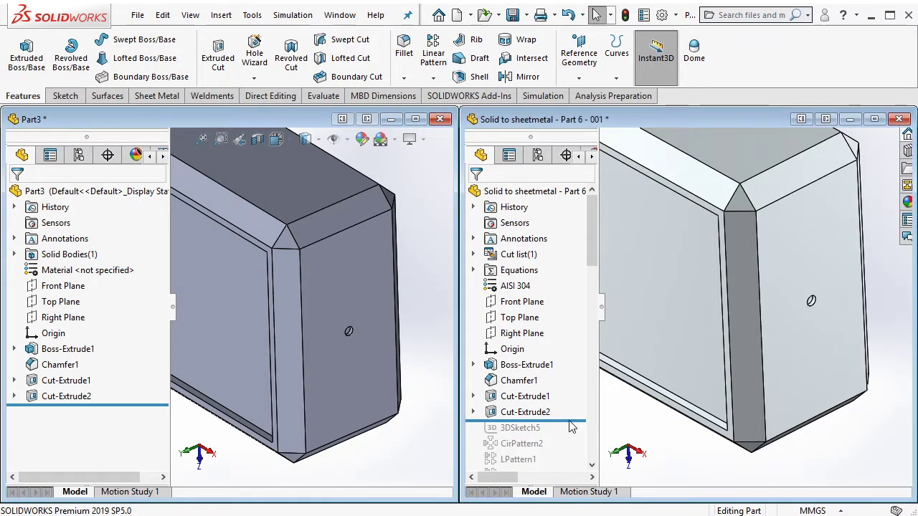
left_click(571, 425)
left_click_drag(572, 422, 553, 435)
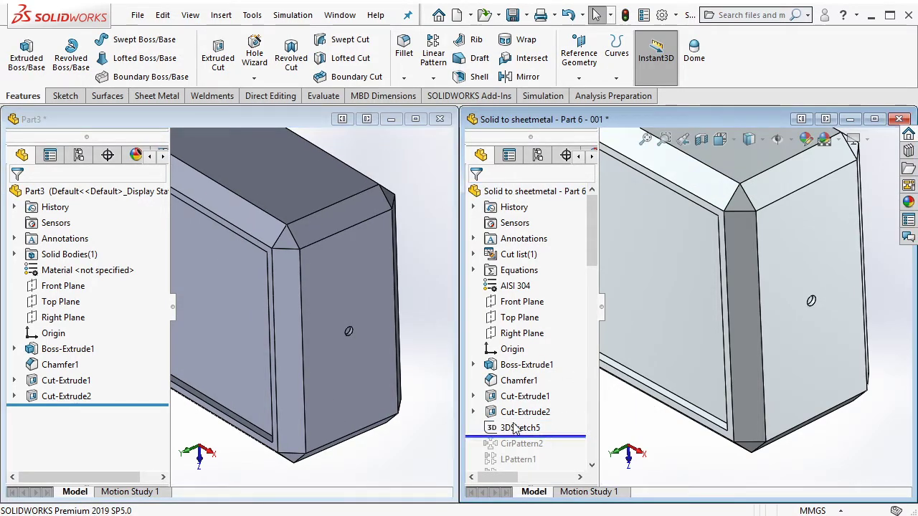
left_click(515, 428)
left_click(527, 405)
mouse_move(668, 352)
middle_mouse_down()
mouse_move(682, 308)
mouse_move(732, 302)
middle_mouse_up()
Roll the reference part past CirPattern2 to show the patterned top holes, then pan Part3
left_click_drag(563, 438, 549, 452)
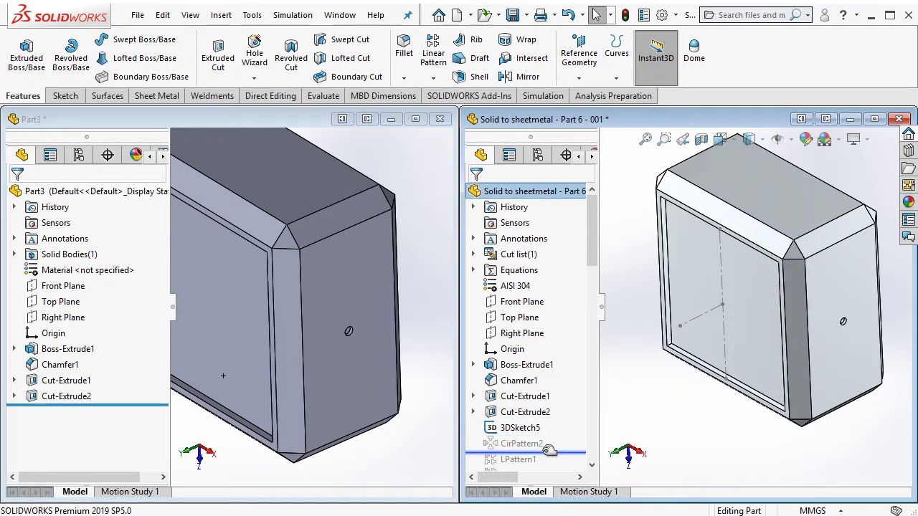
left_click(521, 445)
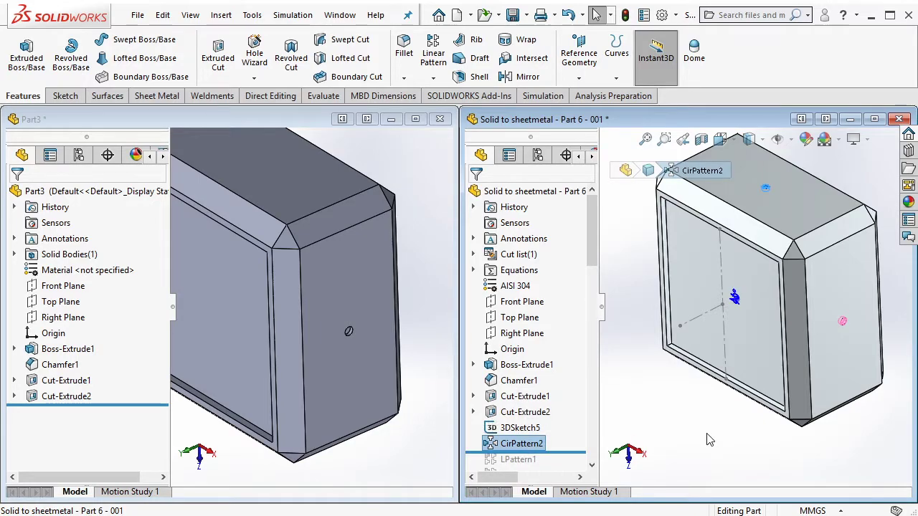
middle_click_drag(374, 307, 471, 319, "ctrl")
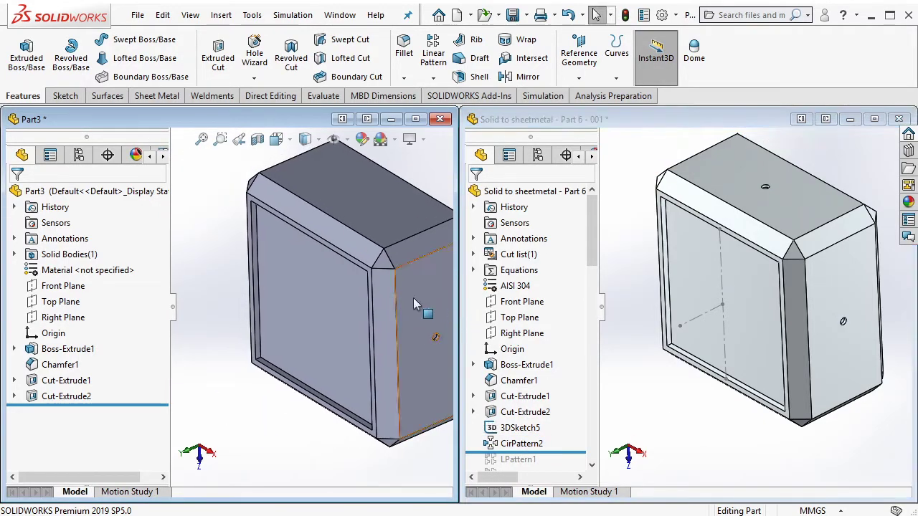
left_click(75, 96)
Start a 3D sketch on Part3 and draw a vertical centerline from the front face's top edge to its bottom edge
left_click(20, 78)
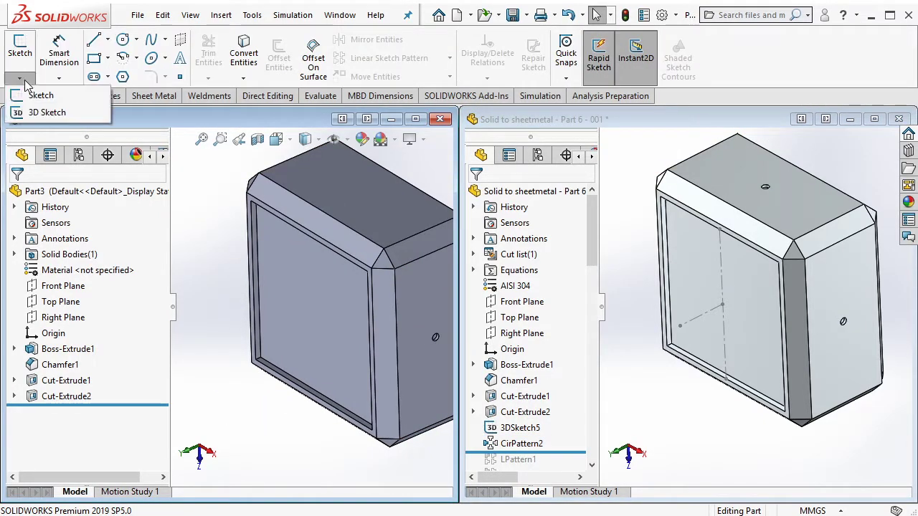
left_click(40, 113)
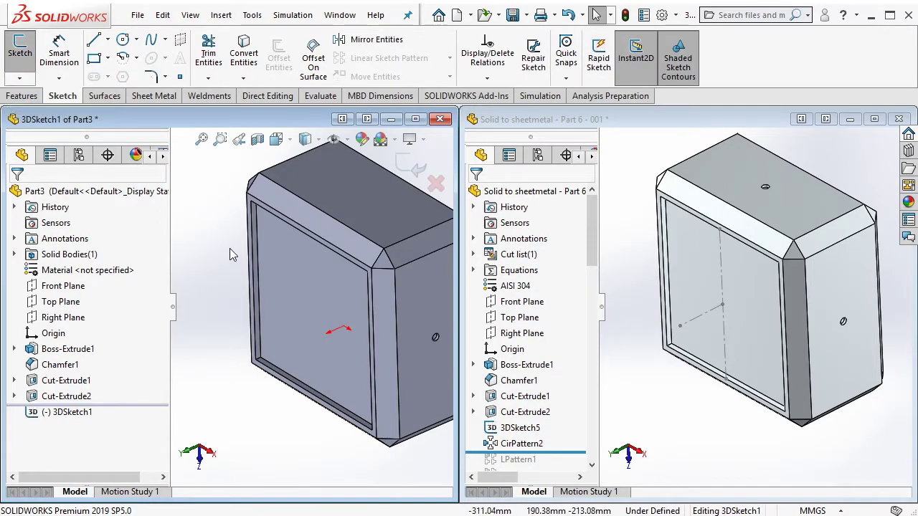
left_click(107, 41)
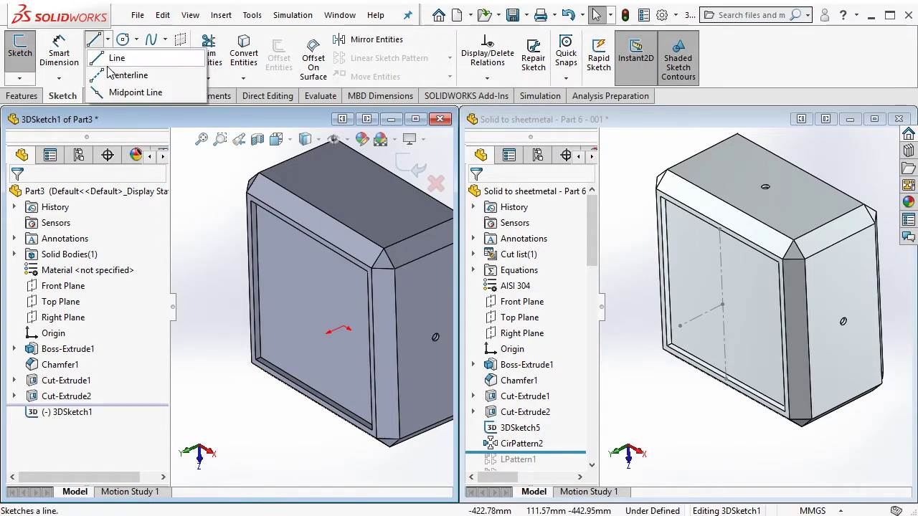
left_click(157, 74)
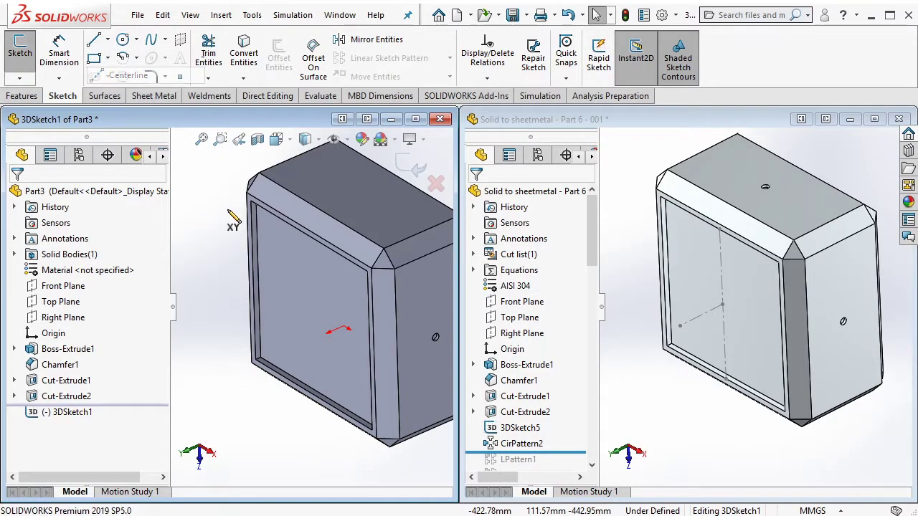
left_click(309, 232)
left_click(314, 395)
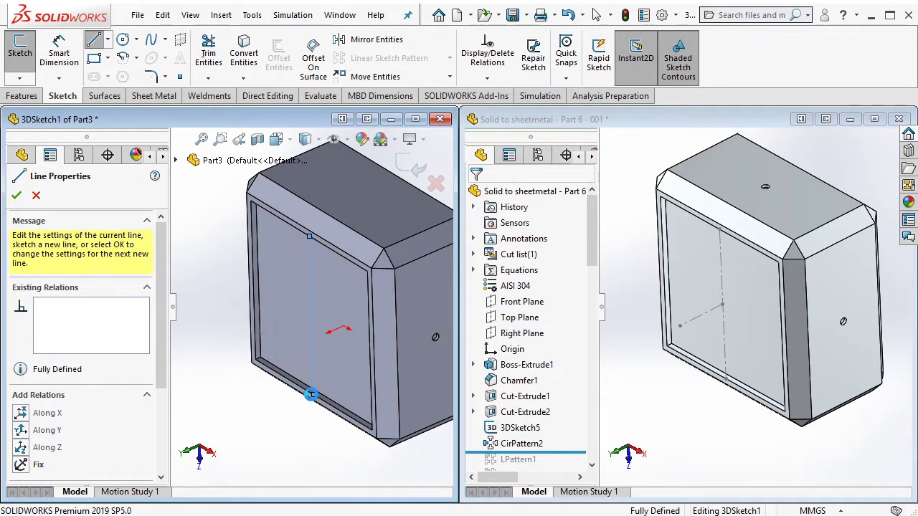
key("Escape")
Begin a second centerline from a point on the vertical one
key("Return")
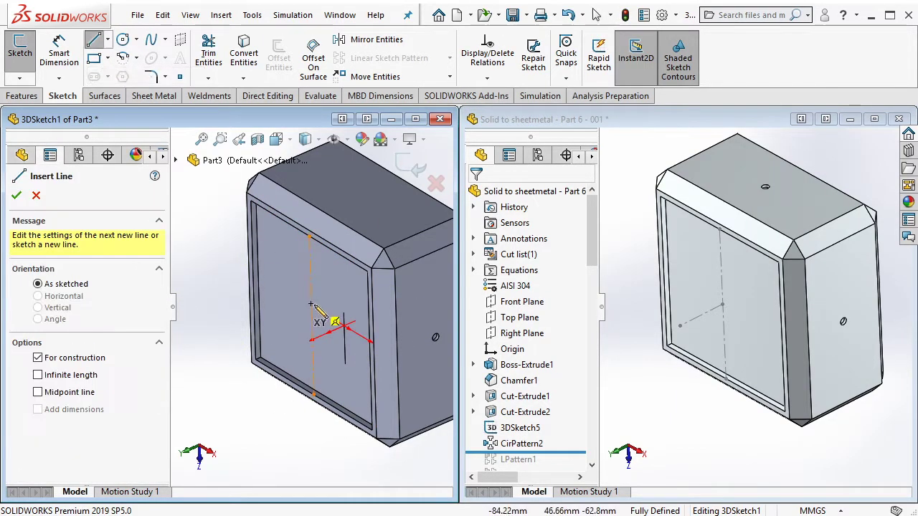
left_click(316, 326)
middle_click_drag(314, 330, 304, 369)
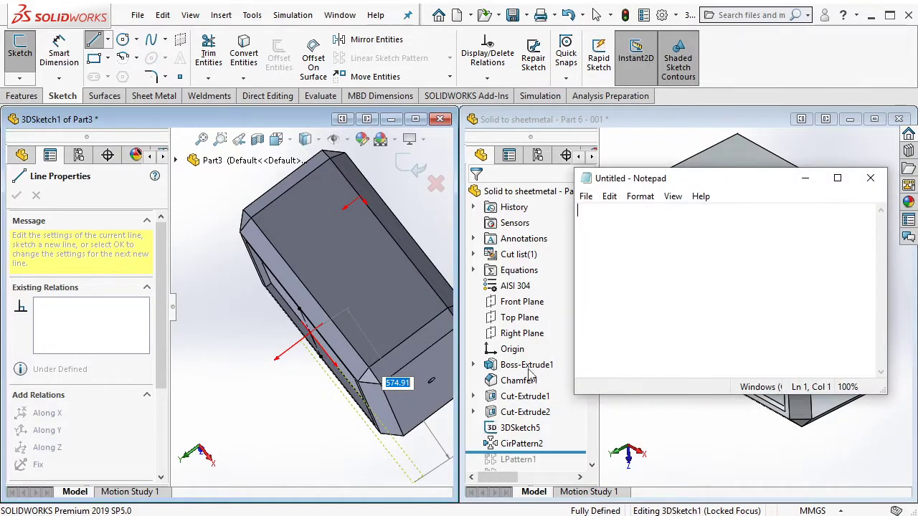
Move the Notepad tip window down and to the left
left_click_drag(707, 188, 504, 287)
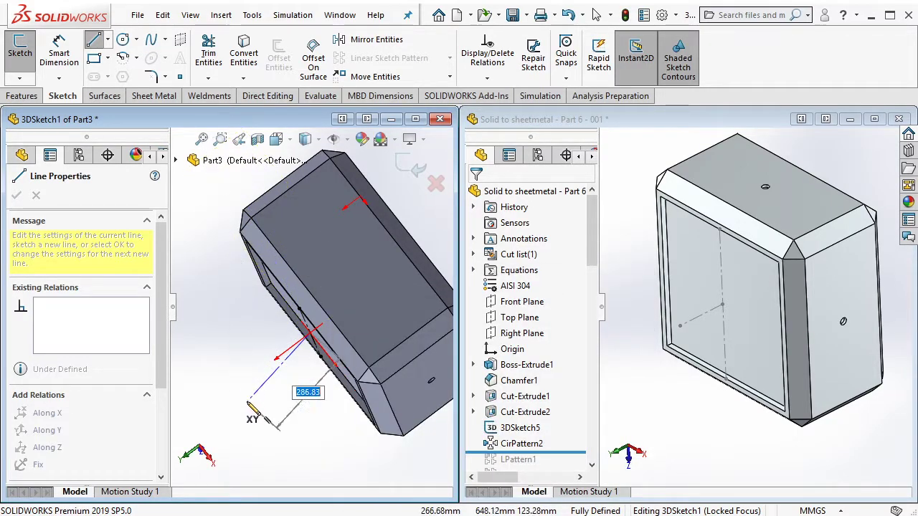
Switch the sketch plane to YZ and finish the second centerline along X, out from the front face
key("Tab")
mouse_move(263, 390)
middle_mouse_down()
mouse_move(297, 356)
mouse_move(362, 367)
mouse_move(351, 359)
mouse_move(302, 369)
middle_mouse_up()
left_click(308, 362)
key("Escape")
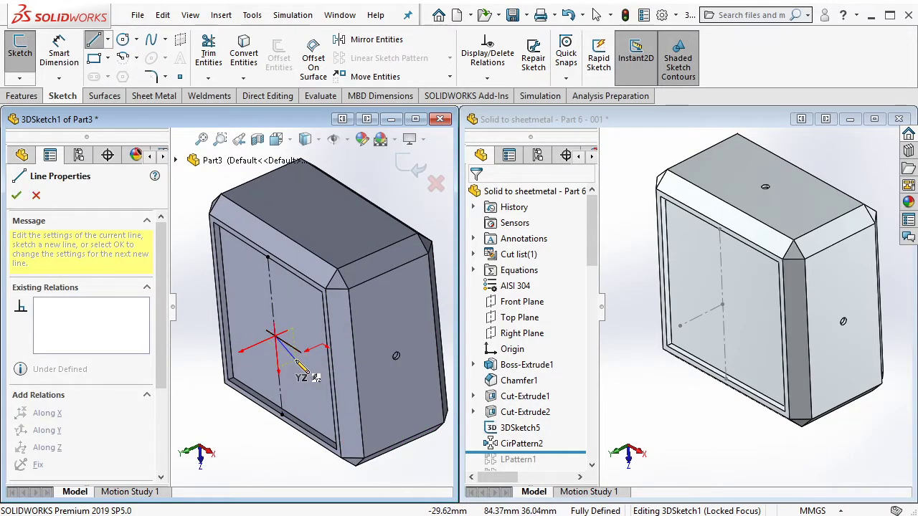
left_click(209, 364)
key("Escape")
middle_click_drag(215, 365, 369, 393)
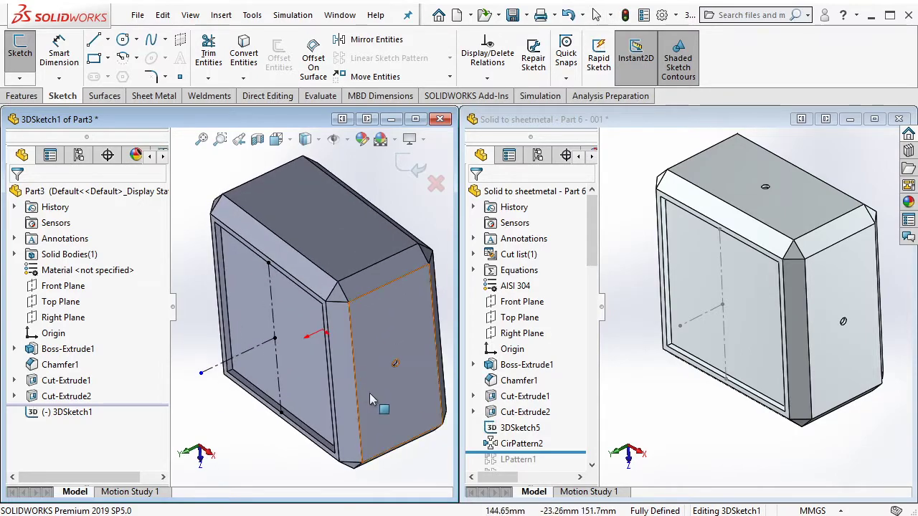
Clear the tip text from Notepad and minimize it
key("alt+Tab")
key("ctrl+a")
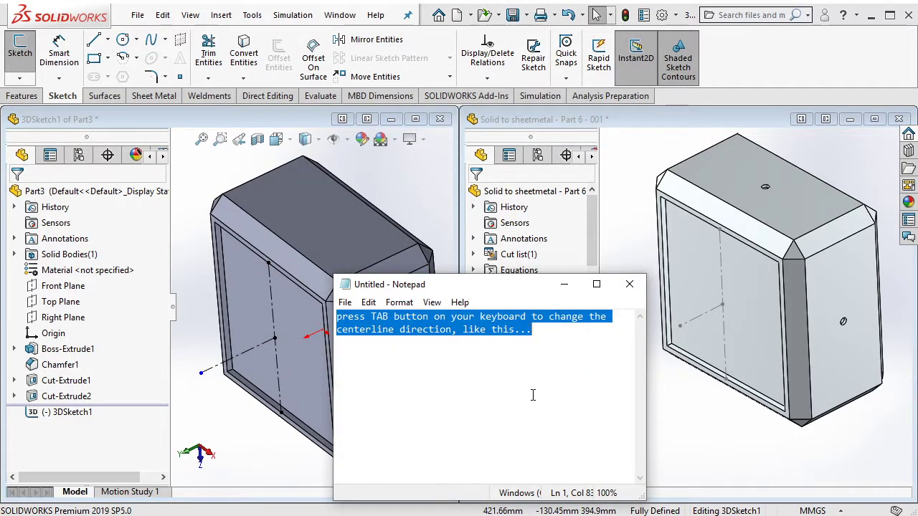
key("Delete")
left_click(565, 284)
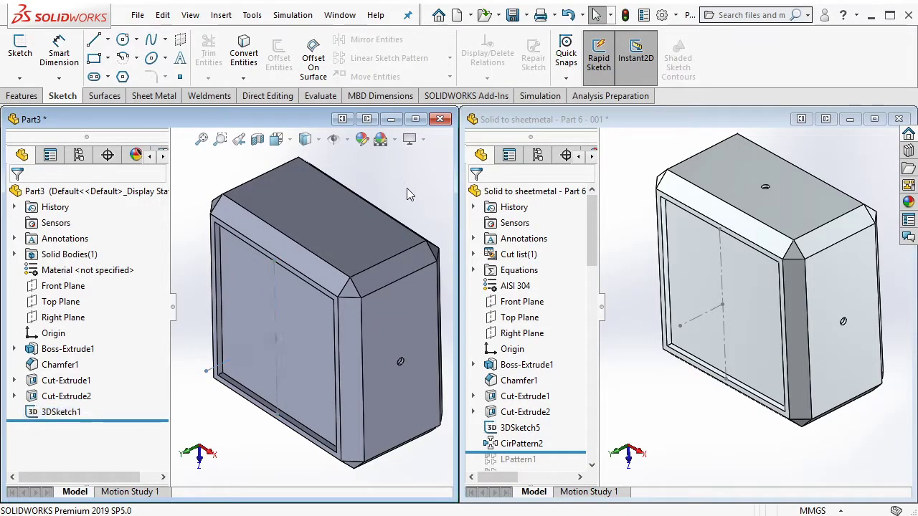
Try a circular pattern in the reference part window, then cancel it
left_click(643, 409)
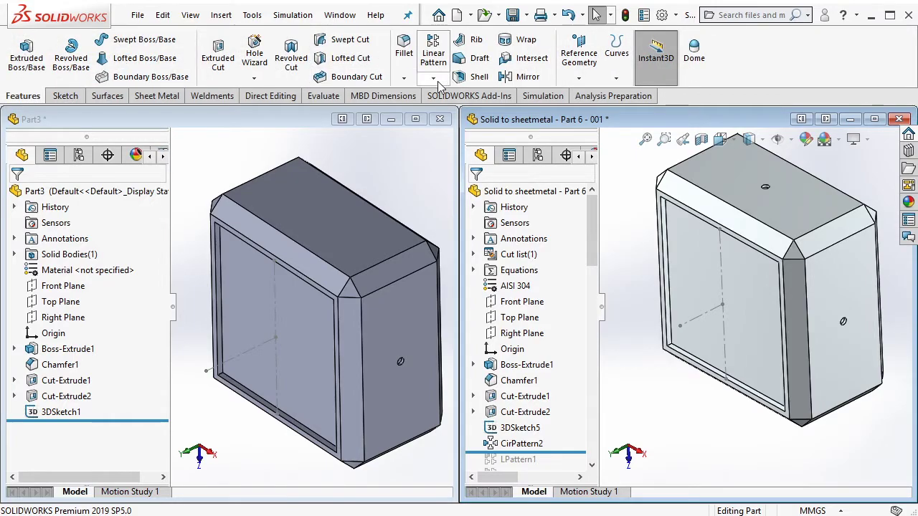
left_click(435, 79)
left_click(469, 110)
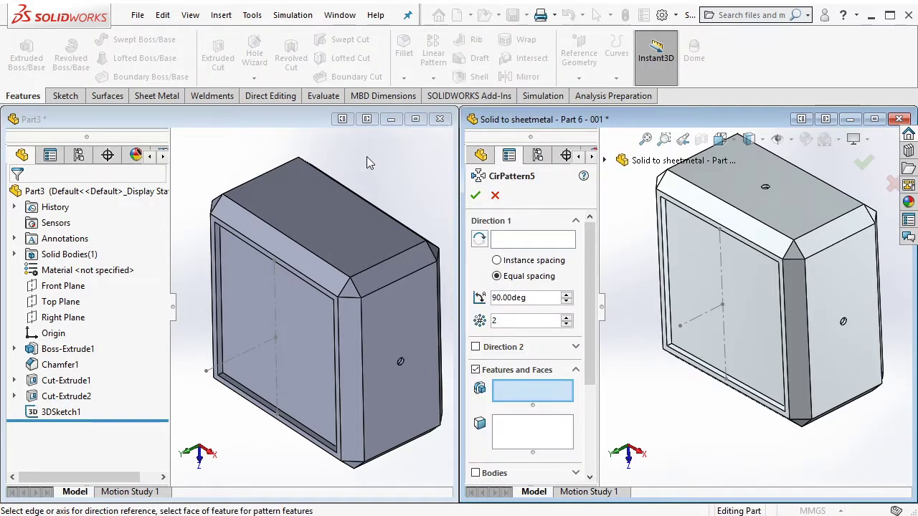
left_click(495, 195)
Start a circular pattern in Part3 about the 3D-sketch line, patterning the top hole cut
left_click(305, 118)
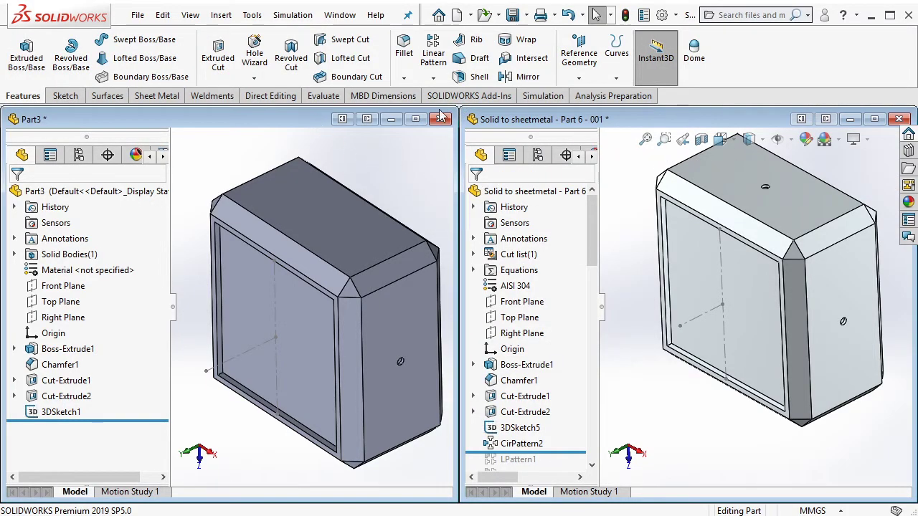
left_click(435, 79)
left_click(469, 108)
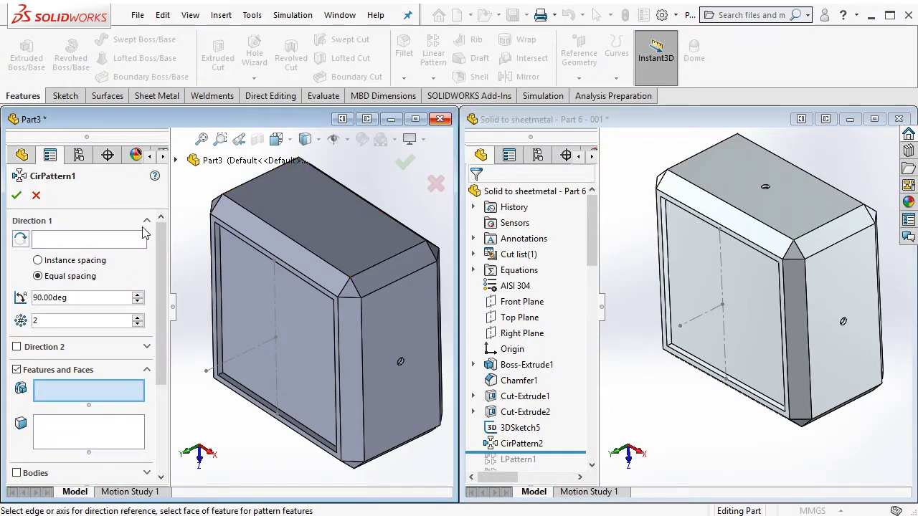
left_click(86, 240)
left_click(246, 358)
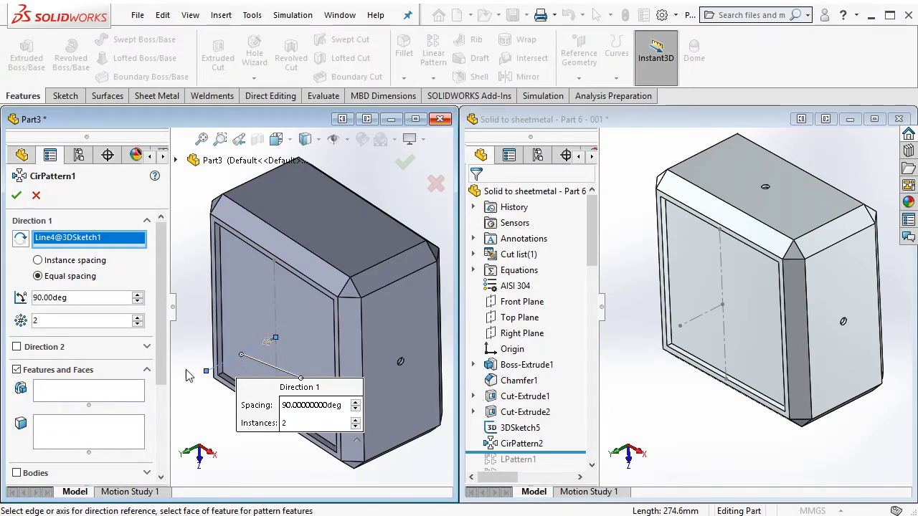
left_click(100, 393)
scroll(409, 370, "down", 5)
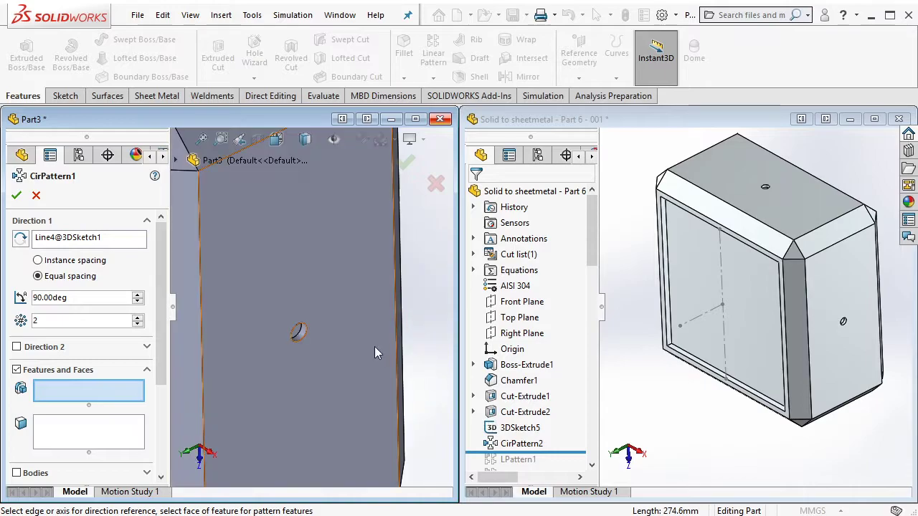
left_click(302, 337)
scroll(301, 330, "up", 2)
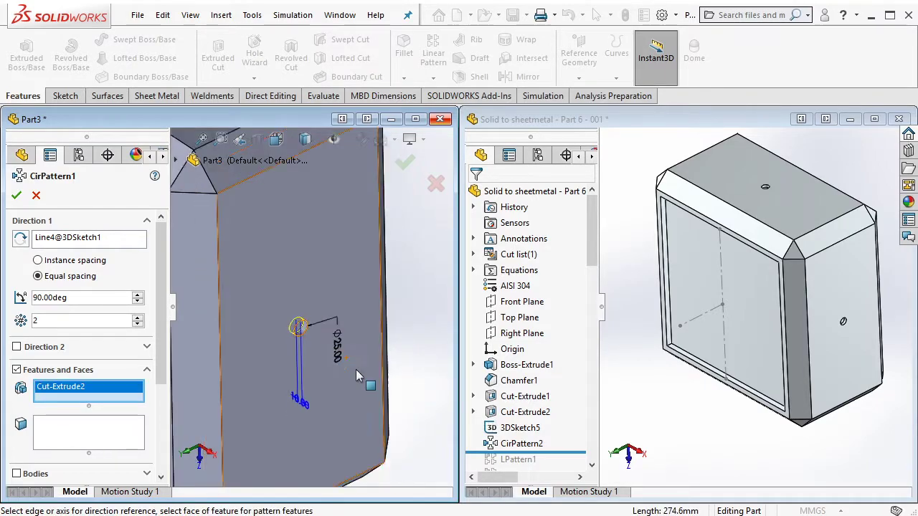
scroll(316, 327, "up", 4)
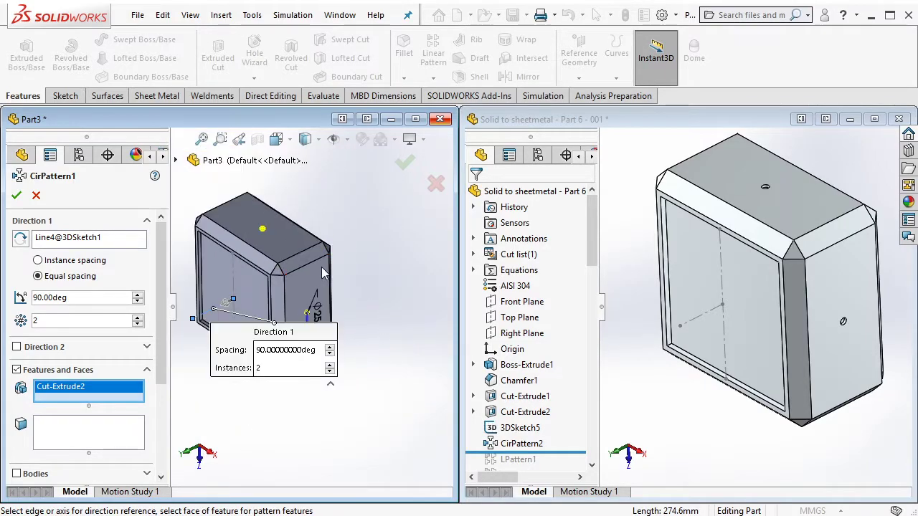
Keep the 90.00° angle with 2 instances and confirm CirPattern1
left_click(80, 296)
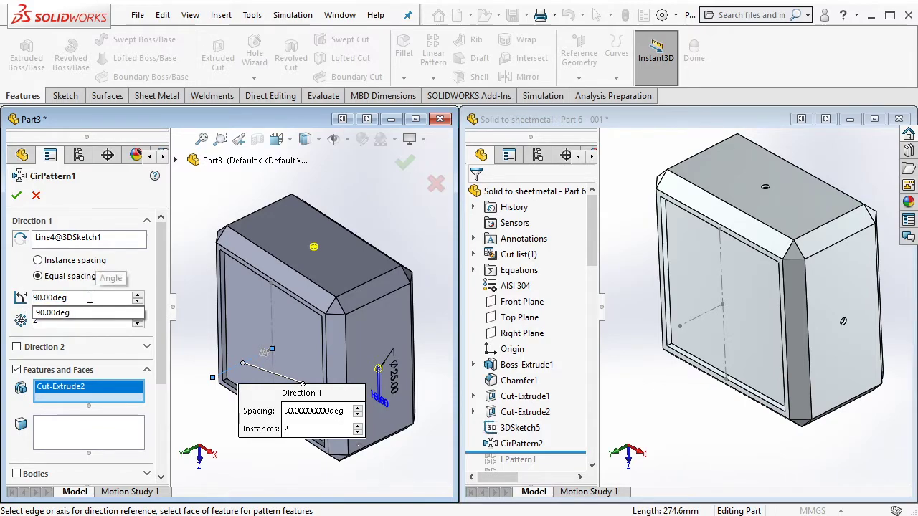
left_click(152, 330)
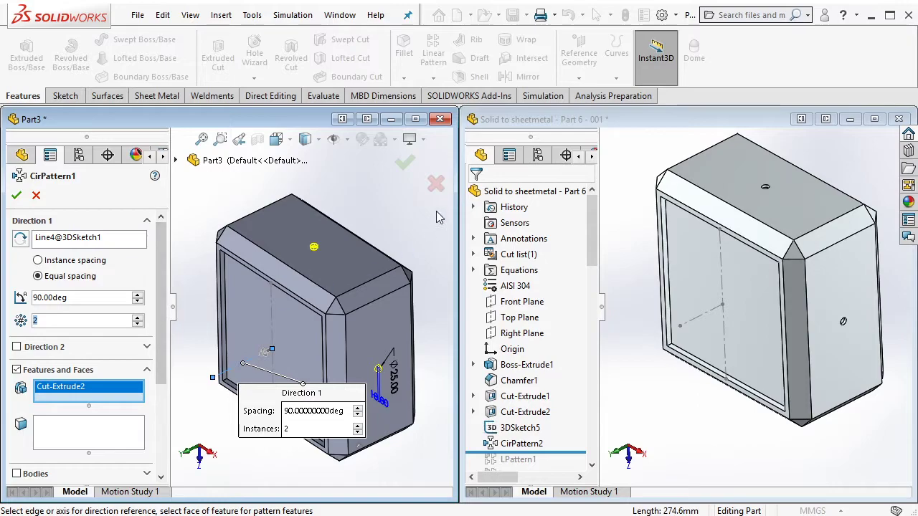
left_click(403, 160)
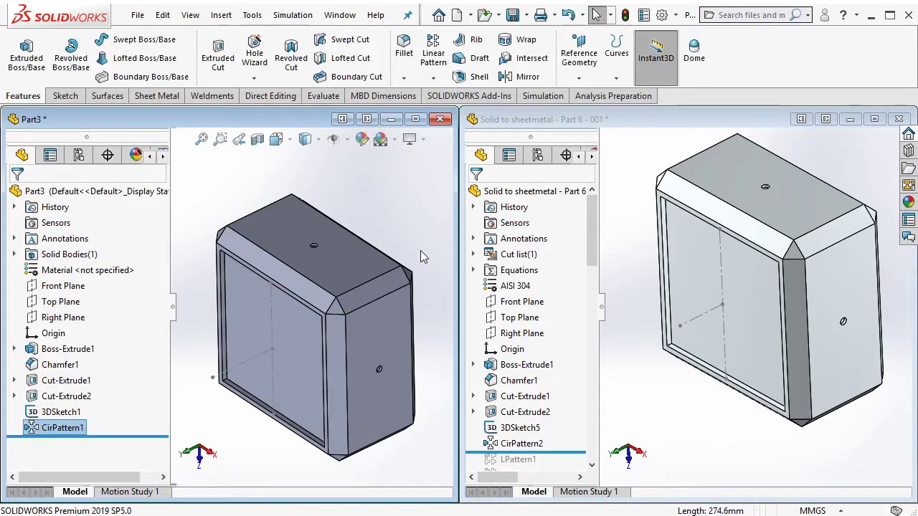
left_click(268, 314)
Hide the 3D sketch in both parts and preview LPattern1 in the reference part
left_click(328, 274)
left_click(628, 258)
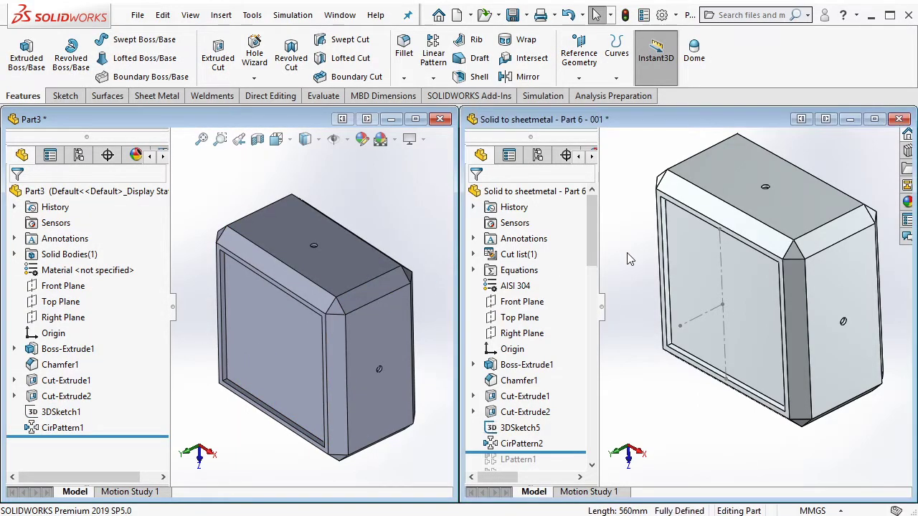
left_click(694, 320)
left_click(742, 252)
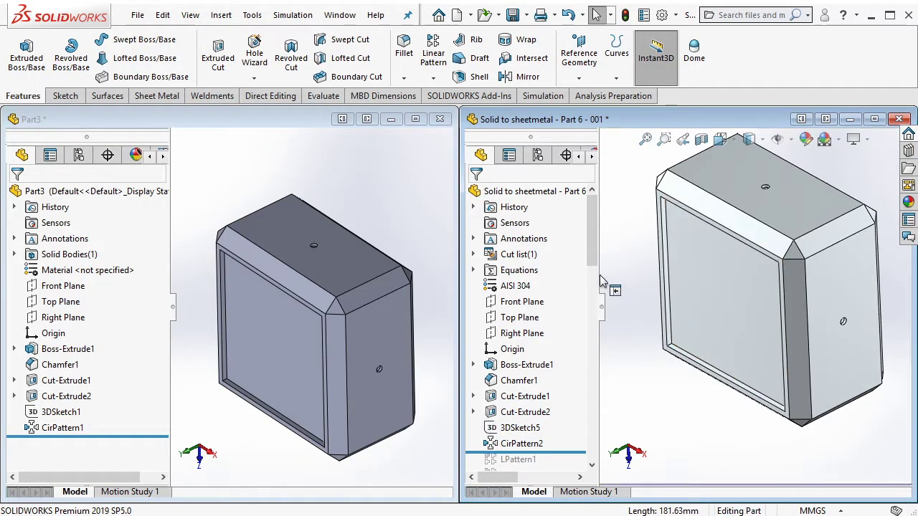
left_click_drag(563, 451, 563, 322)
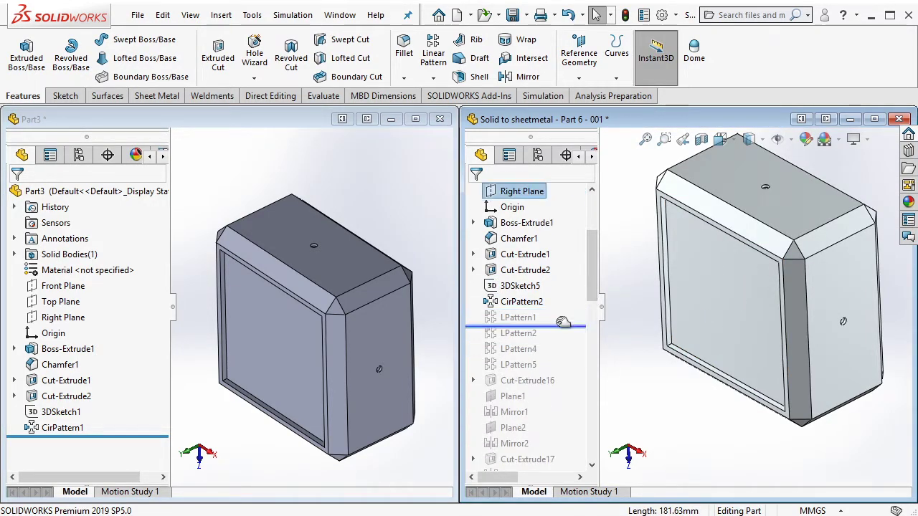
left_click(516, 318)
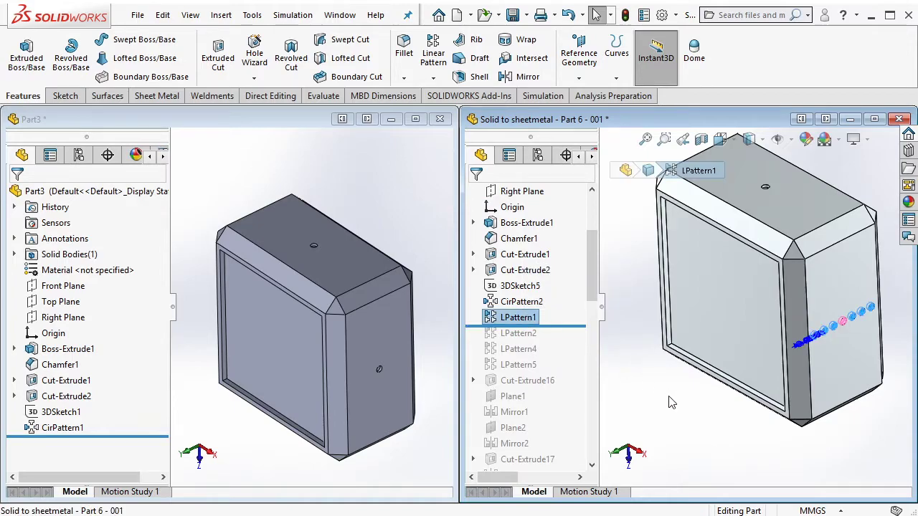
left_click(643, 400)
Start a linear pattern on Part3's side face along the top and bottom edges, seeding the side hole
left_click(394, 378)
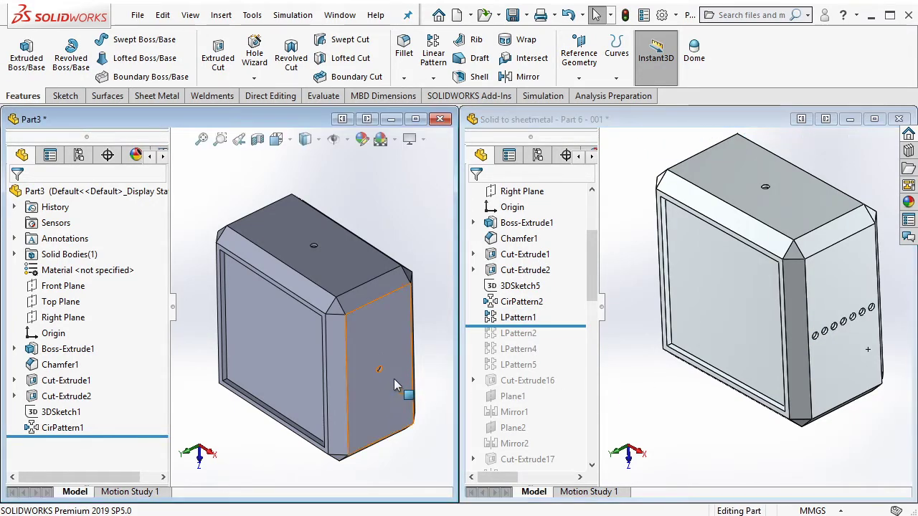
scroll(387, 362, "down", 5)
left_click(433, 53)
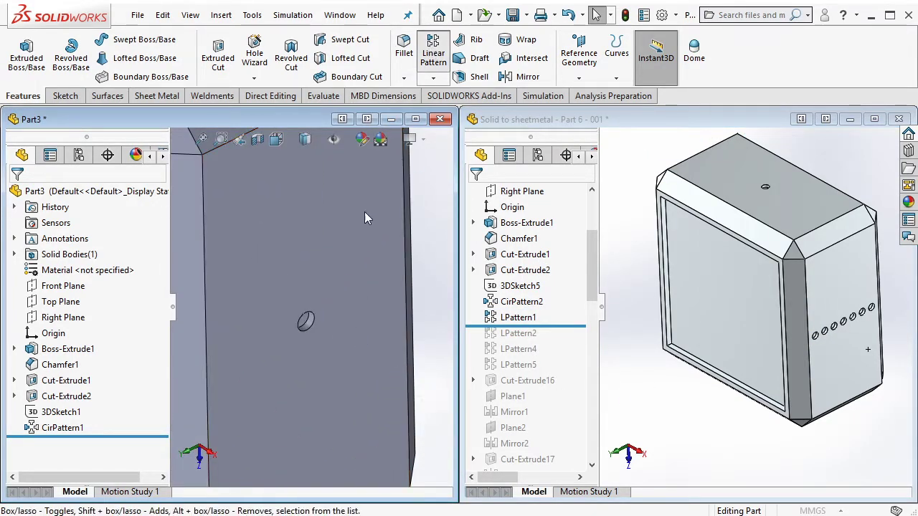
scroll(344, 215, "up", 5)
left_click(326, 207)
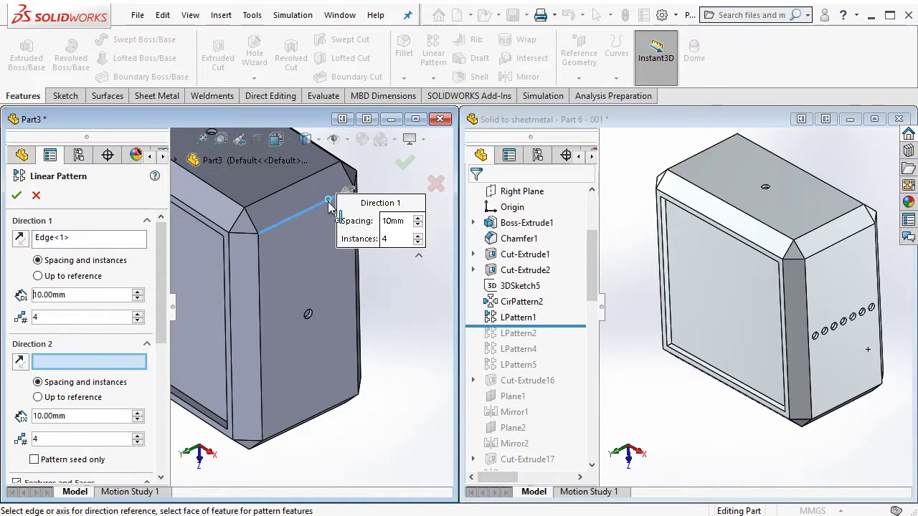
left_click(338, 414)
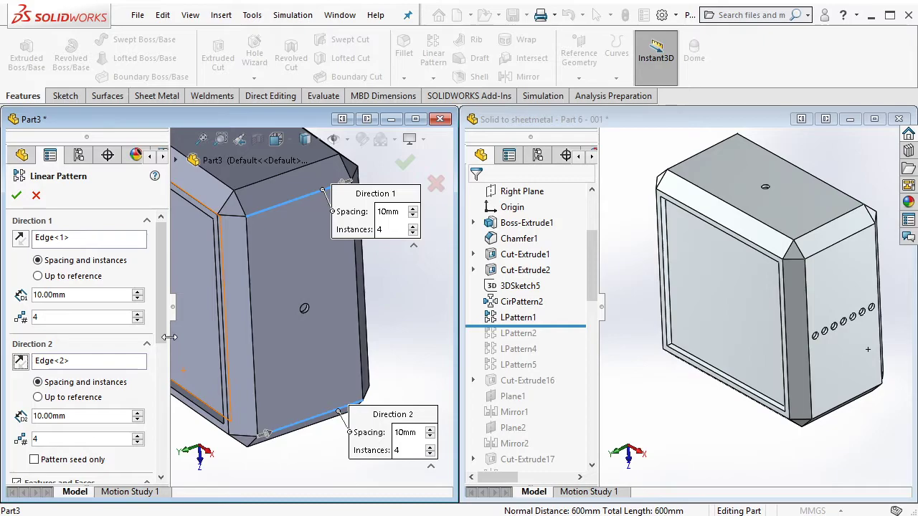
scroll(94, 344, "down", 3)
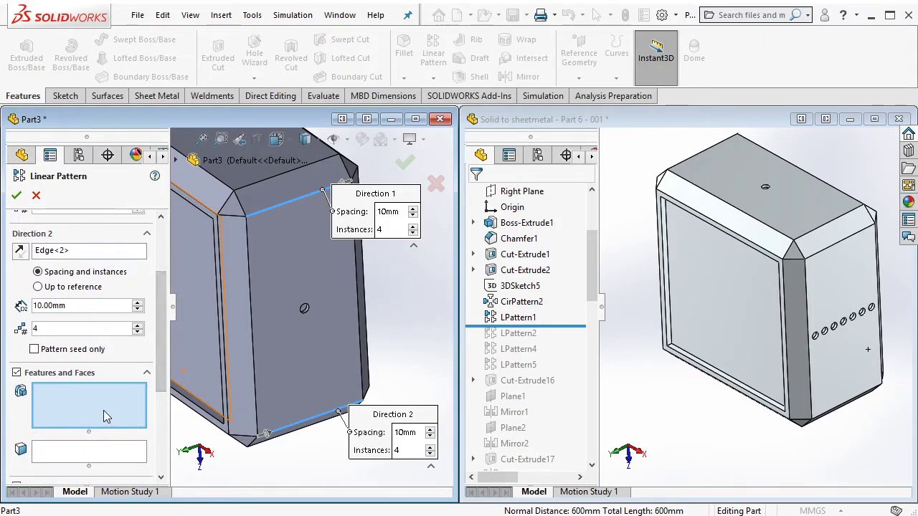
scroll(317, 322, "down", 5)
left_click(267, 281)
scroll(316, 320, "up", 5)
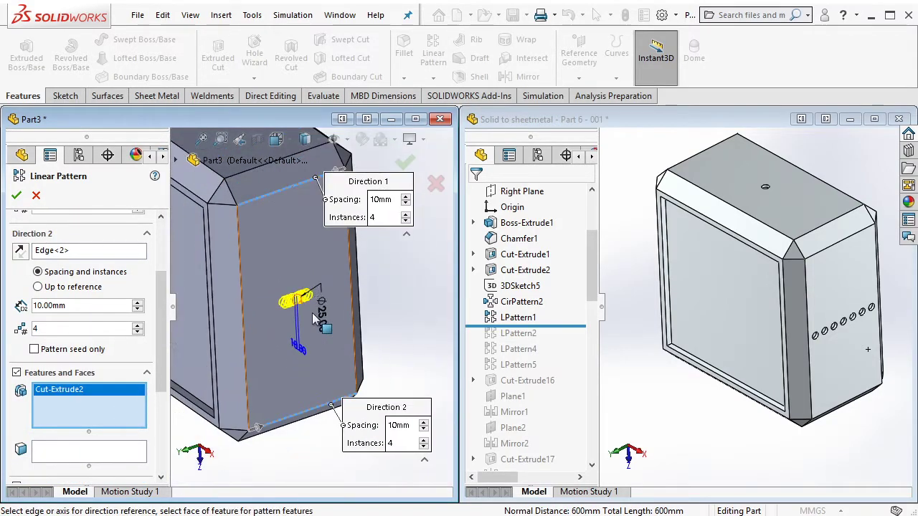
scroll(215, 301, "down", 2)
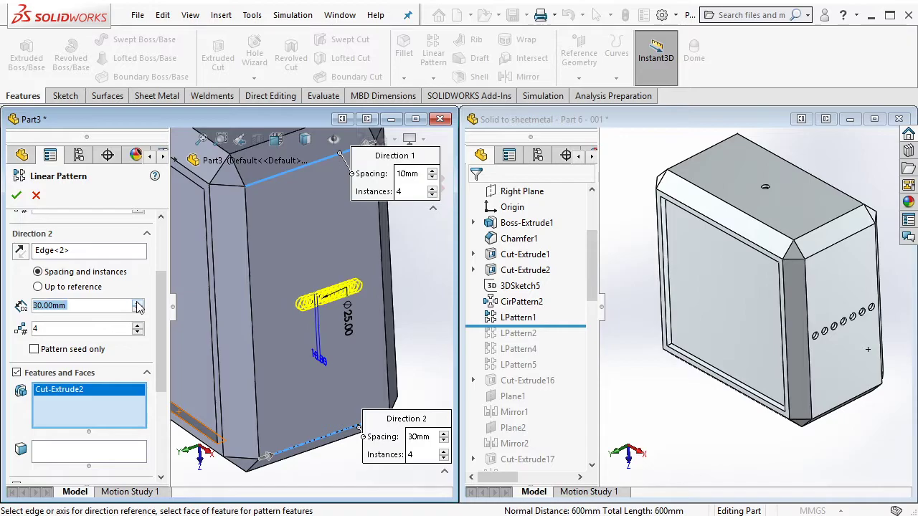
mouse_move(159, 322)
left_mouse_down()
mouse_move(158, 383)
mouse_move(160, 281)
left_mouse_up()
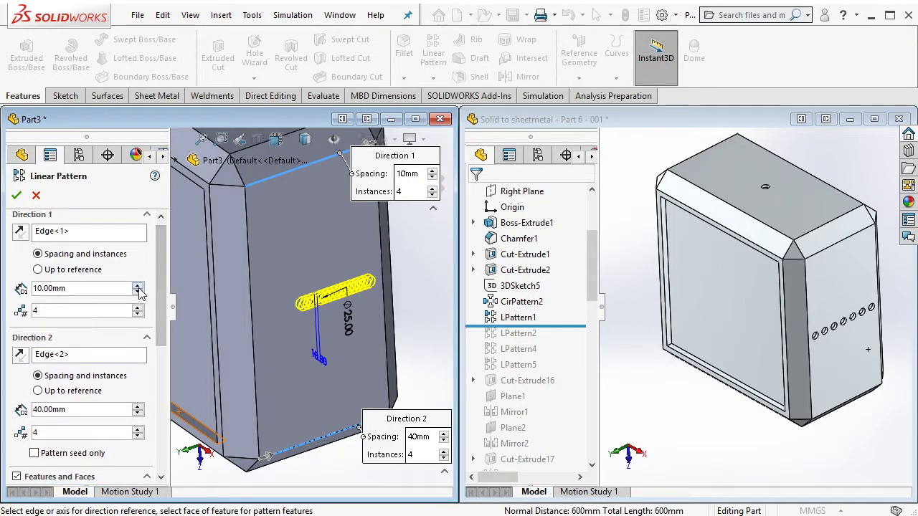
Set 40mm spacing, decline parallel directions, pattern seed only in Direction 2, and confirm LPattern1
left_click(137, 285)
left_click(138, 285)
left_click(138, 285)
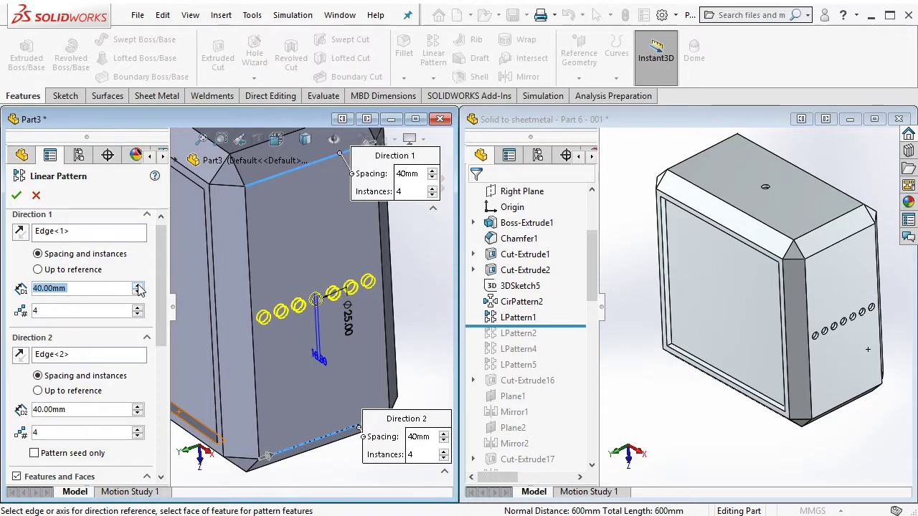
left_click(16, 196)
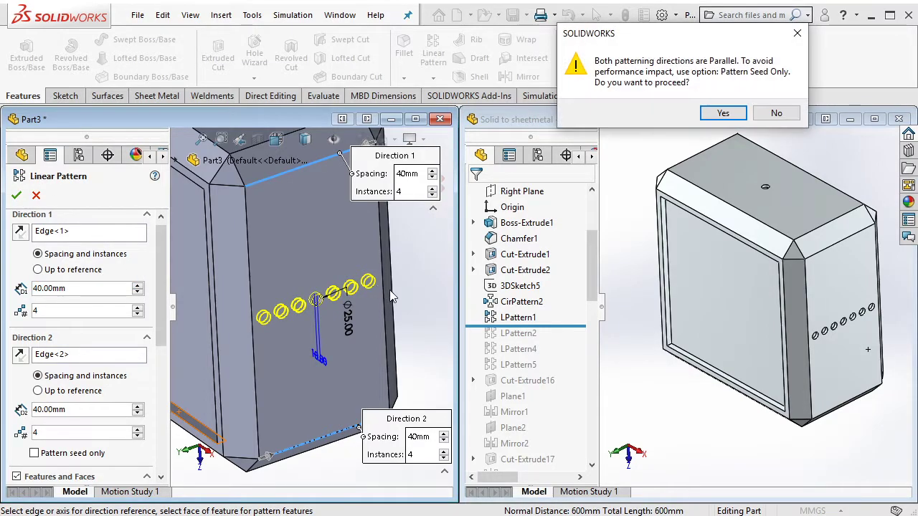
left_click(777, 112)
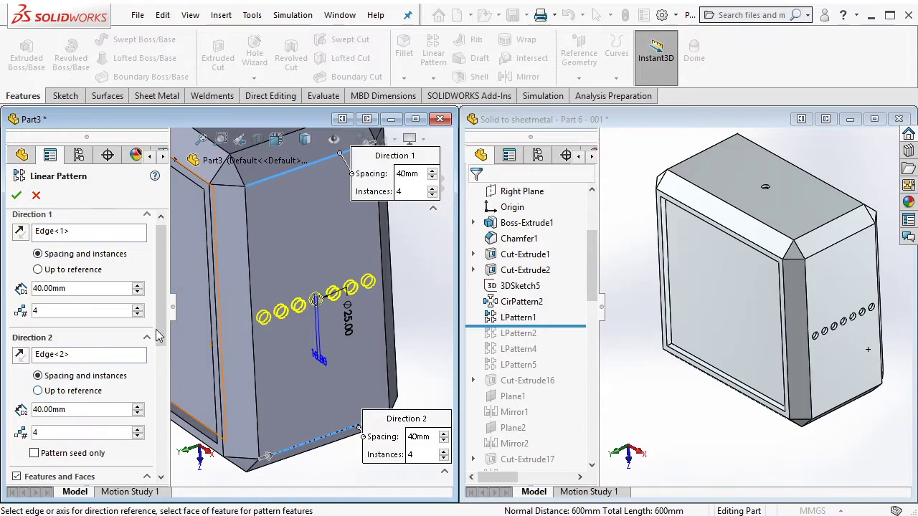
scroll(158, 337, "down", 3)
left_click(77, 366)
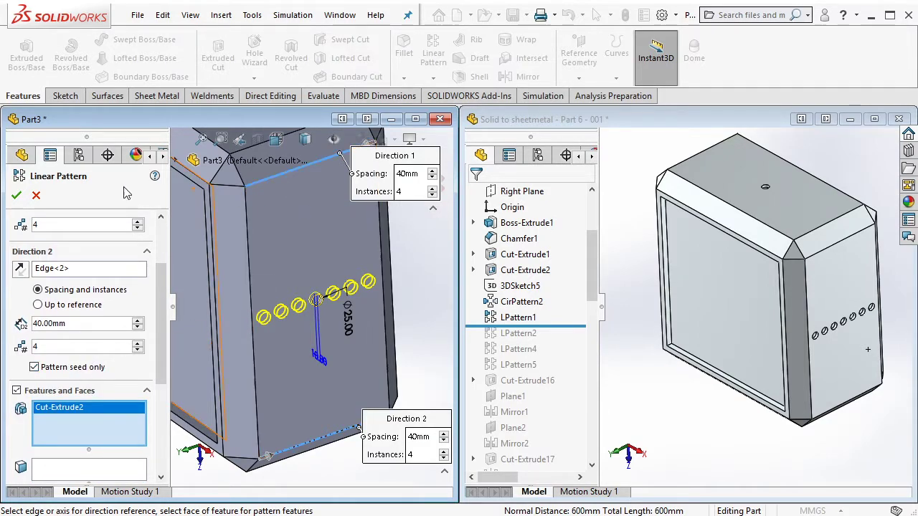
left_click(14, 195)
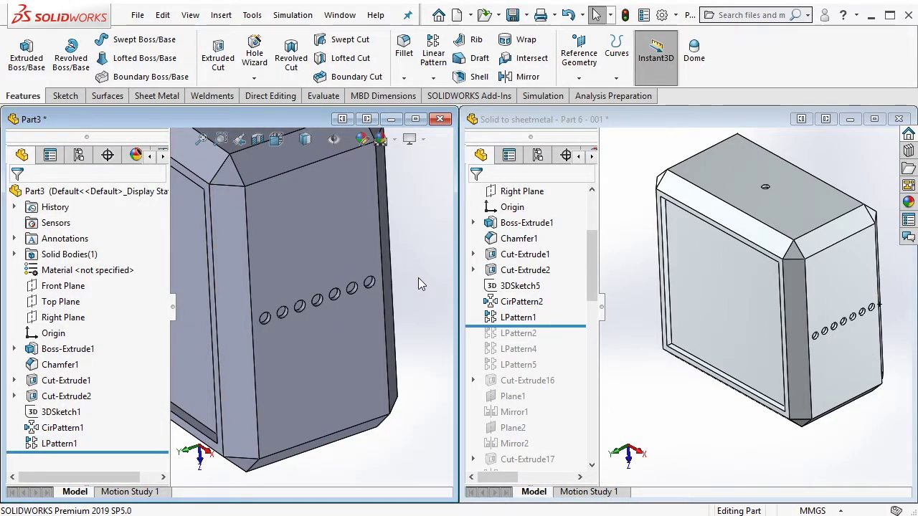
Preview the reference part's LPattern2 hole grid, then return to Part3
left_click(597, 313)
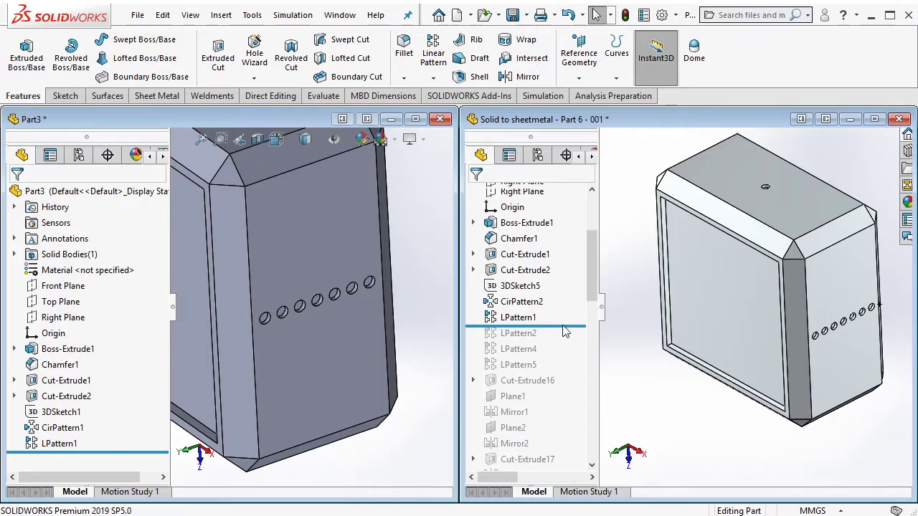
left_click_drag(563, 328, 546, 341)
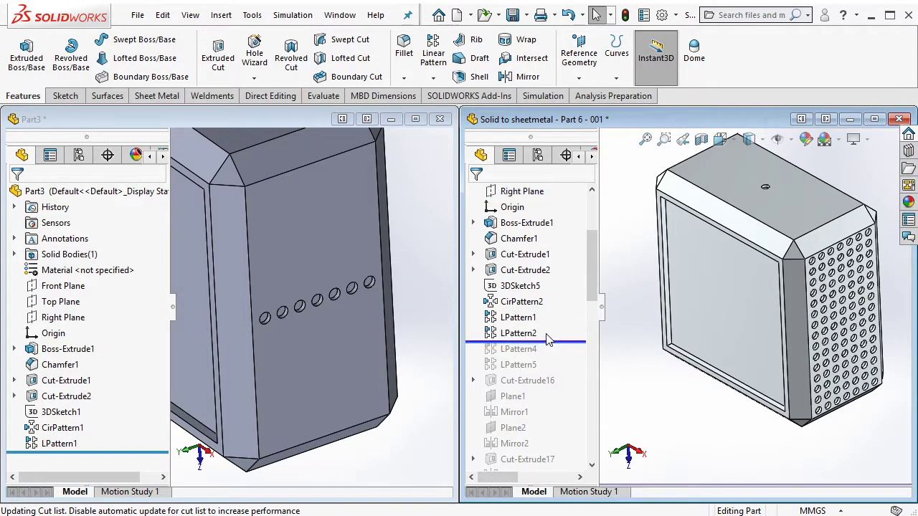
left_click(545, 334)
left_click(651, 386)
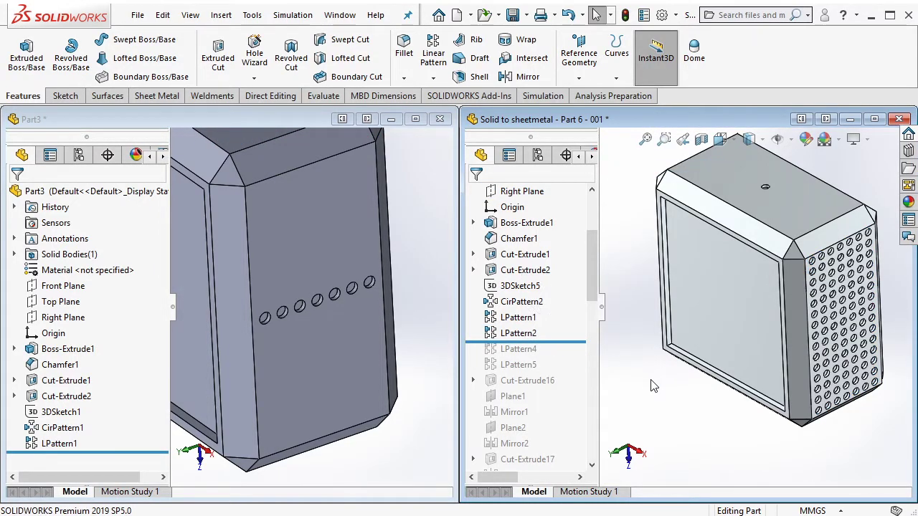
left_click(428, 301)
Start a linear pattern along Part3's vertical edges, patterning the side hole and its row
left_click(433, 54)
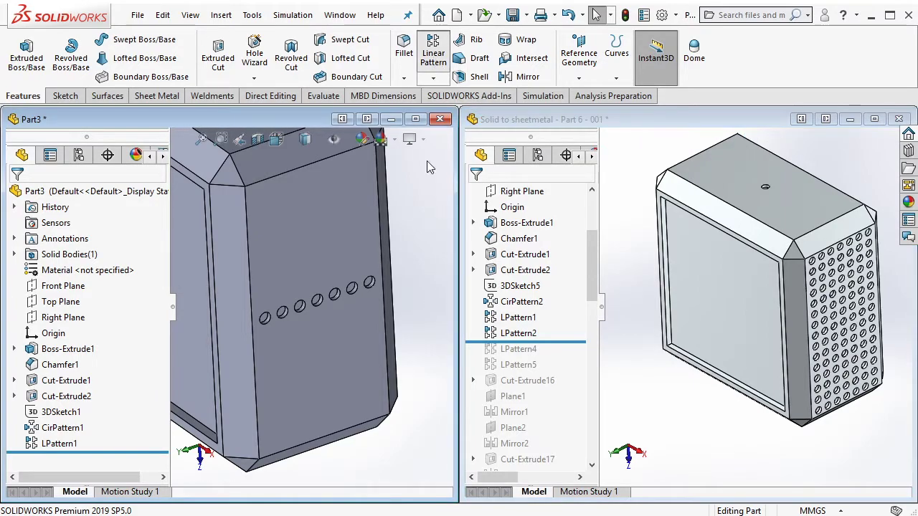
left_click(385, 244)
left_click(250, 265)
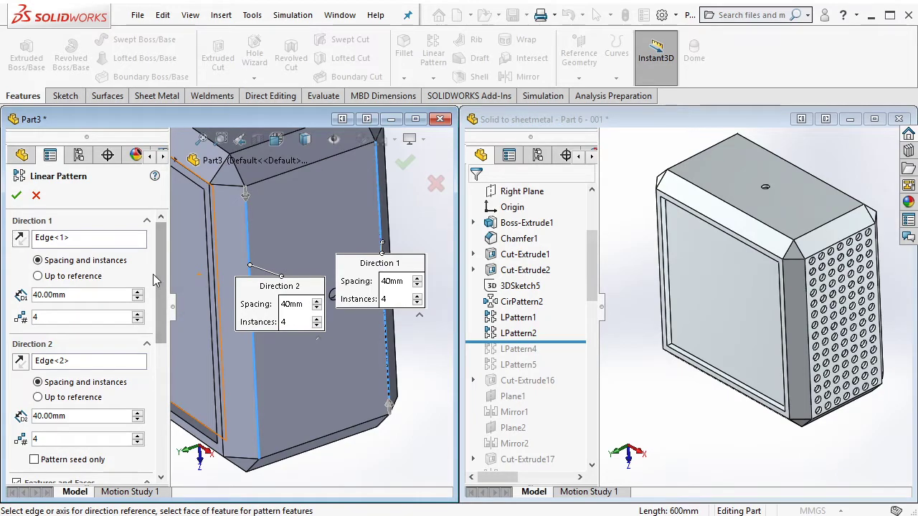
scroll(155, 279, "down", 2)
scroll(155, 279, "down", 3)
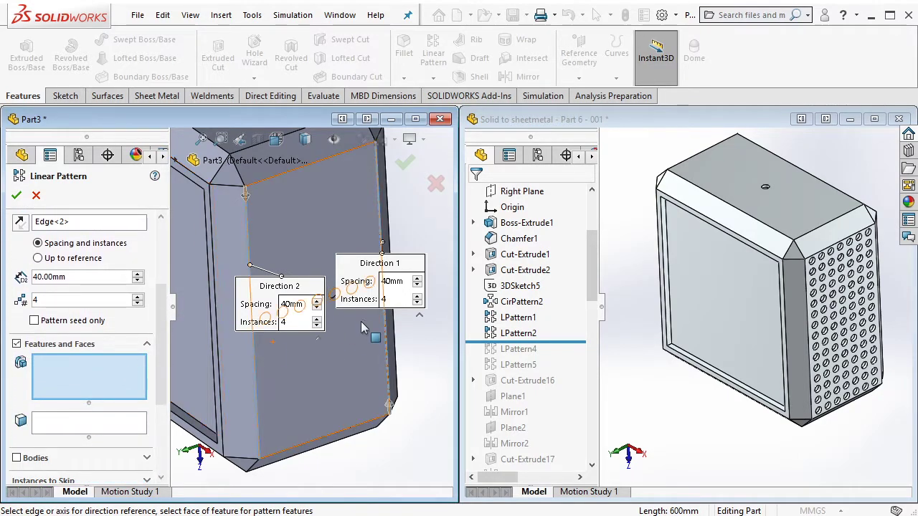
scroll(361, 321, "down", 2)
scroll(356, 327, "down", 2)
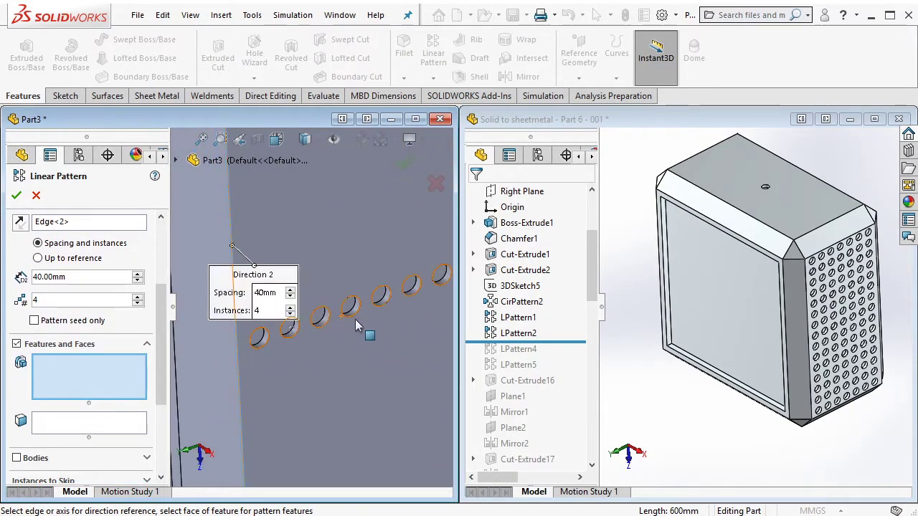
left_click(355, 309)
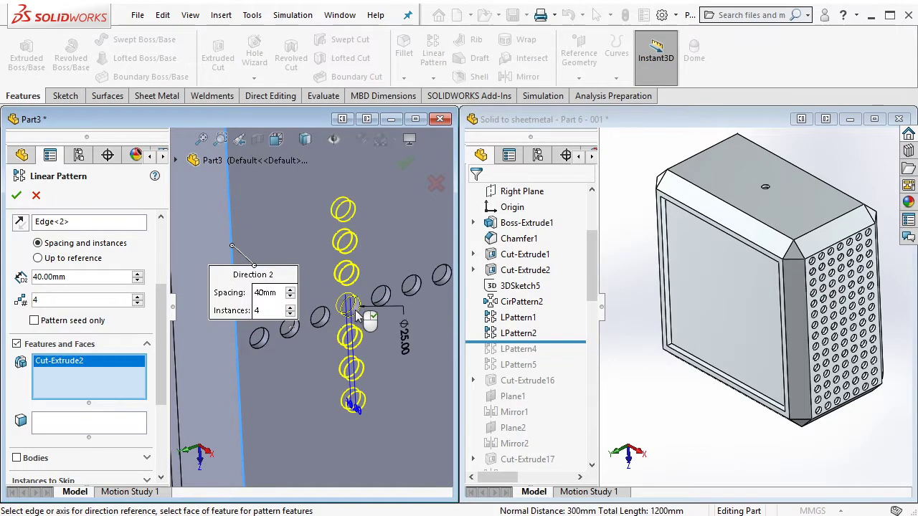
left_click(386, 302)
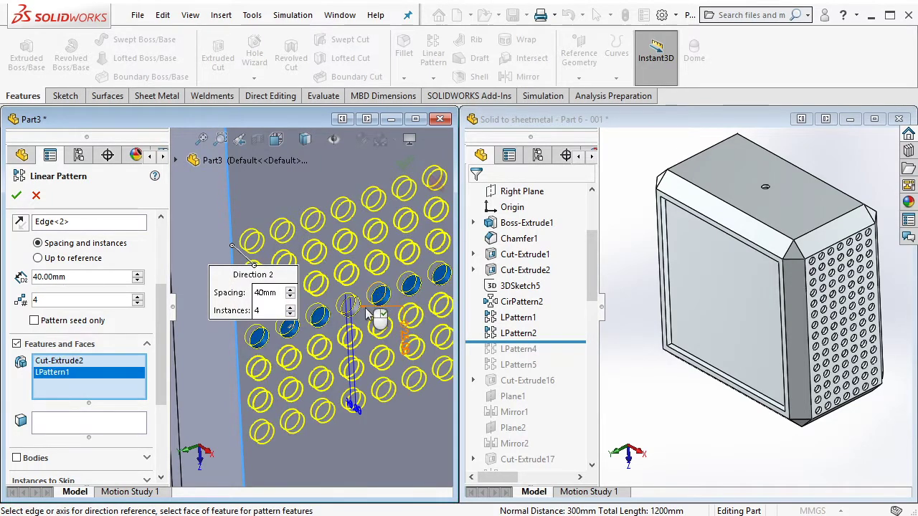
scroll(380, 308, "up", 2)
scroll(366, 266, "up", 2)
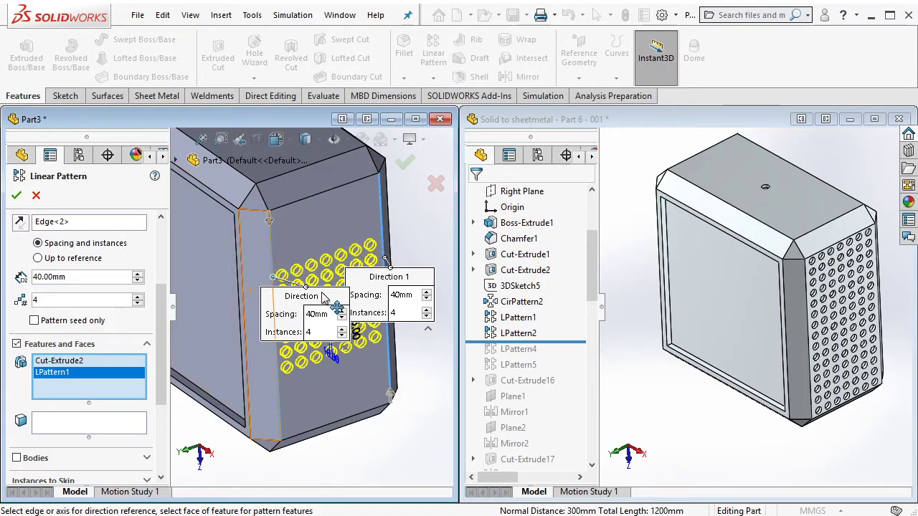
Set both directions to 40mm and 8 instances, decline the parallel warning, and toggle seed-only
left_click_drag(304, 296, 216, 403)
left_click_drag(387, 277, 438, 364)
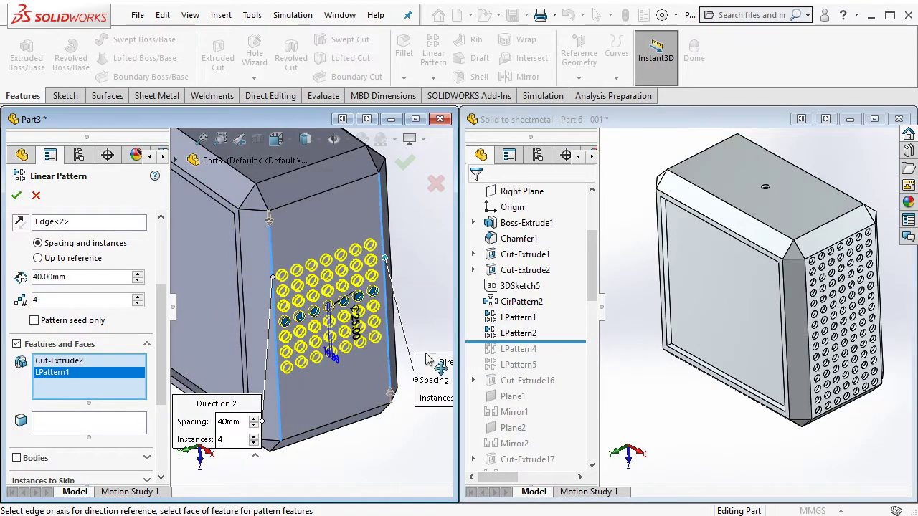
left_click(138, 296)
left_click(138, 297)
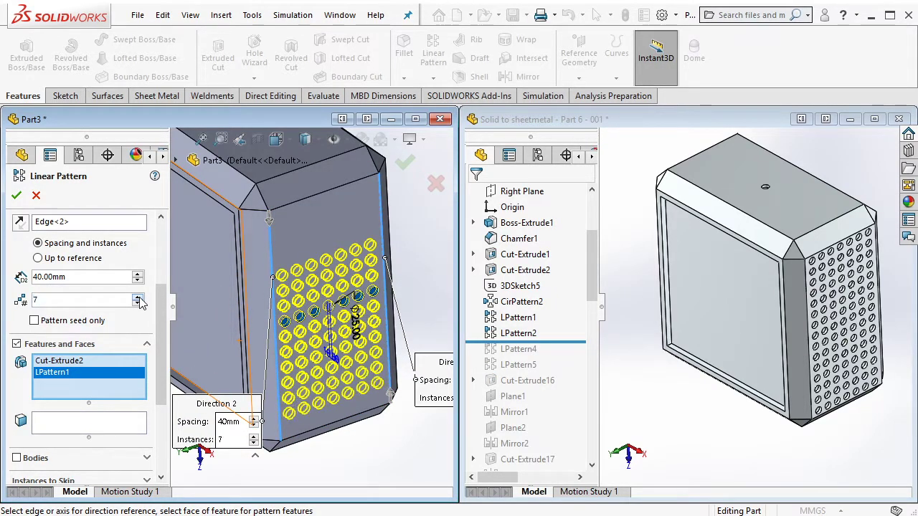
left_click(138, 297)
mouse_move(163, 315)
left_mouse_down()
mouse_move(163, 330)
mouse_move(158, 279)
left_mouse_up()
left_click(140, 294)
left_click(140, 295)
left_click(140, 295)
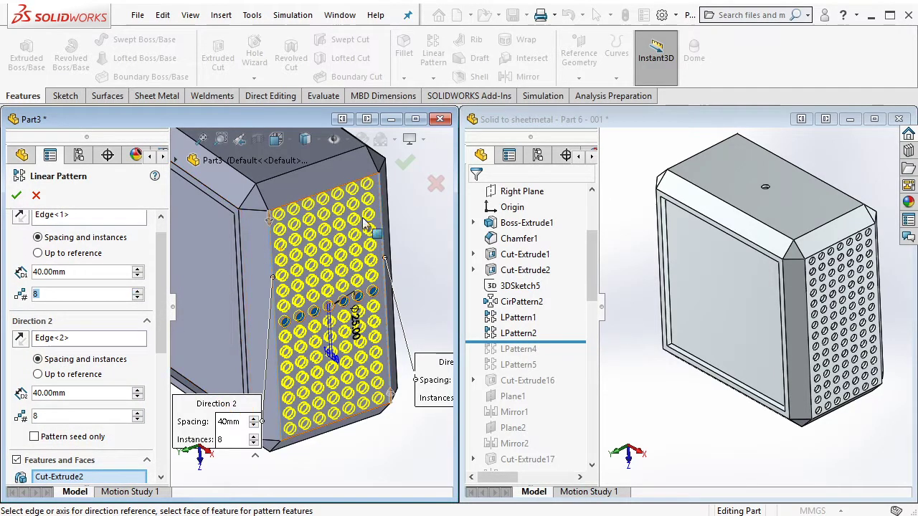
left_click(404, 162)
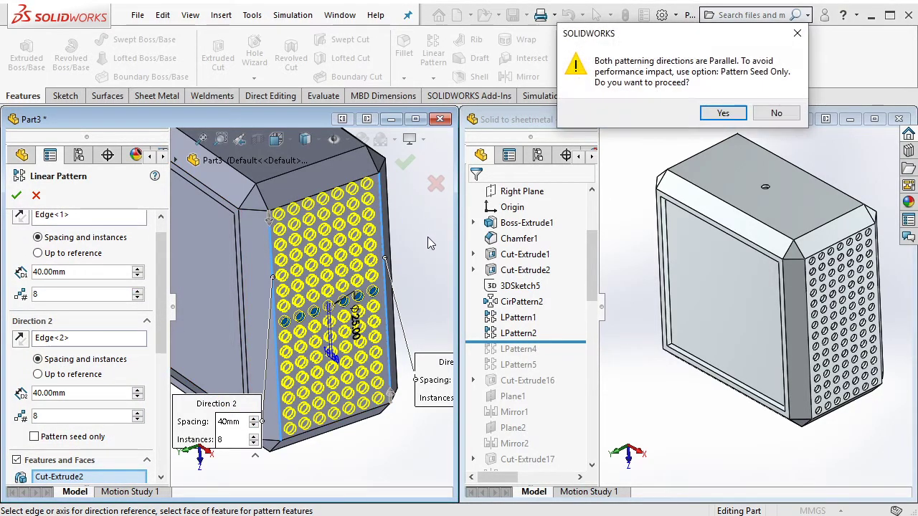
left_click(779, 112)
scroll(111, 377, "down", 2)
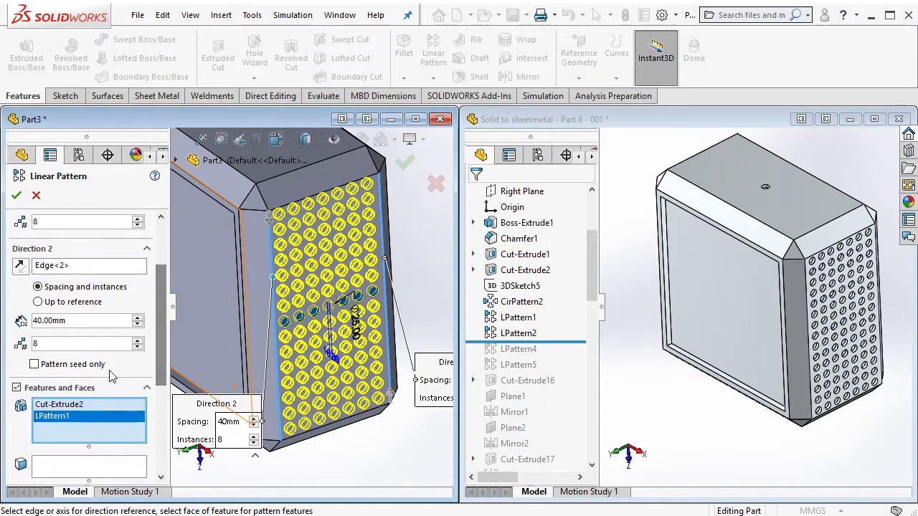
left_click(81, 367)
Accept the side-hole grid, then roll the reference part forward to view LPattern4's top holes
key("Return")
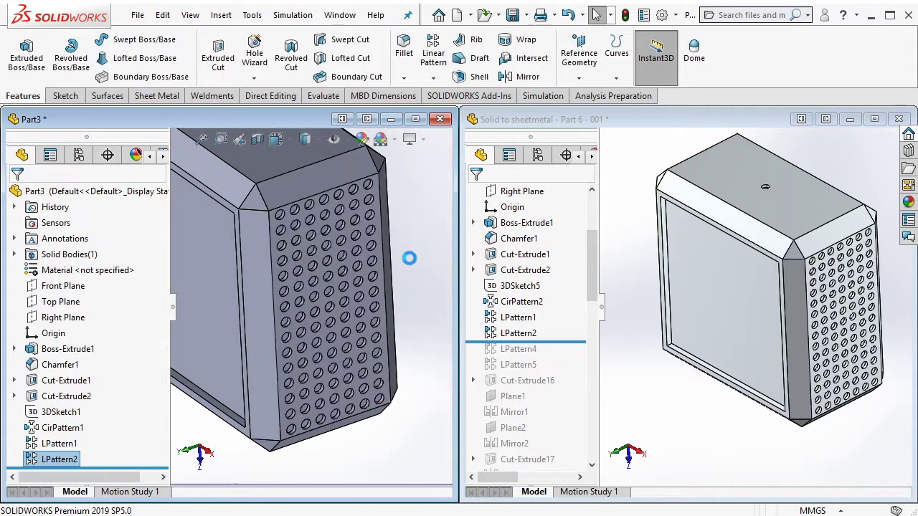
middle_click_drag(398, 240, 423, 261, "ctrl")
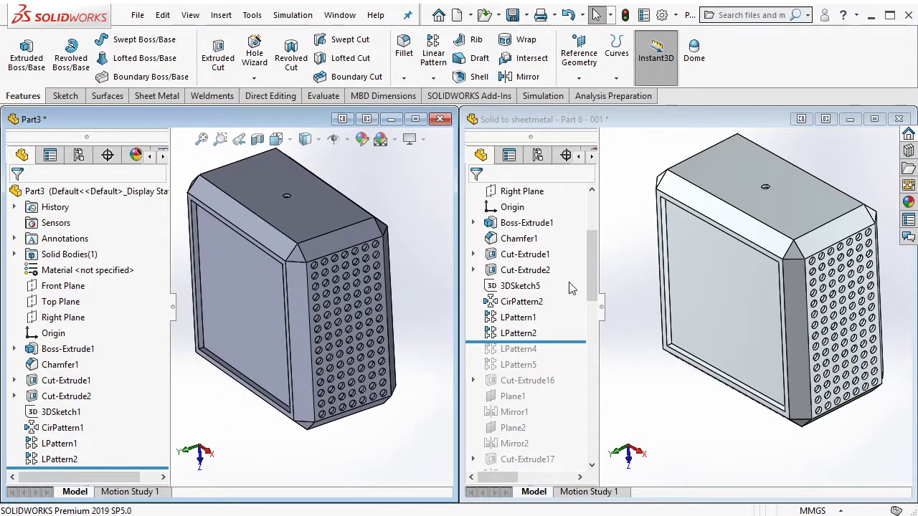
left_click(603, 338)
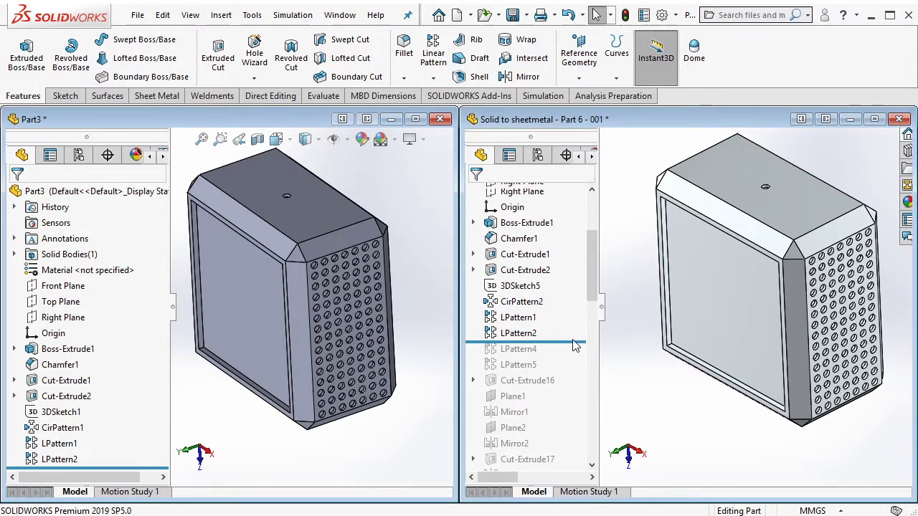
left_click_drag(578, 338, 559, 351)
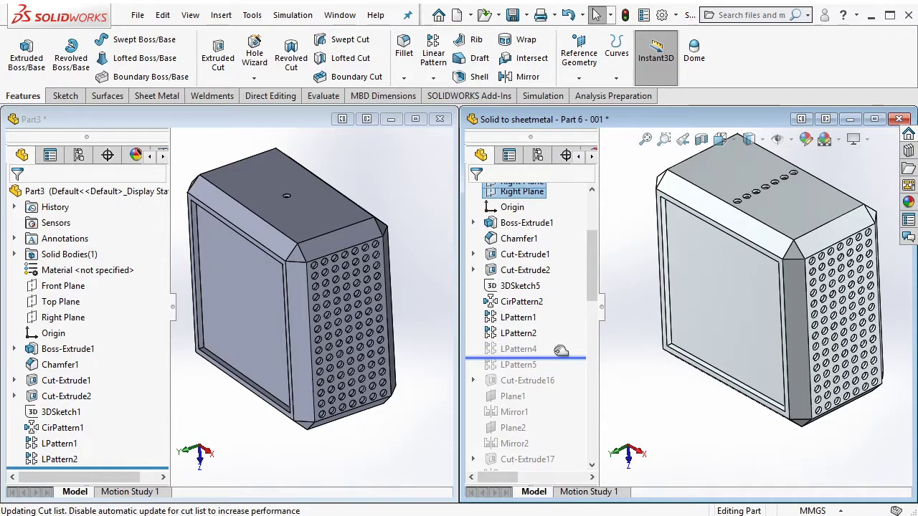
left_click(528, 351)
scroll(732, 237, "down", 2)
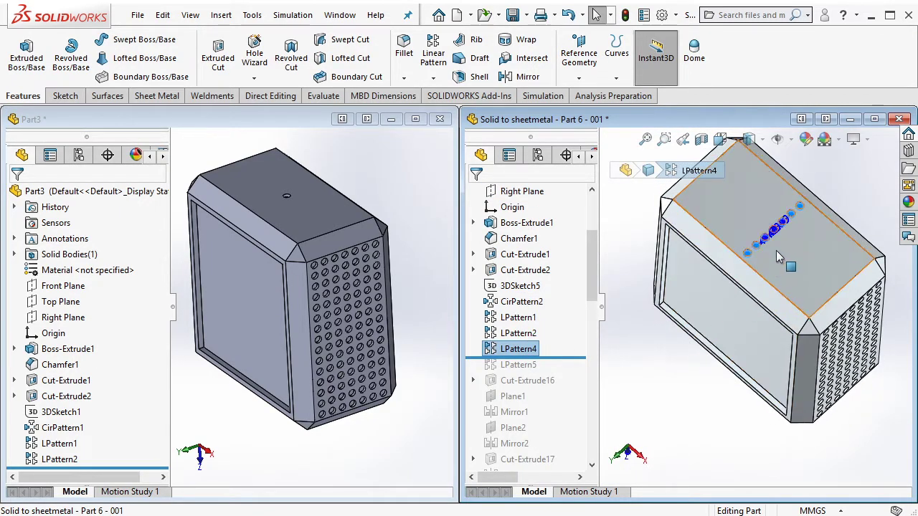
scroll(773, 237, "down", 3)
scroll(764, 230, "up", 1)
scroll(767, 244, "up", 4)
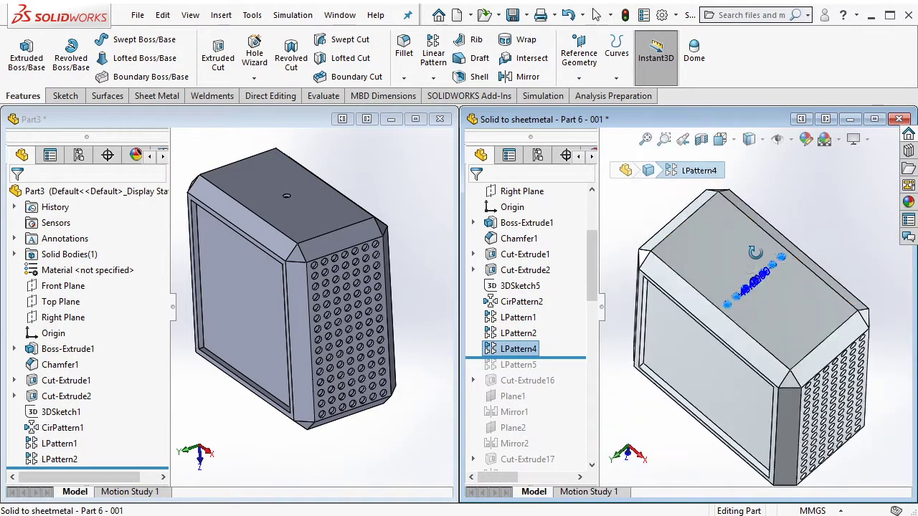
Select Part3's top face and start a linear pattern with a top edge as Direction 1
left_click(411, 203)
middle_click_drag(302, 213, 269, 215)
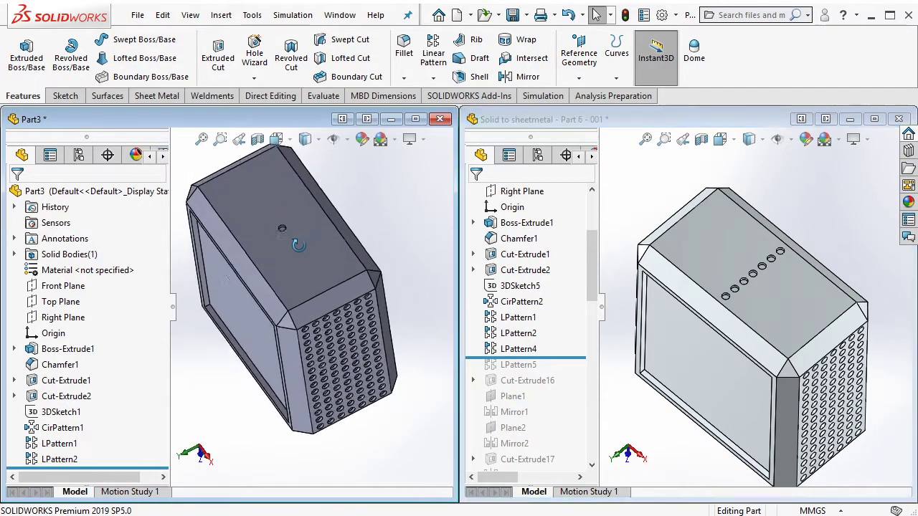
left_click(266, 216)
scroll(266, 216, "down", 3)
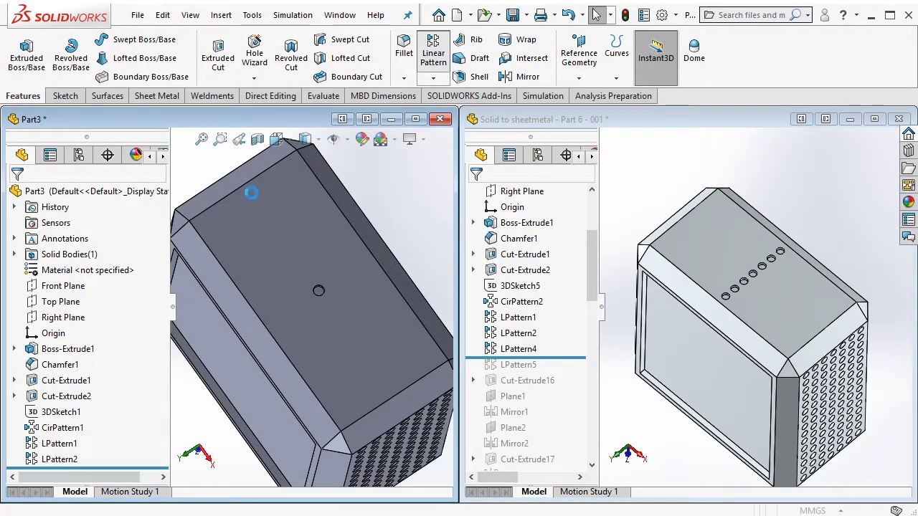
left_click(433, 53)
left_click(243, 194)
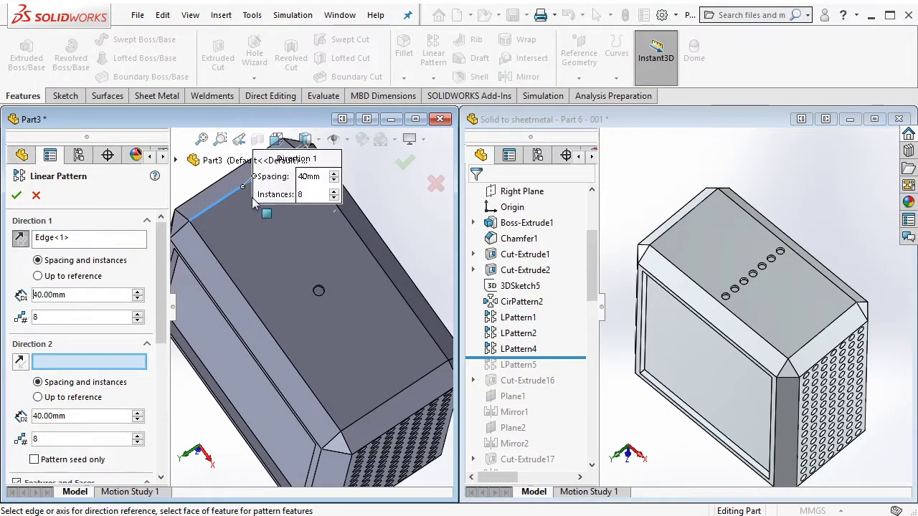
Set Edge<2> as Direction 2 and pick the top hole feature to pattern
left_click(407, 405)
scroll(403, 324, "up", 3)
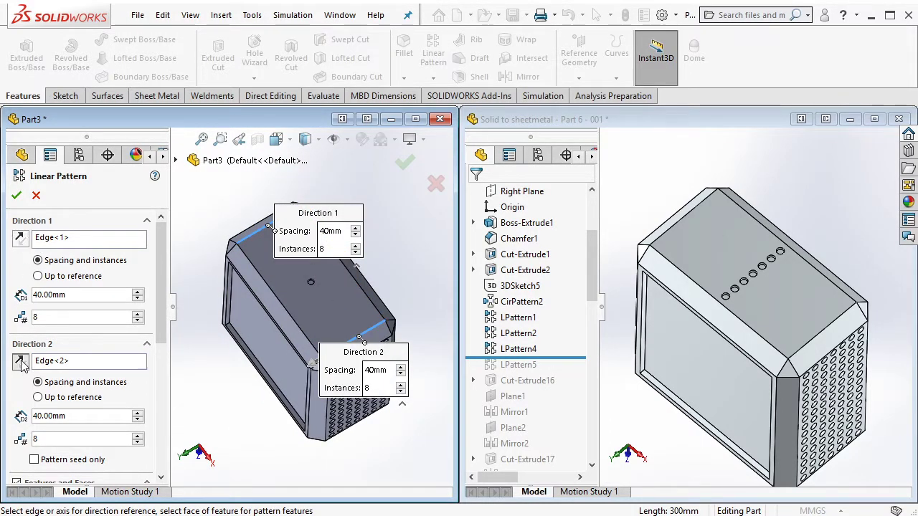
scroll(160, 383, "down", 2)
scroll(160, 384, "down", 2)
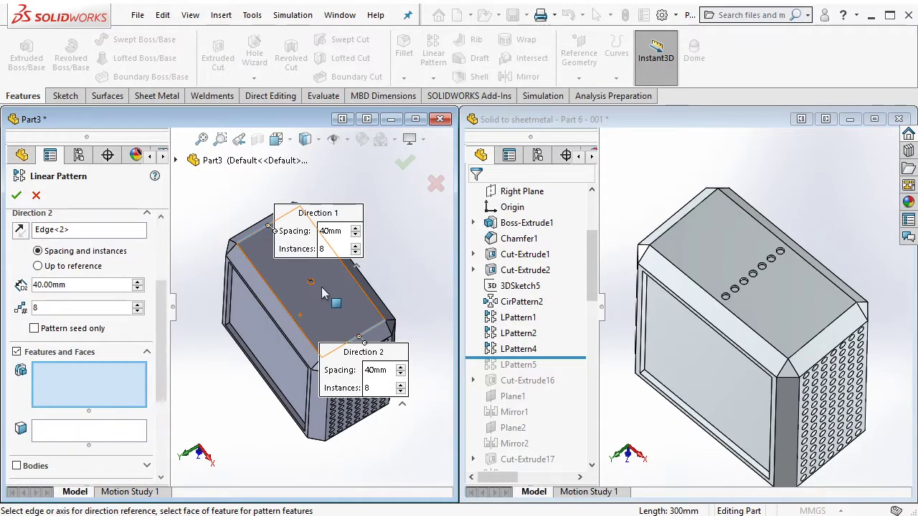
scroll(320, 284, "down", 5)
left_click(267, 290)
scroll(332, 334, "up", 3)
scroll(332, 334, "up", 2)
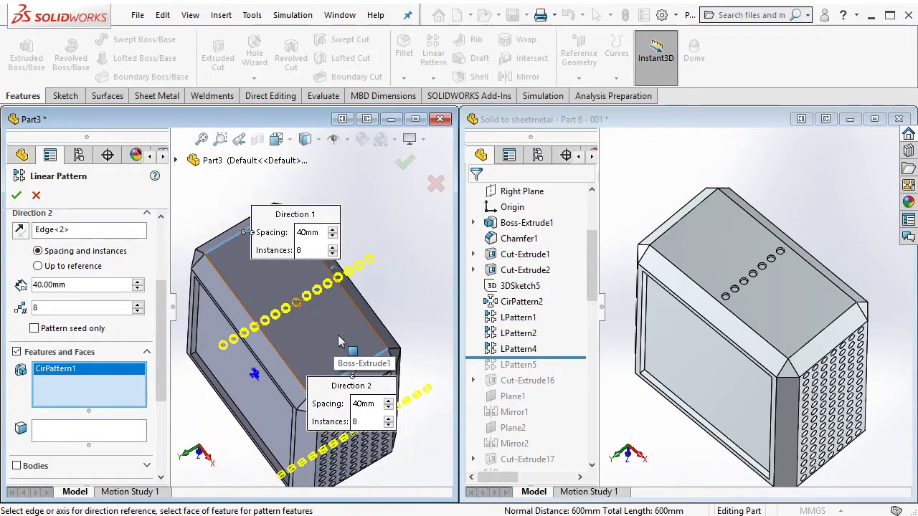
Replace the feature selection with the hole's bottom face and inner wall as faces to pattern
right_click(109, 373)
left_click(99, 442)
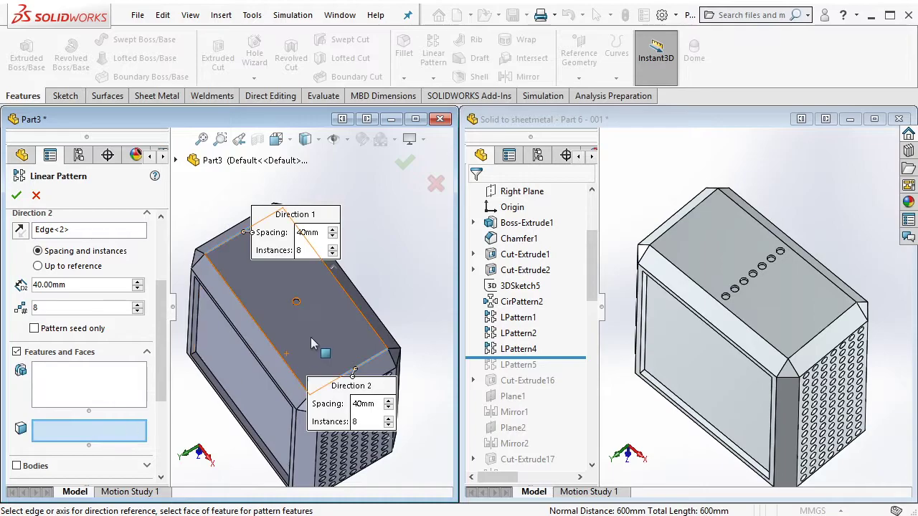
scroll(311, 291, "down", 5)
left_click(259, 291)
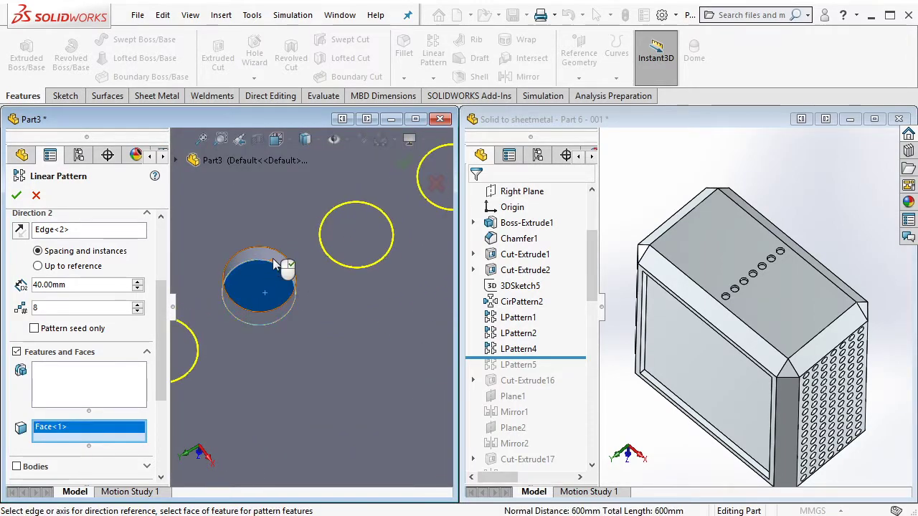
left_click(264, 297)
scroll(358, 321, "up", 4)
scroll(344, 333, "up", 2)
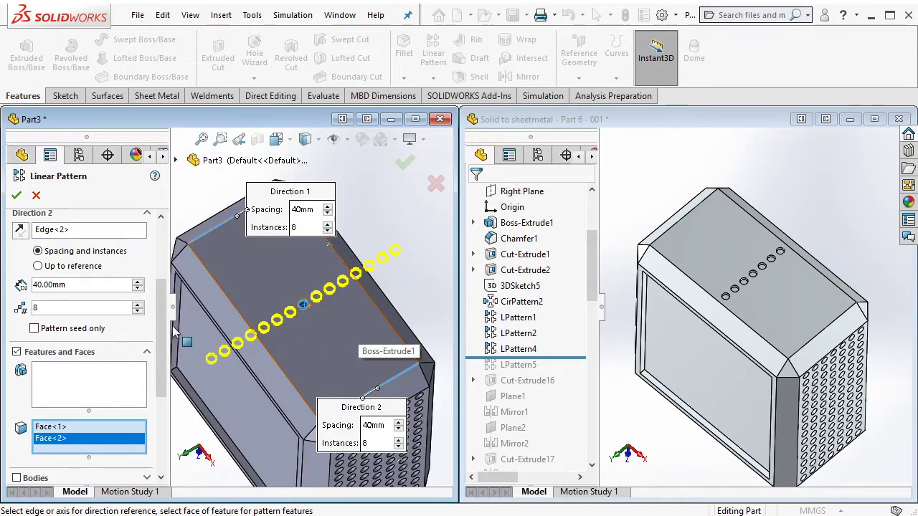
Confirm LPattern3, a row of seven top-face holes at 40 mm spacing
left_click_drag(161, 327, 161, 369)
scroll(160, 366, "up", 1)
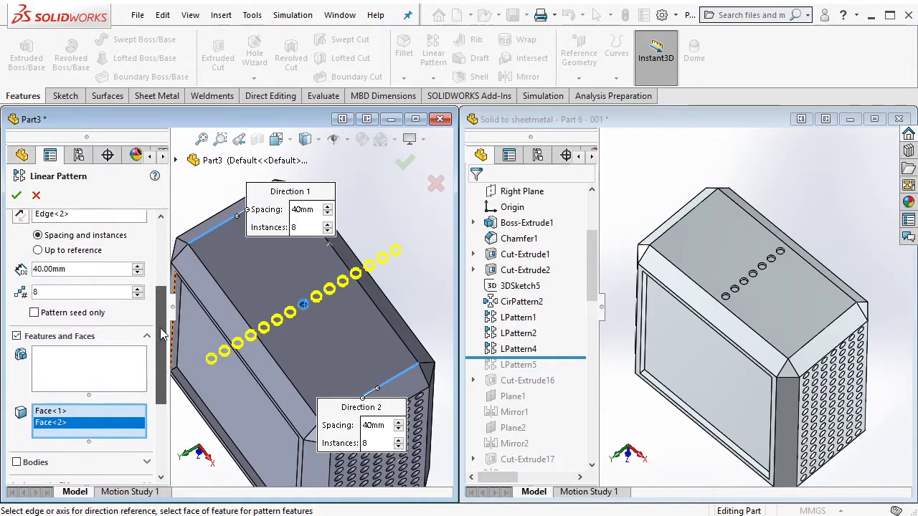
scroll(160, 344, "up", 1)
scroll(159, 326, "up", 1)
scroll(160, 308, "up", 1)
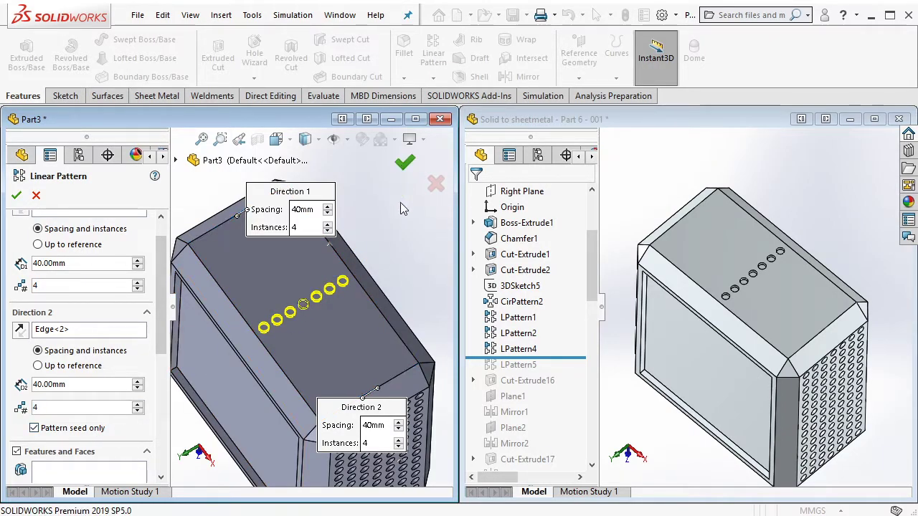
left_click(404, 162)
left_click(432, 54)
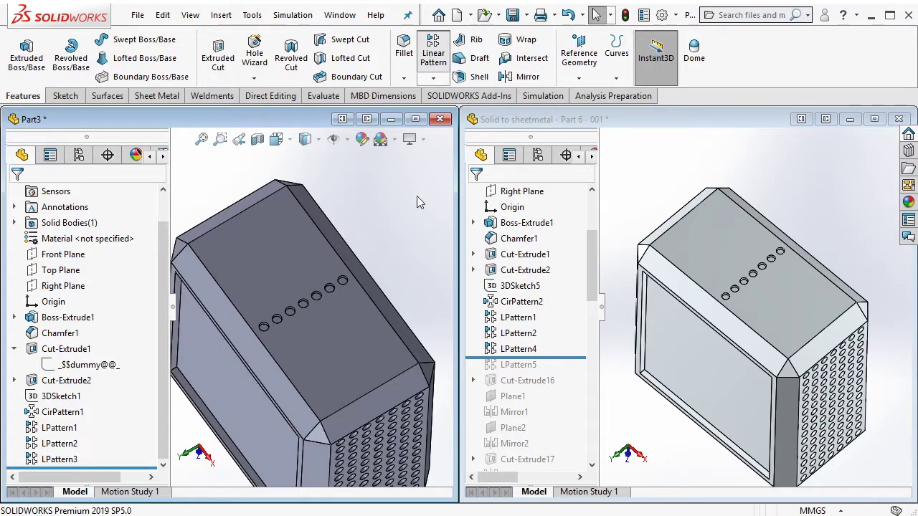
Set both pattern directions along the top-face edges and add the first row of hole faces
left_click(334, 251)
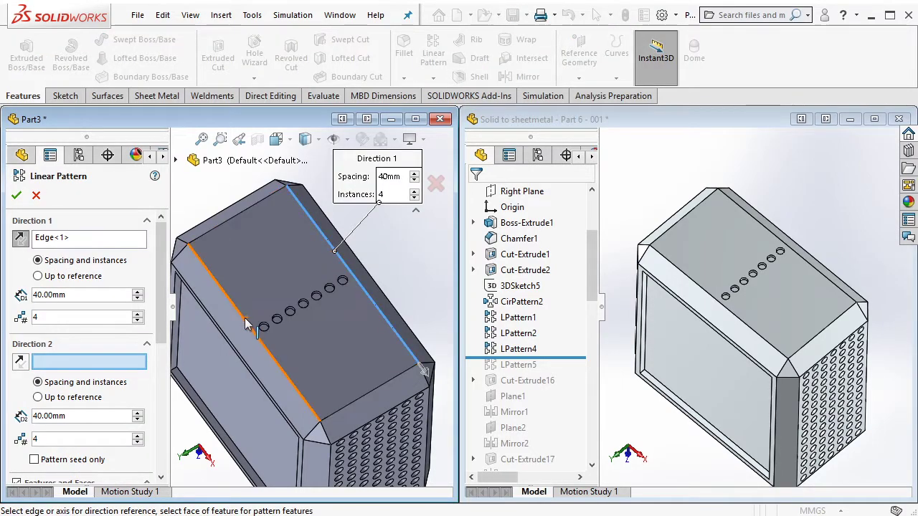
left_click(246, 324)
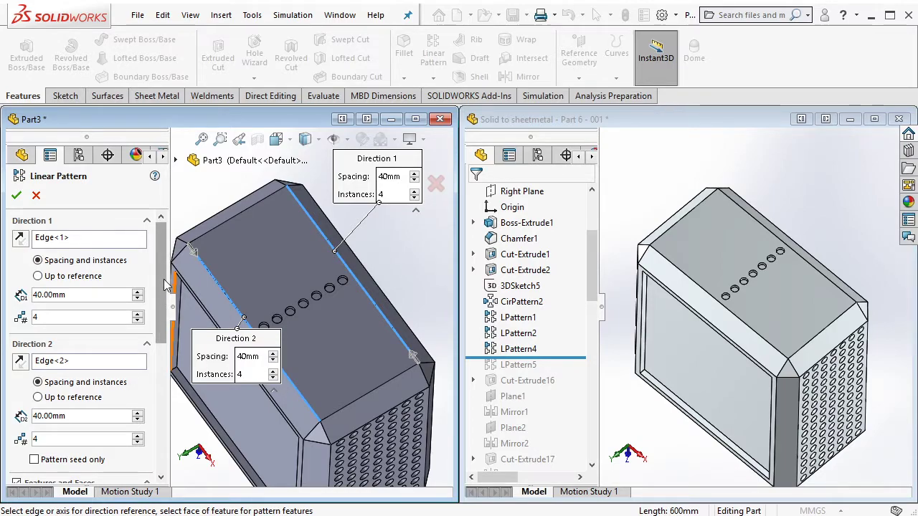
scroll(164, 284, "down", 5)
scroll(315, 307, "down", 5)
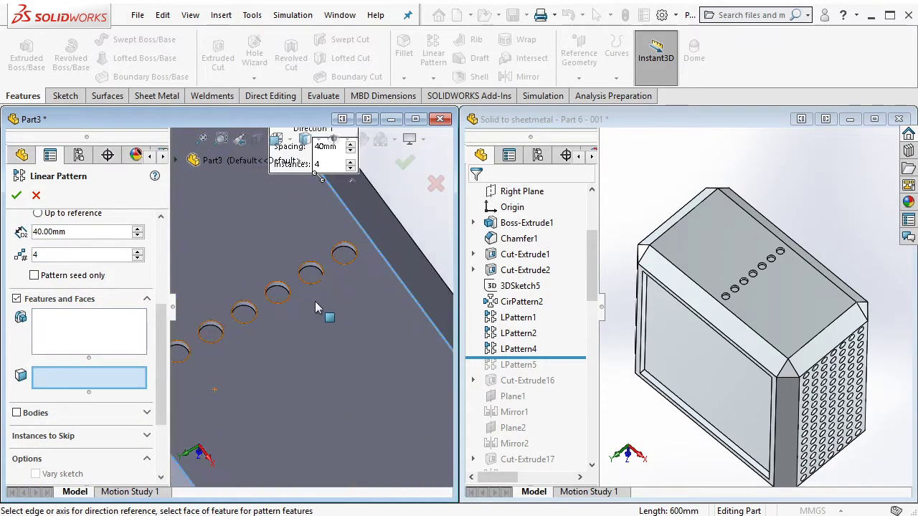
middle_click_drag(257, 318, 329, 290, "ctrl")
left_click(214, 345)
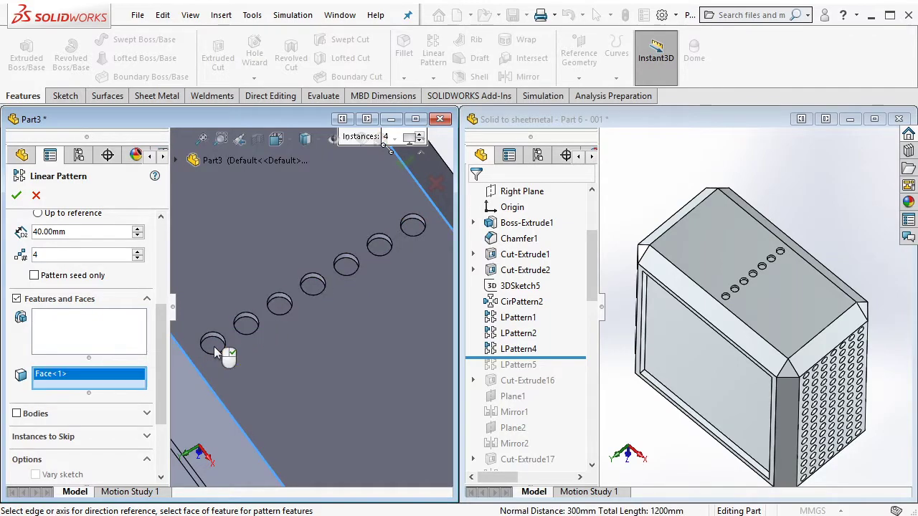
left_click(245, 328)
left_click(280, 307)
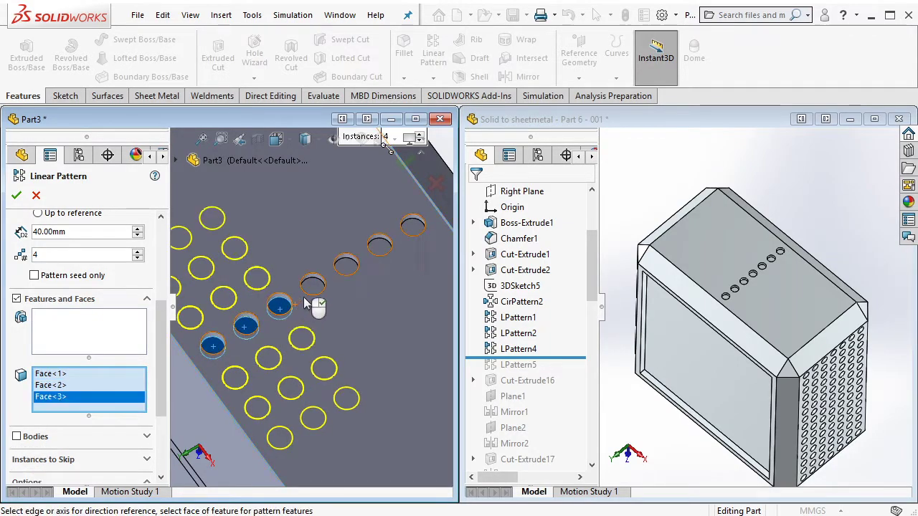
left_click(313, 286)
left_click(345, 267)
left_click(385, 252)
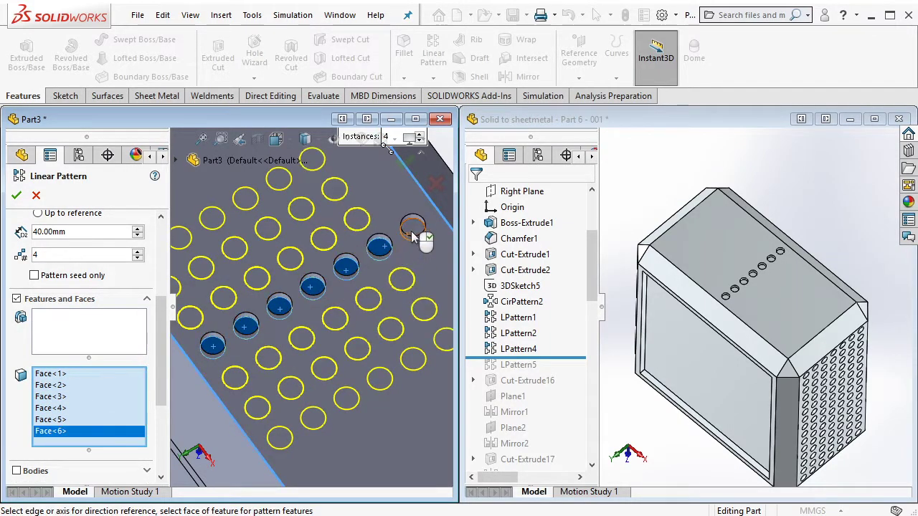
left_click(413, 226)
Add the remaining top hole faces to the pattern features
middle_click_drag(414, 226, 240, 305)
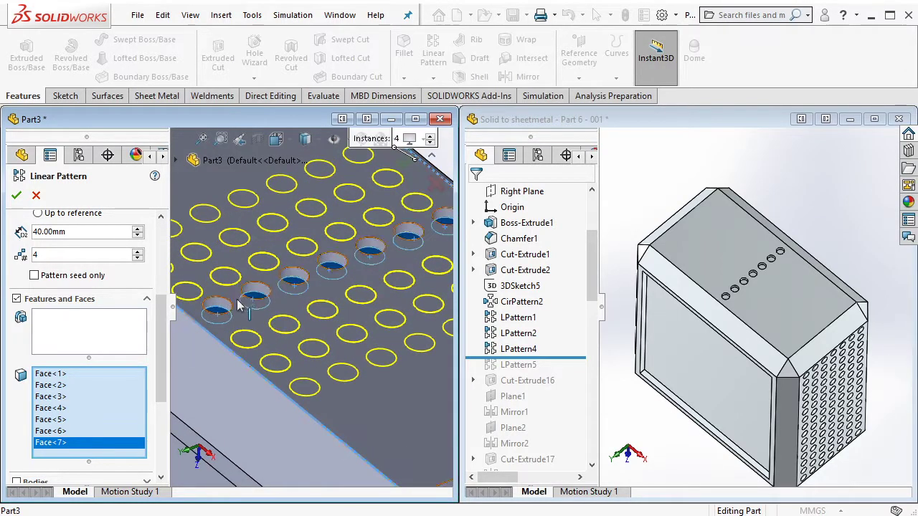
left_click(219, 306)
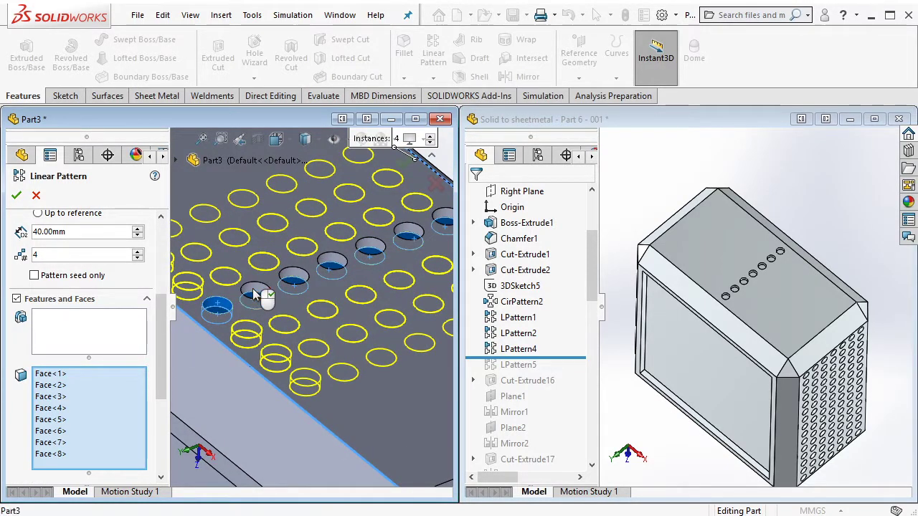
left_click(253, 294)
left_click(292, 276)
left_click(342, 265)
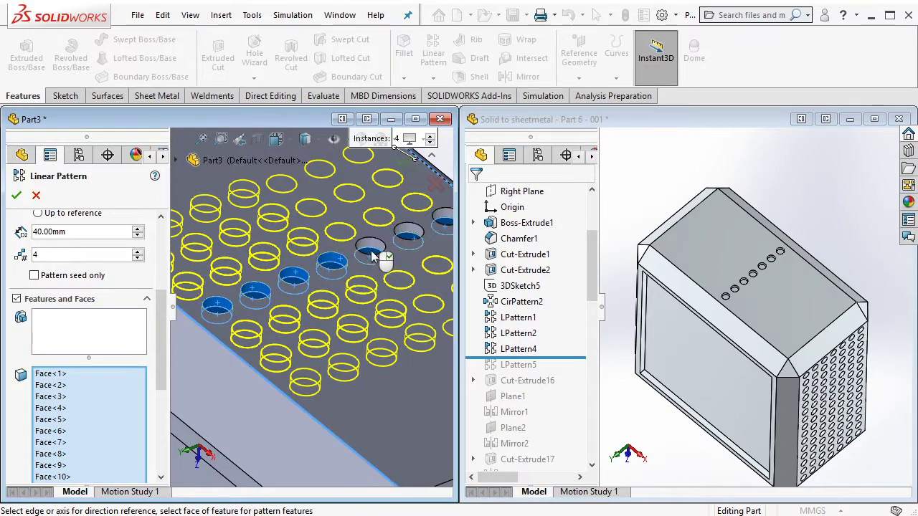
left_click(373, 249)
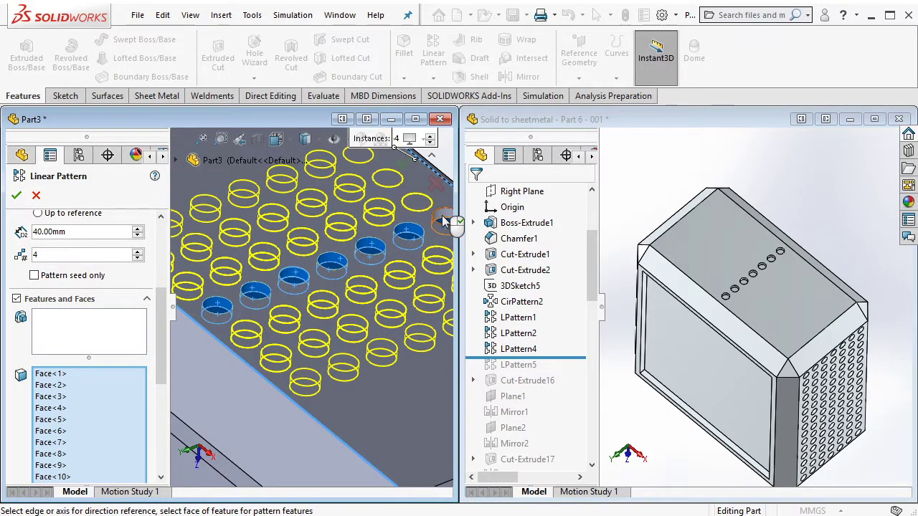
Set 8 instances at 40 mm in both directions, enable Pattern seed only, and confirm
scroll(428, 248, "up", 3)
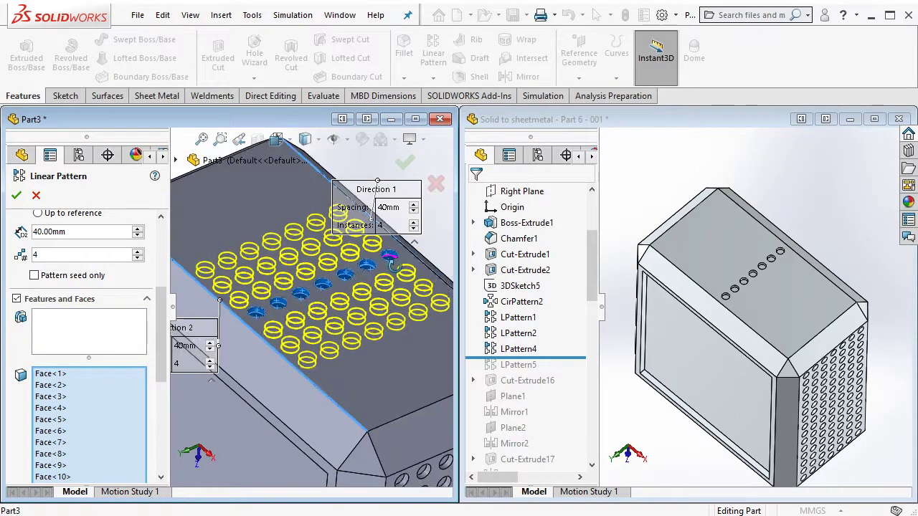
left_click(139, 252)
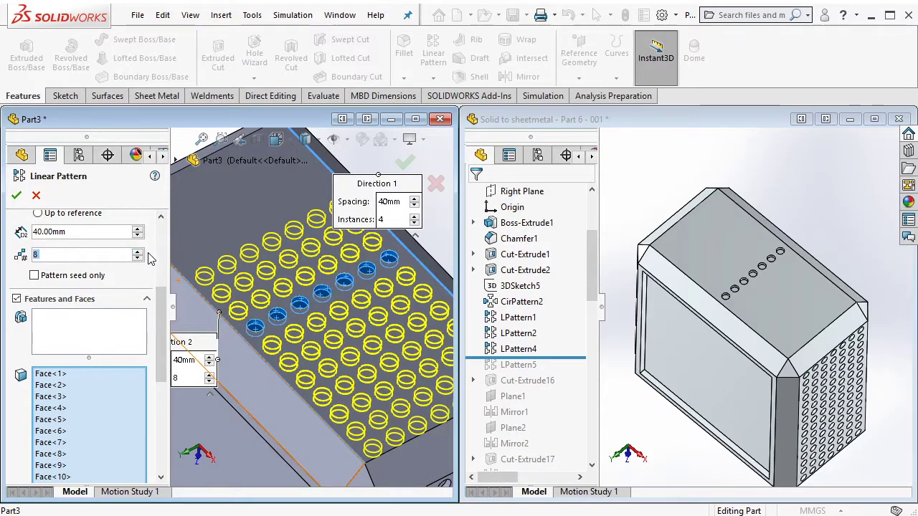
scroll(161, 302, "up", 5)
left_click(139, 281)
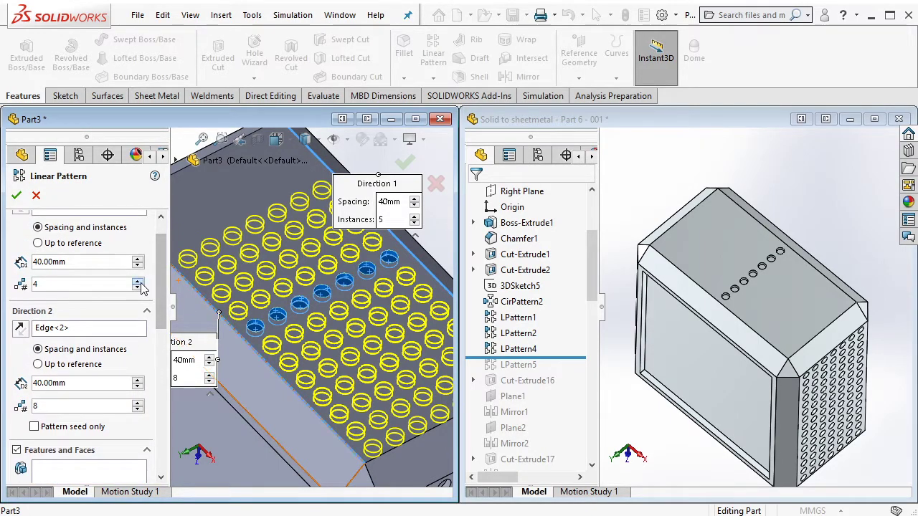
left_click(139, 282)
left_click(16, 196)
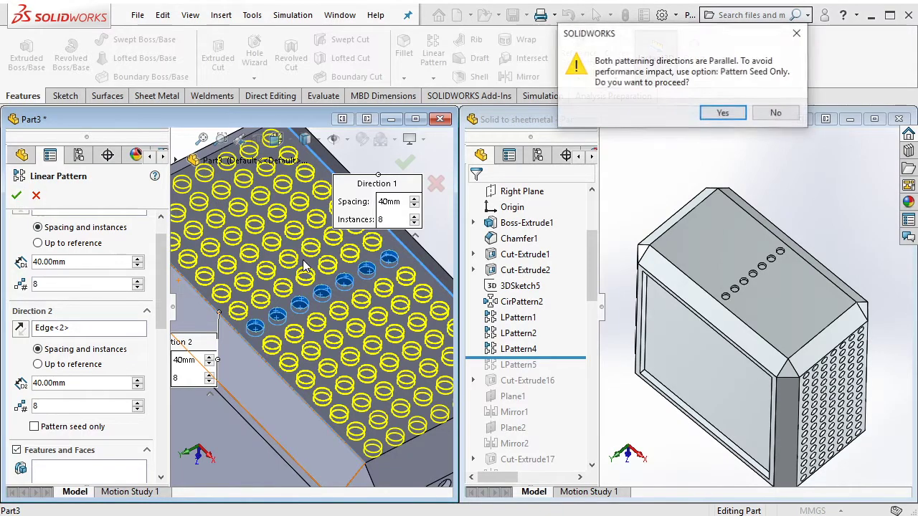
left_click(788, 114)
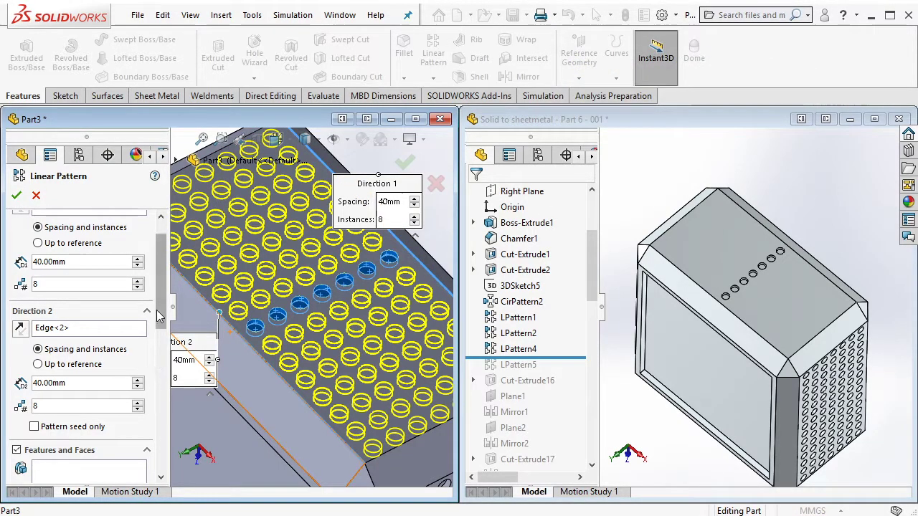
scroll(159, 315, "down", 2)
left_click(34, 376)
left_click(16, 197)
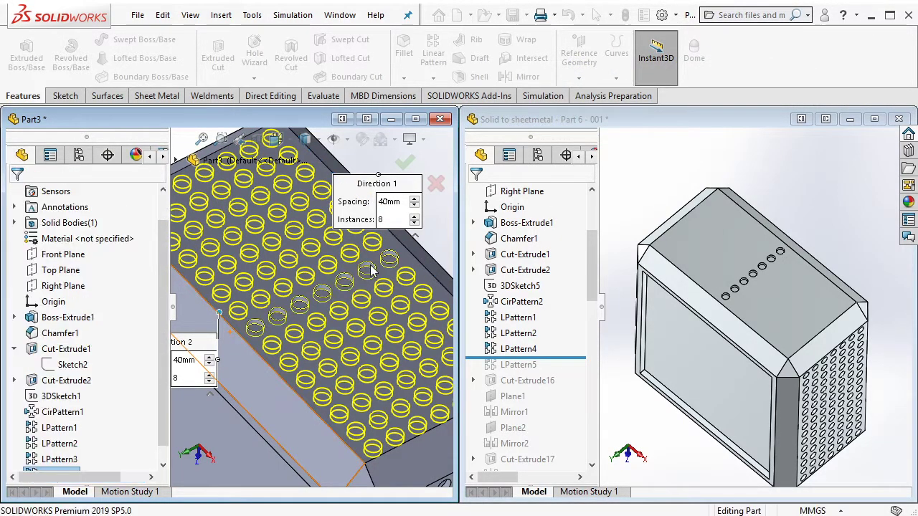
scroll(372, 271, "up", 3)
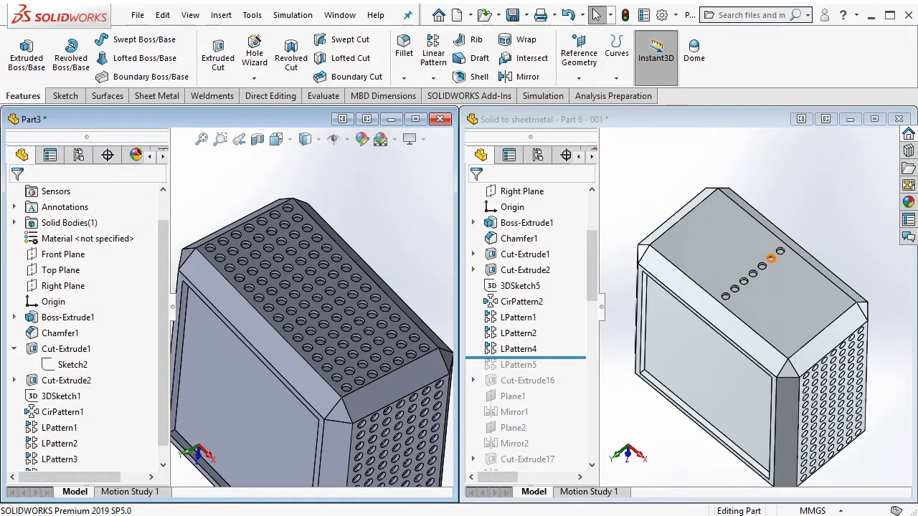
Roll the reference part's history forward to include LPattern5's top-face holes
middle_click_drag(296, 306, 373, 388)
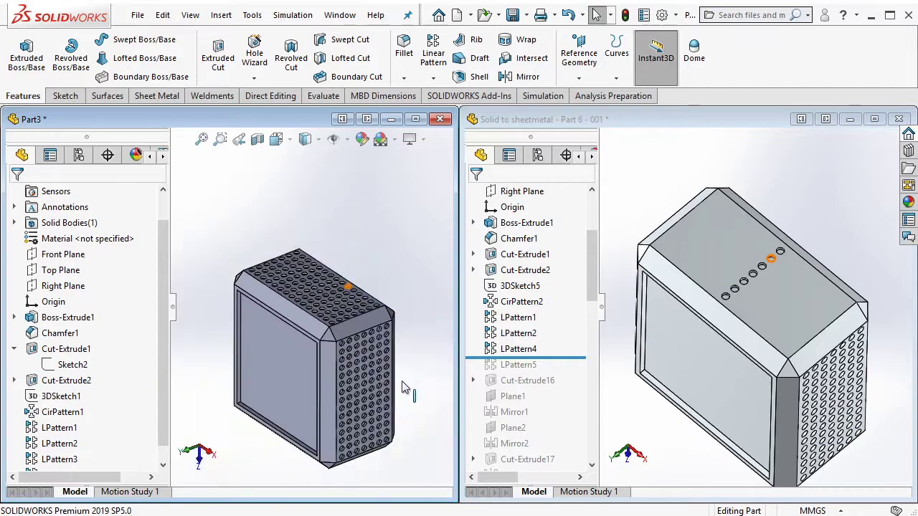
mouse_move(579, 356)
left_mouse_down()
mouse_move(552, 375)
mouse_move(530, 371)
left_mouse_up()
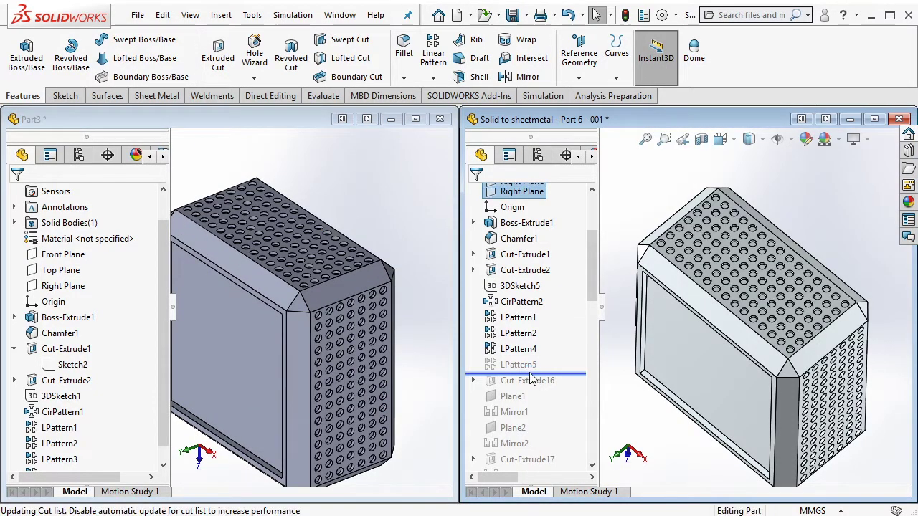
left_click(528, 367)
Start a new Linear Pattern in Part3, then cancel it
left_click(324, 260)
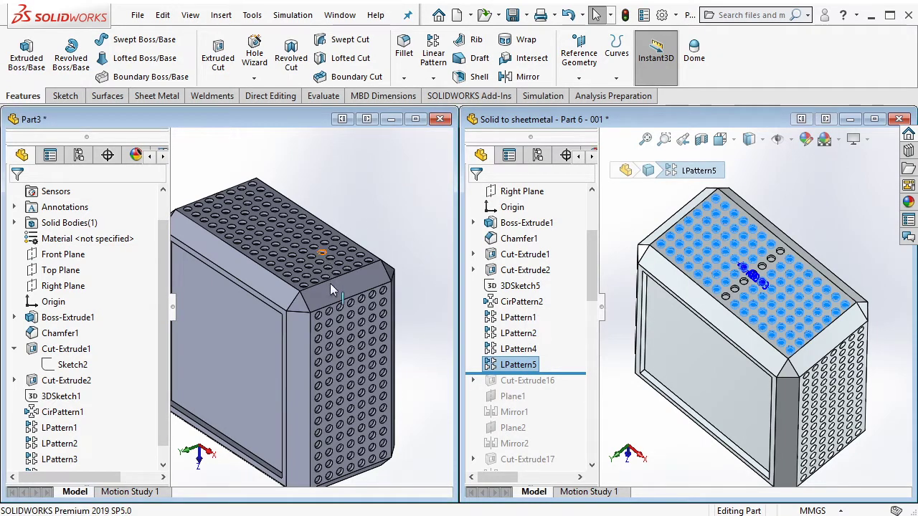
middle_click_drag(330, 283, 335, 281)
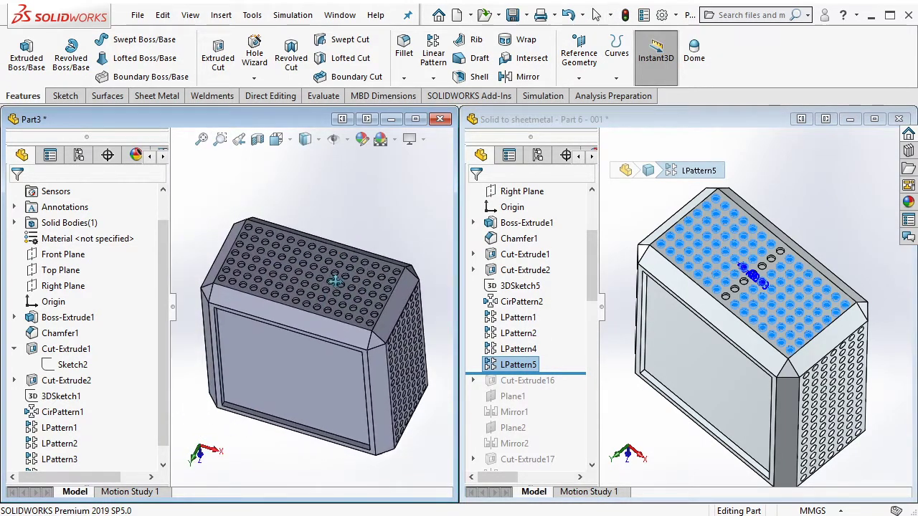
scroll(335, 281, "down", 2)
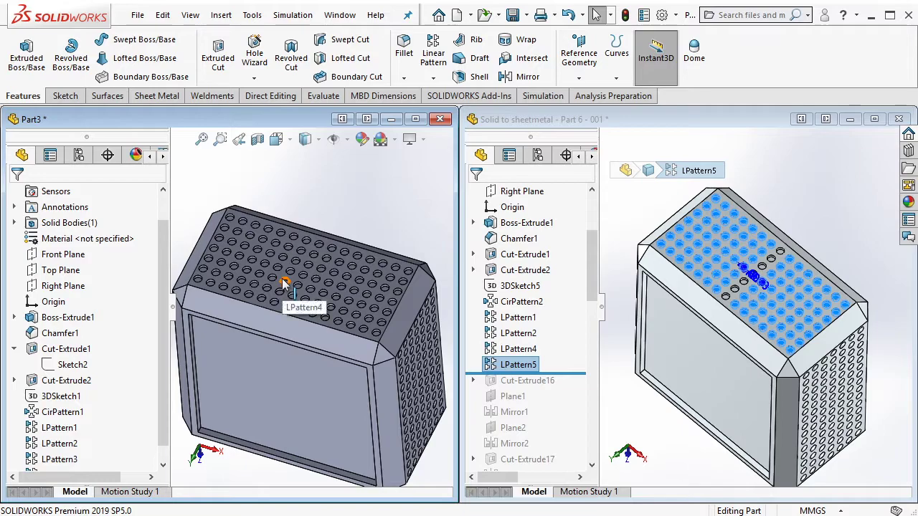
left_click(434, 47)
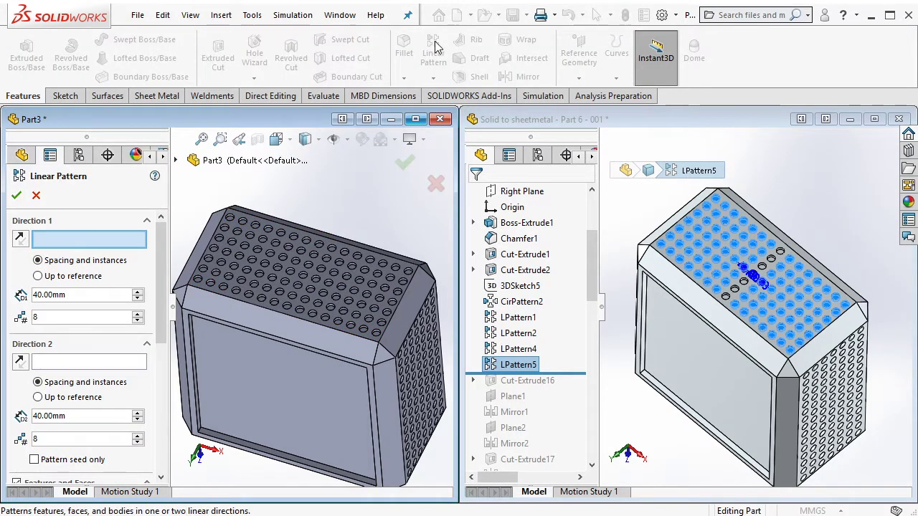
left_click(36, 195)
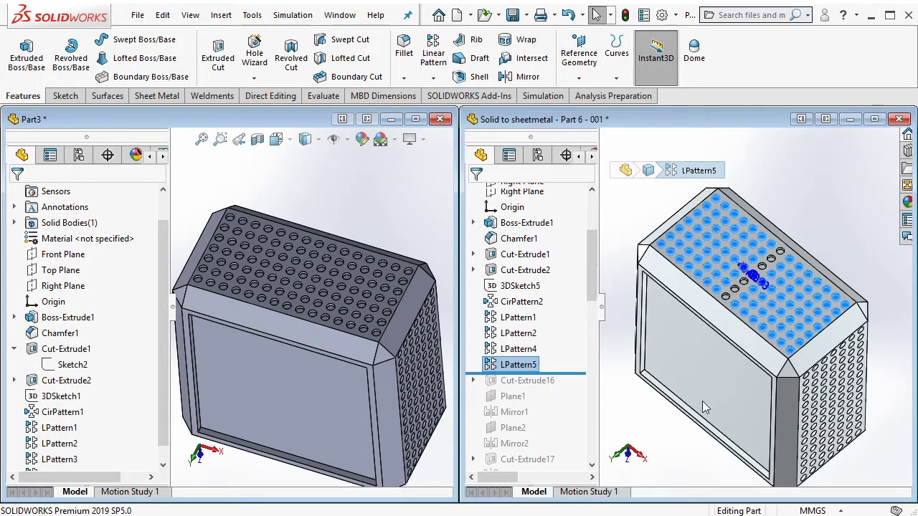
left_click(576, 373)
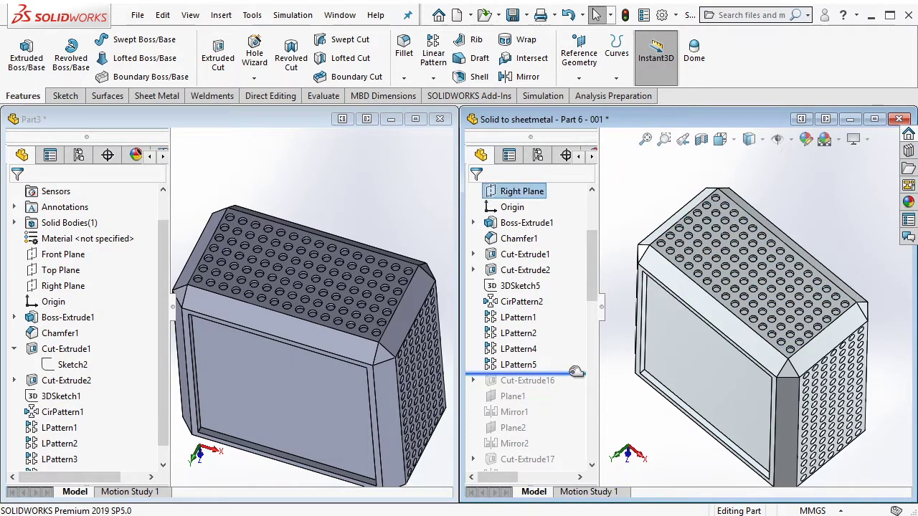
Roll the reference forward through Cut-Extrude16, inspect Sketch32's slots, then orbit Part3 to its front
left_click(534, 381)
middle_click_drag(724, 385, 676, 228)
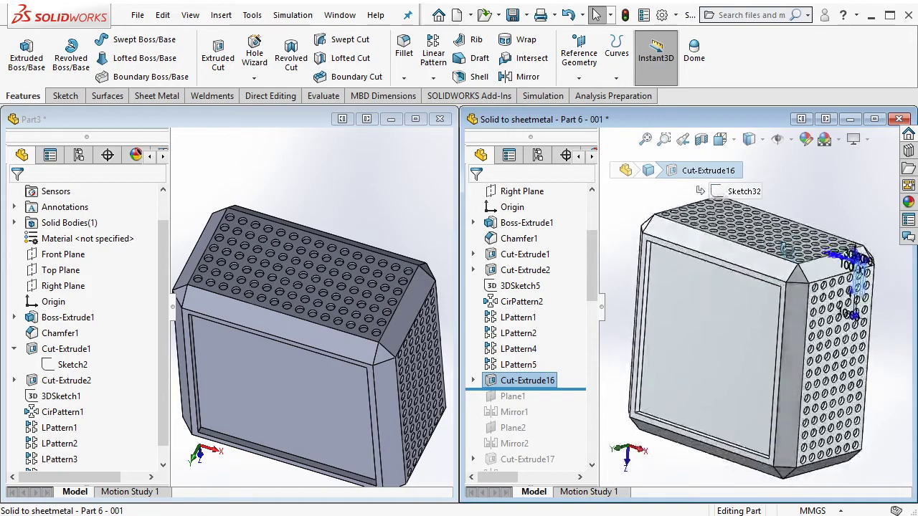
scroll(676, 228, "down", 3)
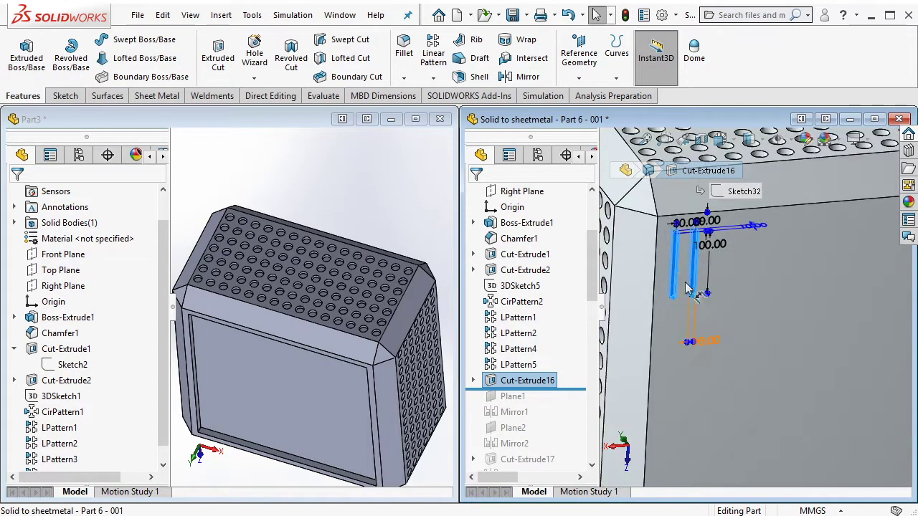
scroll(660, 231, "down", 2)
scroll(645, 233, "down", 2)
scroll(634, 237, "down", 1)
left_click(417, 208)
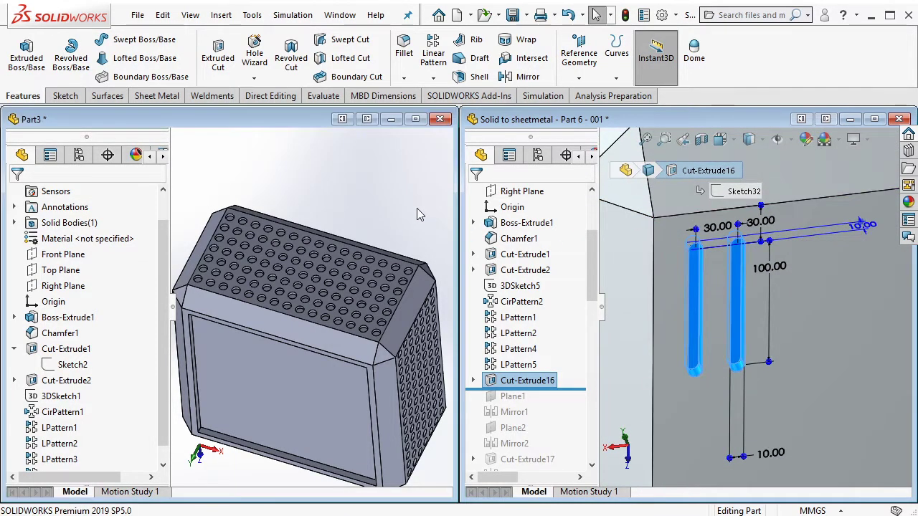
middle_click_drag(422, 246, 318, 211)
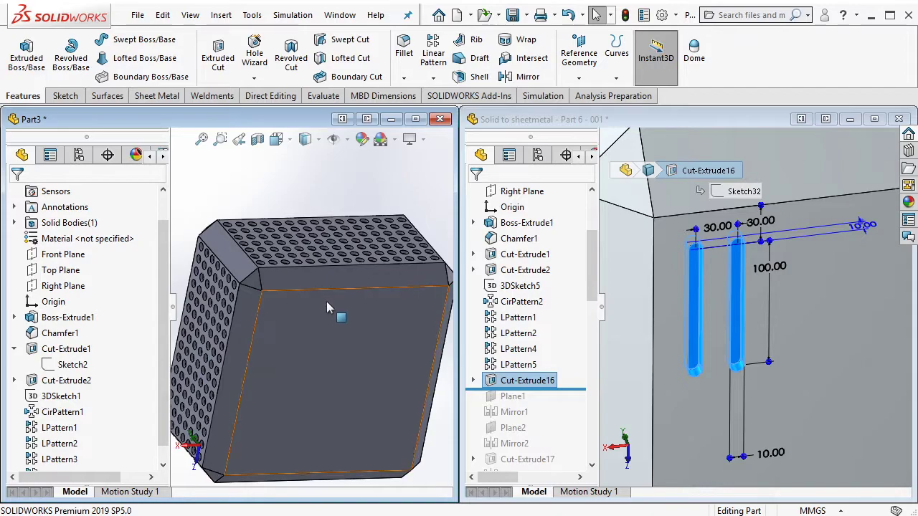
scroll(327, 302, "down", 5)
Start a sketch on Part3's front face and draw a corner rectangle
left_click(300, 327)
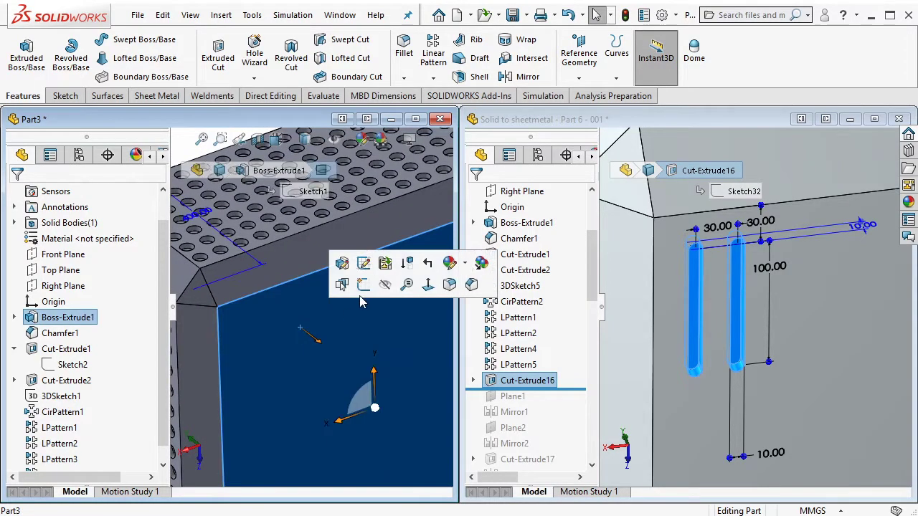
left_click(359, 285)
left_click(93, 61)
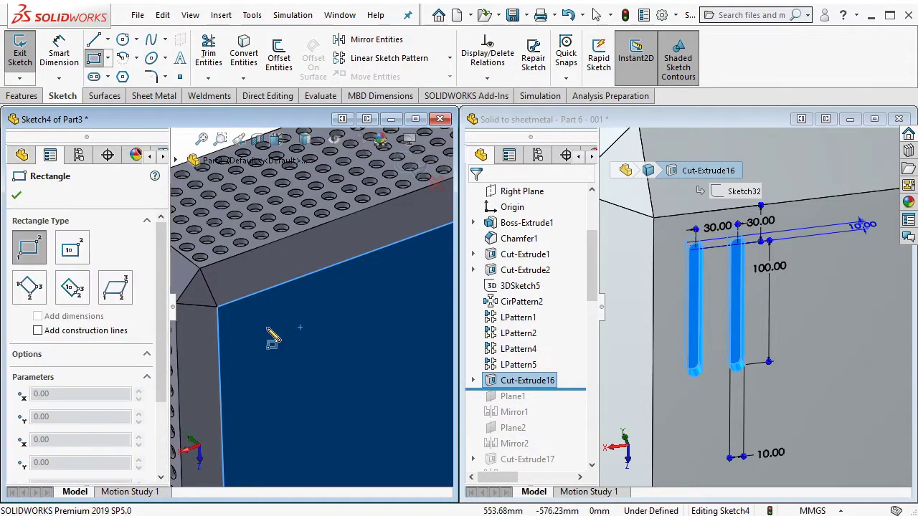
left_click(267, 328)
left_click(330, 395)
key("Escape")
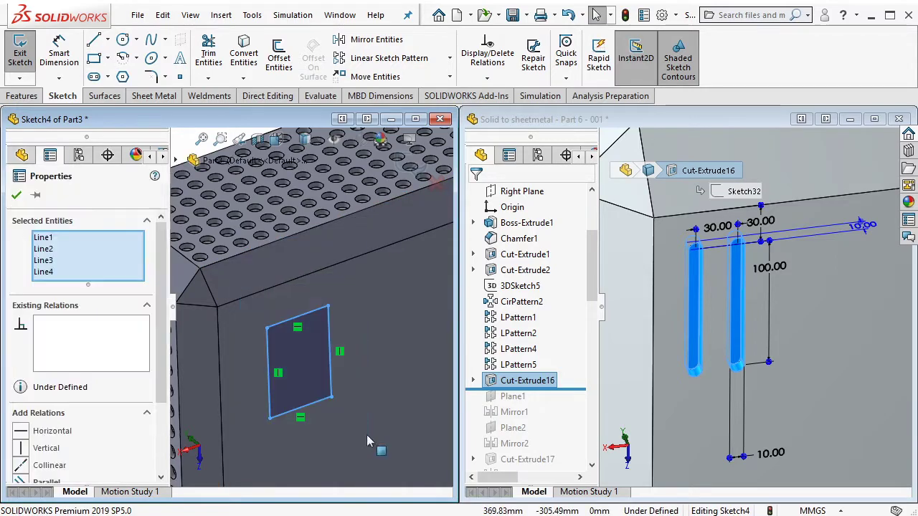
key("Escape")
scroll(261, 421, "down", 2)
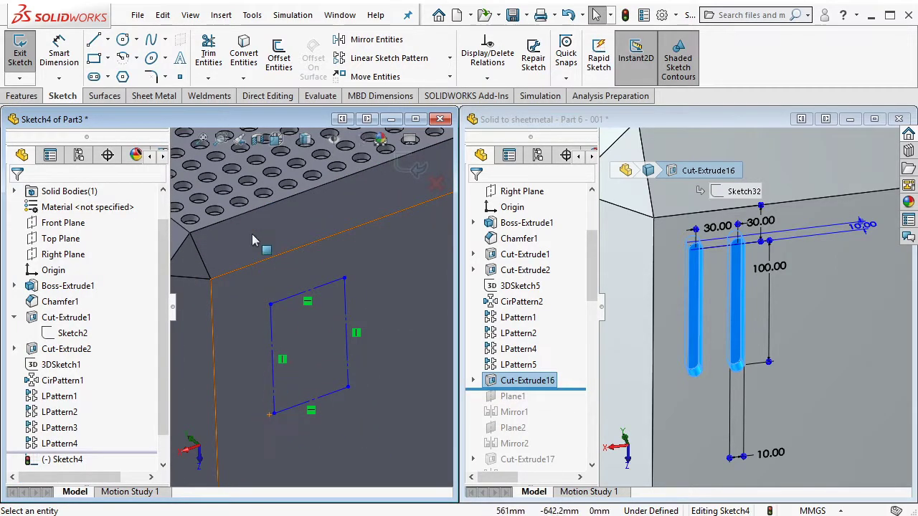
Add vertical straight slots along the rectangle's sides and make their end arcs equal radius
left_click(94, 78)
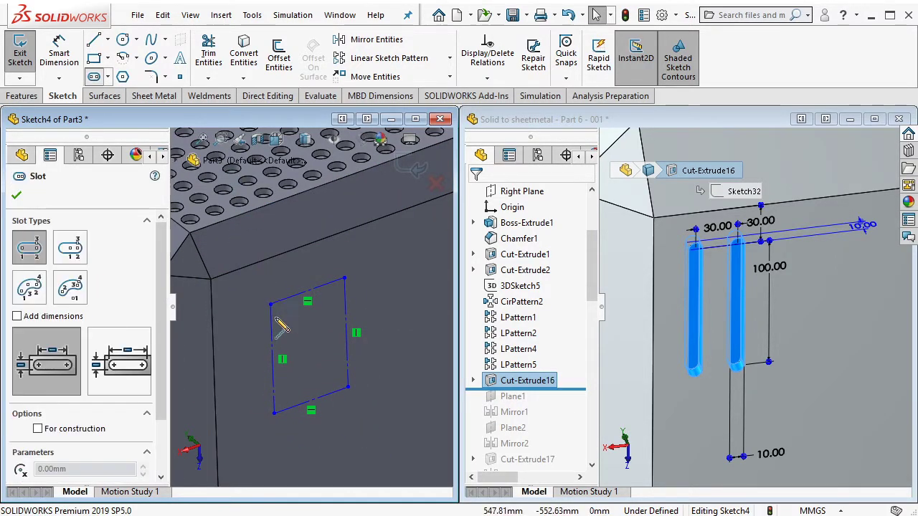
left_click(274, 413)
left_click(275, 301)
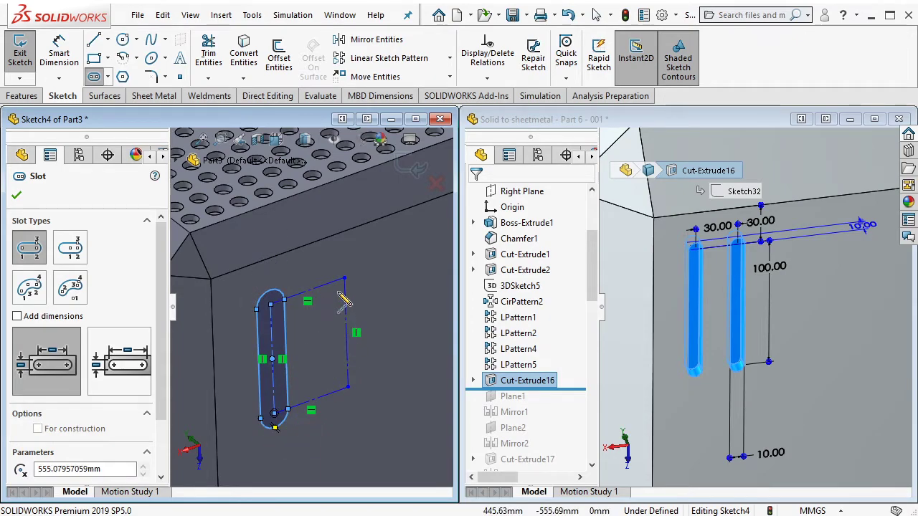
left_click(354, 398)
key("Escape")
left_click(282, 420)
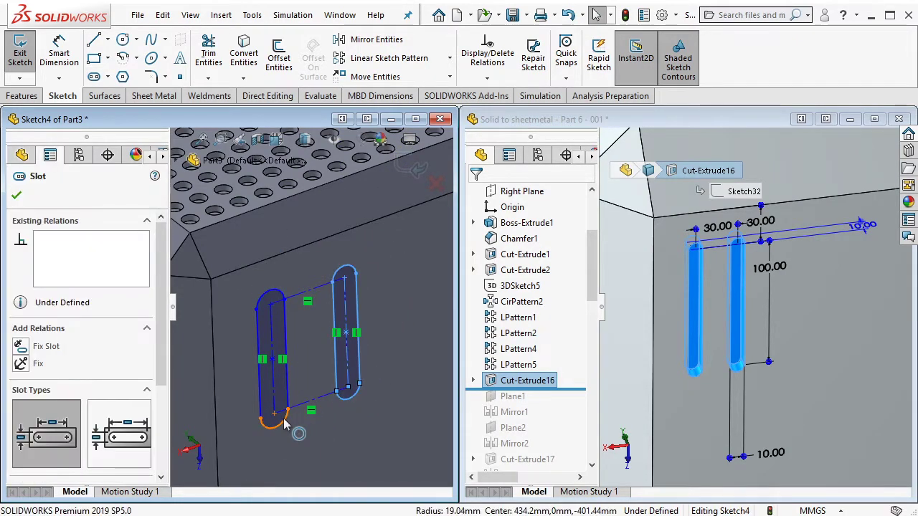
left_click(348, 391, "ctrl")
left_click(432, 357)
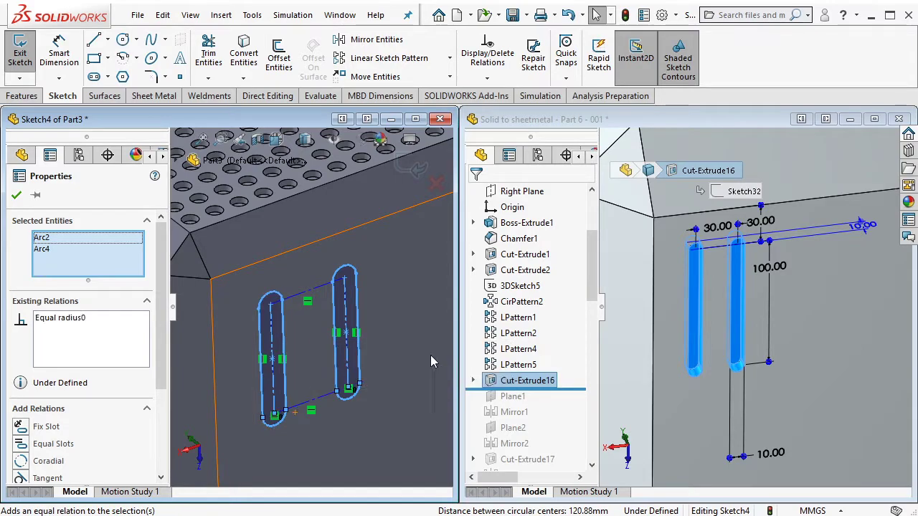
left_click(430, 355)
right_click_drag(329, 337, 329, 301)
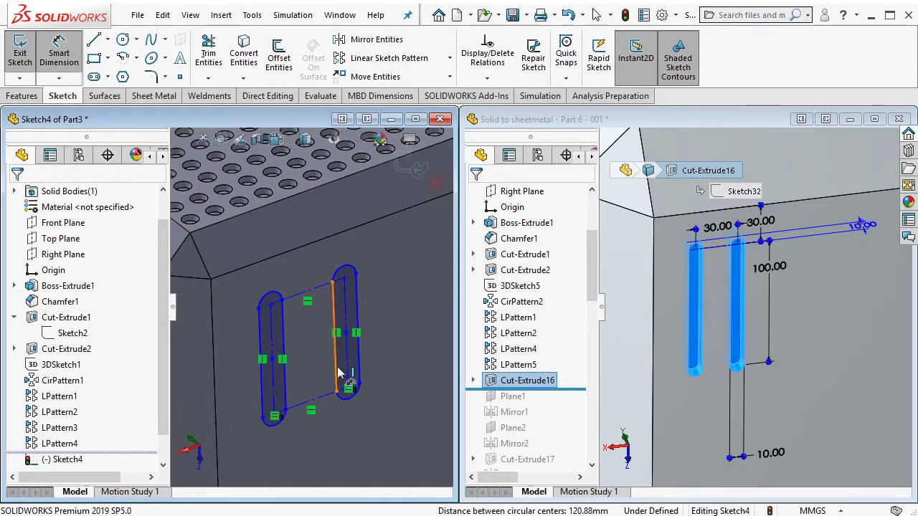
Dimension the slot width to 10 mm and the spacing between slots to 30 mm
left_click(341, 373)
left_click(397, 409)
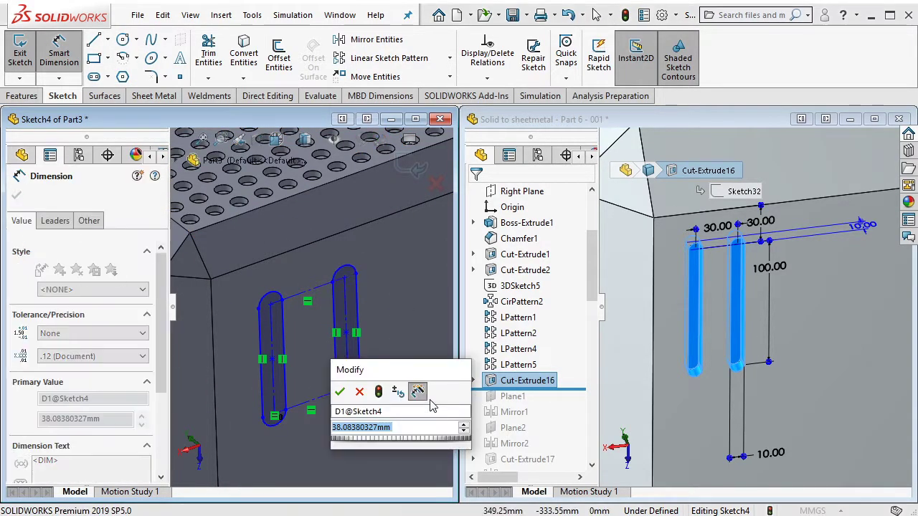
type("10")
key("Return")
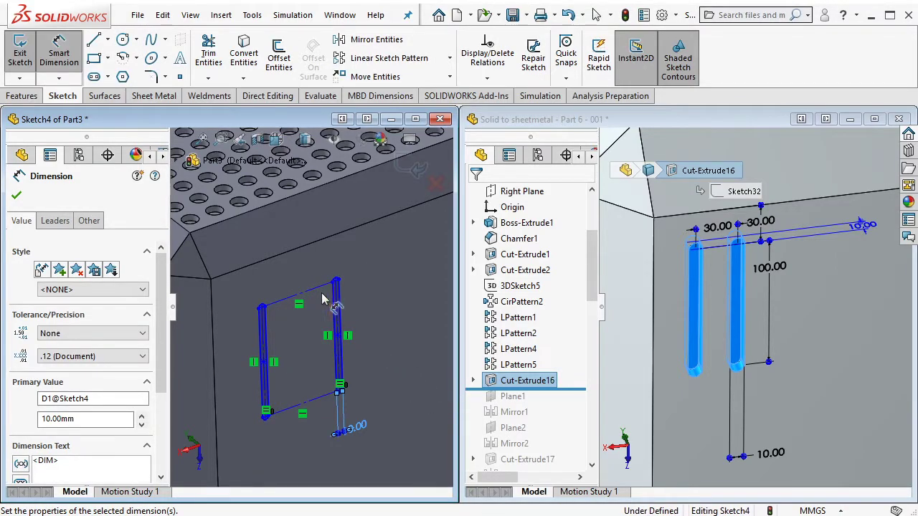
left_click(317, 287)
left_click(317, 268)
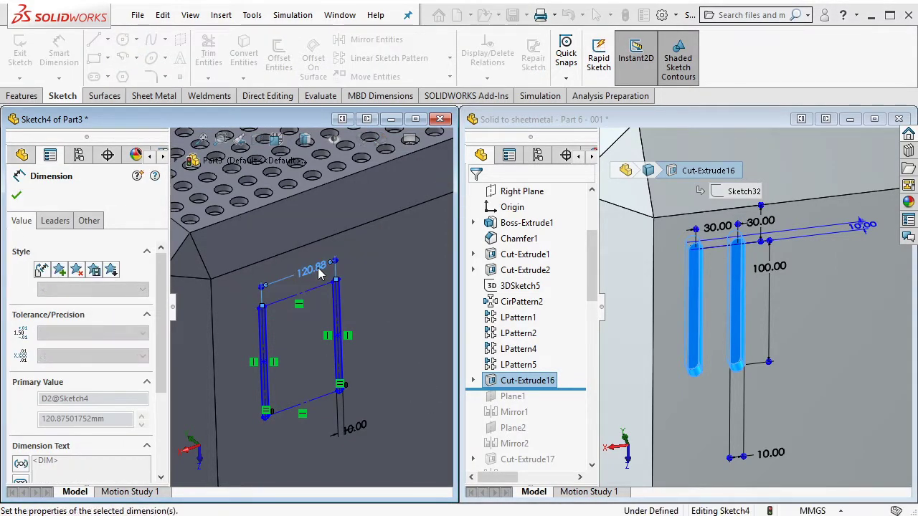
type("30")
key("Return")
left_click(268, 295)
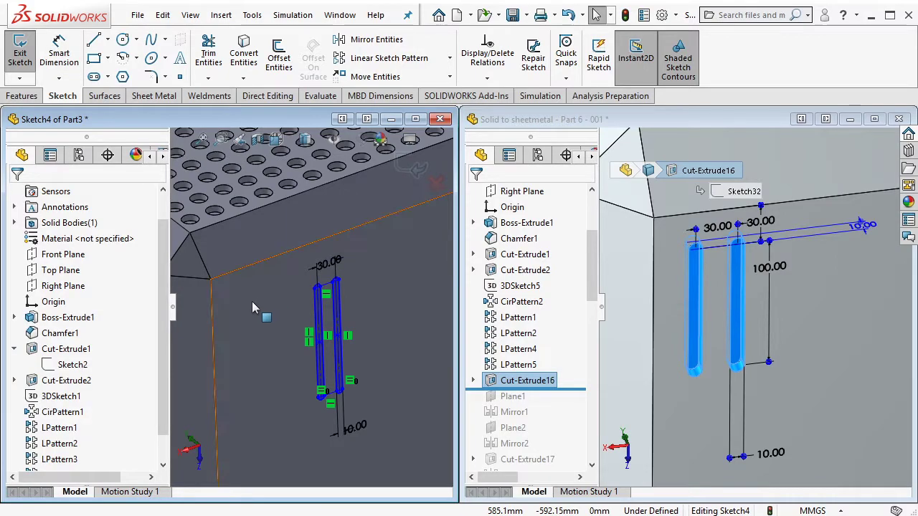
Dimension the slot length to 100 mm
middle_click_drag(252, 301, 300, 340)
left_click(58, 55)
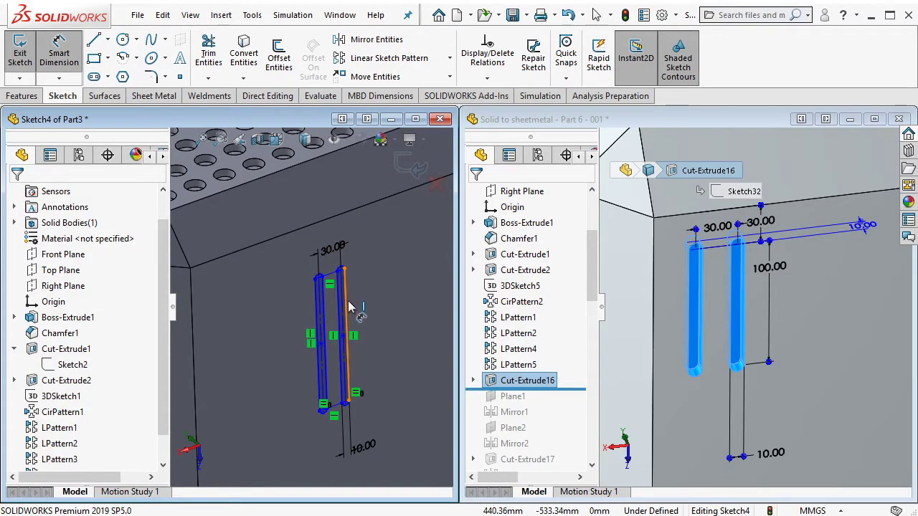
left_click(349, 307)
left_click(373, 306)
key("Return")
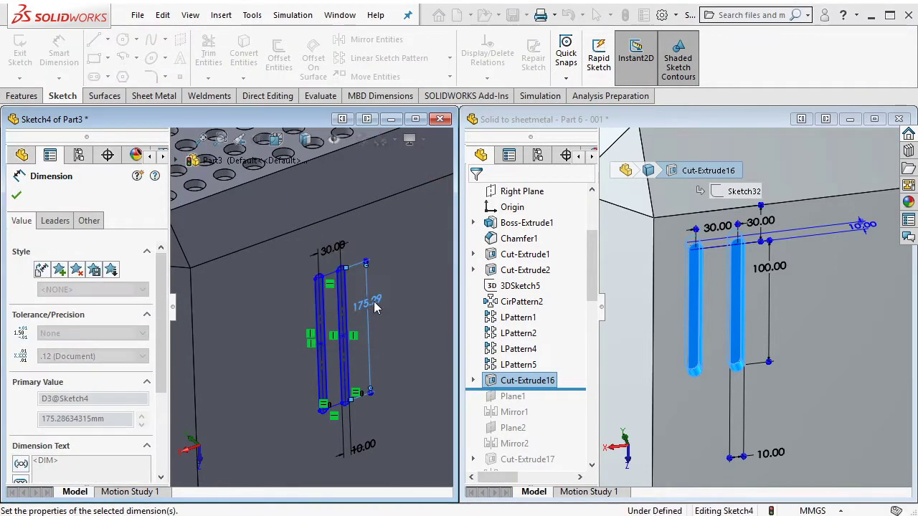
key("Escape")
Draw a corner rectangle from the panel's upper corner to the slot top, viewed normal to the face
left_click(94, 60)
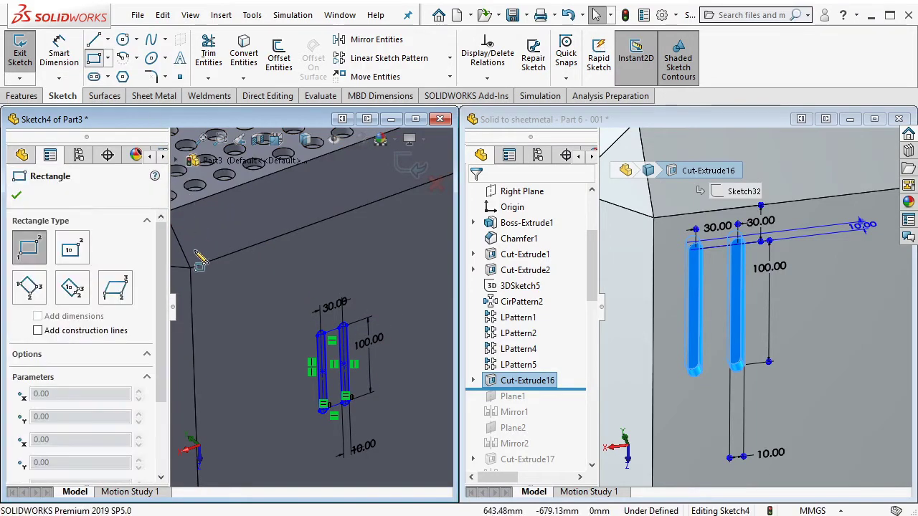
left_click(191, 269)
scroll(337, 337, "down", 2)
left_click(332, 336)
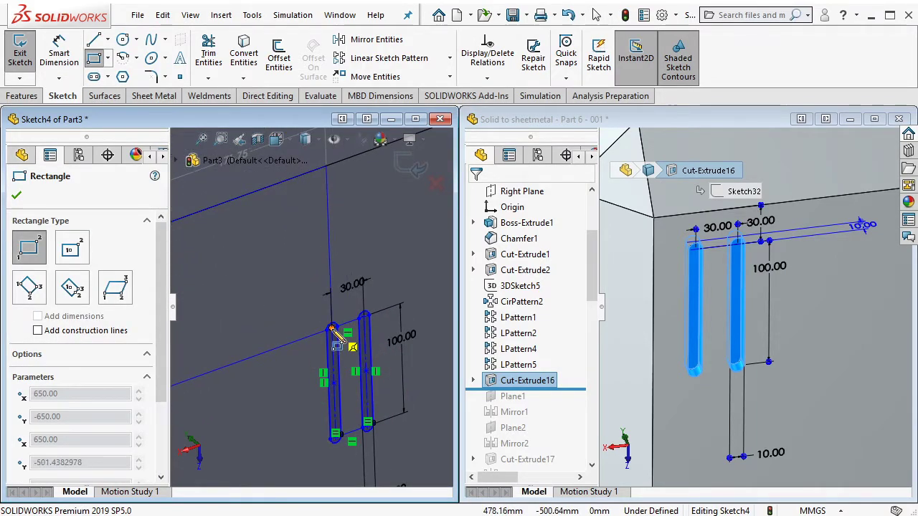
key("Escape")
key("ctrl+8")
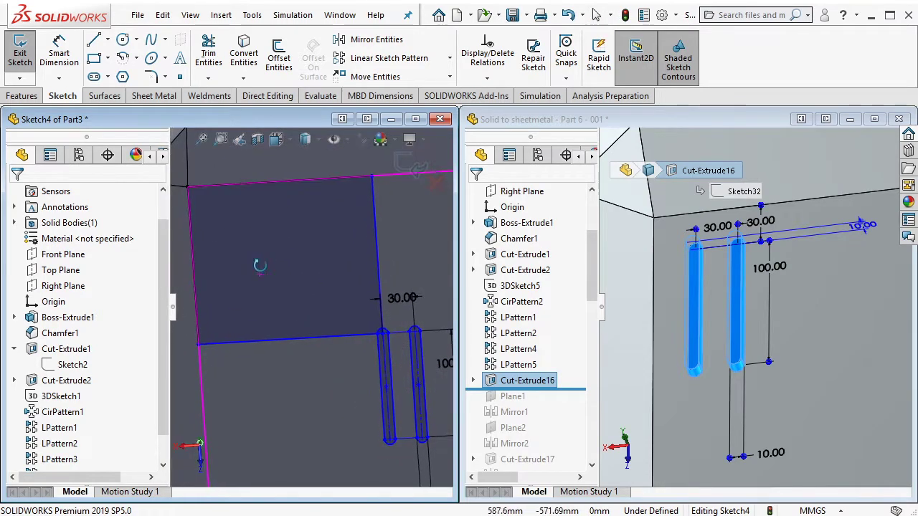
Convert all four rectangle edges to construction lines
left_click_drag(185, 180, 313, 283)
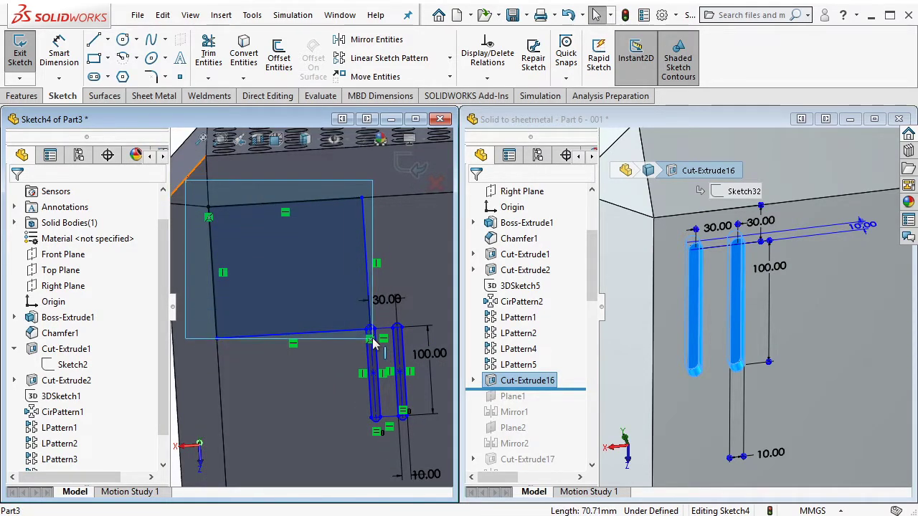
left_click_drag(374, 339, 373, 337)
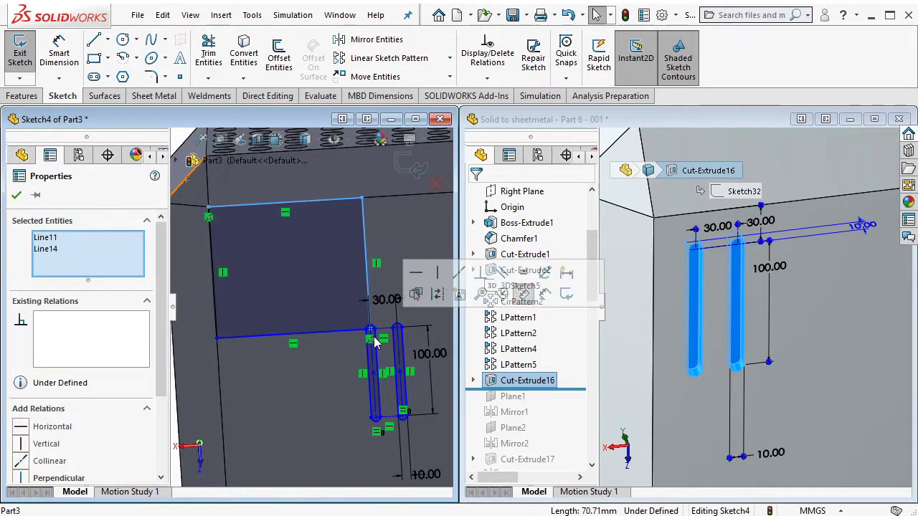
left_click(335, 334, "ctrl")
left_click(217, 316, "ctrl")
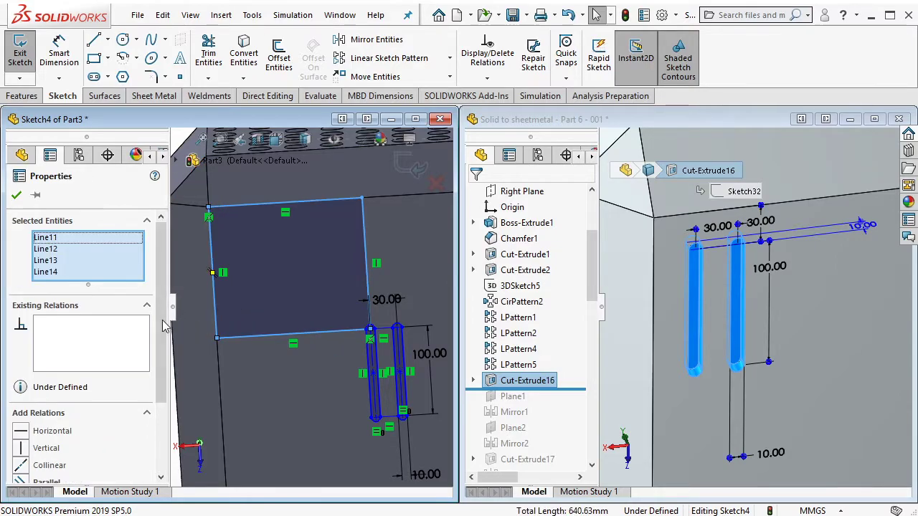
scroll(102, 450, "down", 1)
left_click(102, 454)
key("Escape")
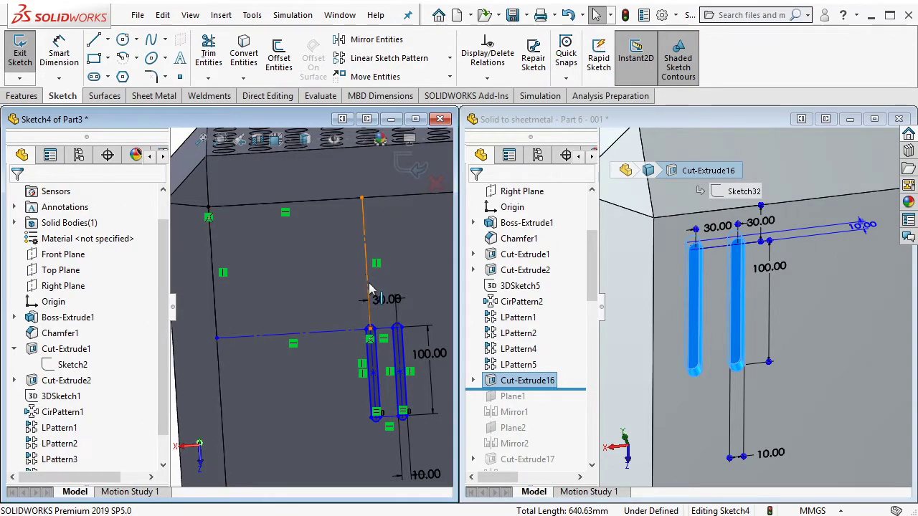
Make the vertical and horizontal construction lines equal
left_click(368, 287)
left_click(294, 335, "ctrl")
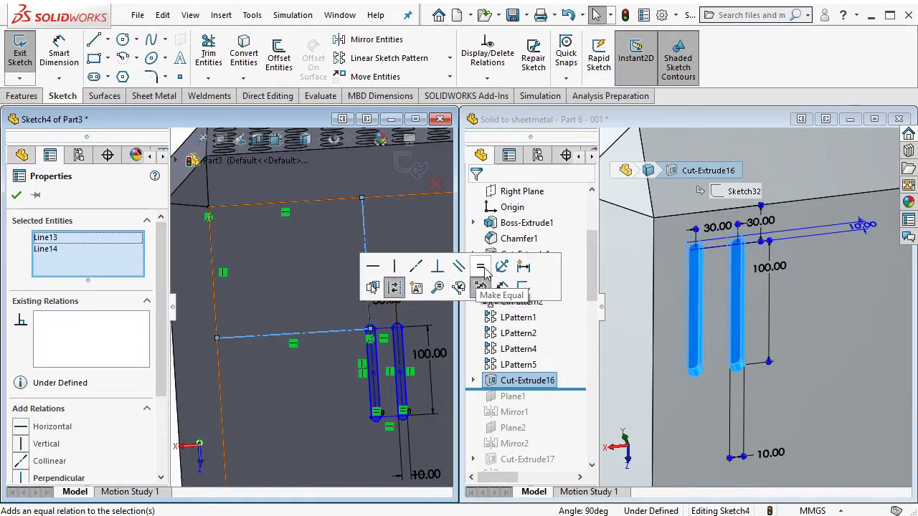
left_click(486, 275)
key("Escape")
left_click_drag(369, 352, 281, 274)
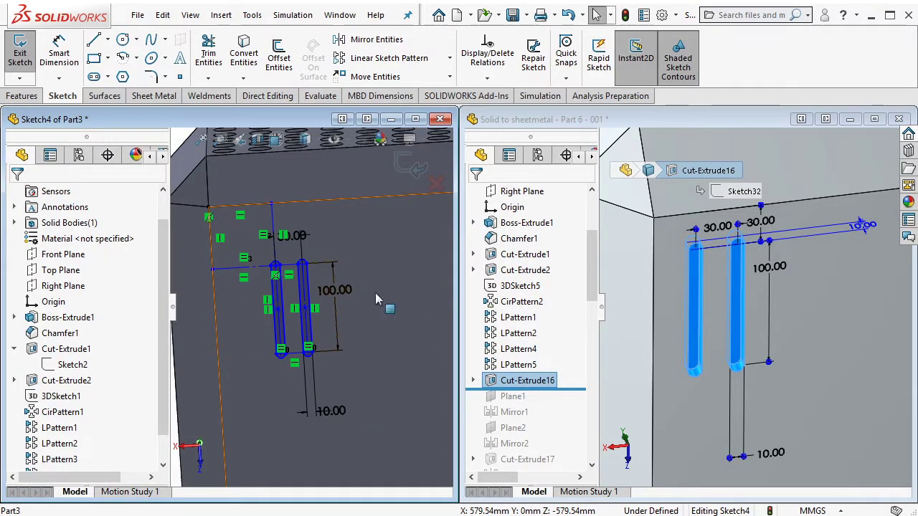
Dimension the corner offset to 30 mm and begin an Extruded Cut of the slots
left_click(61, 52)
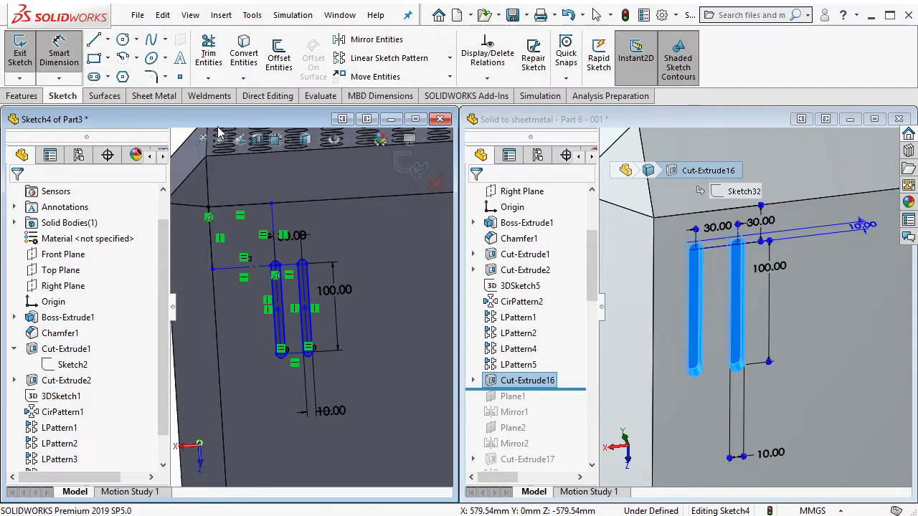
left_click(281, 221)
left_click(372, 228)
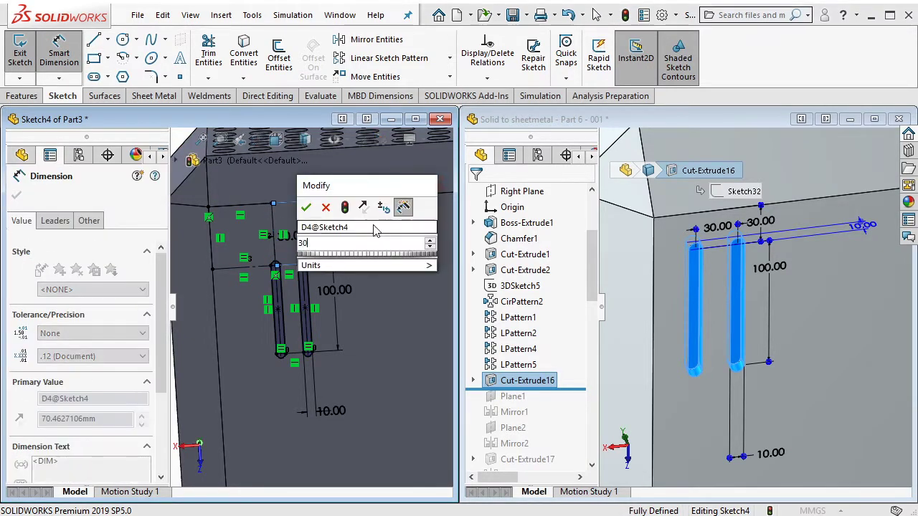
type("30")
key("Return")
key("Escape")
scroll(348, 306, "up", 5)
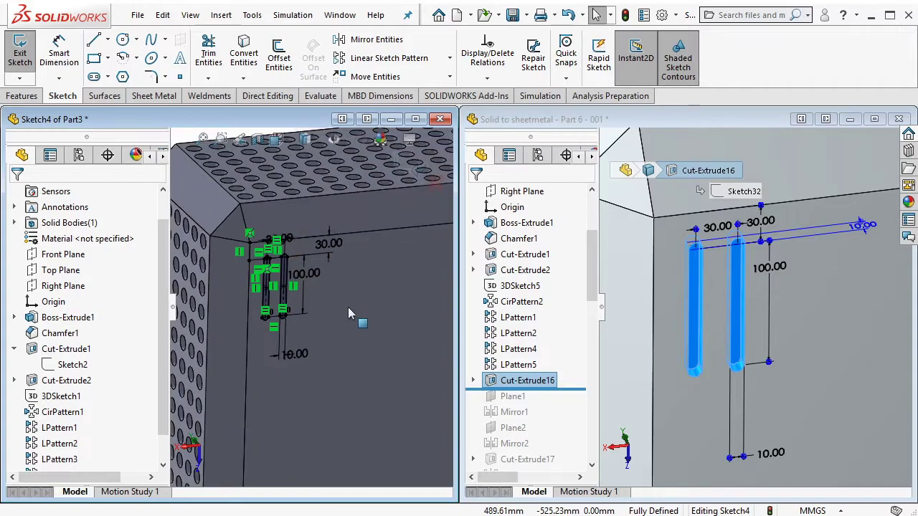
left_click(21, 95)
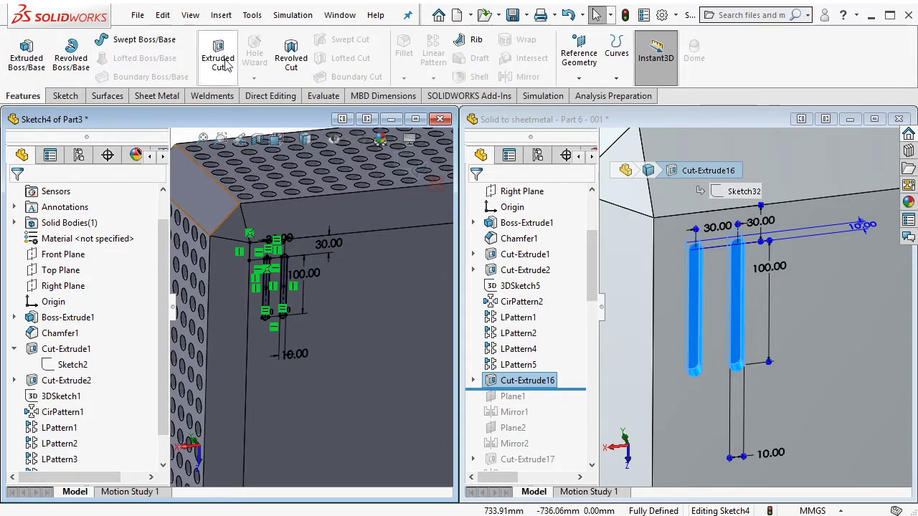
left_click(217, 58)
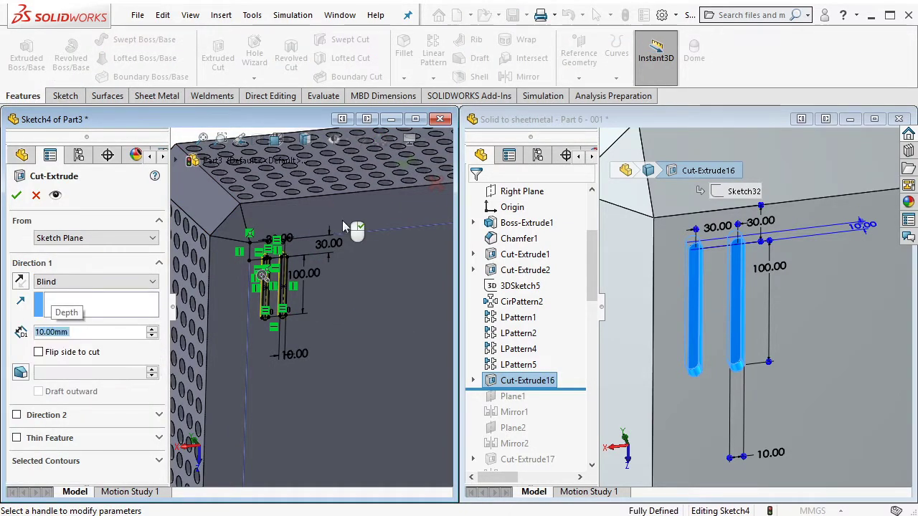
Accept the 10 mm deep slot cut and roll the reference part forward past Mirror2
left_click(15, 195)
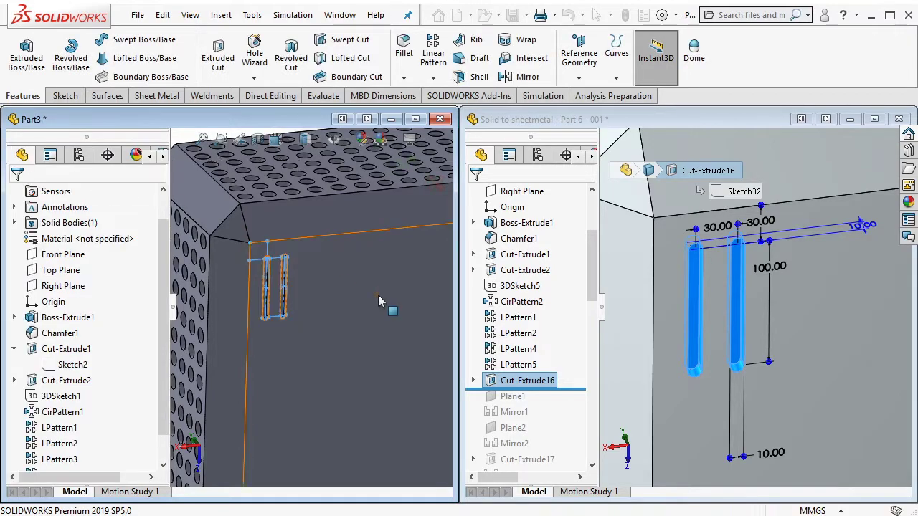
key("f")
middle_click_drag(390, 346, 364, 332)
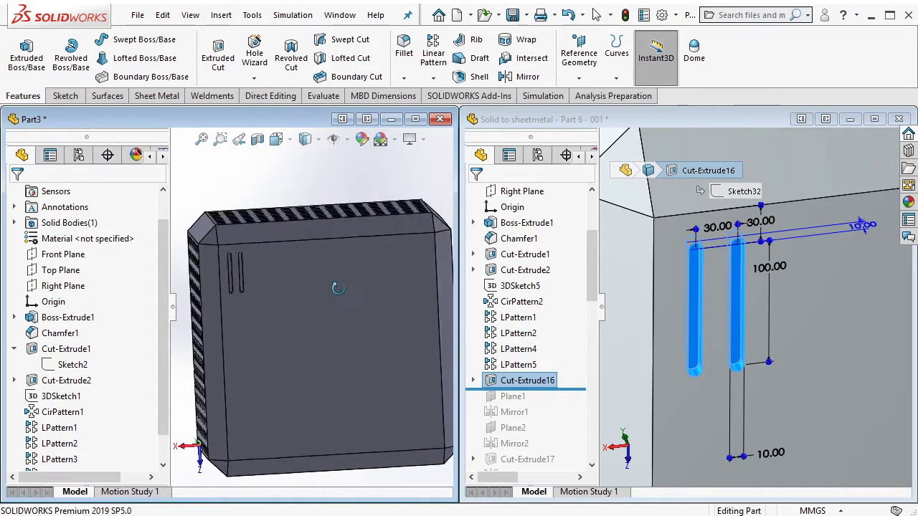
left_click_drag(576, 389, 530, 450)
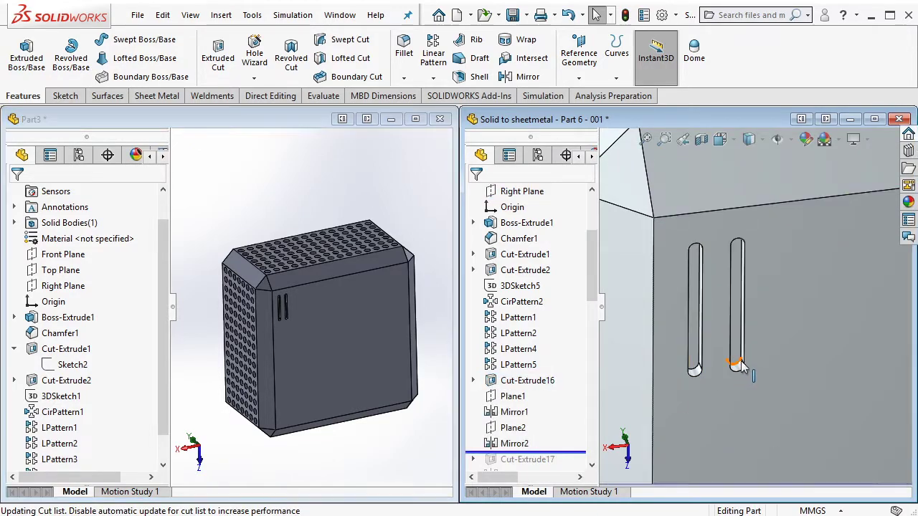
key("f")
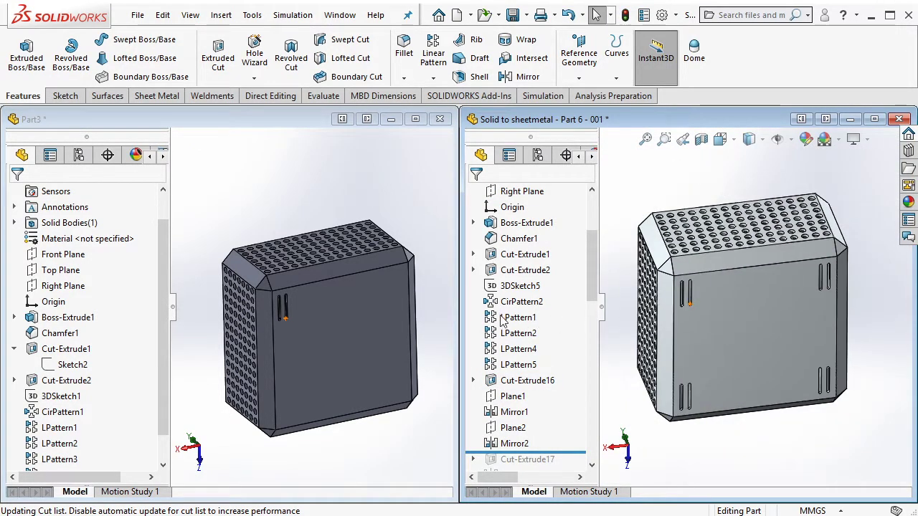
Switch Part3 to isometric view and start a new reference plane
left_click(421, 299)
left_click(420, 329)
key("ctrl+7")
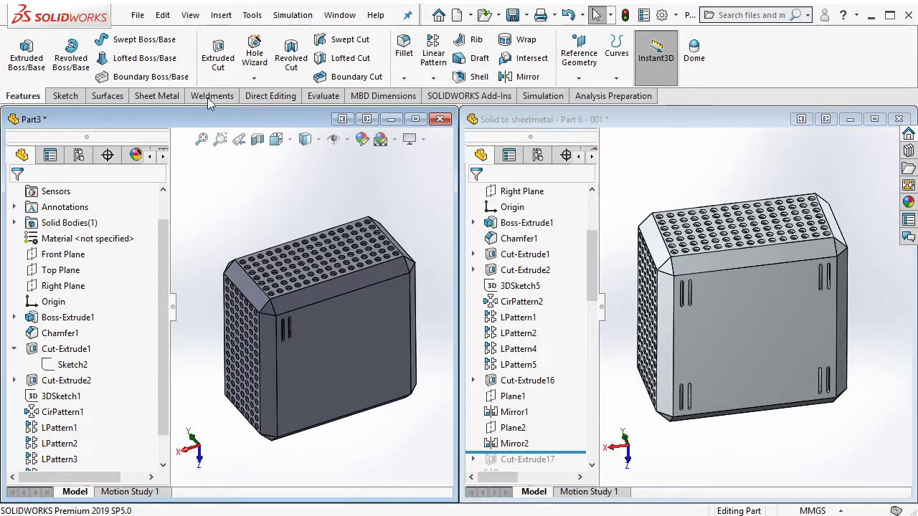
left_click(579, 77)
left_click(591, 92)
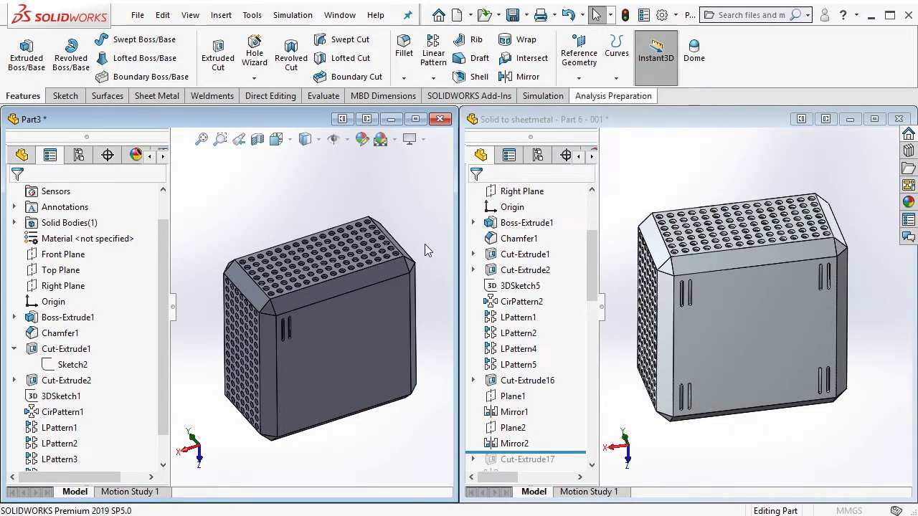
scroll(283, 304, "down", 3)
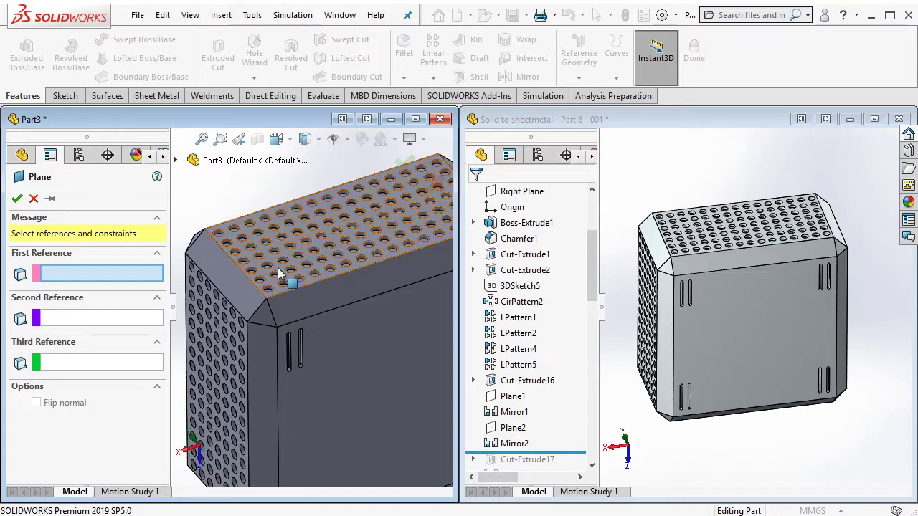
Create Plane1 referencing the top and bottom faces
left_click(277, 267)
mouse_move(278, 267)
middle_mouse_down()
mouse_move(341, 317)
mouse_move(295, 400)
middle_mouse_up()
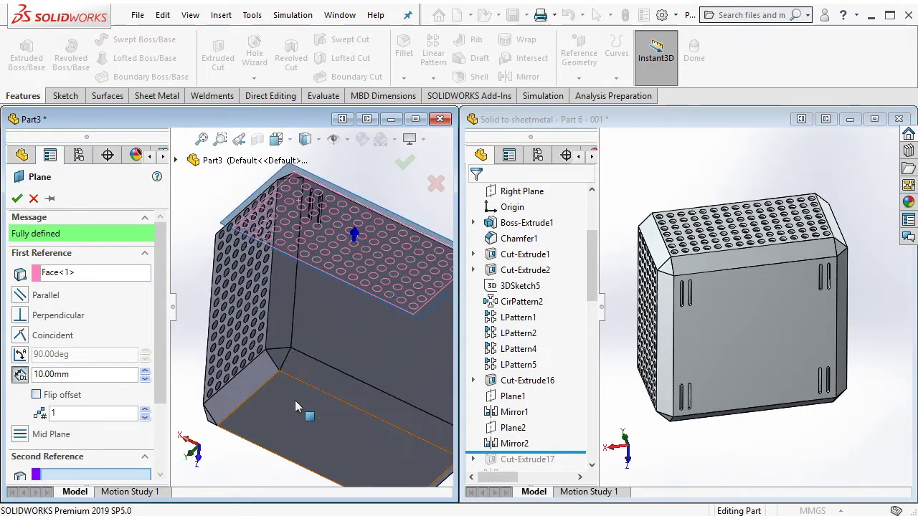
left_click(295, 400)
key("Return")
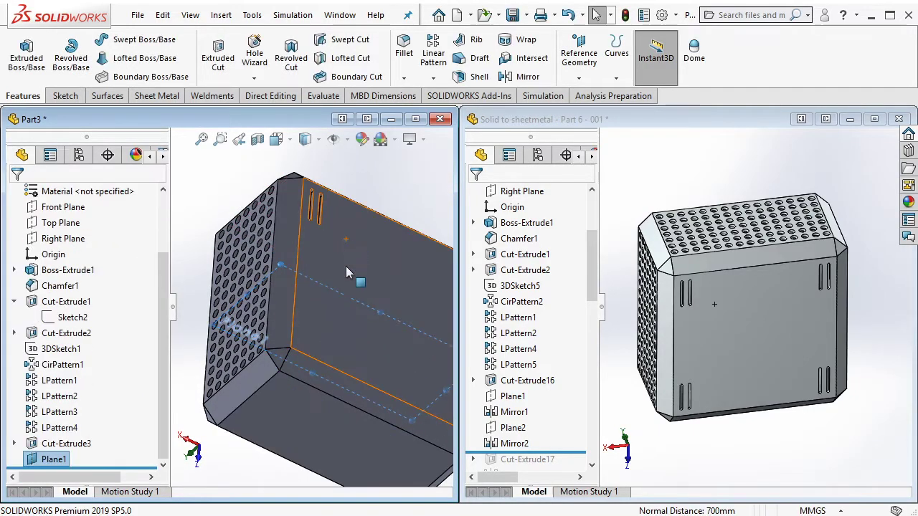
middle_click_drag(345, 266, 340, 338)
scroll(340, 338, "up", 5)
scroll(395, 210, "down", 2)
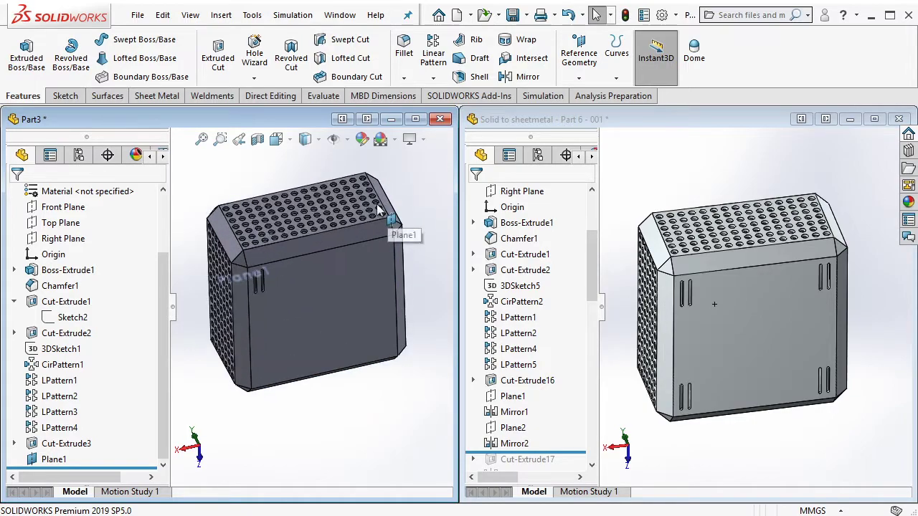
Create mid-plane Plane2 between the box's two side faces and select it
left_click(578, 58)
left_click(590, 96)
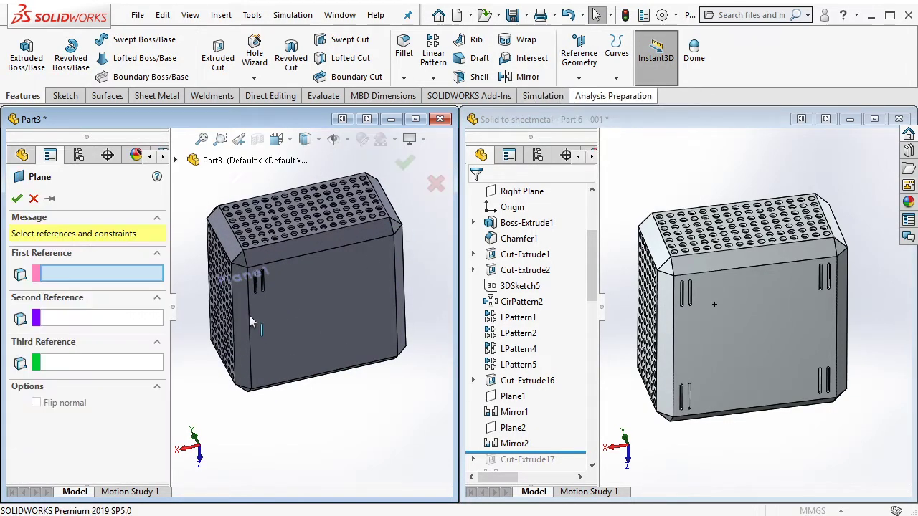
scroll(249, 315, "down", 3)
left_click(236, 260)
scroll(297, 290, "up", 3)
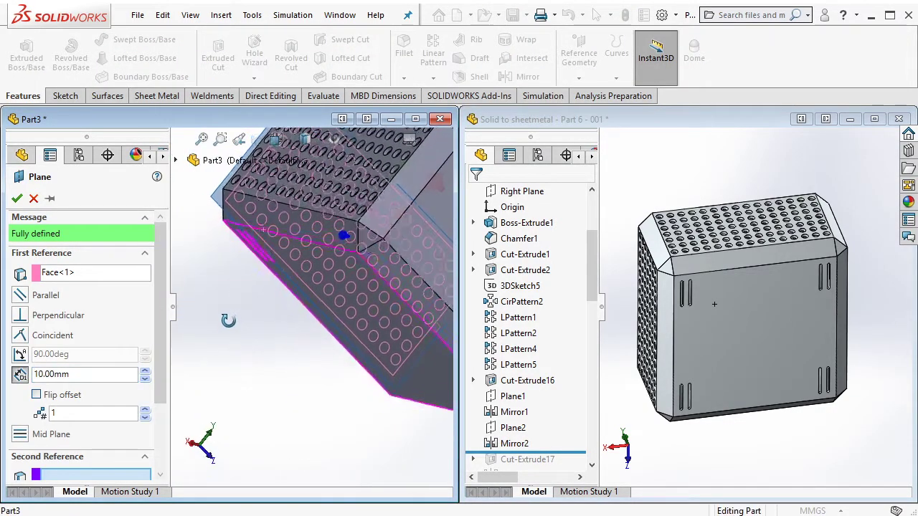
middle_click_drag(297, 289, 322, 247)
left_click(342, 288)
middle_click_drag(342, 288, 403, 213)
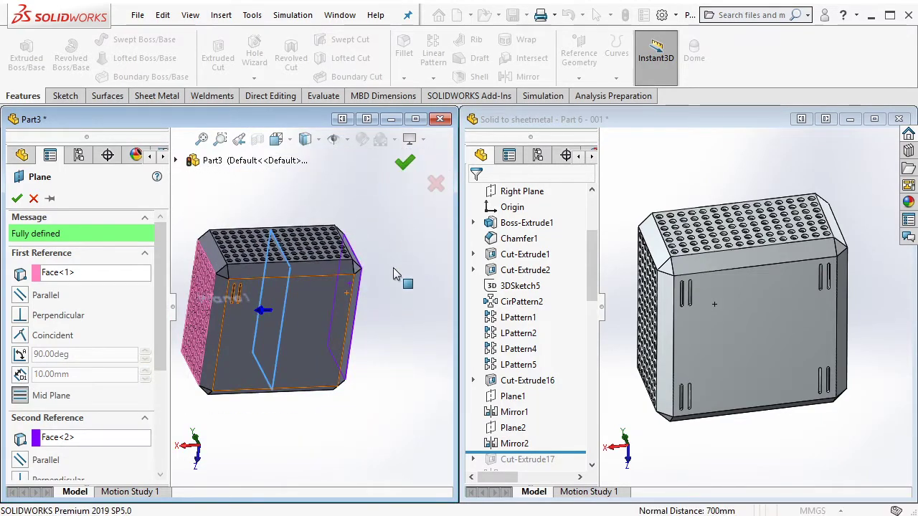
left_click(405, 163)
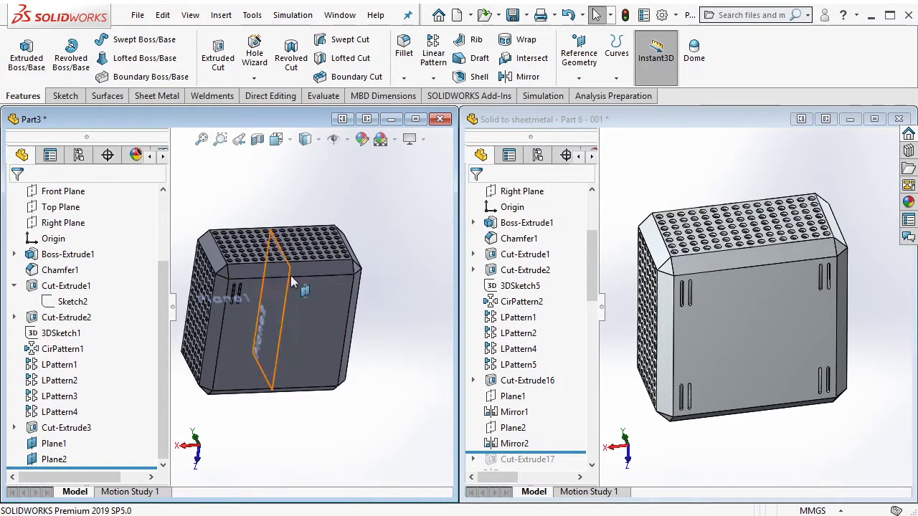
left_click(291, 282)
Mirror the slot cut Cut-Extrude3 about Plane2
left_click(528, 77)
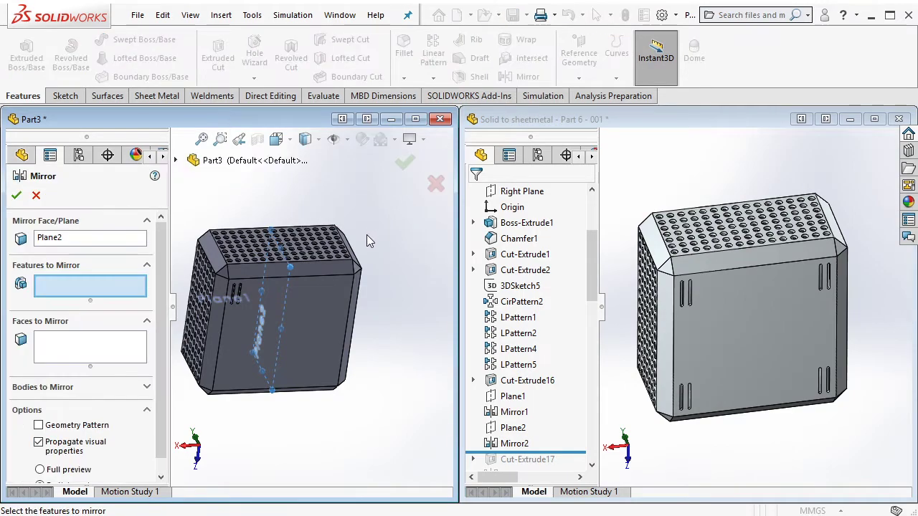
scroll(282, 291, "down", 5)
scroll(278, 287, "down", 3)
scroll(273, 290, "down", 3)
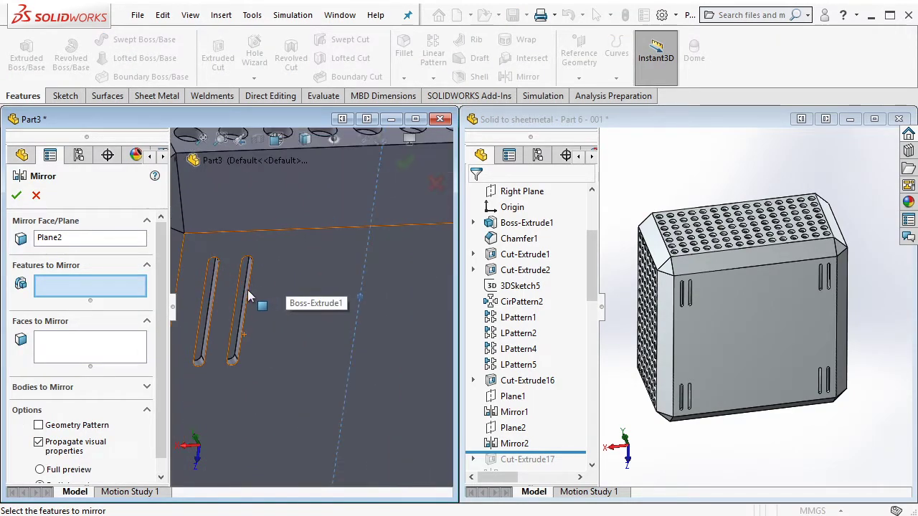
left_click(243, 294)
scroll(297, 347, "up", 3)
scroll(323, 330, "up", 4)
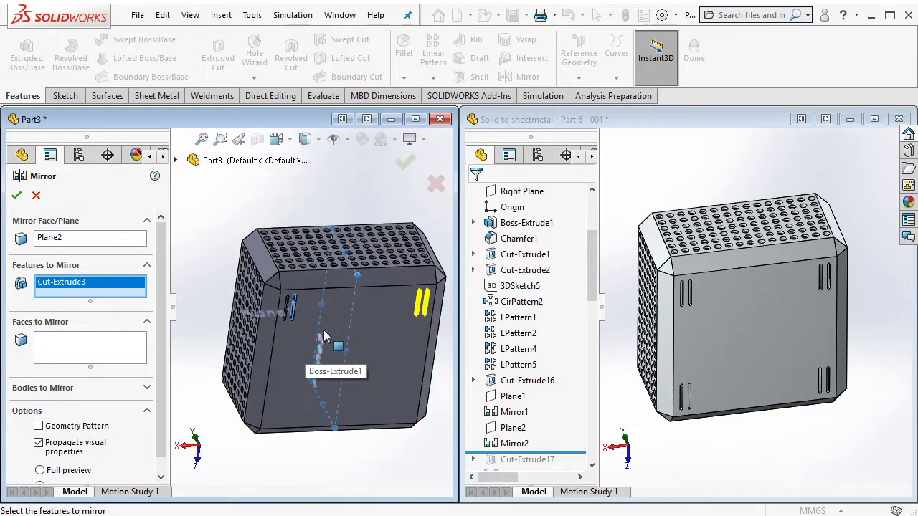
left_click(403, 162)
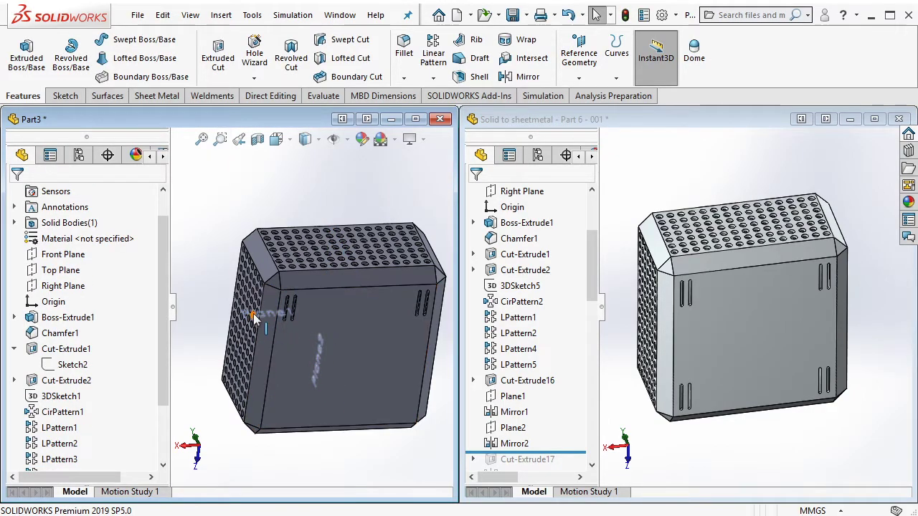
Mirror Cut-Extrude3 and Mirror1 about Plane1 to fill all four front corners
middle_click_drag(277, 313, 332, 335)
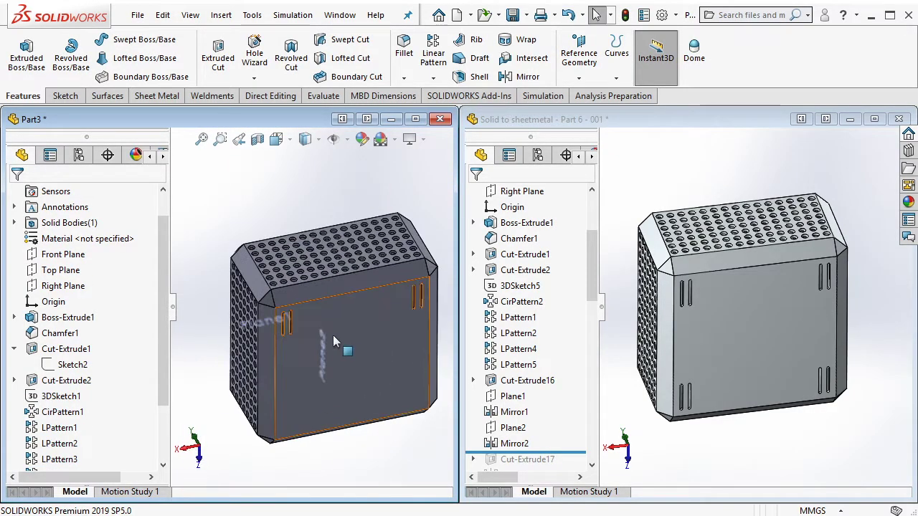
left_click_drag(375, 362, 376, 344, "ctrl")
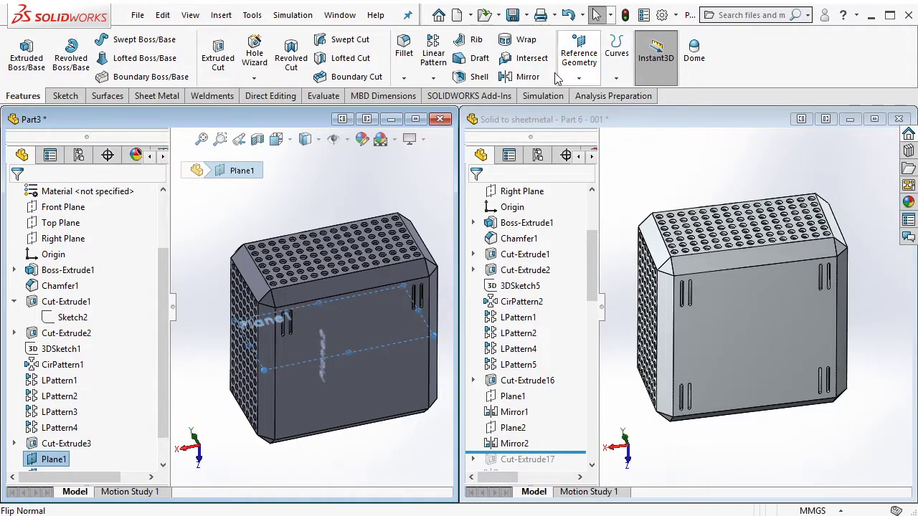
left_click(531, 76)
scroll(281, 289, "down", 5)
scroll(246, 294, "down", 3)
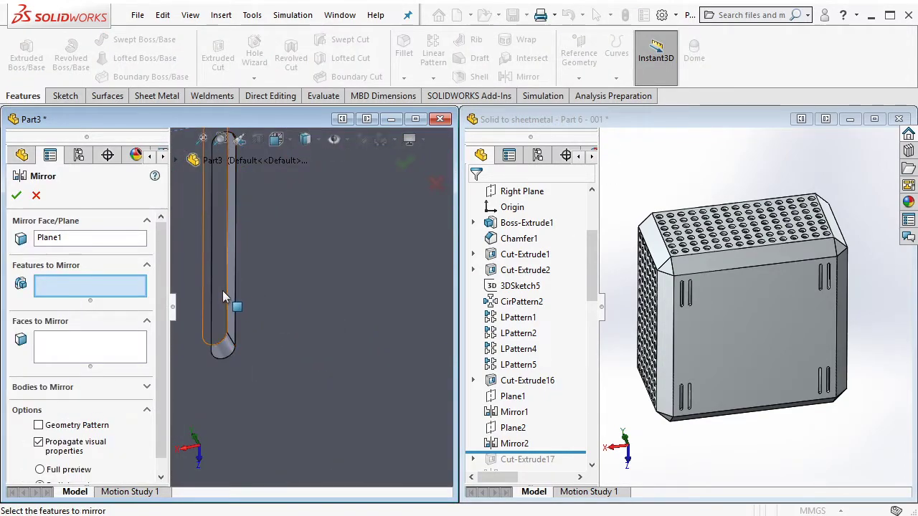
left_click(223, 297)
scroll(344, 319, "up", 5)
scroll(373, 290, "down", 2)
scroll(388, 292, "down", 2)
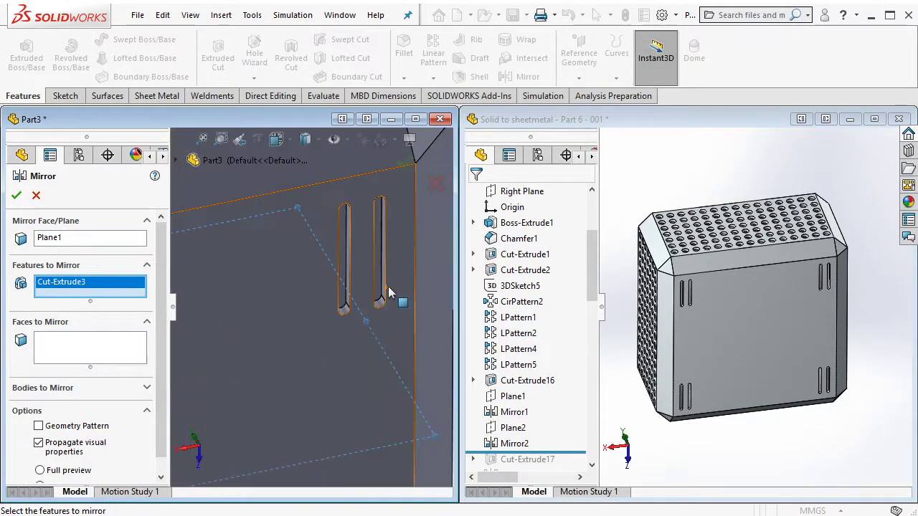
scroll(388, 293, "down", 2)
left_click(362, 273)
scroll(373, 301, "up", 4)
scroll(293, 303, "up", 2)
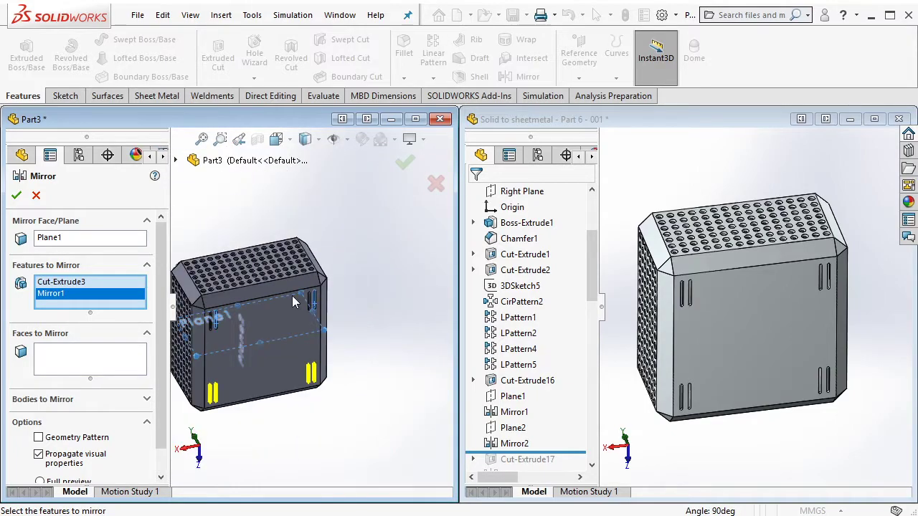
scroll(292, 302, "down", 2)
key("Return")
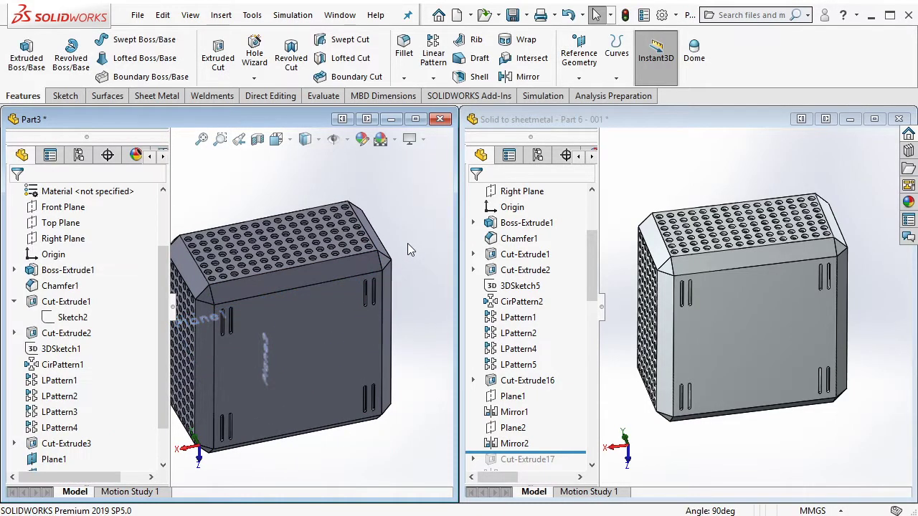
Hide reference planes Plane1 and Plane2
middle_click_drag(339, 294, 377, 282)
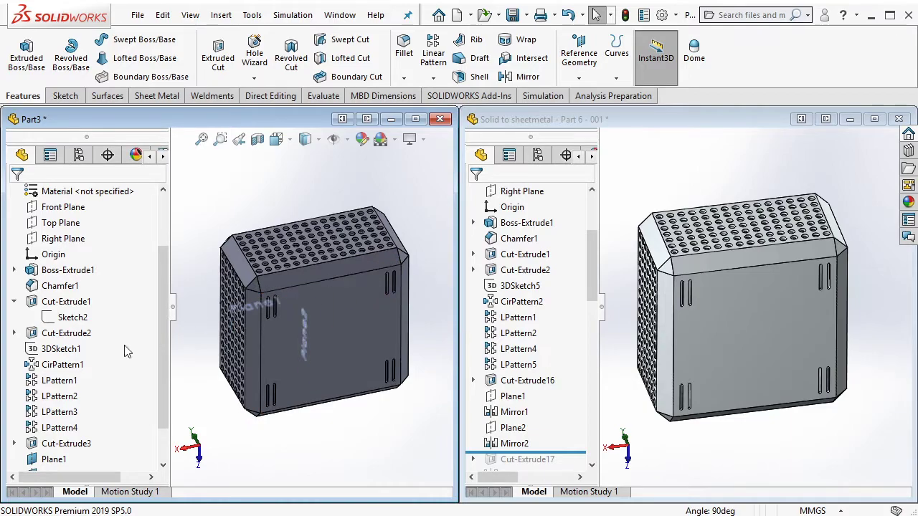
scroll(117, 377, "down", 1)
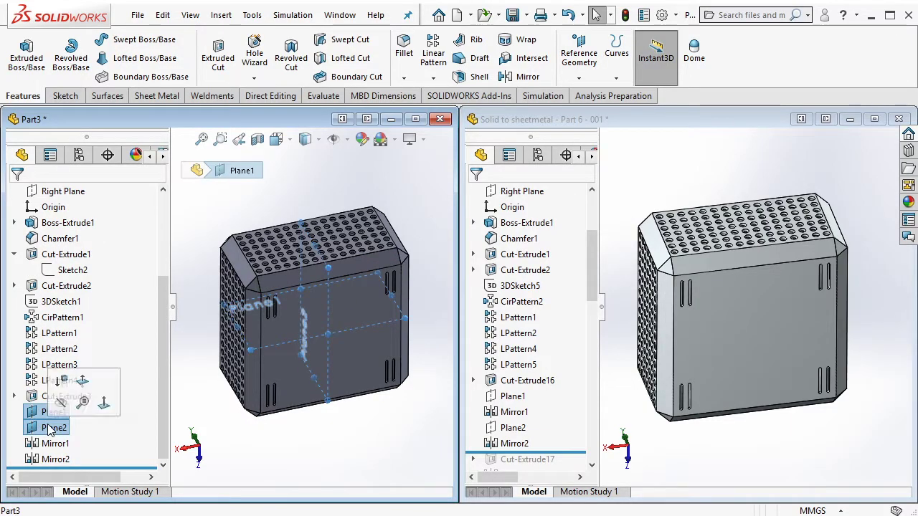
left_click(63, 407)
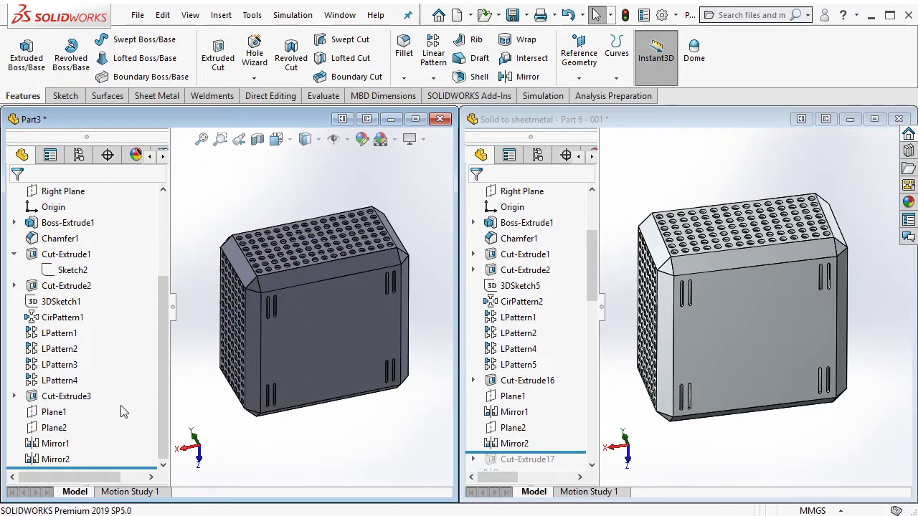
In Solid to sheetmetal, roll forward past Cut-Extrude17 and show its sketch dimensions
left_click(594, 337)
scroll(593, 301, "down", 5)
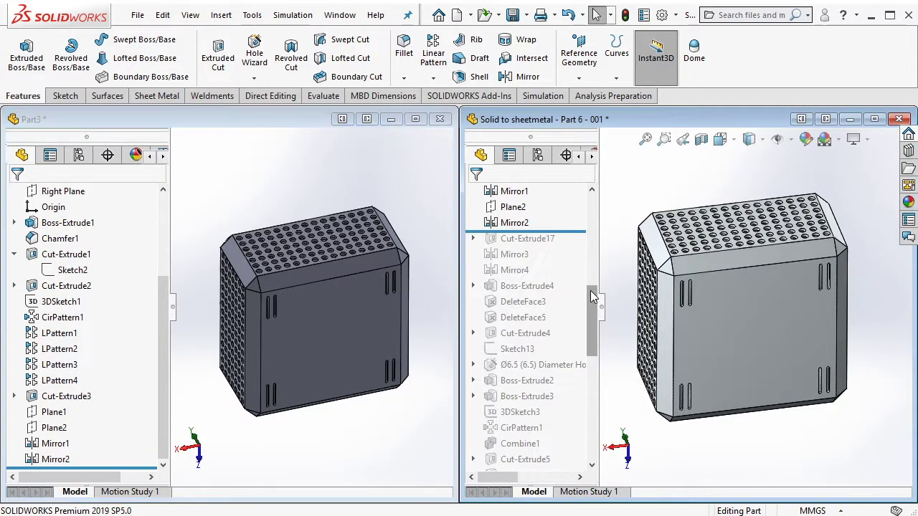
left_click_drag(566, 230, 560, 249)
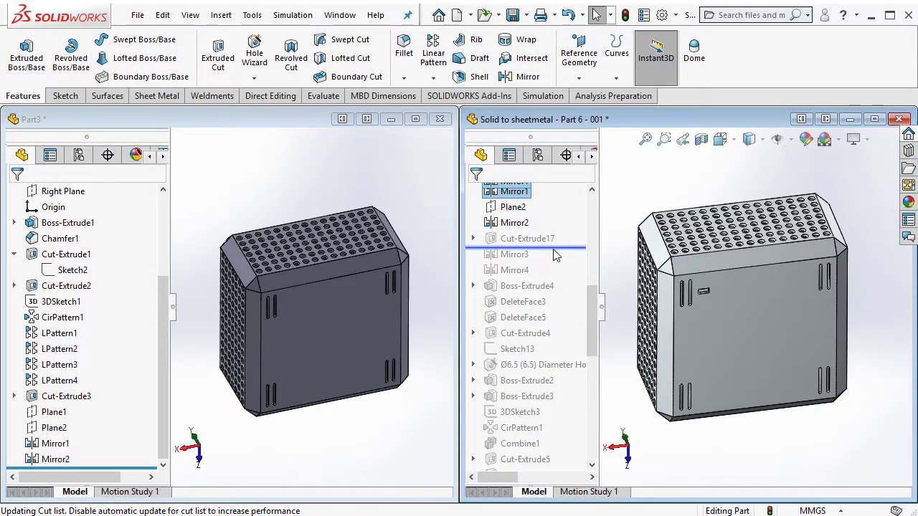
left_click(547, 243)
Start a sketch on Part3's front face and draw a rectangle beside the slots
scroll(730, 316, "down", 3)
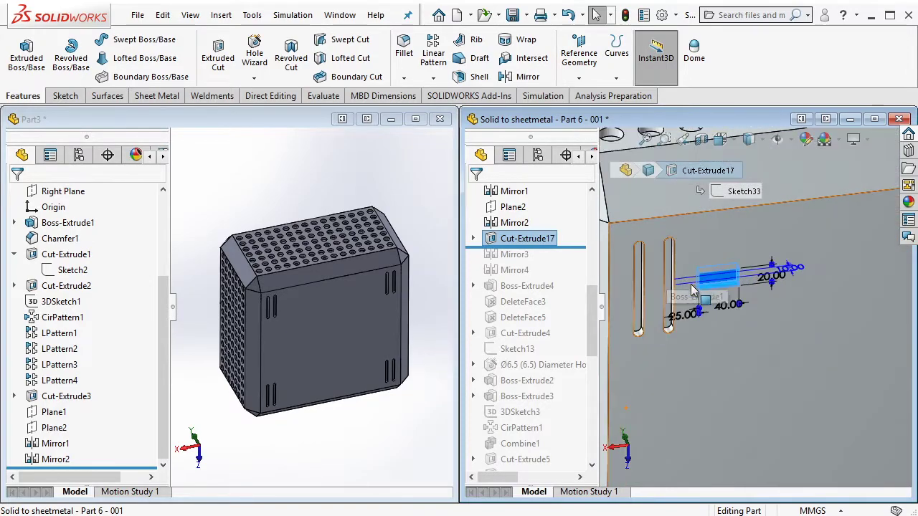
scroll(710, 294, "down", 2)
scroll(701, 279, "down", 2)
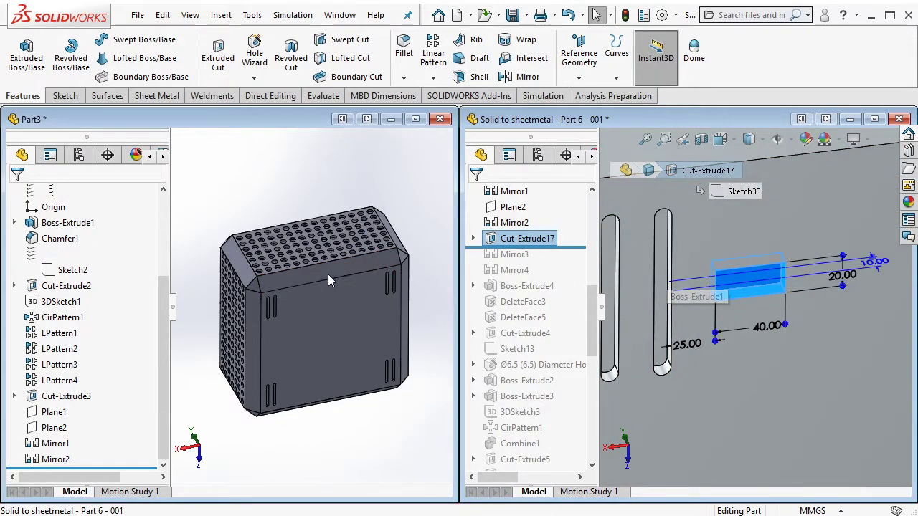
scroll(322, 288, "down", 3)
scroll(307, 301, "down", 2)
left_click(276, 318)
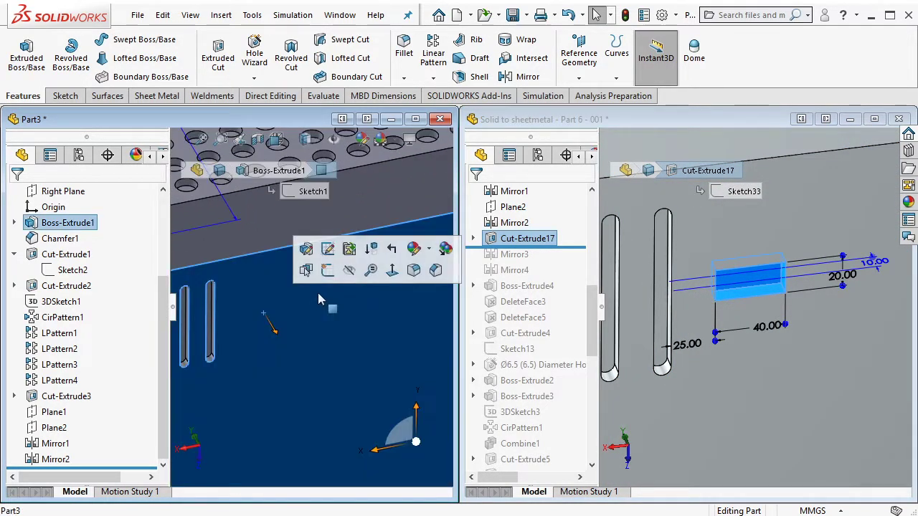
left_click(323, 274)
key("r")
left_click_drag(258, 310, 318, 329)
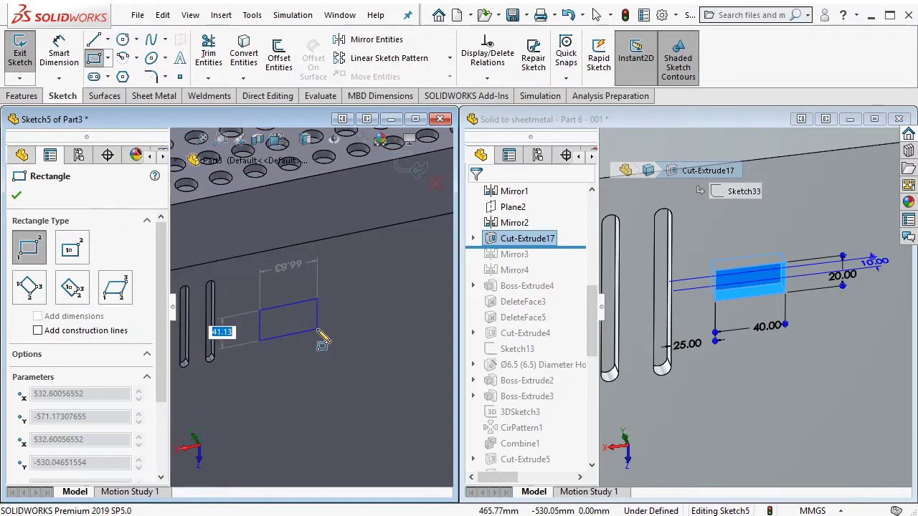
Dimension the rectangle 40 mm wide by 20 mm tall
key("d")
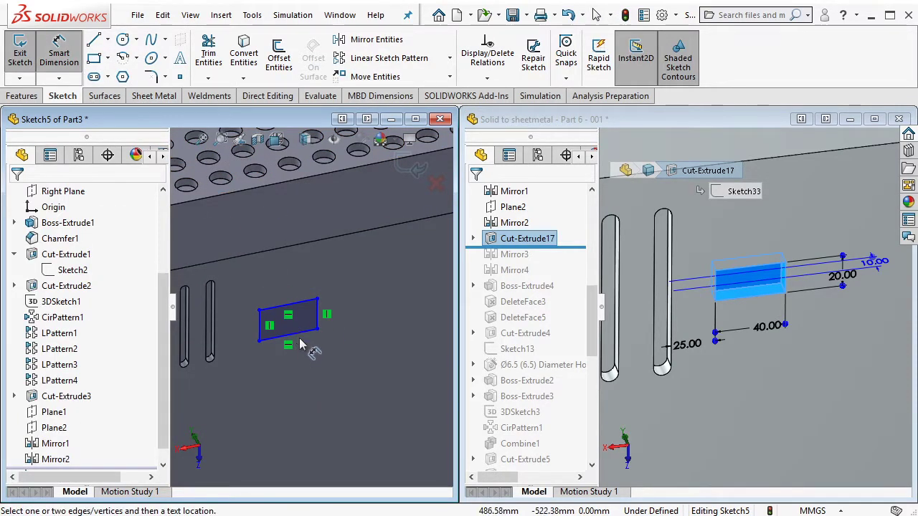
left_click(303, 348)
left_click(308, 376)
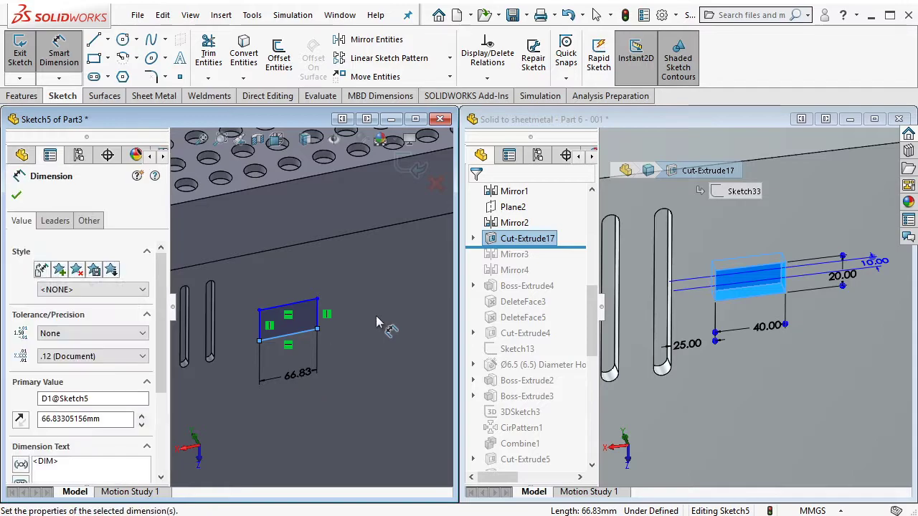
type("40")
key("Return")
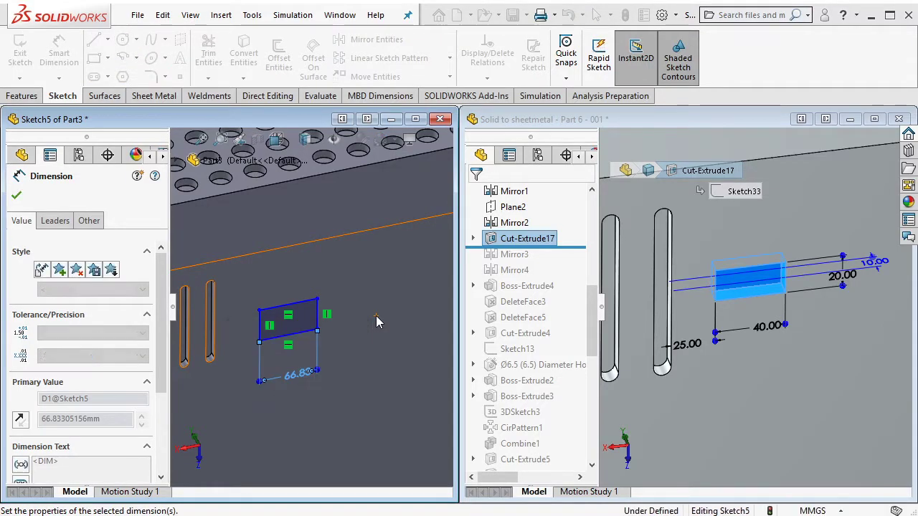
left_click(318, 315)
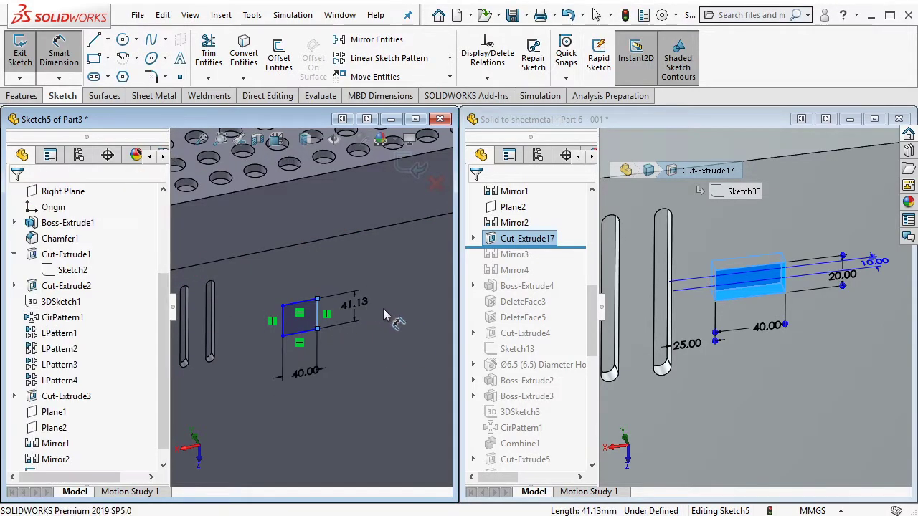
left_click(407, 310)
type("20")
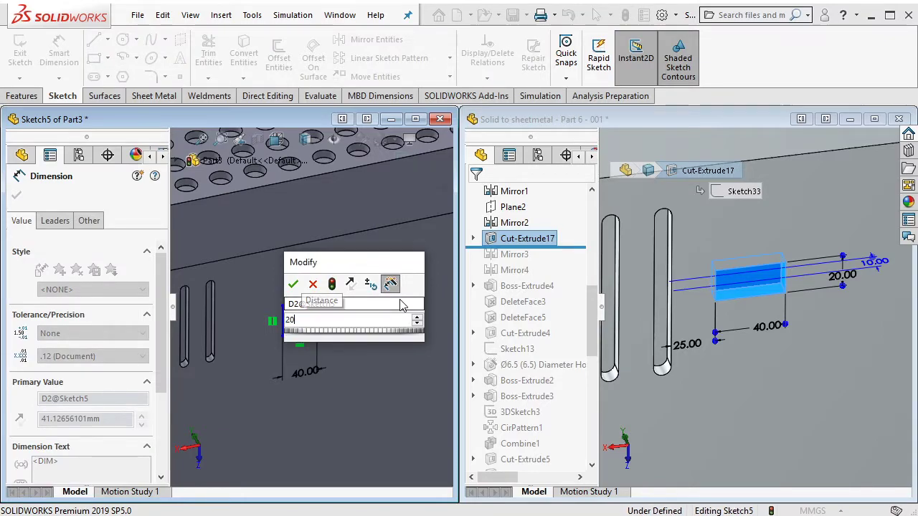
key("Return")
middle_click_drag(283, 342, 218, 337)
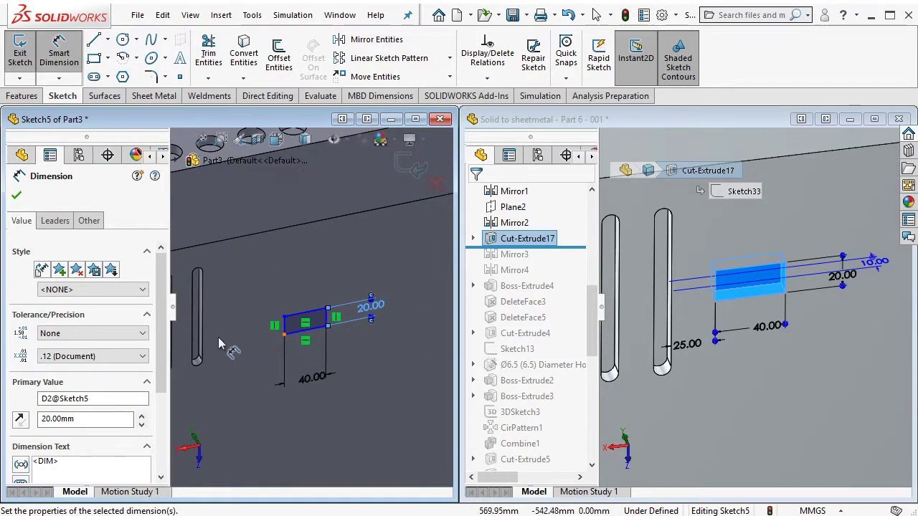
Dimension the rectangle 25 mm from the slot
left_click(248, 293)
left_click(247, 293)
key("Return")
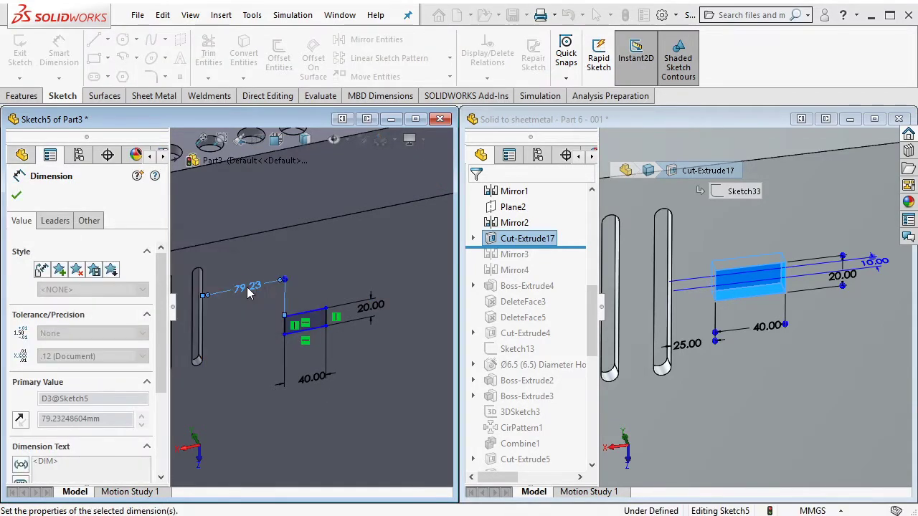
key("Escape")
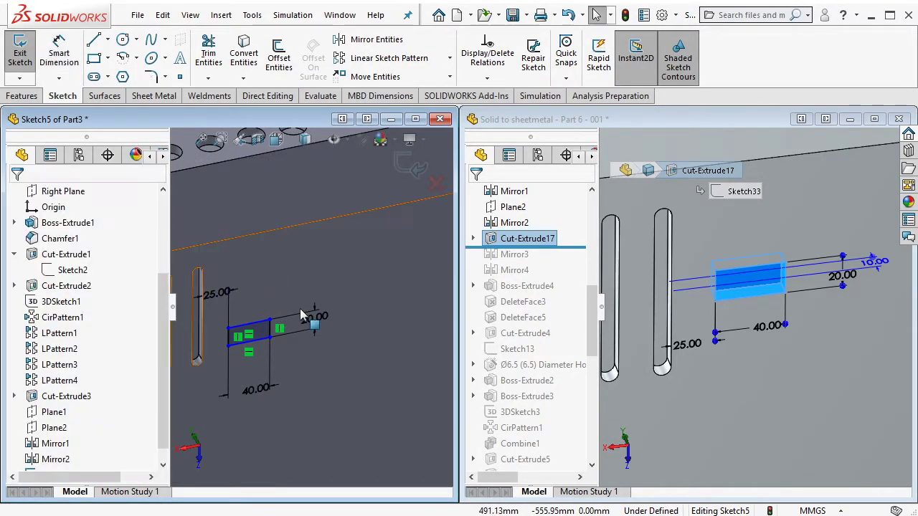
middle_click_drag(309, 308, 260, 321)
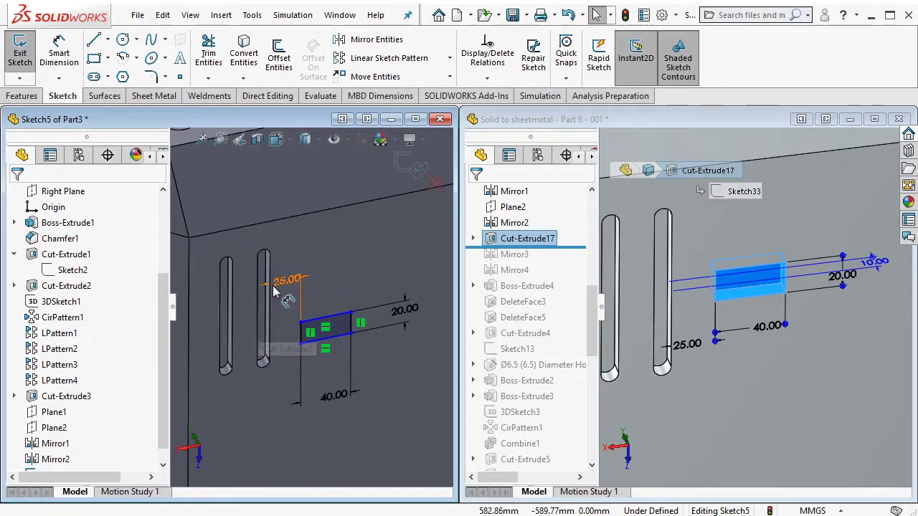
Add a centerline from the slot edge to the midpoint of the rectangle's left edge
left_click(106, 40)
left_click(269, 299)
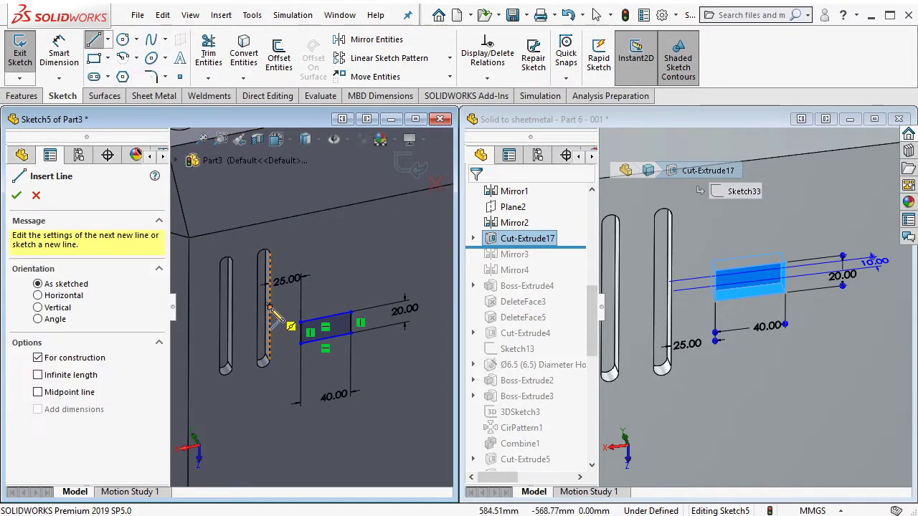
left_click(308, 299)
scroll(316, 310, "down", 2)
scroll(316, 310, "down", 1)
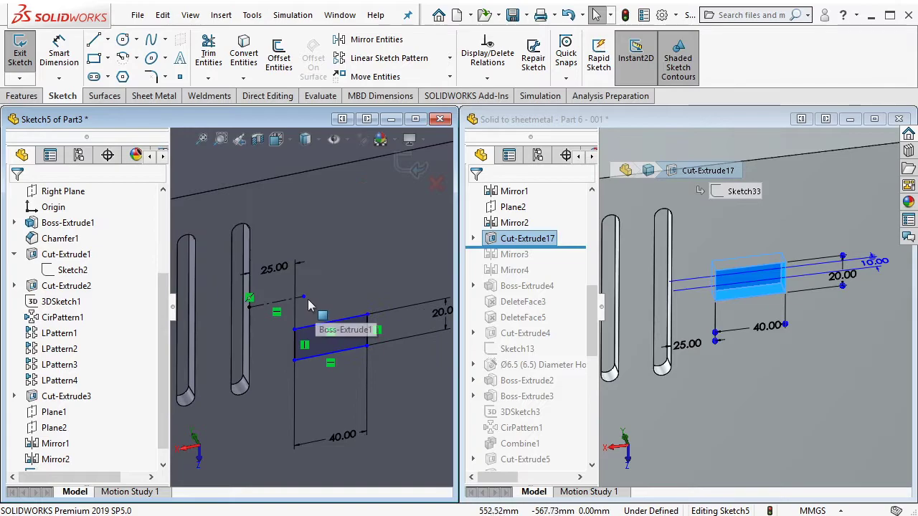
left_click(303, 296)
left_click(295, 343)
left_click(339, 316, "ctrl")
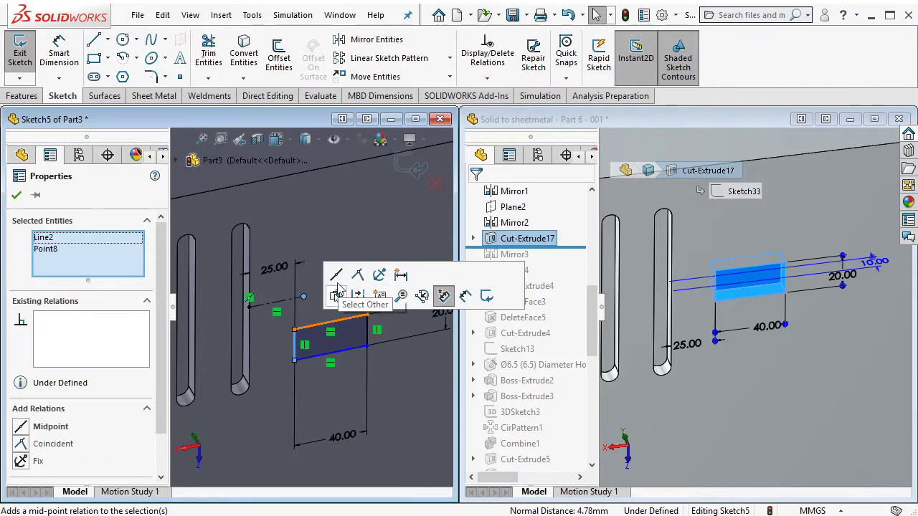
left_click(422, 295)
scroll(365, 315, "up", 3)
Extruded-cut the 40 × 20 rectangle 10 mm into the face
left_click(22, 96)
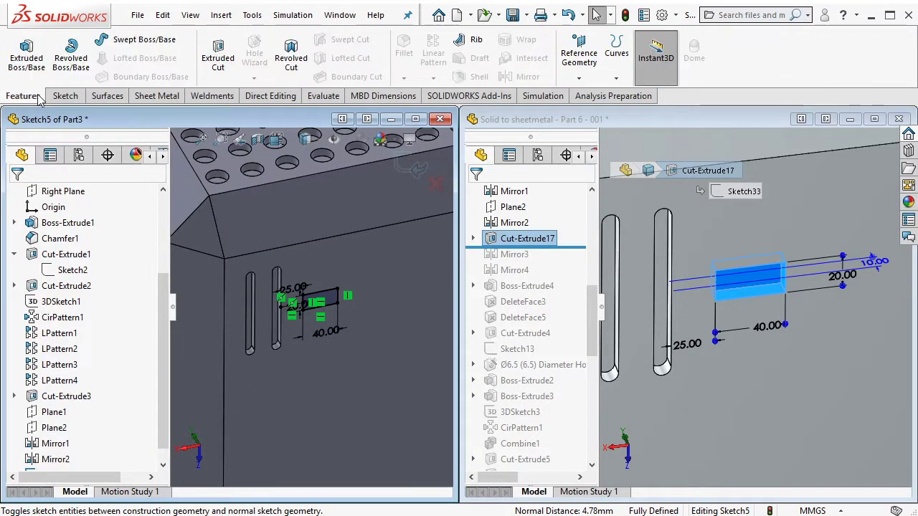
left_click(231, 64)
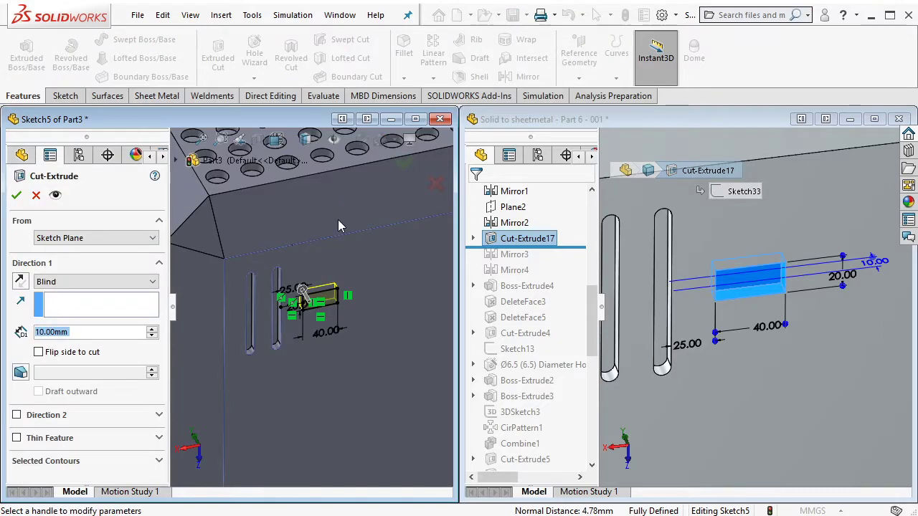
type("1")
key("Return")
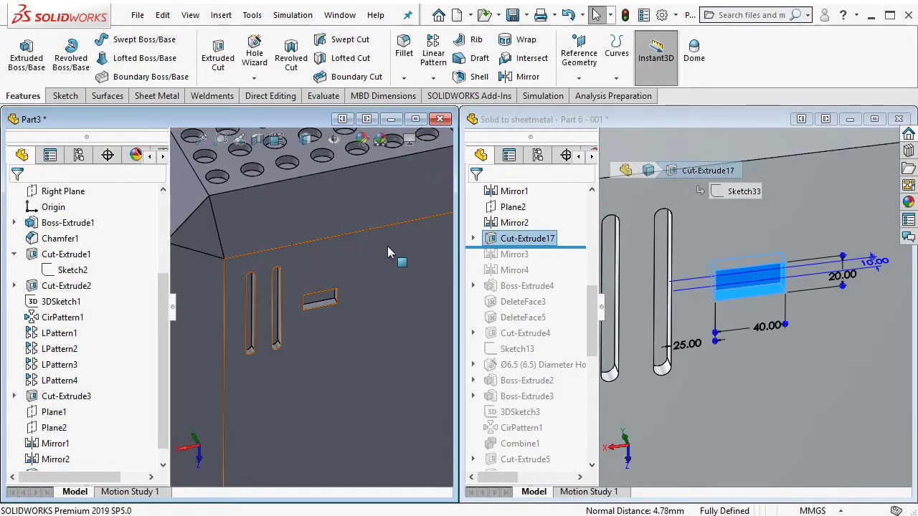
Mirror the rectangular cut across Plane1
key("f")
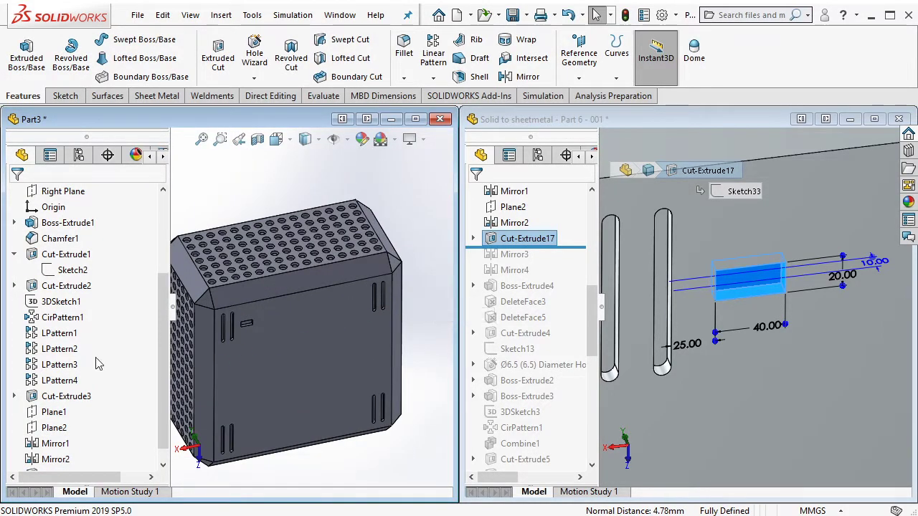
scroll(98, 364, "down", 1)
left_click(54, 400)
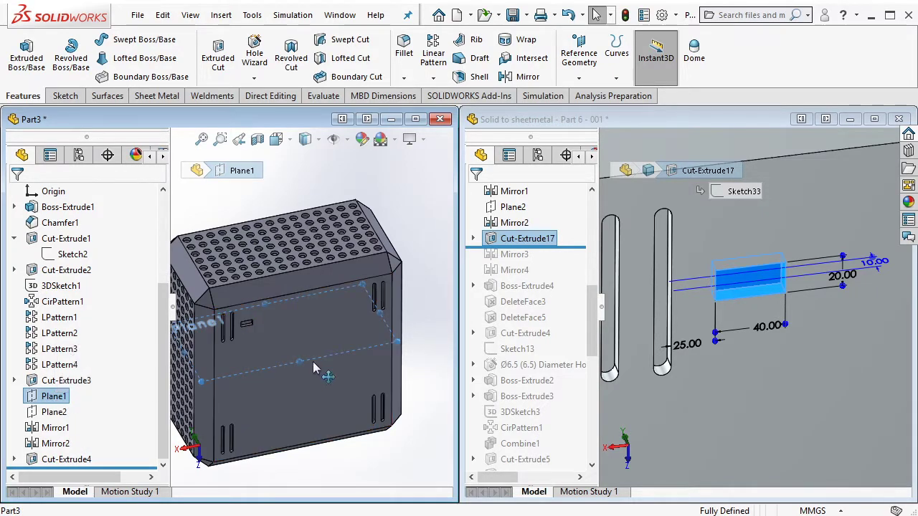
middle_click_drag(313, 367, 250, 341)
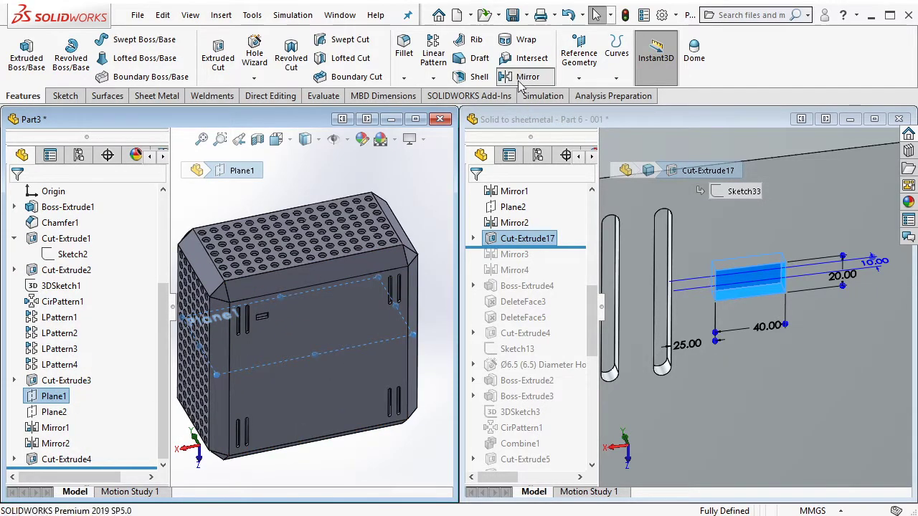
left_click(528, 77)
scroll(274, 322, "down", 5)
left_click(274, 322)
scroll(274, 322, "up", 5)
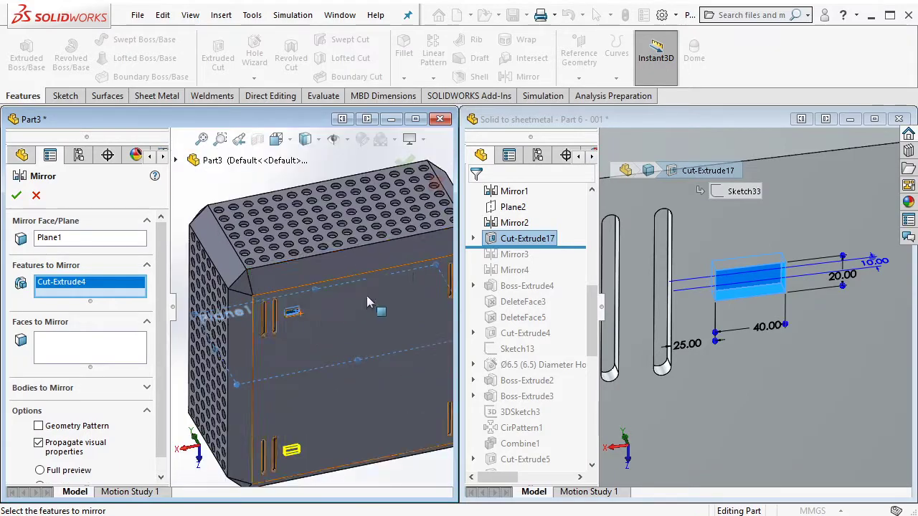
left_click(406, 163)
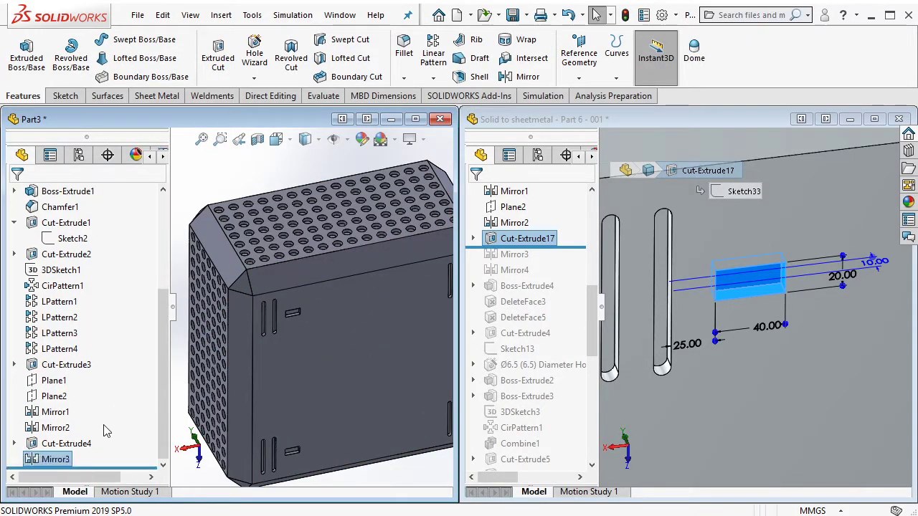
Mirror the rectangular cut and the first mirror across Plane2
left_click(55, 397)
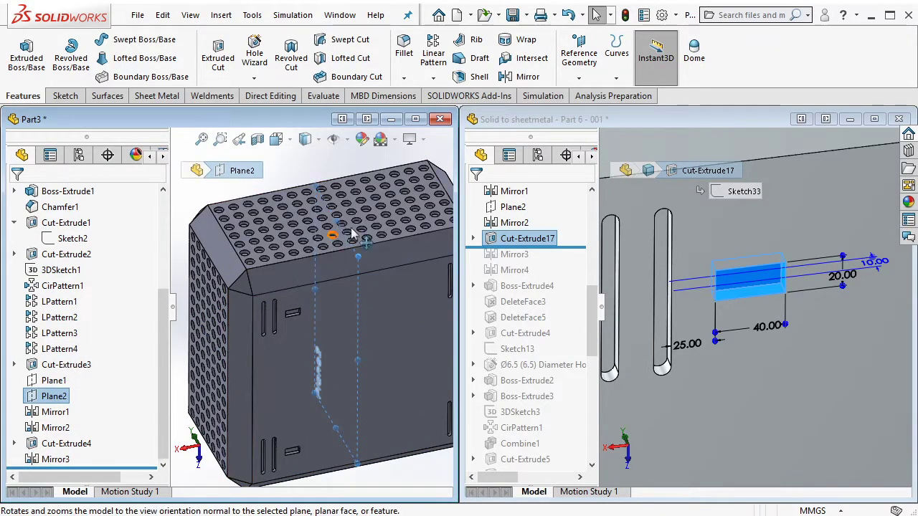
left_click(521, 83)
scroll(287, 301, "down", 3)
left_click(265, 291)
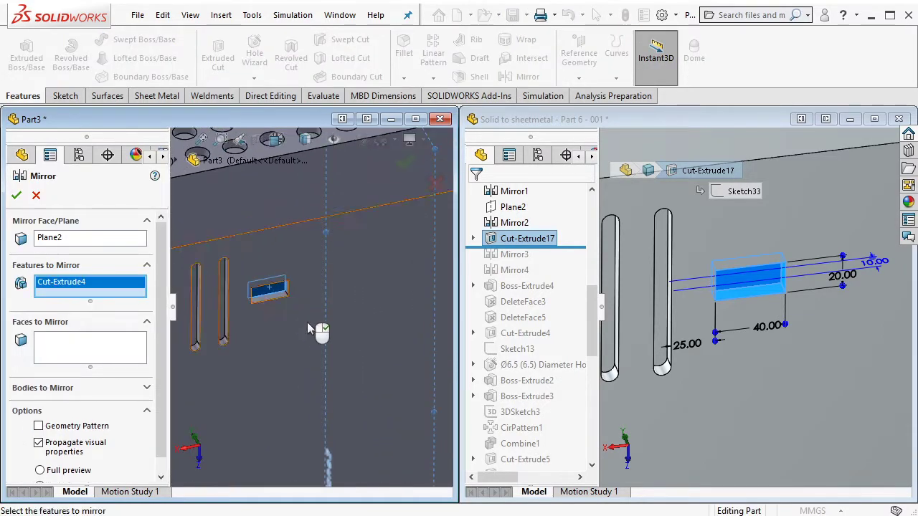
scroll(323, 358, "down", 2)
scroll(337, 405, "down", 2)
left_click(256, 439)
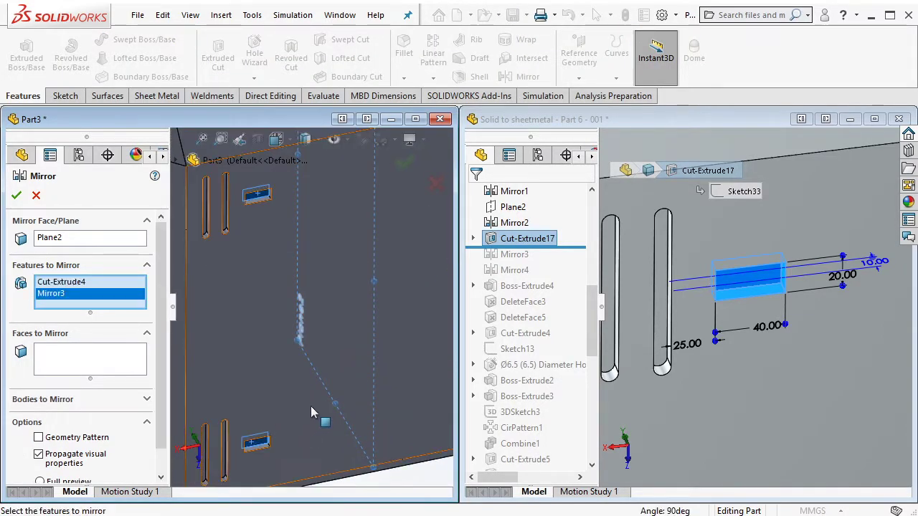
scroll(322, 418, "up", 4)
left_click(404, 163)
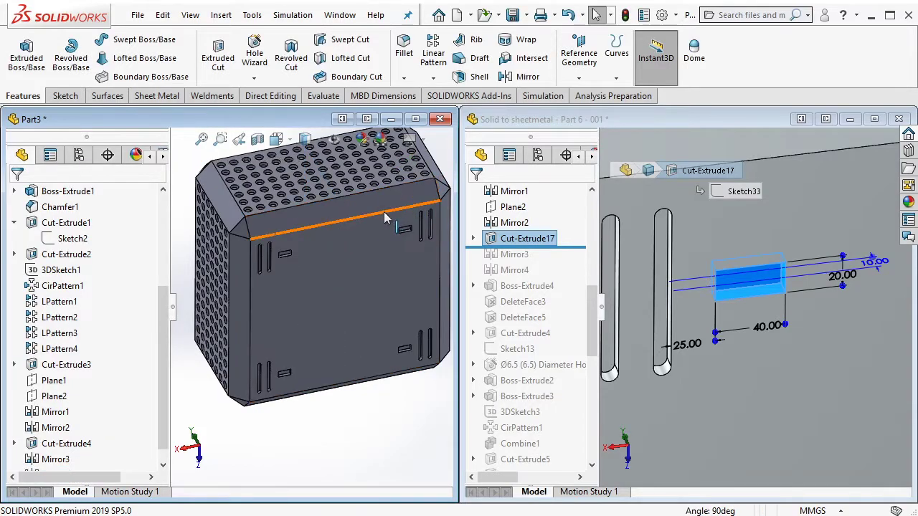
middle_click_drag(381, 214, 364, 235, "ctrl")
left_click(568, 248)
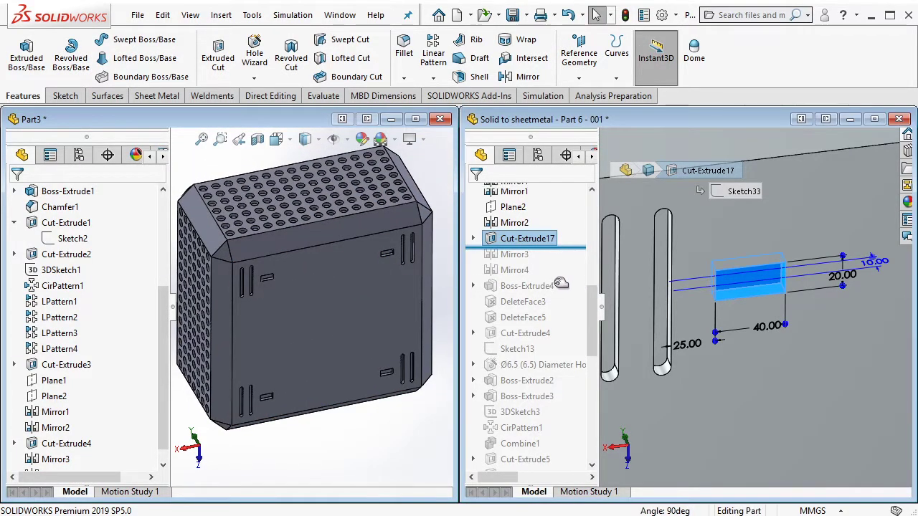
In the reference part, roll forward to Boss-Extrude4 and show its Sketch34
left_click_drag(556, 284, 552, 279)
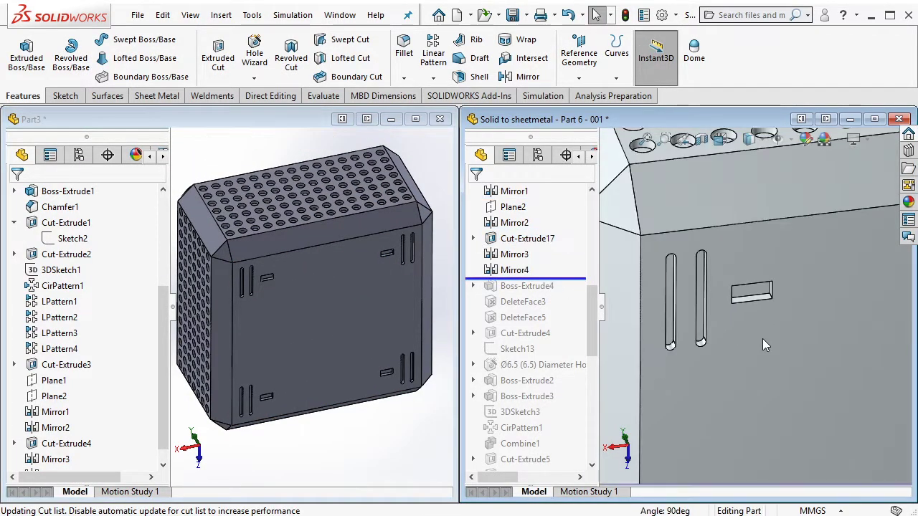
key("f")
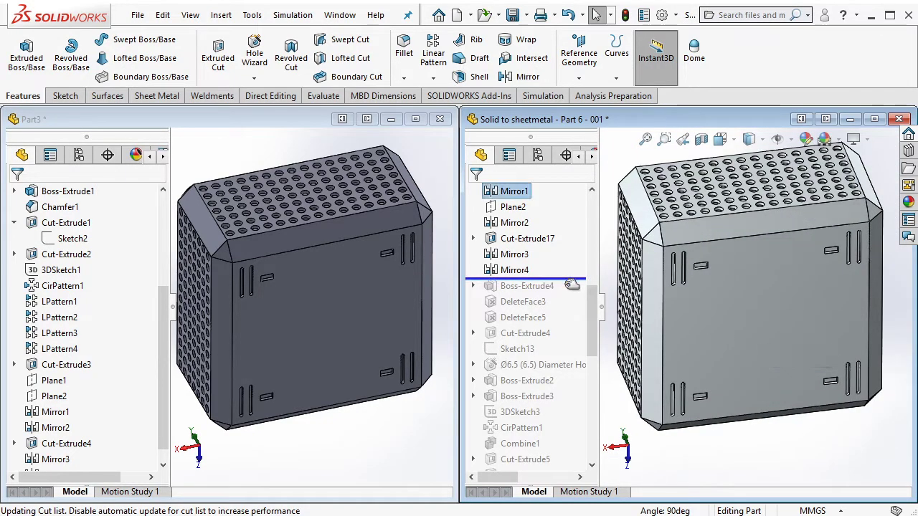
left_click_drag(572, 284, 539, 294)
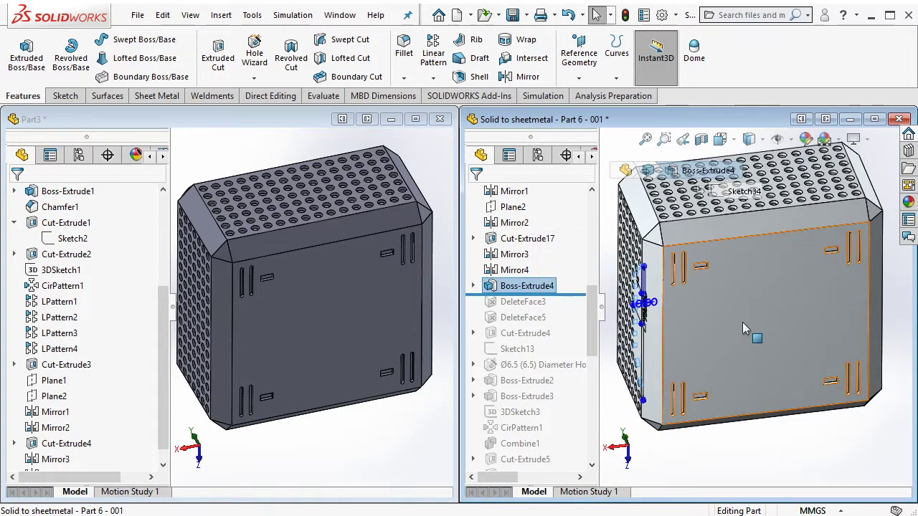
middle_click_drag(750, 327, 608, 305)
left_click(472, 286)
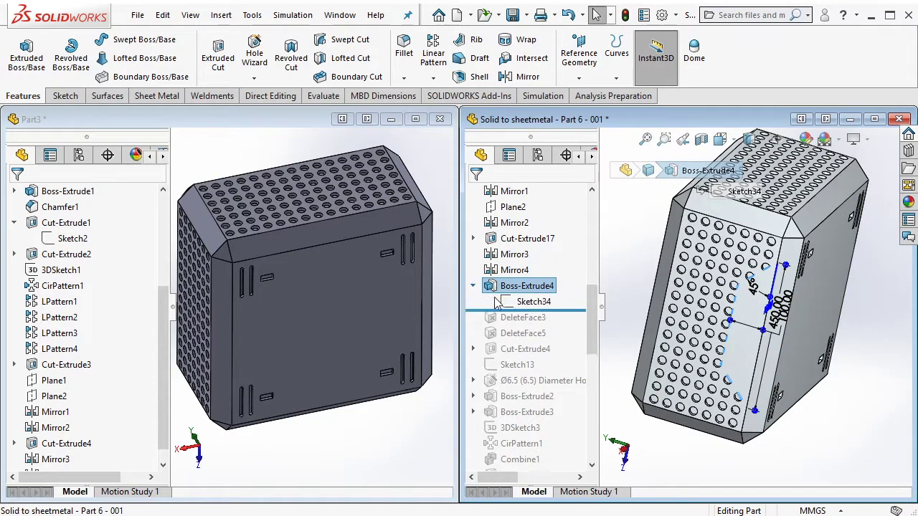
left_click(531, 303)
left_click(541, 279)
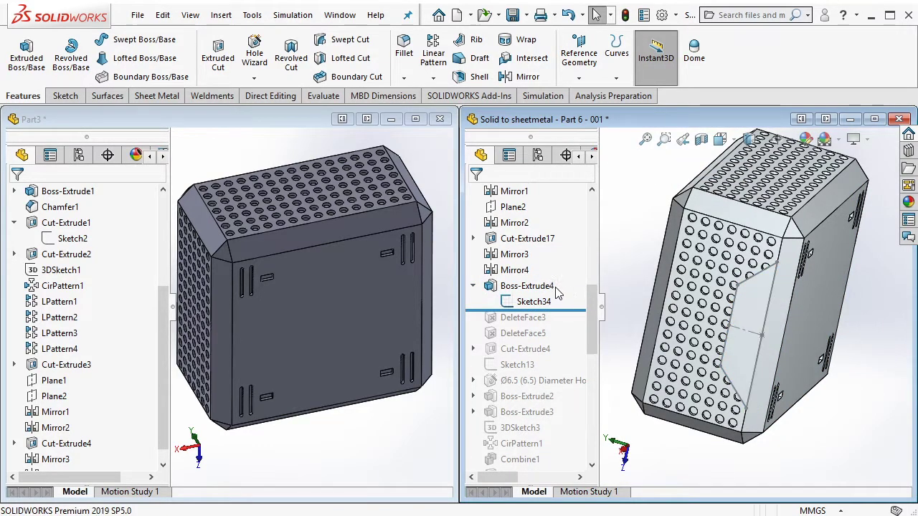
middle_click_drag(717, 316, 762, 338)
scroll(761, 338, "down", 2)
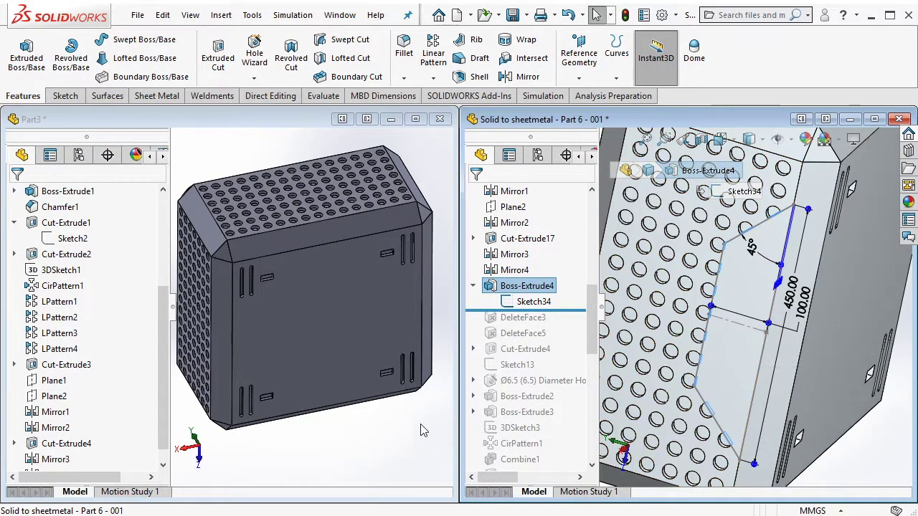
Back in Part3, select the perforated side face for a new sketch
left_click(400, 425)
middle_click_drag(300, 342, 323, 293)
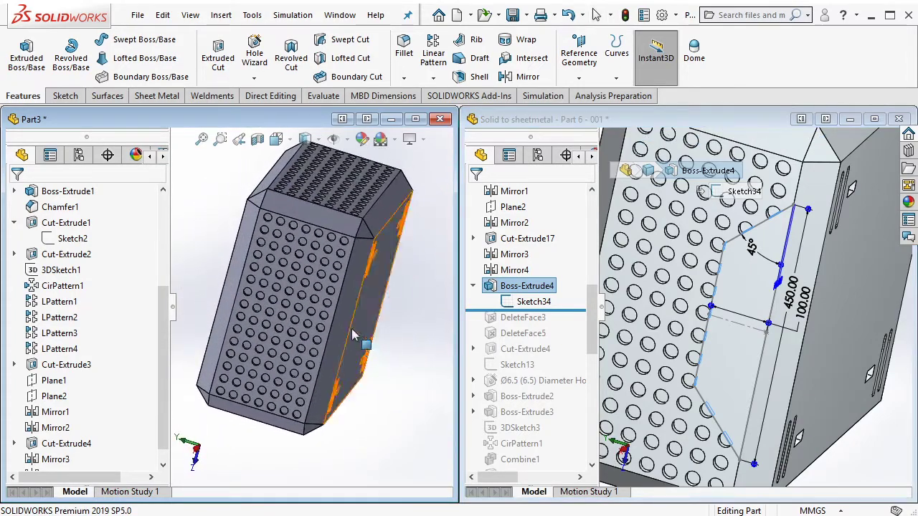
left_click(323, 294)
Sketch a rectangle beside the perforated face
left_click(422, 215)
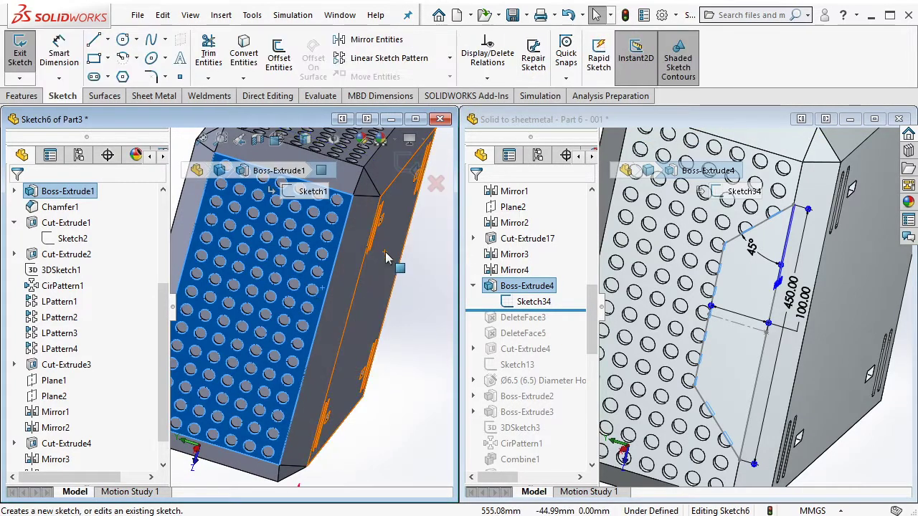
left_click(93, 58)
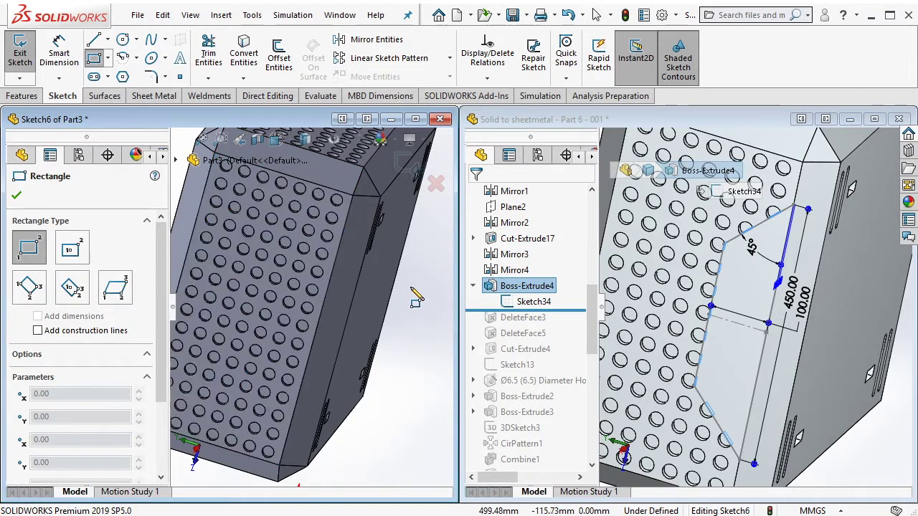
left_click_drag(411, 288, 433, 369)
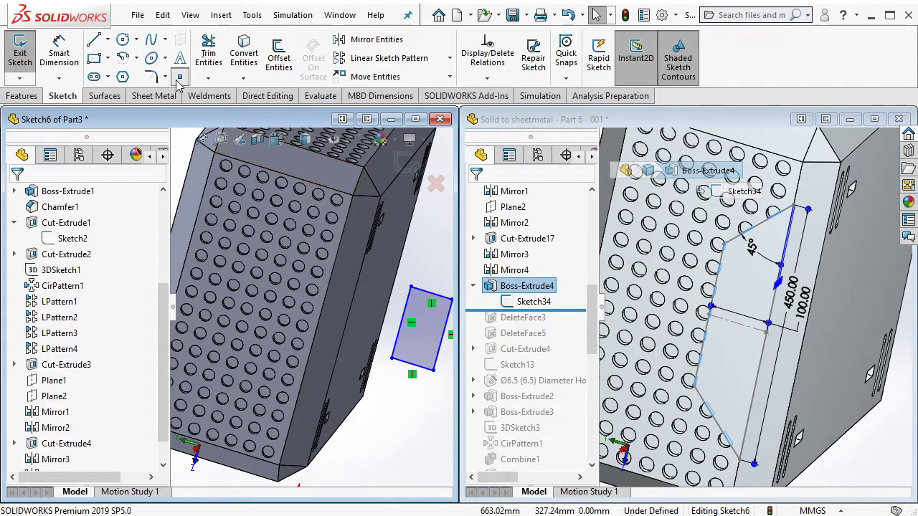
key("Escape")
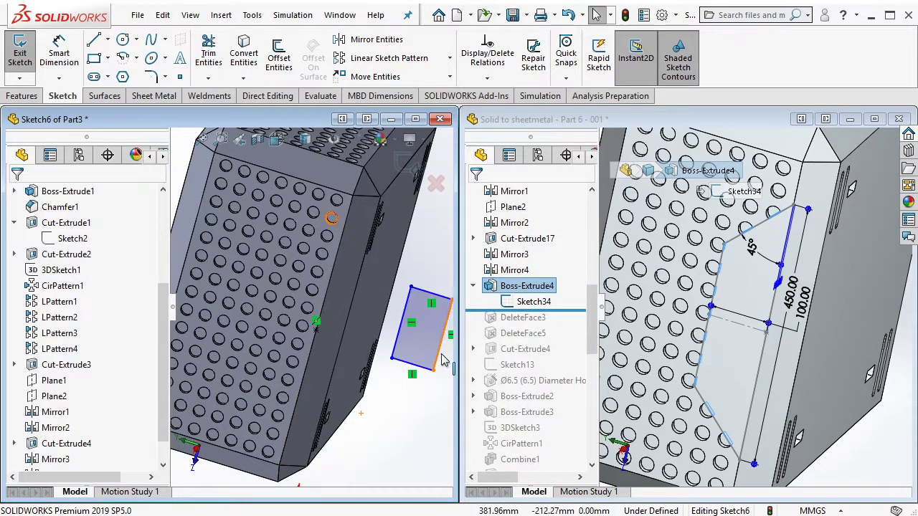
Make the rectangle's corner point the midpoint of the horizontal line
left_click(320, 336)
left_click(411, 287, "ctrl")
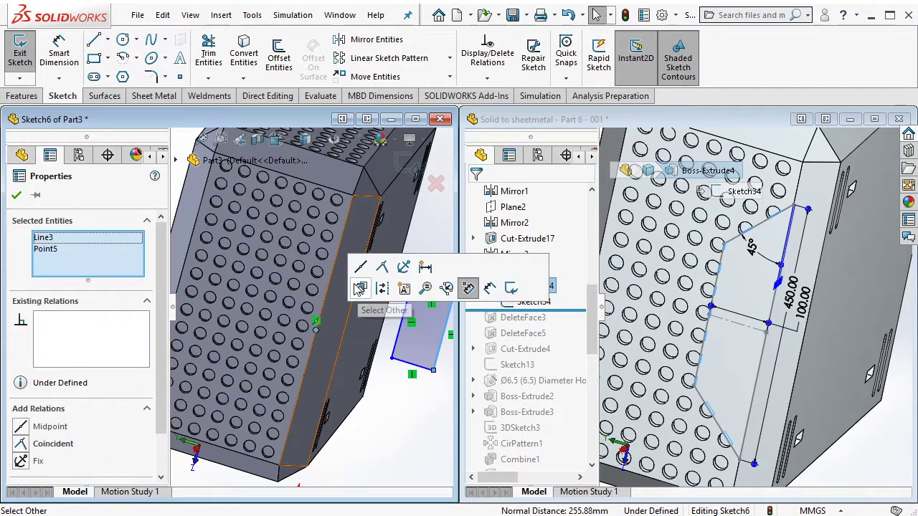
left_click(358, 264)
scroll(279, 326, "down", 3)
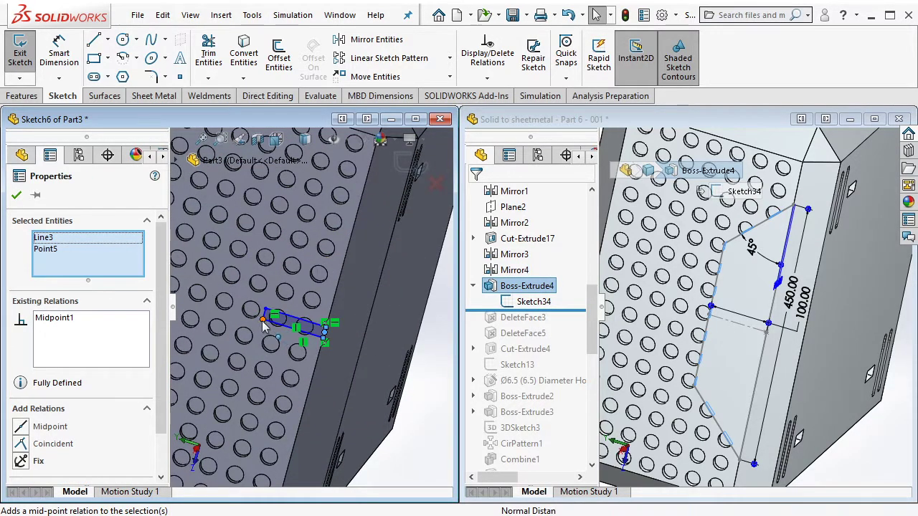
left_click(264, 323)
scroll(263, 322, "up", 3)
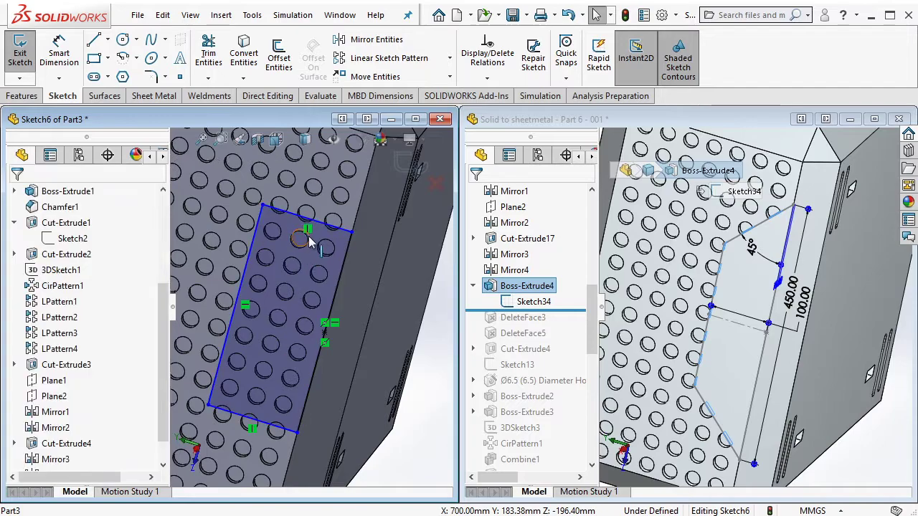
Delete the parallel relation and drag the top-left corner down and left
left_click(256, 432)
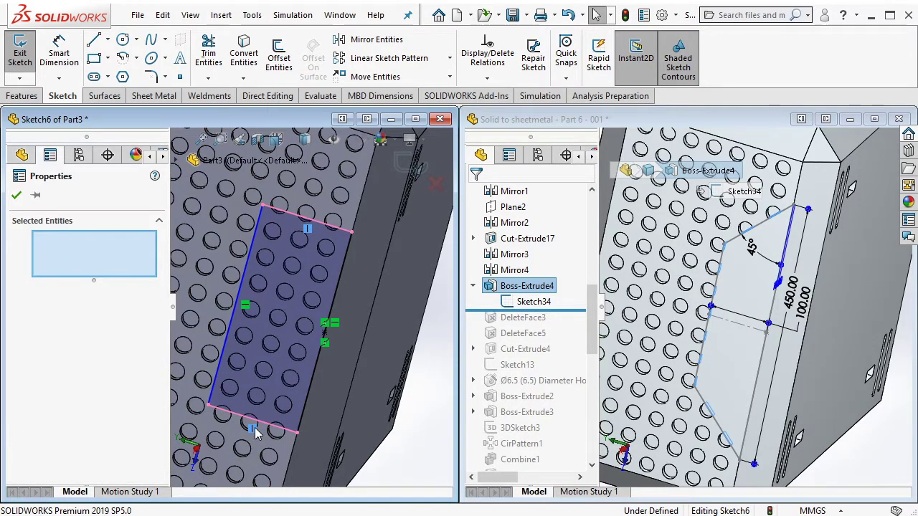
right_click(256, 432)
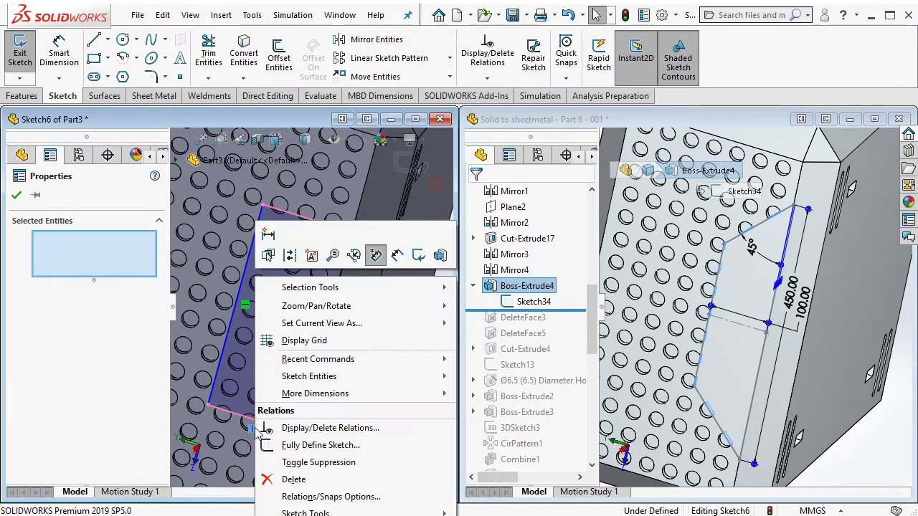
left_click(289, 481)
mouse_move(263, 218)
left_mouse_down()
mouse_move(205, 380)
mouse_move(216, 378)
mouse_move(215, 406)
left_mouse_up()
key("Escape")
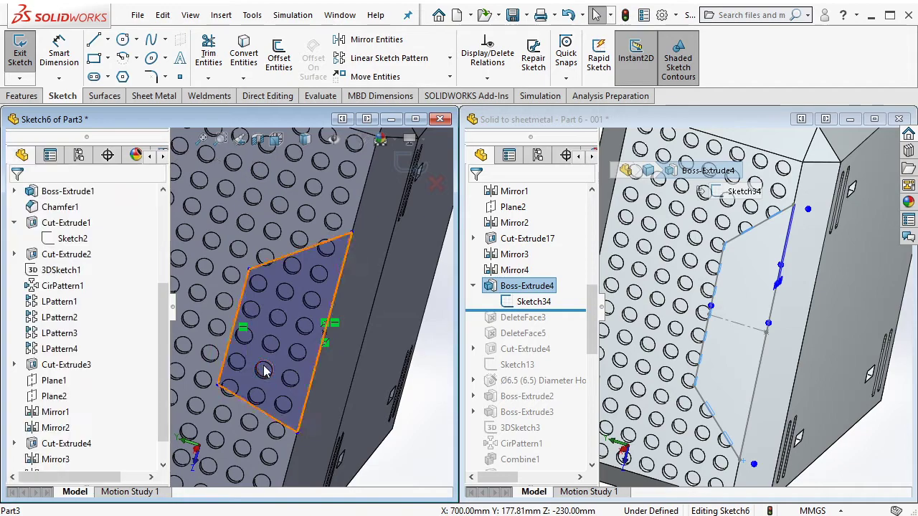
scroll(218, 424, "down", 2)
Draw a line from the right edge ending at the left edge's midpoint
left_click(107, 38)
left_click(117, 58)
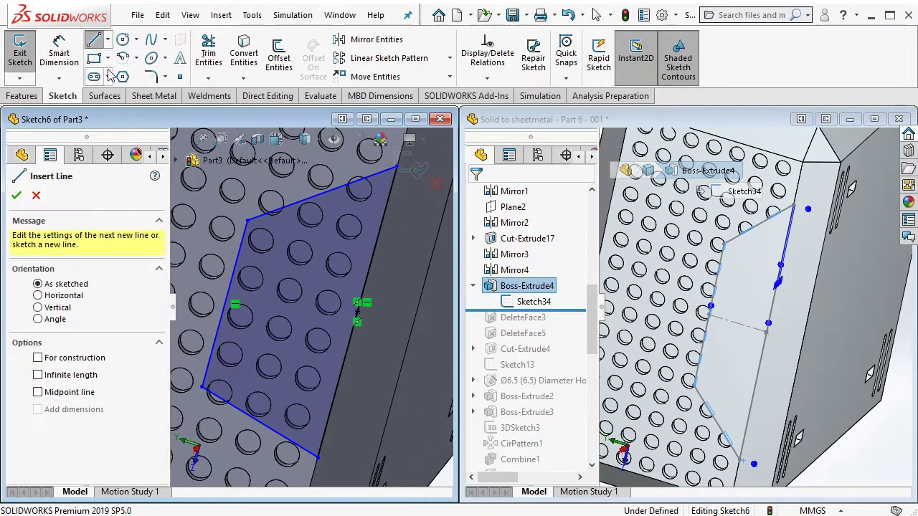
left_click(358, 313)
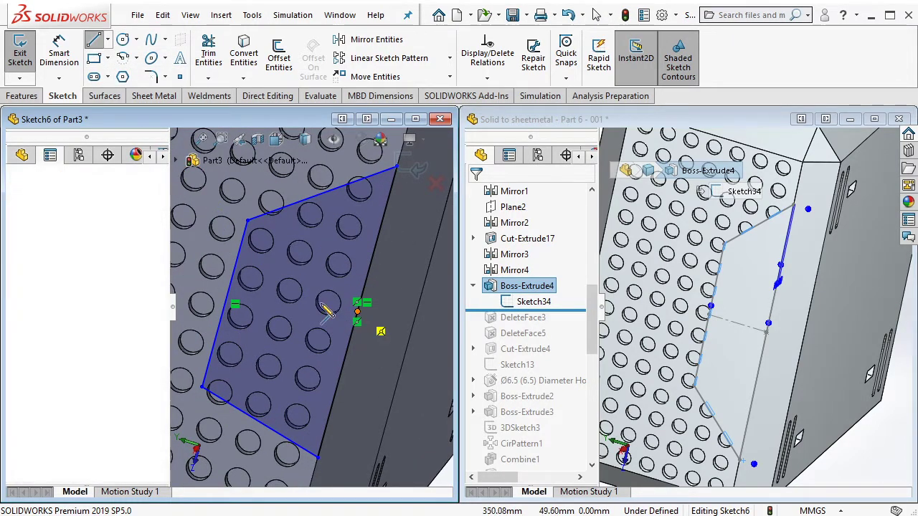
left_click(265, 286)
key("Escape")
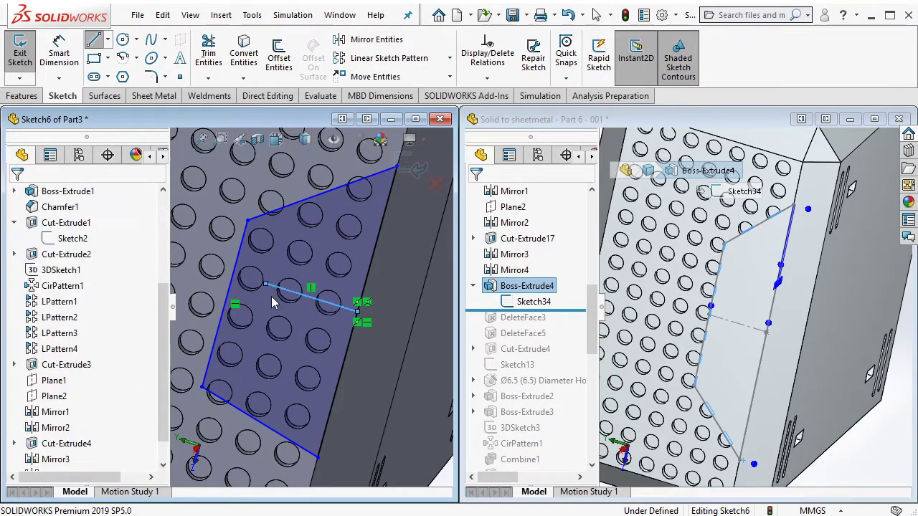
left_click(265, 285)
left_click(244, 264, "ctrl")
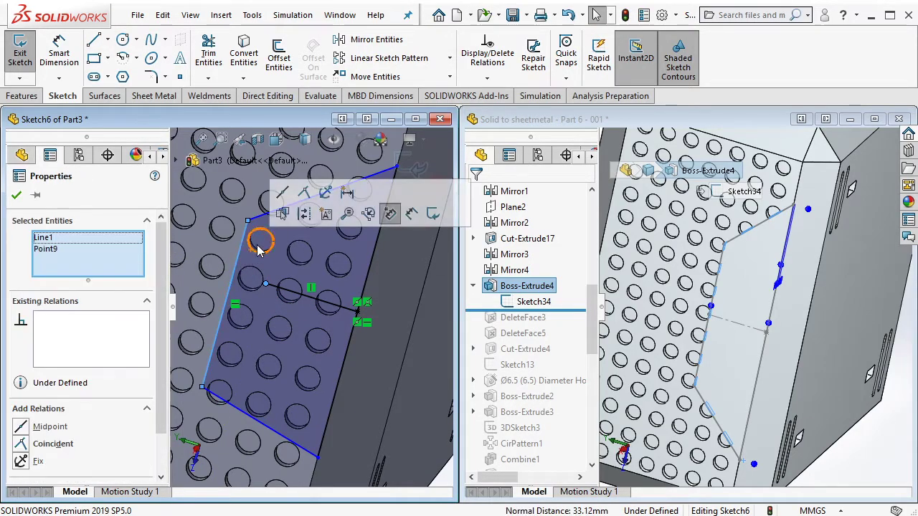
left_click(290, 208)
key("Escape")
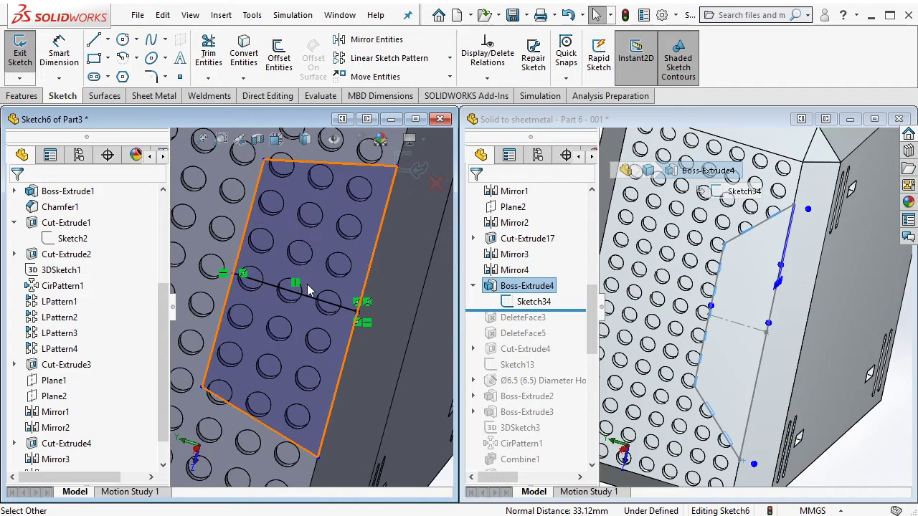
Drag the top-left corner lower to slant the top edge
left_click(366, 279)
key("Escape")
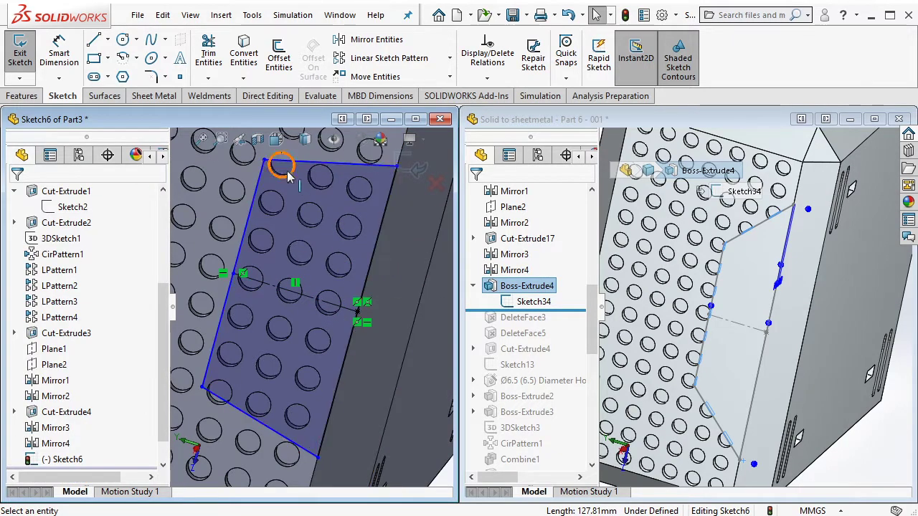
left_click_drag(265, 161, 249, 195)
left_click(366, 203)
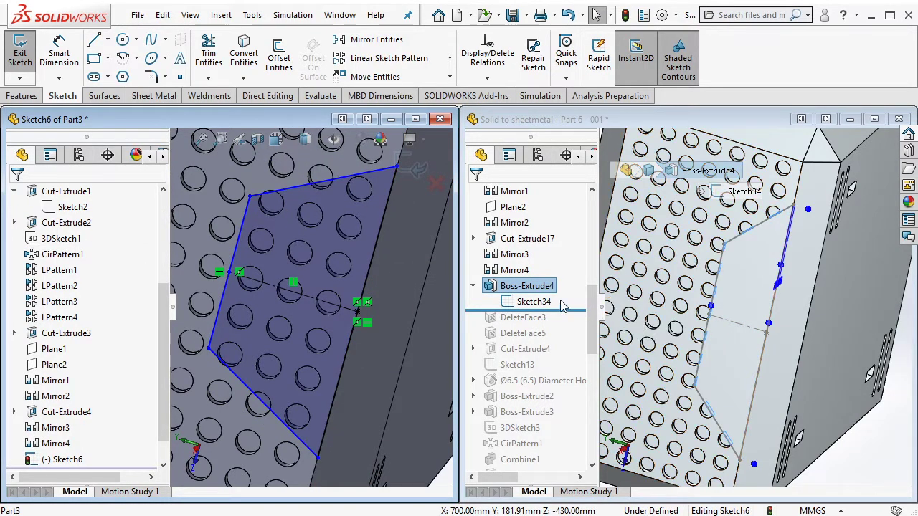
Check Sketch34's dimensions in the reference part, then return to Sketch6
left_click(563, 305)
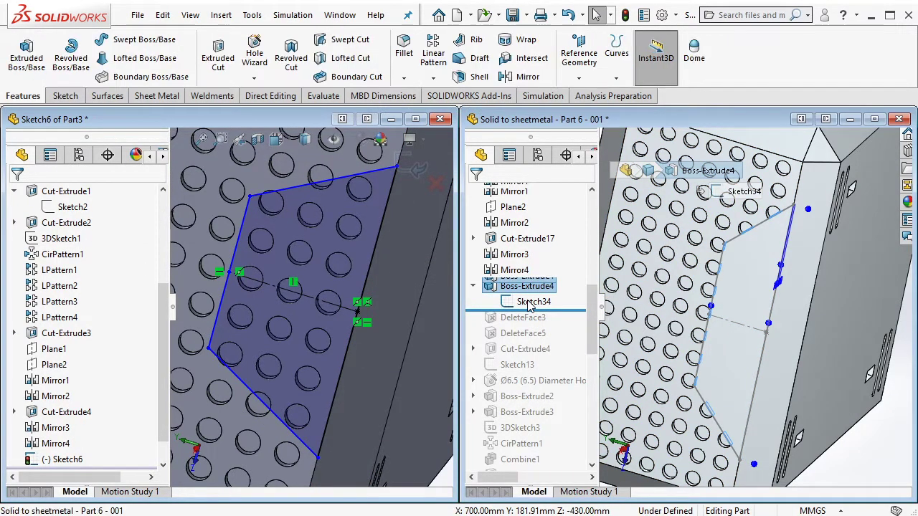
left_click(531, 302)
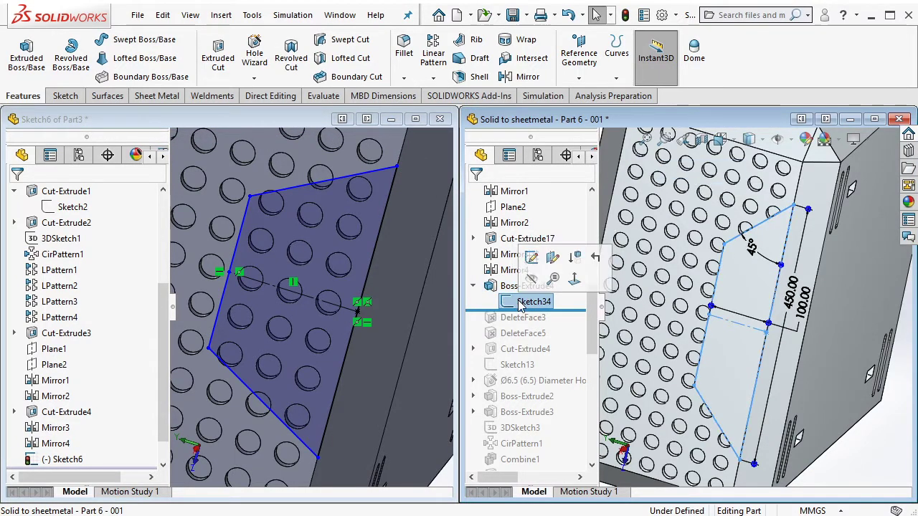
scroll(405, 244, "up", 2)
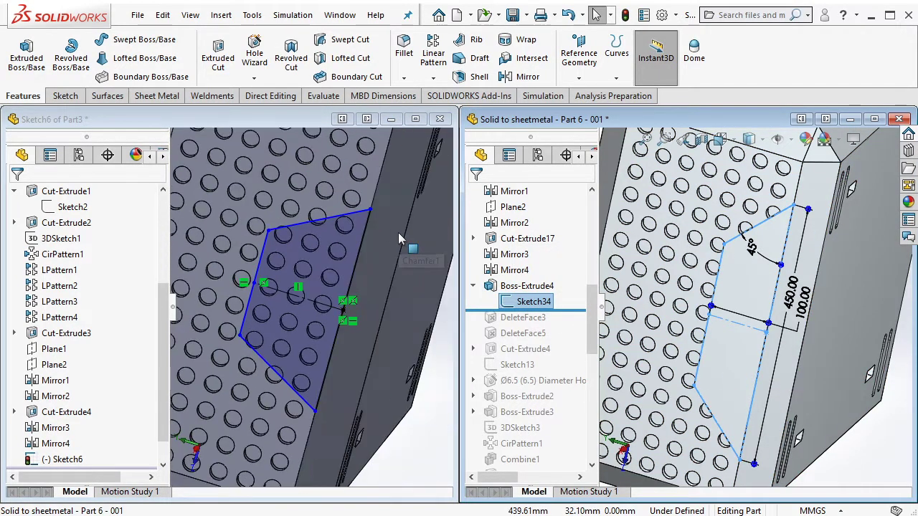
scroll(405, 244, "up", 2)
left_click(287, 124)
Dimension the right edge 450 and the lower edge 100
left_click(70, 96)
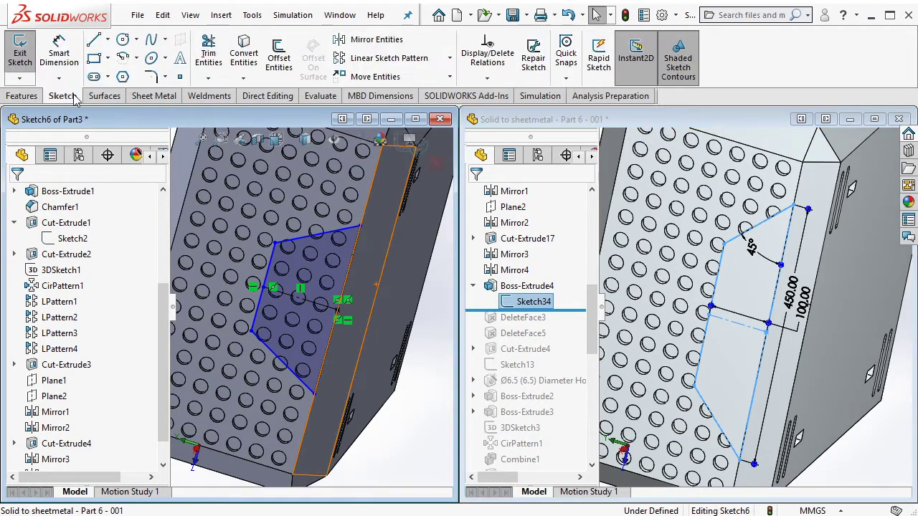
left_click(59, 50)
left_click(342, 298)
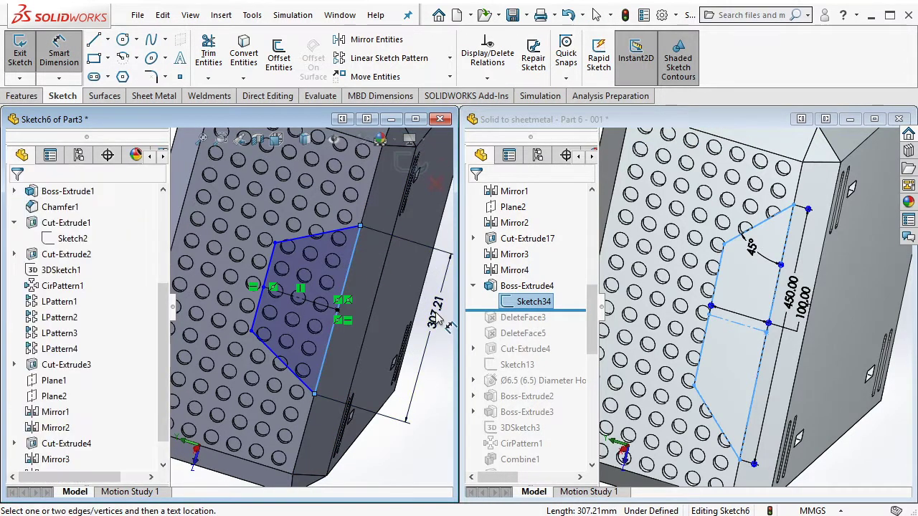
left_click(439, 318)
type("450")
key("Return")
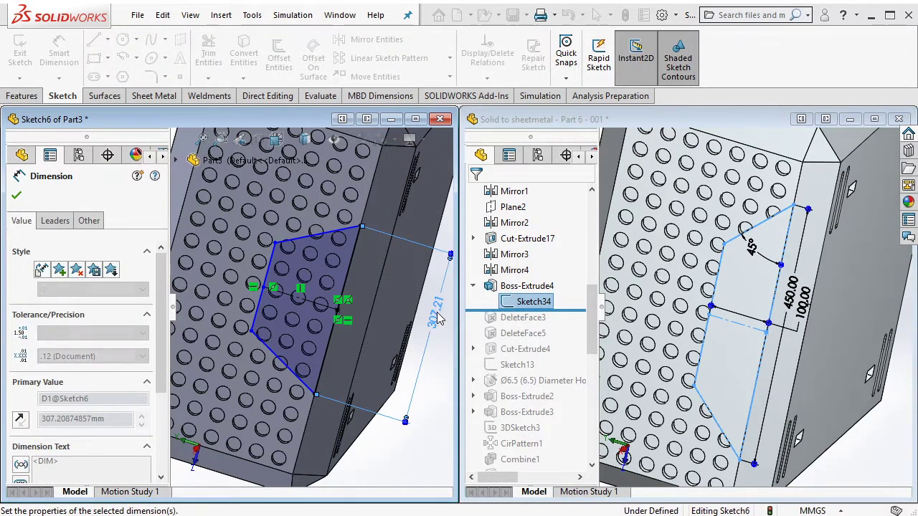
left_click(319, 312)
left_click(398, 427)
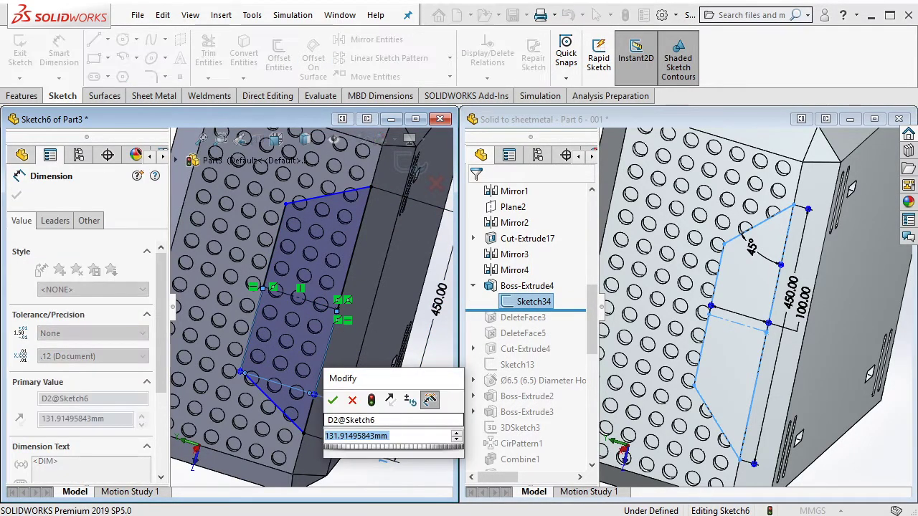
type("100")
key("Return")
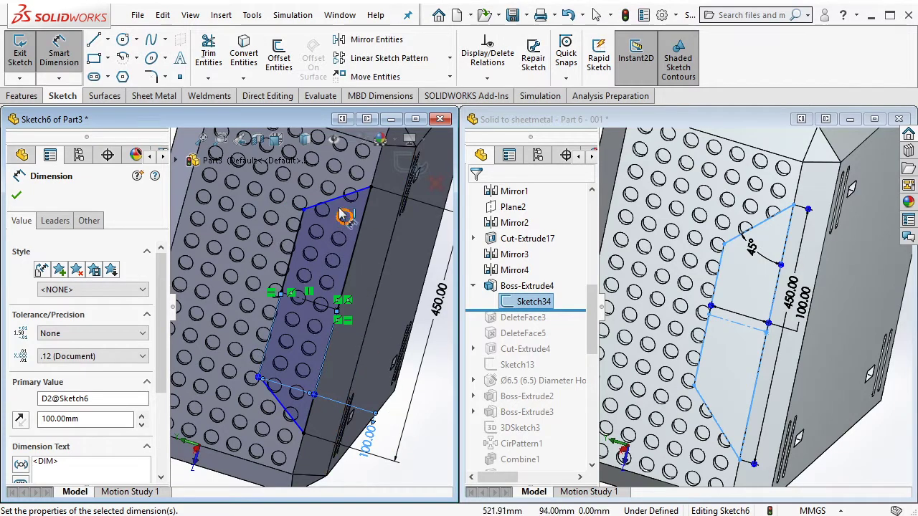
Dimension the slanted corner angle at 45°
left_click(342, 203)
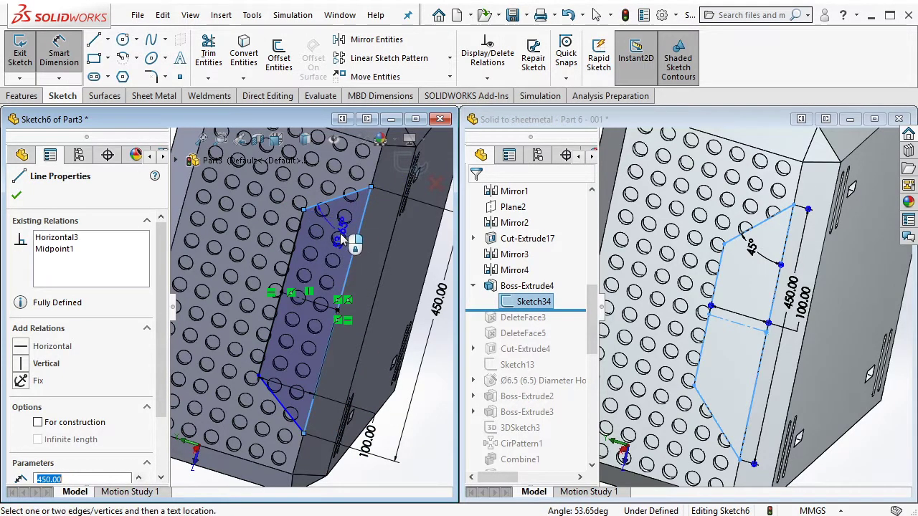
left_click(332, 242)
type("4")
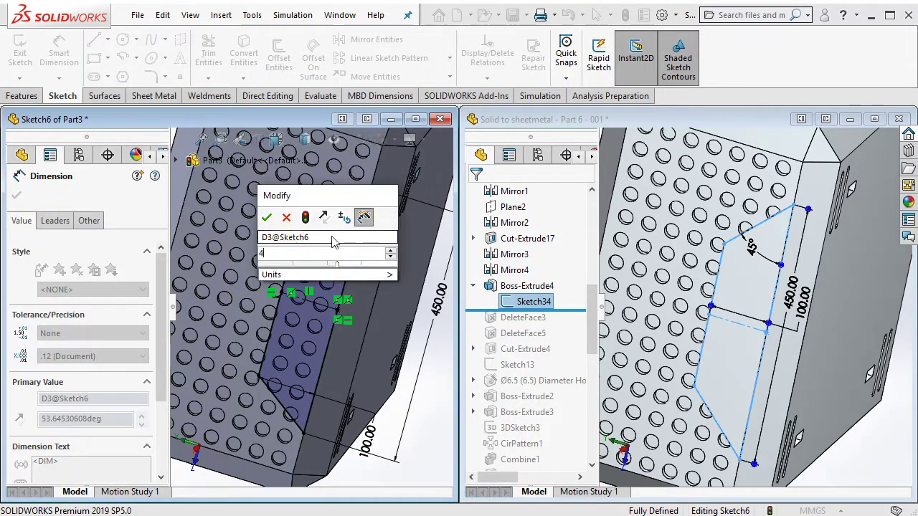
key("Return")
key("Return")
key("Escape")
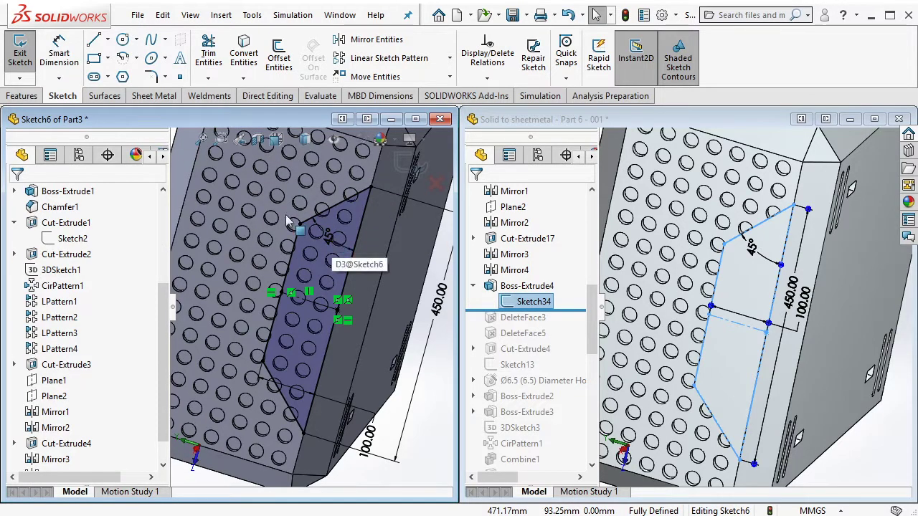
left_click(21, 95)
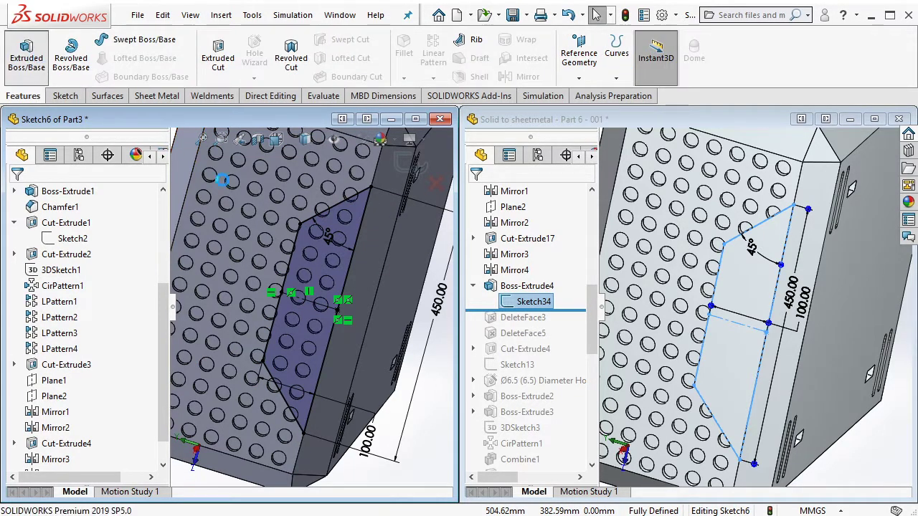
Extrude Sketch6 10 mm Blind in the reversed direction as Boss-Extrude1
left_click(26, 56)
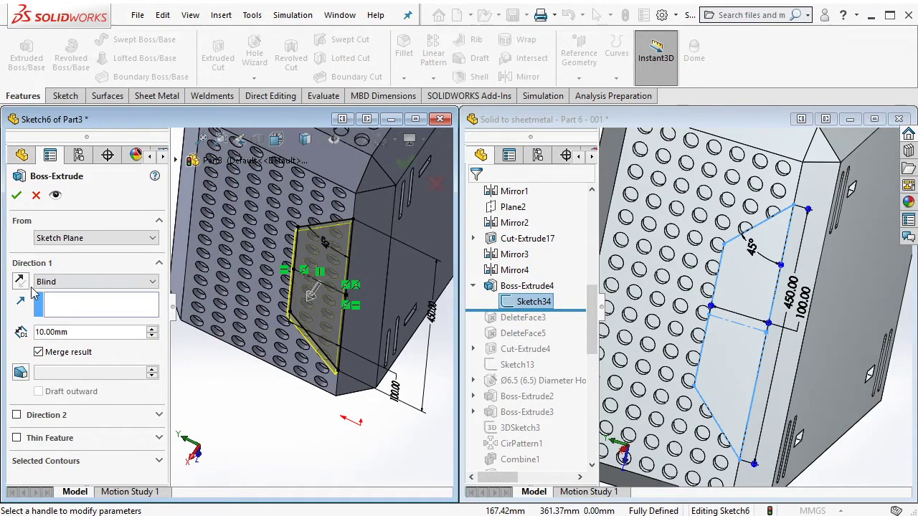
left_click(20, 281)
left_click(17, 197)
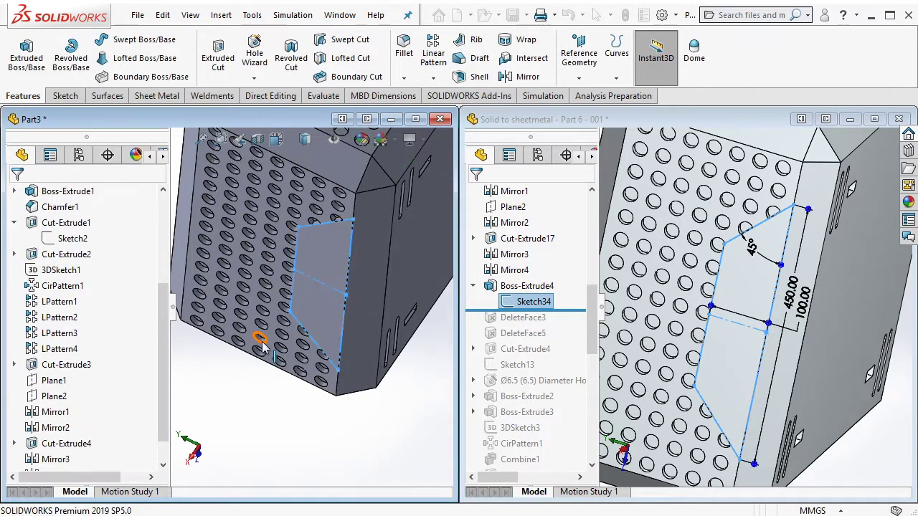
scroll(354, 292, "down", 3)
scroll(352, 258, "down", 3)
scroll(351, 228, "down", 2)
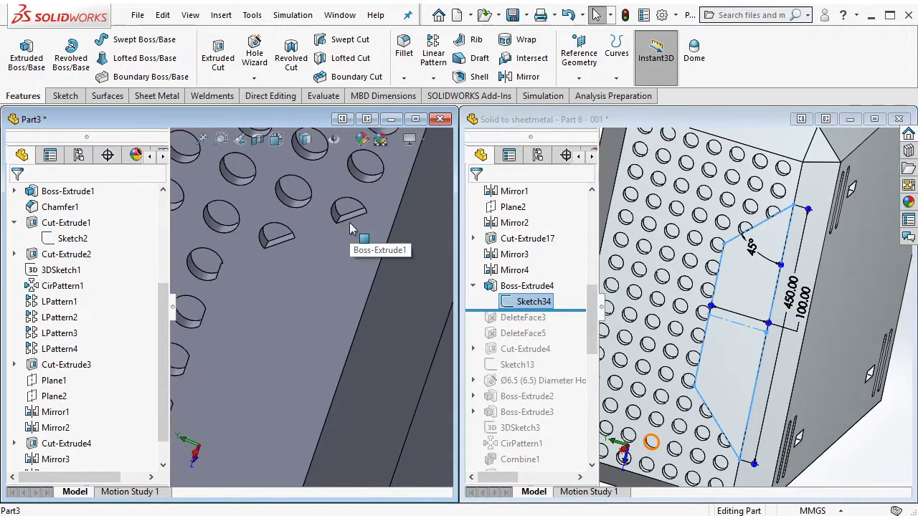
left_click(282, 99)
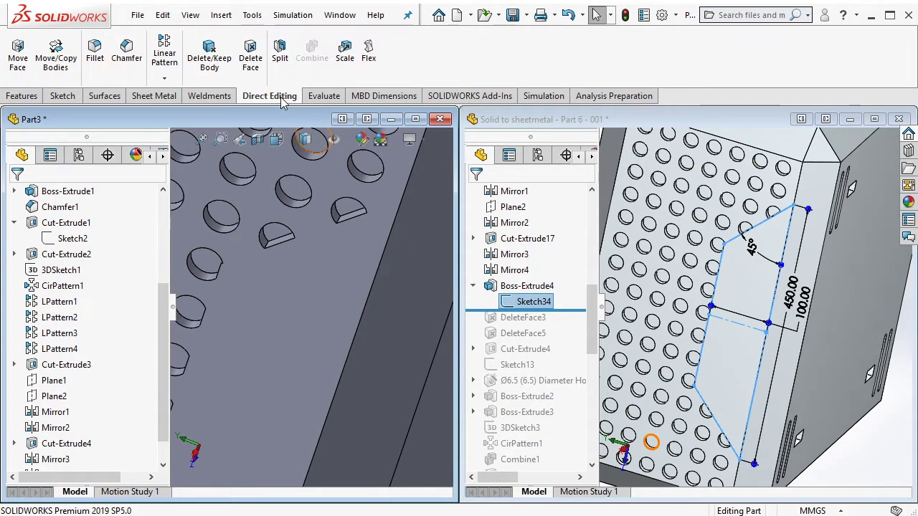
Start a Delete and Patch face deletion and select the first cut-off half-hole faces
left_click(259, 72)
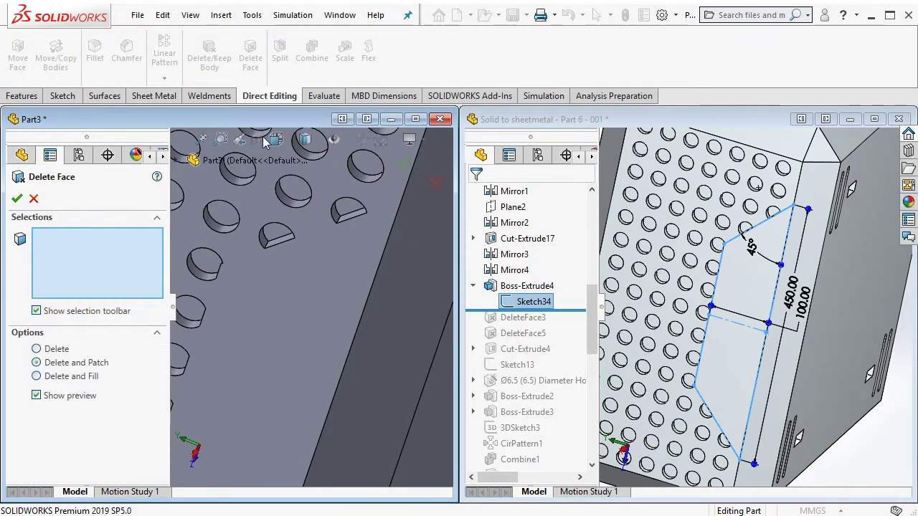
scroll(268, 321, "down", 3)
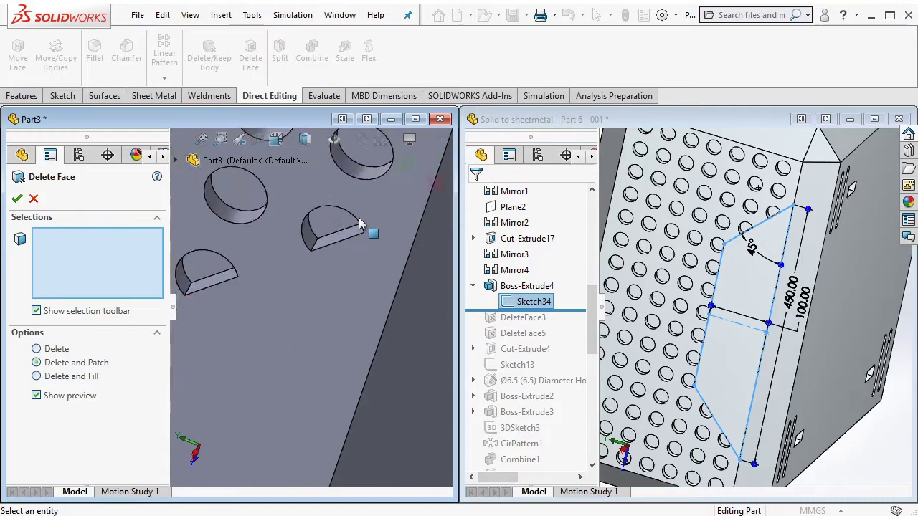
left_click(332, 248)
left_click(228, 307)
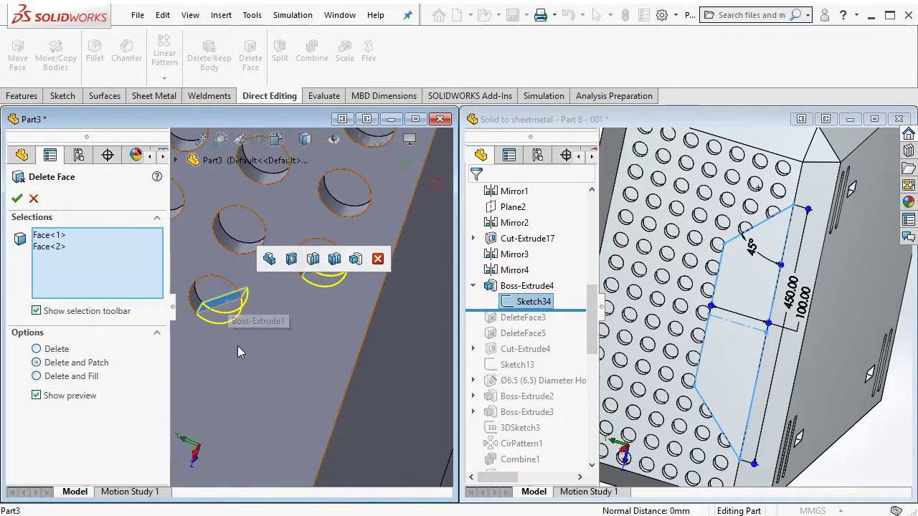
scroll(271, 311, "down", 3)
scroll(270, 311, "down", 3)
scroll(287, 273, "down", 2)
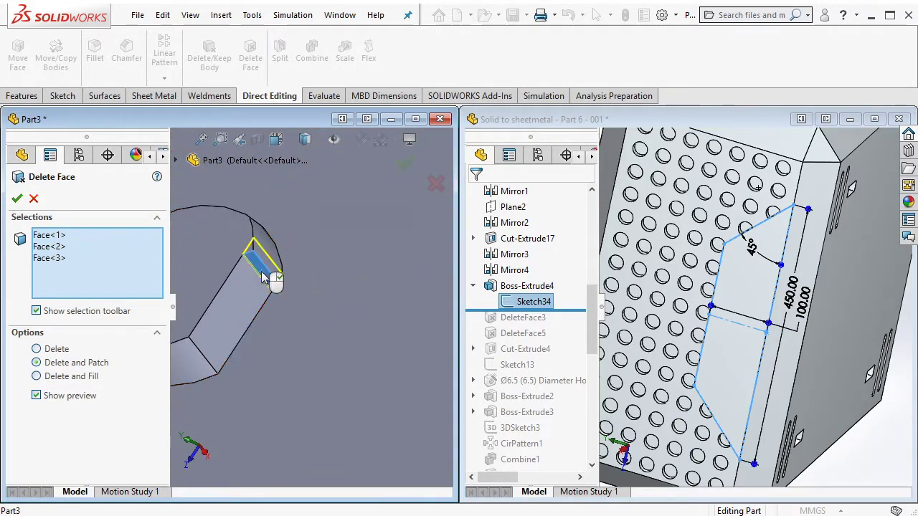
left_click(262, 279)
scroll(263, 278, "up", 3)
mouse_move(330, 345)
middle_mouse_down("ctrl")
mouse_move(364, 262)
mouse_move(359, 279)
middle_mouse_up("ctrl")
left_click(268, 328)
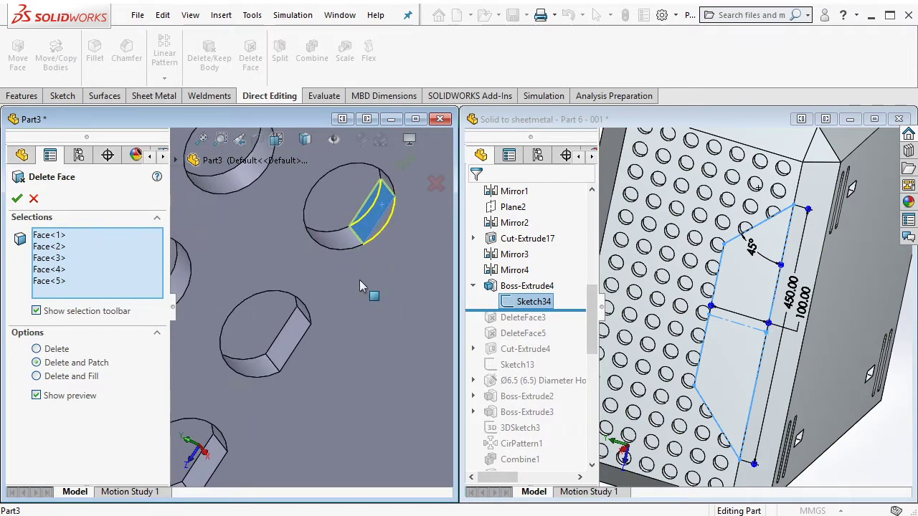
left_click(298, 358)
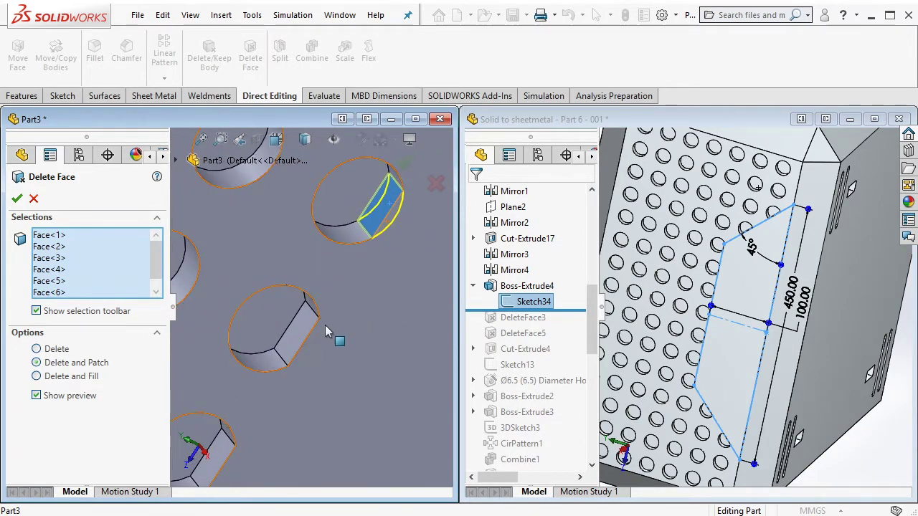
Add the remaining edge half-hole faces and apply the patch
scroll(312, 333, "up", 3)
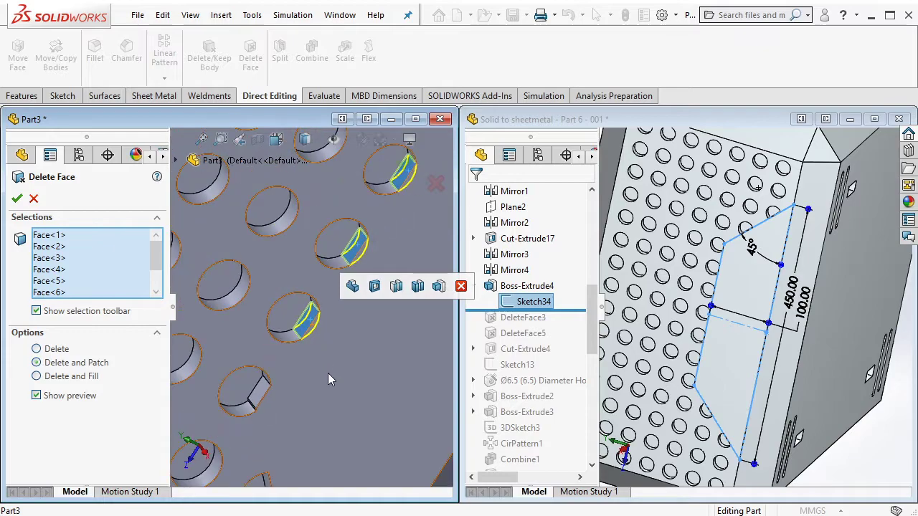
middle_click_drag(327, 373, 319, 283, "ctrl")
scroll(317, 283, "down", 3)
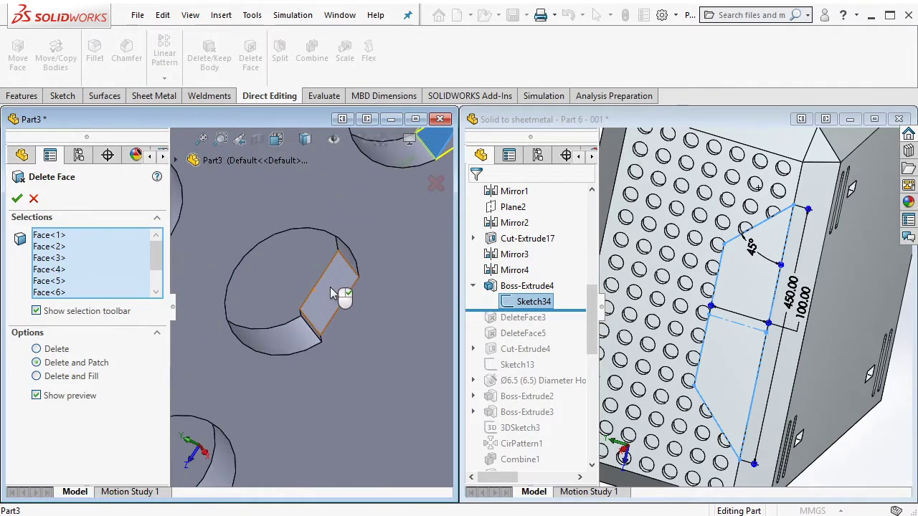
scroll(344, 294, "down", 2)
scroll(359, 309, "down", 2)
left_click(318, 328)
scroll(319, 329, "up", 3)
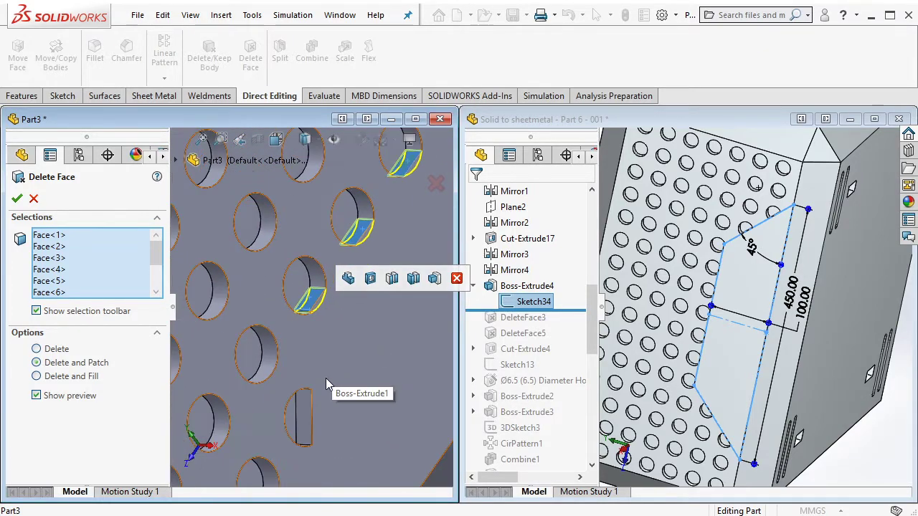
scroll(315, 393, "up", 1)
left_click(314, 393)
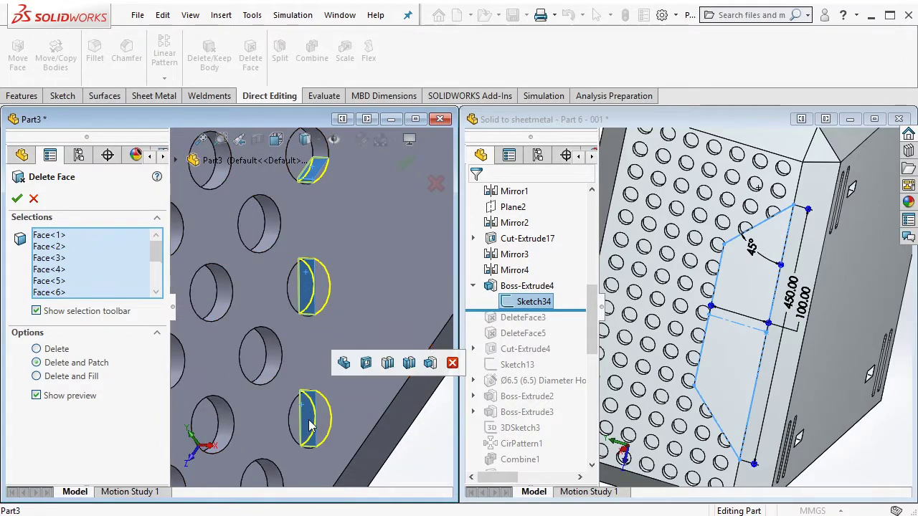
scroll(319, 387, "up", 4)
scroll(347, 439, "down", 2)
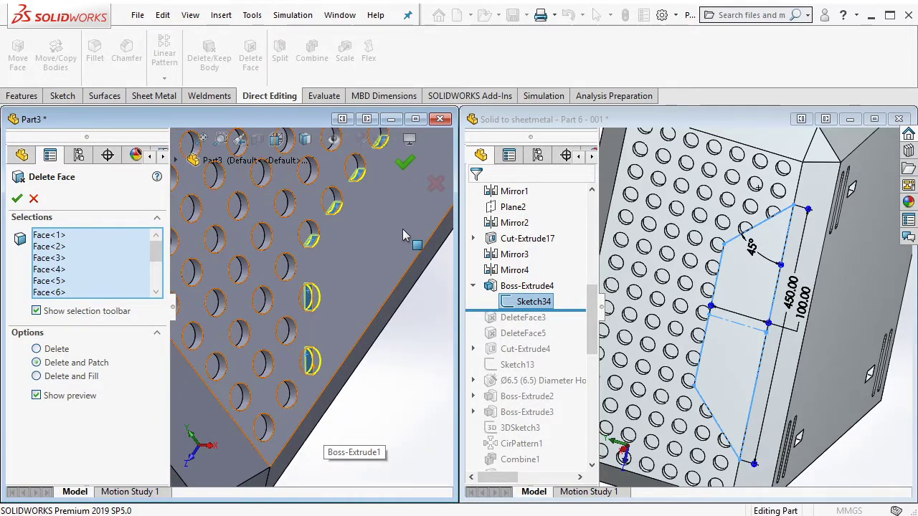
key("Return")
scroll(368, 202, "up", 5)
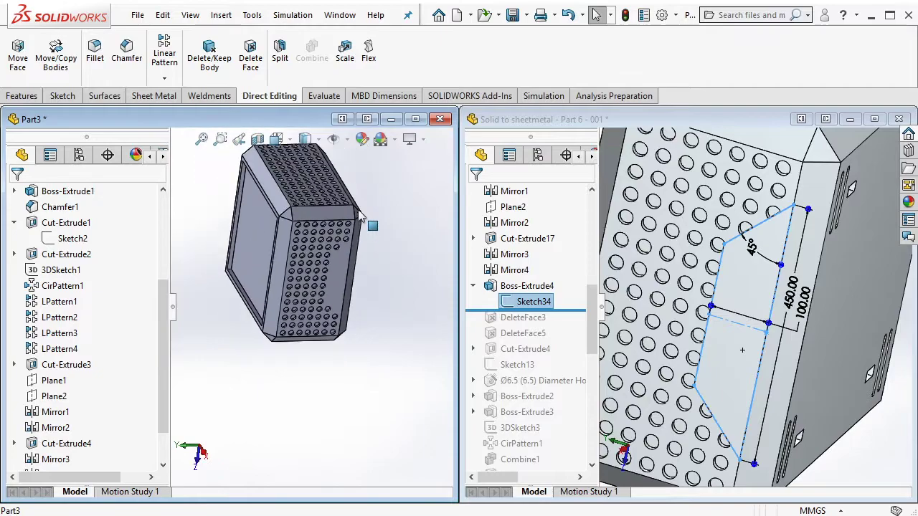
scroll(360, 217, "down", 2)
In the reference part, roll the feature history forward past DeleteFace5 and hide Sketch34
left_click(882, 471)
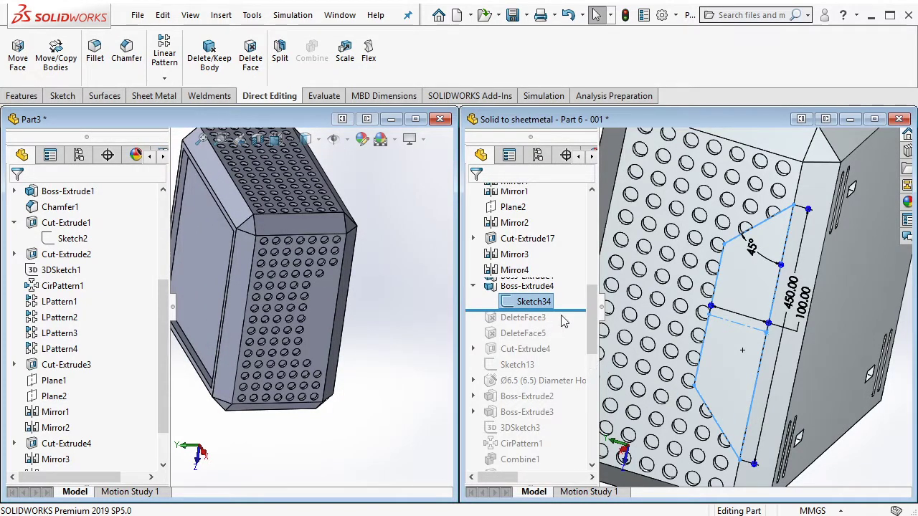
left_click_drag(565, 313, 557, 336)
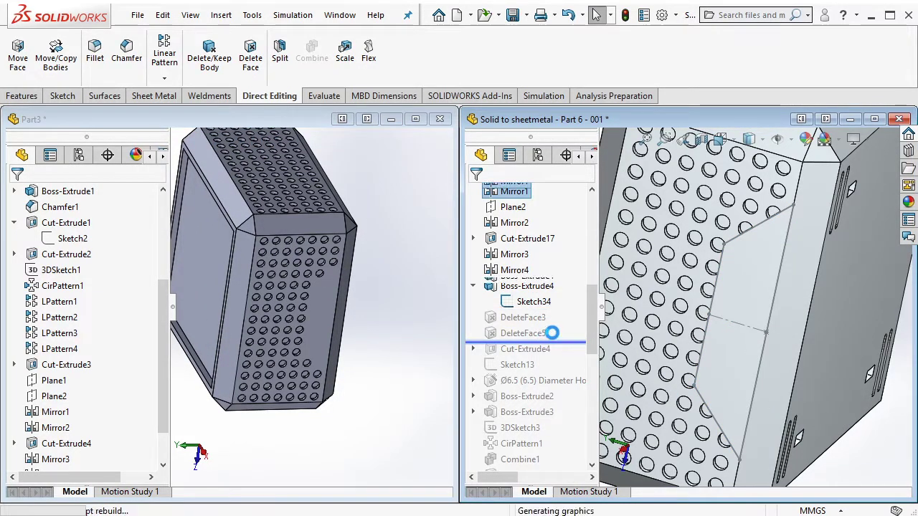
left_click(532, 302)
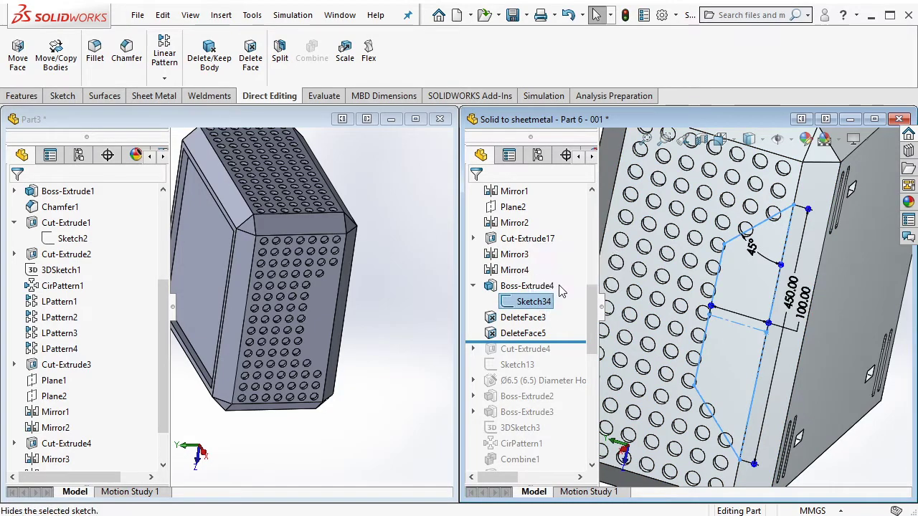
left_click(562, 289)
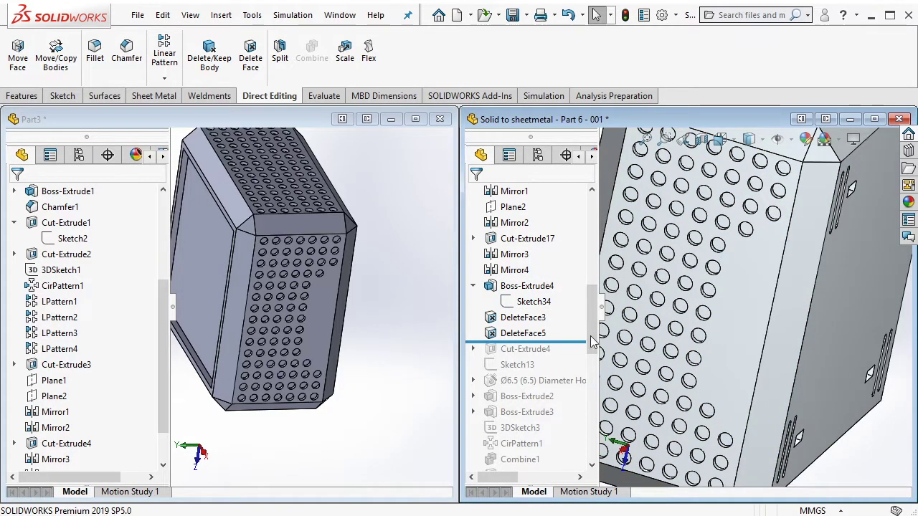
Show the reference's Cut-Extrude4 Ø220 octagonal cut, then turn Part3 to its plain side face
left_click(552, 349)
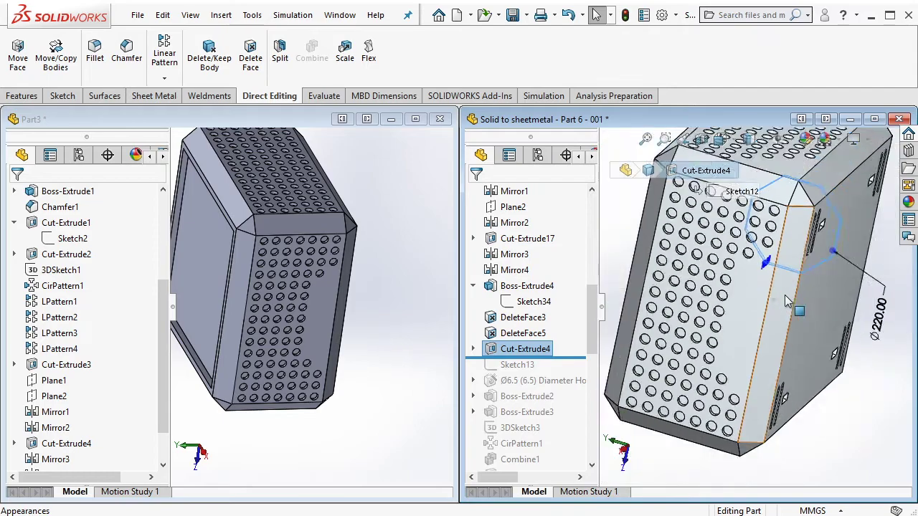
middle_click_drag(726, 224, 700, 319)
scroll(703, 293, "down", 5)
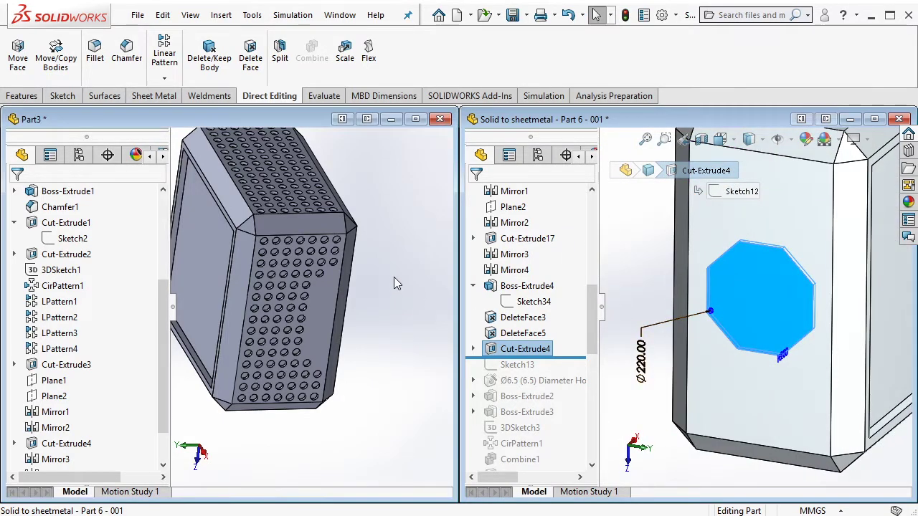
mouse_move(374, 259)
middle_mouse_down()
mouse_move(216, 264)
mouse_move(432, 348)
middle_mouse_up()
scroll(325, 325, "down", 3)
Start a sketch on Part3's side face with an edge-to-edge centerline
left_click(326, 325)
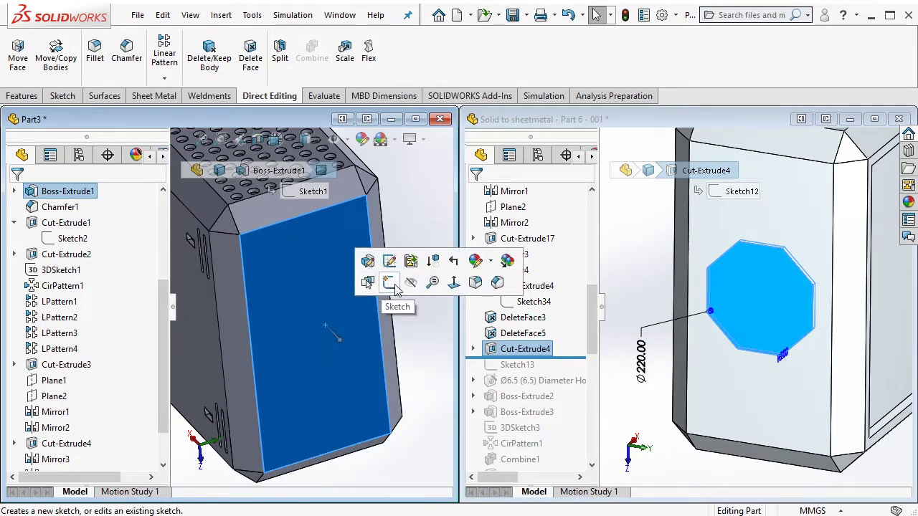
left_click(386, 283)
left_click(108, 40)
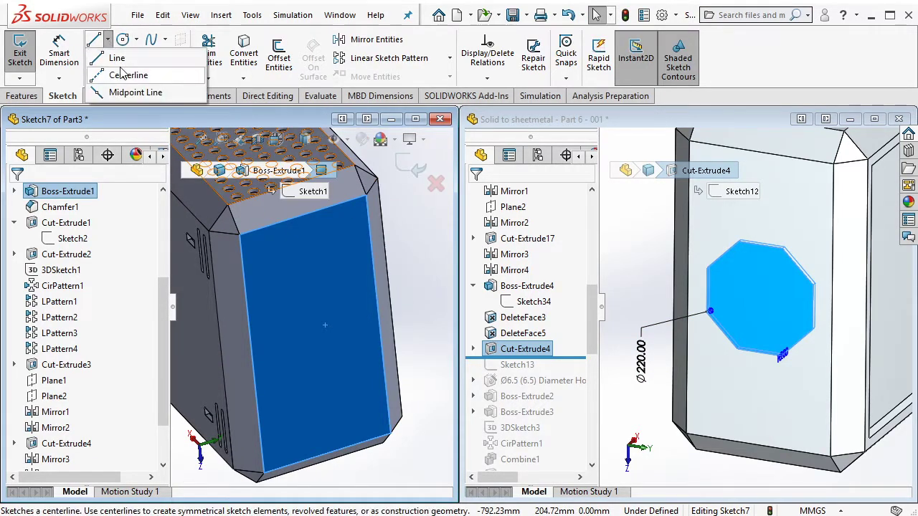
left_click(129, 74)
left_click(249, 347)
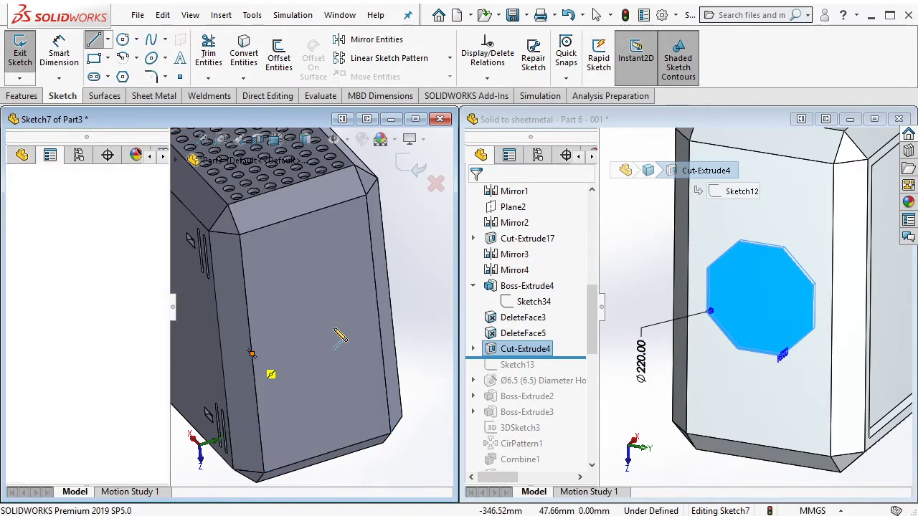
left_click(375, 304)
key("Escape")
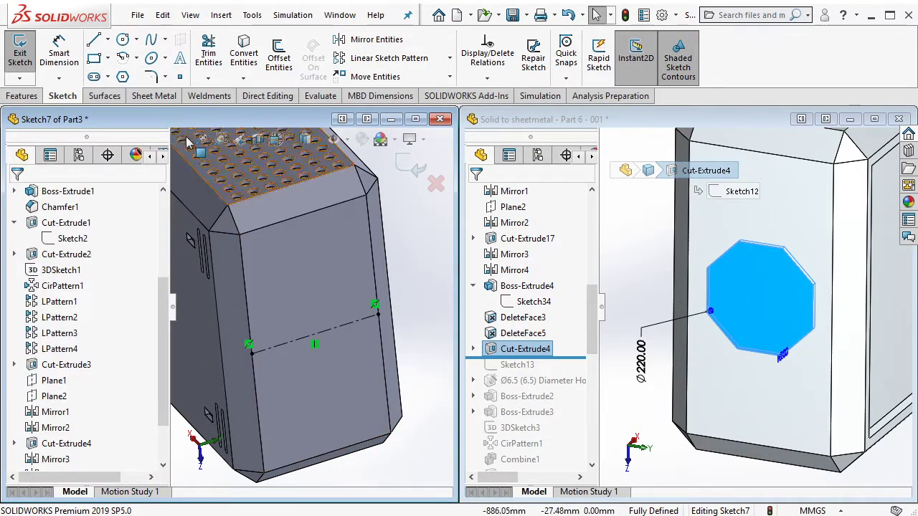
Draw an octagon centred on the centerline midpoint, with its top edge parallel to the model edge
left_click(122, 76)
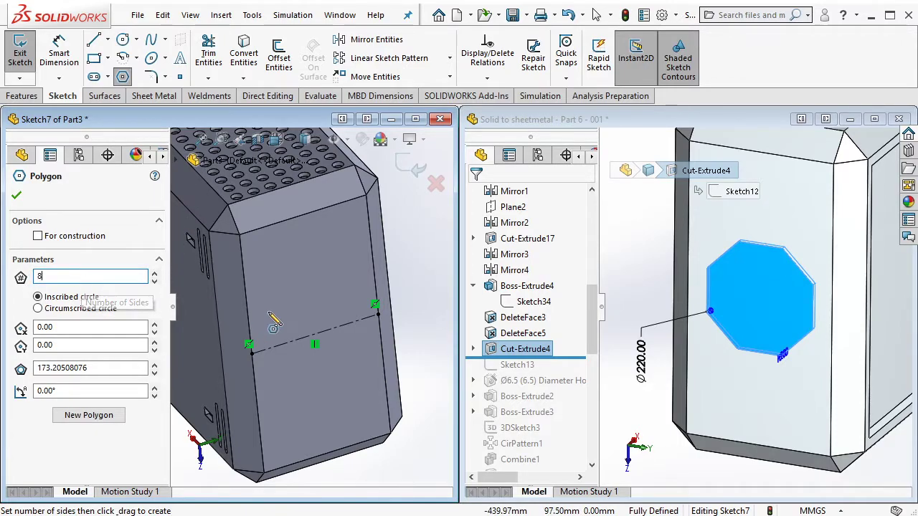
left_click_drag(316, 335, 337, 281)
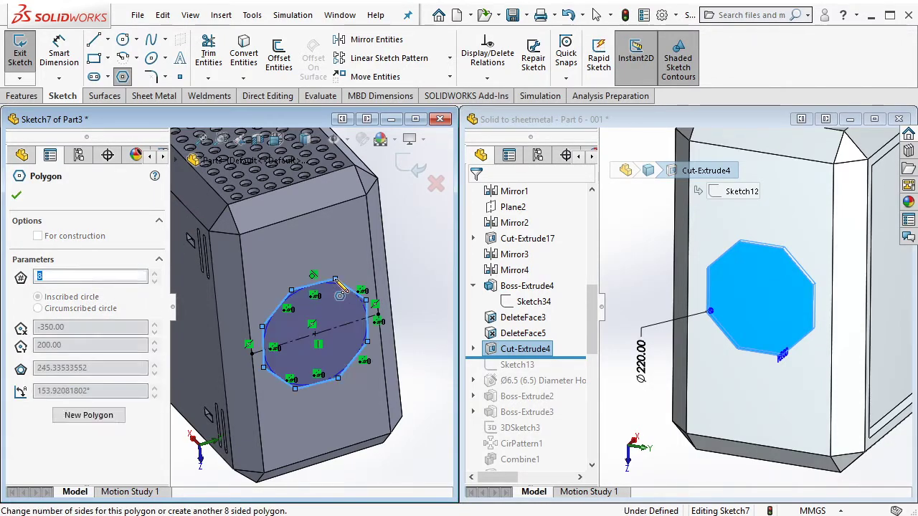
key("Escape")
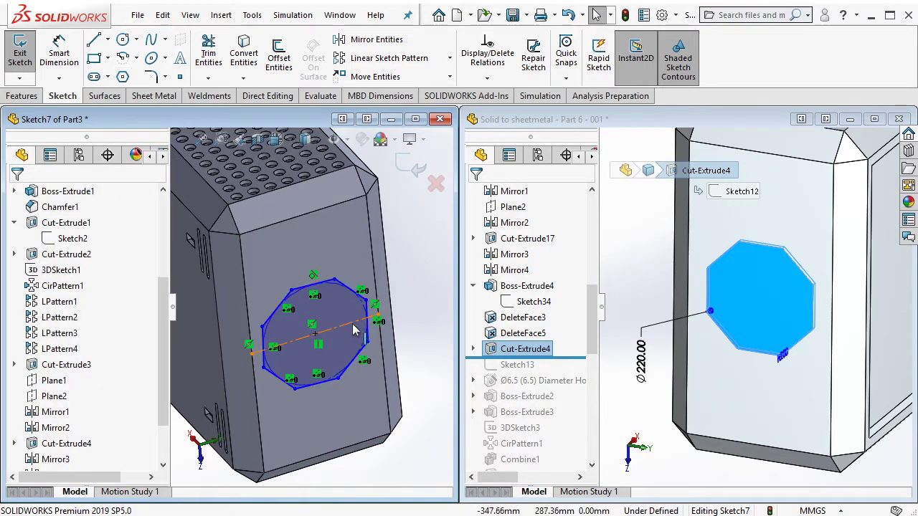
left_click(327, 285)
left_click(380, 230, "ctrl")
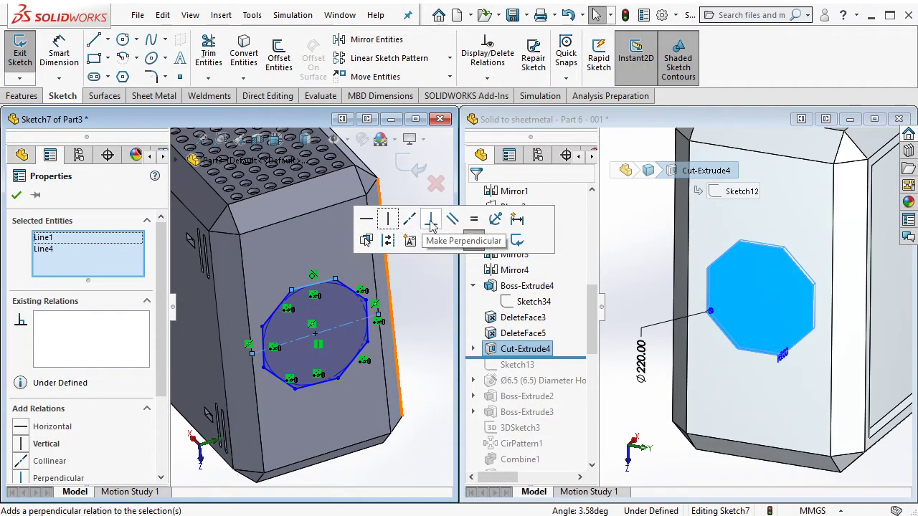
left_click(451, 215)
Dimension the octagon to a 220 mm diameter and start an Extruded Cut from it
key("d")
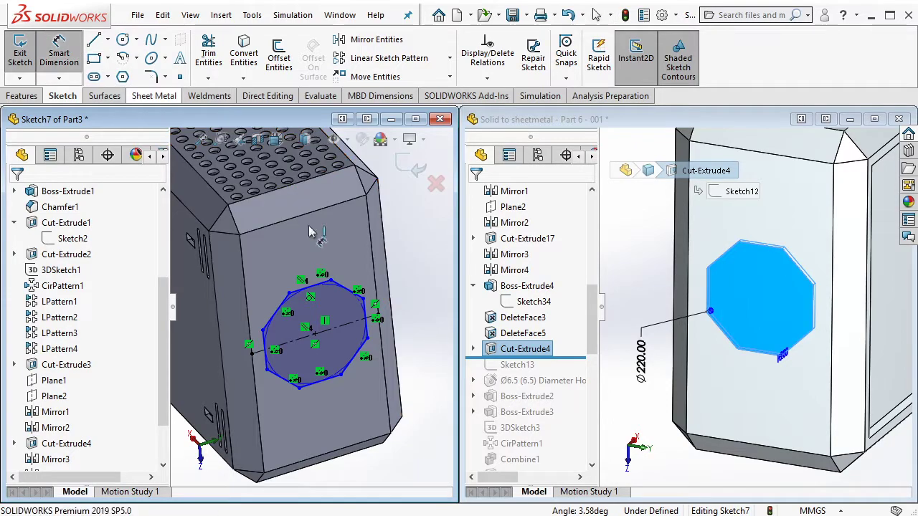
left_click(350, 293)
left_click(418, 245)
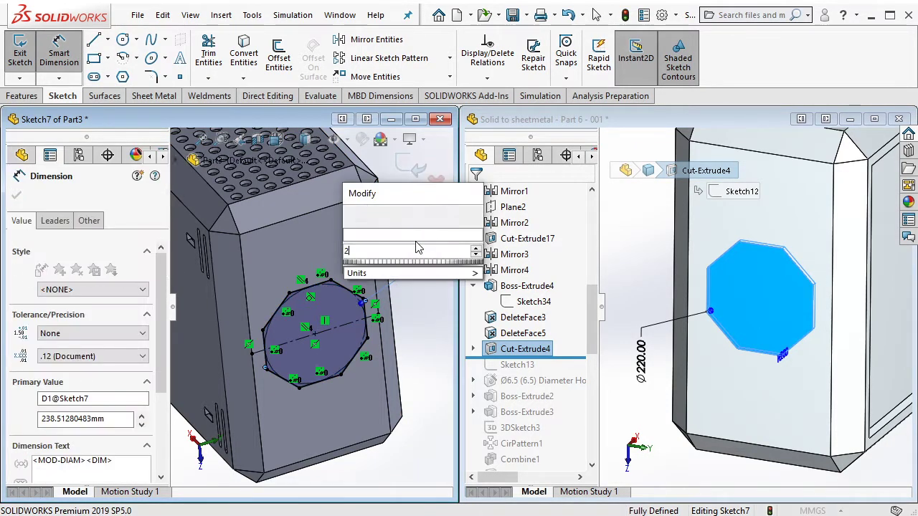
type("220")
key("Return")
key("Escape")
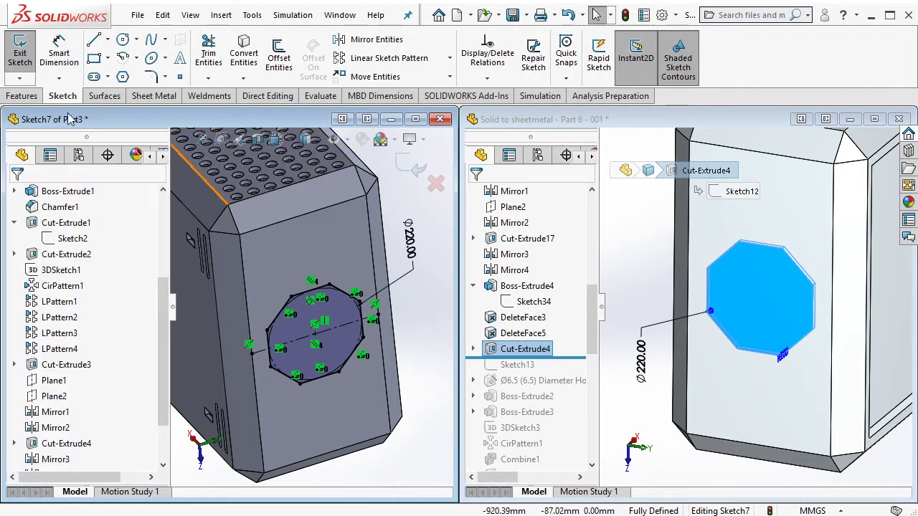
left_click(15, 97)
left_click(231, 64)
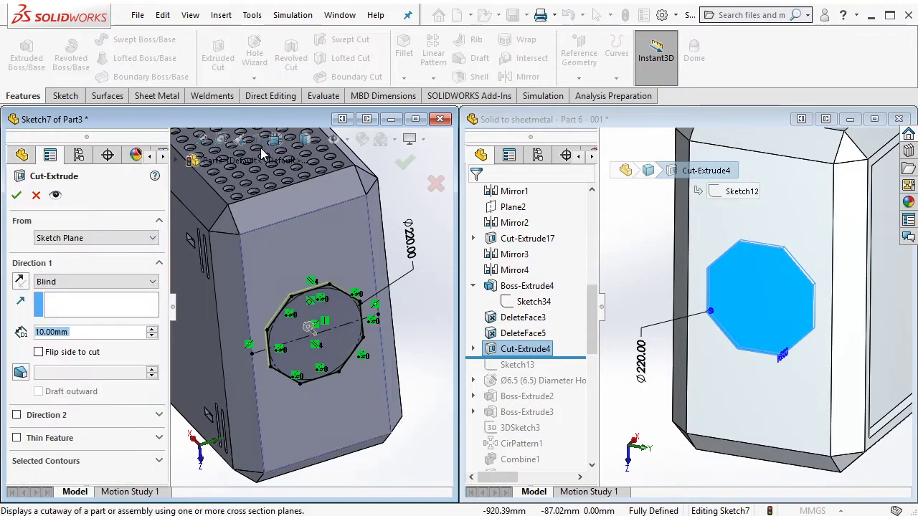
Finish the 10 mm octagonal cut and roll the reference part forward past Cut-Extrude4
key("Return")
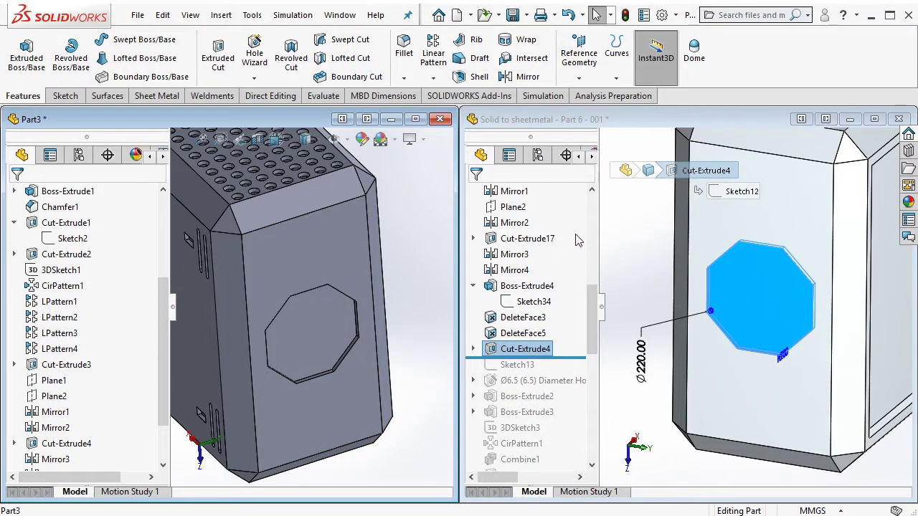
mouse_move(555, 362)
left_mouse_down()
mouse_move(565, 357)
mouse_move(550, 372)
mouse_move(553, 390)
left_mouse_up()
left_click(523, 366)
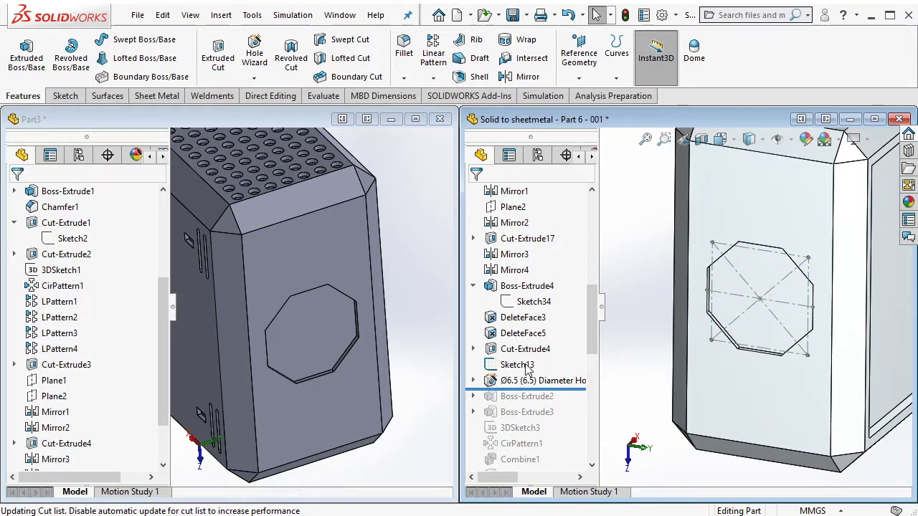
Display the reference's Sketch13 octagon construction and select Part3's front panel face
left_click(522, 365)
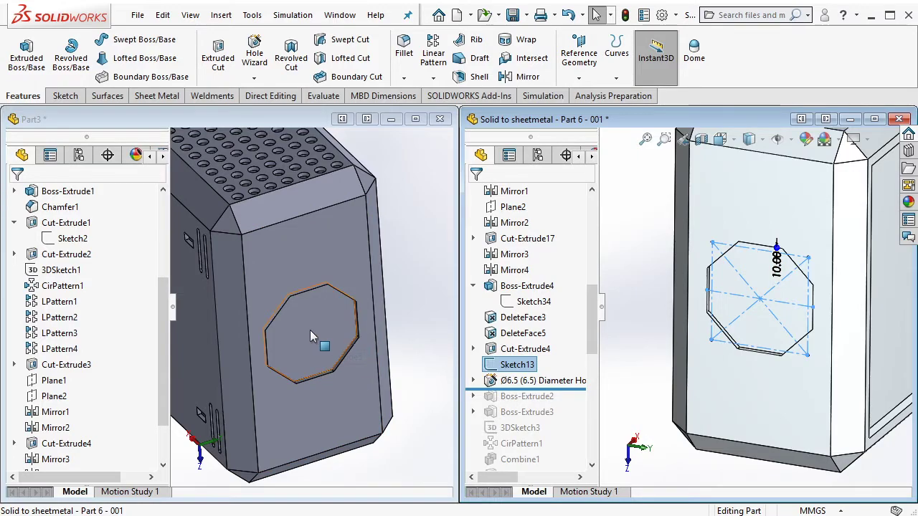
left_click(285, 301)
left_click(328, 280)
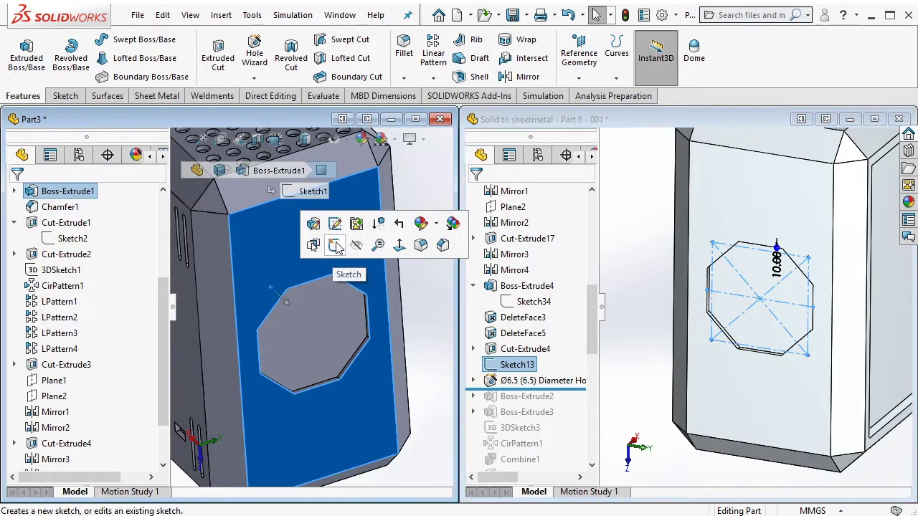
Start a sketch on the front panel with a vertical centerline through the octagon
left_click(335, 246)
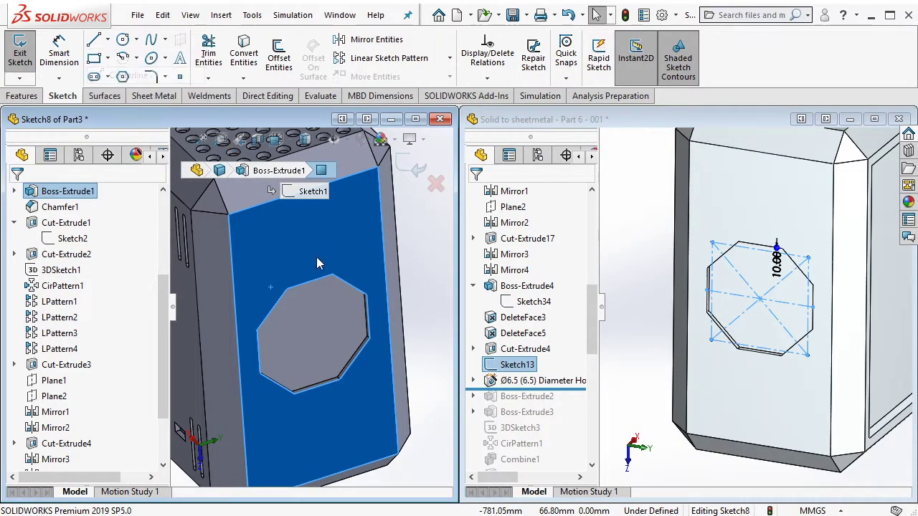
key("l")
left_click_drag(309, 280, 318, 386)
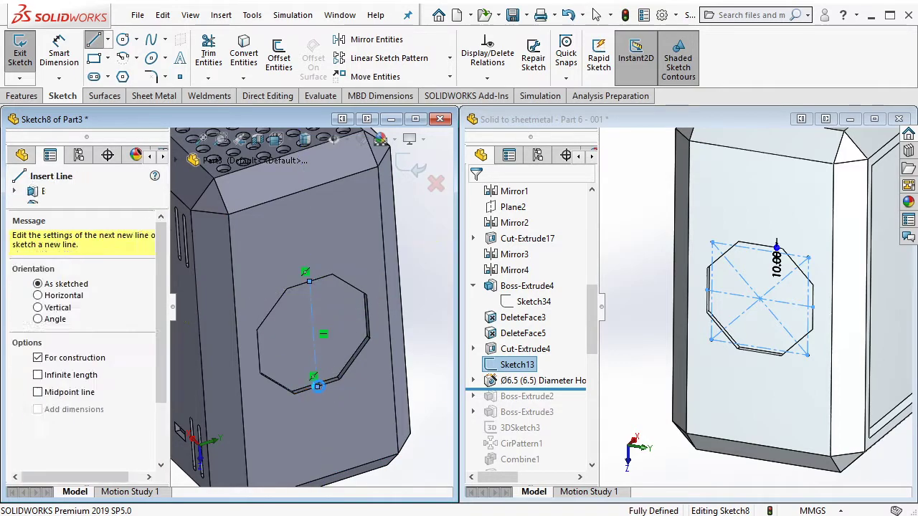
key("Escape")
Draw a centre rectangle on the centerline and make its edges equal to form a square
left_click(107, 58)
left_click(133, 86)
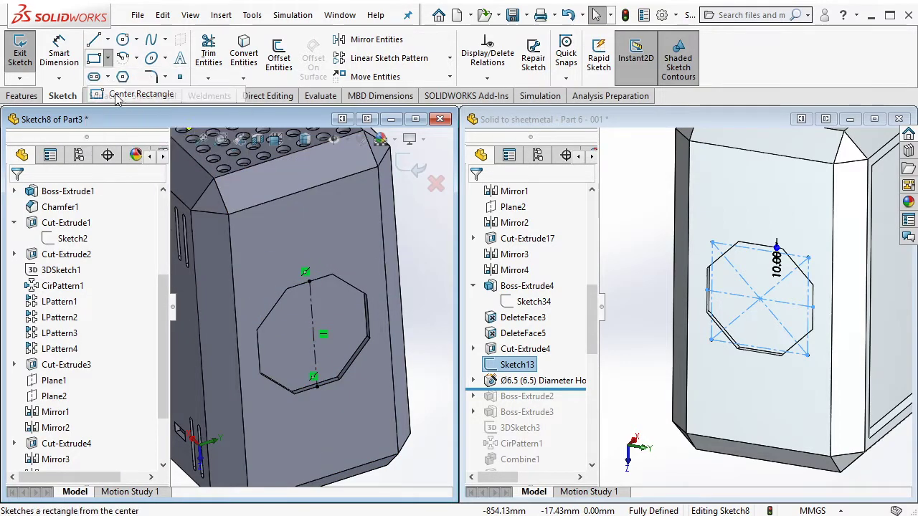
left_click(313, 335)
left_click(364, 283)
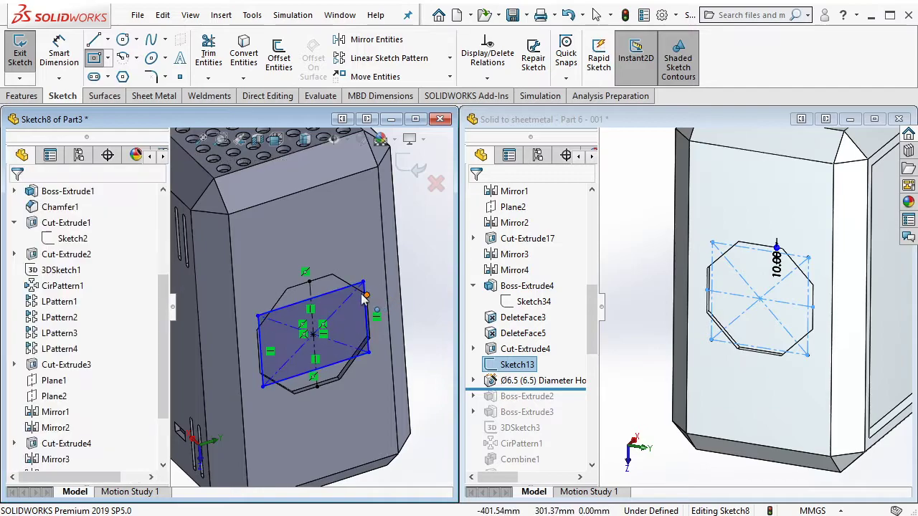
left_click(348, 290)
left_click(365, 314, "ctrl")
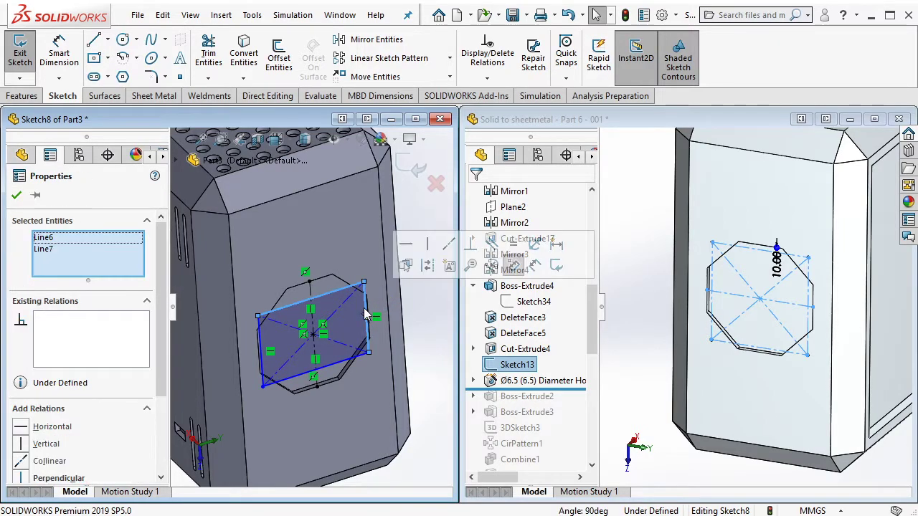
left_click(511, 244)
key("Escape")
Dimension the square's top edge 10 mm from the octagon
scroll(352, 290, "down", 5)
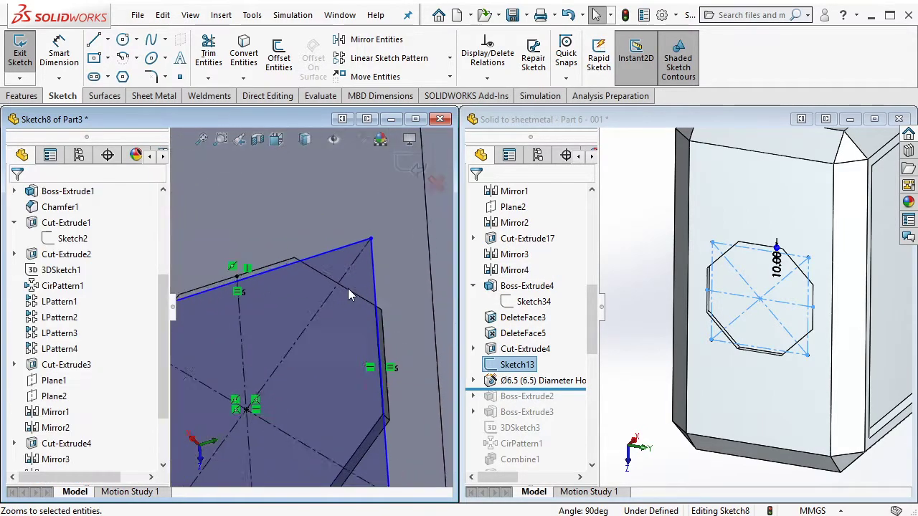
left_click(256, 263)
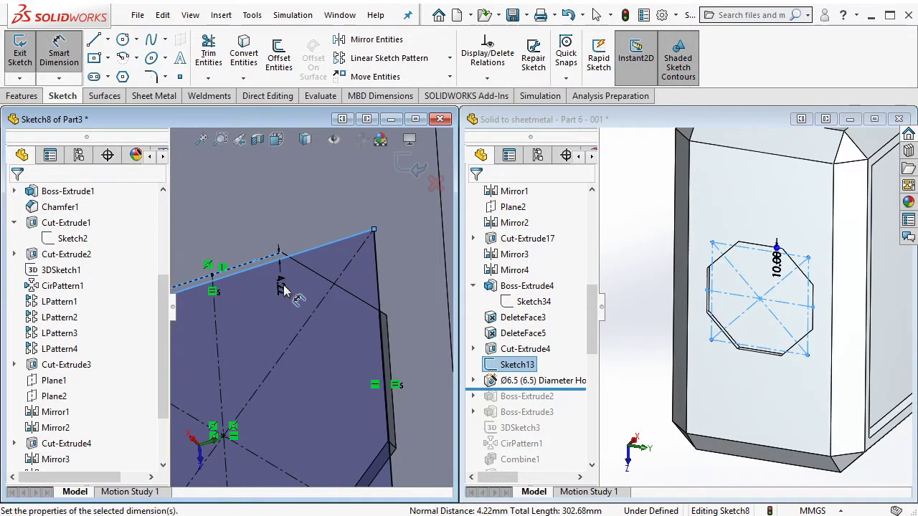
left_click(285, 286)
type("10")
key("Return")
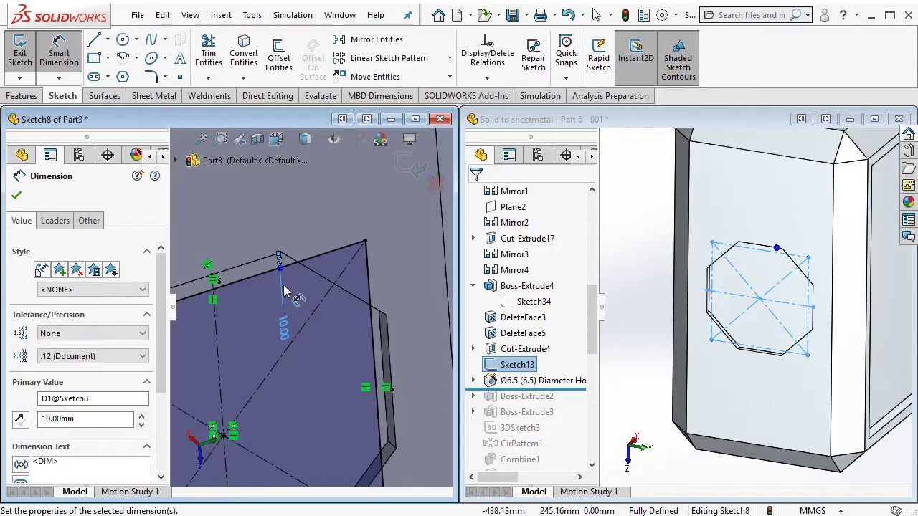
key("Escape")
scroll(291, 315, "up", 2)
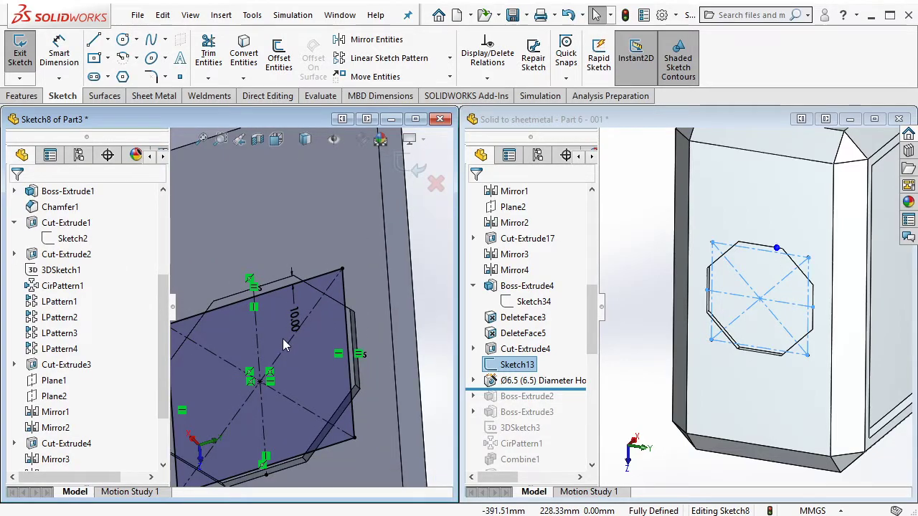
Exit the square sketch and set up a Drill sizes hole of Ø6.5, blind 10 mm
left_click(20, 56)
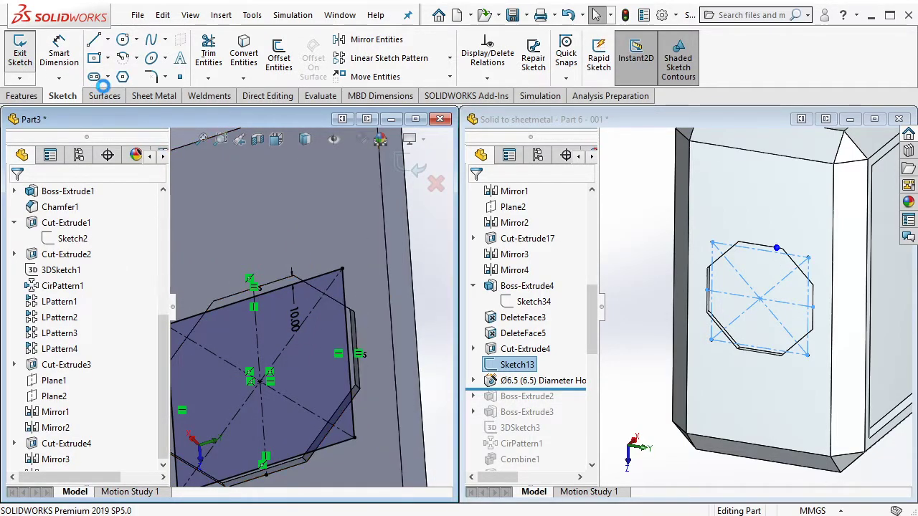
key("Escape")
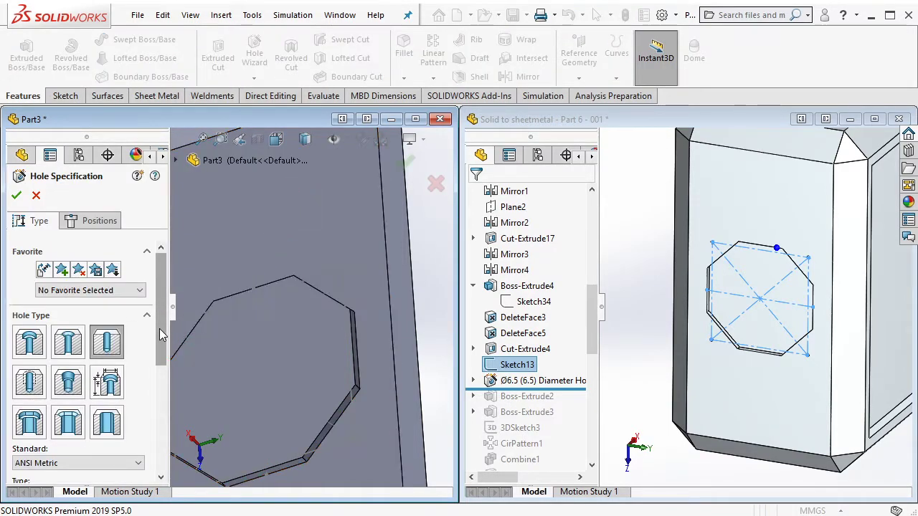
scroll(160, 346, "down", 2)
scroll(160, 347, "down", 3)
scroll(160, 346, "down", 1)
left_click(111, 329)
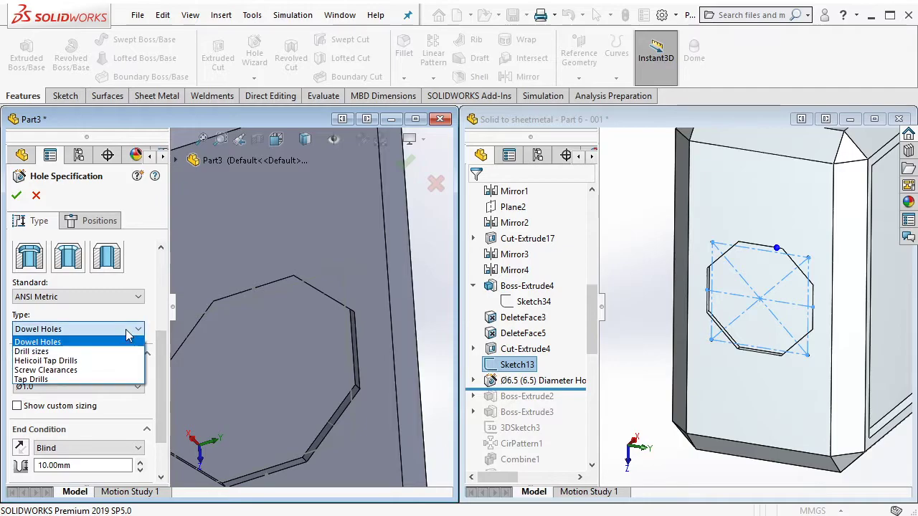
left_click(113, 352)
left_click(139, 386)
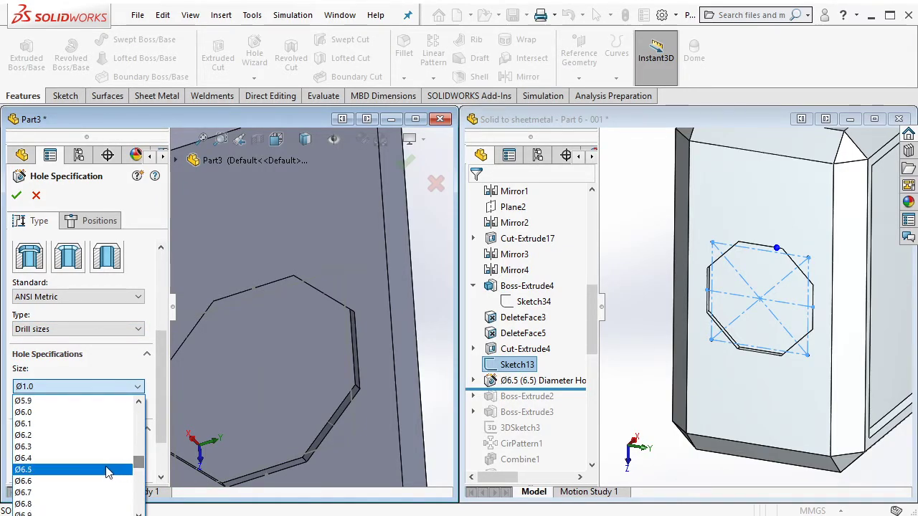
left_click(108, 470)
scroll(159, 470, "down", 2)
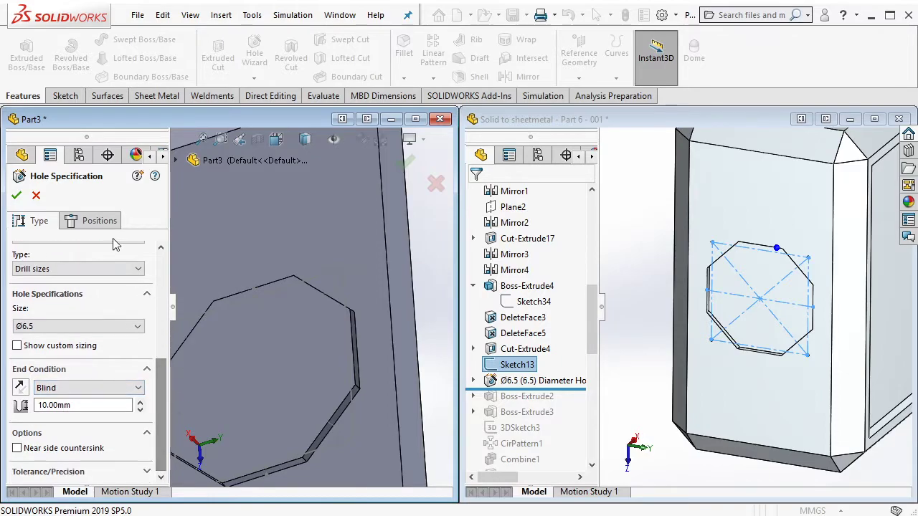
Place the hole points at the square's corners and create the four holes
left_click(93, 221)
left_click(83, 347)
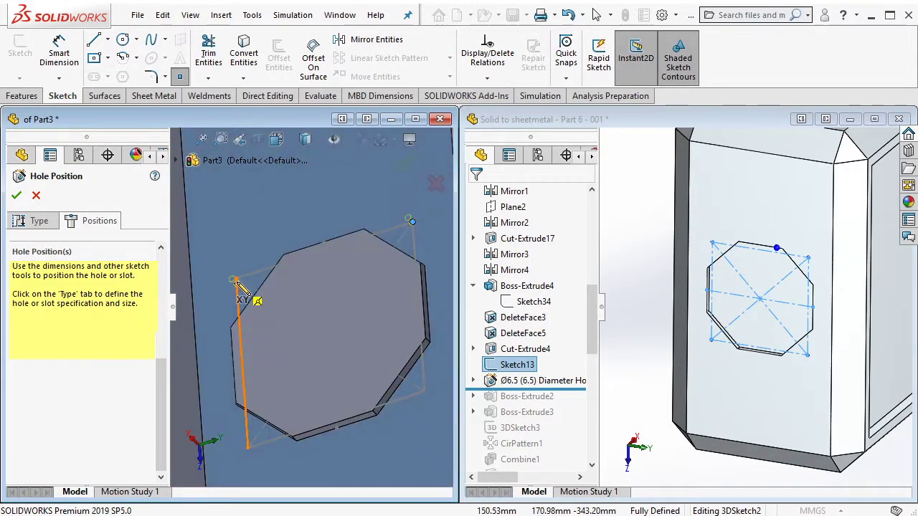
left_click(236, 276)
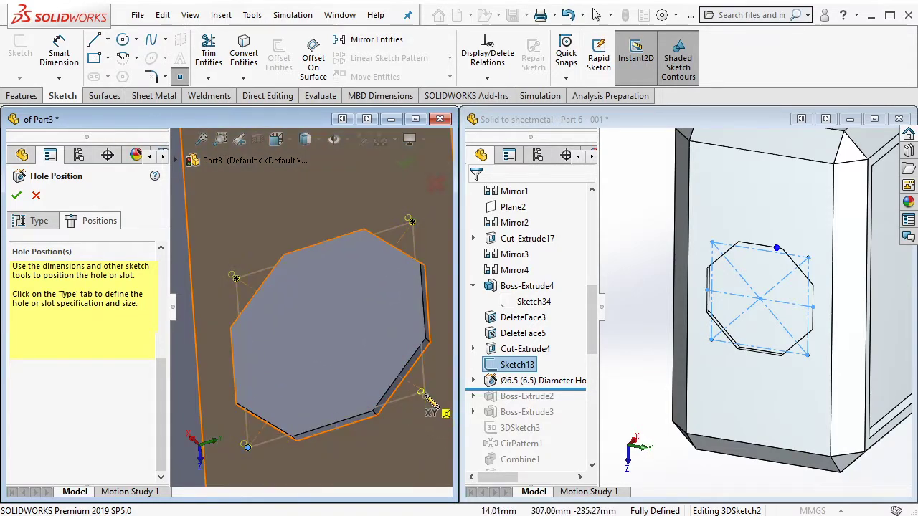
left_click(423, 390)
key("Return")
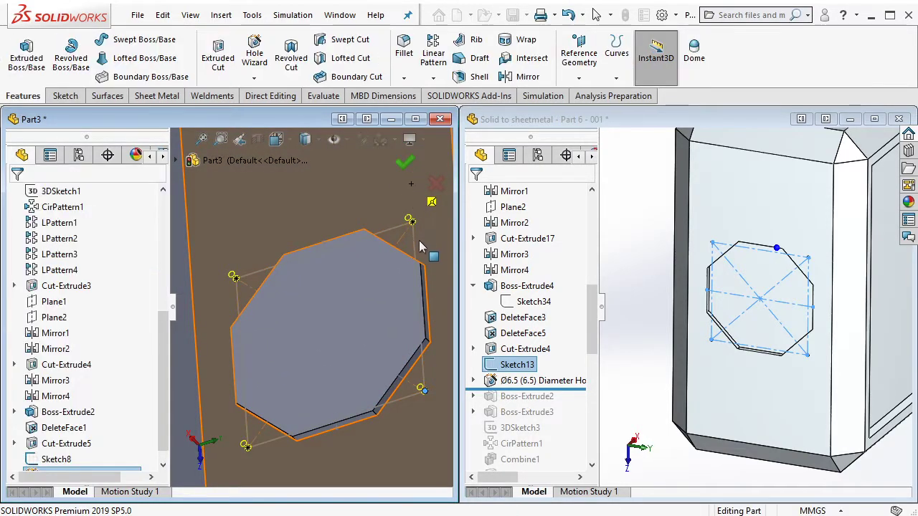
left_click(424, 252)
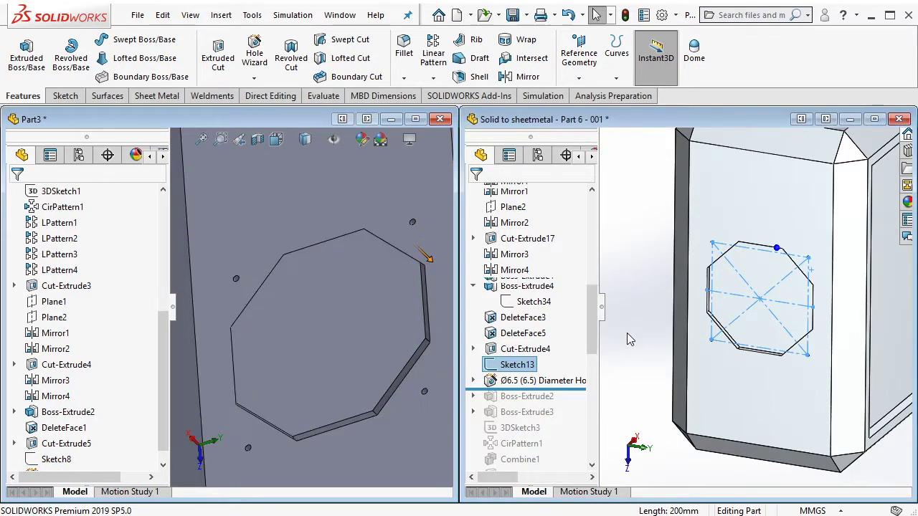
Hide the reference's Sketch13, roll forward to Boss-Extrude2's 70.00 octagonal rings, and pick Part3's recess face
left_click(526, 366)
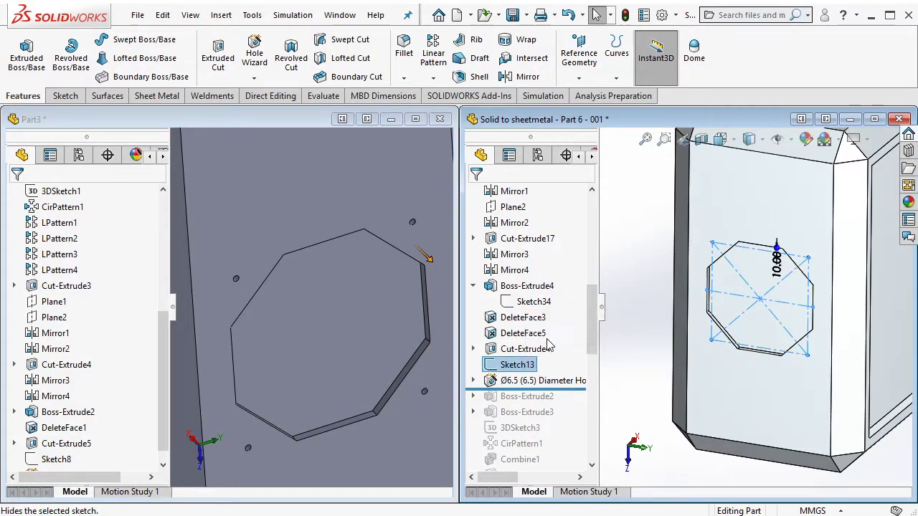
left_click(538, 343)
left_click_drag(566, 388, 549, 398)
left_click(527, 396)
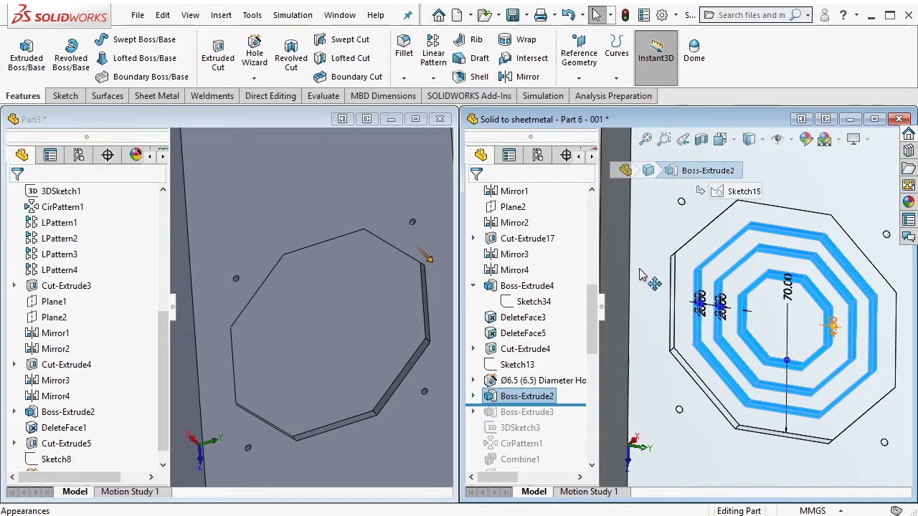
left_click(365, 304)
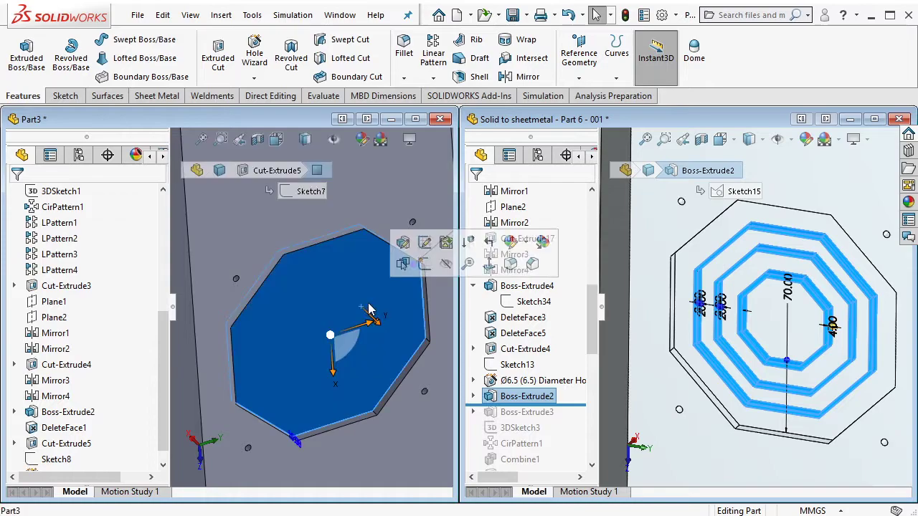
Start a sketch on the recess face with a vertical centerline from top to bottom edge
left_click(428, 262)
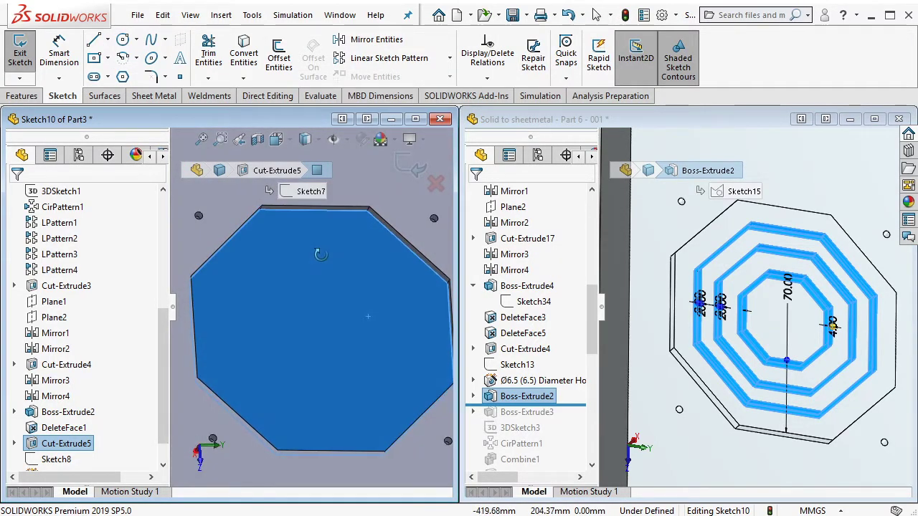
key("Escape")
left_click(102, 39)
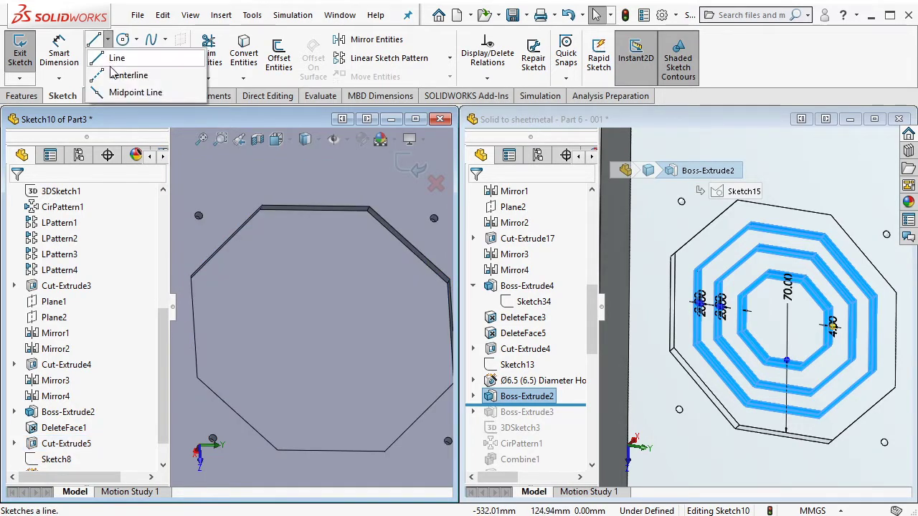
left_click(313, 210)
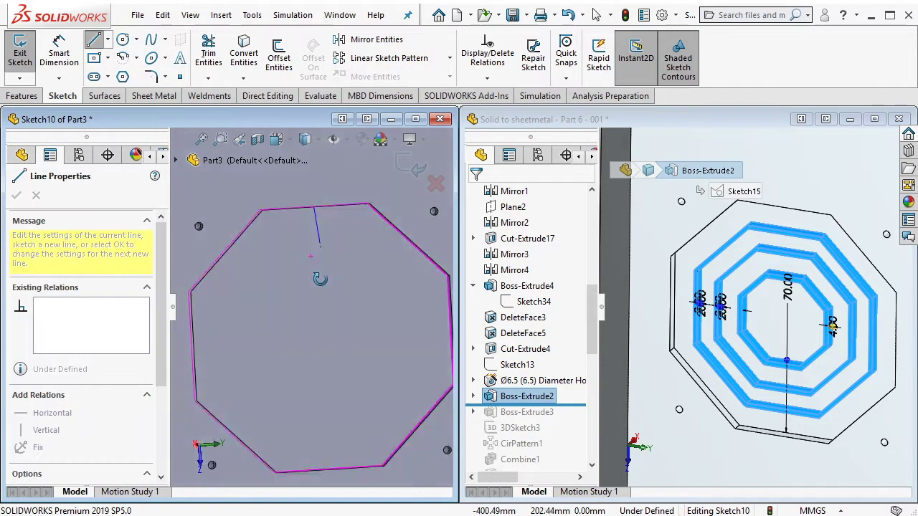
left_click(320, 392)
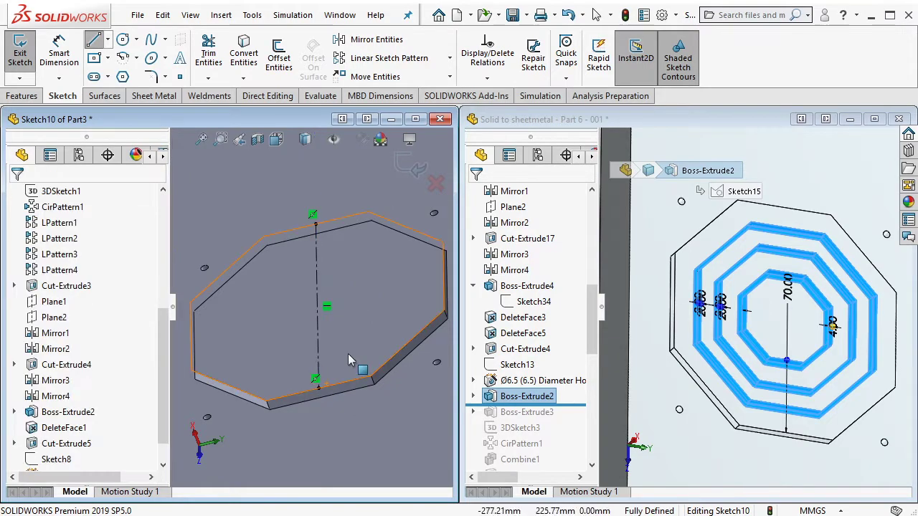
key("Escape")
Draw an eight-sided polygon at the centerline midpoint and make its top edge parallel
left_click(123, 76)
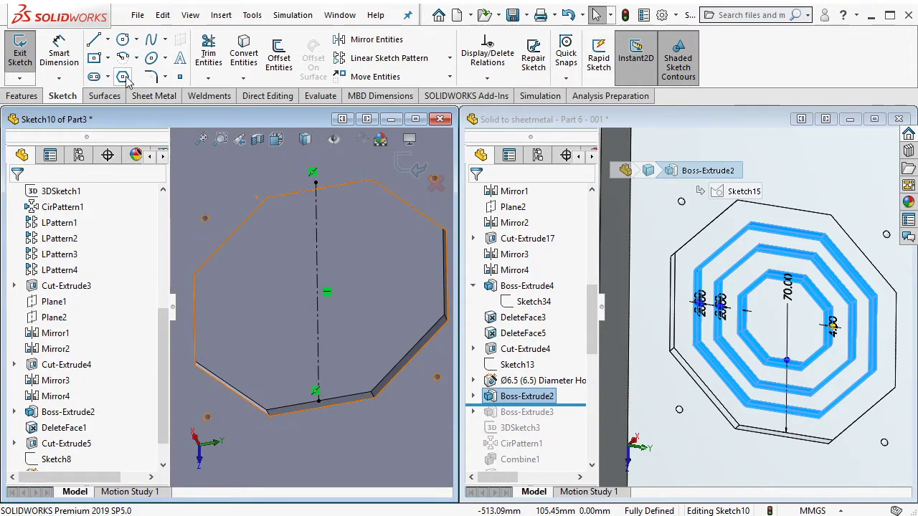
left_click(317, 292)
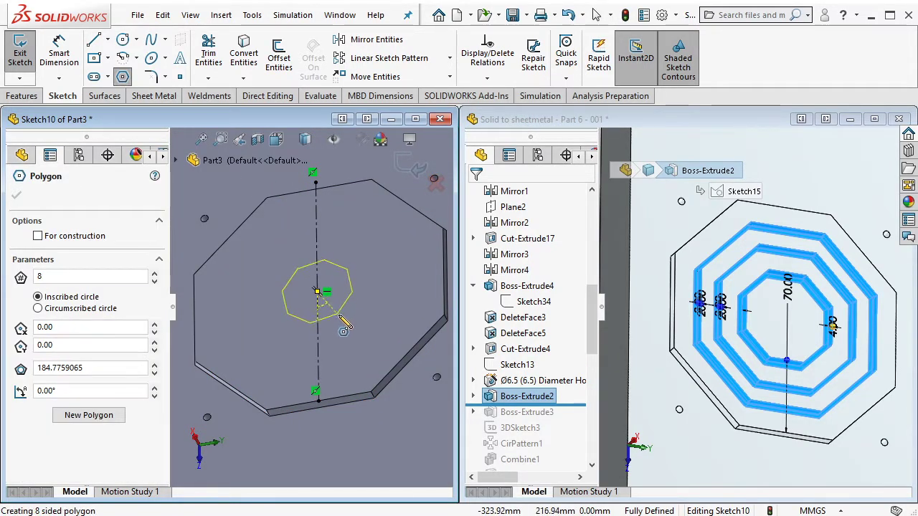
left_click(356, 351)
key("Escape")
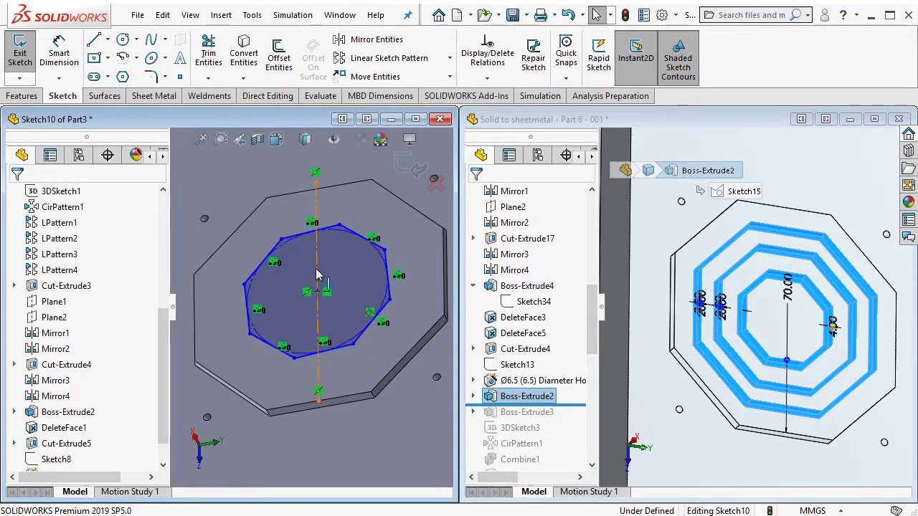
left_click(333, 231)
left_click(433, 221, "ctrl")
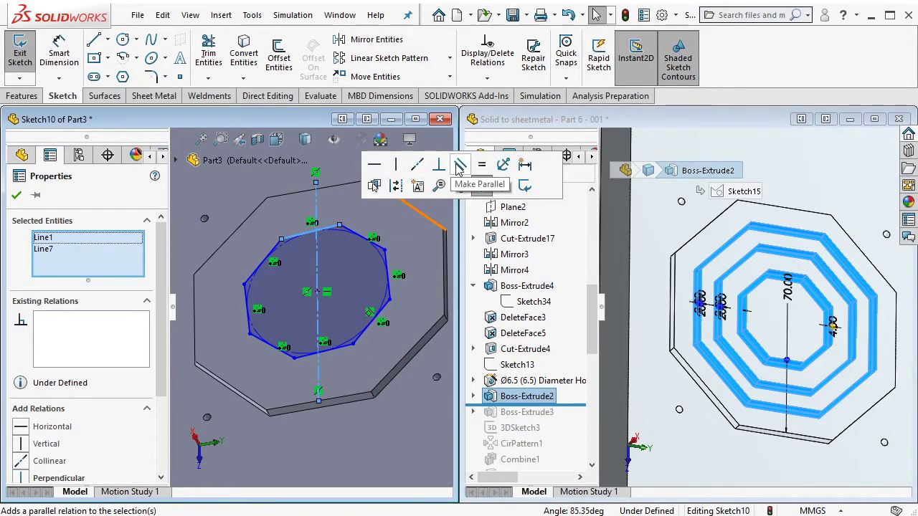
left_click(441, 182)
key("ctrl+8")
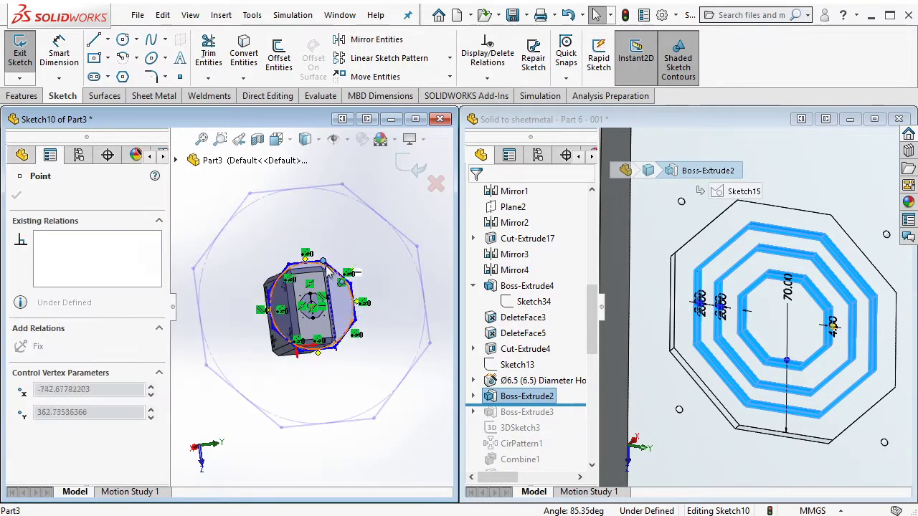
Undo an over-defining polygon vertex move, then turn the reference part to face its octagon rings
left_click_drag(343, 185, 322, 294)
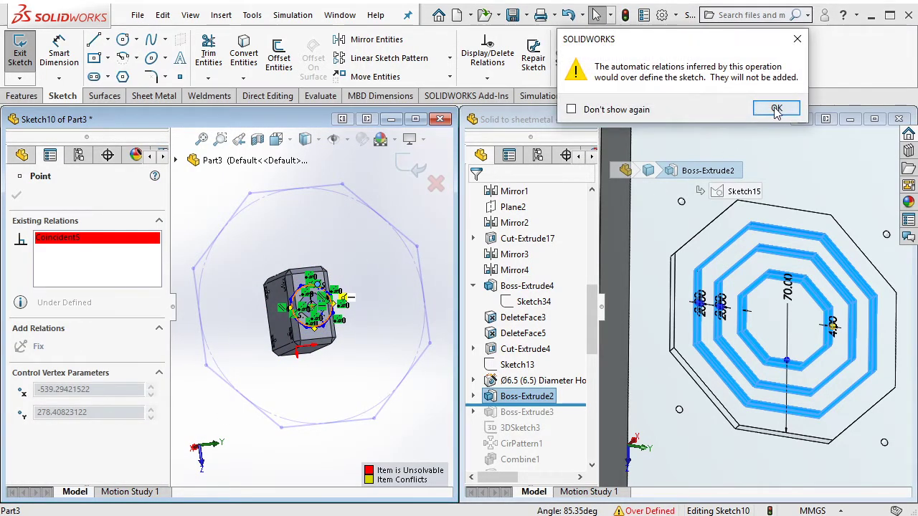
left_click(777, 109)
scroll(347, 288, "down", 3)
scroll(280, 258, "down", 3)
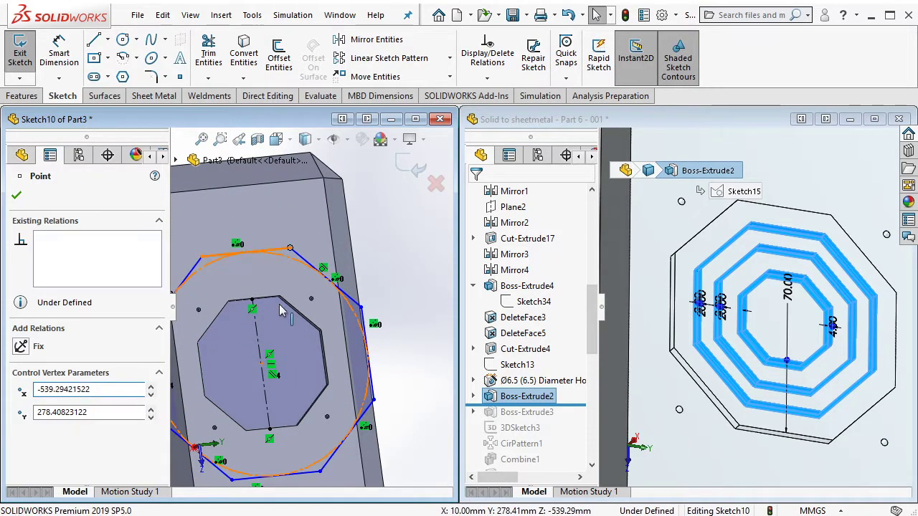
key("ctrl+z")
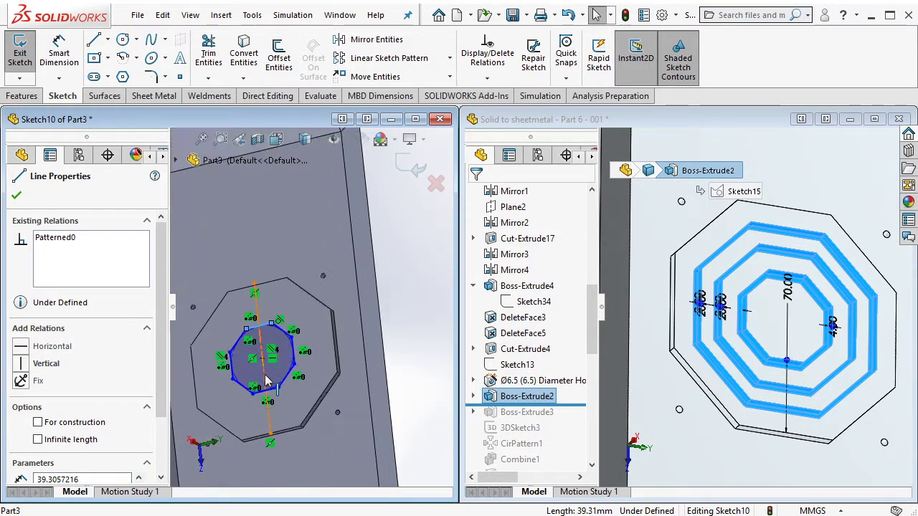
middle_click_drag(810, 321, 802, 256)
scroll(796, 302, "down", 5)
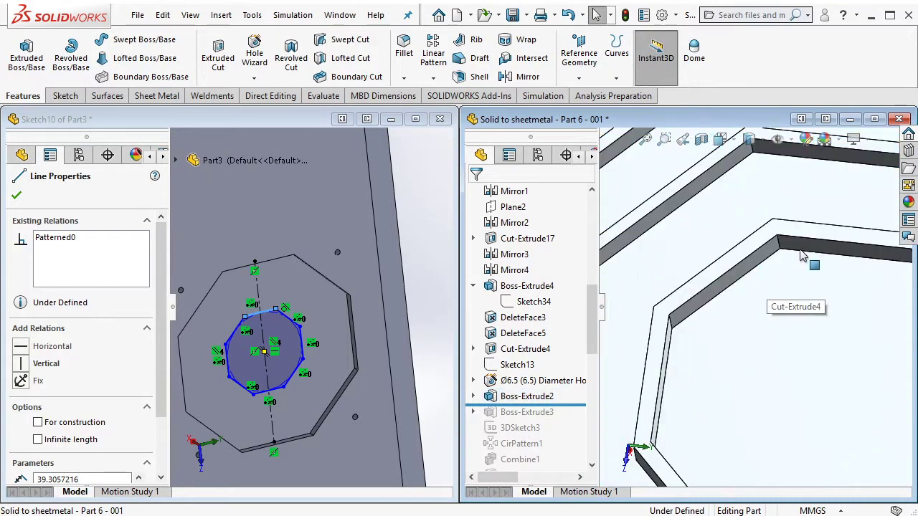
Check the reference octagon's 70.00 diameter dimension
left_click(803, 256)
scroll(811, 301, "up", 5)
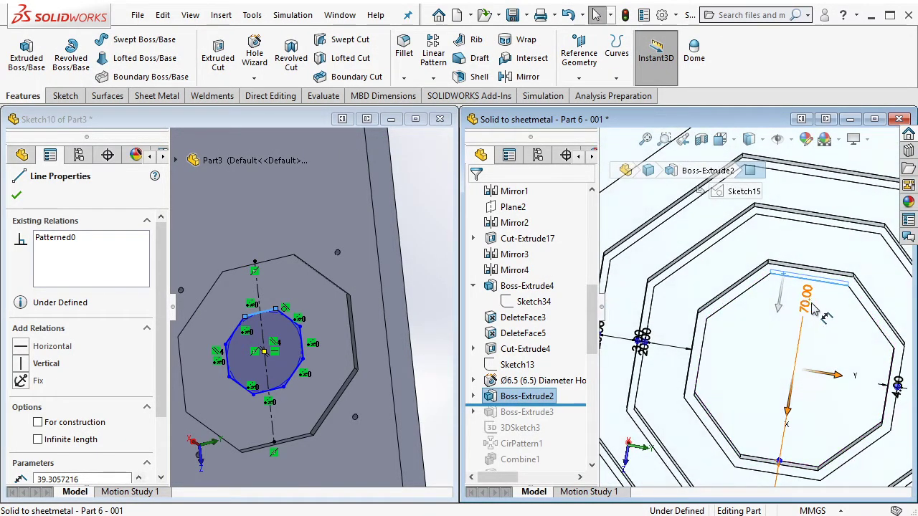
scroll(215, 223, "down", 3)
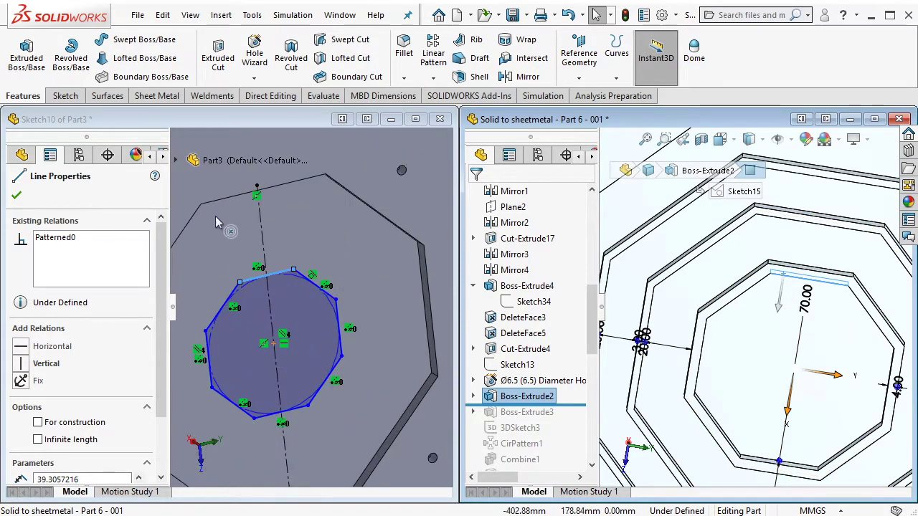
left_click(65, 96)
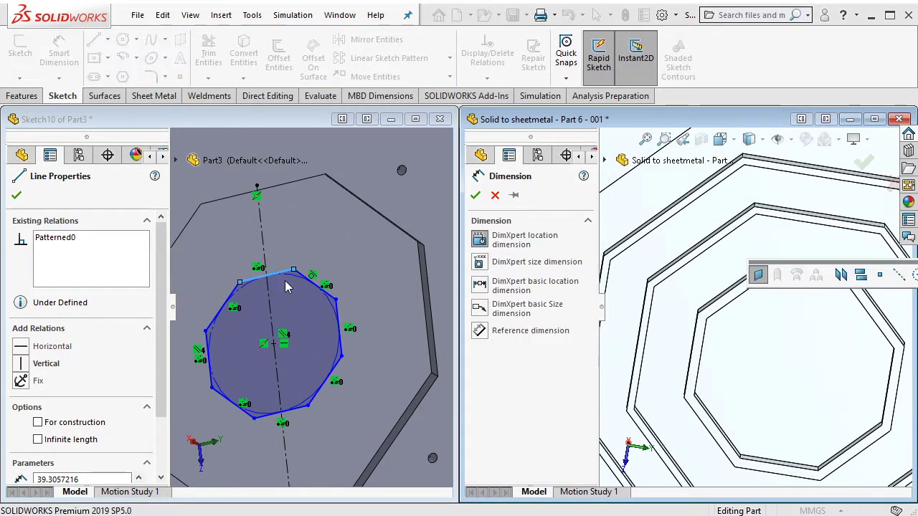
left_click(310, 125)
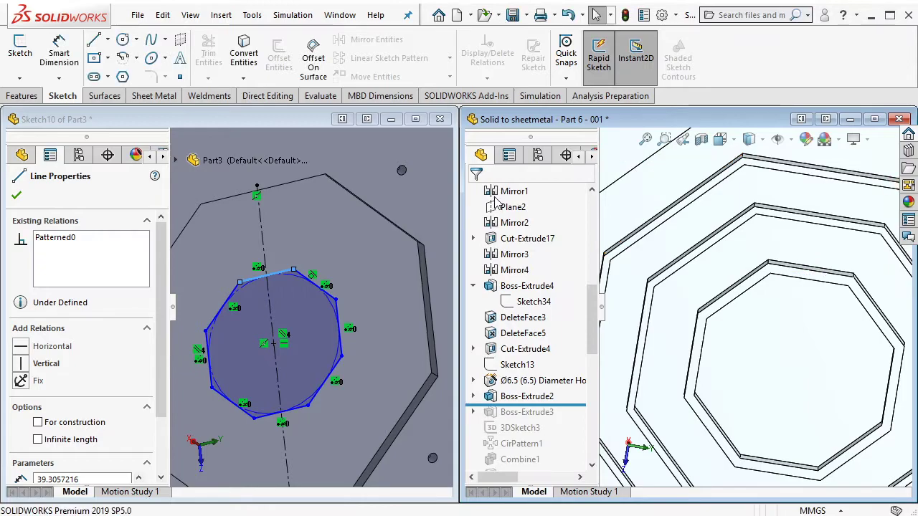
Give the octagon's construction circle a 70 mm diameter dimension
left_click(215, 215)
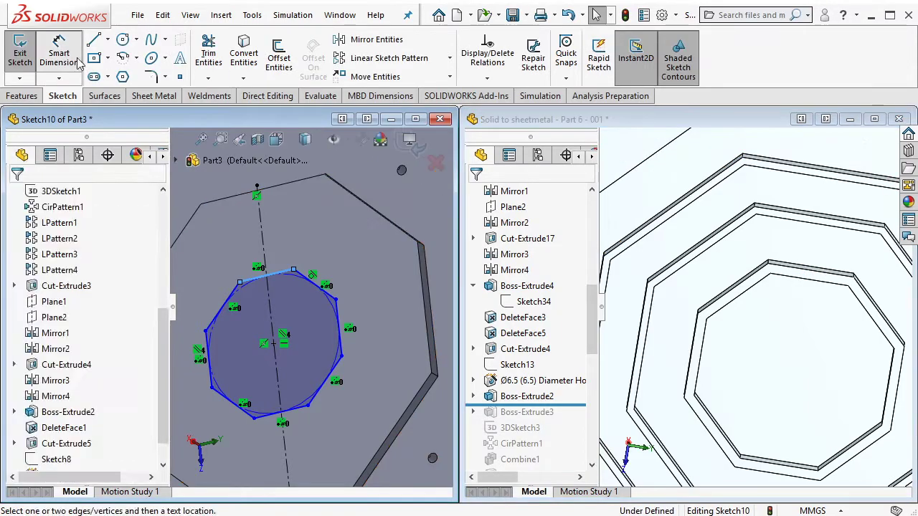
left_click(298, 284)
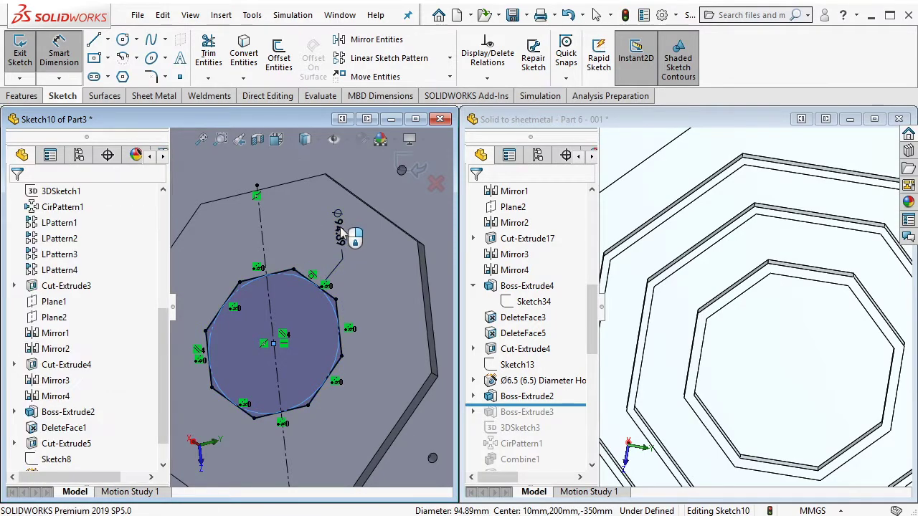
left_click(342, 227)
type("70")
key("Return")
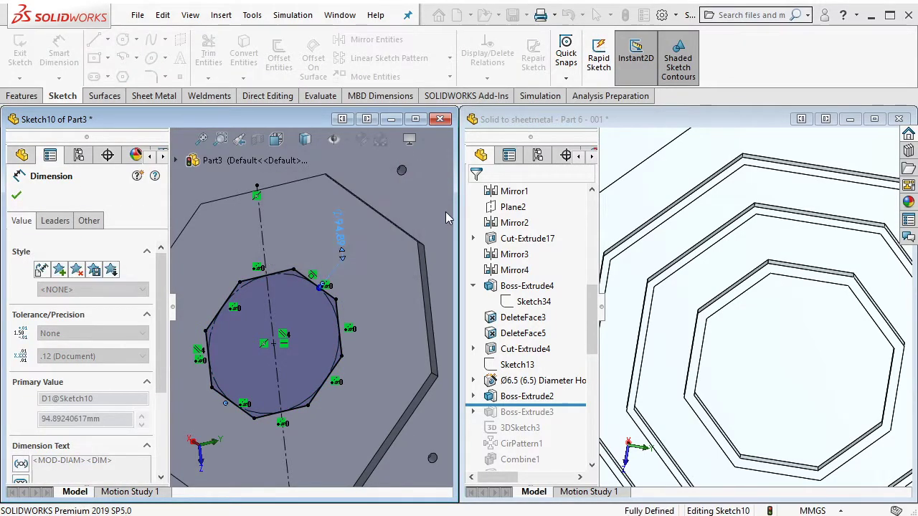
middle_click_drag(423, 264, 239, 287)
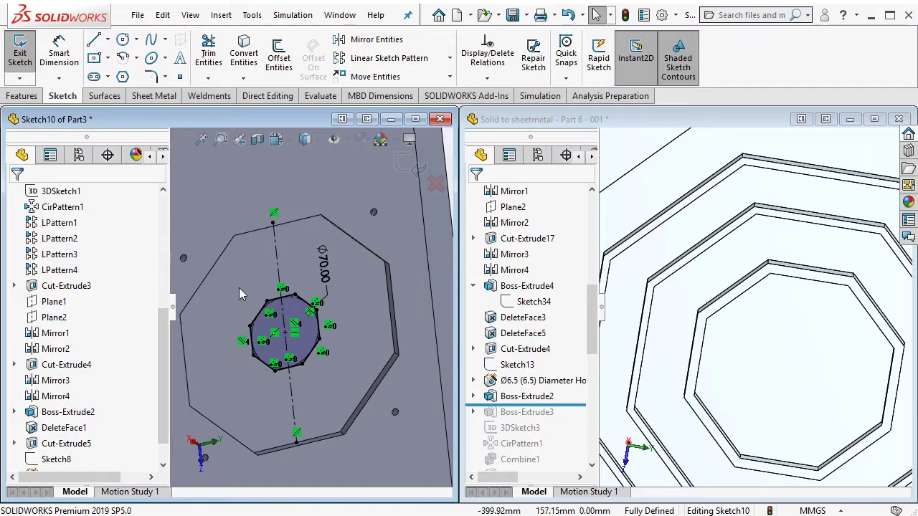
Offset the outer octagon edge by 20 mm, then undo that unwanted offset
left_click(278, 58)
scroll(317, 309, "down", 2)
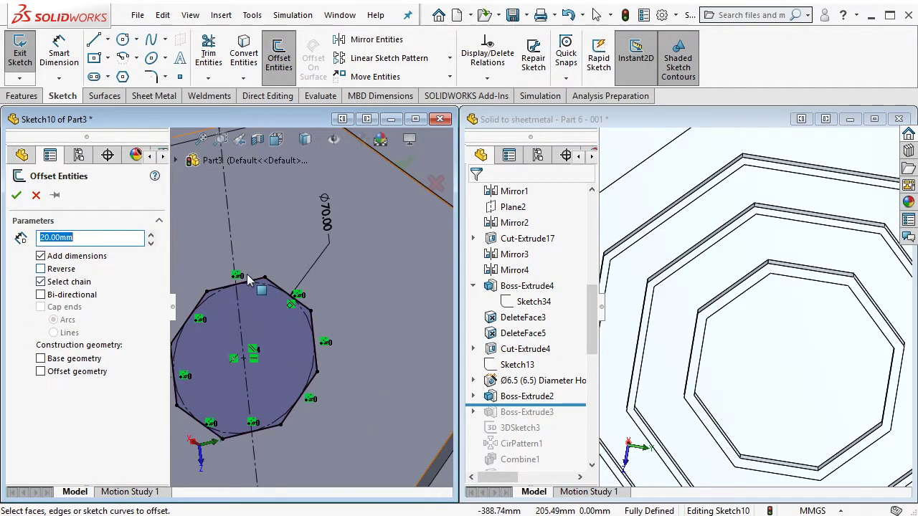
left_click(281, 284)
left_click(280, 279)
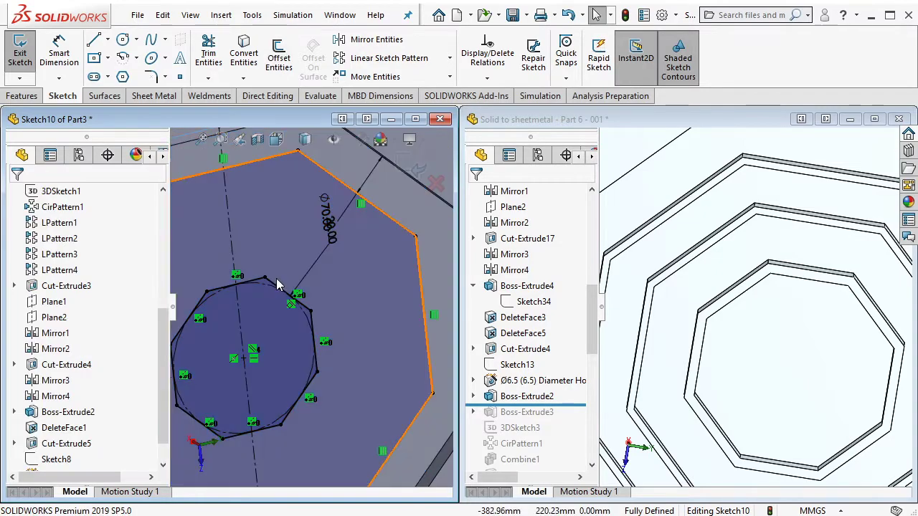
scroll(303, 278, "up", 2)
left_click(567, 14)
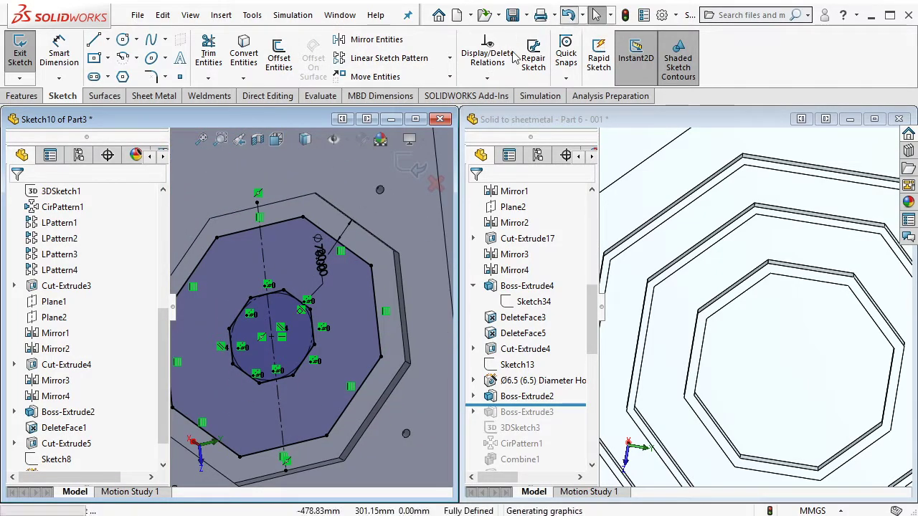
Offset the octagon outward by 4 mm
left_click(279, 58)
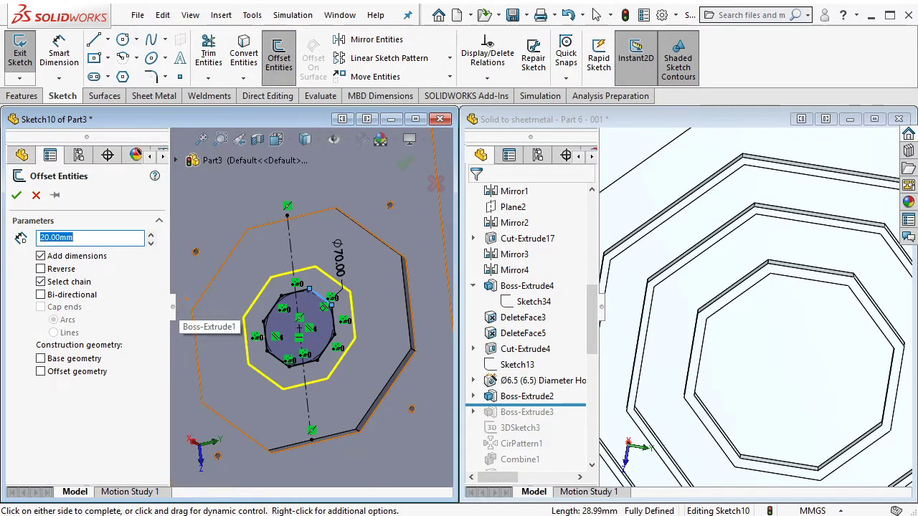
type("4")
key("Return")
left_click(16, 195)
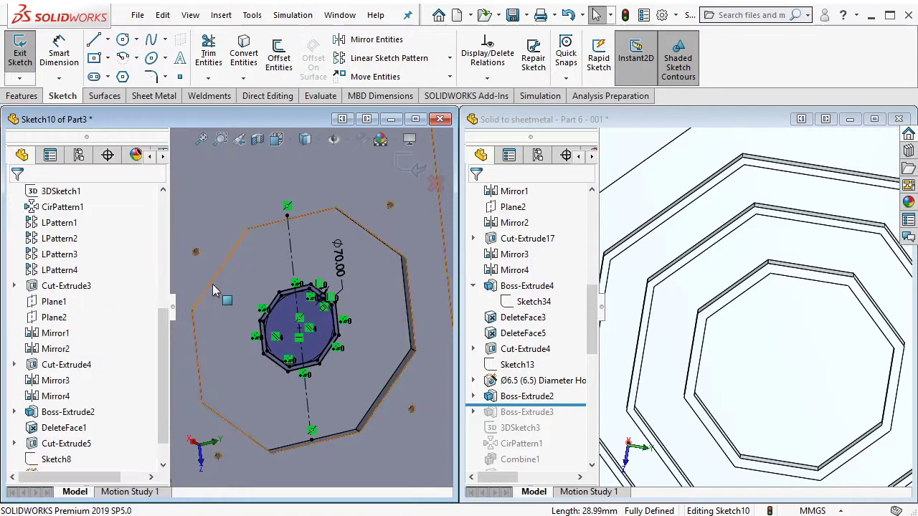
Compare with the reference ring face, then return to the octagon sketch
scroll(719, 345, "up", 3)
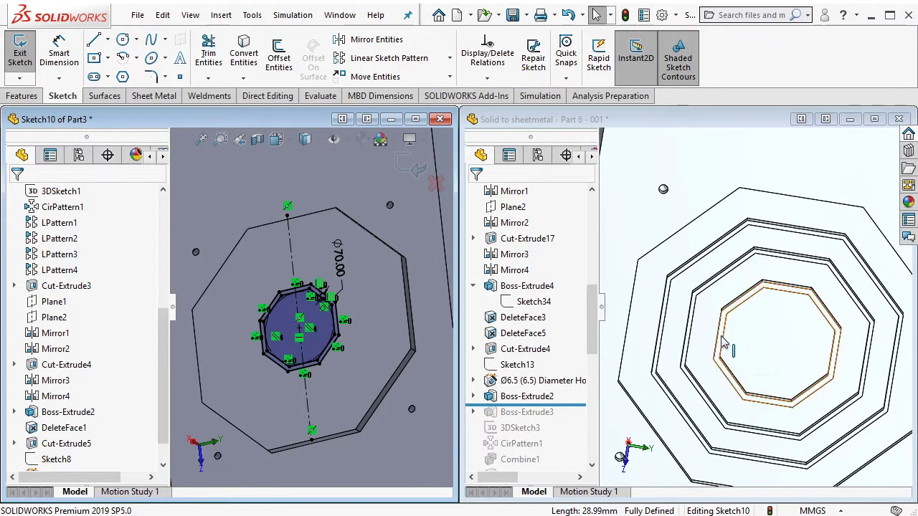
scroll(721, 344, "down", 4)
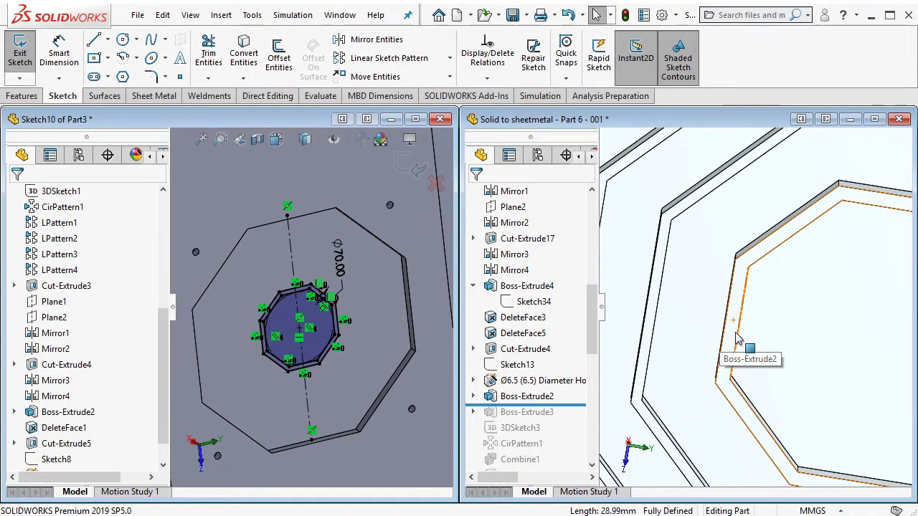
left_click(737, 338)
scroll(737, 337, "up", 2)
scroll(732, 322, "down", 2)
scroll(728, 316, "down", 3)
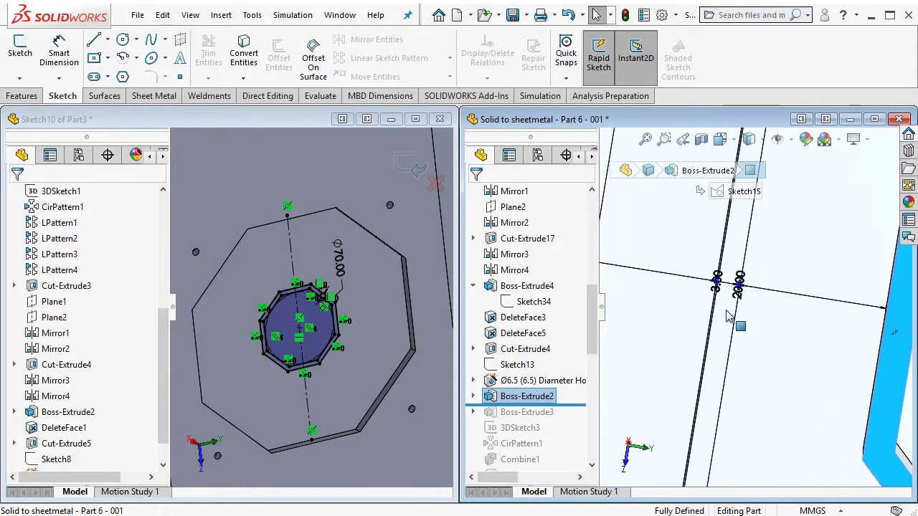
scroll(728, 316, "up", 2)
scroll(731, 319, "up", 2)
scroll(840, 294, "up", 2)
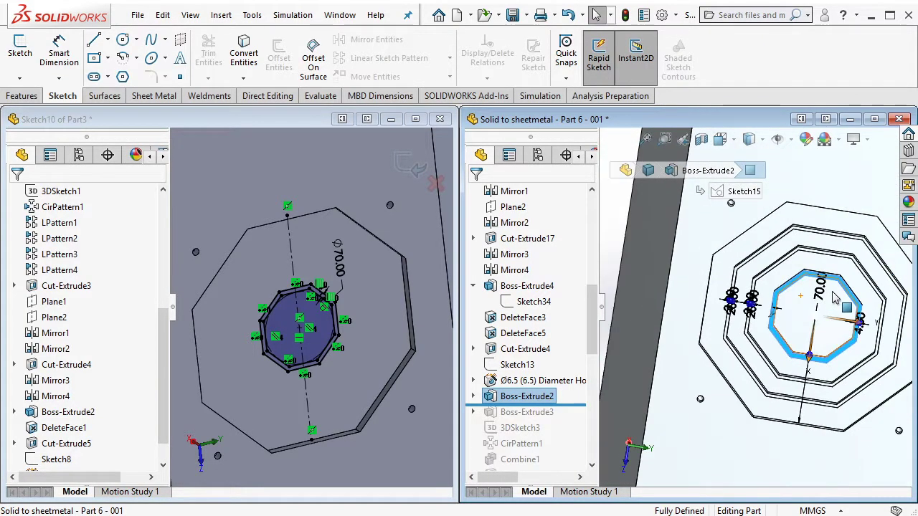
scroll(837, 297, "down", 1)
scroll(386, 323, "down", 2)
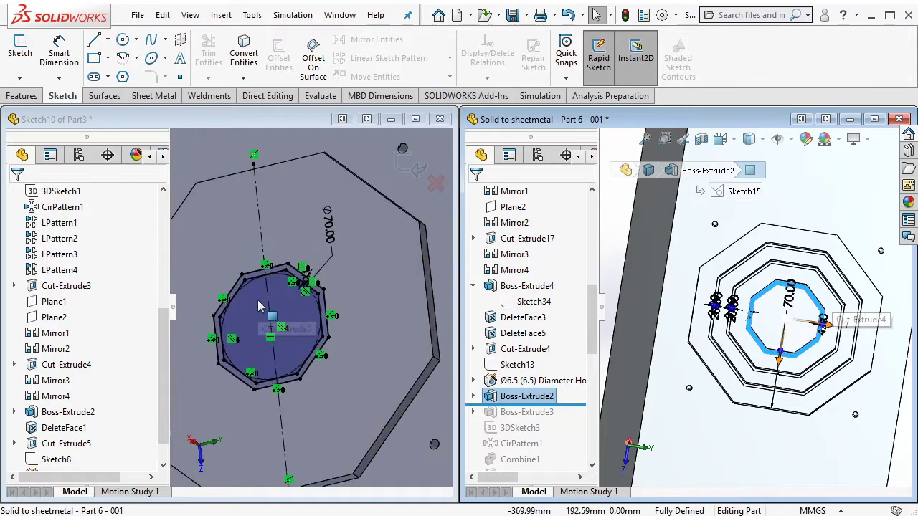
left_click(251, 119)
Add a 20 mm offset outside the octagon and turn the view to face it
left_click(278, 57)
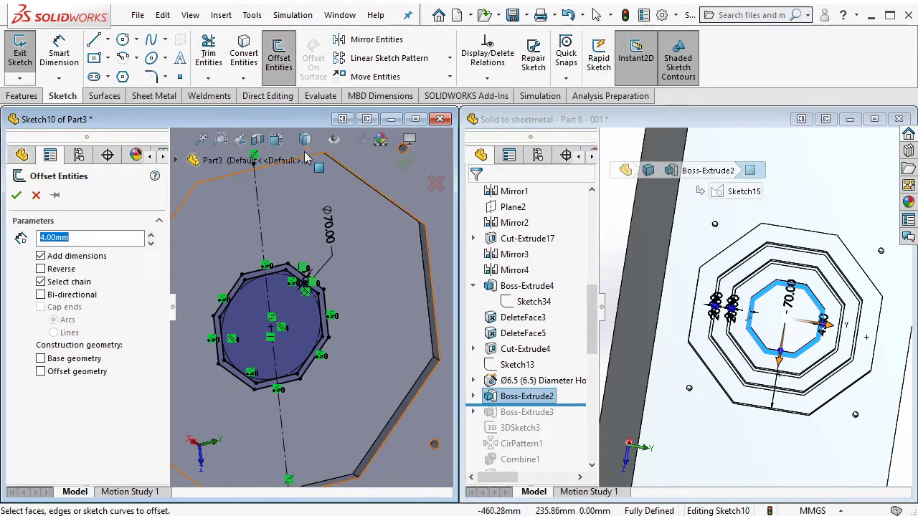
type("20")
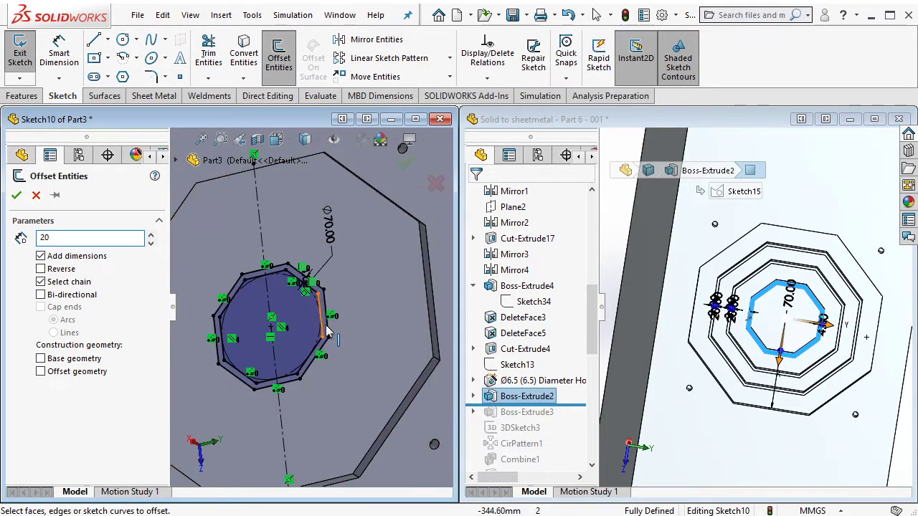
left_click(323, 329)
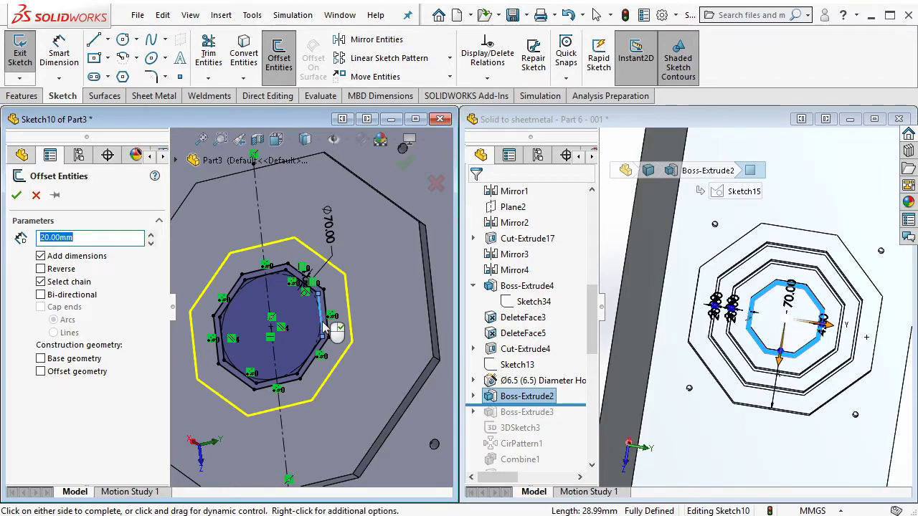
left_click(17, 196)
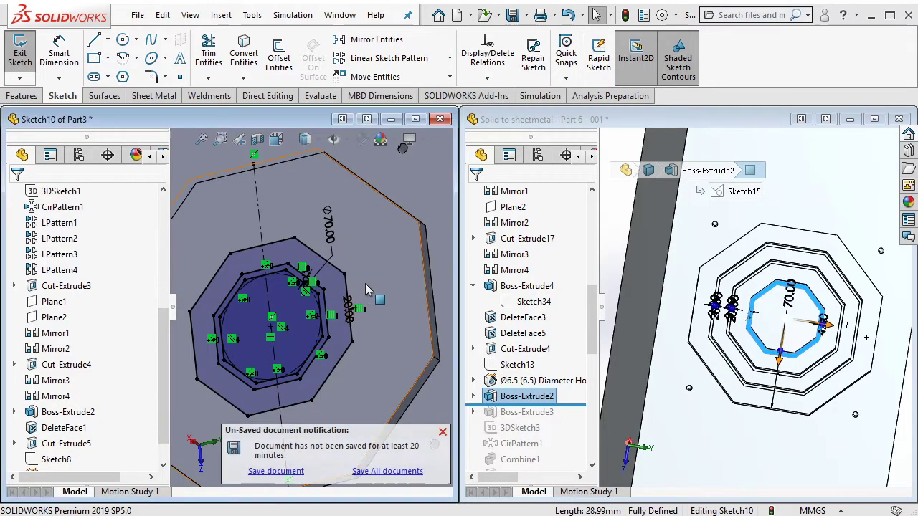
middle_click_drag(366, 289, 393, 273)
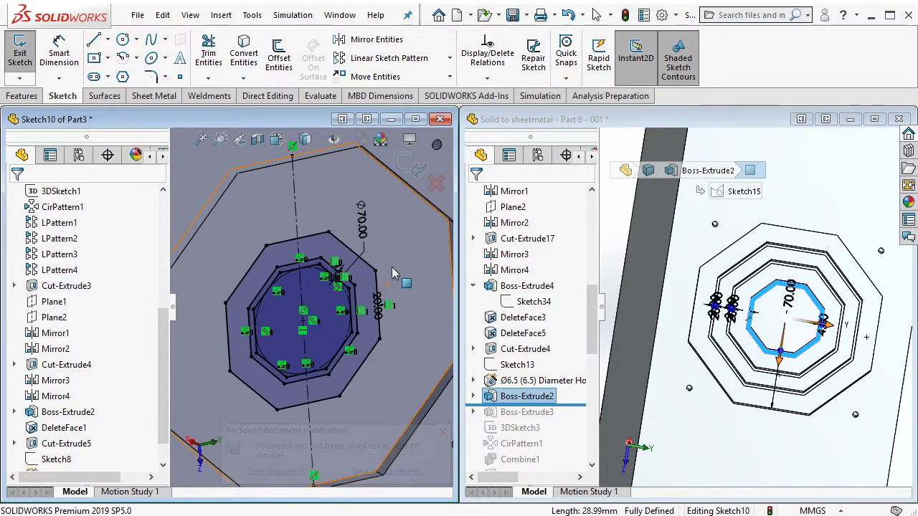
Create a 4 mm offset octagon, then a 20 mm offset octagon
left_click(278, 58)
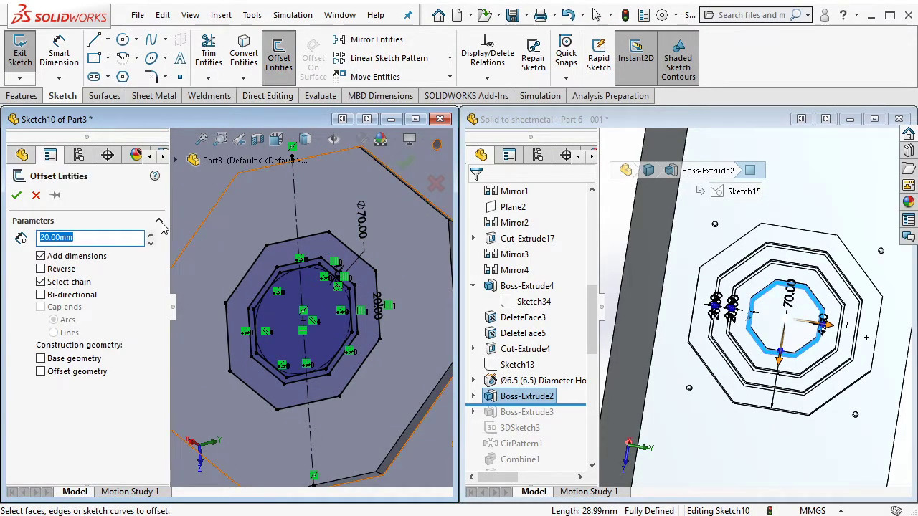
type("4")
left_click(342, 243)
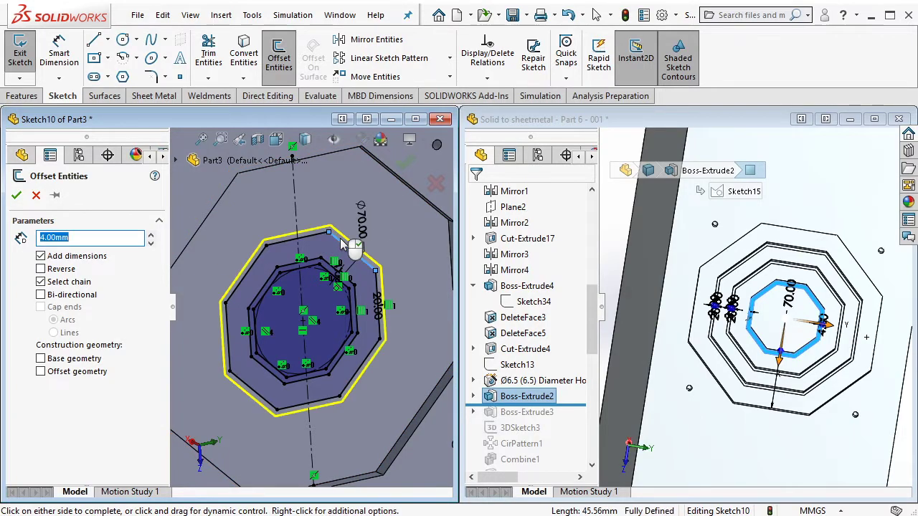
left_click(406, 165)
type("20")
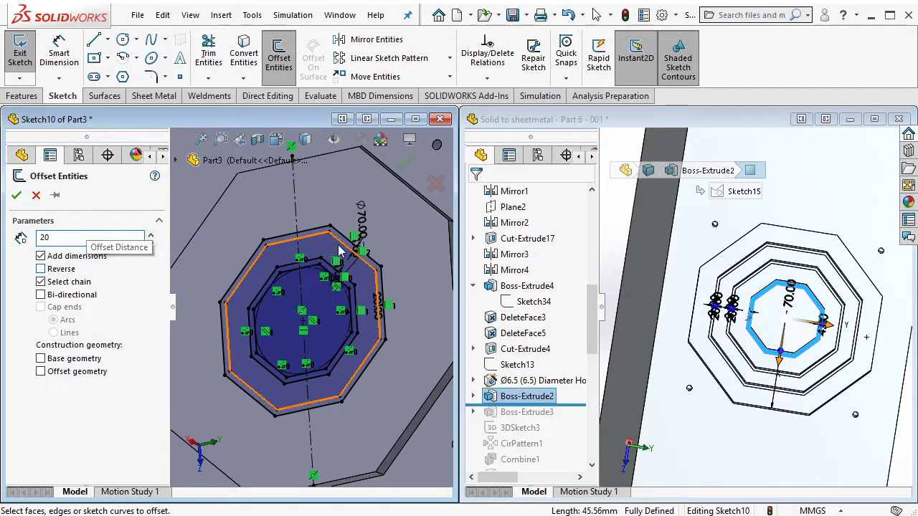
left_click(342, 243)
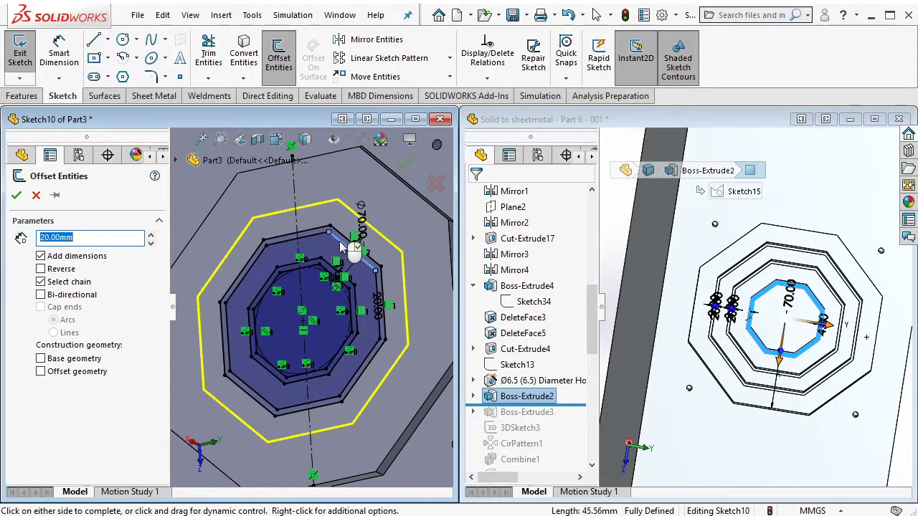
left_click(18, 196)
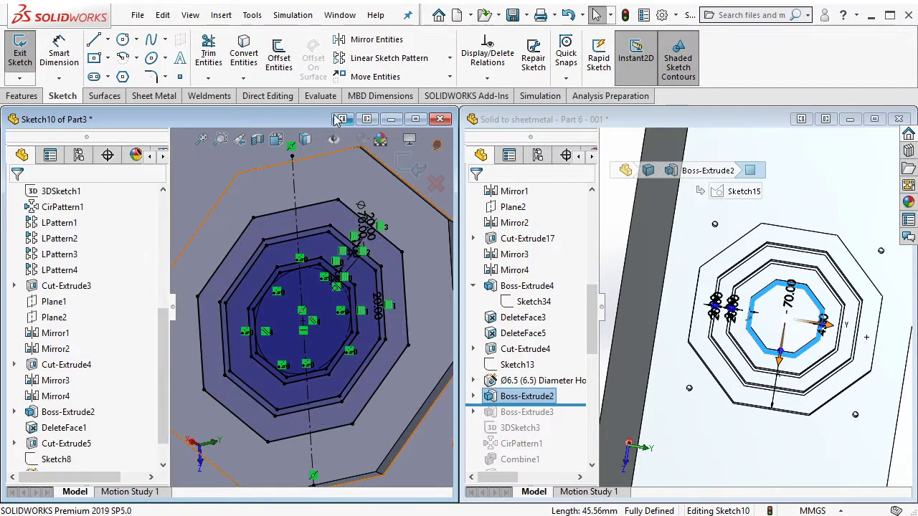
Add a new outermost octagon offset 4 mm from the outer ring
left_click(279, 61)
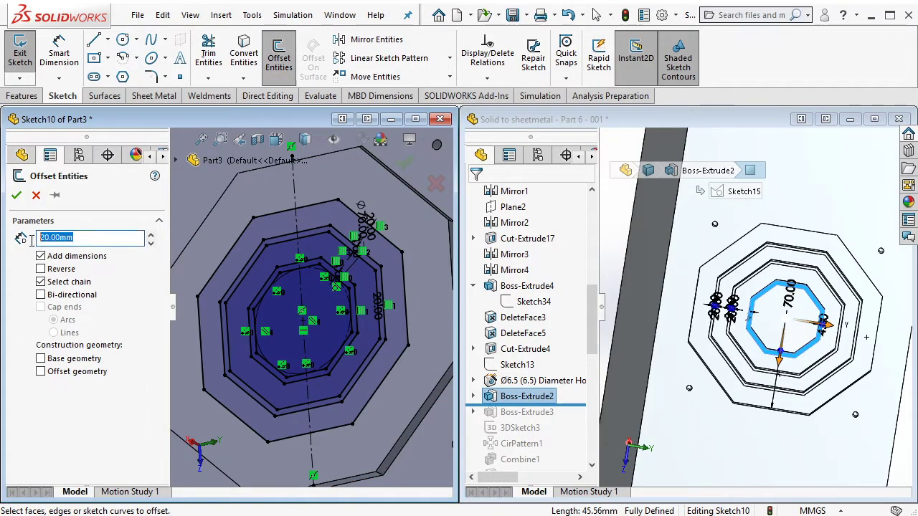
type("4")
left_click(314, 212)
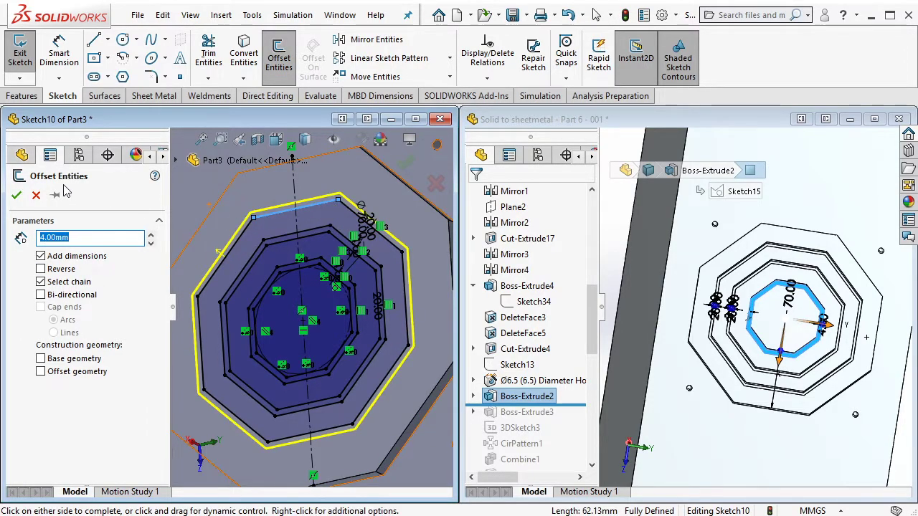
left_click(16, 196)
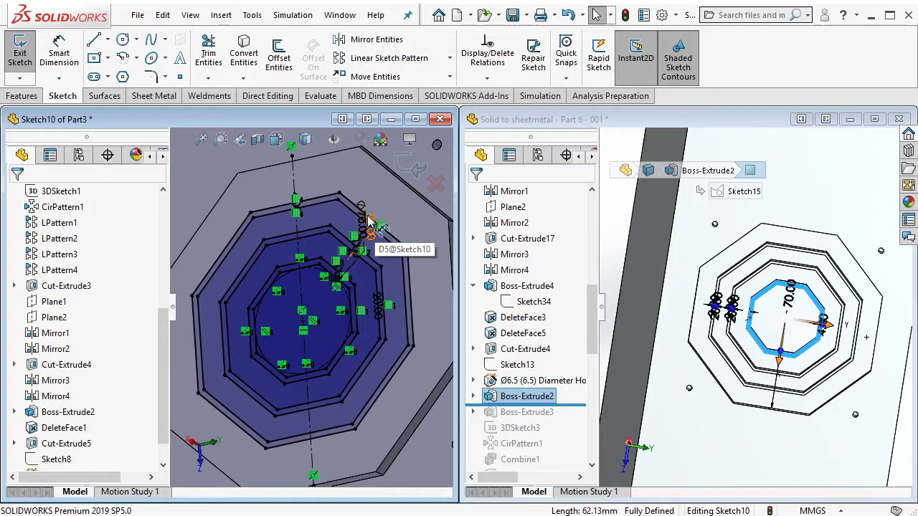
left_click(25, 96)
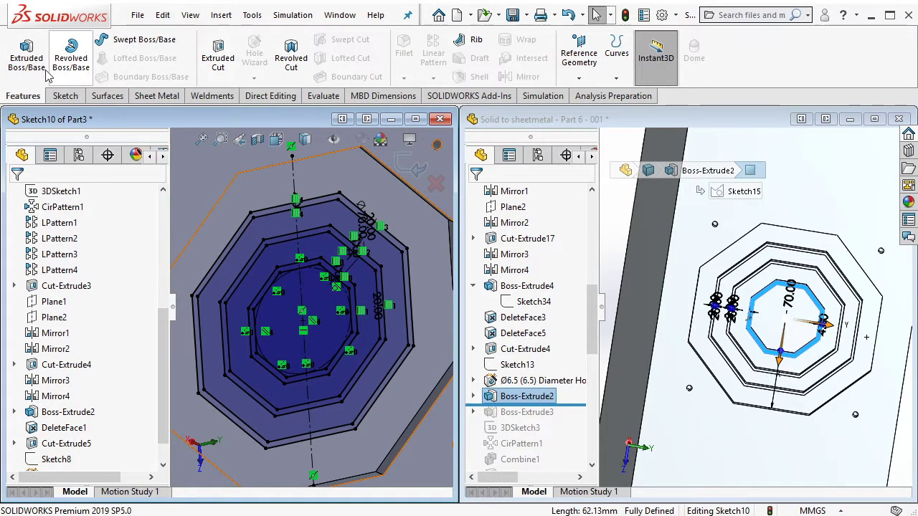
Start a boss extrusion and select the band between two octagon contours
left_click(36, 68)
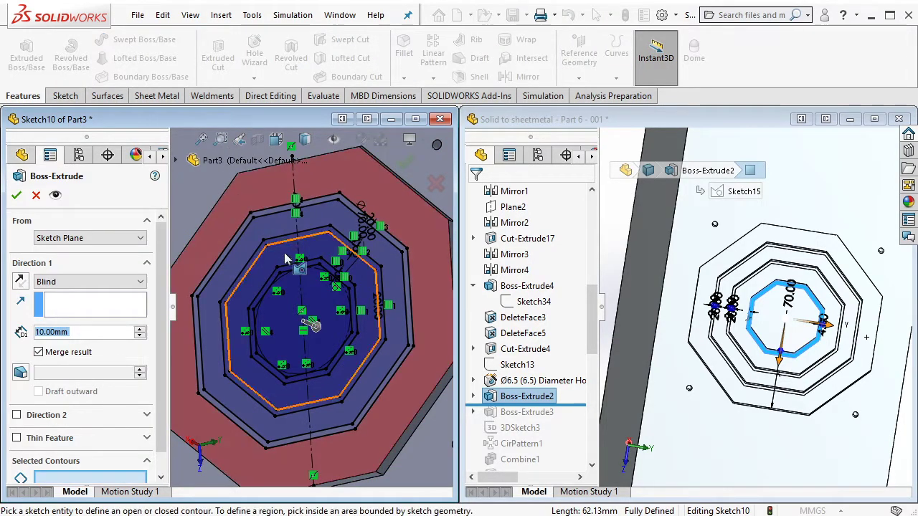
scroll(286, 259, "down", 5)
scroll(323, 230, "down", 3)
left_click(351, 212)
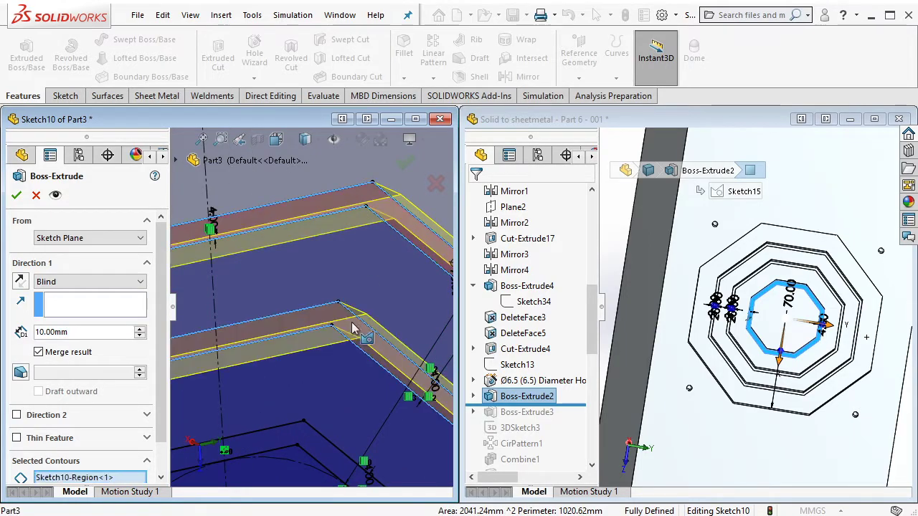
scroll(352, 329, "up", 2)
scroll(337, 308, "up", 2)
scroll(332, 304, "up", 2)
scroll(331, 304, "up", 2)
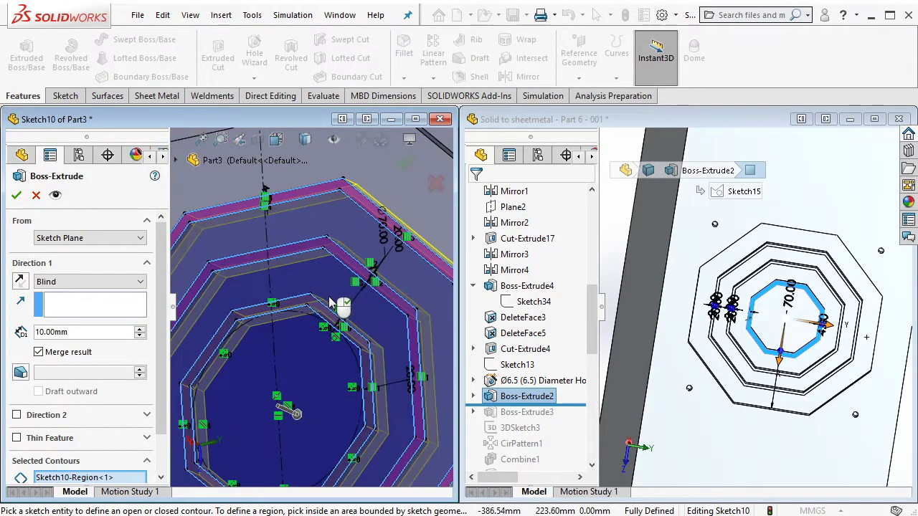
scroll(330, 302, "up", 2)
Extrude the band Up To Surface, stopping at the chosen face
left_click(90, 281)
left_click(97, 312)
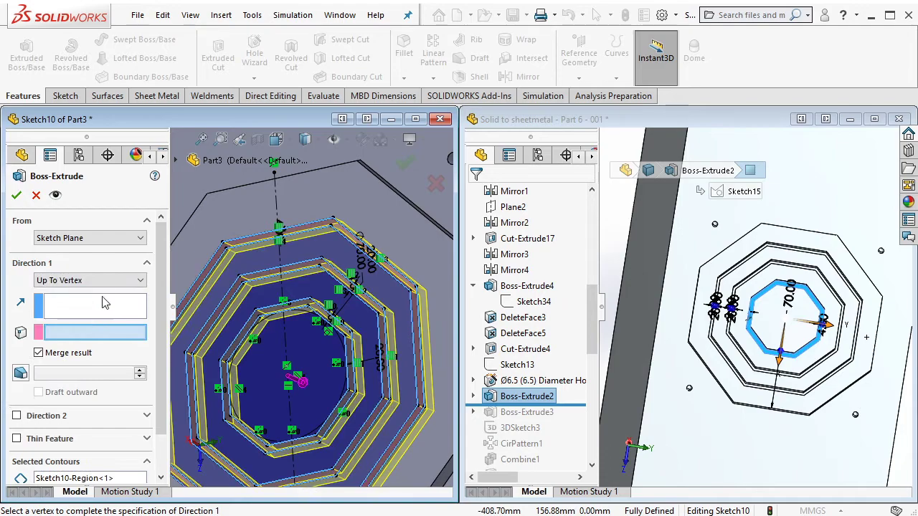
left_click(90, 281)
left_click(71, 316)
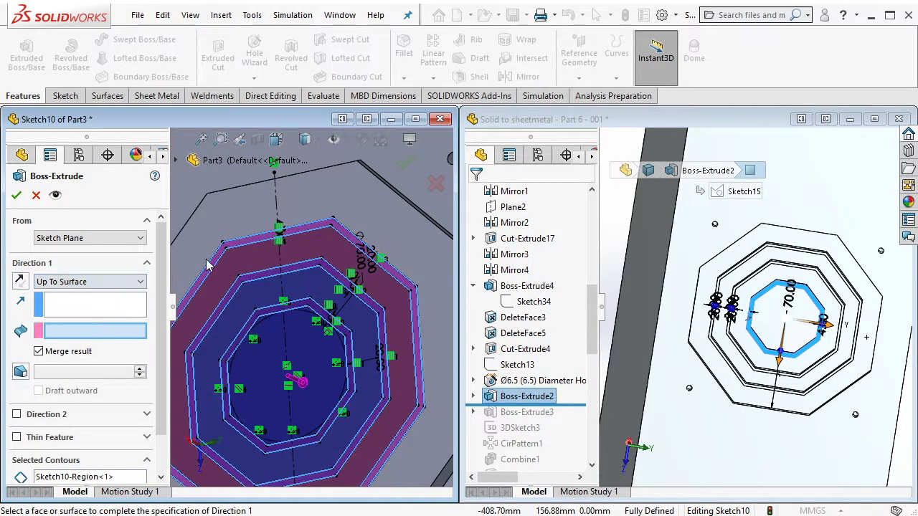
left_click(221, 181)
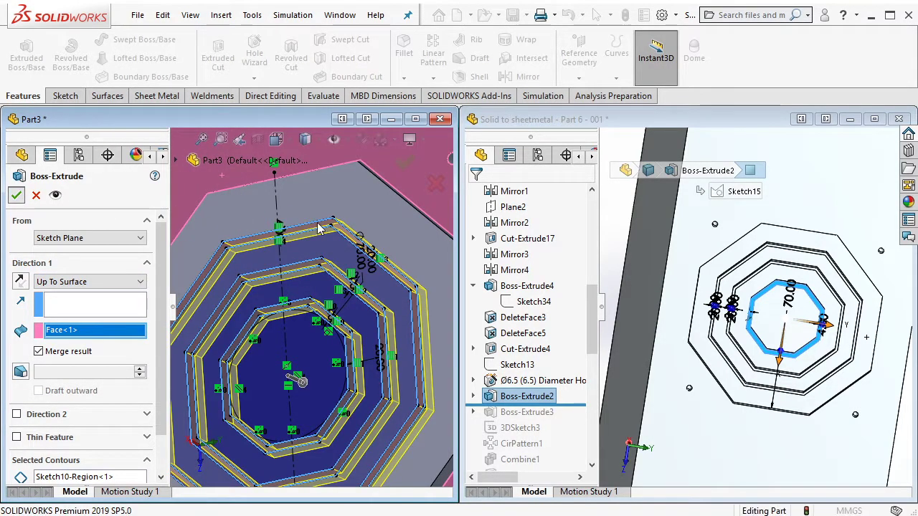
key("Return")
Check Boss-Extrude3 in the reference part, then turn Part3 to face the panel
left_click(691, 120)
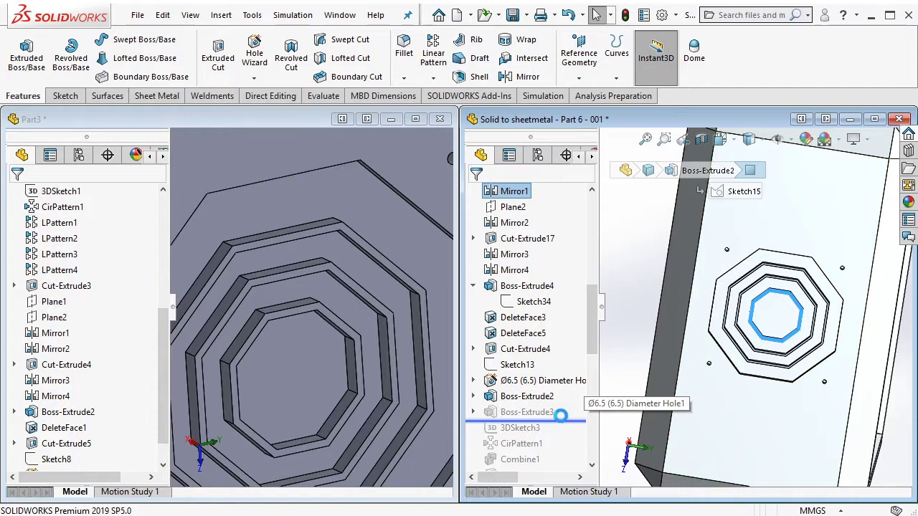
left_click(531, 412)
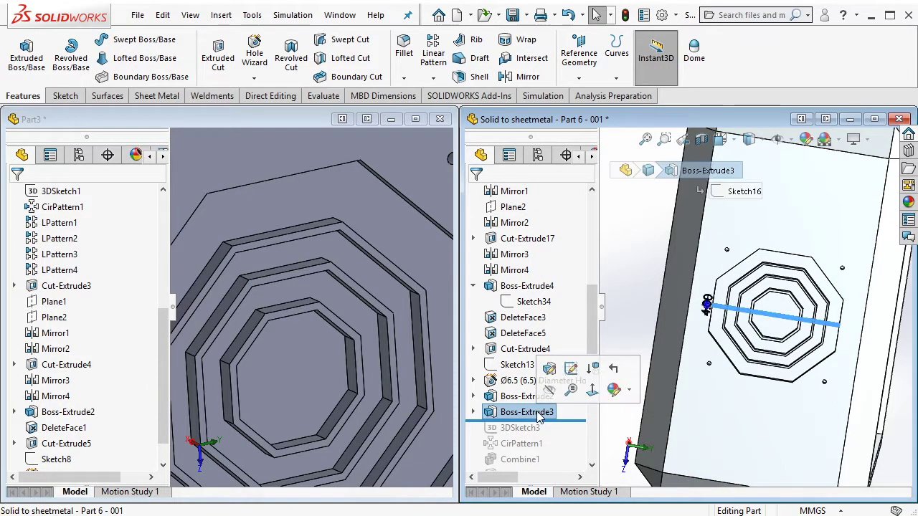
left_click(301, 118)
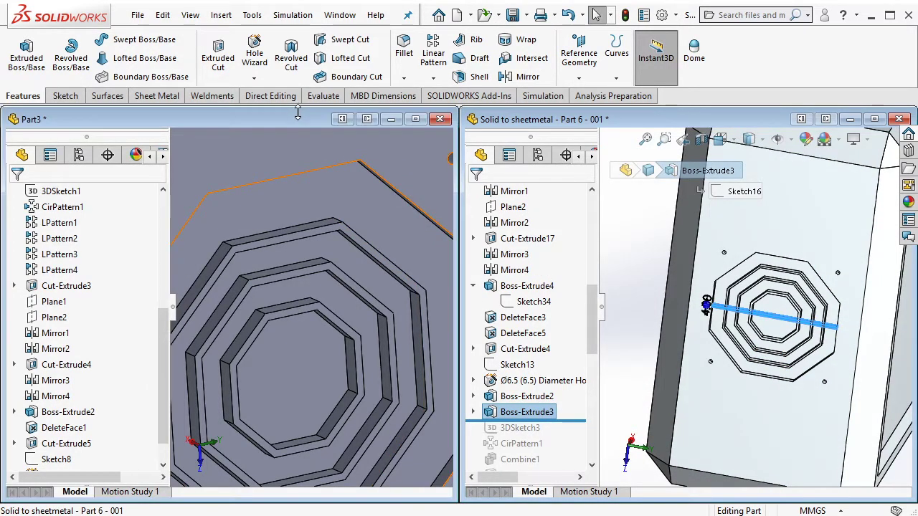
middle_click_drag(337, 324, 390, 331)
Sketch on the panel's front face with a construction line across the octagon
left_click(423, 320)
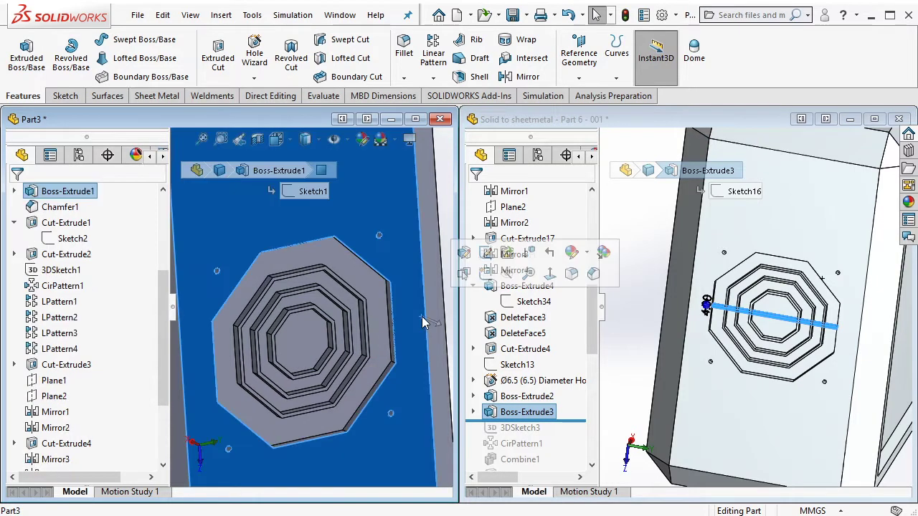
left_click(484, 274)
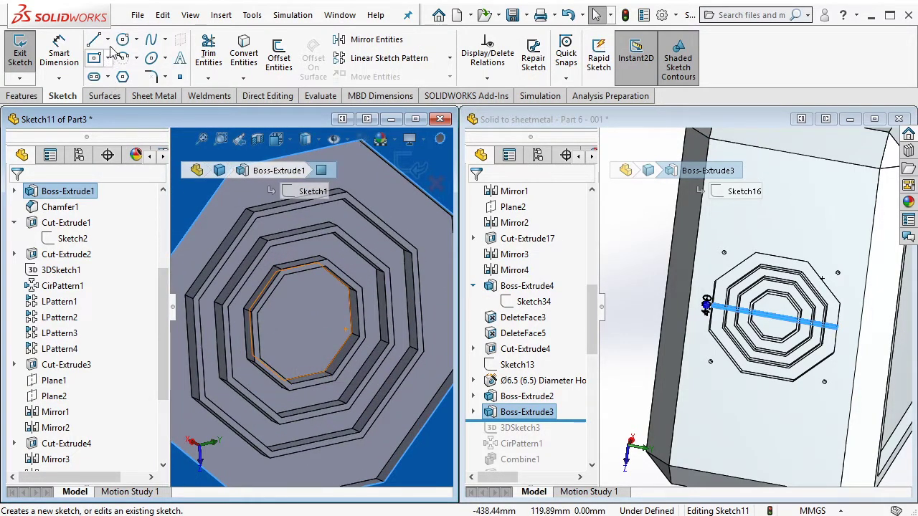
left_click(107, 40)
left_click(114, 60)
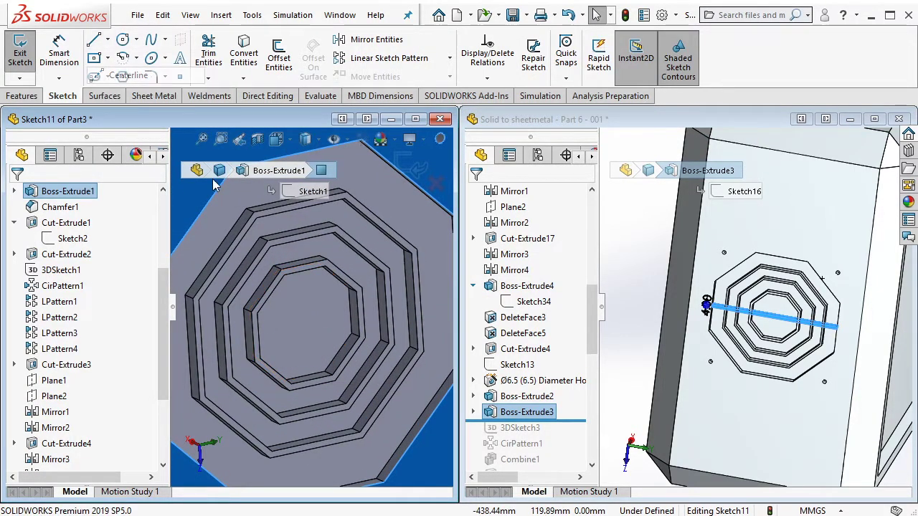
left_click(304, 270)
left_click(312, 381)
left_click(93, 39)
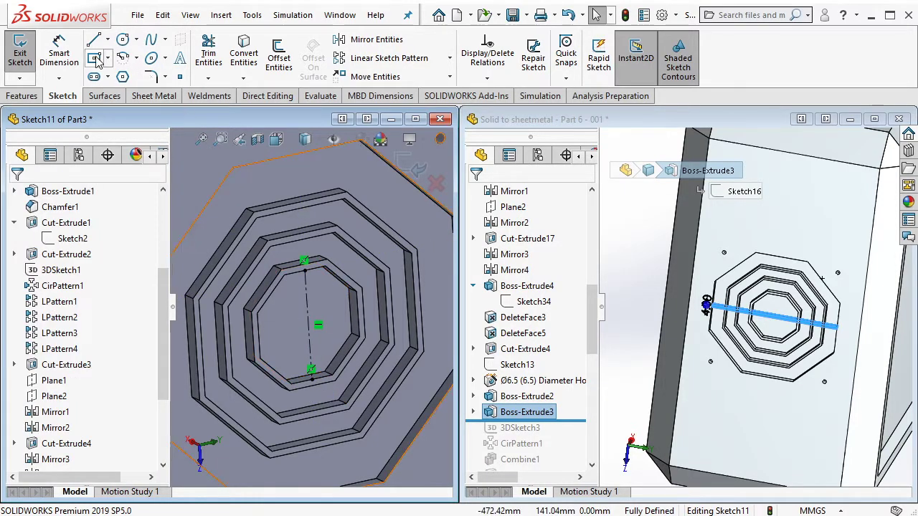
Draw a slot rectangle about the centre, collinear with the panel edge
left_click(309, 325)
left_click(416, 326)
key("Escape")
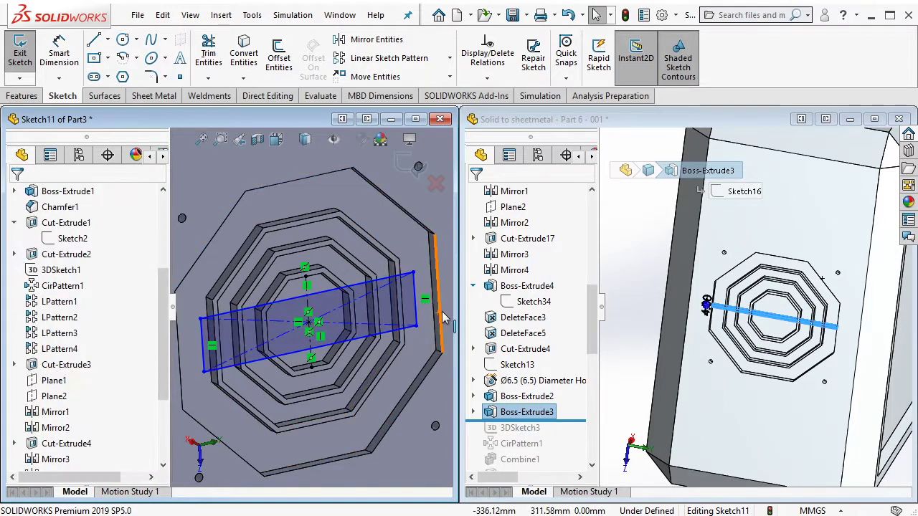
left_click(451, 297, "ctrl")
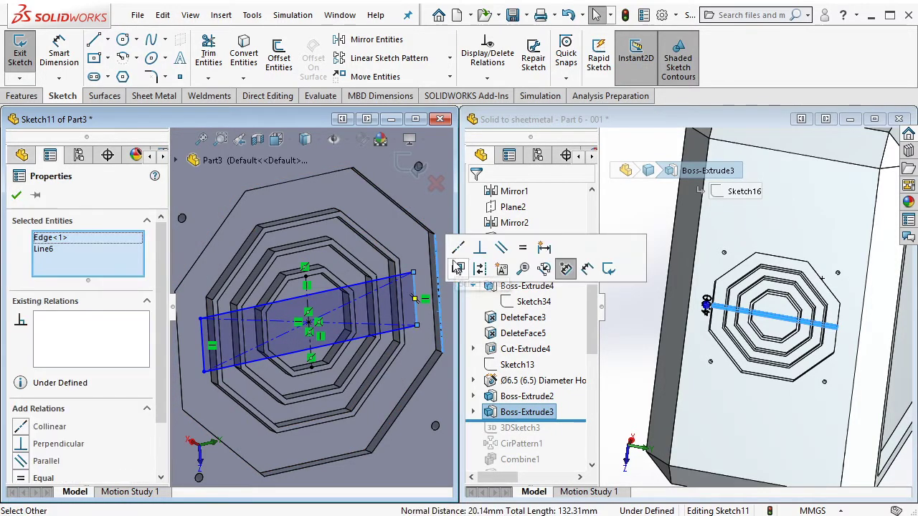
left_click(561, 264)
key("Escape")
Dimension the slot rectangle's width as 4 mm
left_click(63, 56)
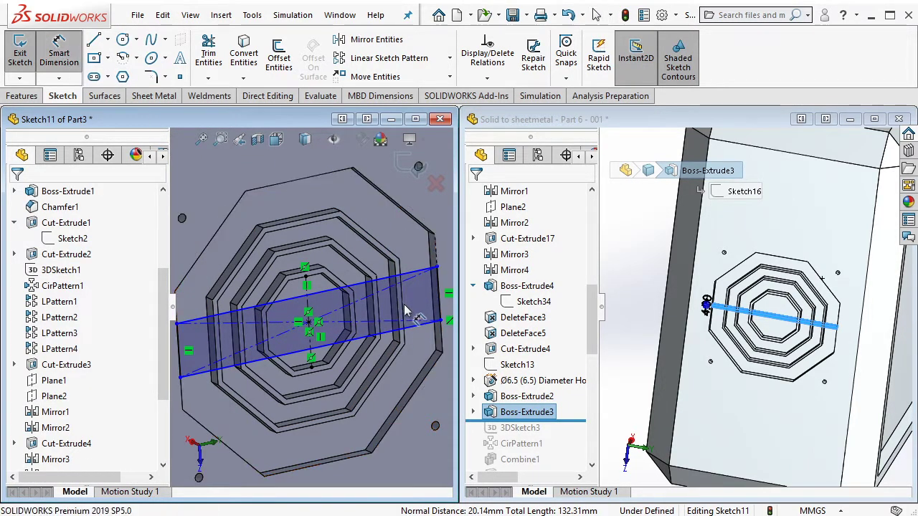
left_click(441, 311)
left_click(421, 352)
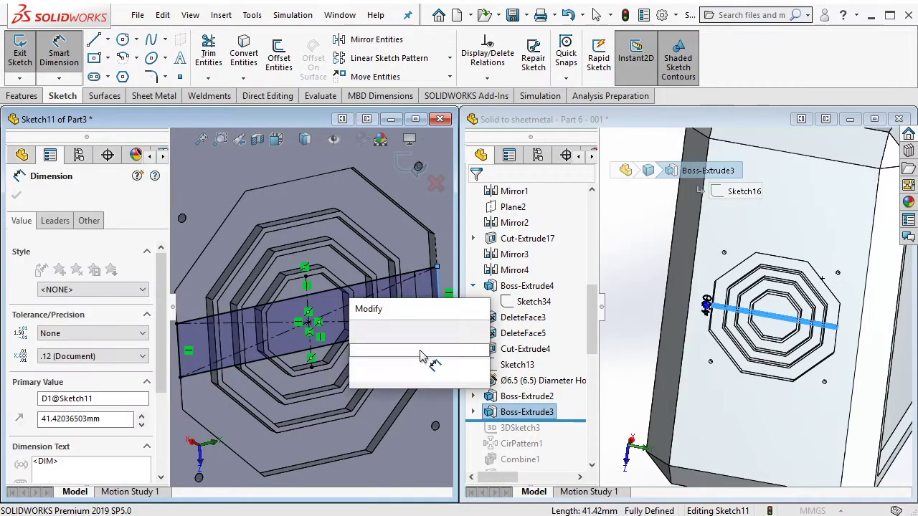
type("4")
key("Return")
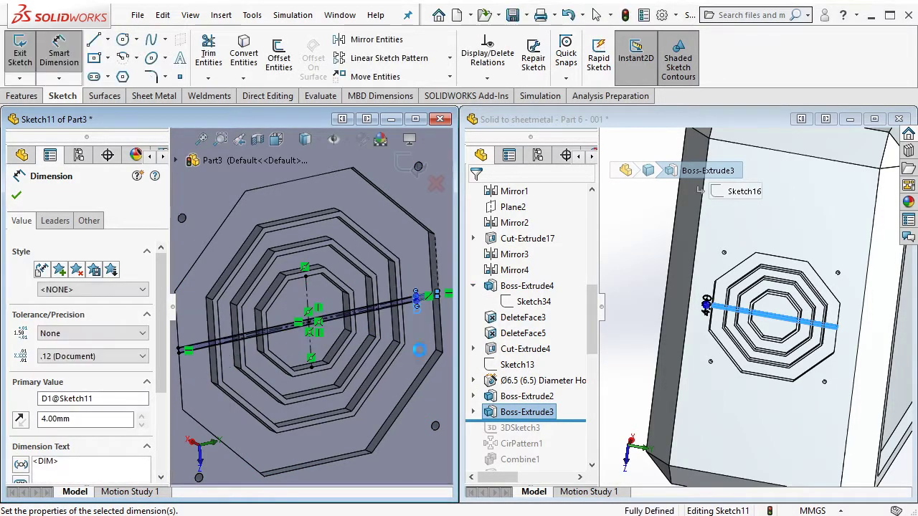
key("Escape")
Extrude the slot as a rail Up To Surface at the outer octagon face
left_click(24, 96)
left_click(41, 69)
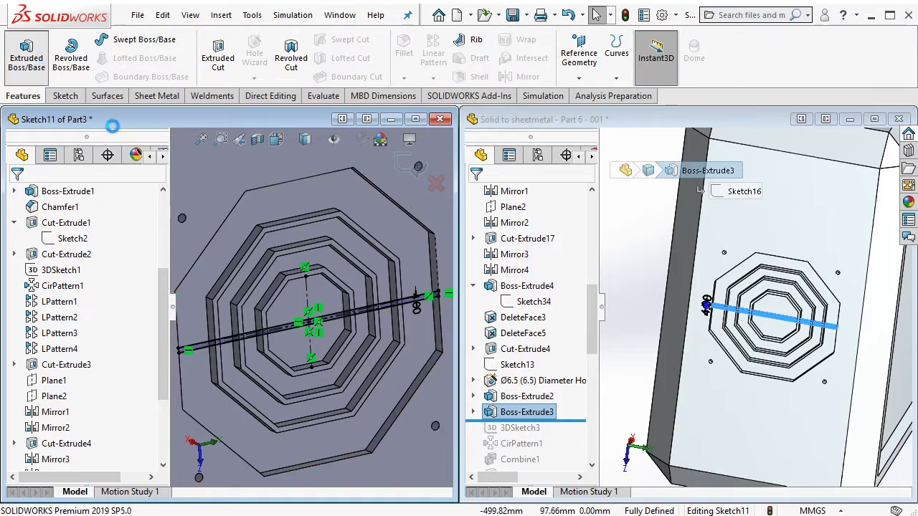
left_click(108, 281)
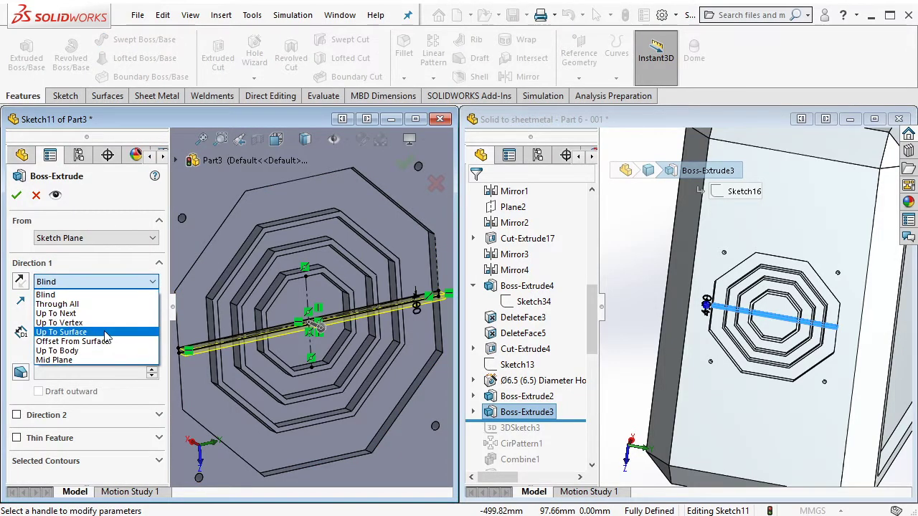
left_click(71, 331)
left_click(291, 195)
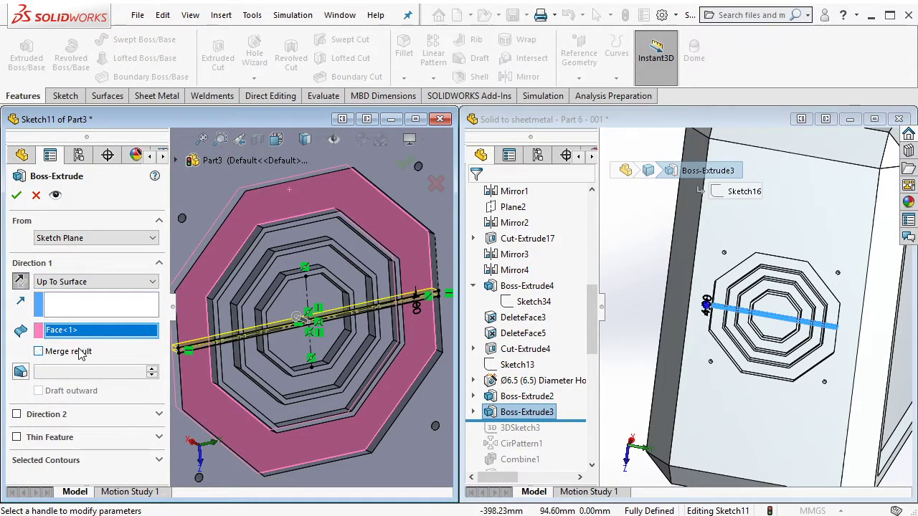
left_click(406, 164)
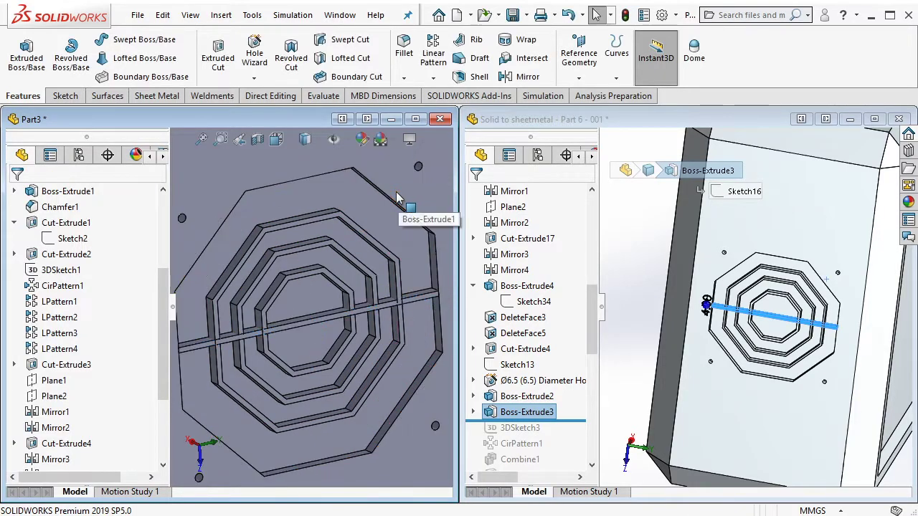
Roll the reference part back to 3DSketch3 and show it, then reorient Part3
left_click(566, 418)
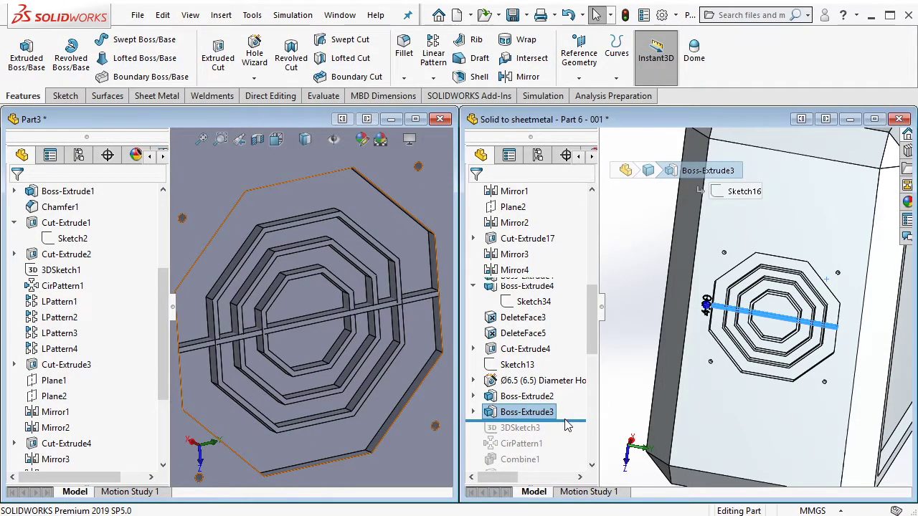
left_click_drag(562, 427, 549, 438)
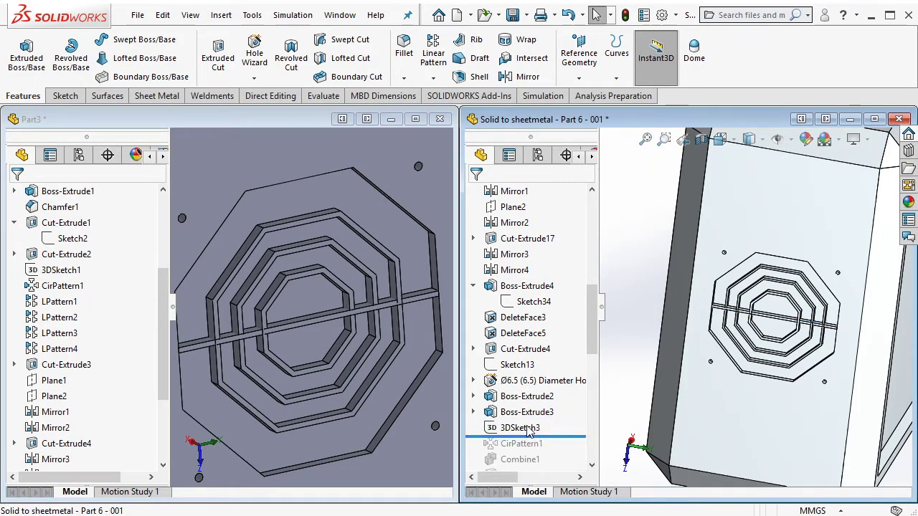
left_click(537, 428)
left_click(541, 407)
middle_click_drag(724, 330, 771, 337)
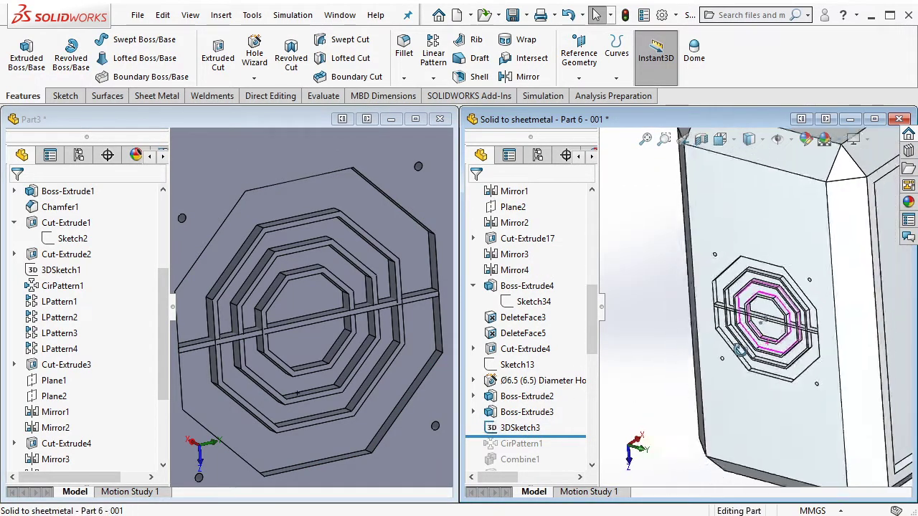
scroll(767, 337, "down", 5)
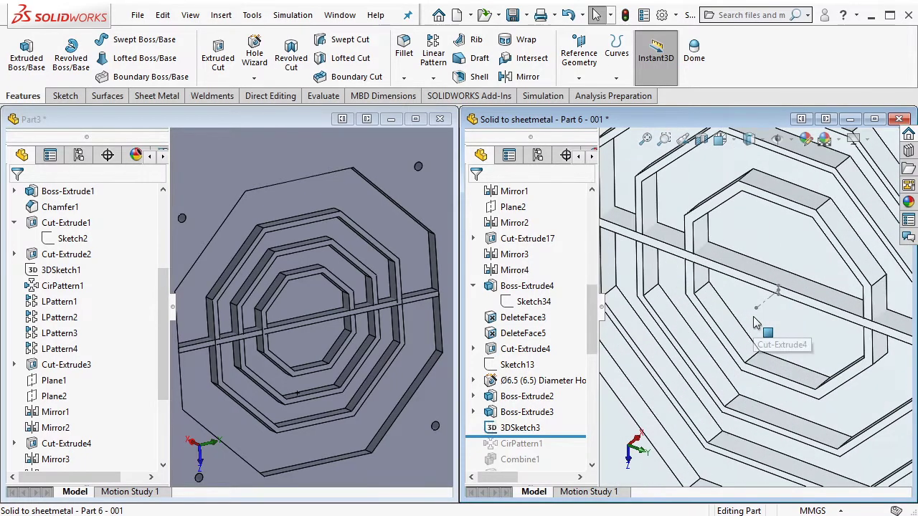
left_click(388, 327)
middle_click_drag(352, 349, 343, 344)
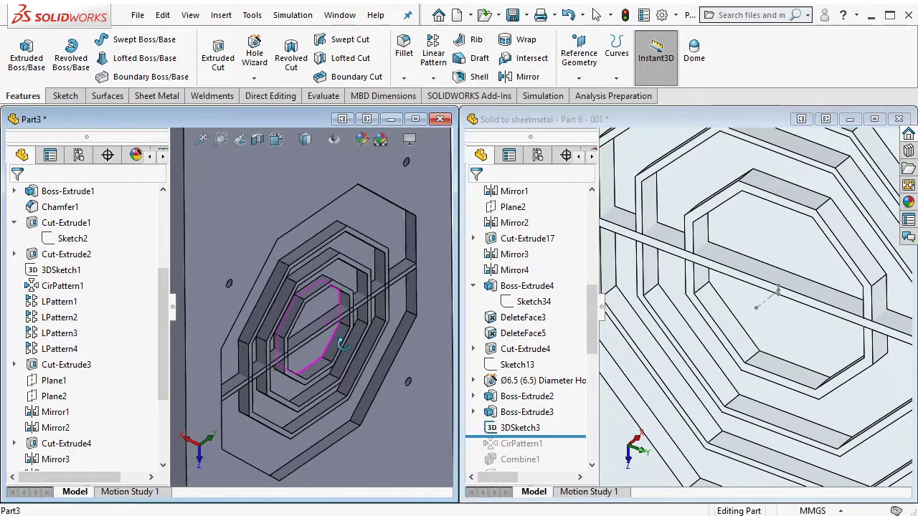
scroll(344, 343, "down", 3)
scroll(330, 323, "down", 3)
Start a 3D sketch in Part3 and draw a vertical construction centerline
left_click(64, 91)
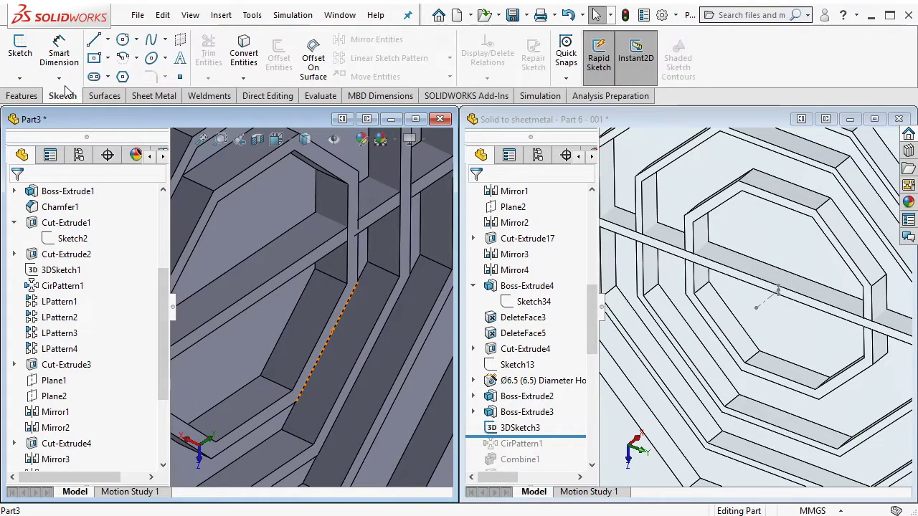
left_click(21, 77)
left_click(36, 112)
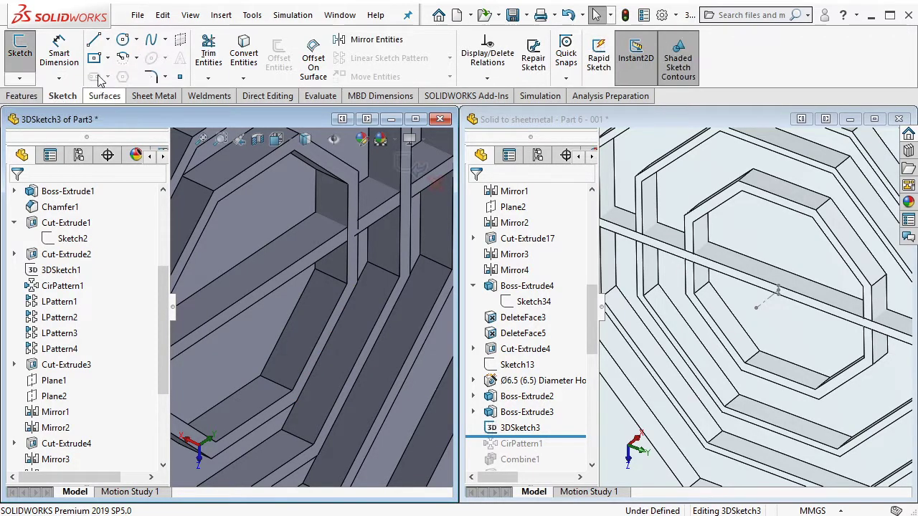
left_click(108, 40)
left_click(128, 74)
scroll(296, 290, "up", 2)
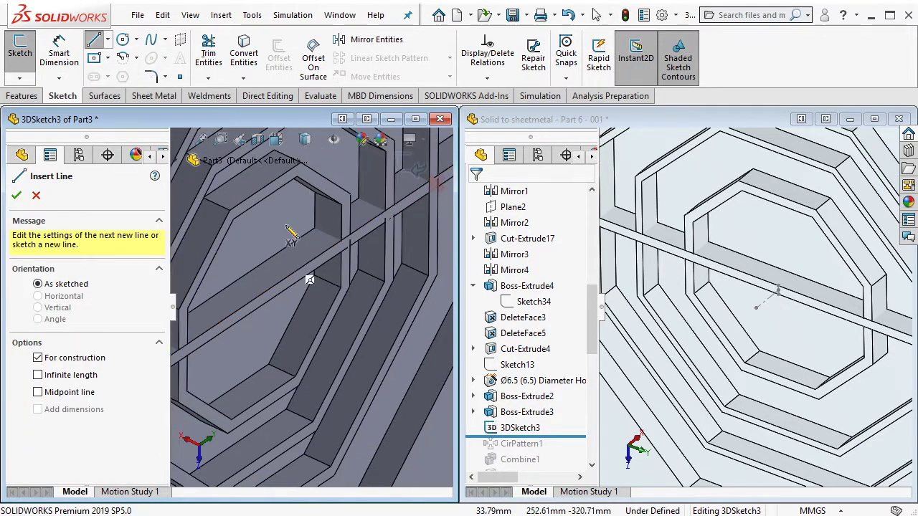
left_click(266, 197)
left_click(265, 398)
key("Escape")
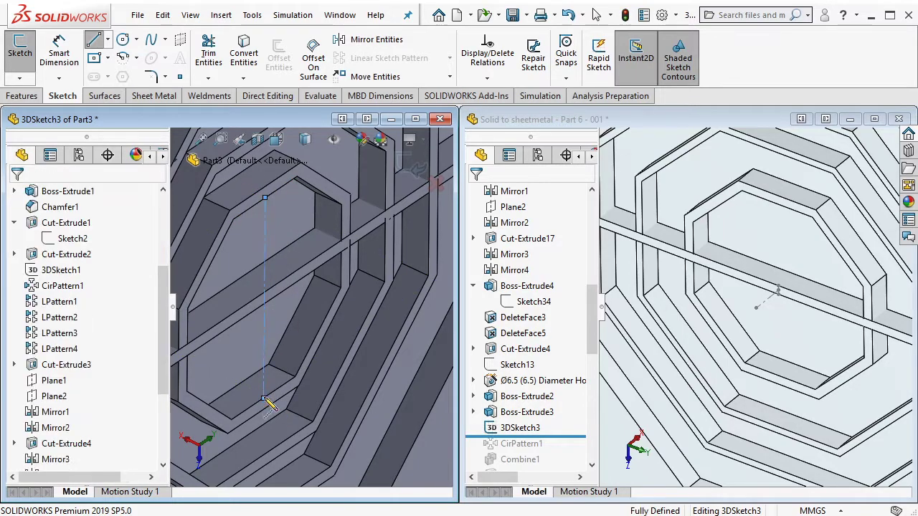
Draw a construction line from the centerline midpoint to the octagon edge, then exit
left_click(108, 40)
left_click(122, 74)
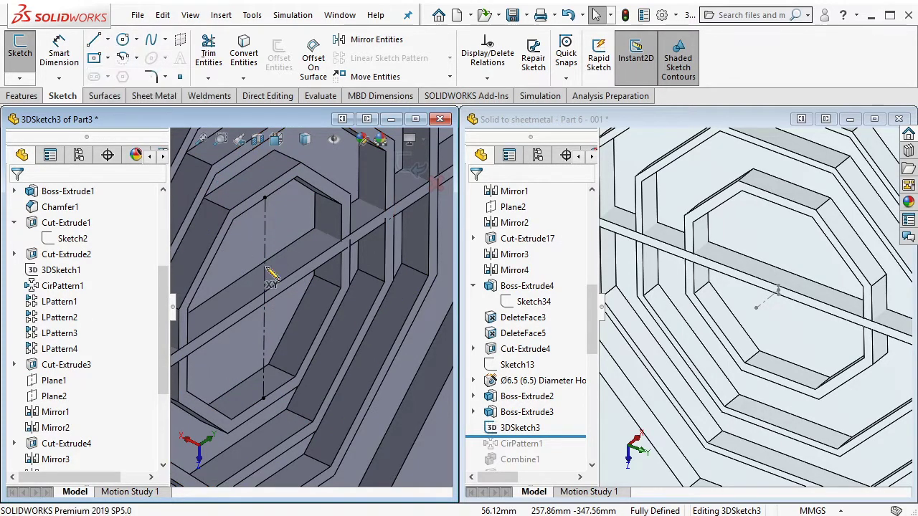
left_click(265, 298)
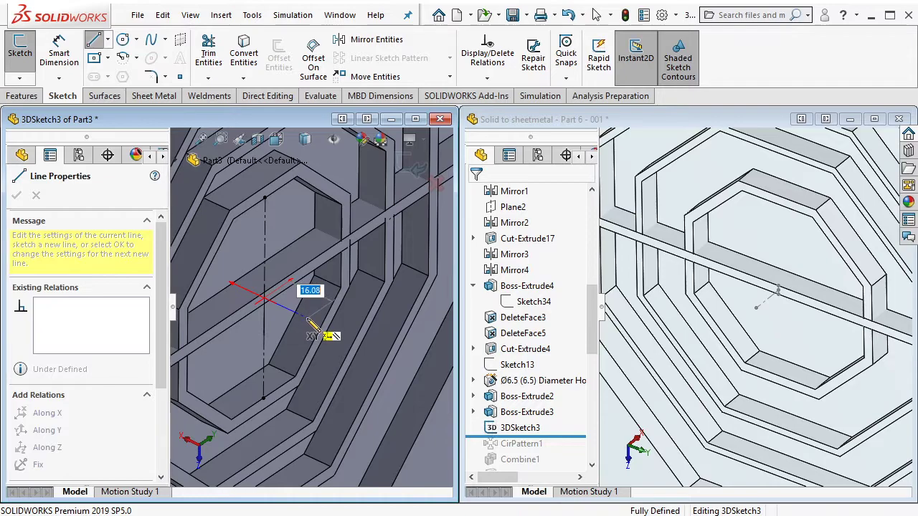
left_click(307, 318)
key("Escape")
left_click(307, 318)
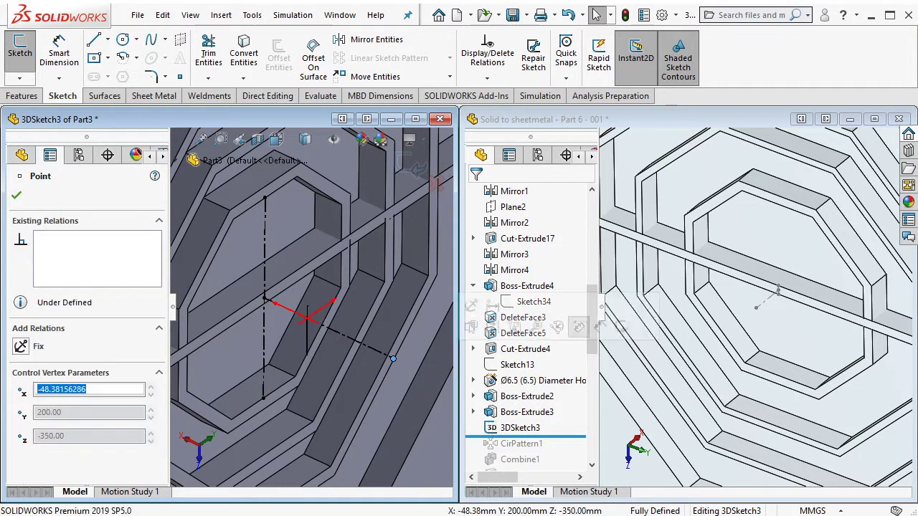
key("Escape")
mouse_move(347, 310)
middle_mouse_down()
mouse_move(361, 249)
mouse_move(393, 286)
middle_mouse_up()
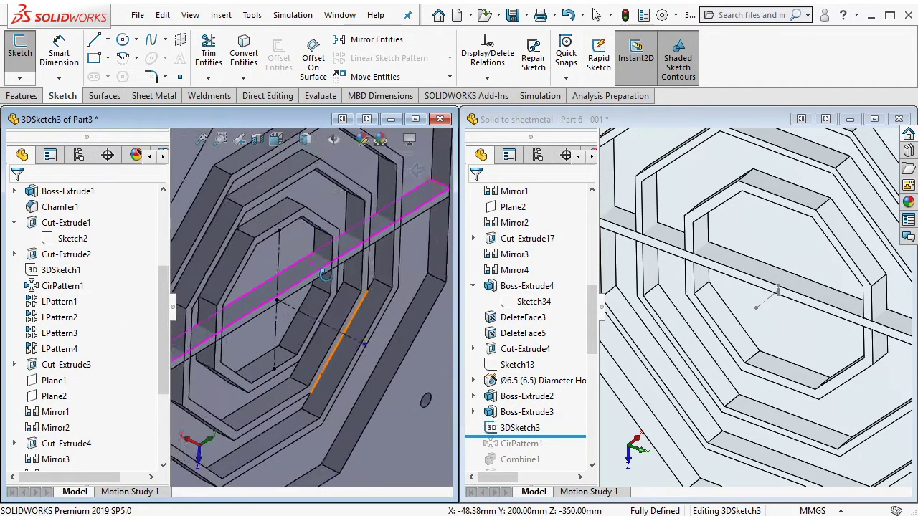
key("ctrl+b")
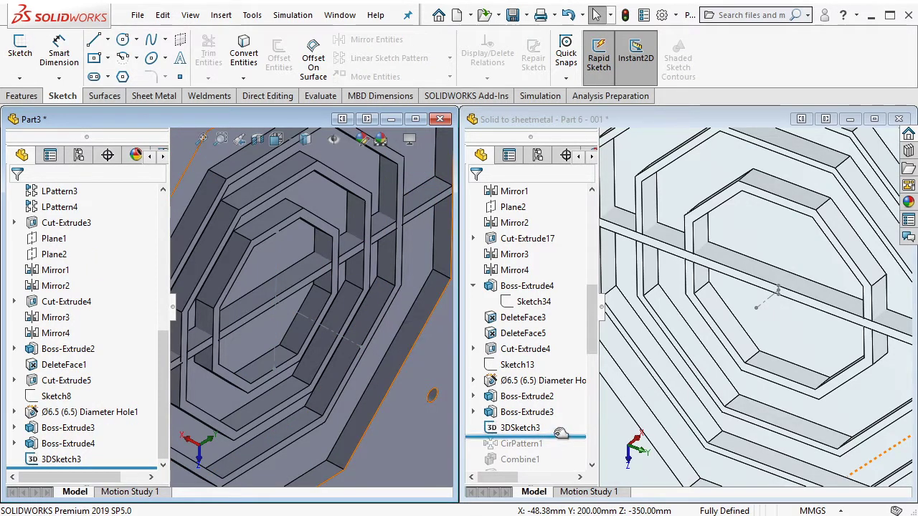
Roll the reference part forward to show its CirPattern1 rails
left_click_drag(560, 433, 527, 453)
left_click(522, 444)
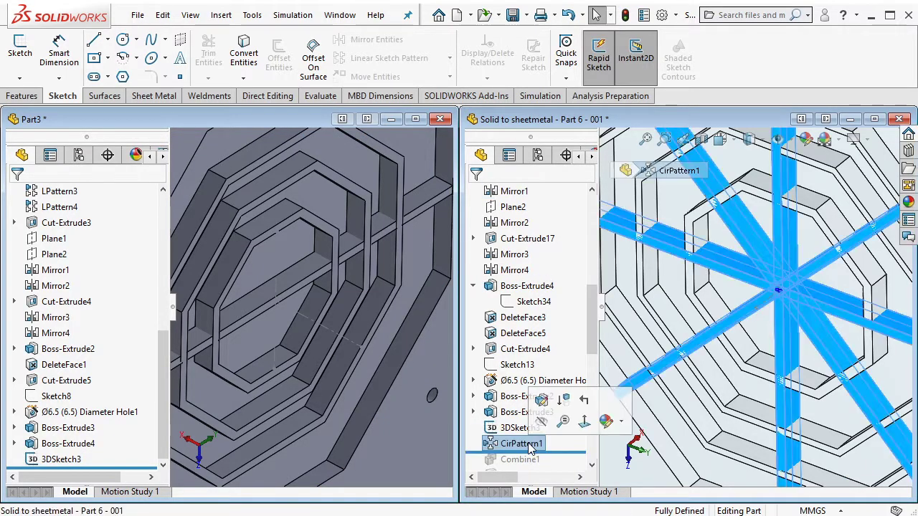
key("Escape")
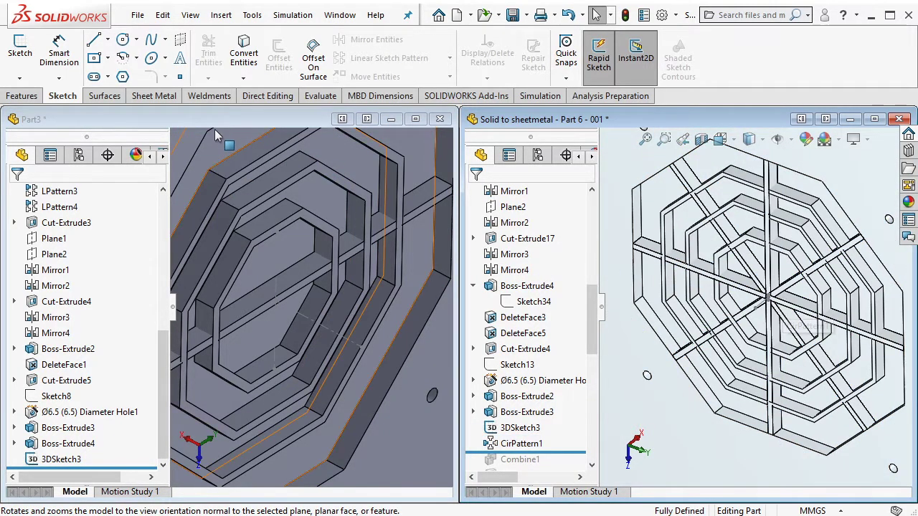
left_click(251, 99)
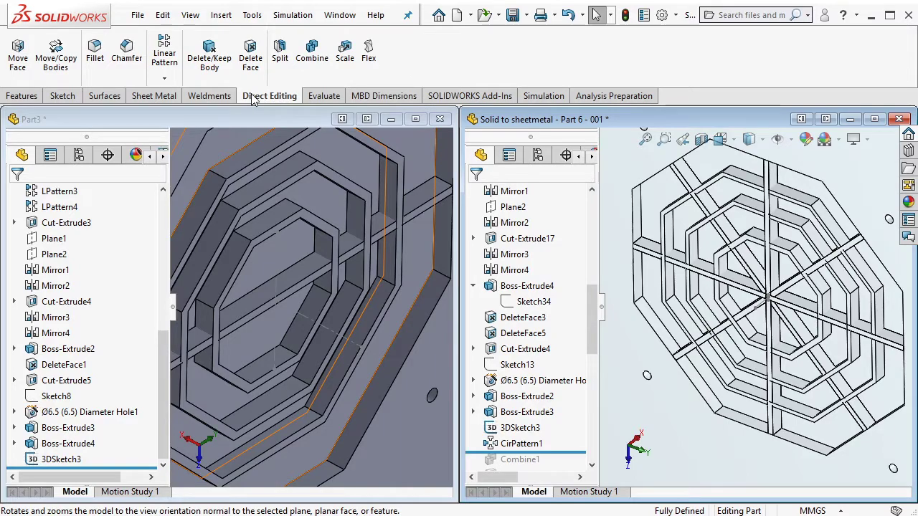
left_click(165, 77)
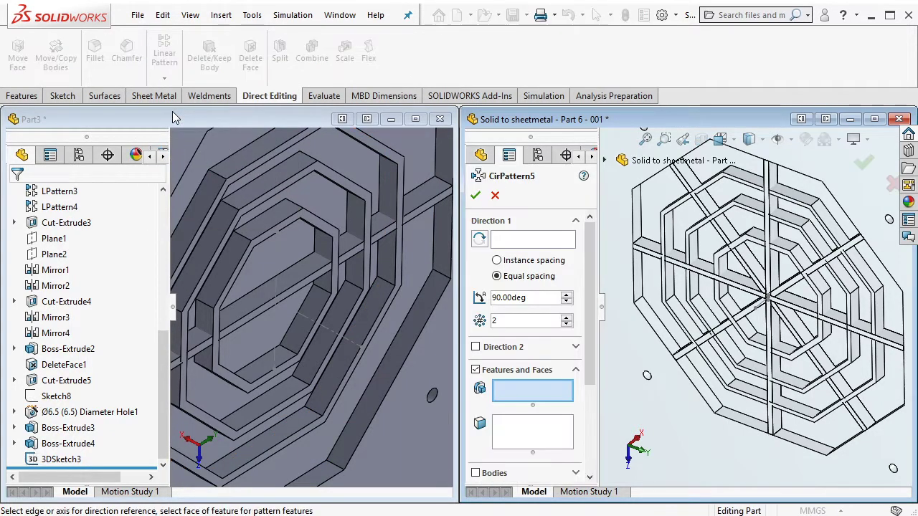
left_click(496, 196)
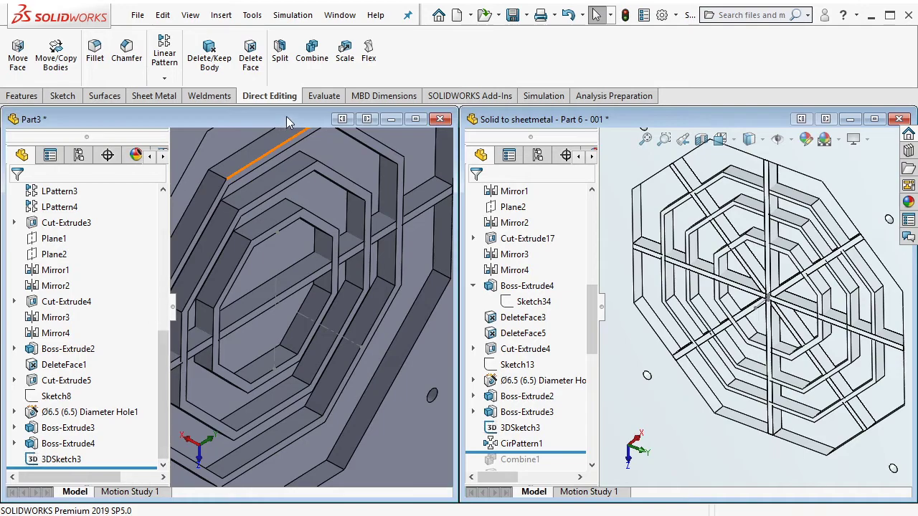
Begin a circular body pattern of the Boss-Extrude4 rail about the chosen axis
left_click(165, 77)
left_click(195, 111)
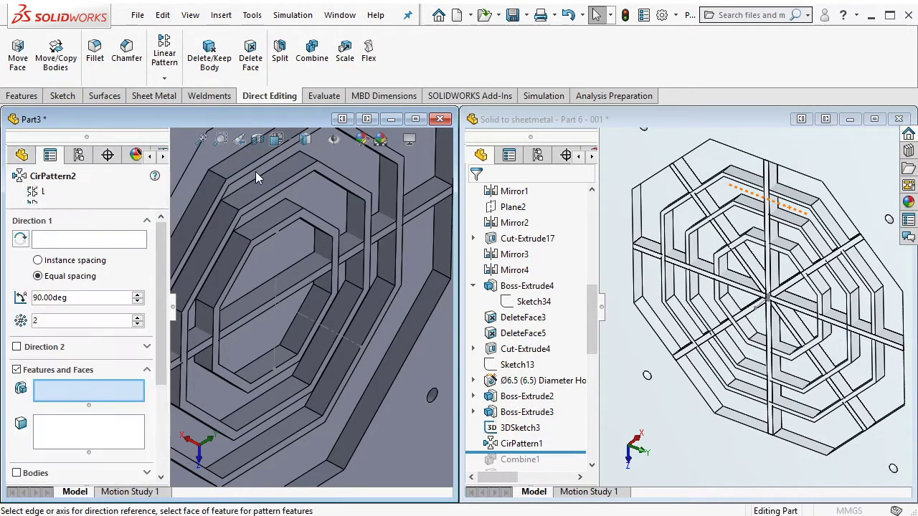
left_click(321, 330)
scroll(157, 403, "down", 3)
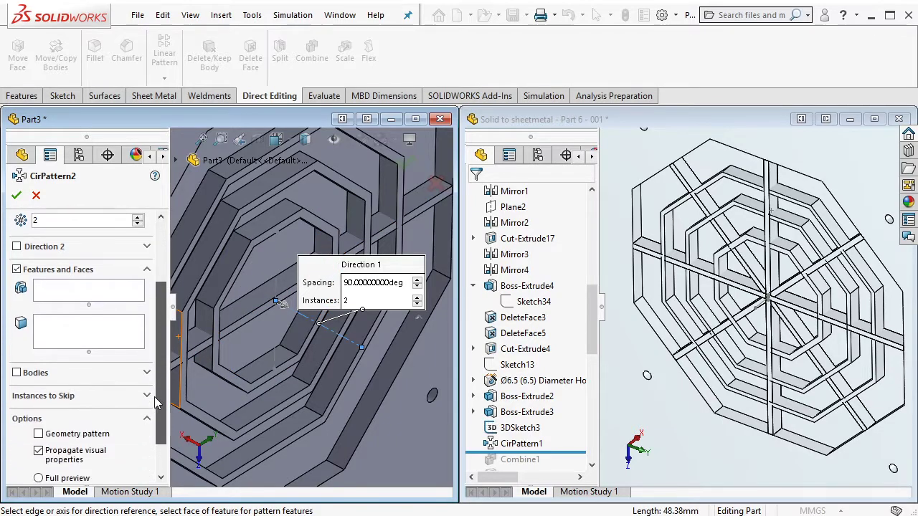
left_click(17, 372)
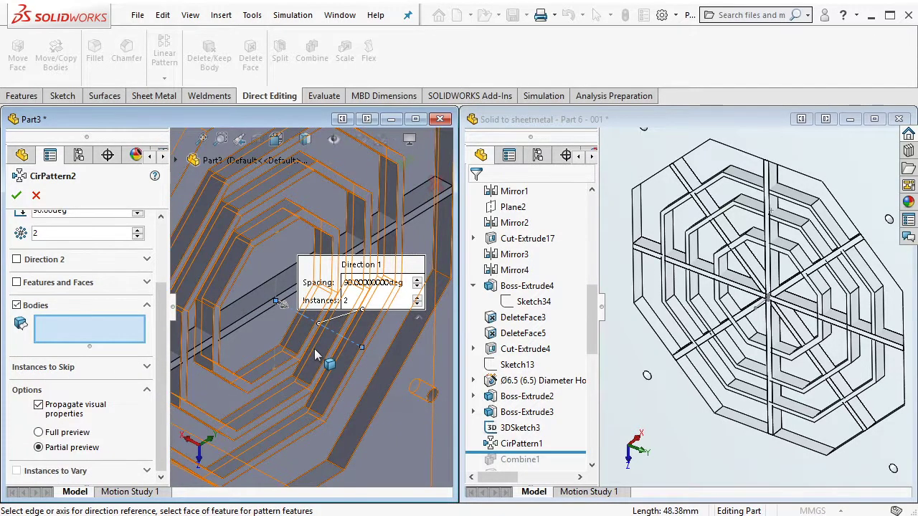
left_click(270, 333)
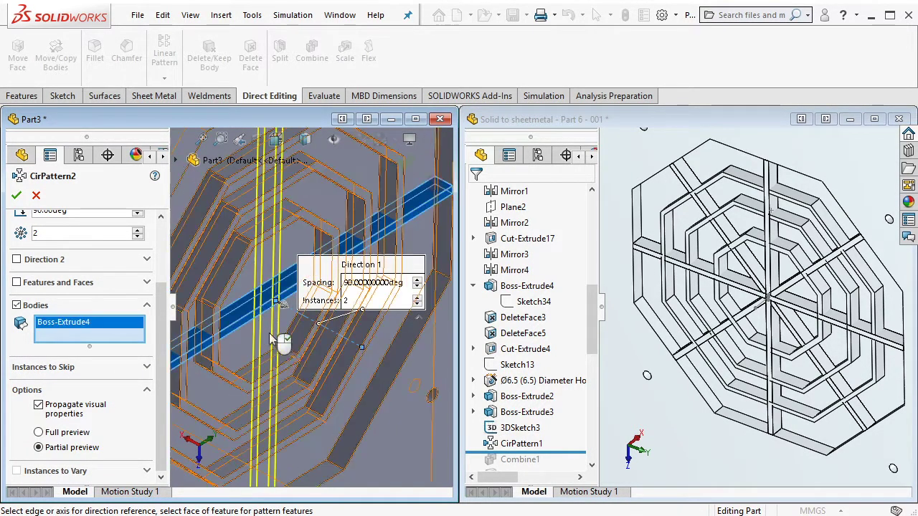
scroll(269, 333, "up", 5)
scroll(159, 295, "up", 2)
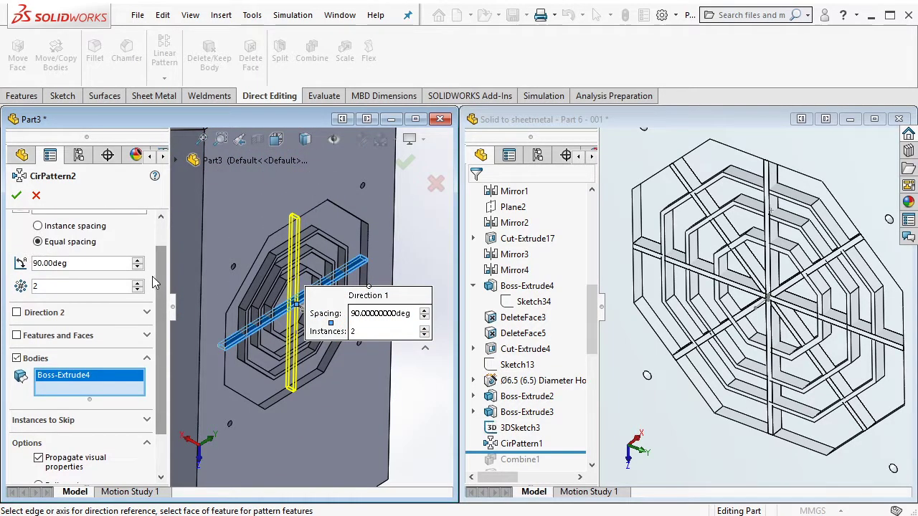
Set the pattern to 360° with 8 instances and confirm it
left_click(138, 284)
left_click(138, 284)
left_click(138, 284)
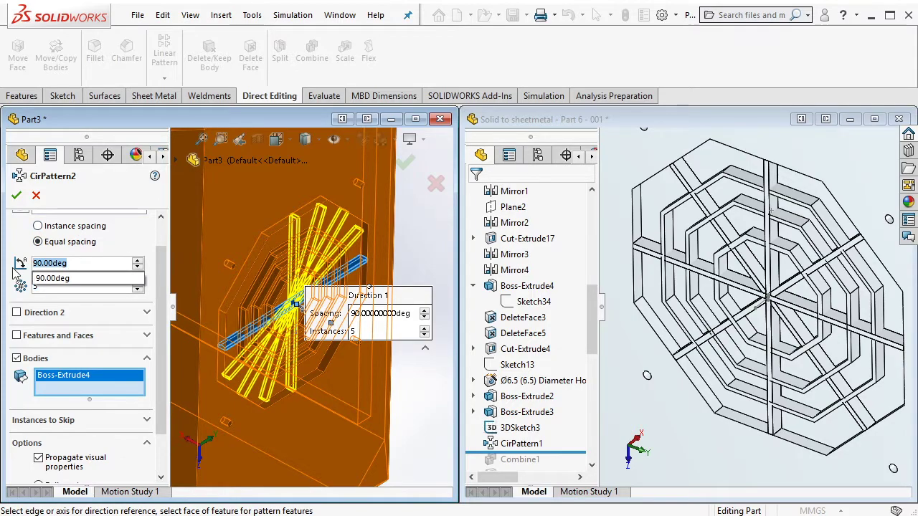
type("360")
key("Return")
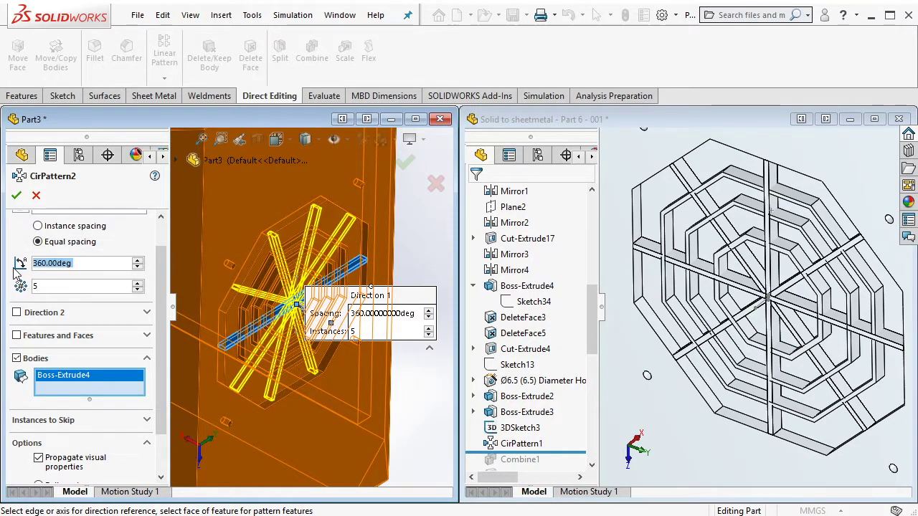
left_click(138, 283)
left_click(138, 284)
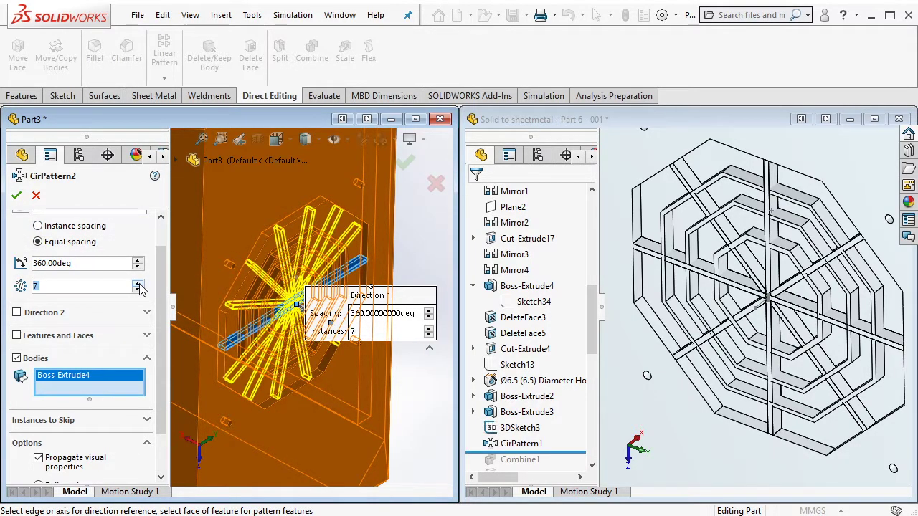
left_click(138, 284)
left_click(405, 163)
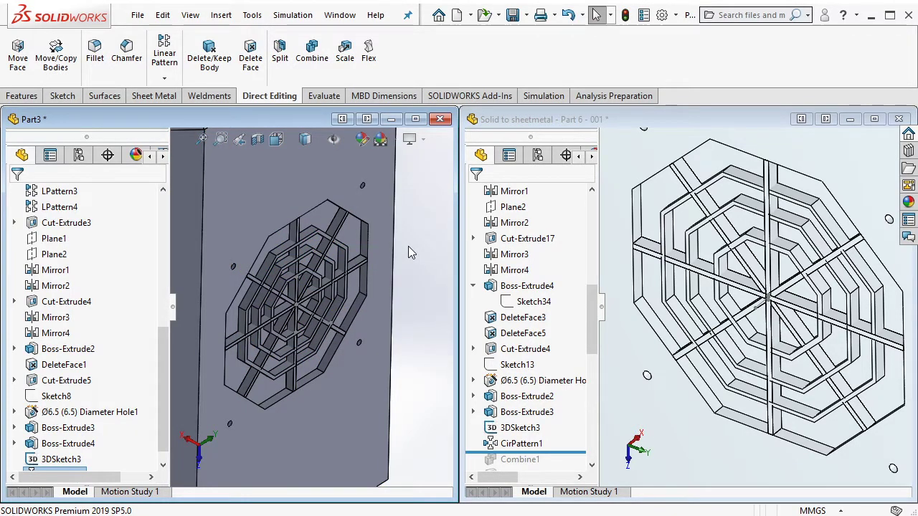
Combine all nine Part3 bodies, Boss-Extrude3 through CirPattern2[7], using Add into Combine1
left_click(311, 52)
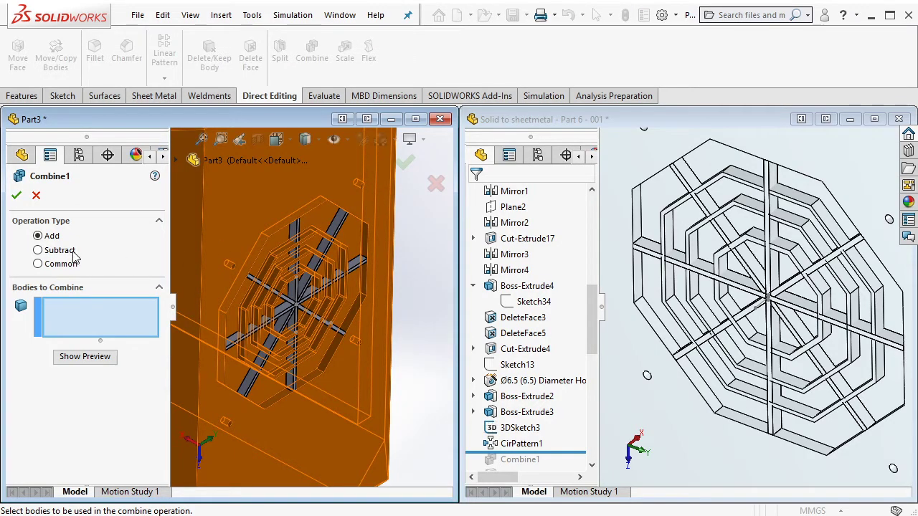
left_click(60, 252)
left_click(37, 236)
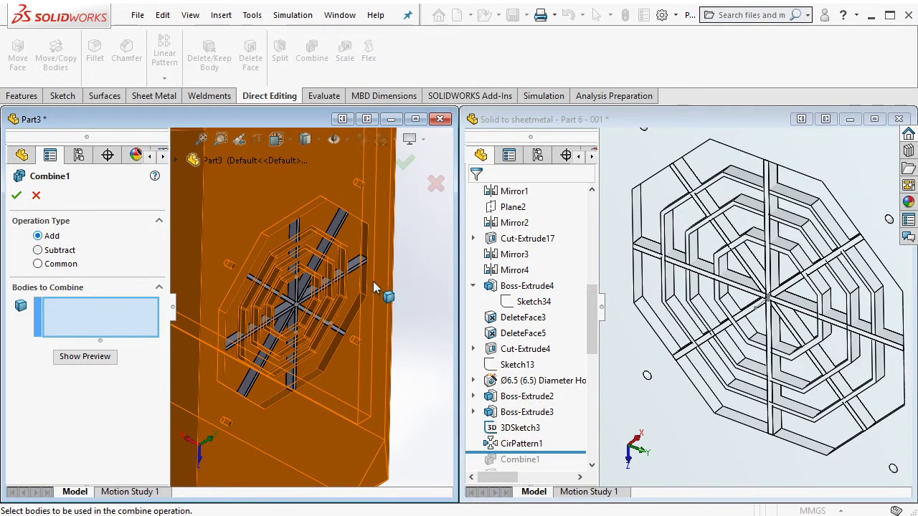
left_click(383, 289)
left_click(35, 196)
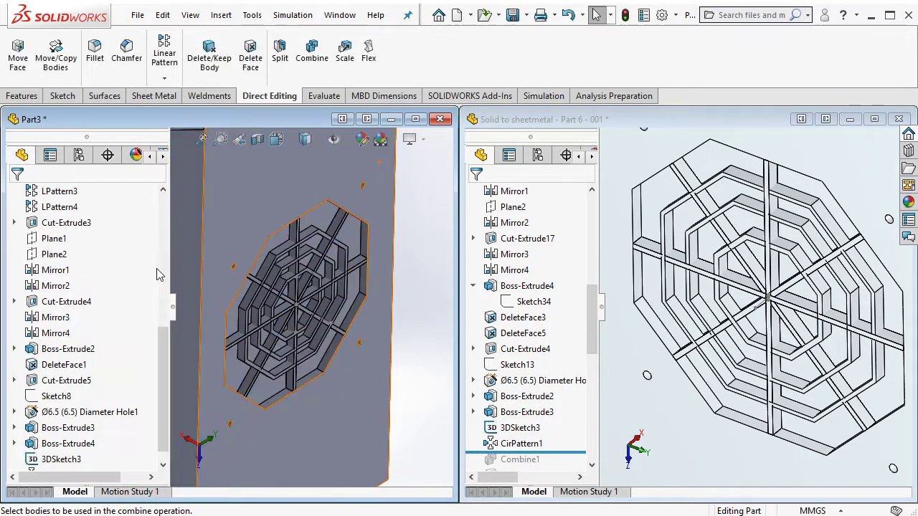
left_click_drag(166, 344, 161, 218)
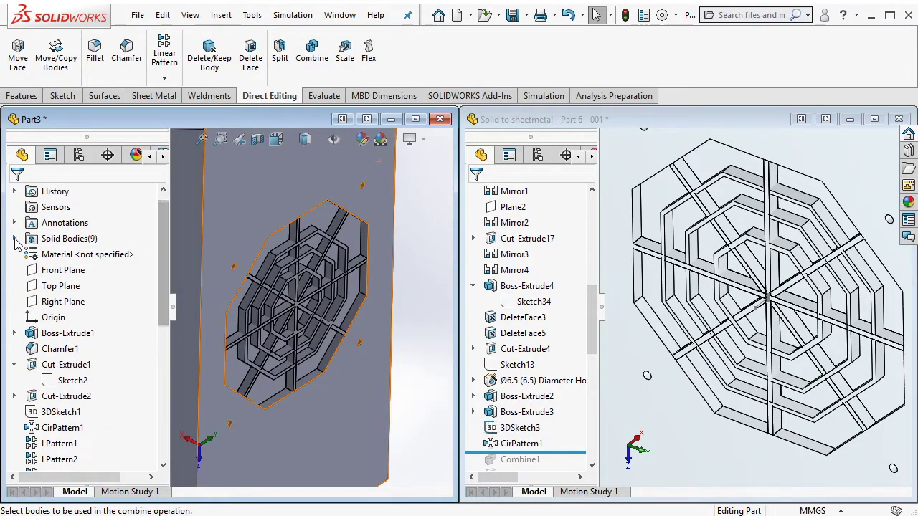
left_click(15, 239)
left_click(85, 257)
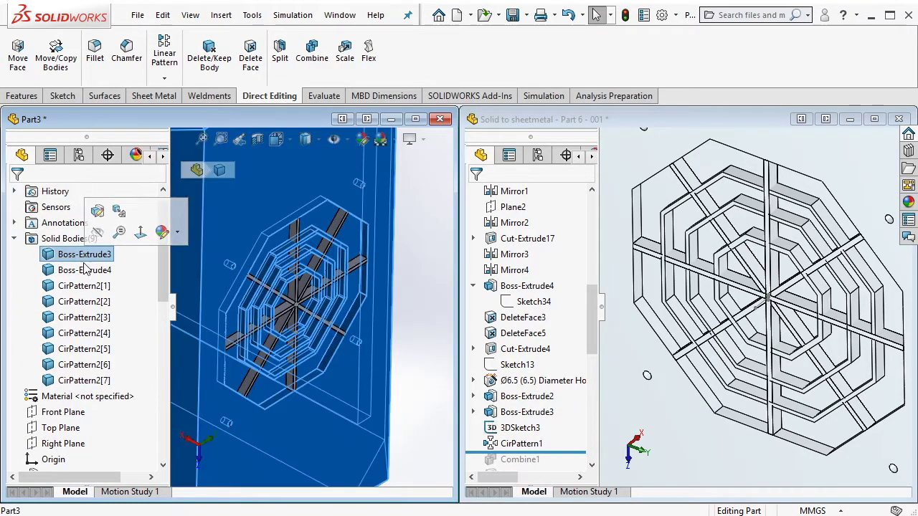
left_click(84, 380, "shift")
left_click(312, 51)
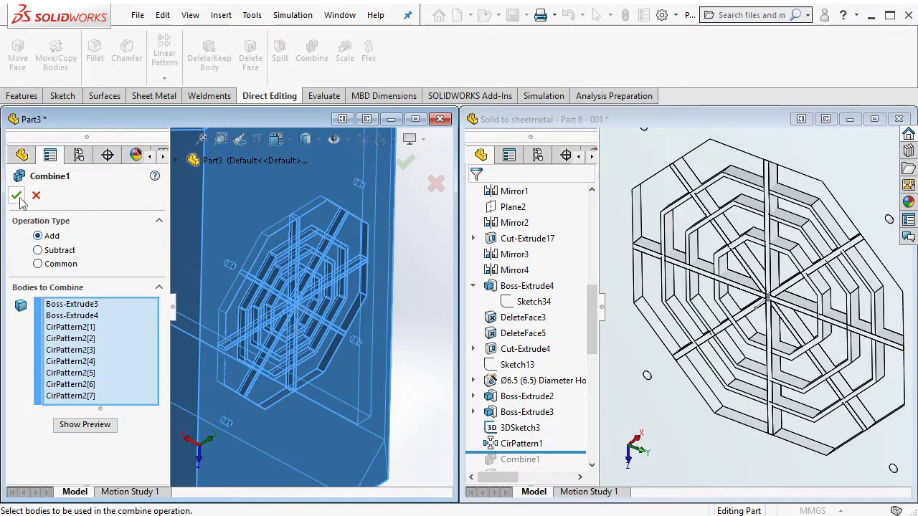
key("Return")
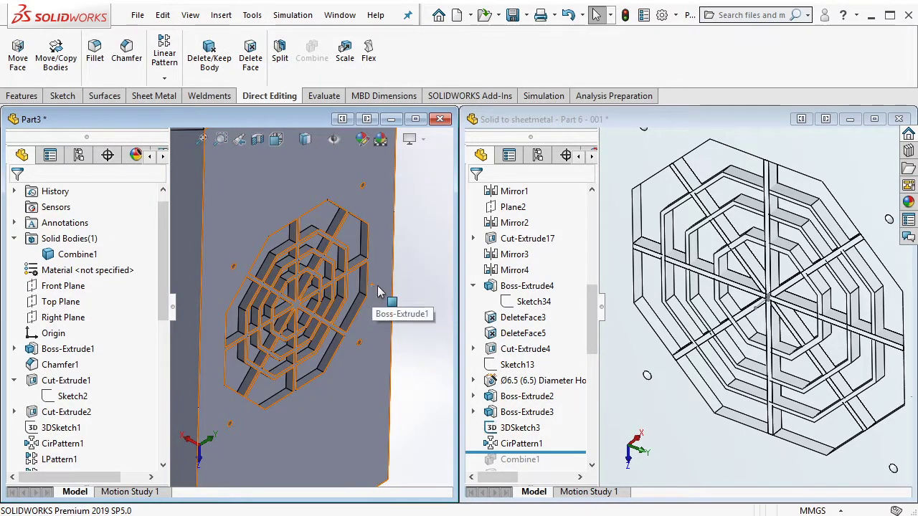
Roll the reference part forward past Combine1 to Cut-Extrude5, revealing its central octagon cut
left_click_drag(164, 274, 164, 410)
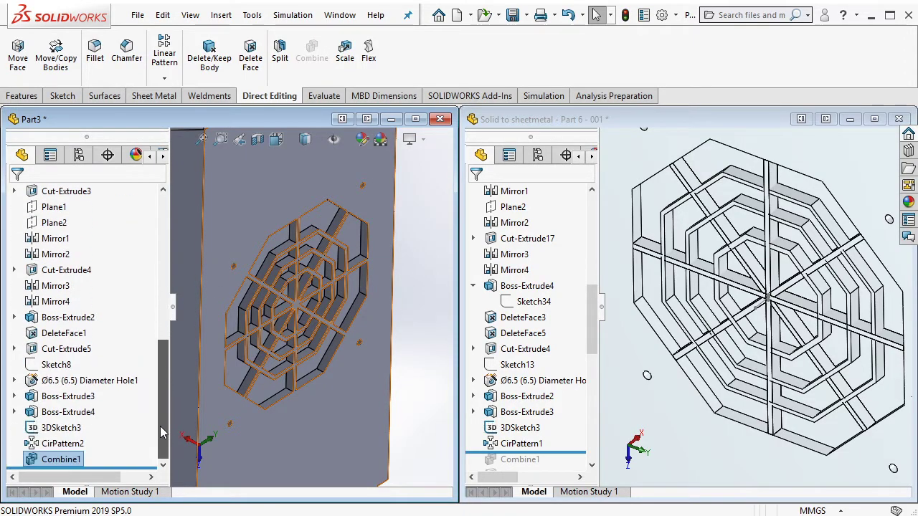
left_click(592, 319)
left_click_drag(592, 319, 593, 351)
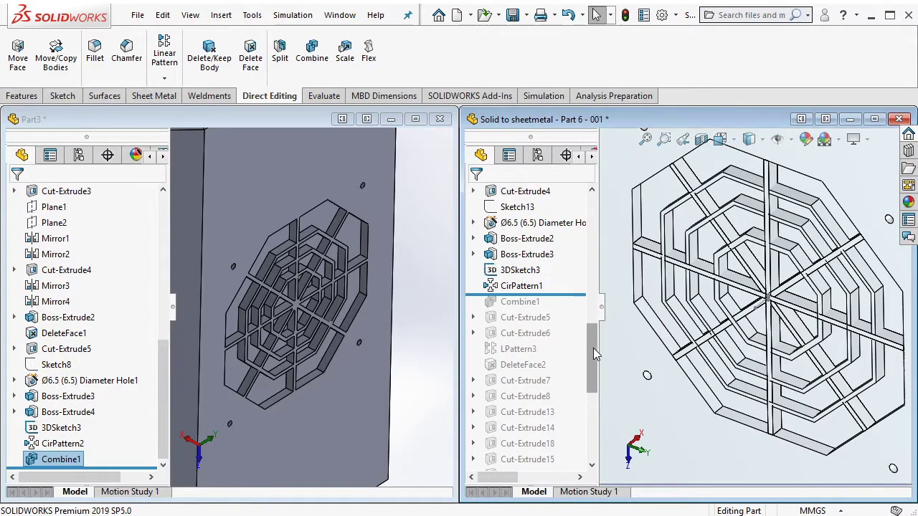
left_click(529, 269)
left_click_drag(569, 294, 541, 308)
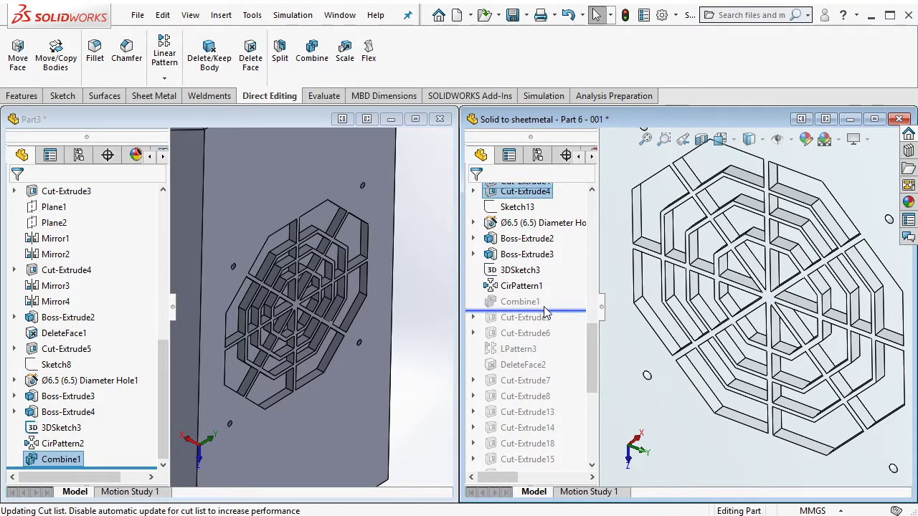
left_click_drag(564, 306, 556, 322)
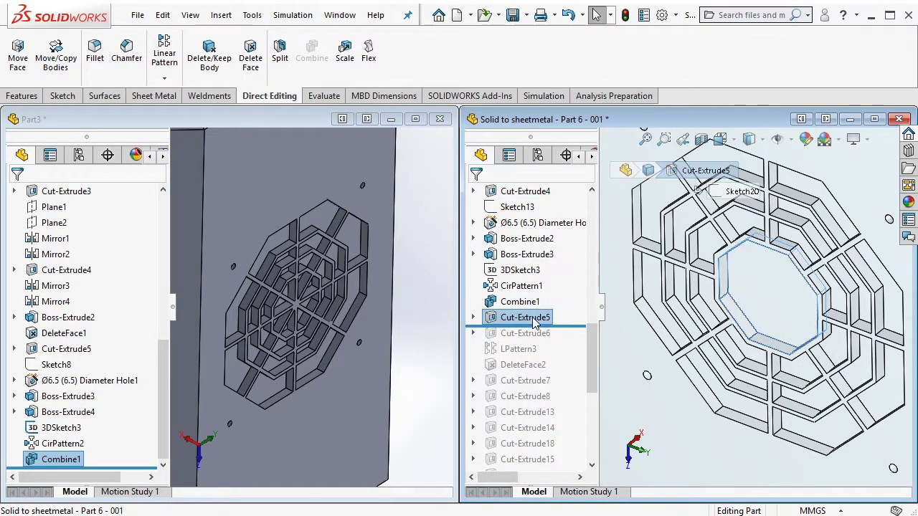
Start Sketch12 on Part3's front panel face
left_click(279, 189)
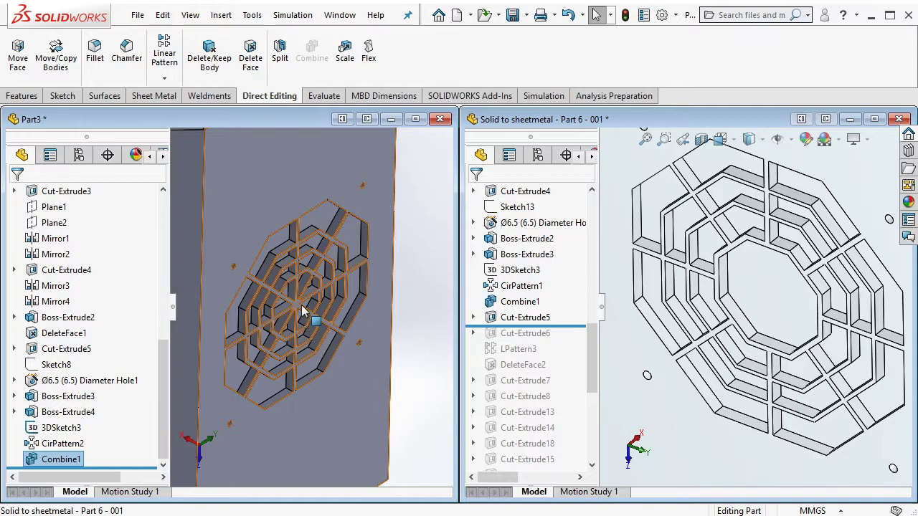
left_click(326, 321)
scroll(301, 308, "down", 5)
key("Escape")
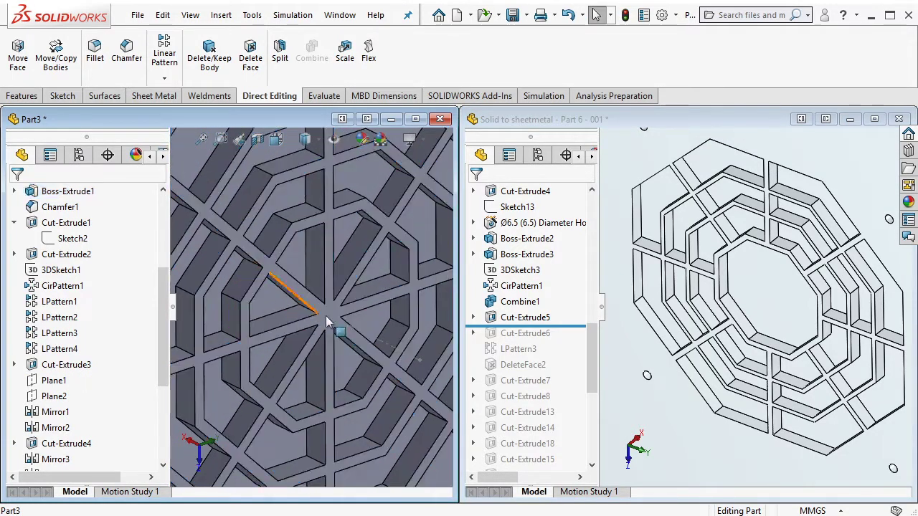
left_click(347, 331)
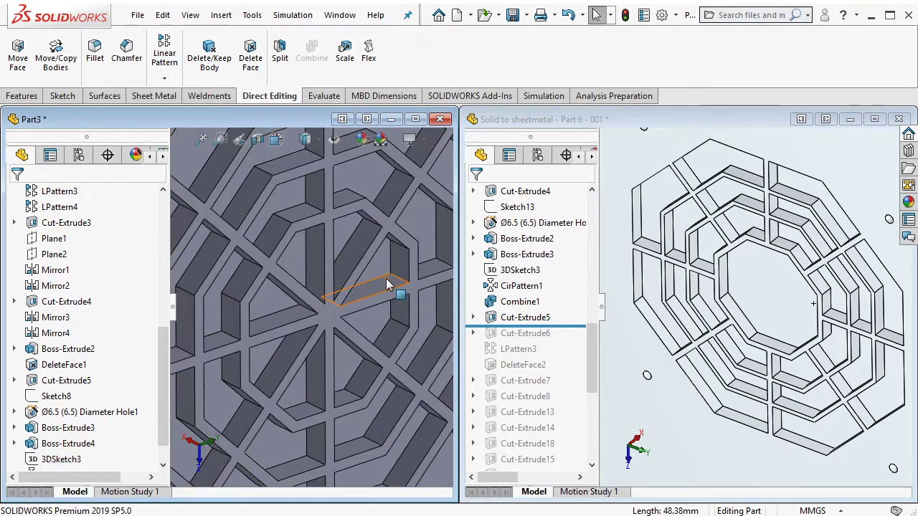
left_click(340, 326)
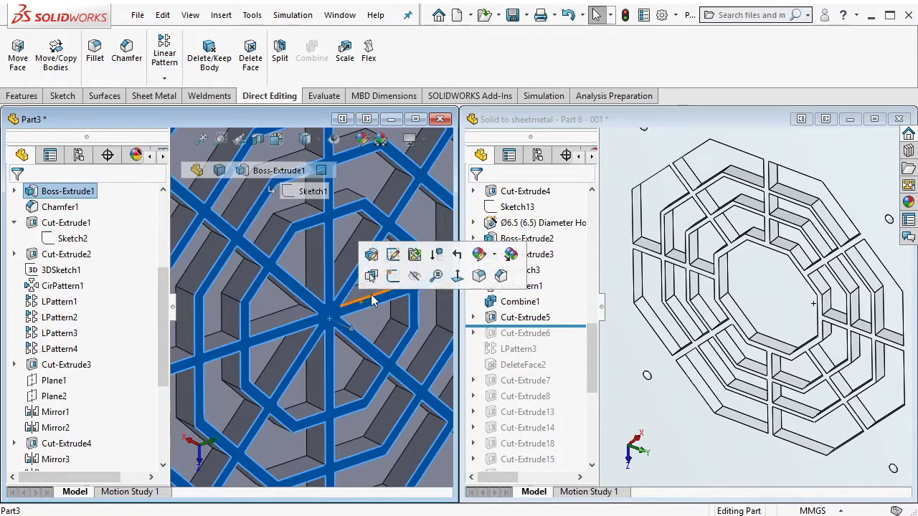
left_click(387, 269)
Draw an eight-sided polygon centred on the vent grid
left_click(122, 77)
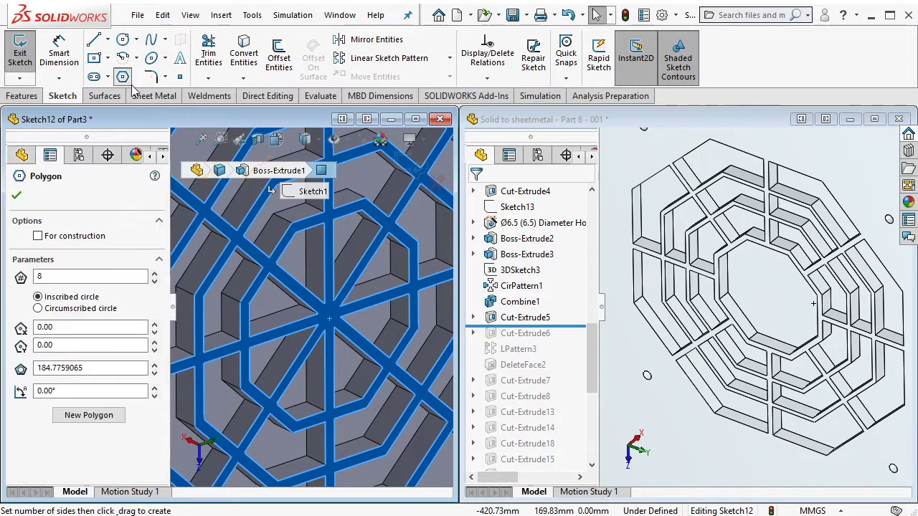
left_click(287, 309)
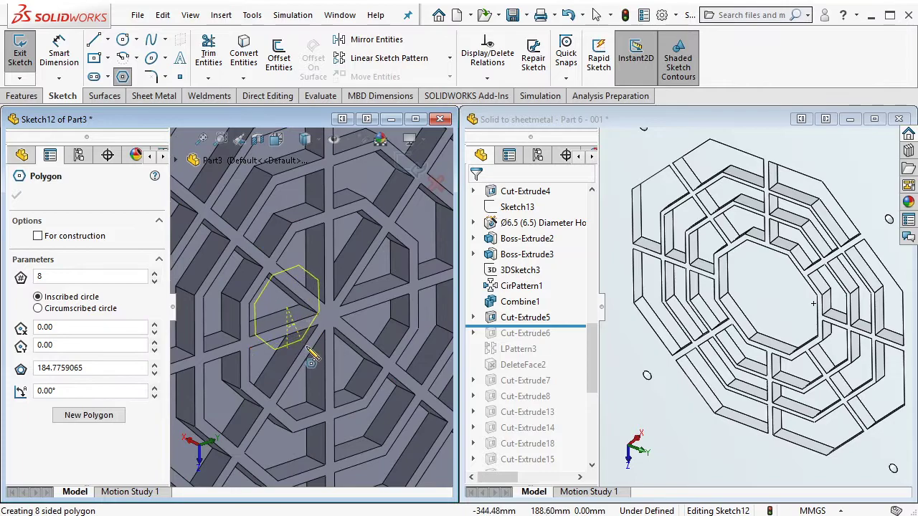
left_click(312, 372)
key("Escape")
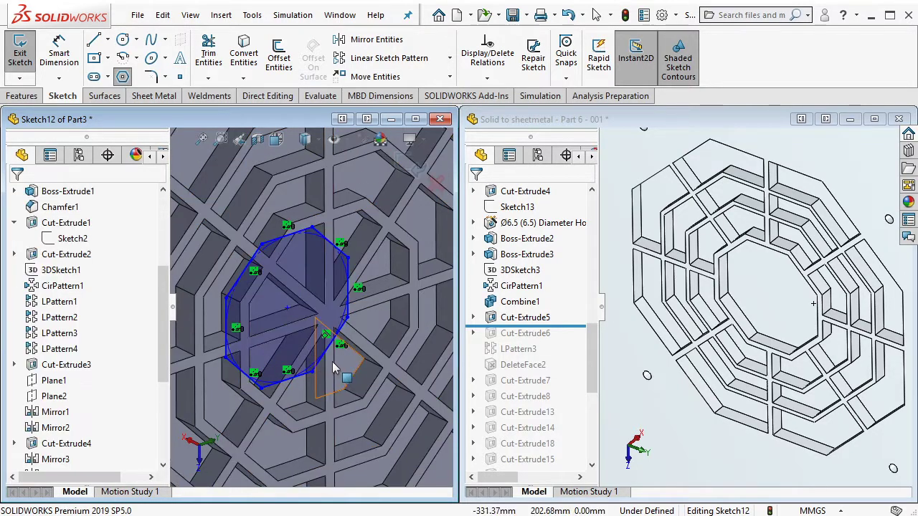
Fully define the octagon with two Collinear edge relations and a Coincident corner-to-vertex relation
left_click(333, 342)
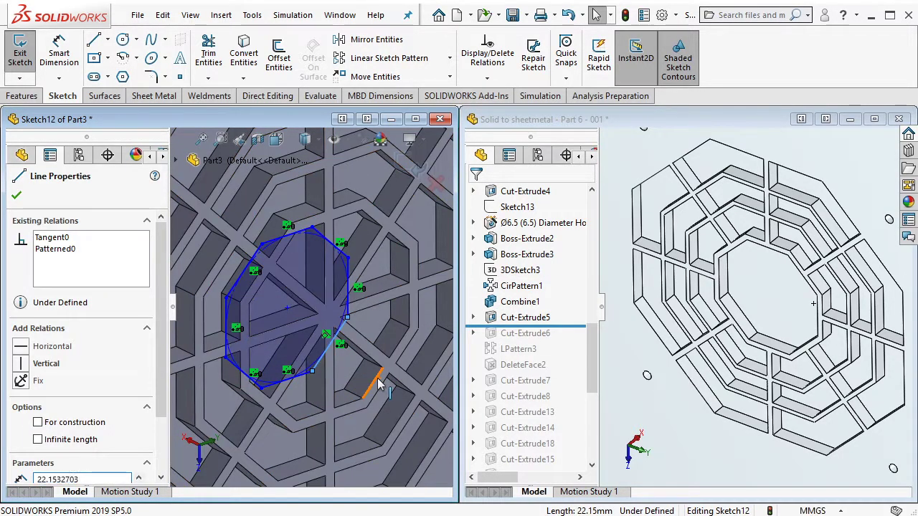
left_click(374, 378, "ctrl")
left_click(421, 320)
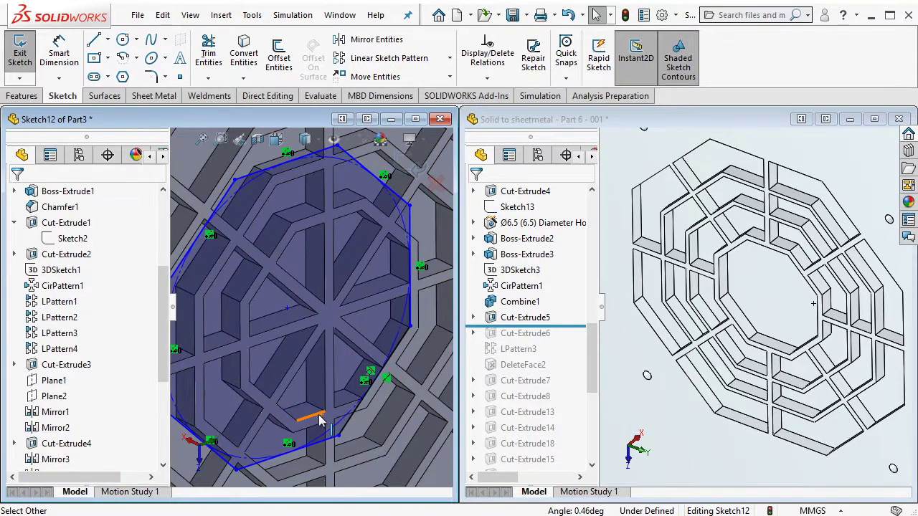
left_click(326, 446)
left_click(347, 430, "ctrl")
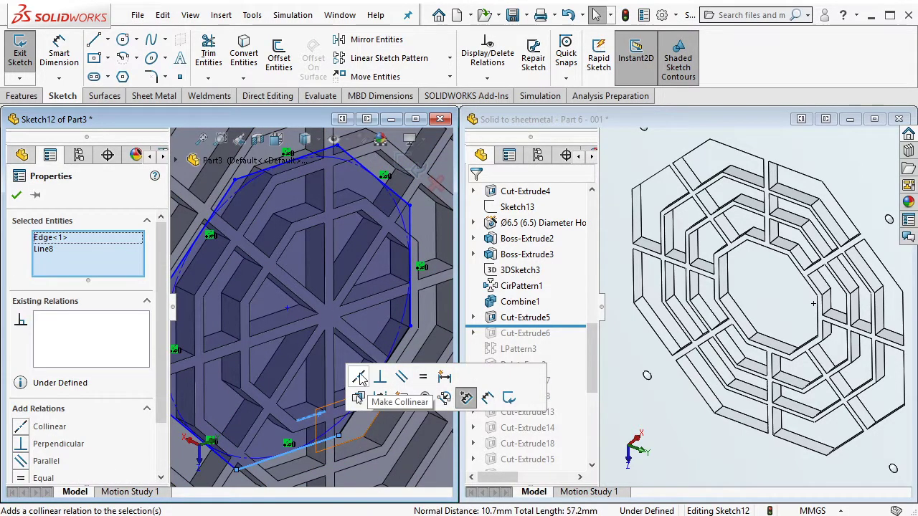
left_click(364, 394)
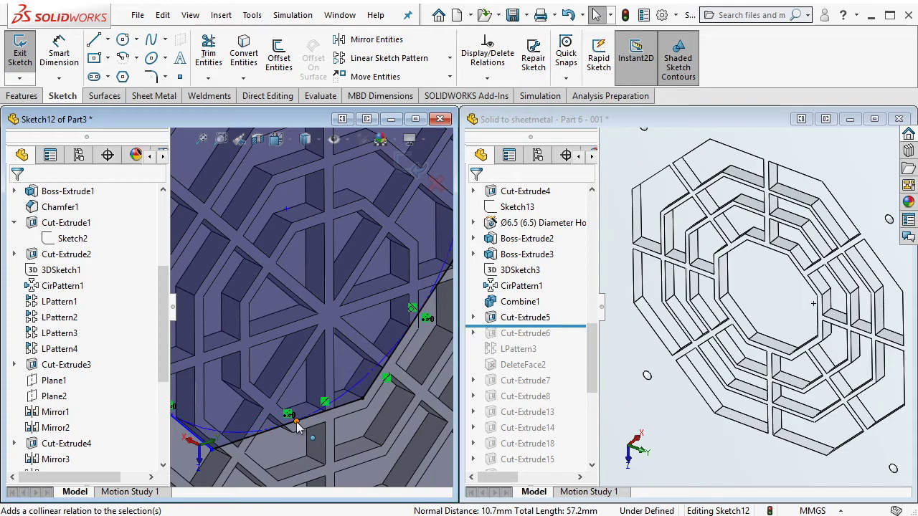
left_click(296, 420)
left_click(295, 464, "ctrl")
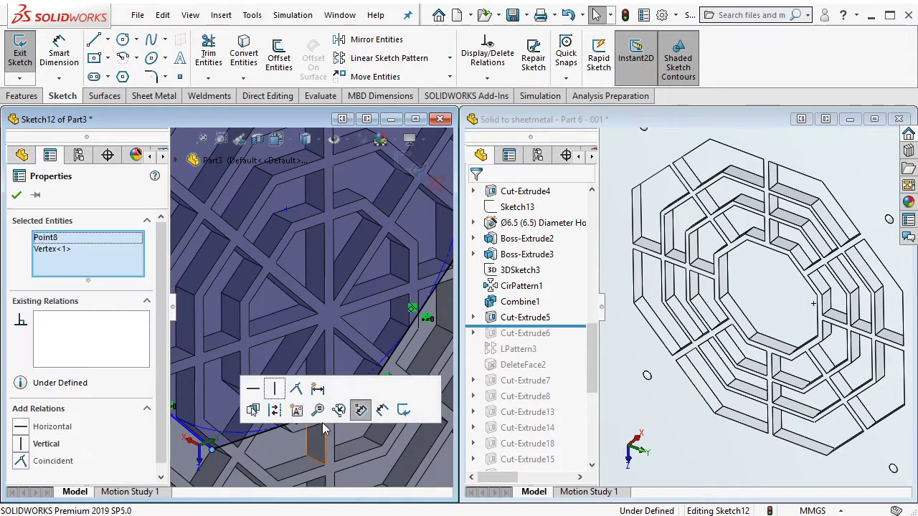
left_click(304, 398)
key("Escape")
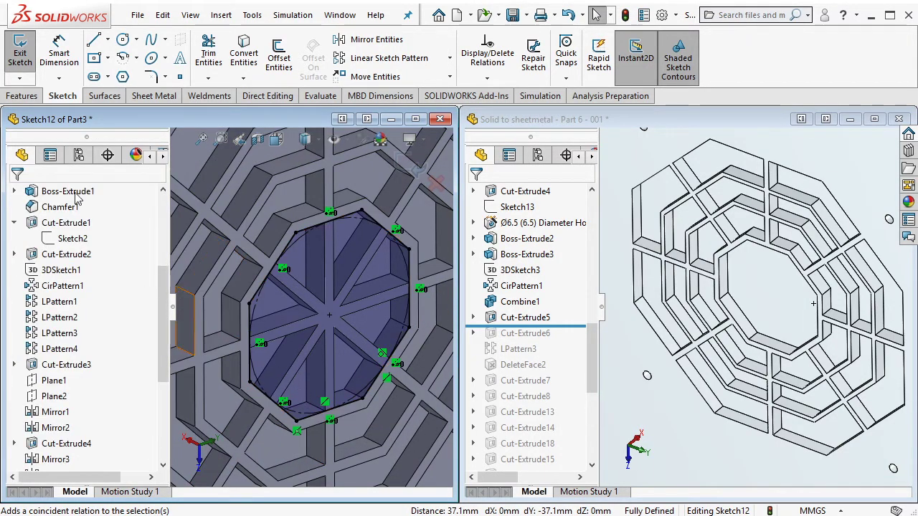
Extruded Cut the octagon with end condition Up To Surface at the chosen face
left_click(23, 96)
left_click(217, 57)
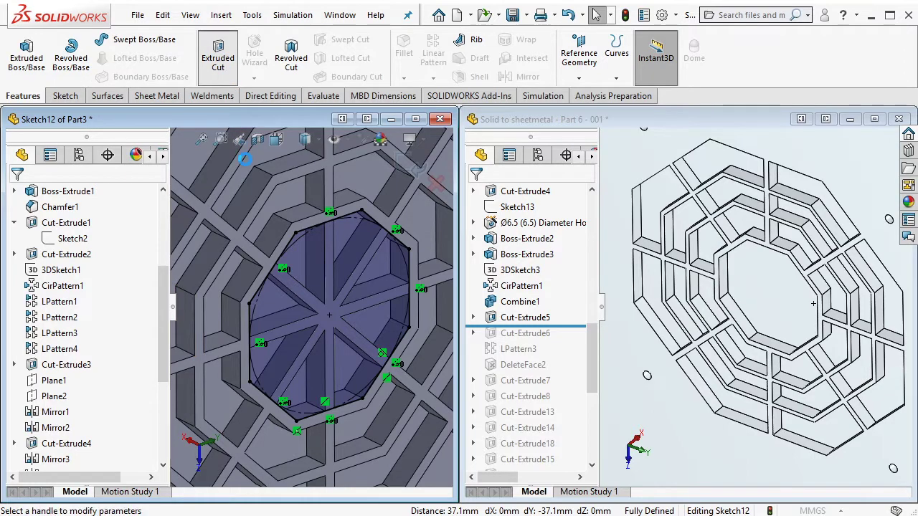
left_click(95, 281)
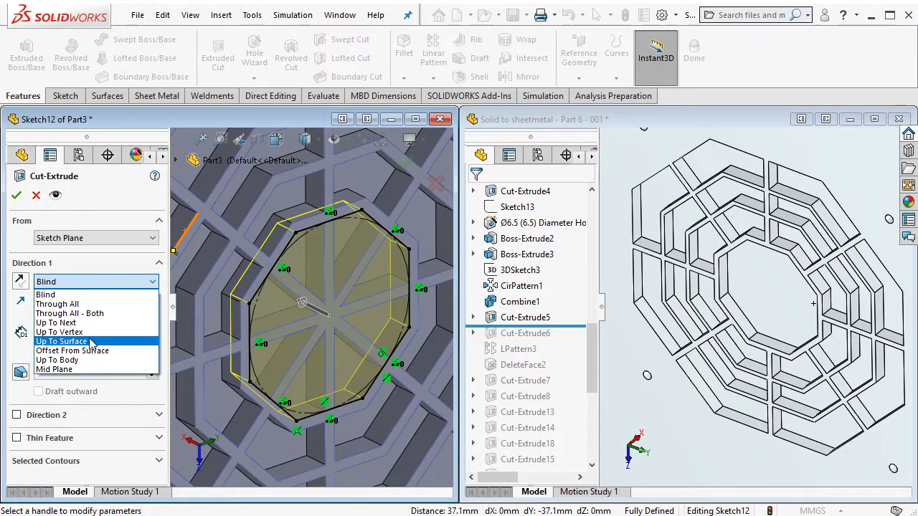
left_click(64, 345)
left_click(388, 271)
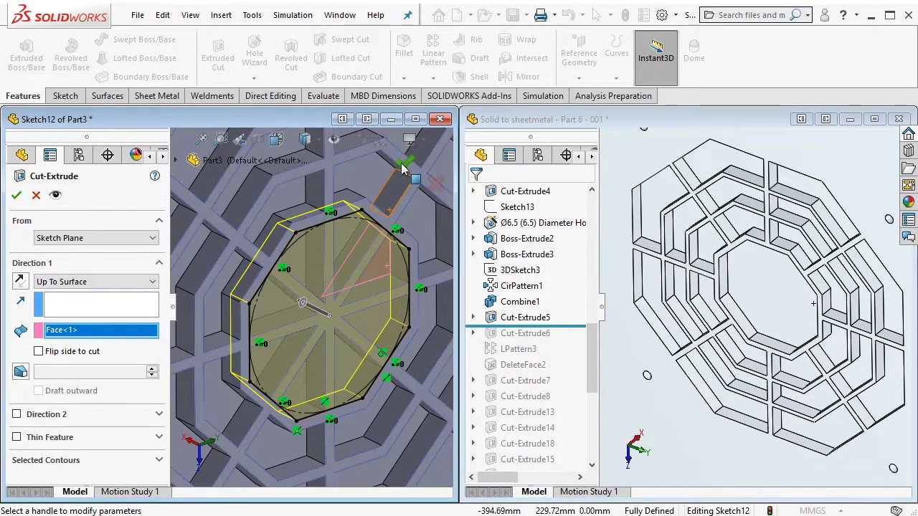
key("Return")
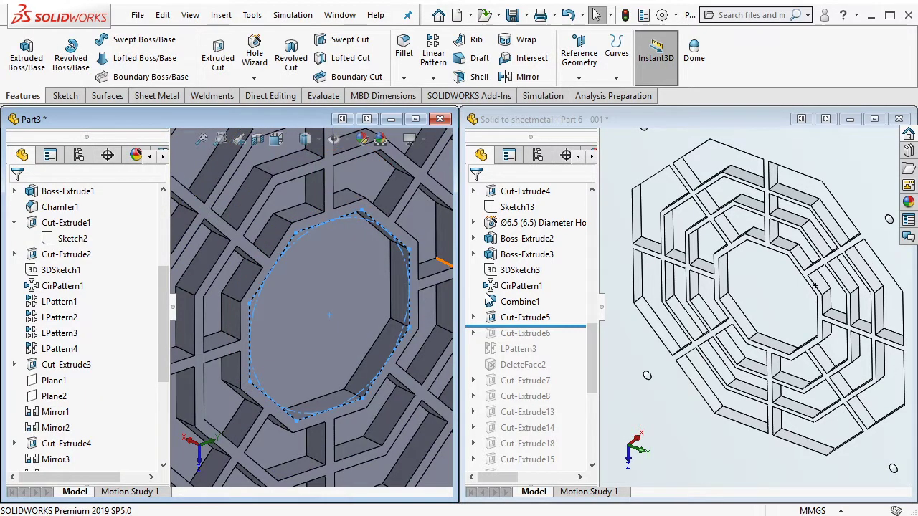
Roll the reference part past Cut-Extrude6 and view Sketch21's 35 mm slot dimensions
left_click(599, 107)
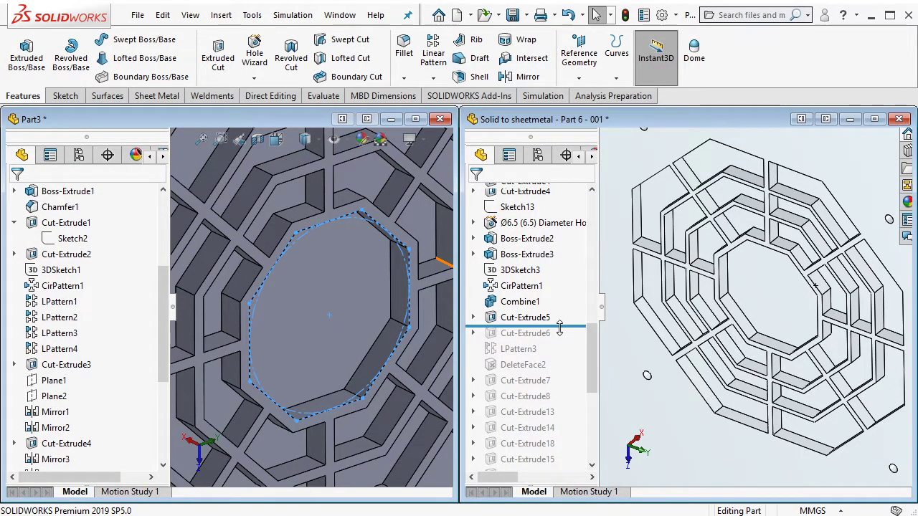
left_click_drag(559, 327, 557, 340)
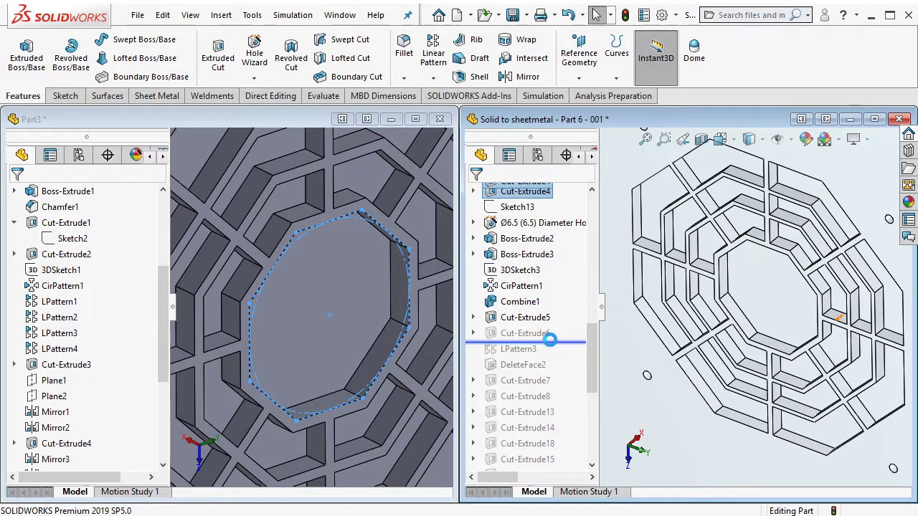
left_click(540, 334)
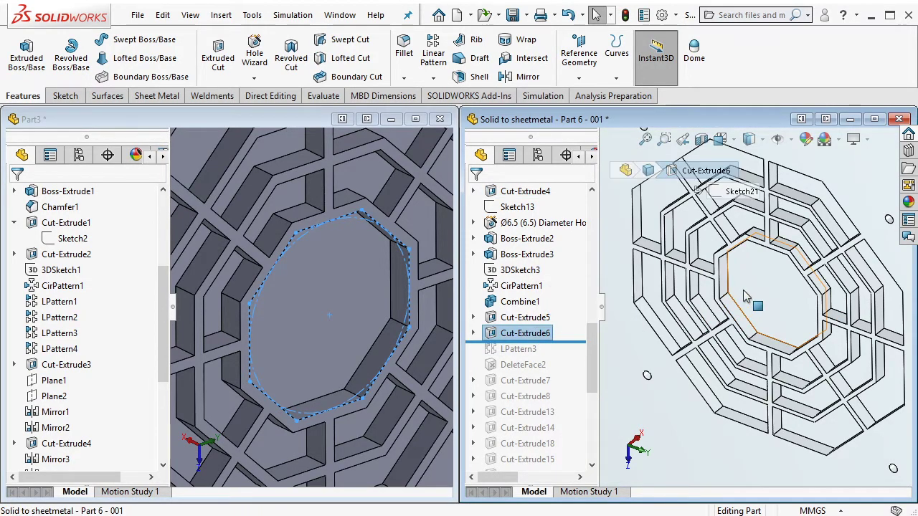
scroll(719, 373, "down", 5)
scroll(719, 374, "down", 5)
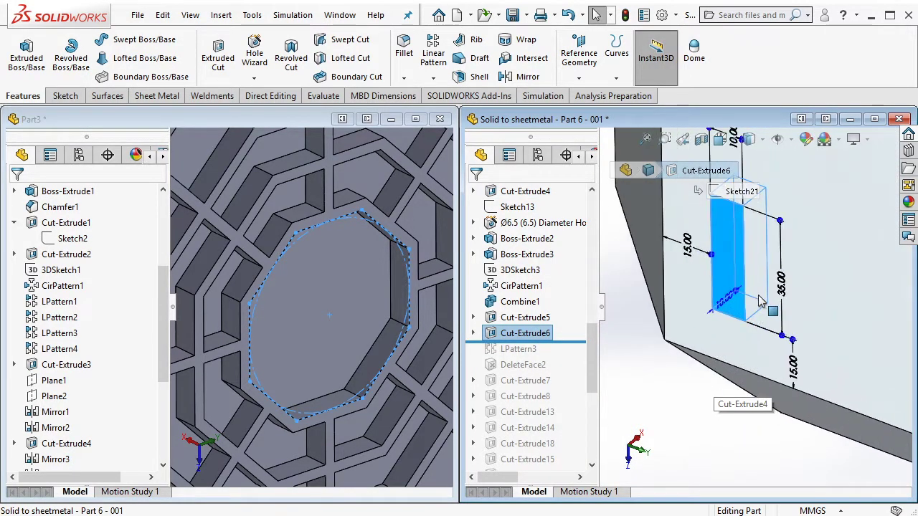
Turn Part3 to face its front and select the enclosure's front face
left_click(281, 120)
scroll(325, 313, "up", 3)
scroll(337, 323, "up", 3)
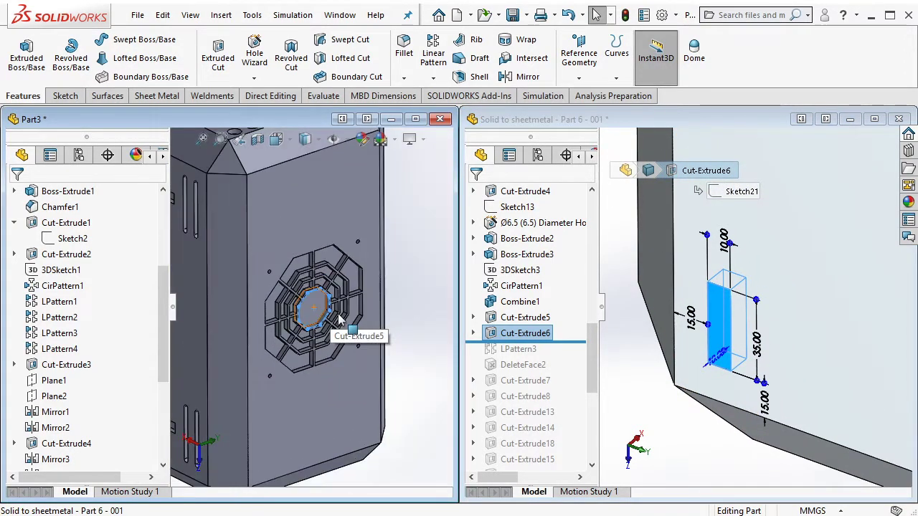
scroll(348, 333, "up", 2)
middle_click_drag(352, 337, 266, 380)
scroll(268, 366, "down", 3)
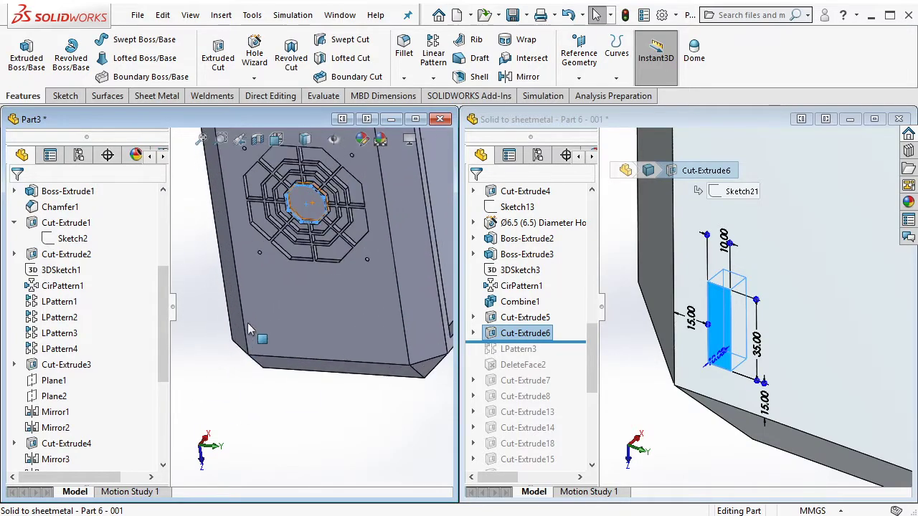
scroll(276, 351, "down", 3)
scroll(281, 337, "down", 2)
left_click(282, 340)
Sketch a corner rectangle on the front face below the grille
left_click(347, 273)
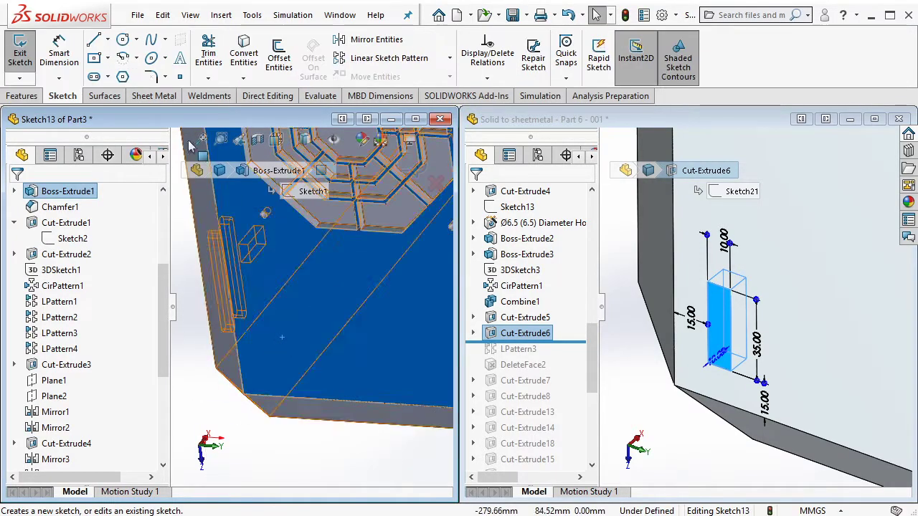
left_click(107, 58)
left_click(109, 80)
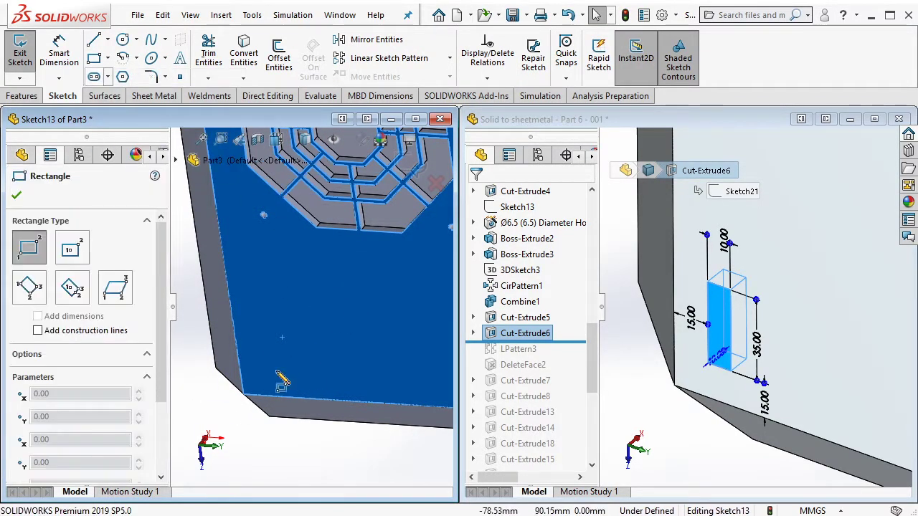
left_click(267, 374)
left_click(284, 318)
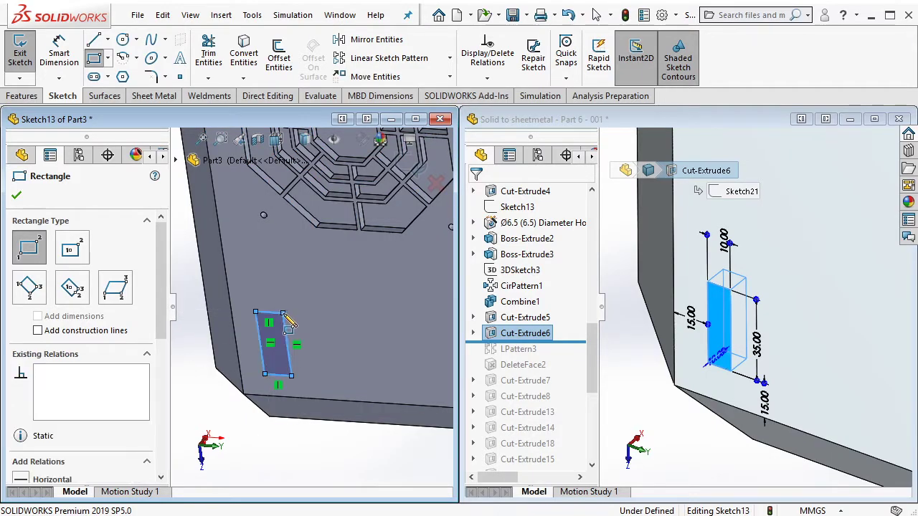
key("Escape")
Dimension the rectangle 10 mm wide and 35 mm tall
left_click(59, 56)
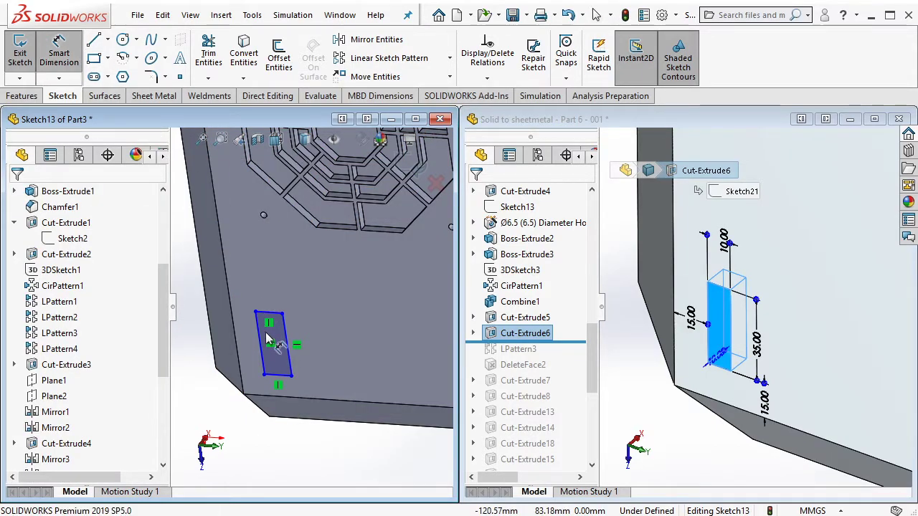
left_click(271, 314)
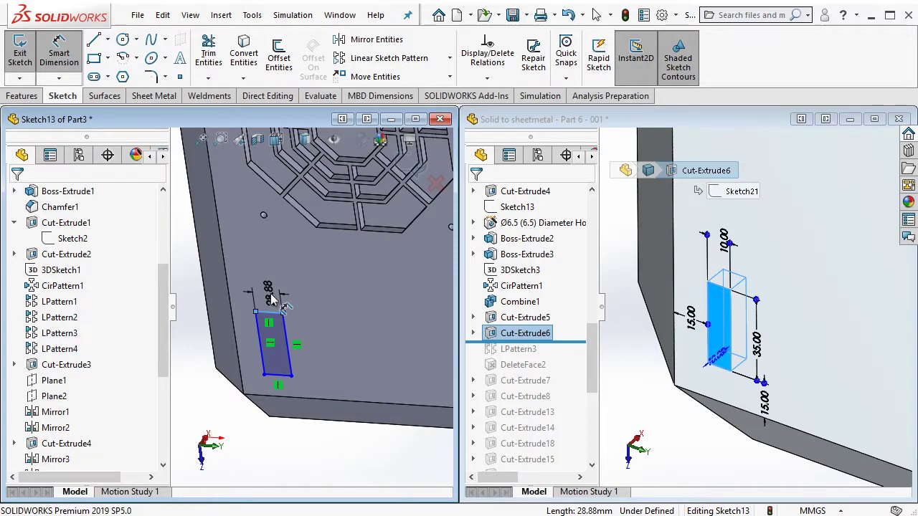
left_click(272, 299)
type("10")
key("Return")
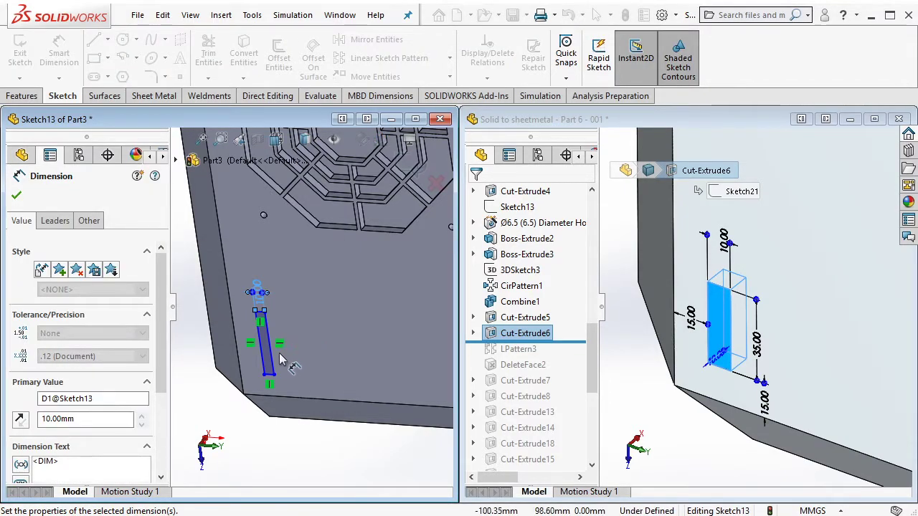
left_click(279, 361)
left_click(309, 351)
type("3")
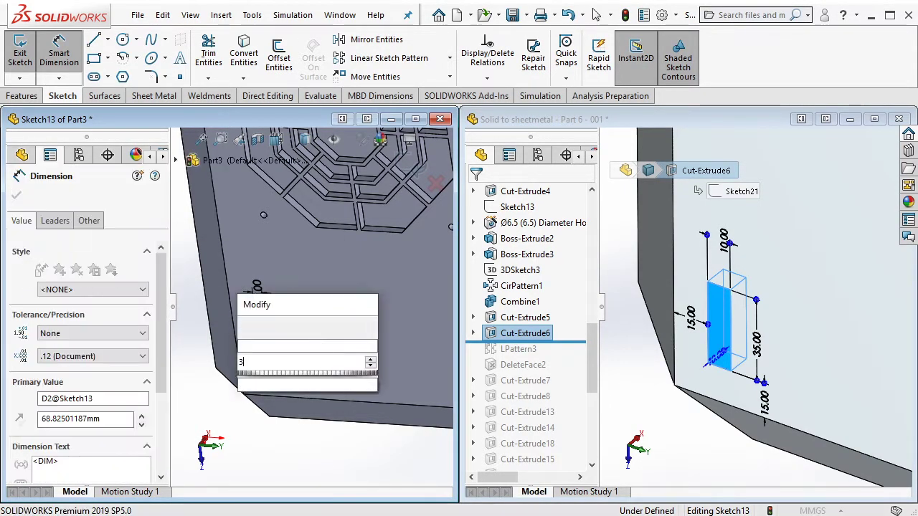
type("5")
key("Return")
Locate the slot 15 mm from the panel's left edge and 70 mm from its bottom edge
scroll(269, 334, "down", 2)
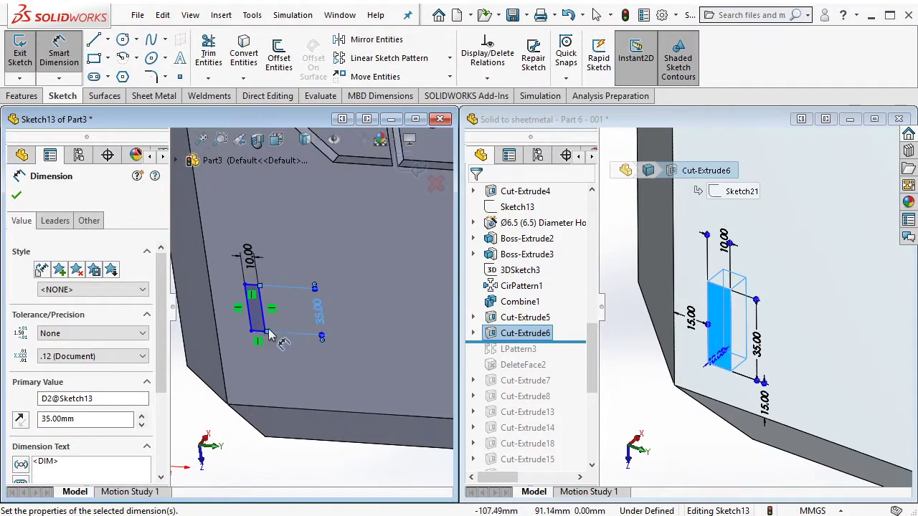
left_click(252, 319)
left_click(220, 335)
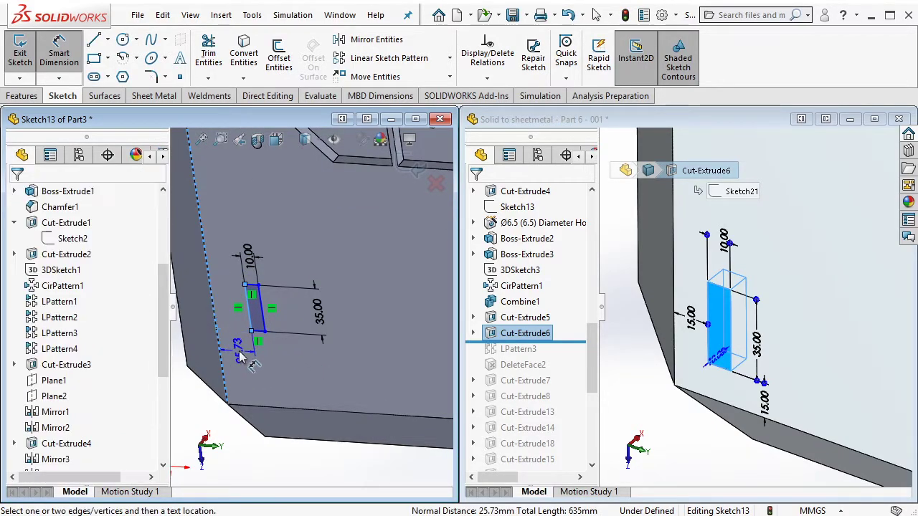
left_click(244, 359)
type("15")
key("Return")
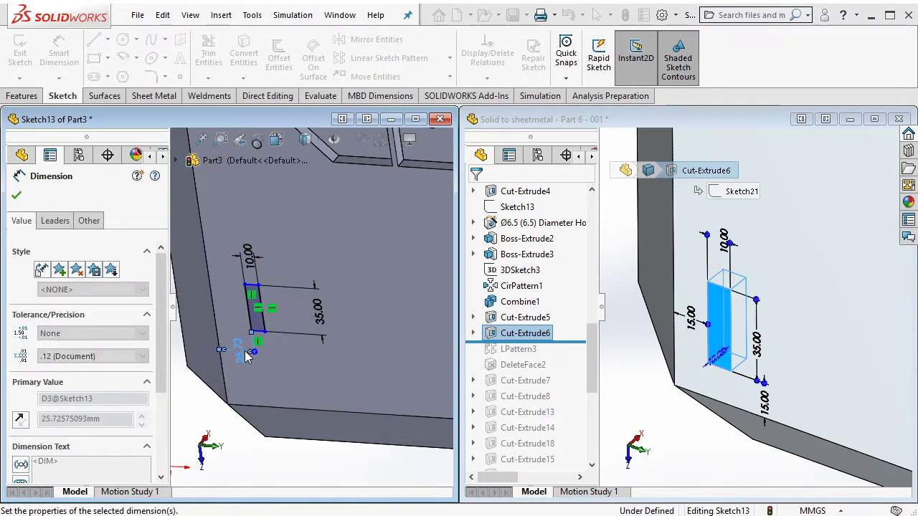
scroll(264, 339, "down", 2)
left_click(237, 324)
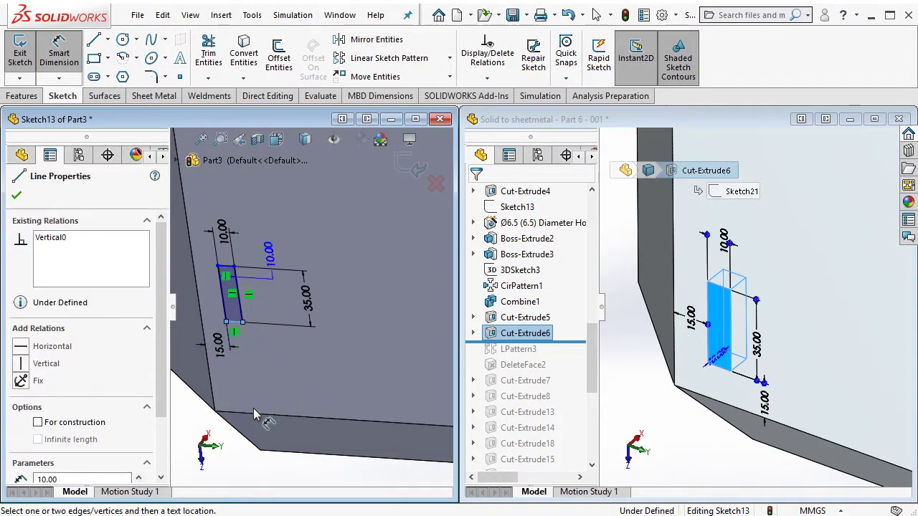
left_click(256, 414)
left_click(282, 394)
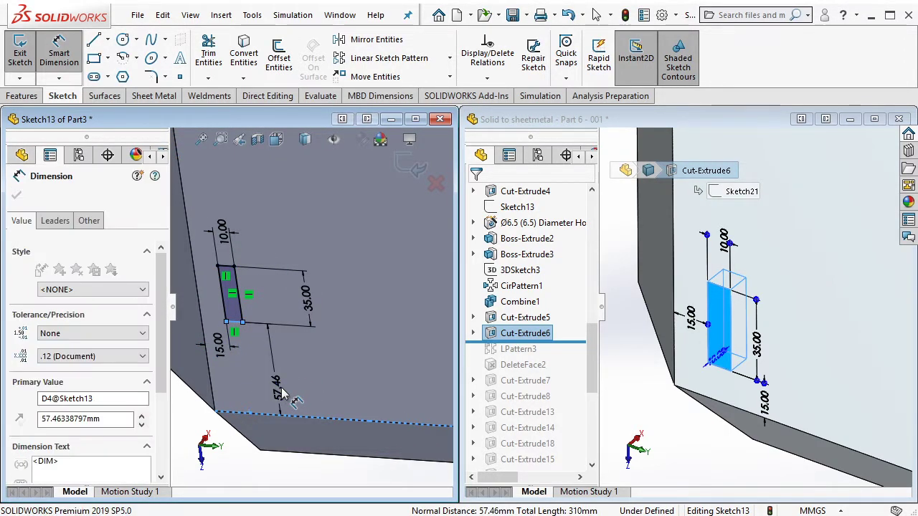
type("170")
key("Return")
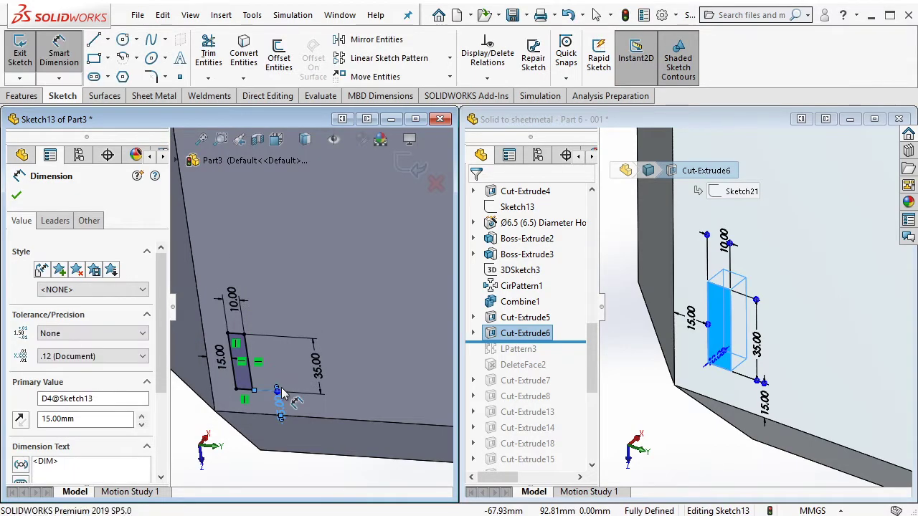
left_click(16, 195)
Extruded Cut the slot sketch 10 mm deep
left_click(22, 95)
left_click(218, 54)
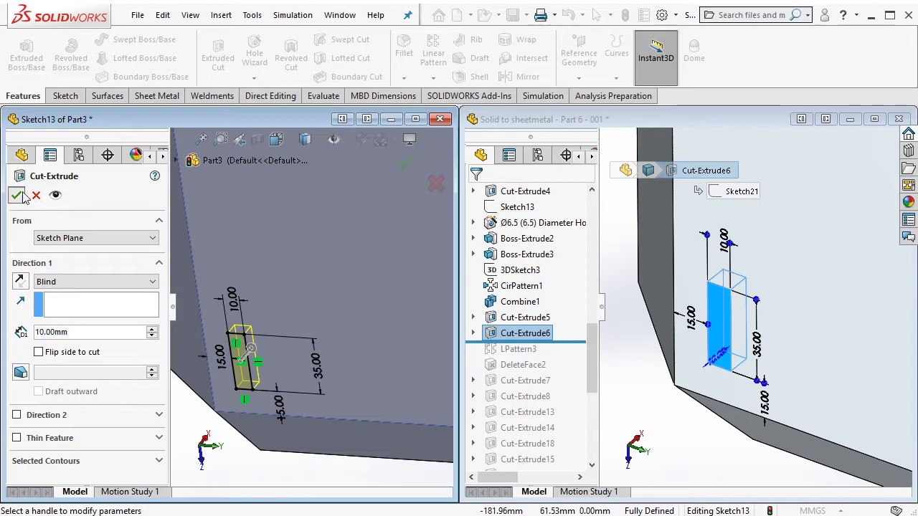
key("Return")
Roll the reference part forward to its slot pattern and view the pattern's dimensions
left_click(564, 335)
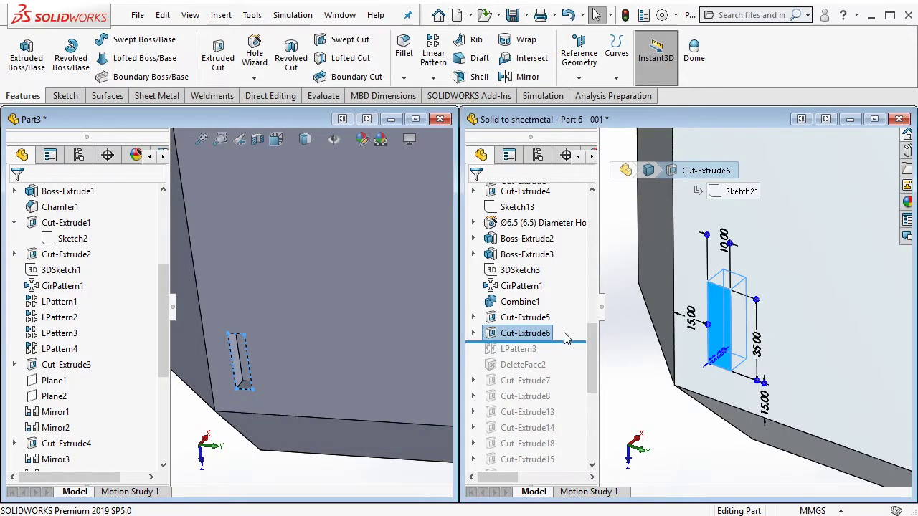
left_click_drag(565, 348, 554, 351)
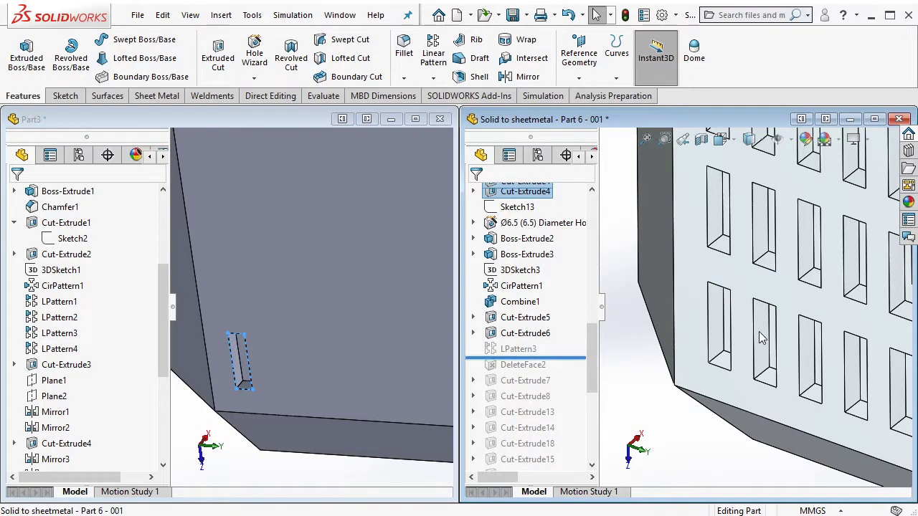
left_click(518, 348)
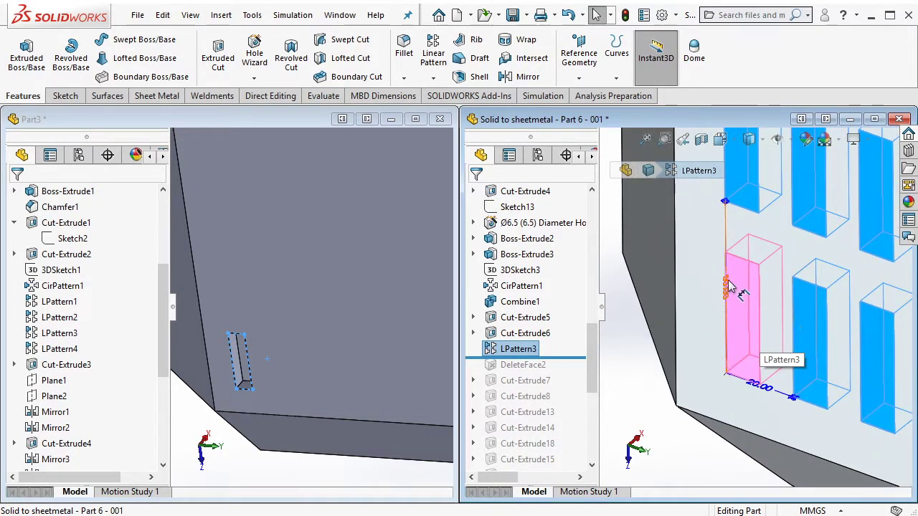
scroll(767, 391, "up", 2)
scroll(775, 379, "up", 3)
scroll(758, 416, "up", 3)
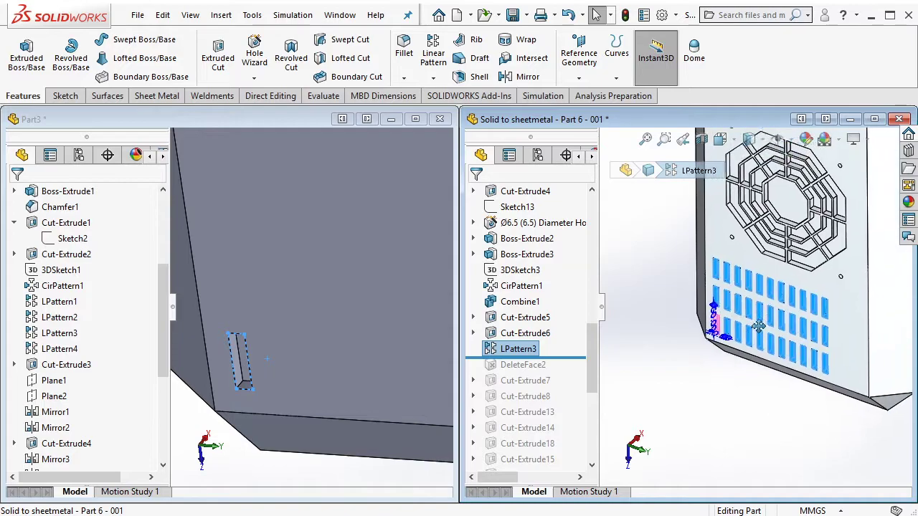
Preview a Linear Pattern of Cut-Extrude7 along the bottom edge: 8 slots at 20 mm spacing
left_click(211, 119)
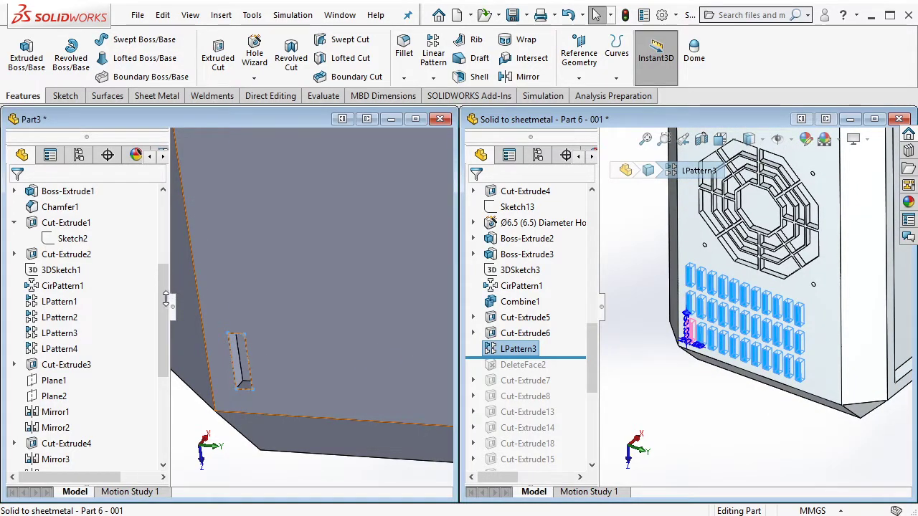
left_click(433, 55)
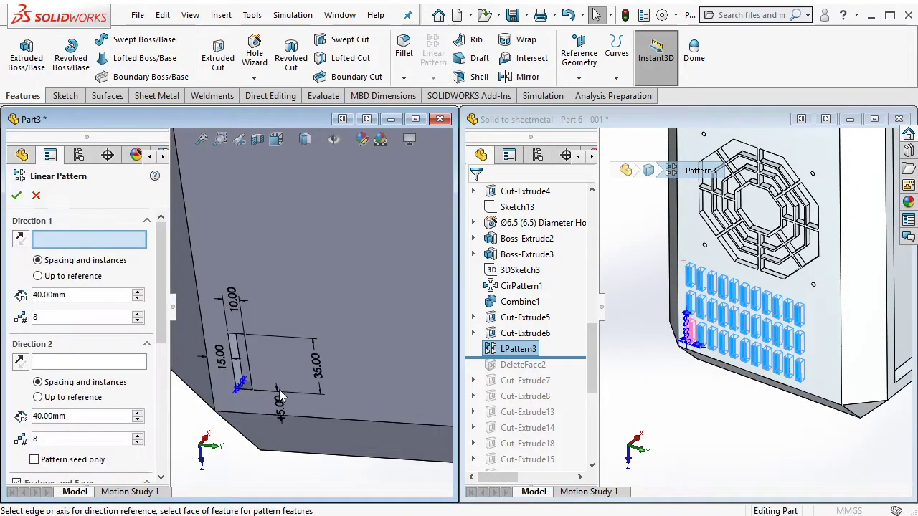
left_click(37, 197)
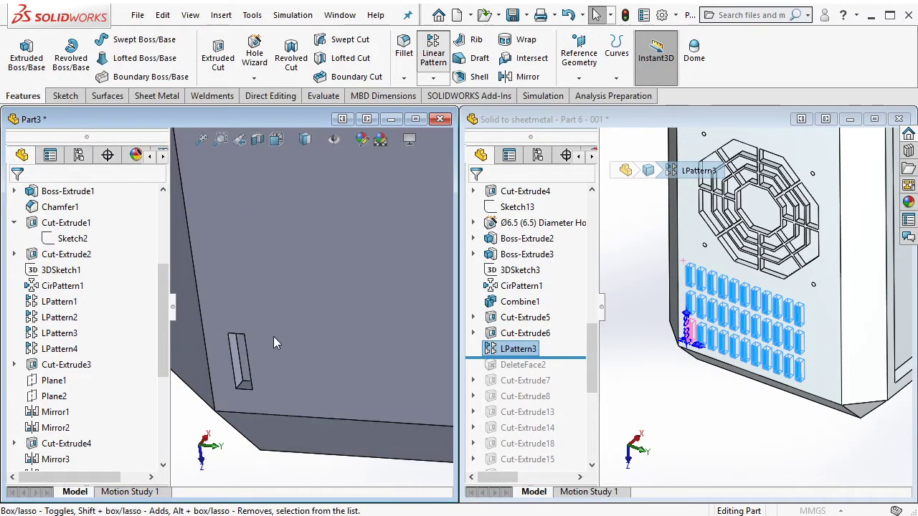
key("Return")
left_click(264, 418)
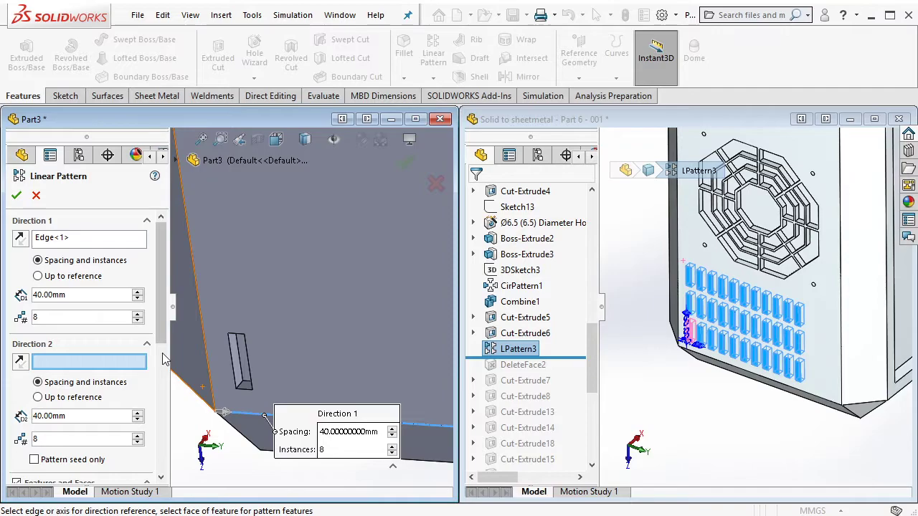
scroll(154, 367, "down", 5)
left_click(136, 373)
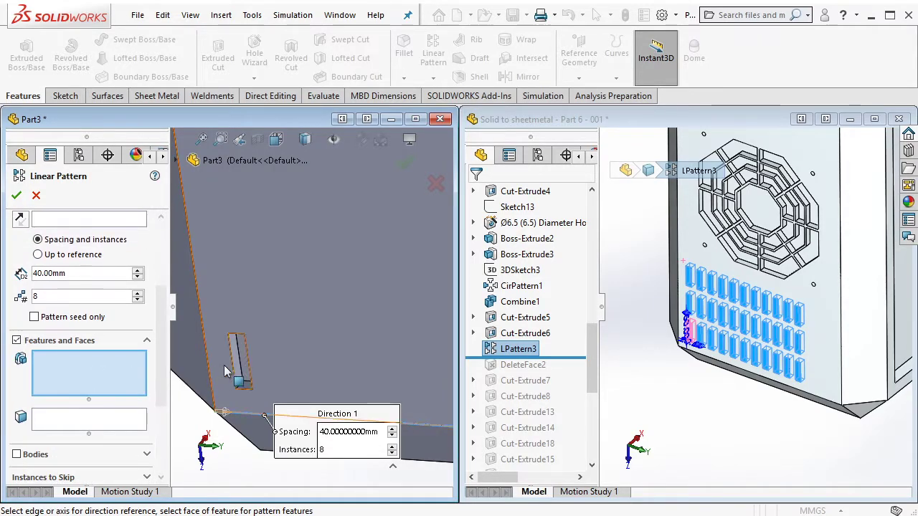
left_click(247, 367)
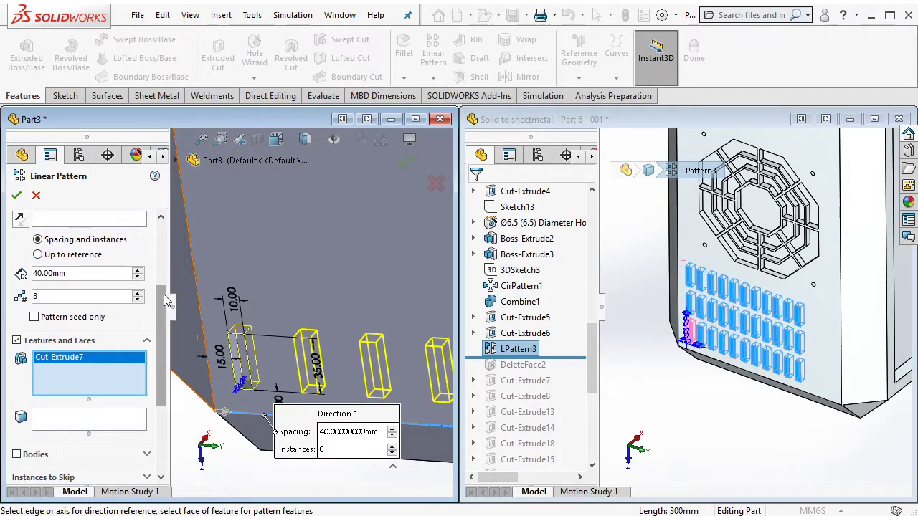
left_click_drag(163, 294, 161, 255)
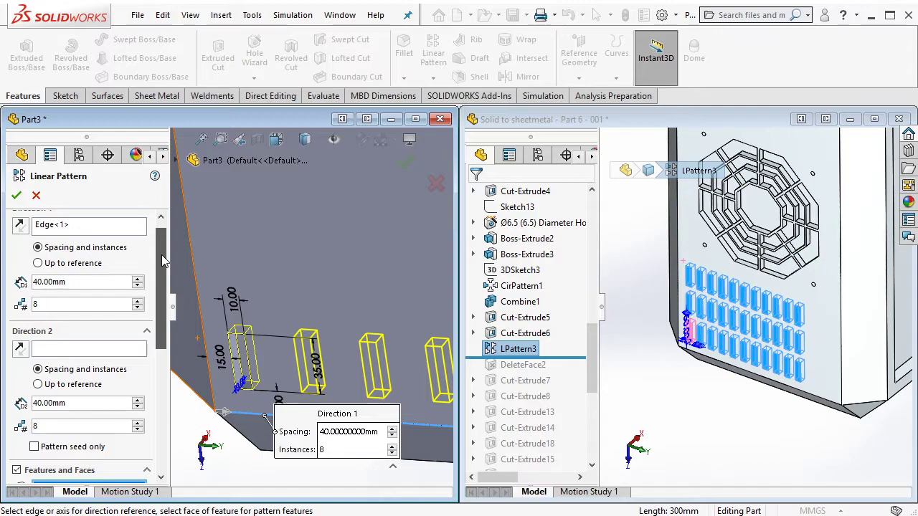
left_click(138, 285)
left_click(138, 286)
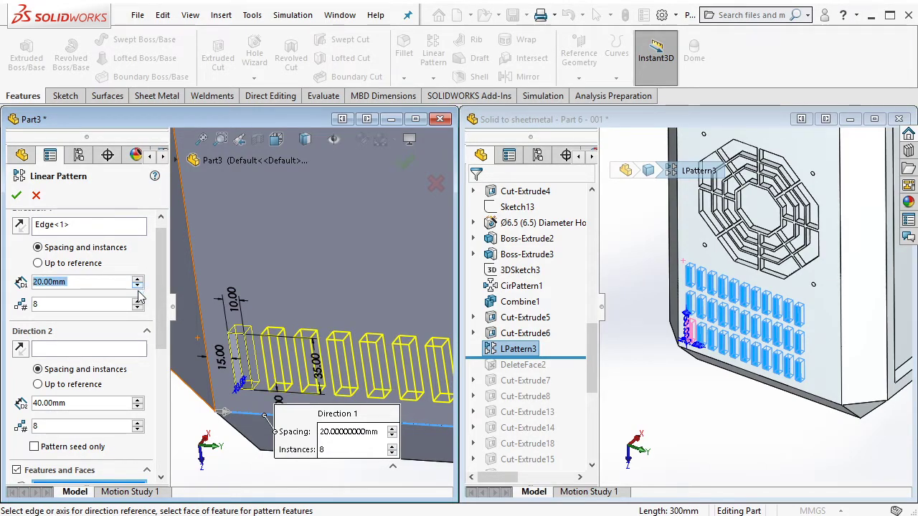
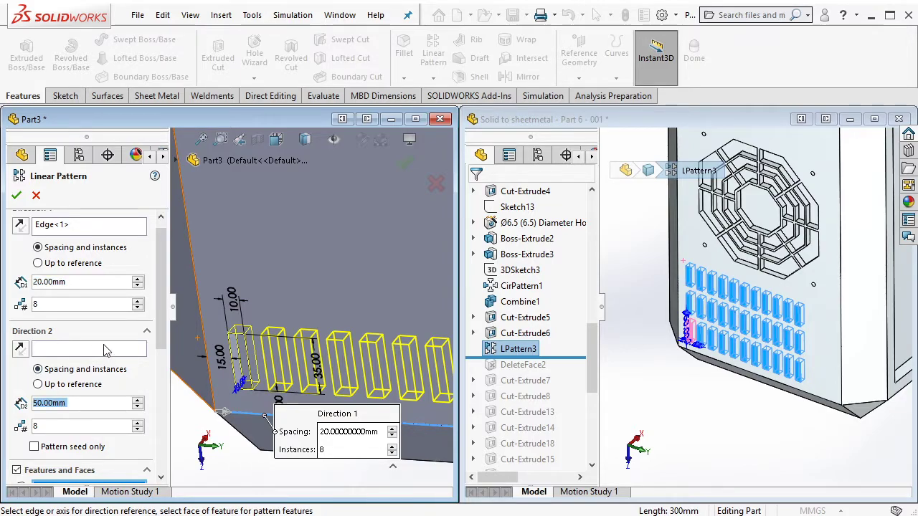
Set the pattern's second direction along Edge<2> with 3 instances at 50 mm
left_click(203, 334)
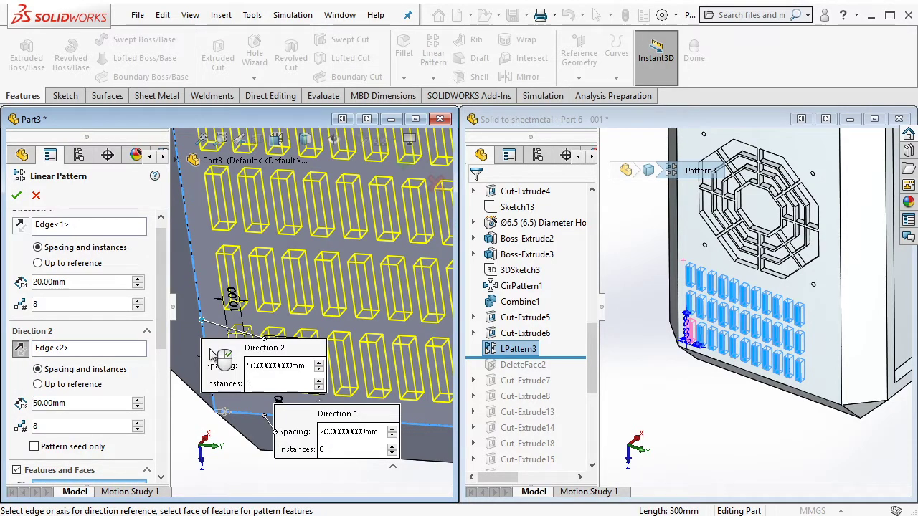
scroll(351, 265, "up", 3)
scroll(416, 238, "up", 2)
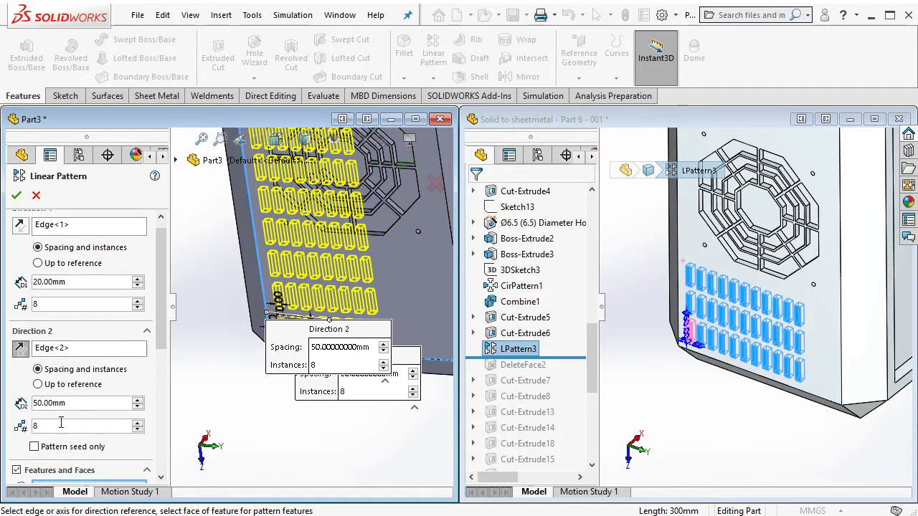
type("3")
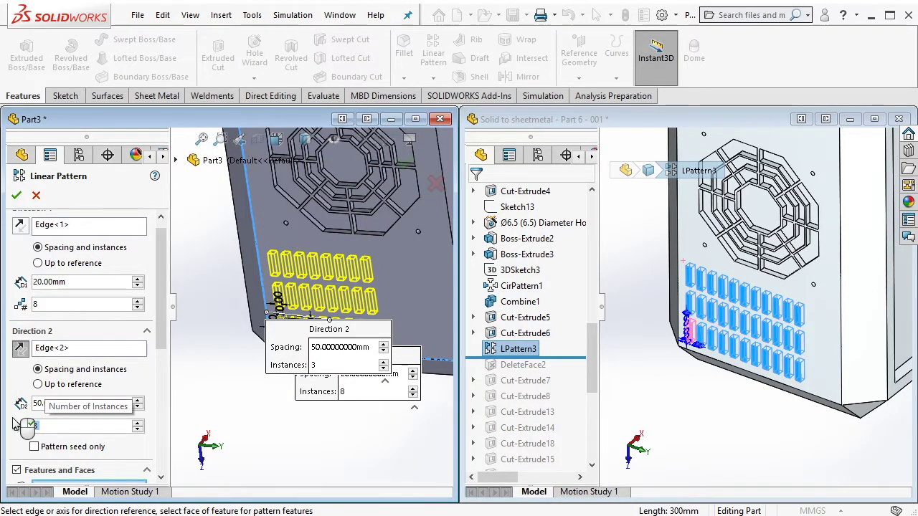
Set Direction 1 to 11 slots at 20 mm, pattern the seed only, and accept
left_click(137, 301)
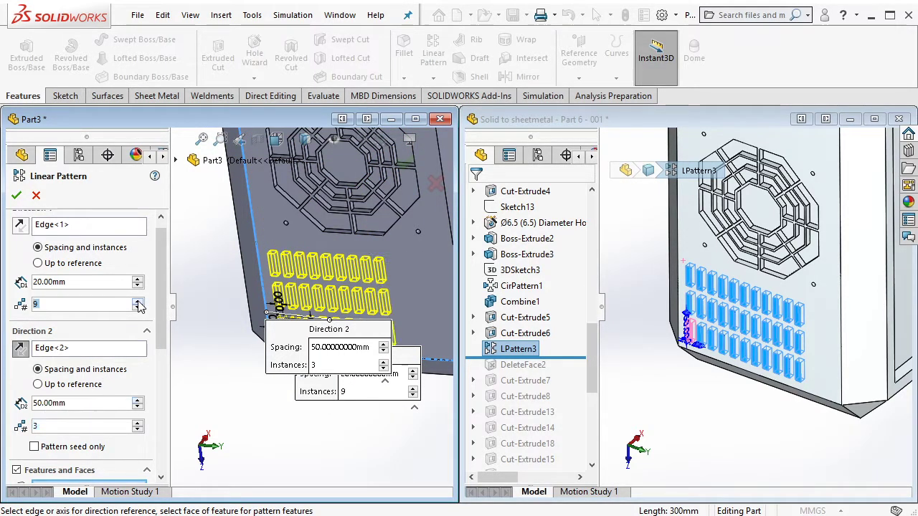
left_click(137, 301)
left_click(137, 301)
middle_click_drag(400, 241, 370, 260, "ctrl")
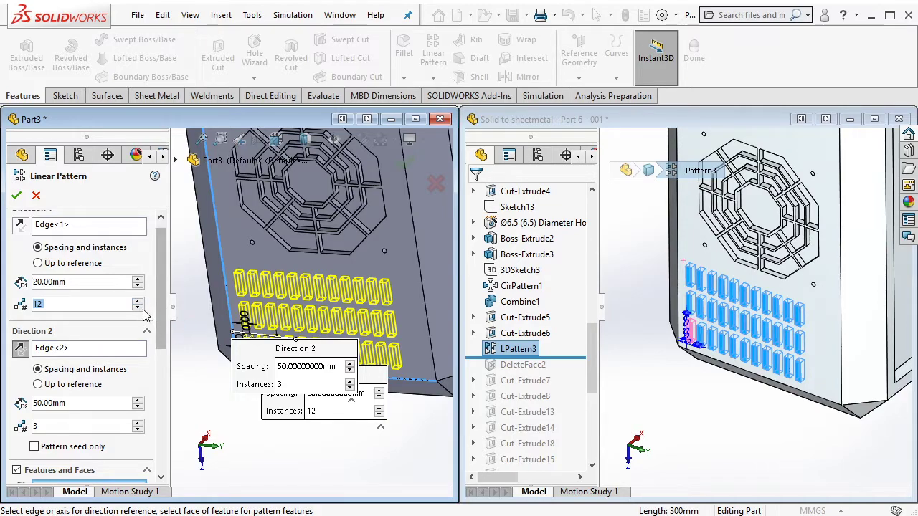
type("11")
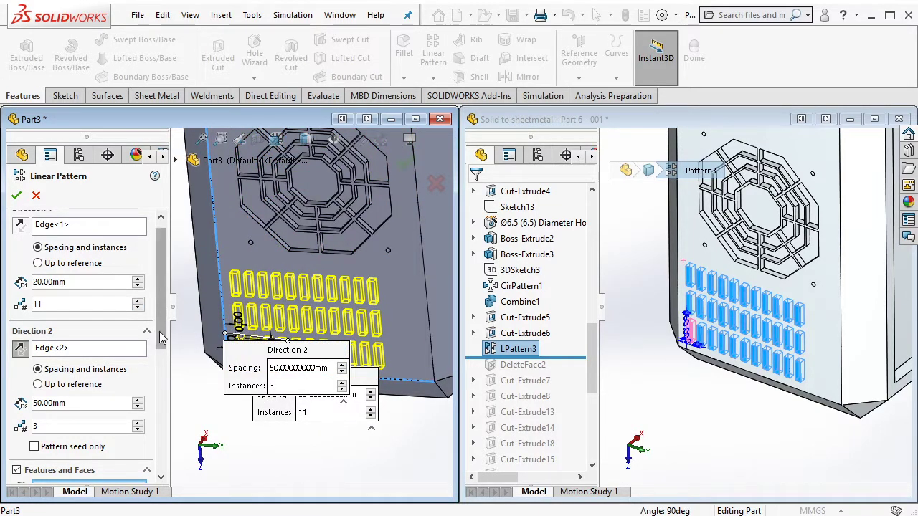
scroll(161, 337, "down", 1)
left_click(71, 410)
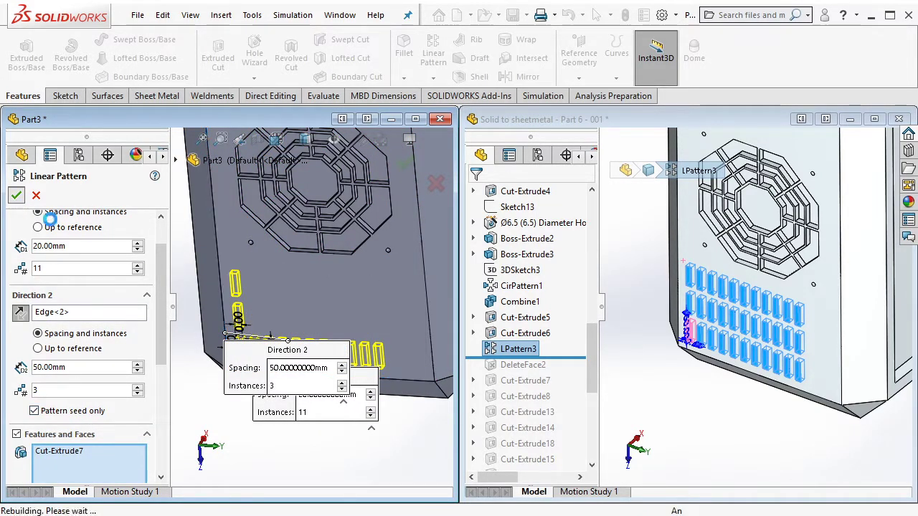
left_click(16, 195)
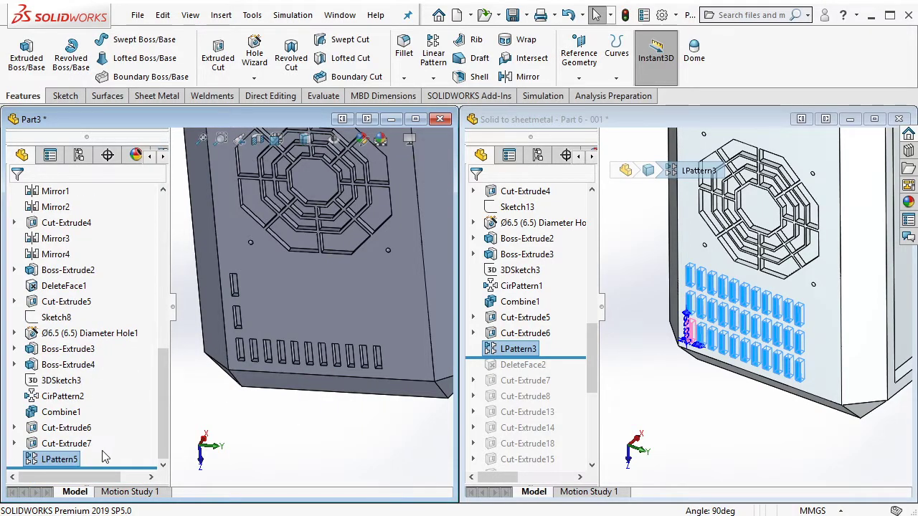
Edit LPattern5 to clear Pattern seed only, giving three full rows of eleven slots
left_click(65, 459)
left_click(74, 436)
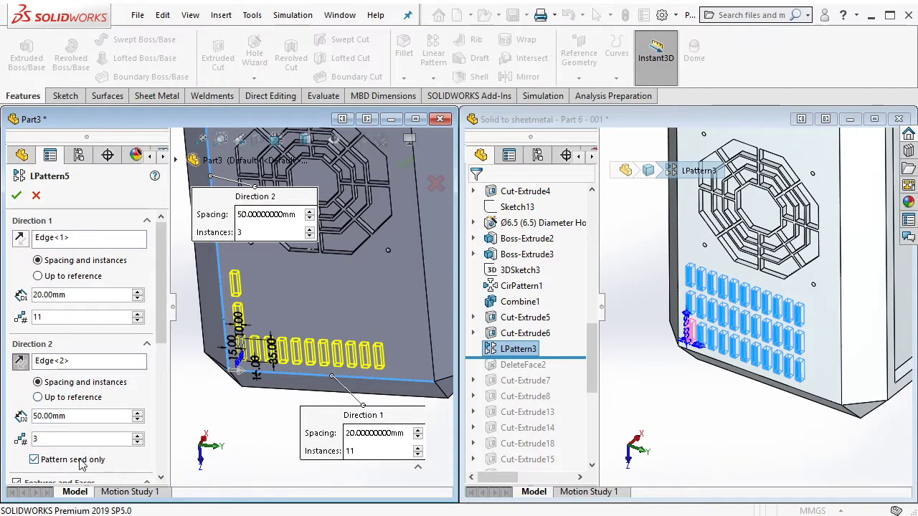
left_click(16, 195)
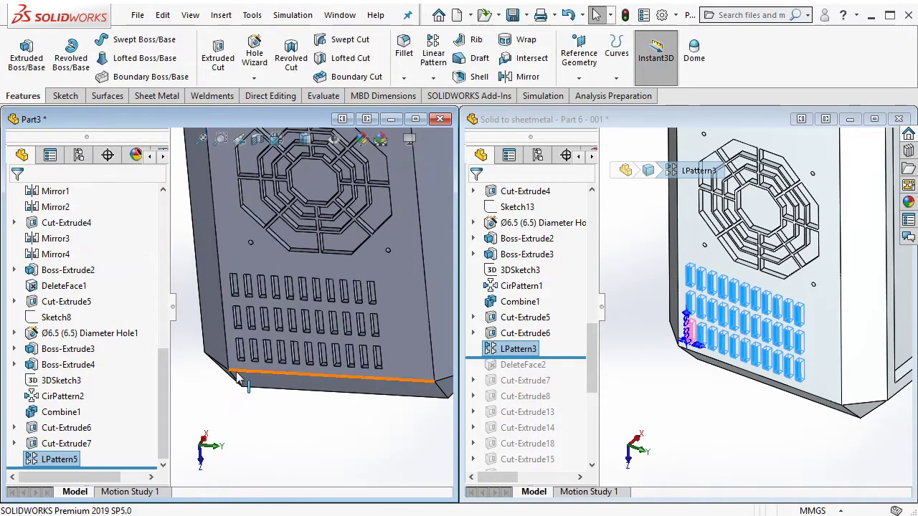
left_click(260, 421)
scroll(374, 321, "down", 3)
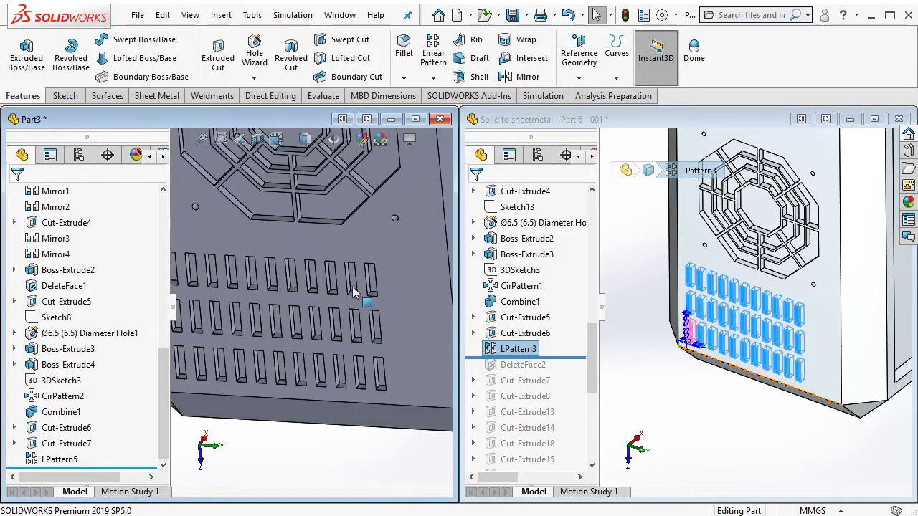
Switch to the Direct Editing tools and clear the reference part's selection before returning to Part3
left_click(271, 98)
left_click(674, 424)
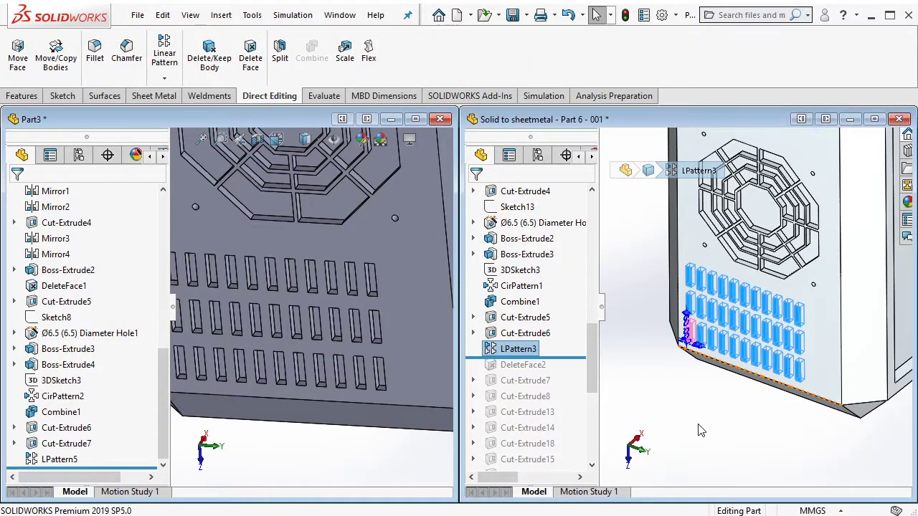
left_click(700, 430)
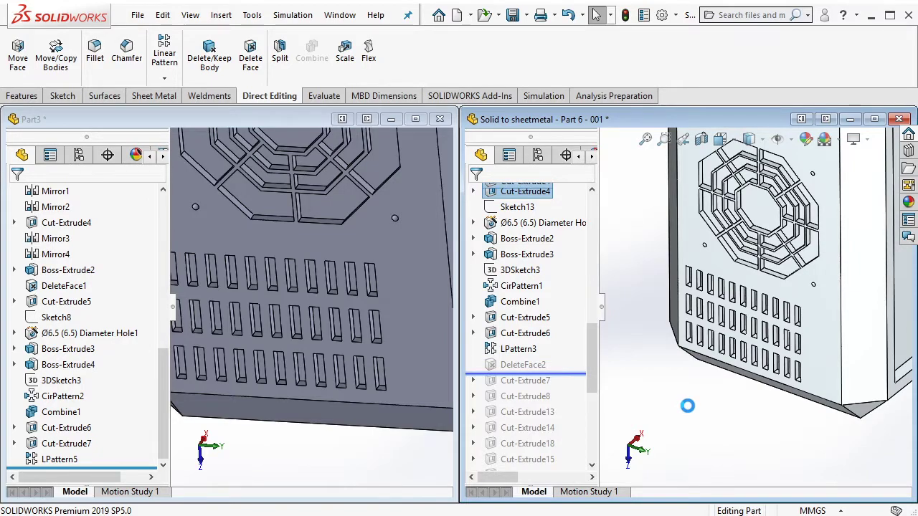
left_click(302, 123)
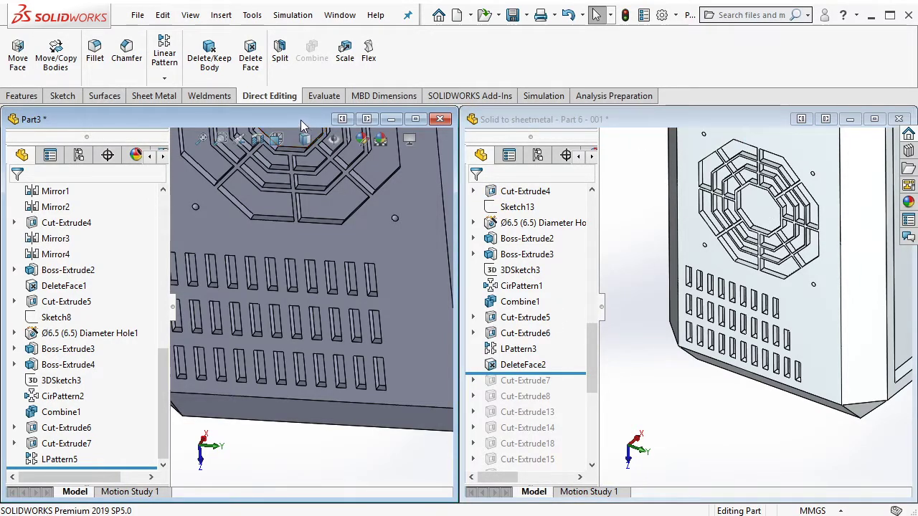
Start Delete Face with Delete and Patch and pick faces of the right-end vent slots
left_click(251, 58)
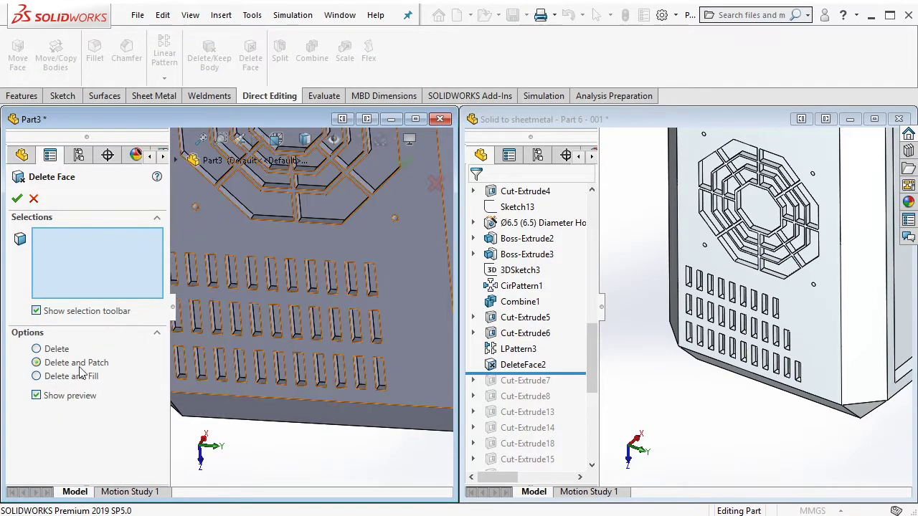
scroll(372, 313, "down", 2)
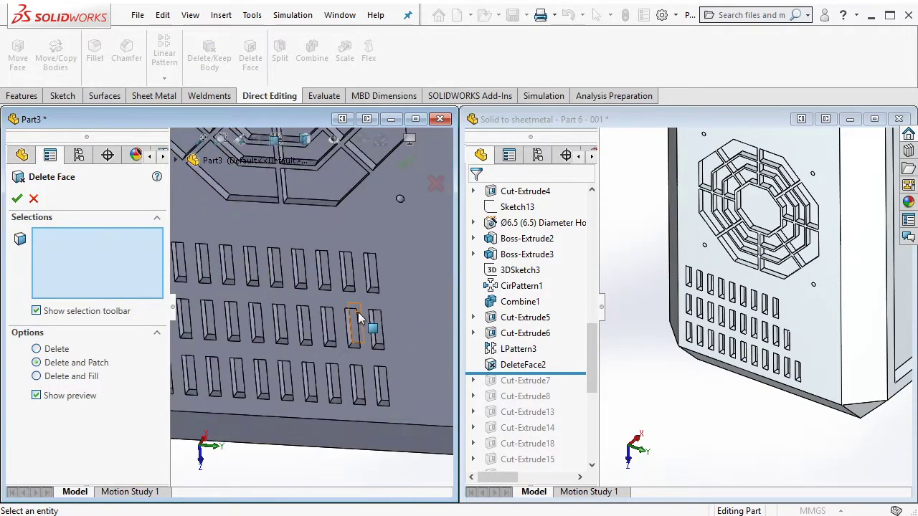
scroll(373, 301, "down", 2)
left_click(371, 251)
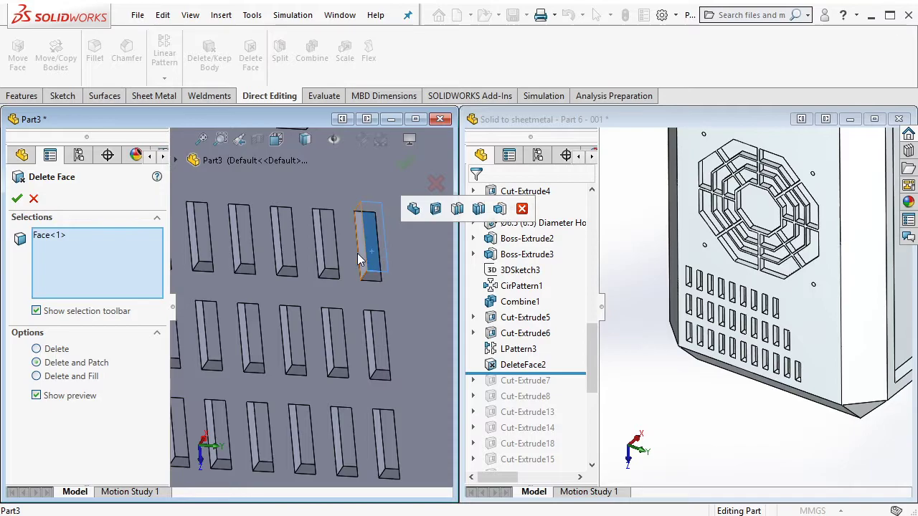
left_click(331, 252)
left_click(382, 334)
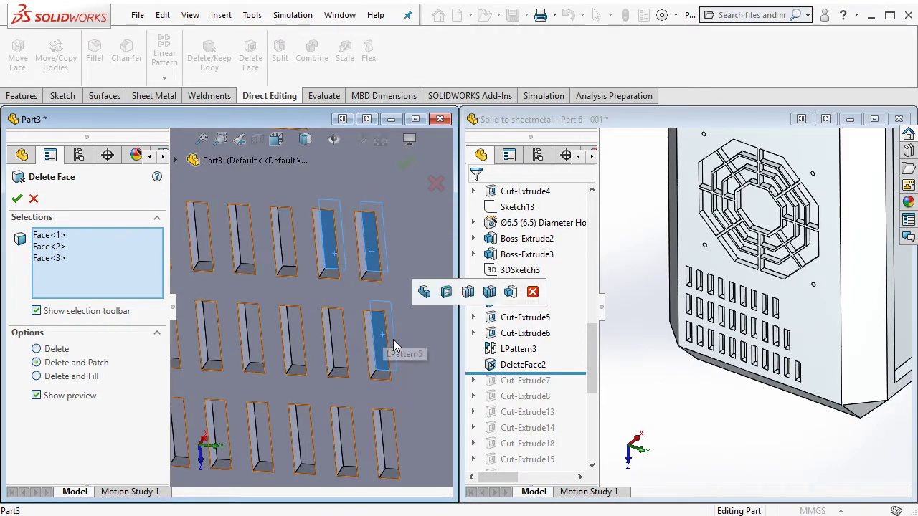
middle_click_drag(393, 339, 366, 264)
scroll(366, 264, "down", 1)
left_click(295, 259)
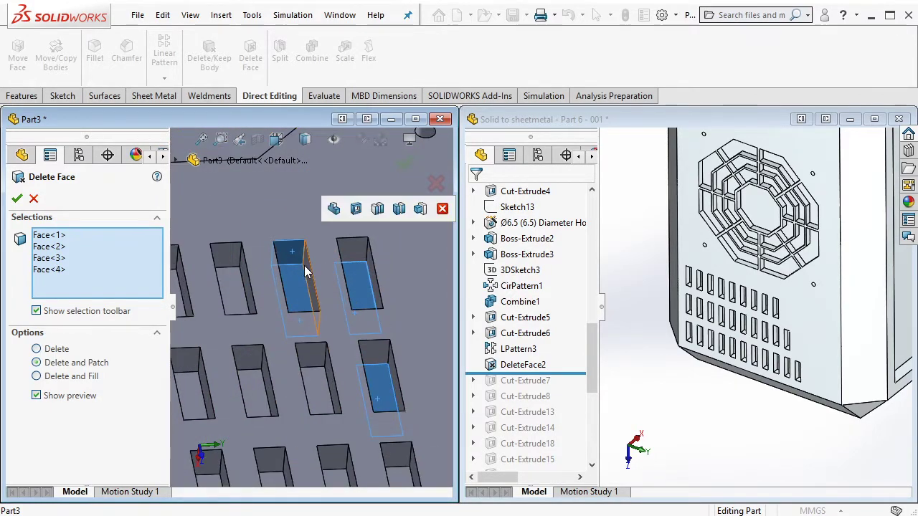
left_click(310, 272)
Add the remaining faces of the three slots and confirm to patch them closed
left_click(364, 264)
left_click(376, 281)
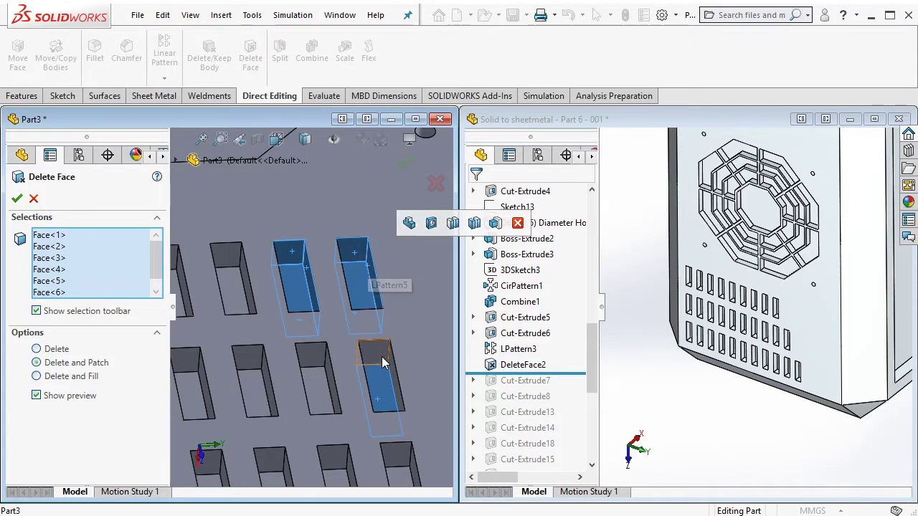
left_click(391, 368)
left_click(394, 374)
mouse_move(396, 380)
middle_mouse_down()
mouse_move(366, 301)
mouse_move(351, 348)
middle_mouse_up()
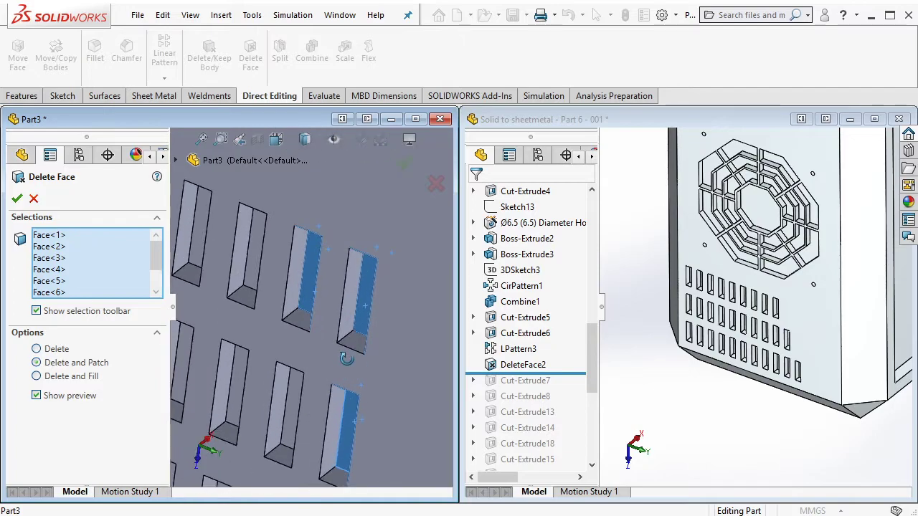
left_click(345, 327)
left_click(301, 326)
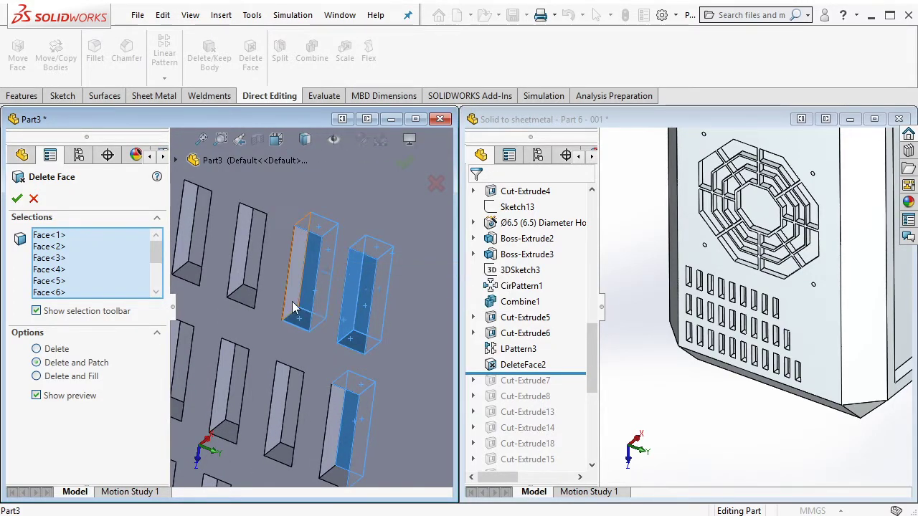
left_click(294, 310)
mouse_move(316, 423)
middle_mouse_down()
mouse_move(327, 420)
mouse_move(352, 343)
middle_mouse_up()
left_click(331, 398)
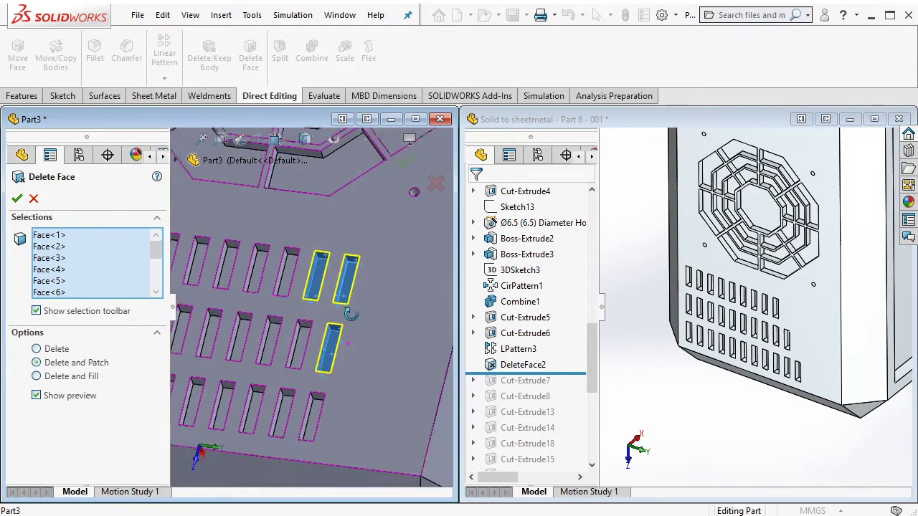
key("Return")
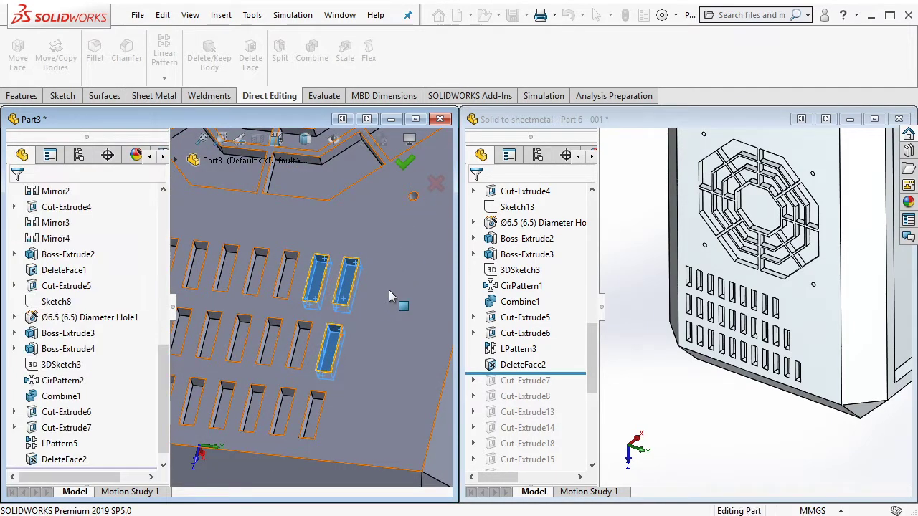
scroll(330, 300, "up", 5)
scroll(299, 302, "up", 3)
Roll the reference part forward and select Cut-Extrude7 to display its slot sketch
scroll(301, 296, "down", 1)
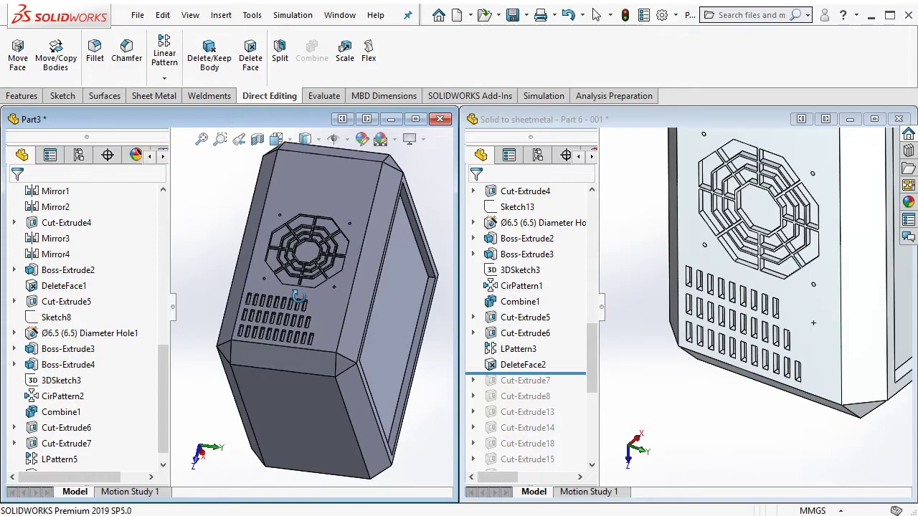
scroll(287, 301, "down", 2)
middle_click_drag(294, 307, 315, 195)
scroll(305, 273, "up", 3)
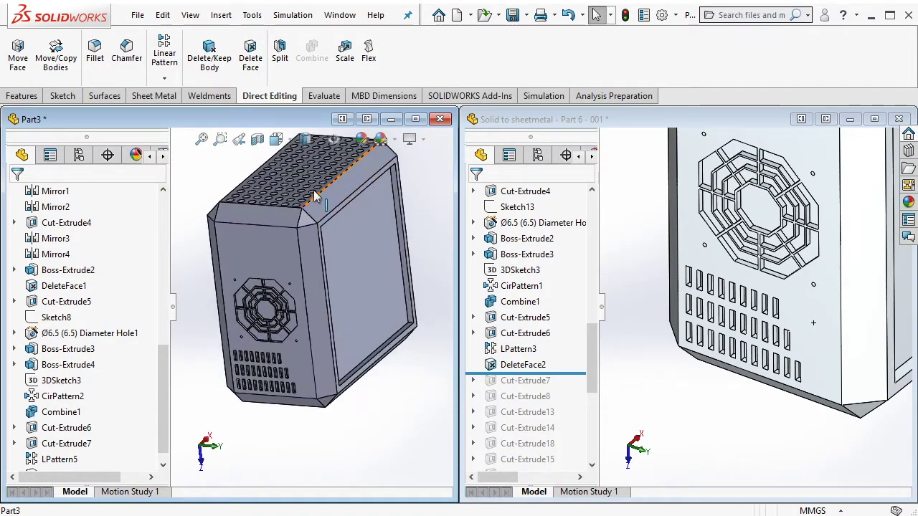
left_click(629, 321)
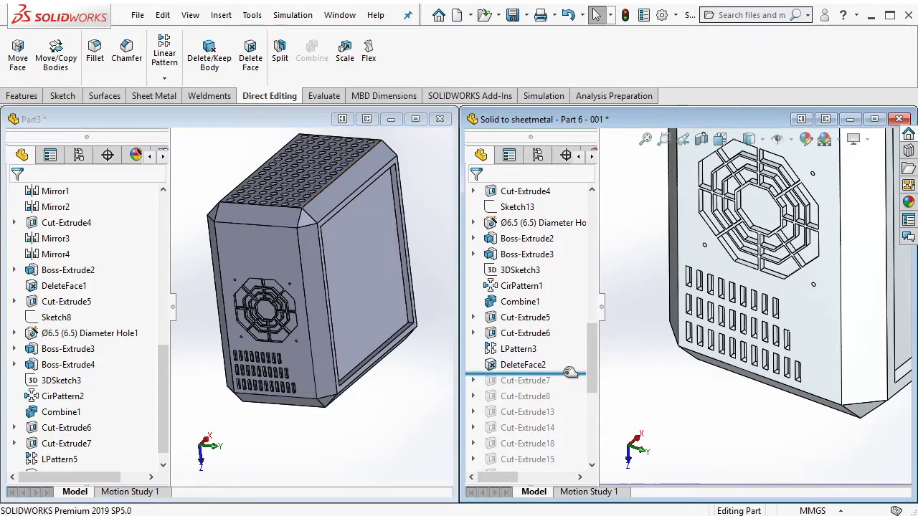
left_click_drag(570, 372, 556, 385)
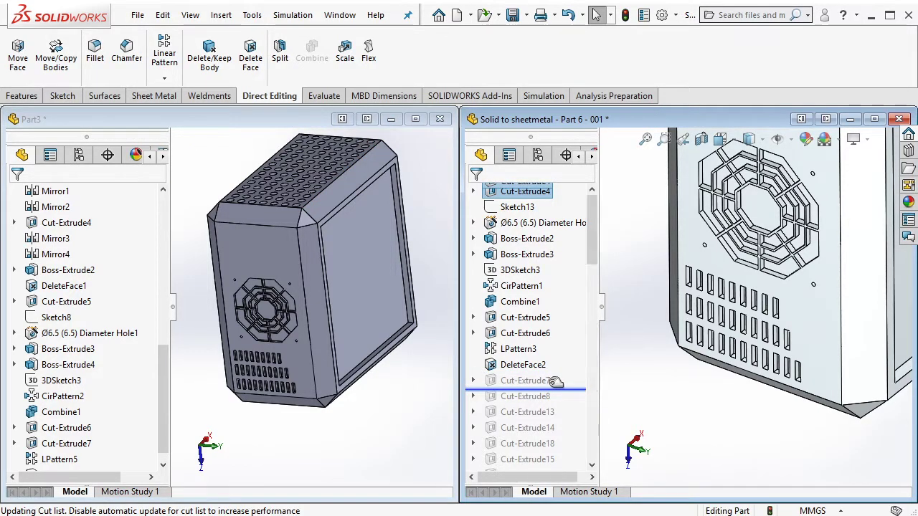
left_click(543, 382)
Check the reference slot's 12.50 mm height and 35.00 mm distance from the top edge
mouse_move(682, 322)
middle_mouse_down()
mouse_move(796, 236)
mouse_move(649, 278)
middle_mouse_up()
scroll(797, 230, "down", 3)
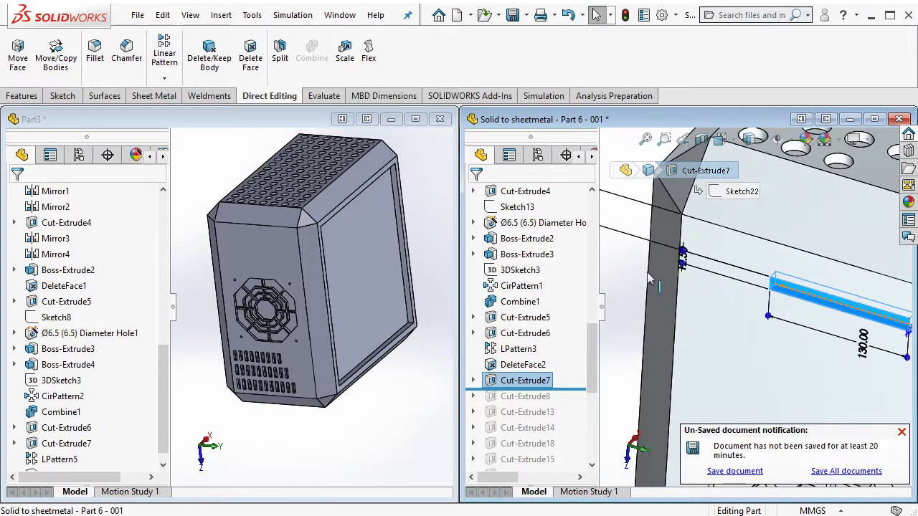
left_click_drag(685, 267, 720, 292)
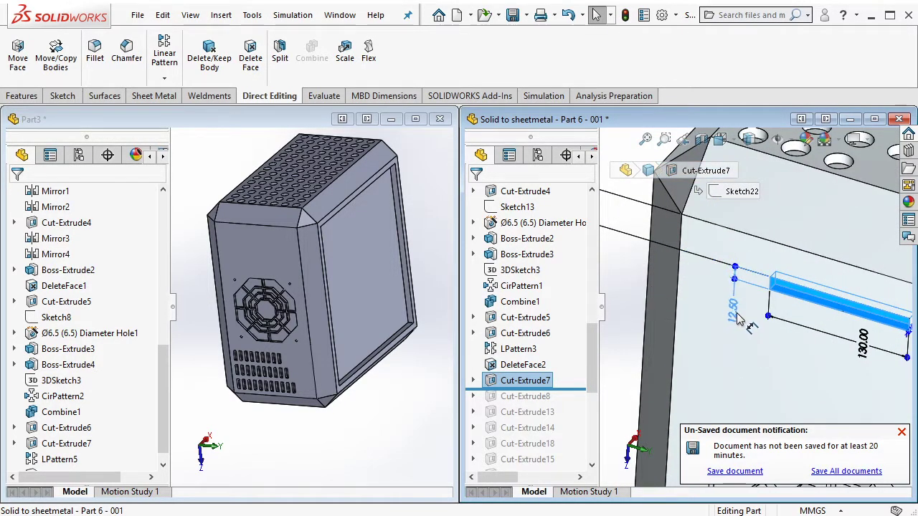
left_click(731, 308)
middle_click_drag(789, 323, 761, 244)
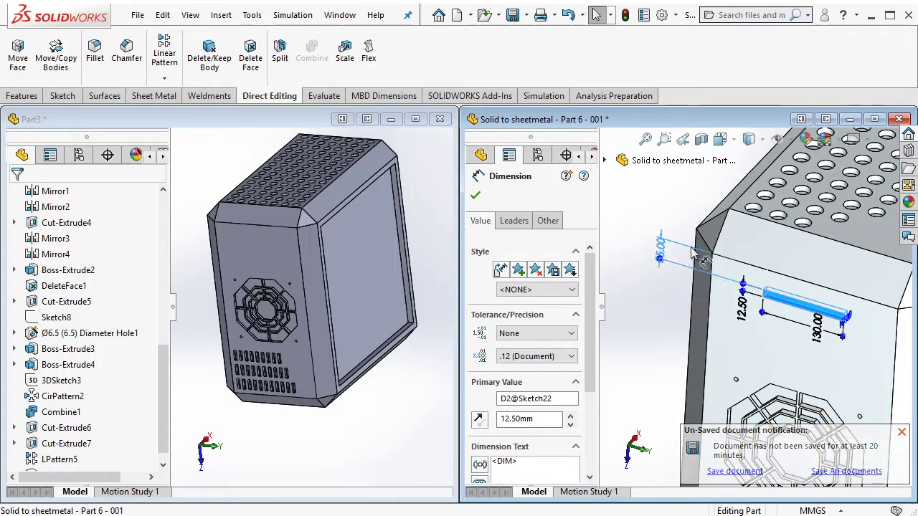
left_click(746, 285)
left_click(765, 241)
middle_click_drag(808, 278, 760, 285)
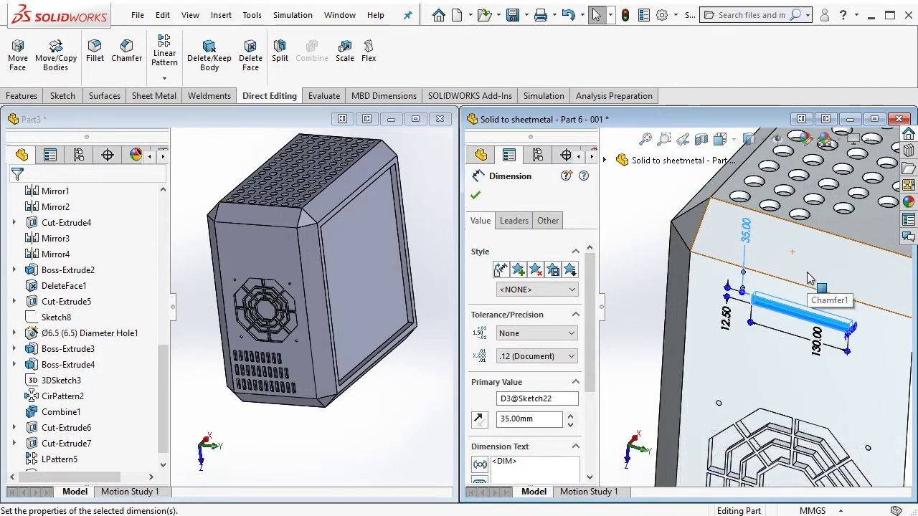
Select the front face of Part3 for the new sketch
left_click(303, 128)
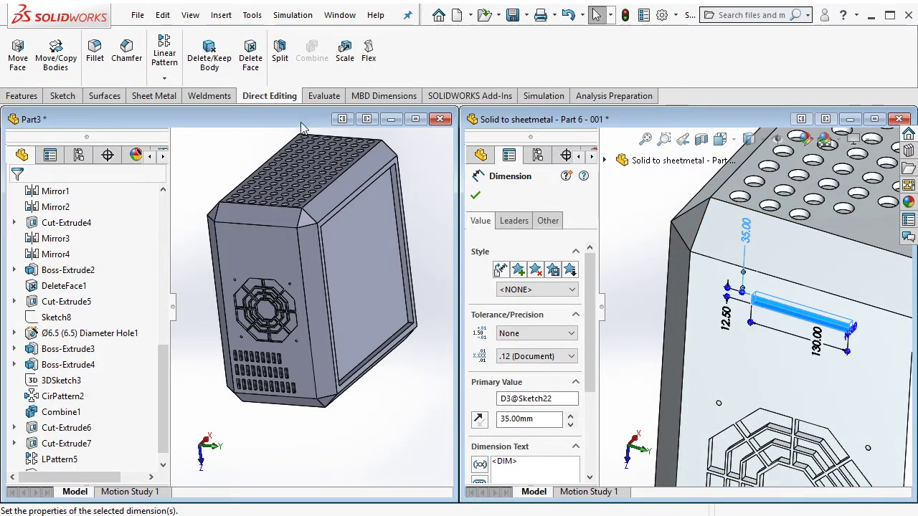
scroll(253, 244, "down", 3)
left_click(253, 241)
Sketch a short vertical centerline from the top edge and a center rectangle at its end
left_click(306, 196)
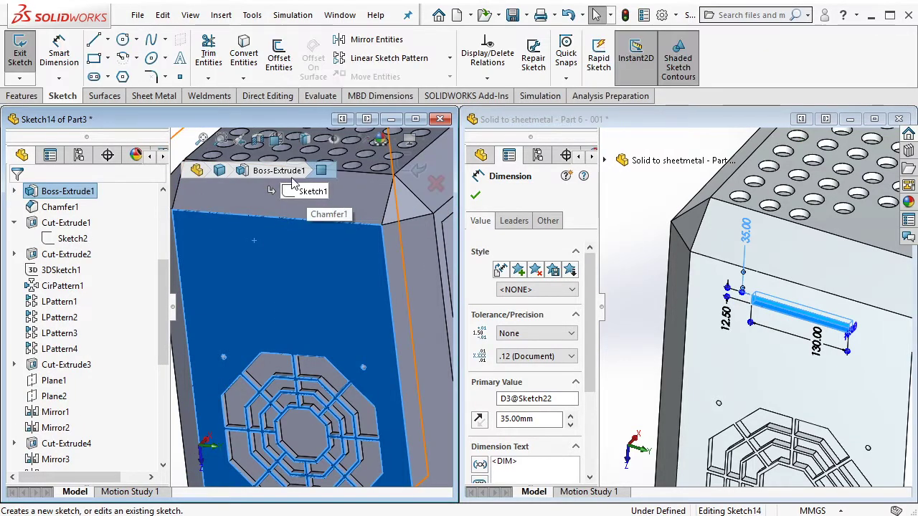
left_click(108, 39)
left_click(124, 74)
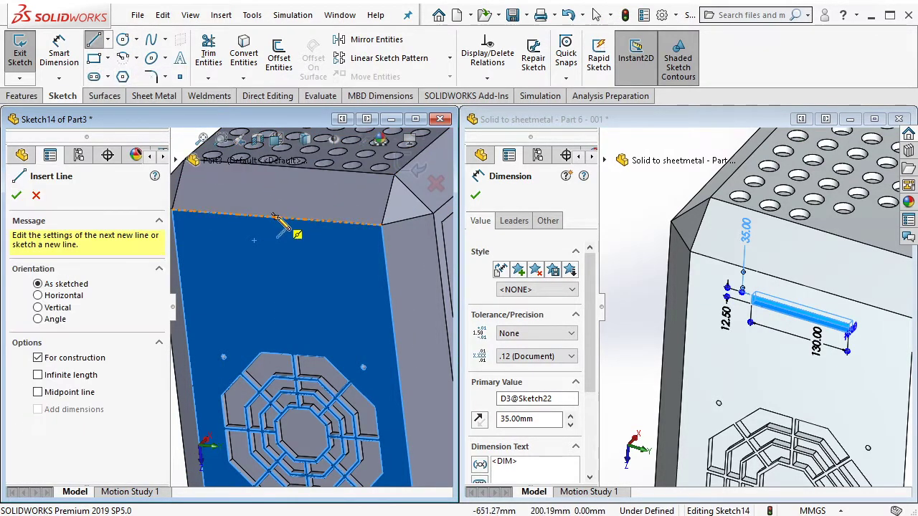
left_click(276, 217)
left_click(282, 265)
key("Escape")
left_click(108, 59)
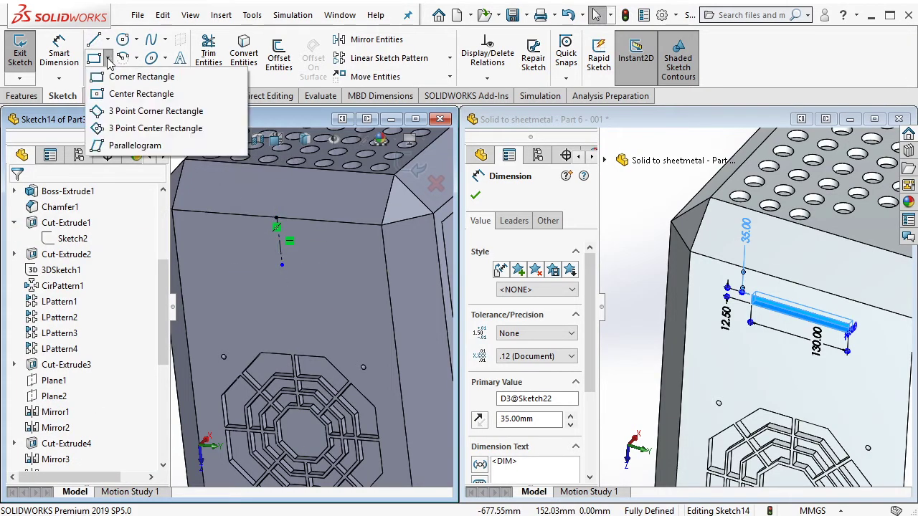
left_click(141, 94)
left_click(282, 264)
left_click(353, 284)
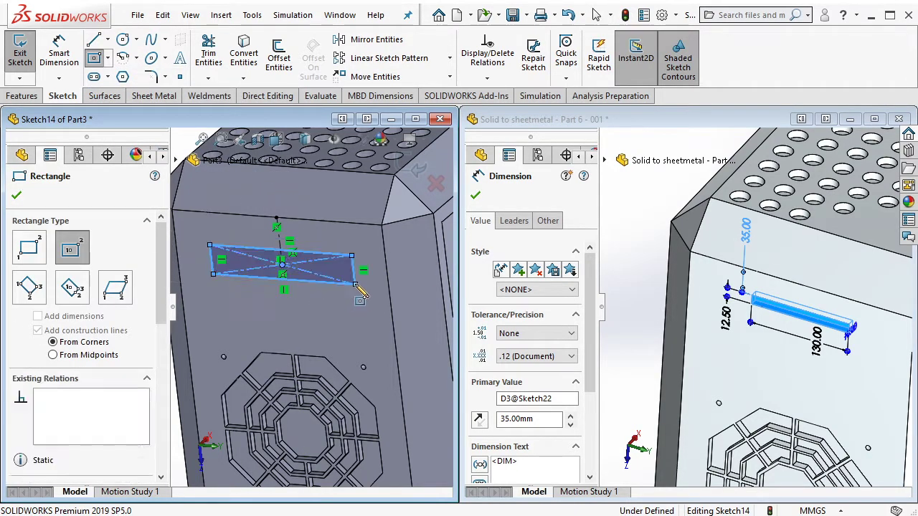
key("Escape")
Dimension the rectangle 130 mm wide, 12.5 mm tall, and 35 mm below the top edge
left_click(58, 54)
left_click(287, 280)
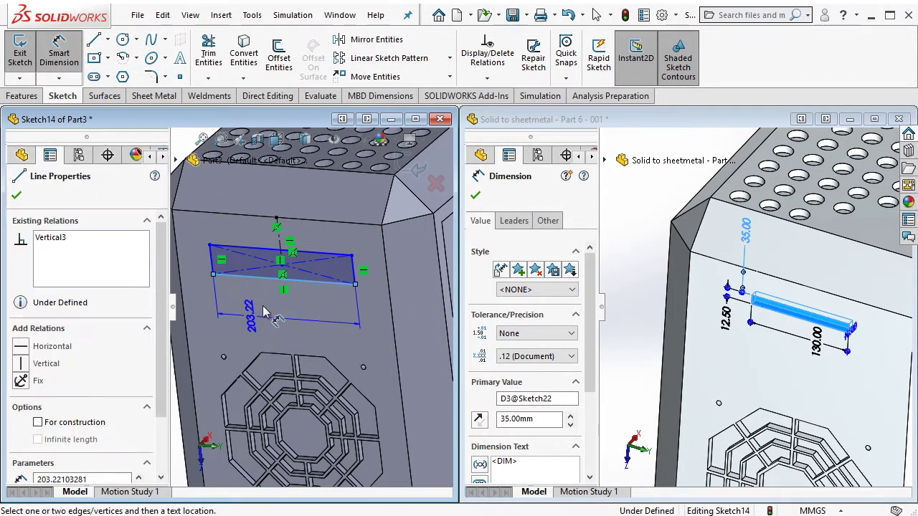
left_click(263, 310)
type("130")
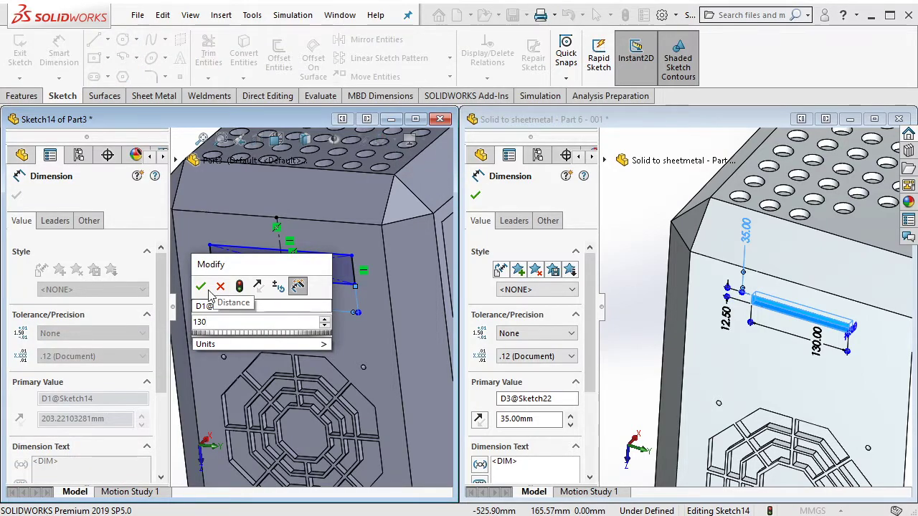
left_click(201, 287)
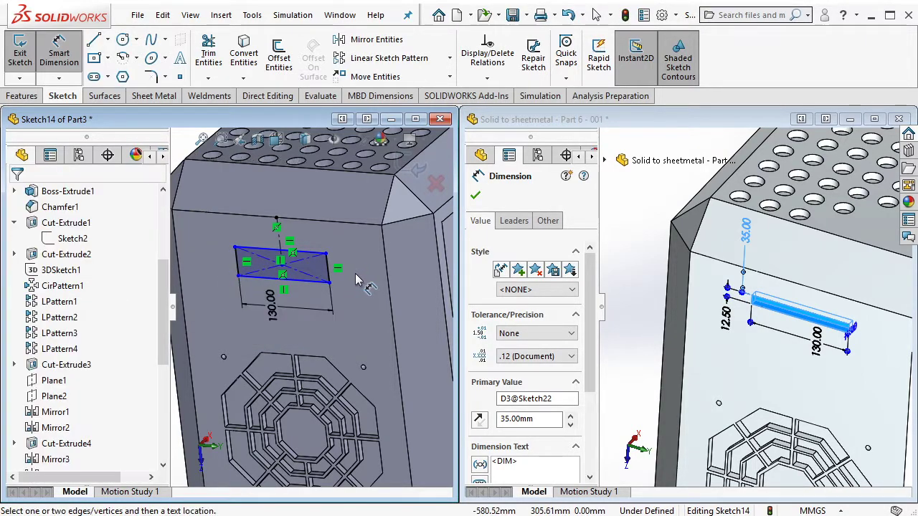
left_click(337, 280)
left_click(277, 217)
left_click(337, 230)
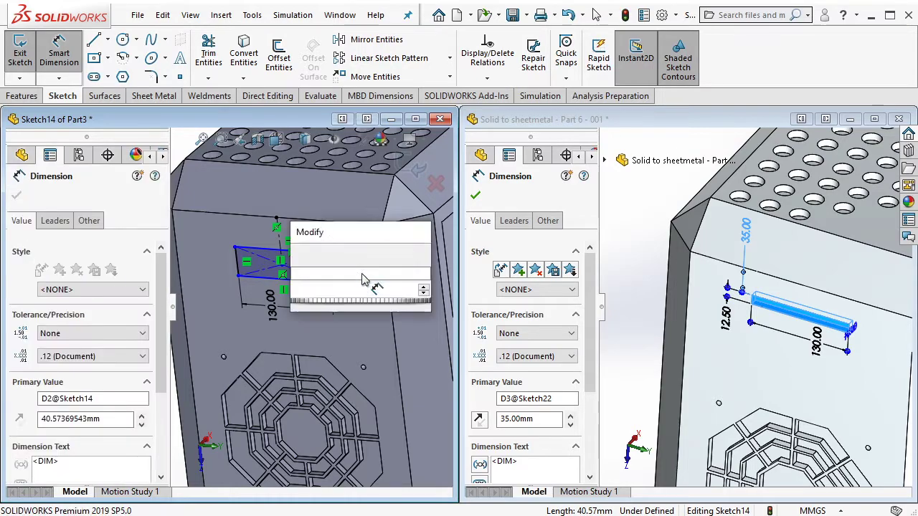
type("12.5")
key("Return")
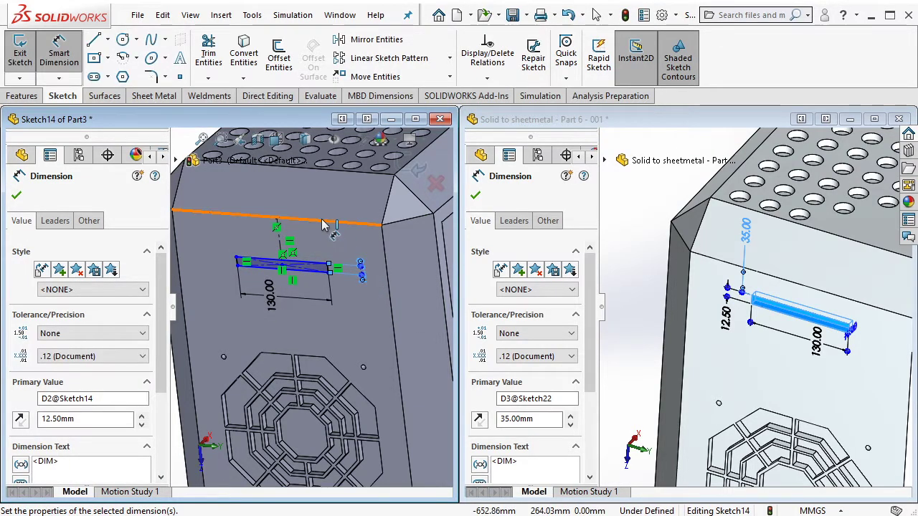
left_click(309, 258)
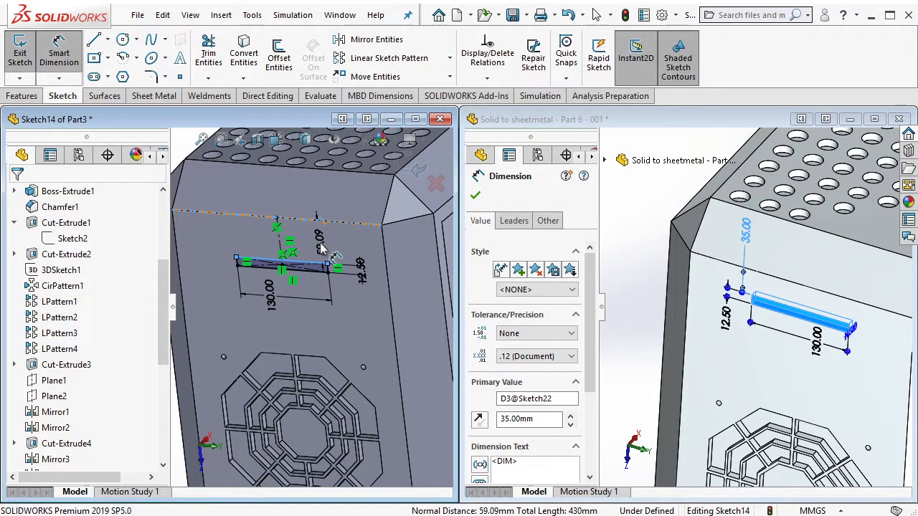
left_click(320, 246)
type("35")
key("Return")
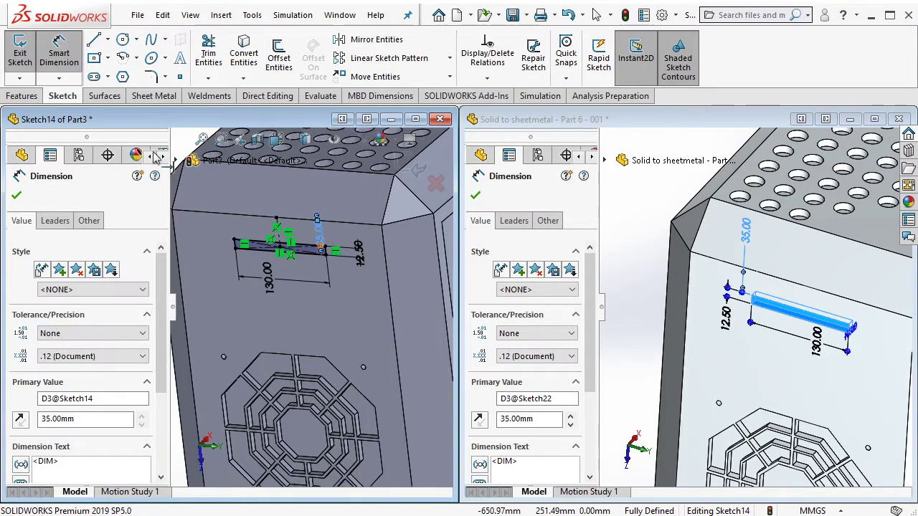
key("Escape")
Cut the rectangle as a 10 mm blind extruded cut
left_click(21, 96)
left_click(217, 58)
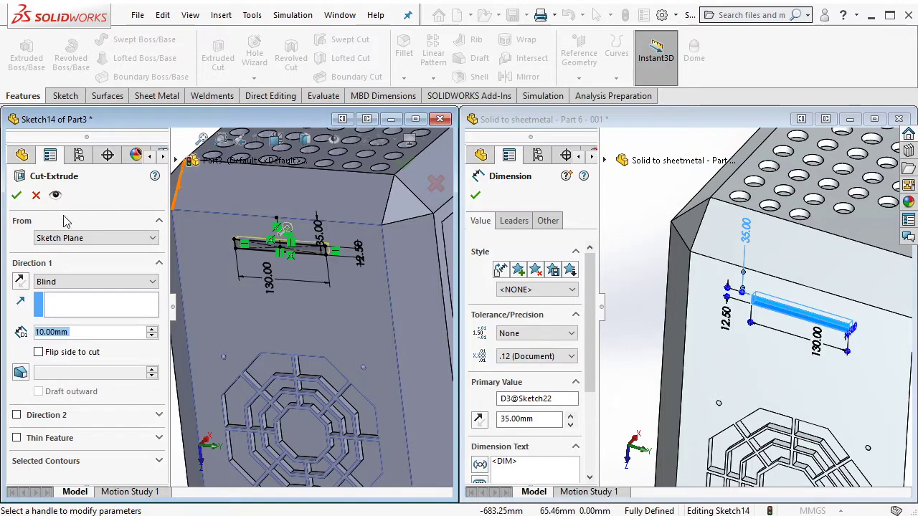
left_click(16, 195)
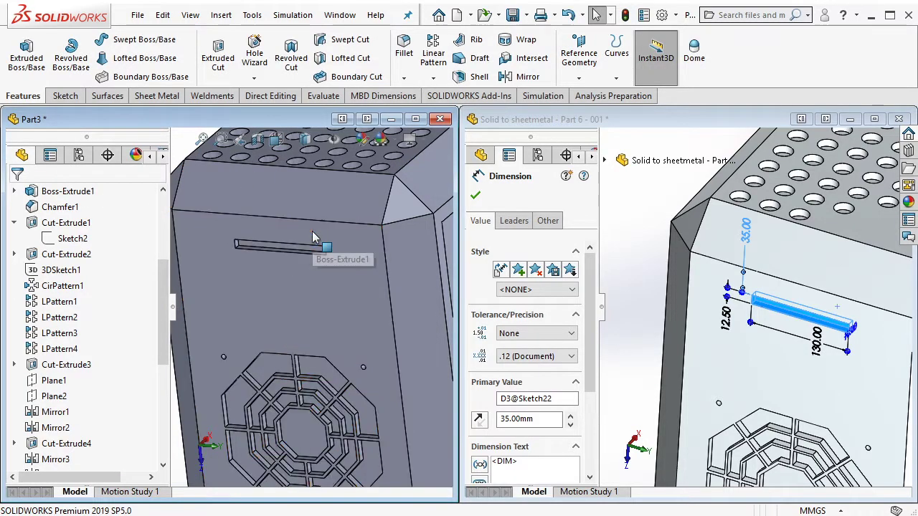
Roll the reference part forward past Cut-Extrude8 and select that feature
left_click(640, 228)
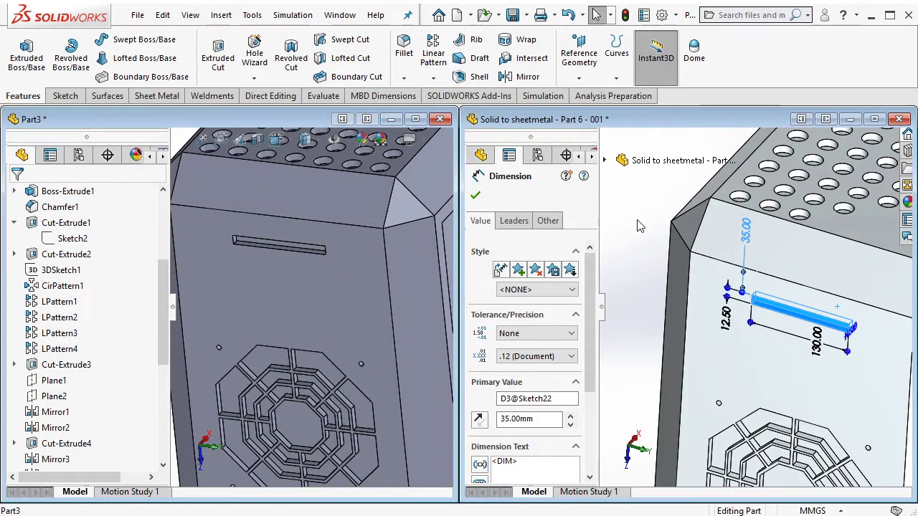
left_click(644, 227)
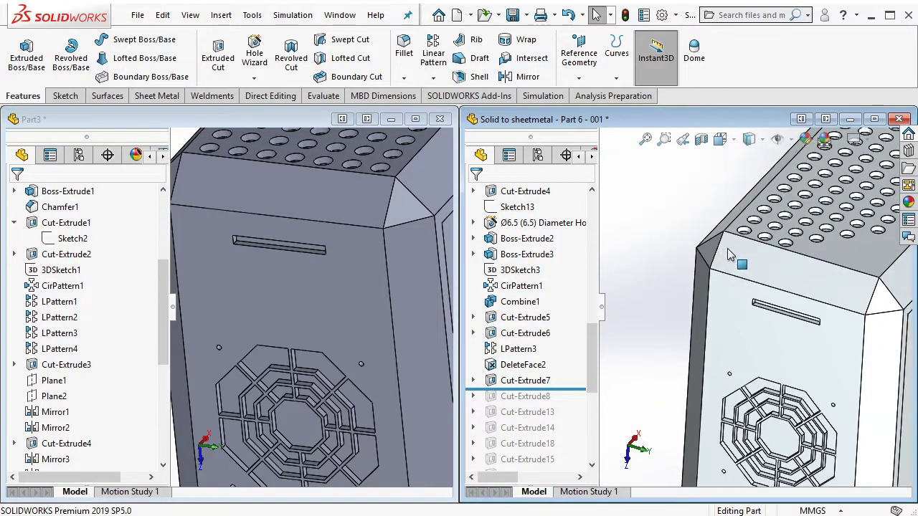
scroll(844, 304, "up", 5)
scroll(844, 304, "down", 3)
middle_click_drag(844, 303, 839, 290)
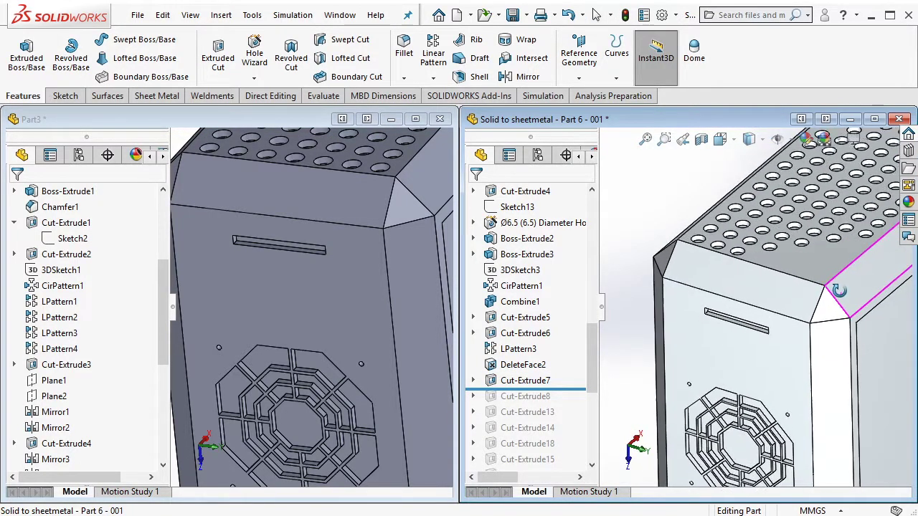
left_click_drag(575, 389, 549, 396)
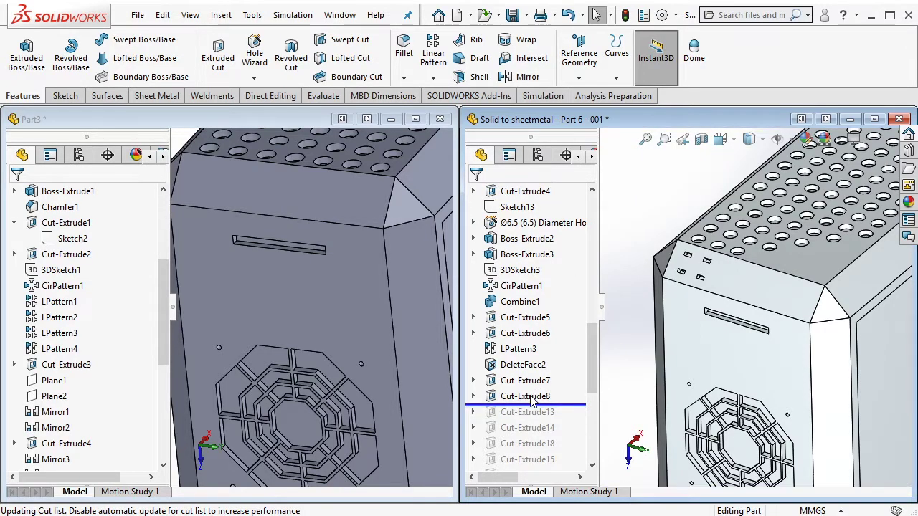
left_click(531, 396)
Show the chamfer slots' Sketch23 dimensions: 14, 6.50, 23 and 25 mm spacing
scroll(742, 279, "down", 3)
scroll(742, 279, "down", 3)
middle_click_drag(743, 279, 746, 287)
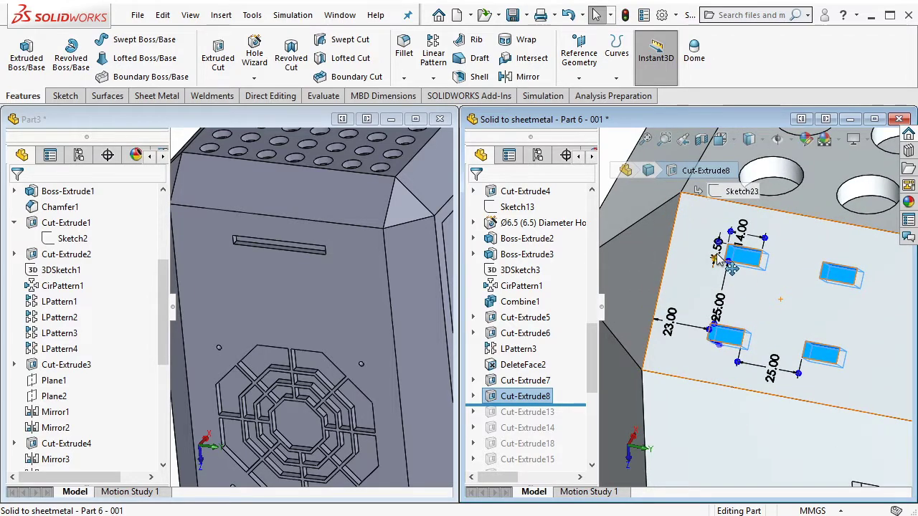
left_click_drag(717, 259, 745, 282)
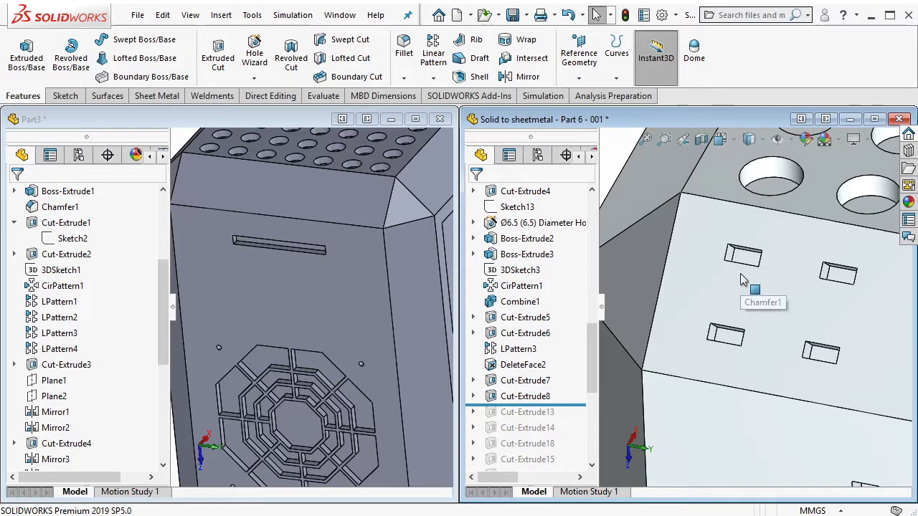
left_click(741, 279)
left_click(747, 259)
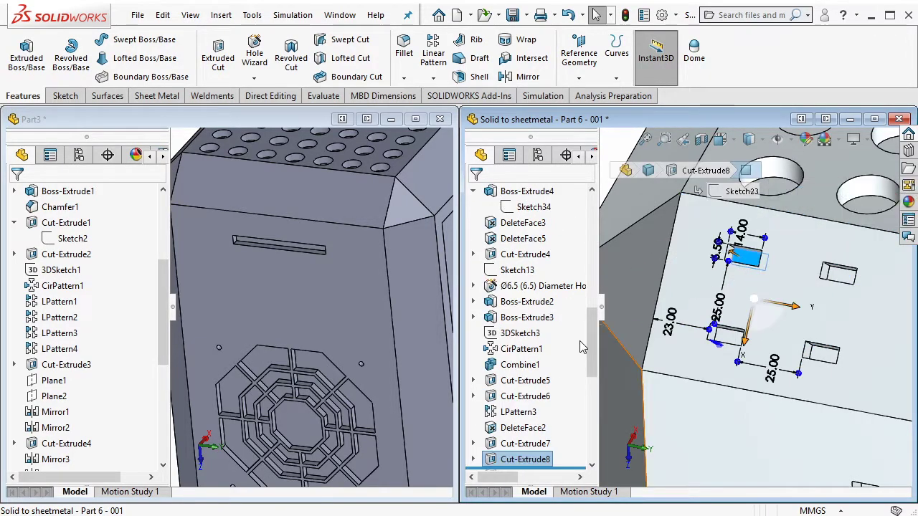
scroll(583, 347, "down", 2)
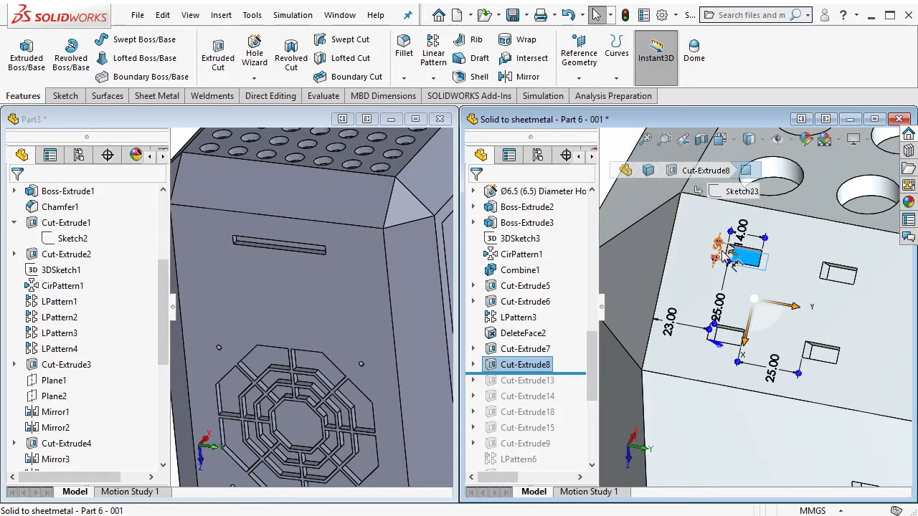
left_click_drag(716, 247, 695, 280)
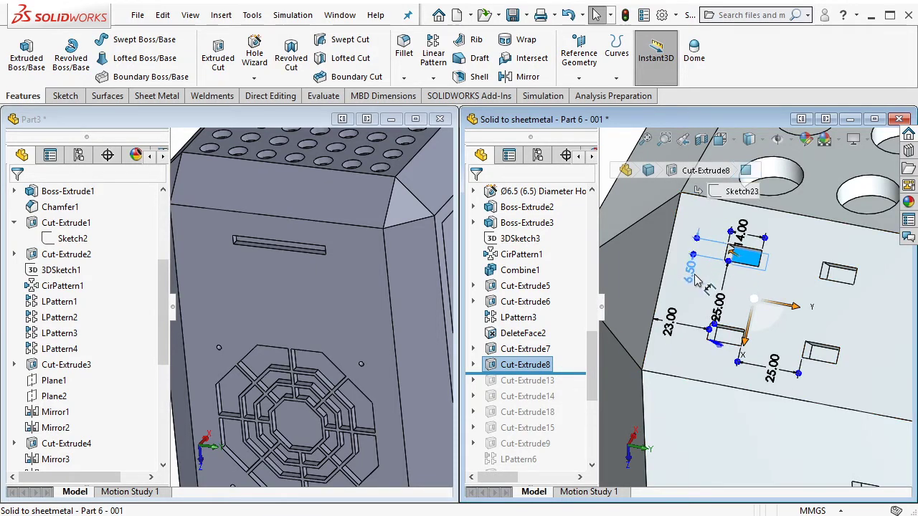
left_click(751, 223)
left_click_drag(718, 308, 726, 293)
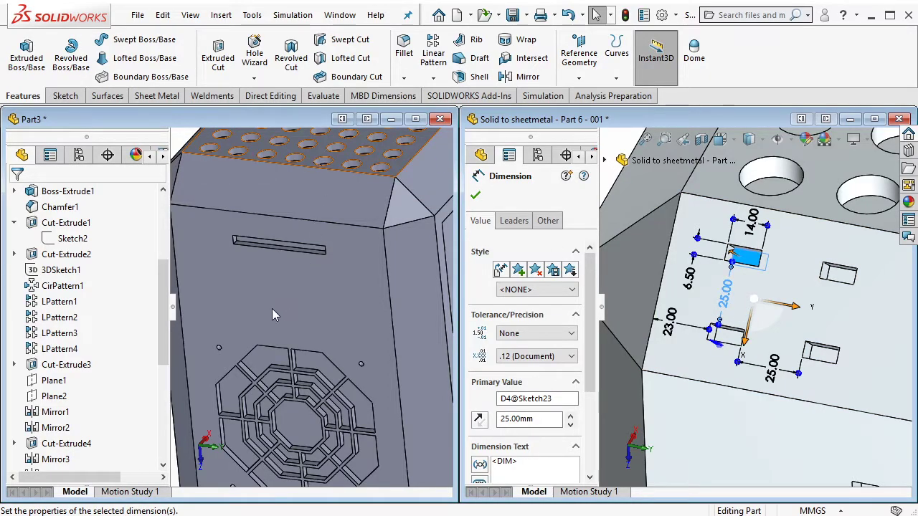
Return to Part3 and orbit it to face the chamfered face
left_click(234, 265)
scroll(233, 265, "up", 3)
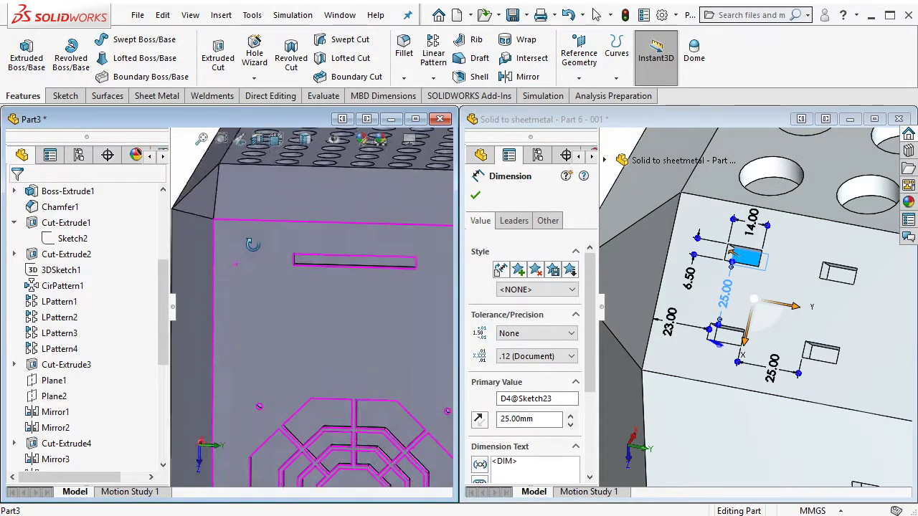
scroll(259, 257, "up", 3)
middle_click_drag(259, 256, 263, 188)
Start a sketch on the chamfered face and draw a centerline from its left edge to the centre
scroll(263, 188, "down", 3)
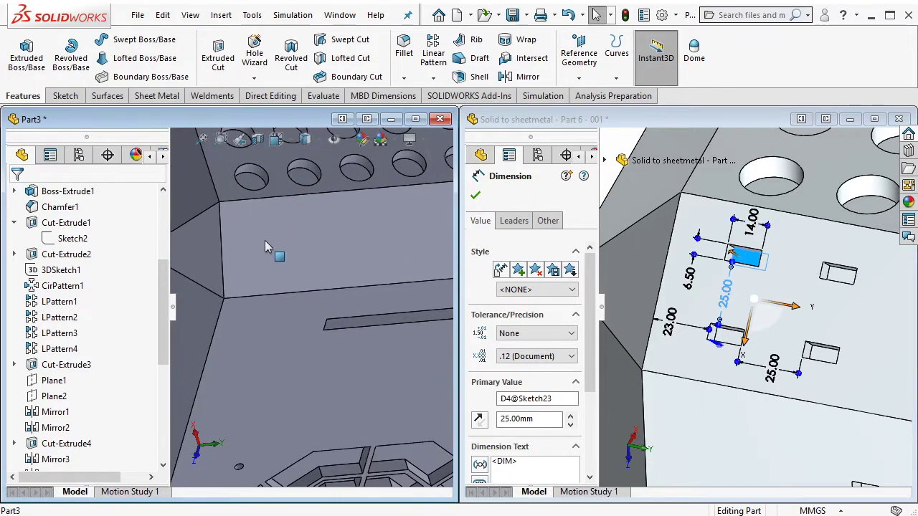
left_click(265, 240)
left_click(327, 198)
left_click(106, 40)
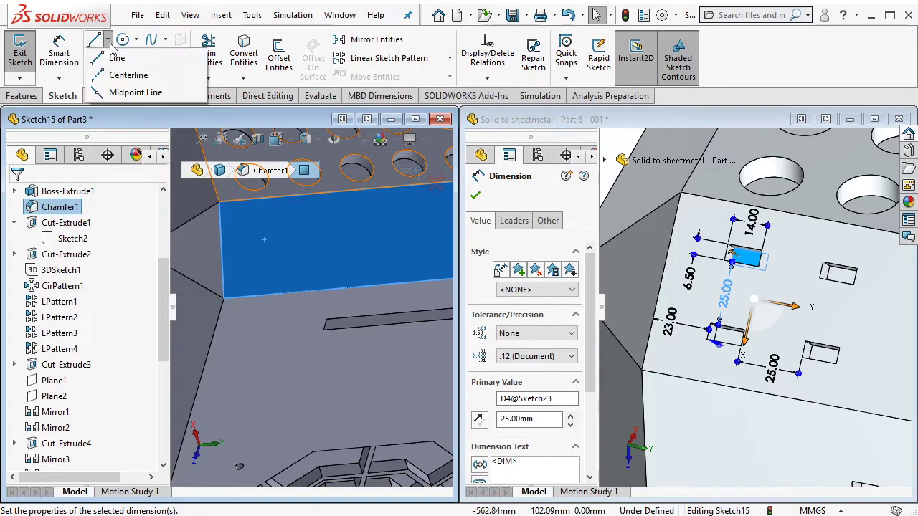
left_click(221, 250)
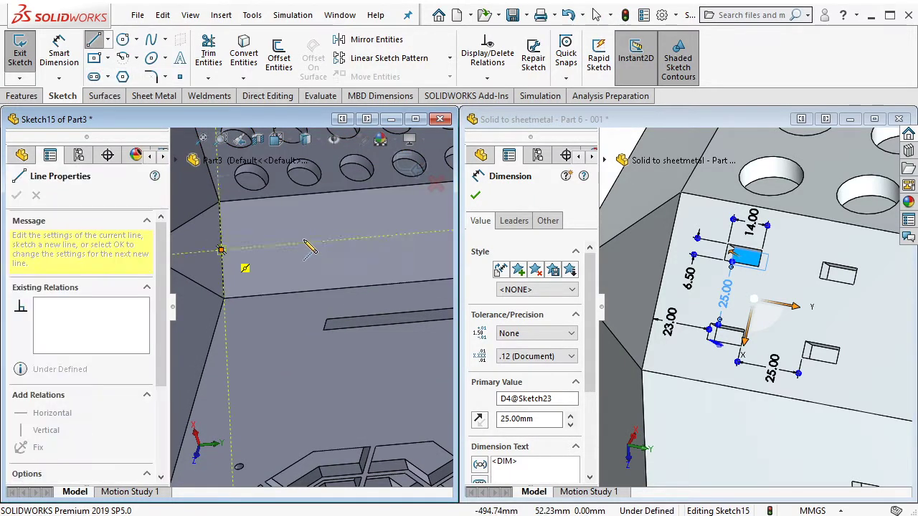
left_click(310, 241)
key("Escape")
Draw a centre rectangle at the centerline's end and convert it to construction geometry
key("r")
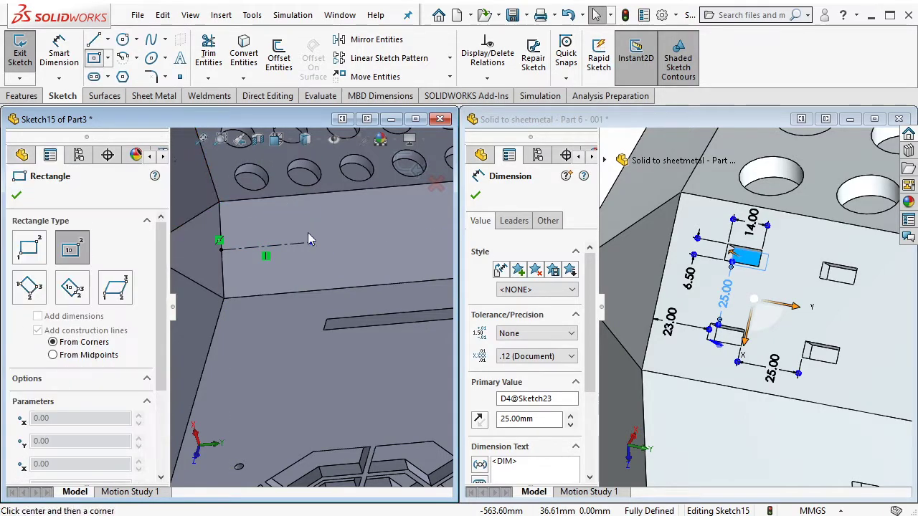
left_click(310, 242)
left_click(357, 261)
key("Escape")
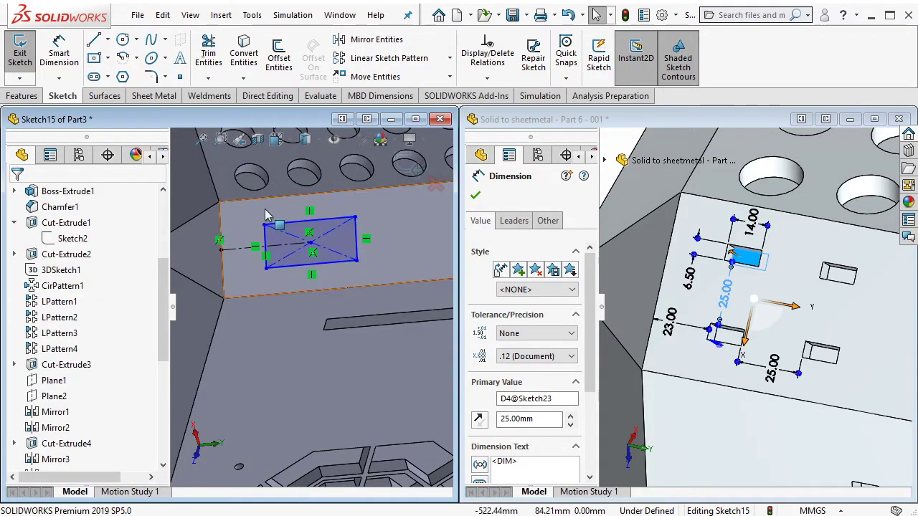
double_click(301, 250)
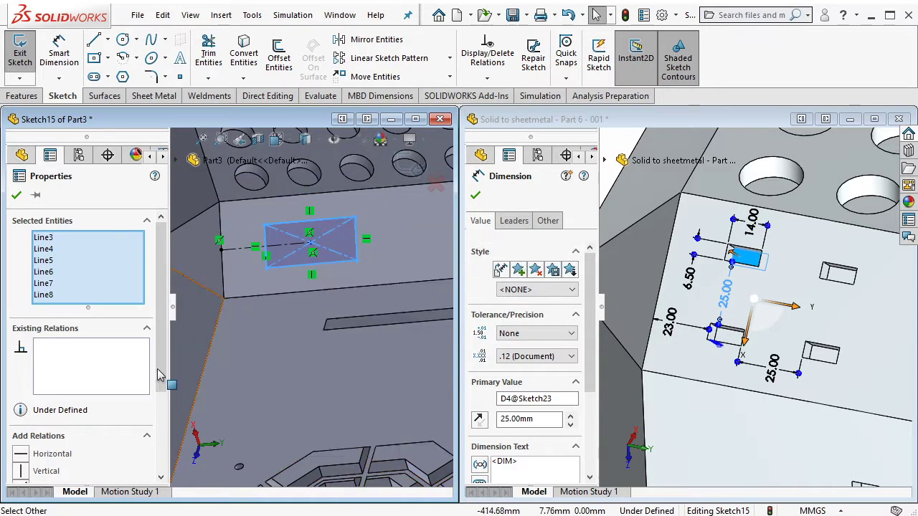
scroll(162, 380, "down", 1)
scroll(162, 380, "down", 5)
left_click(86, 456)
key("Escape")
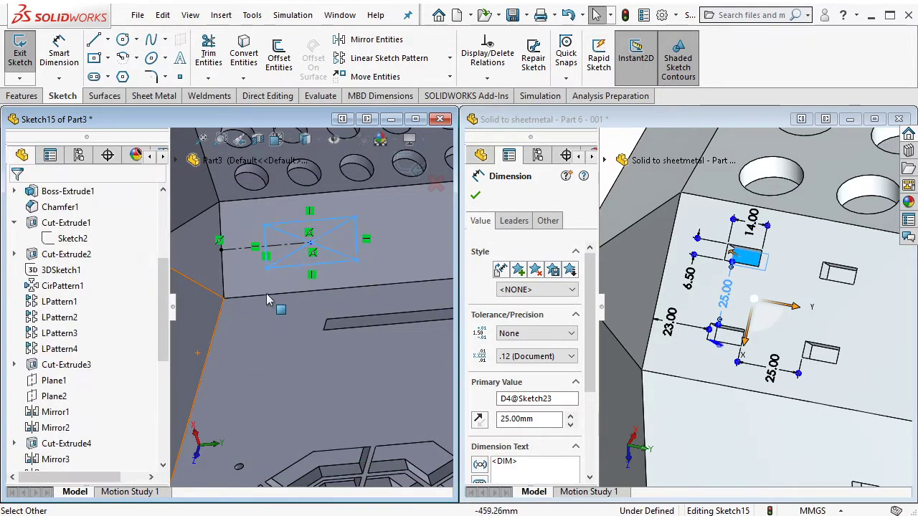
Draw four small centre rectangles, one on each corner of the construction rectangle
scroll(220, 204, "down", 2)
key("Return")
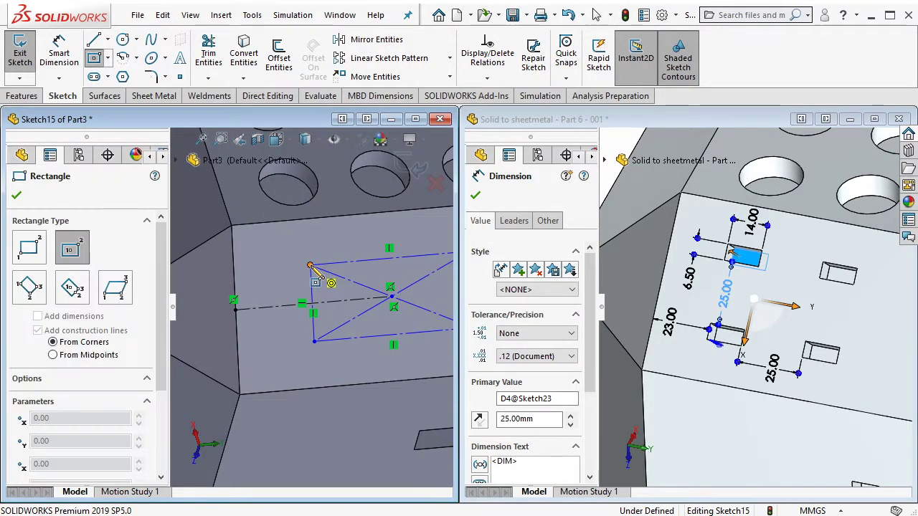
left_click(311, 264)
left_click(328, 280)
key("ctrl+Left")
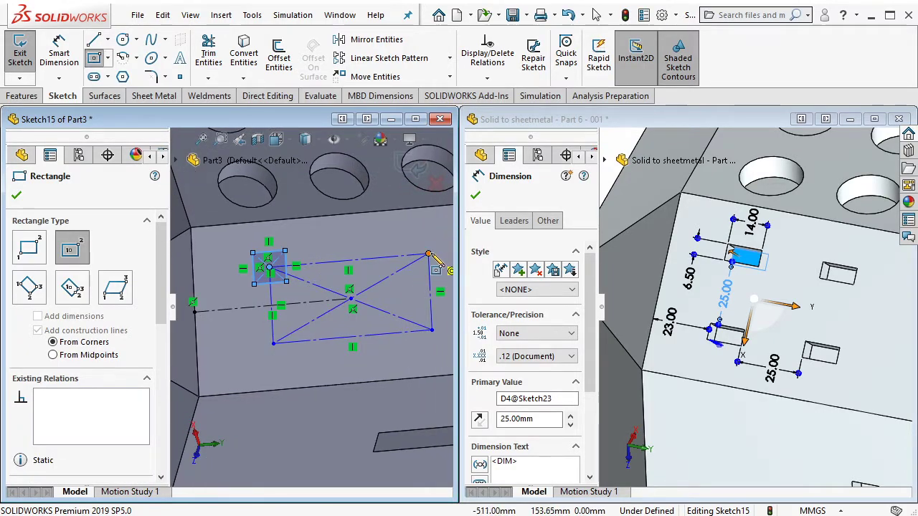
left_click(428, 255)
left_click(393, 230)
left_click(273, 343)
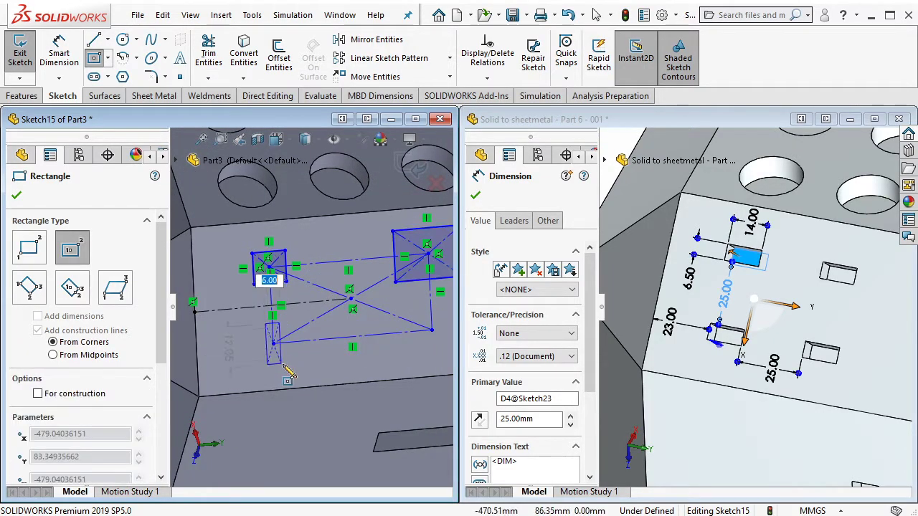
left_click(283, 365)
left_click(431, 332)
left_click(445, 347)
key("Escape")
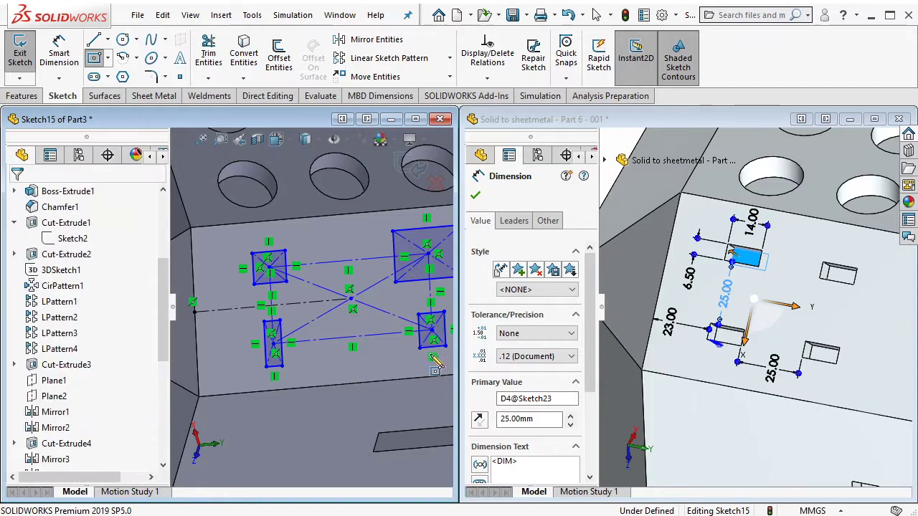
Make the small rectangles' horizontal edges equal, then make their side edges equal
left_click(278, 378)
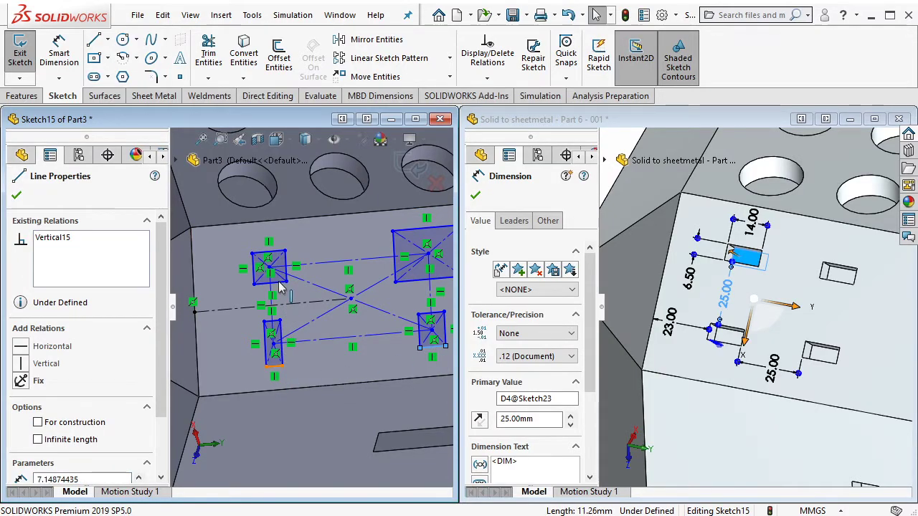
left_click(280, 283, "ctrl")
left_click(283, 344, "ctrl")
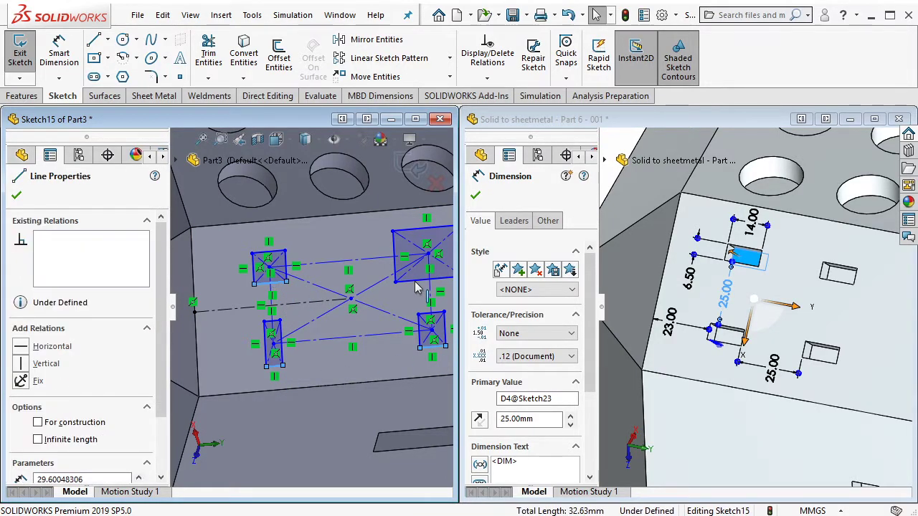
left_click(423, 280, "ctrl")
left_click(543, 229)
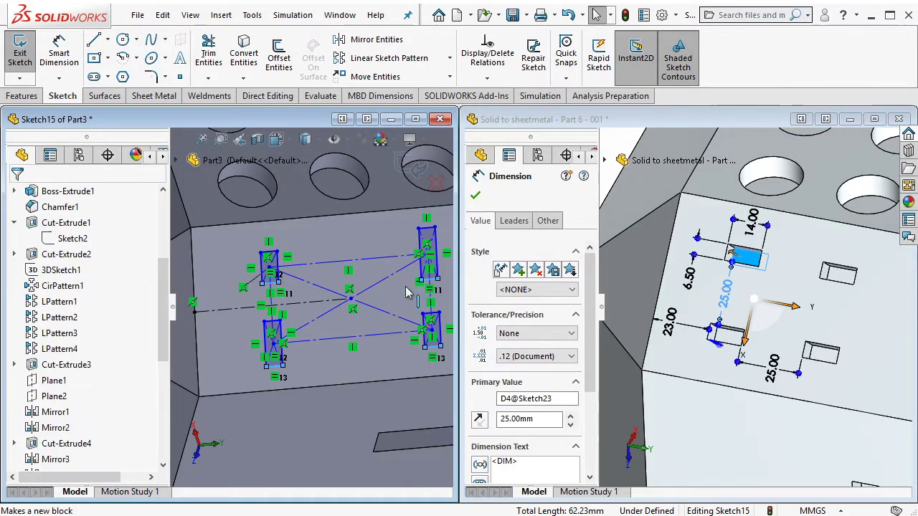
middle_click_drag(401, 280, 422, 267)
left_click(434, 333)
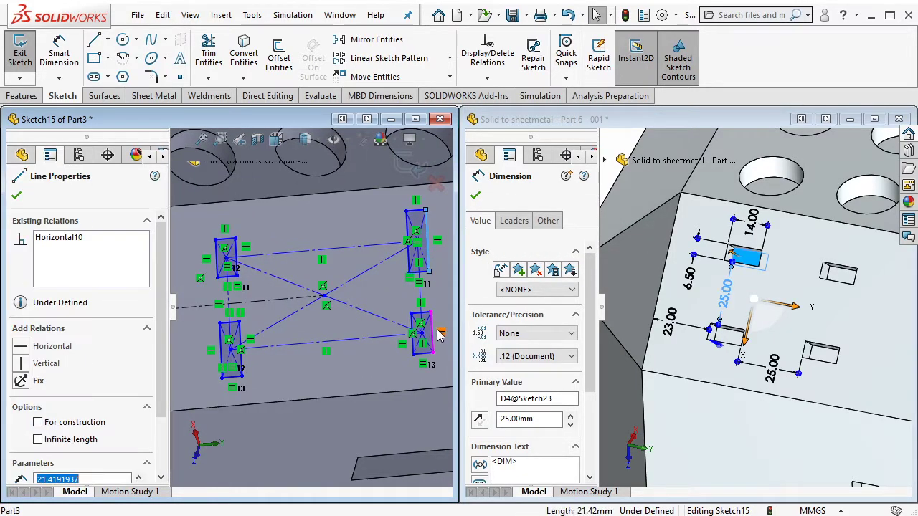
left_click(237, 252, "ctrl")
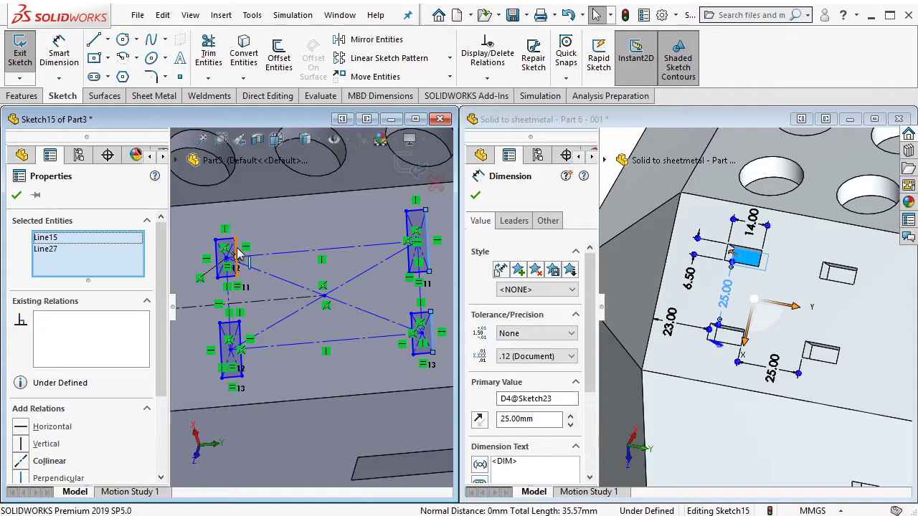
left_click(242, 340, "ctrl")
left_click(241, 339, "ctrl")
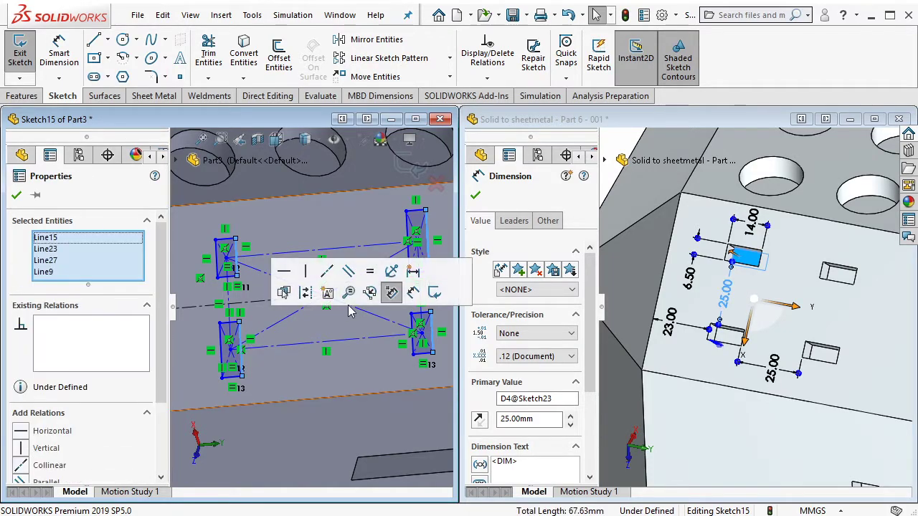
left_click(370, 274)
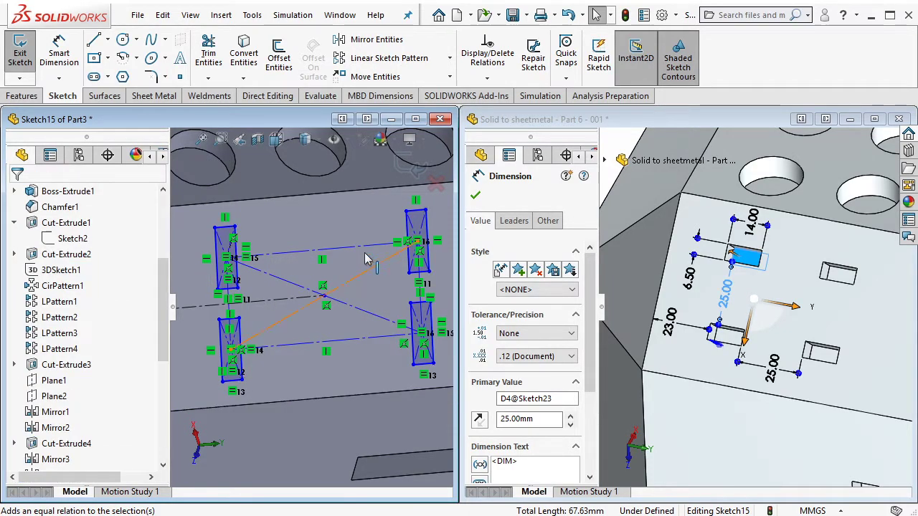
Dimension the top-left rectangle to 14 mm wide and 6.5 mm high
key("d")
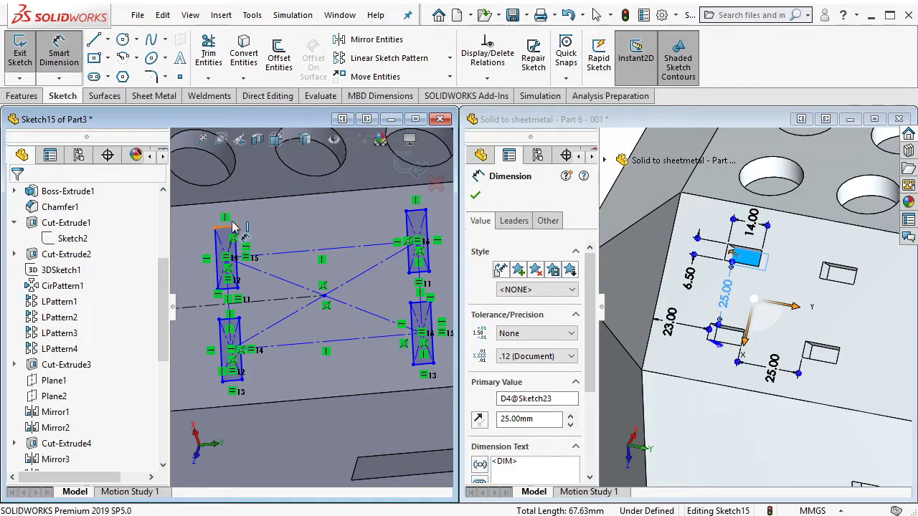
left_click(233, 227)
left_click(240, 203)
type("14")
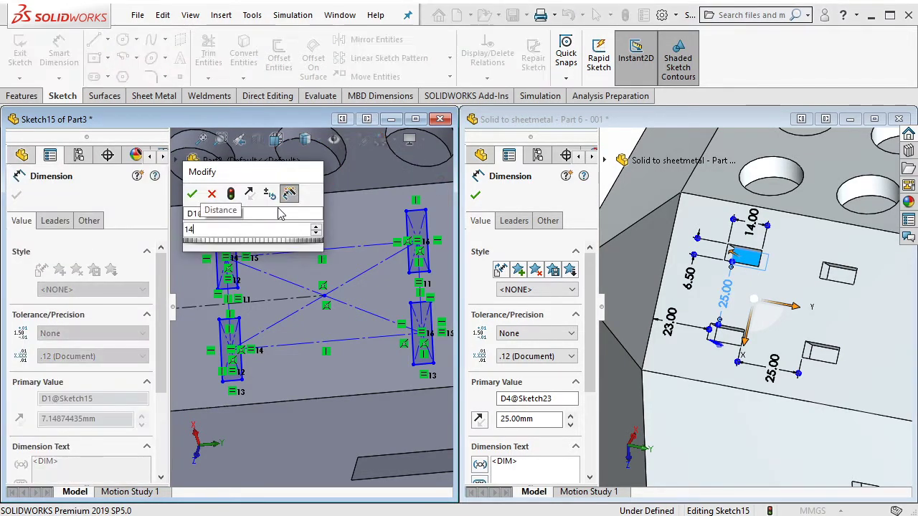
key("Return")
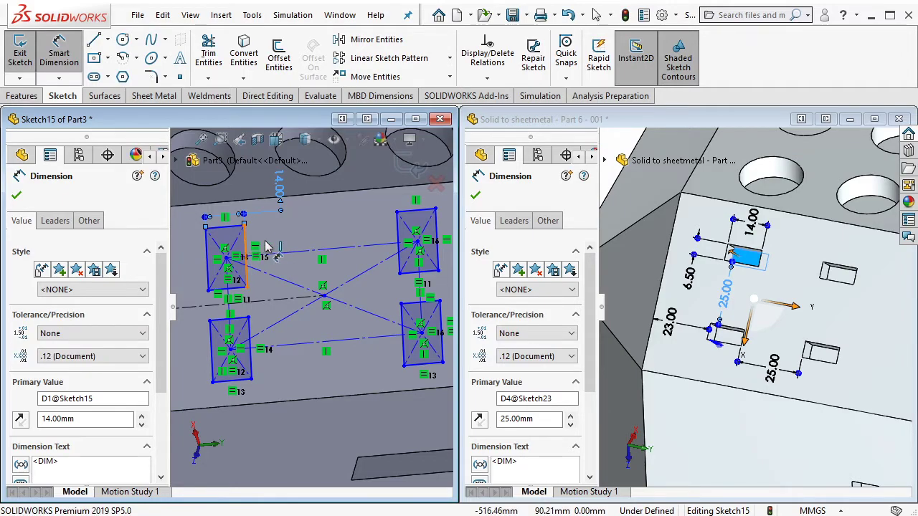
left_click(265, 243)
left_click(284, 246)
type("6.5")
key("Return")
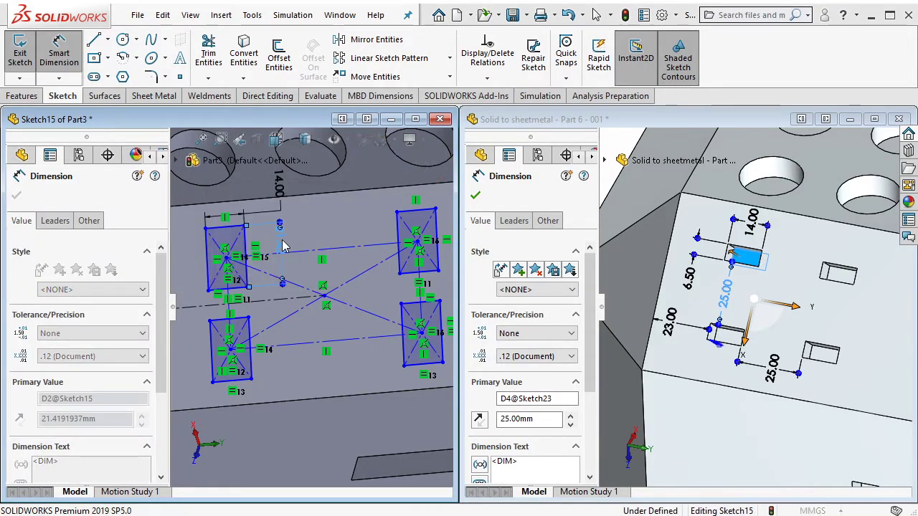
Dimension the bottom-left rectangle 23 mm from the face's left edge
middle_click_drag(215, 355, 294, 351, "ctrl")
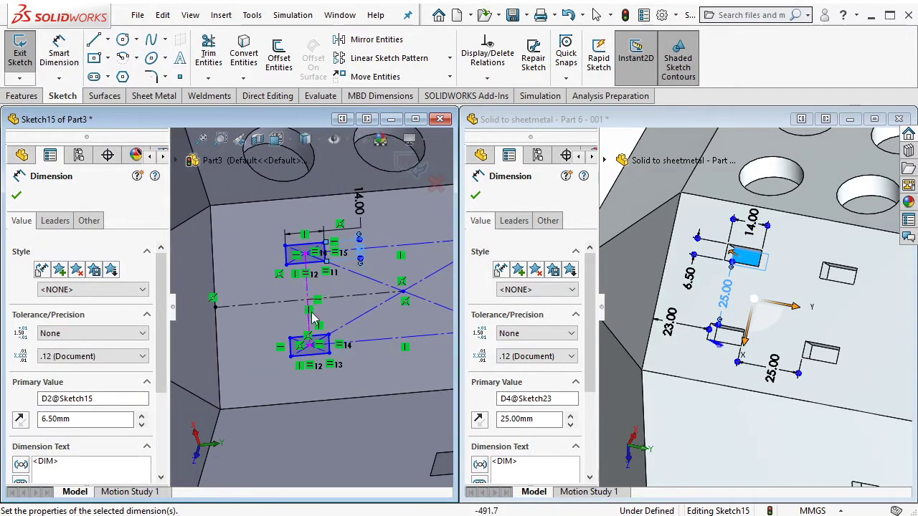
left_click(223, 363)
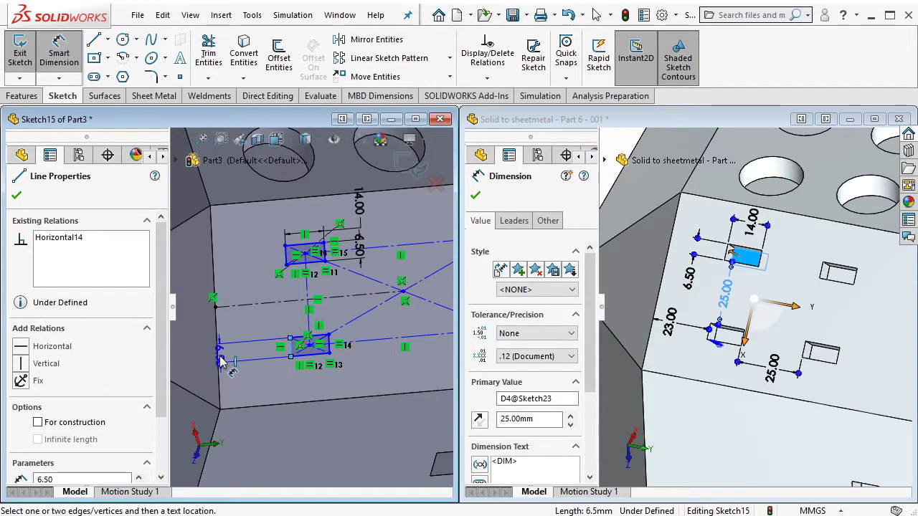
left_click(219, 362)
left_click(233, 352)
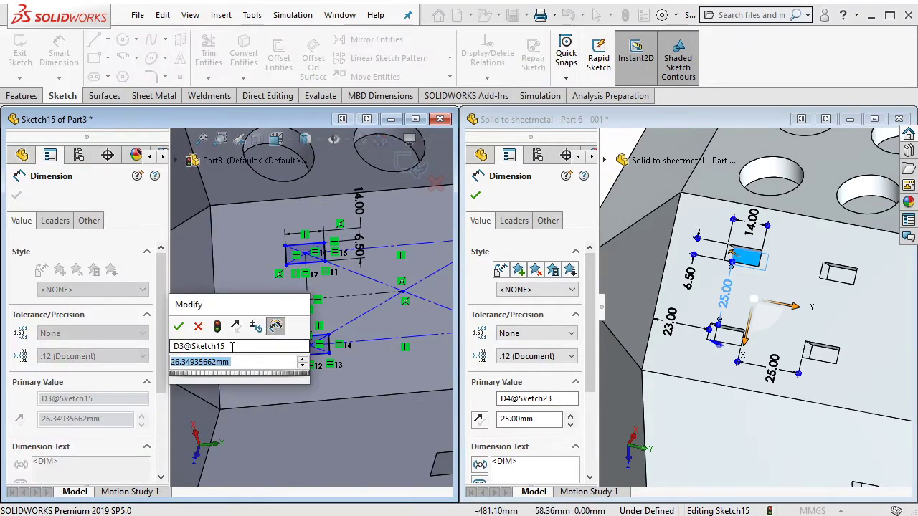
type("23")
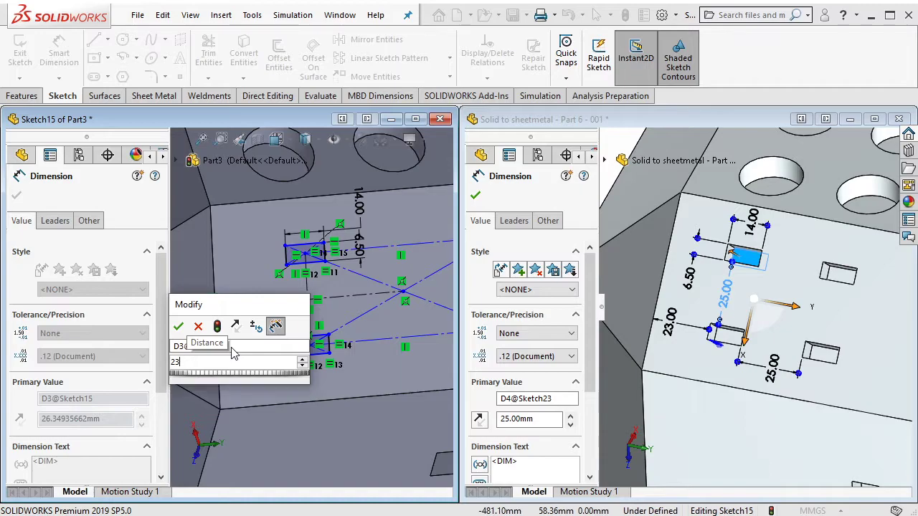
key("Return")
Set the spacing between the bottom-left and bottom-right rectangles to 25 mm
scroll(399, 378, "down", 3)
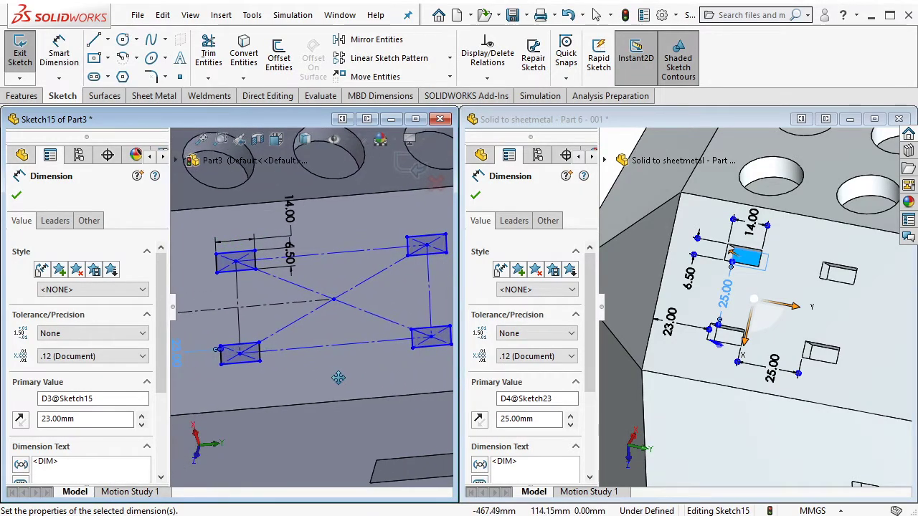
scroll(298, 369, "up", 1)
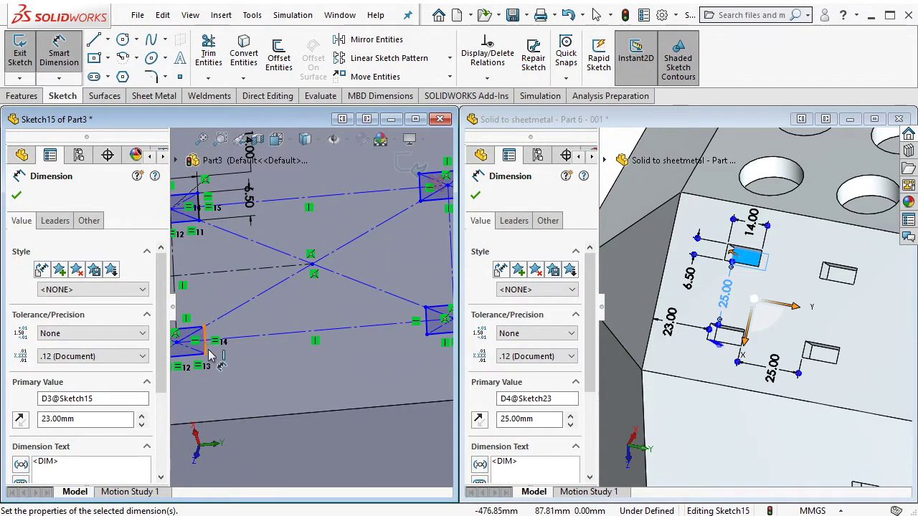
left_click(427, 324)
left_click(205, 343)
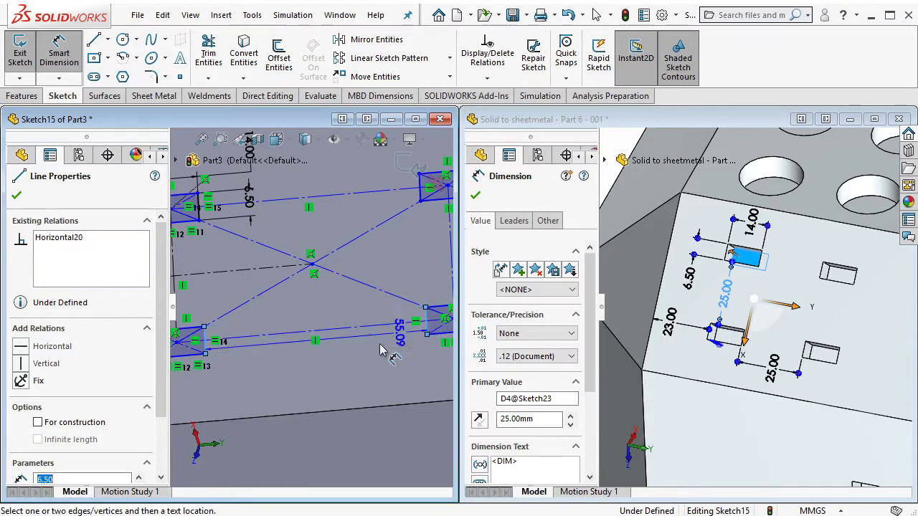
left_click(330, 372)
type("25")
key("Return")
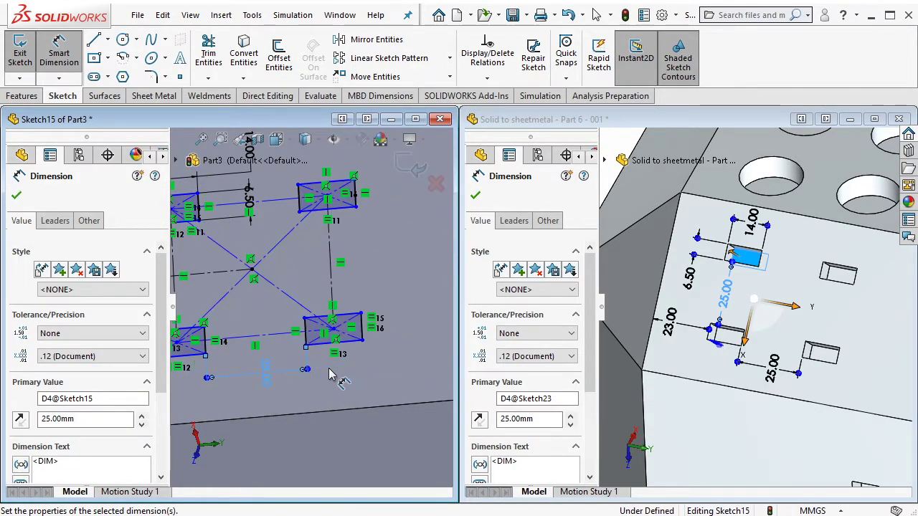
Make the two vertical construction lines equal in length to fully define the sketch
scroll(197, 259, "down", 2)
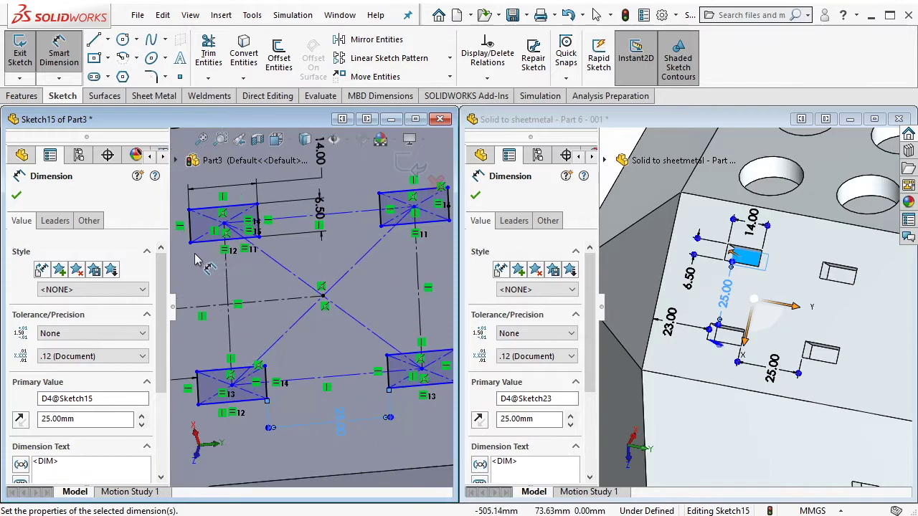
key("Escape")
left_click(228, 301)
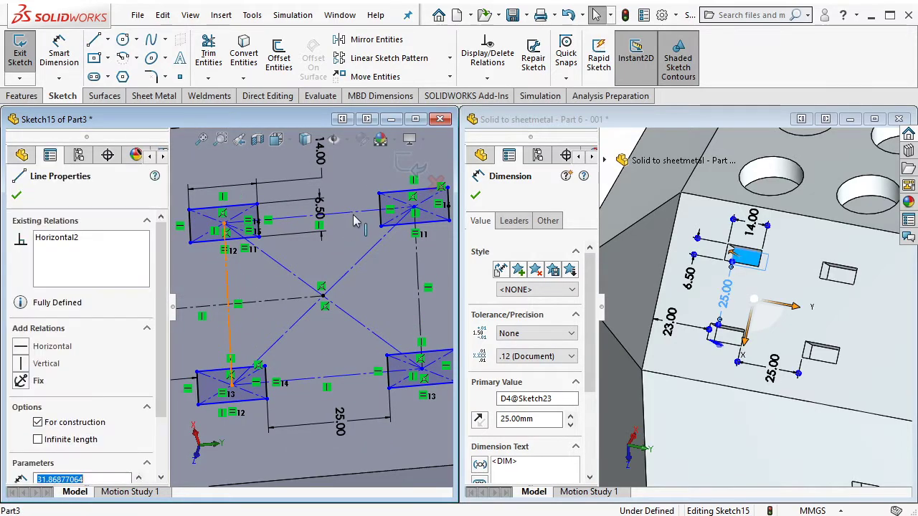
left_click(361, 224, "ctrl")
left_click(420, 168)
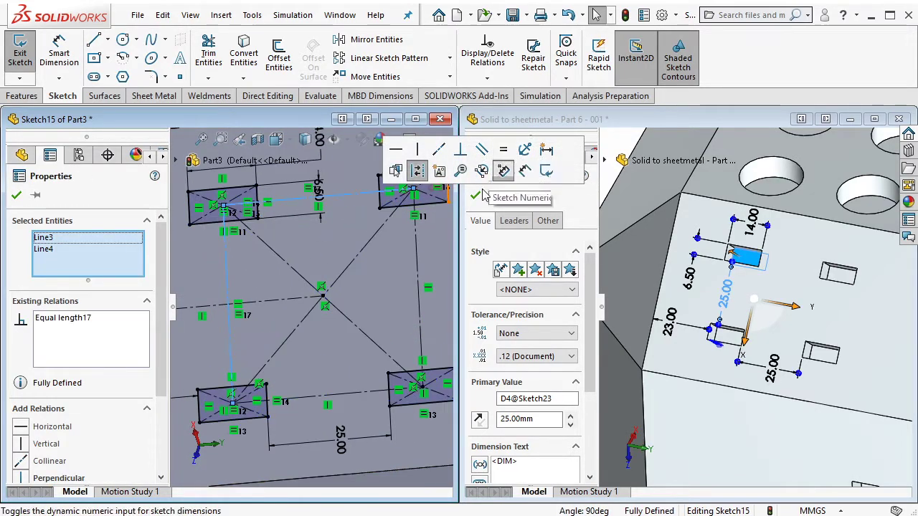
left_click(369, 285)
scroll(314, 284, "up", 2)
scroll(313, 284, "up", 1)
left_click(36, 97)
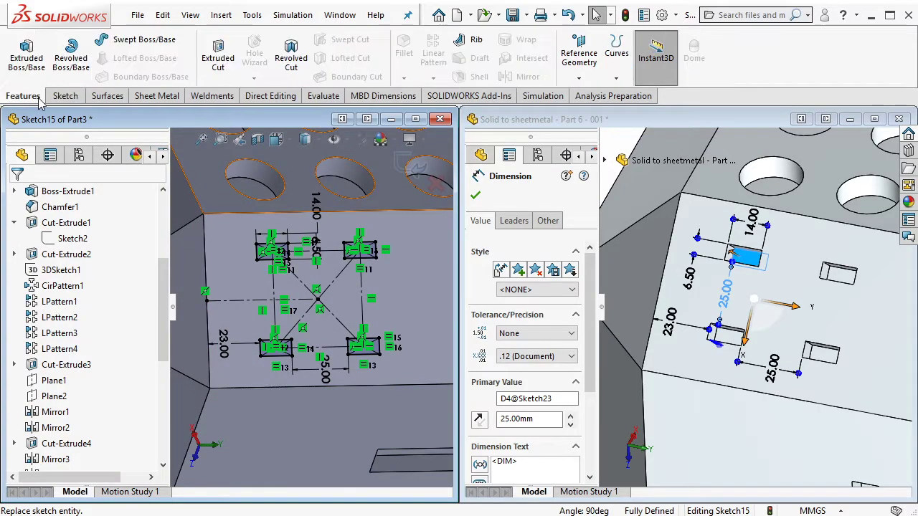
left_click(219, 78)
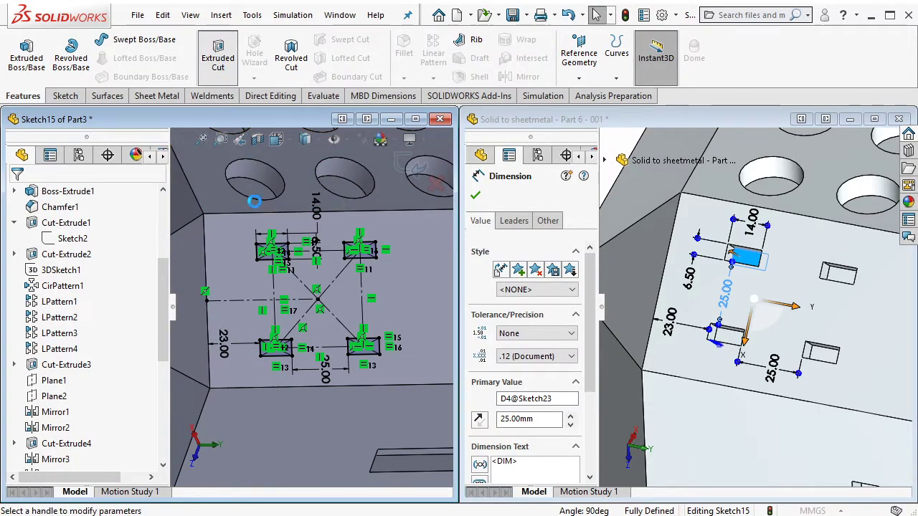
Accept the extruded cut for the four rectangular slots and compare with the reference part
left_click(17, 195)
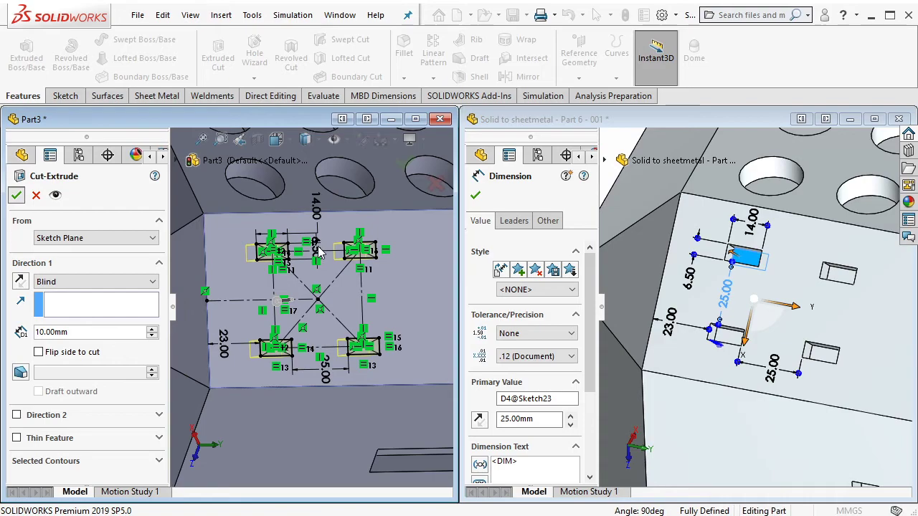
middle_click_drag(352, 213, 373, 250)
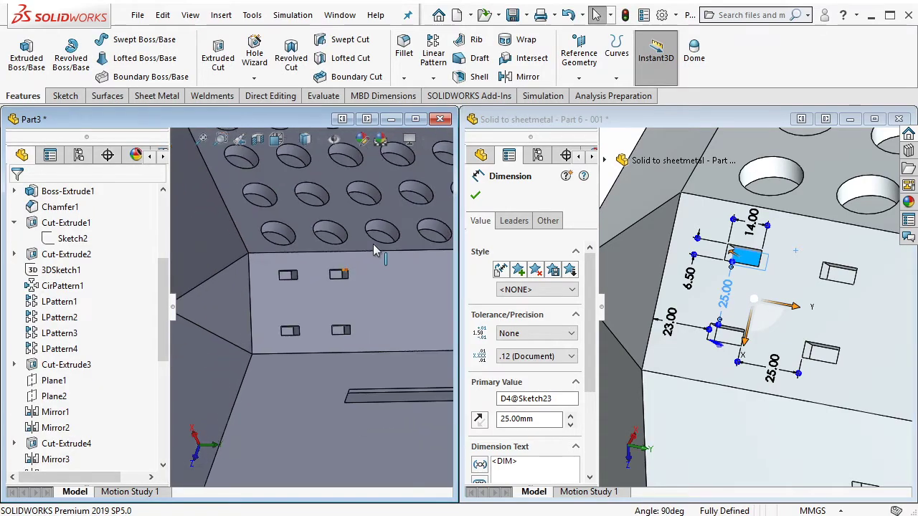
left_click(642, 123)
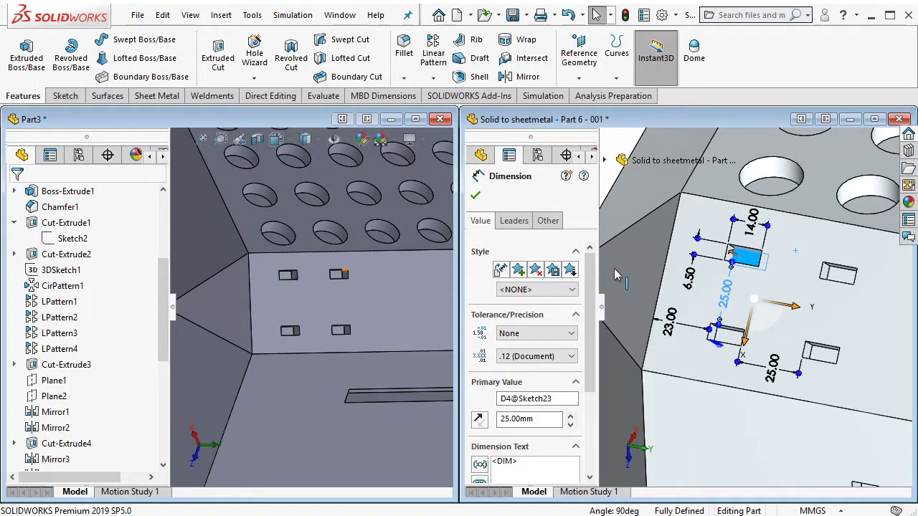
left_click(476, 196)
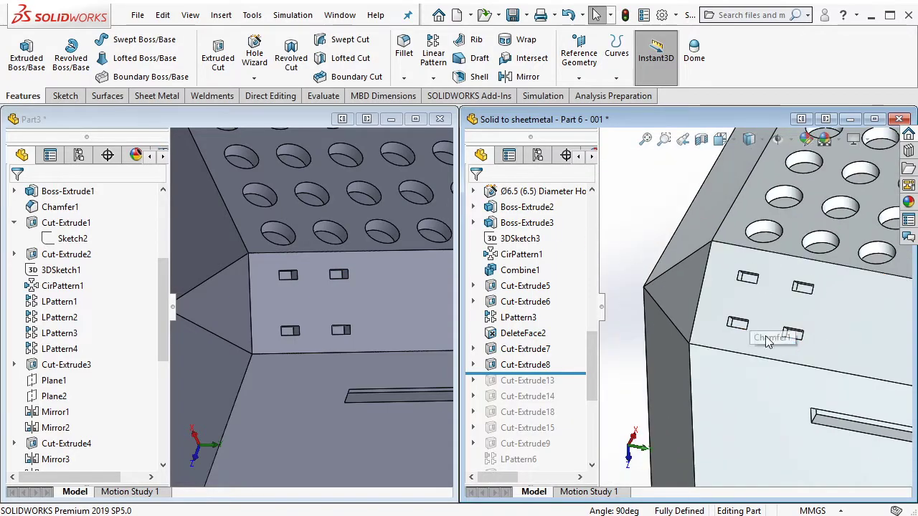
Roll the reference part past Cut-Extrude13 and read its 30, 40, 10 and 4 mm dimensions
left_click_drag(577, 382, 557, 386)
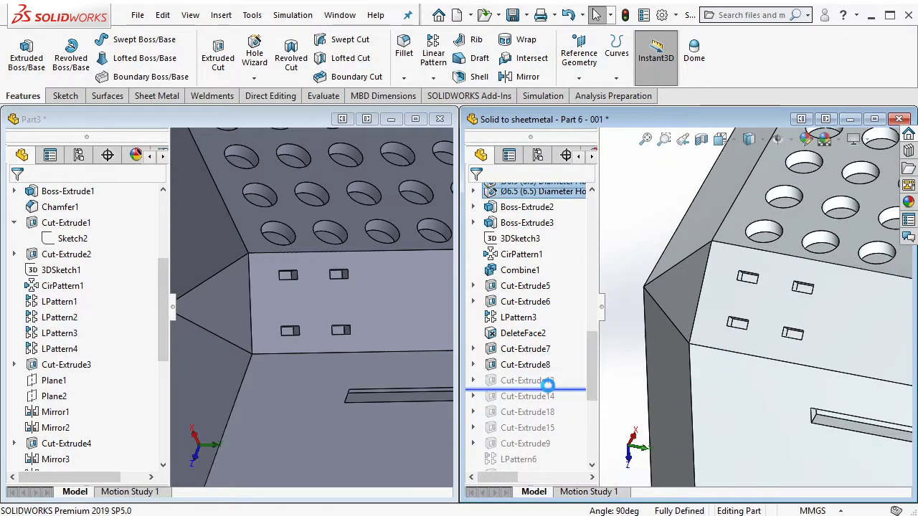
left_click(534, 380)
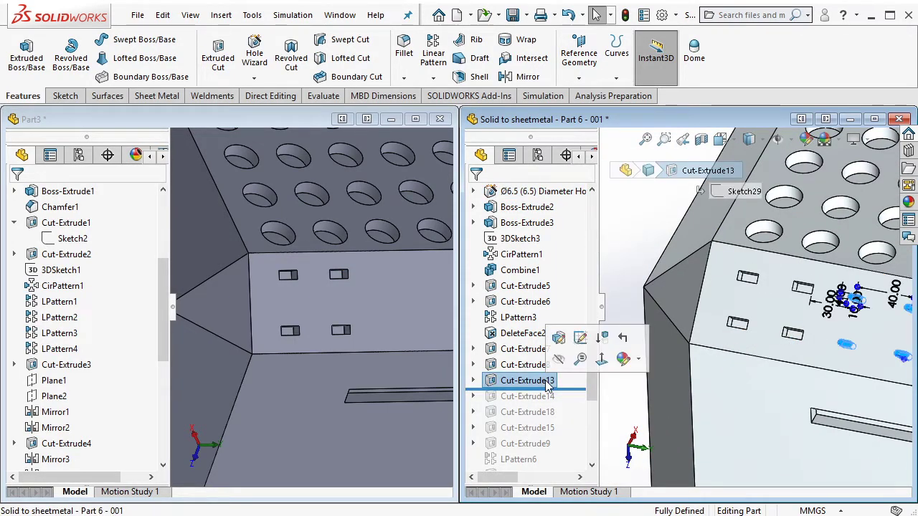
scroll(730, 315, "up", 5)
scroll(729, 315, "up", 3)
scroll(753, 301, "up", 2)
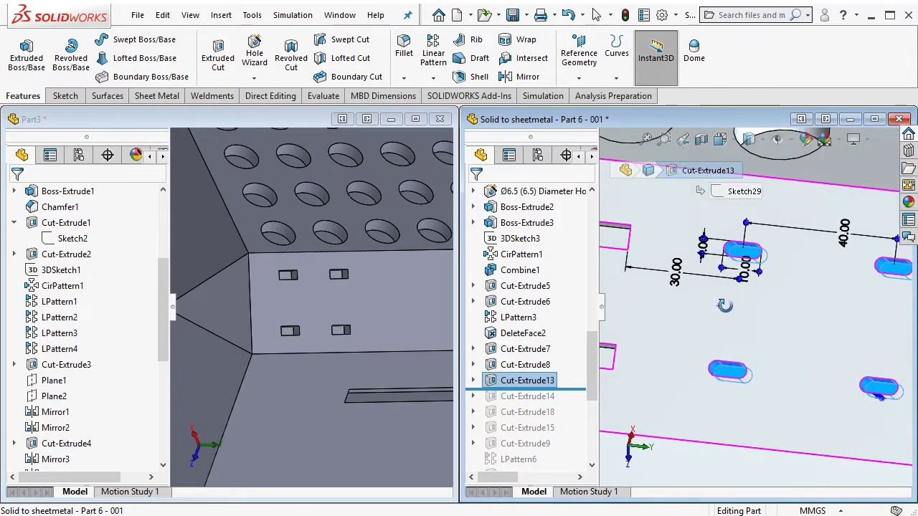
left_click_drag(752, 280, 780, 287)
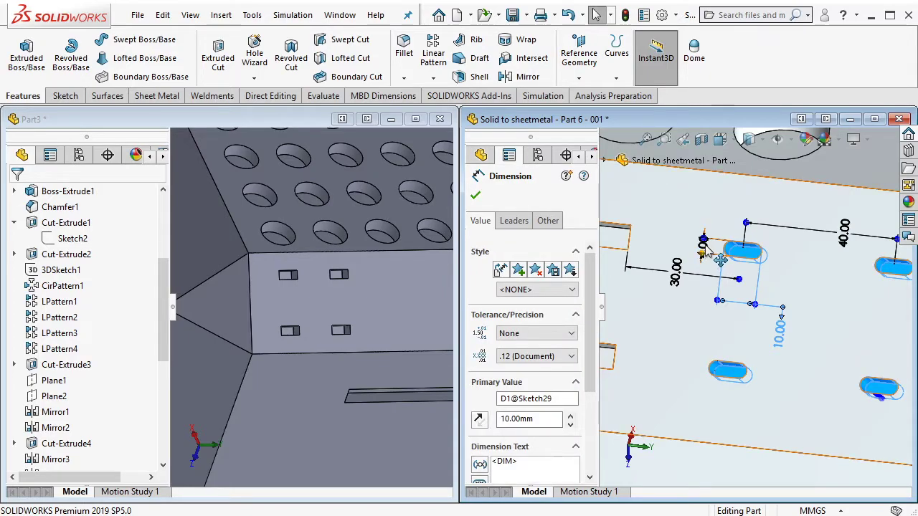
left_click_drag(707, 247, 699, 205)
left_click(711, 206)
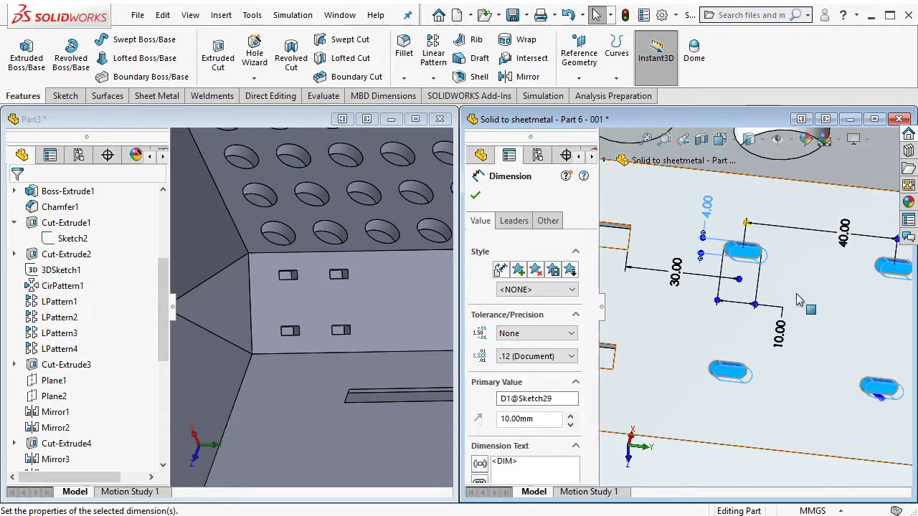
scroll(796, 305, "up", 2)
Start a new sketch on Part3's slotted face
left_click(399, 301)
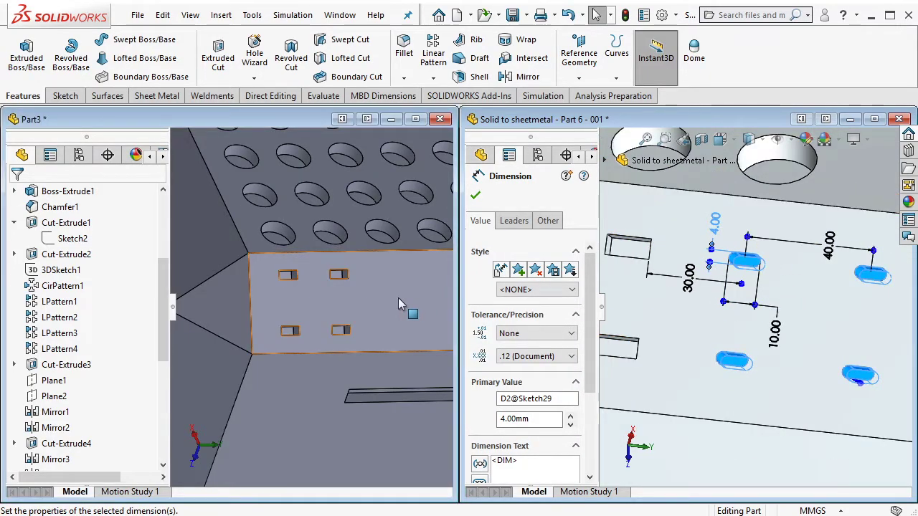
left_click(410, 295)
left_click(437, 276)
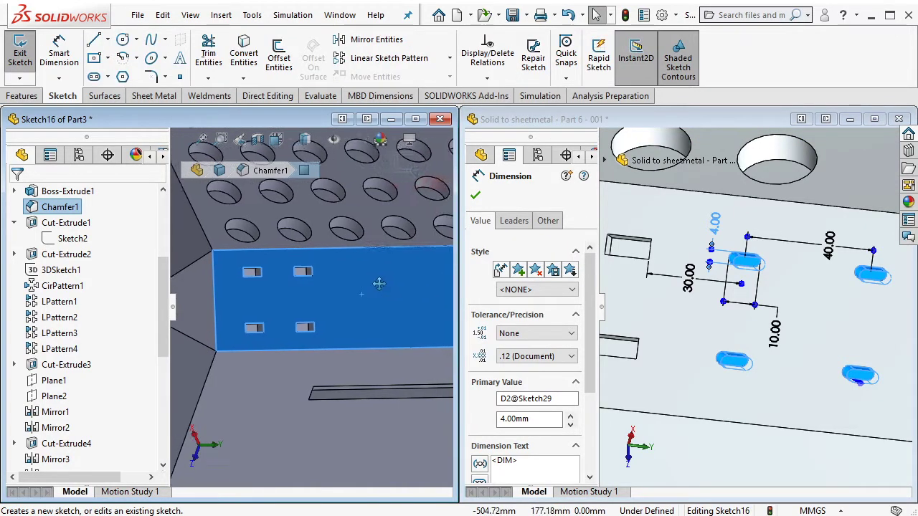
Draw a vertical centerline between slot corners and a horizontal centerline from its midpoint
left_click(107, 41)
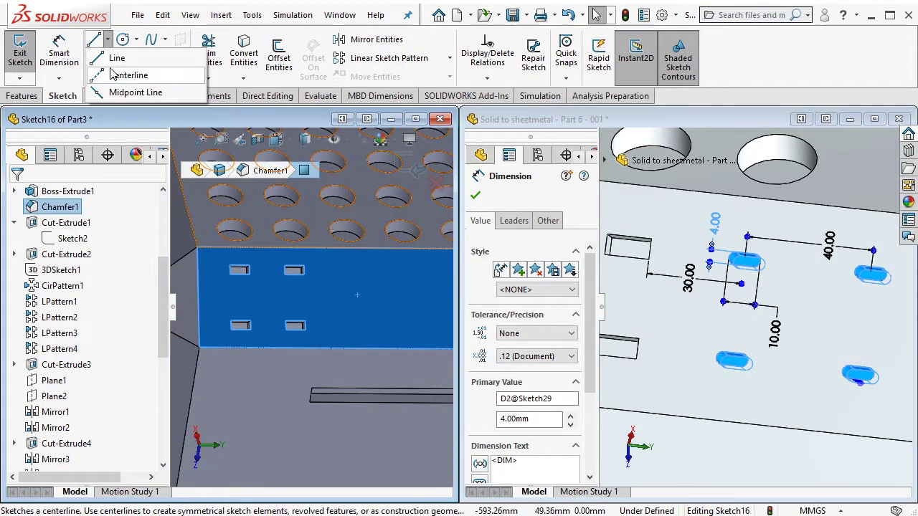
left_click(131, 74)
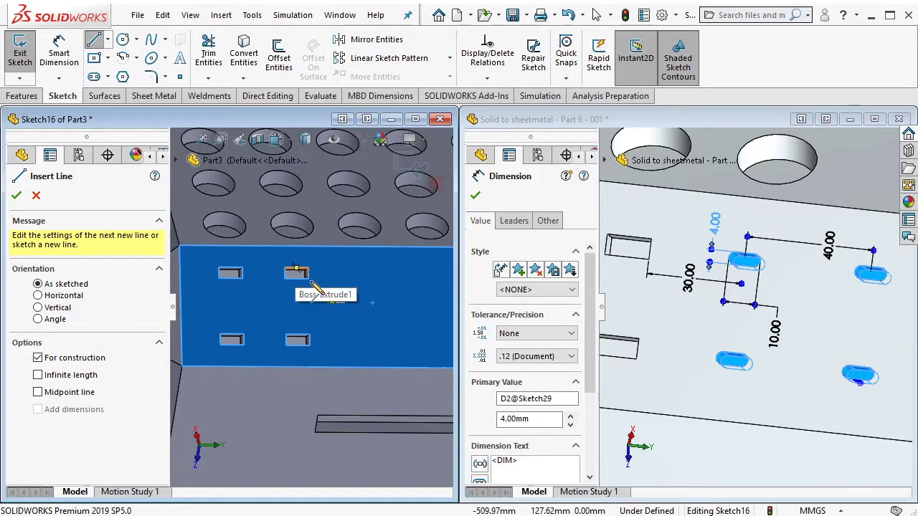
left_click(317, 258)
left_click(317, 336)
key("Escape")
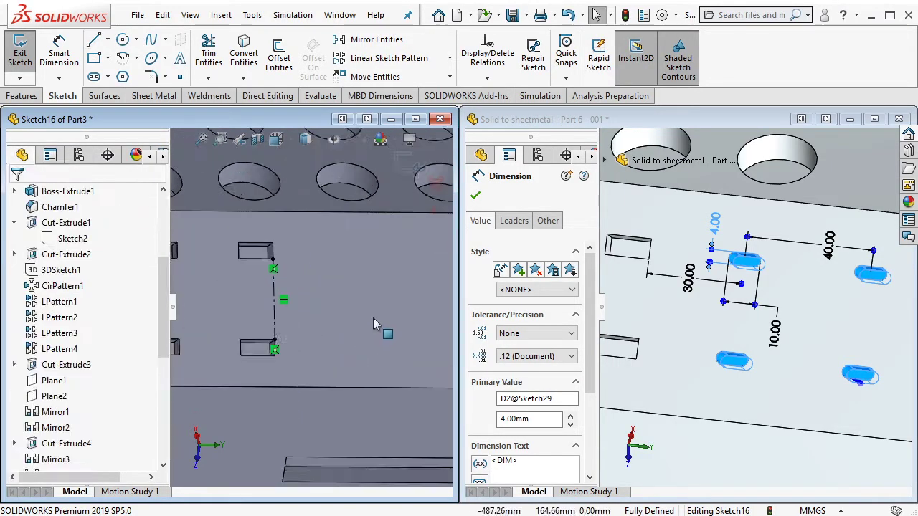
left_click(107, 41)
left_click(130, 74)
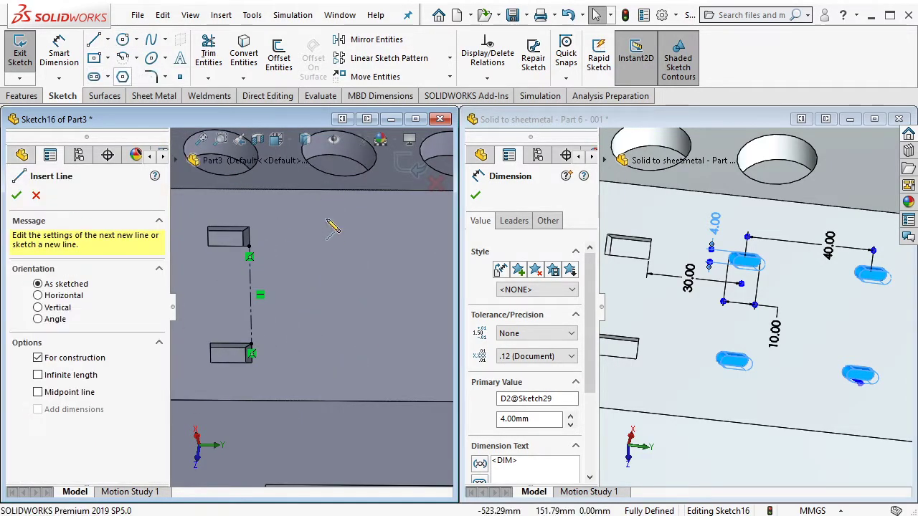
left_click(250, 294)
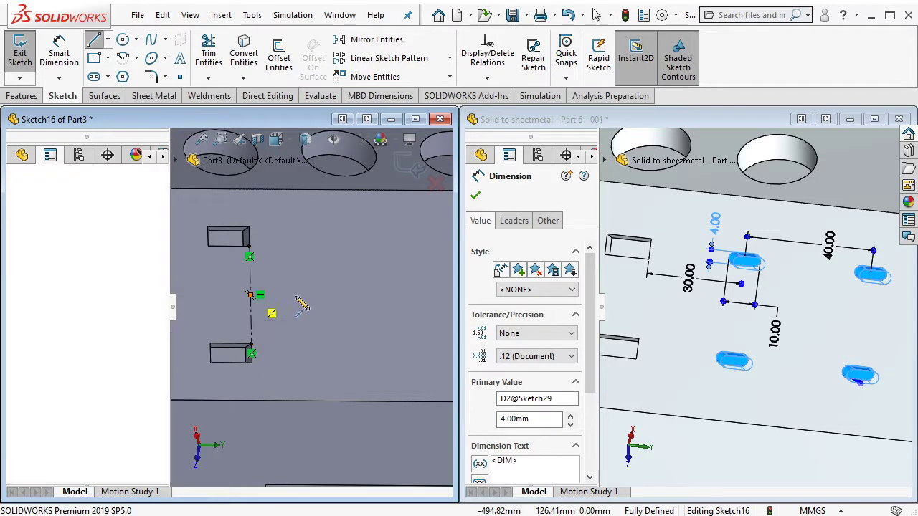
left_click(364, 295)
key("Escape")
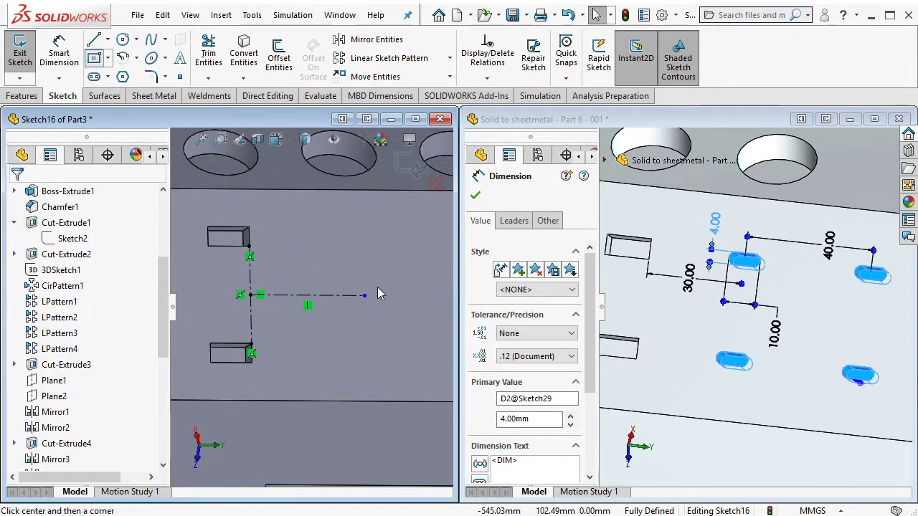
Draw a centre rectangle at the horizontal centerline's end and make it construction geometry
left_click(364, 294)
left_click(414, 331)
key("Escape")
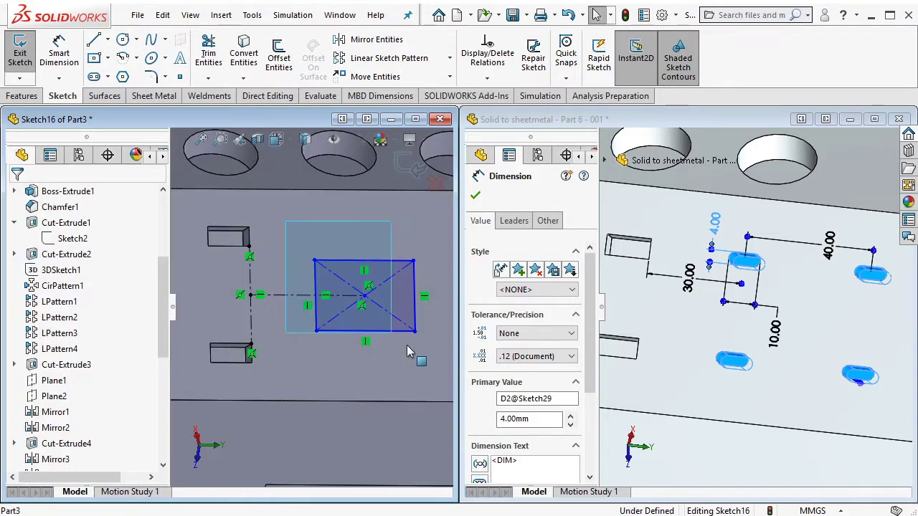
left_click_drag(445, 362, 445, 362)
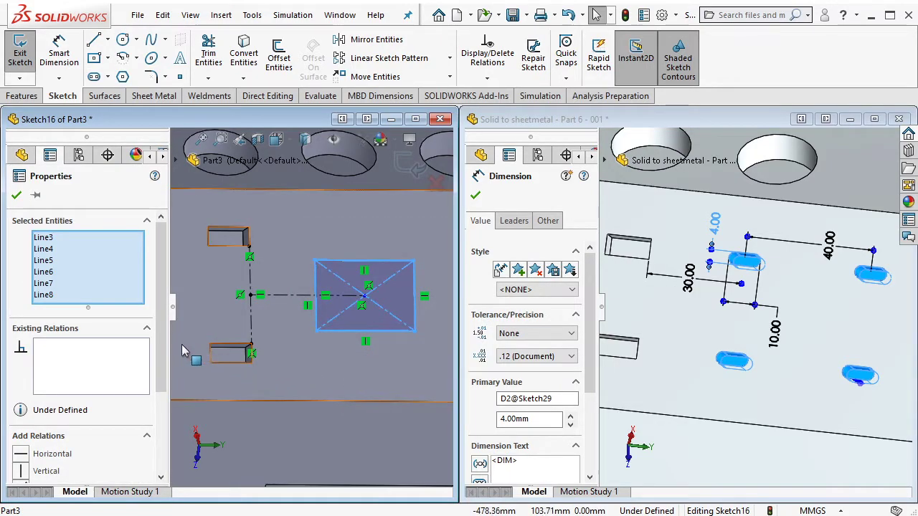
scroll(108, 359, "down", 5)
left_click(94, 453)
Draw two straight slots near the construction rectangle's top corners
left_click(262, 255)
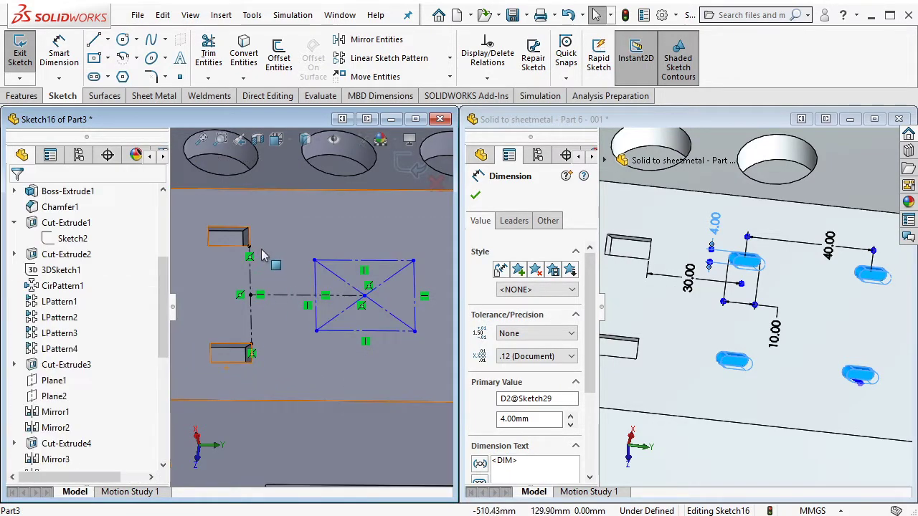
left_click(304, 221)
left_click(316, 221)
left_click(324, 231)
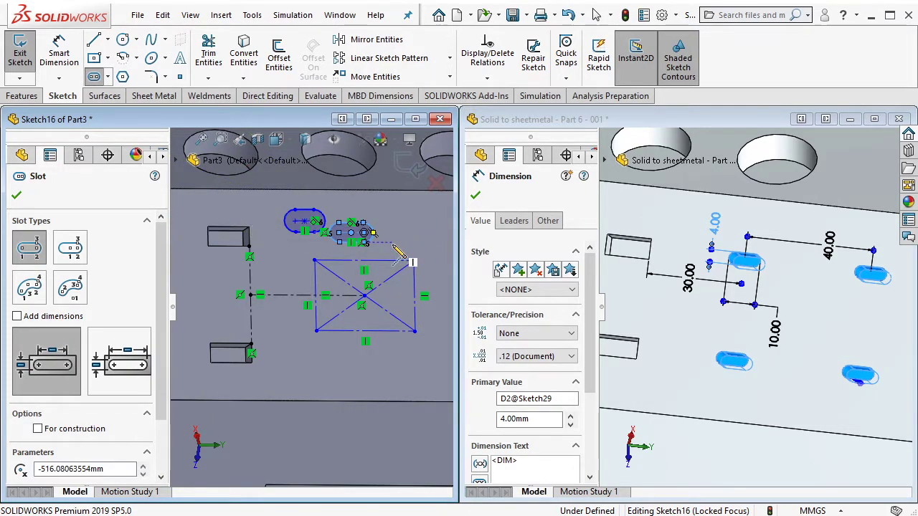
left_click(396, 250)
left_click(415, 243)
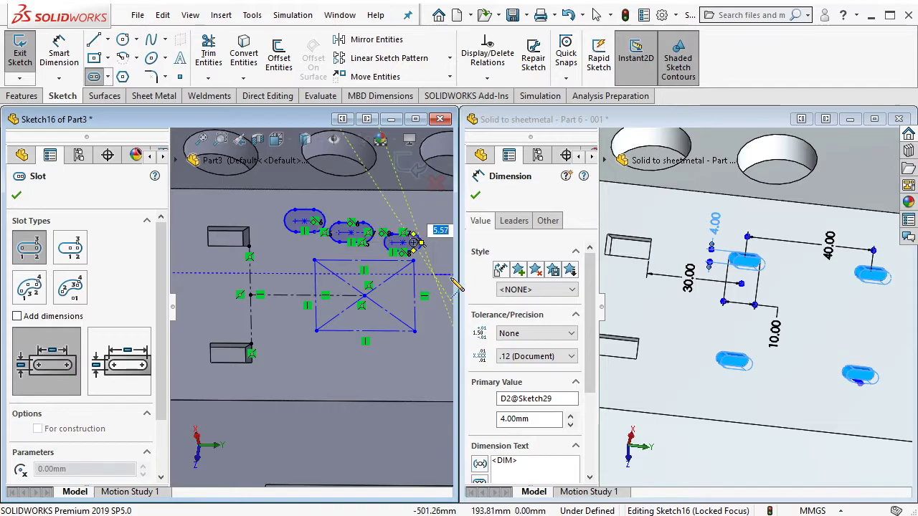
key("Escape")
Make the slot points coincident with the construction rectangle's corners
scroll(415, 282, "down", 2)
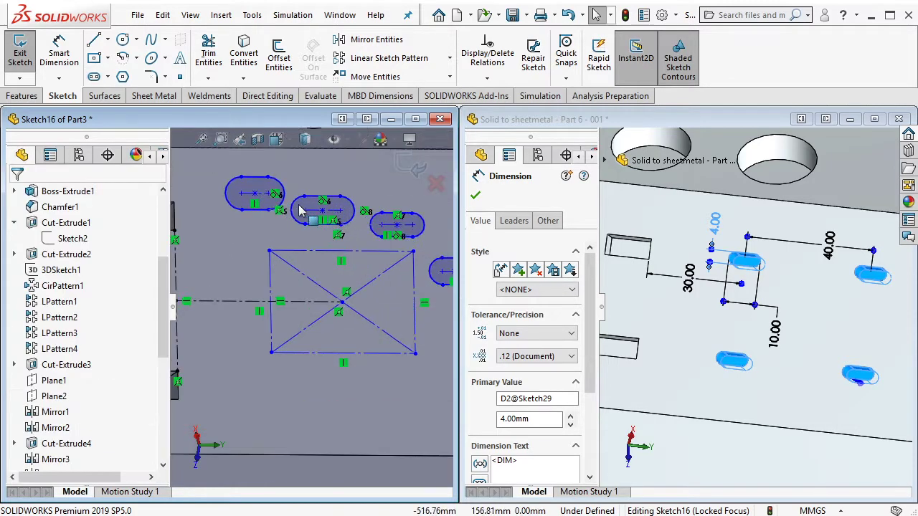
left_click(256, 194)
left_click(270, 251, "ctrl")
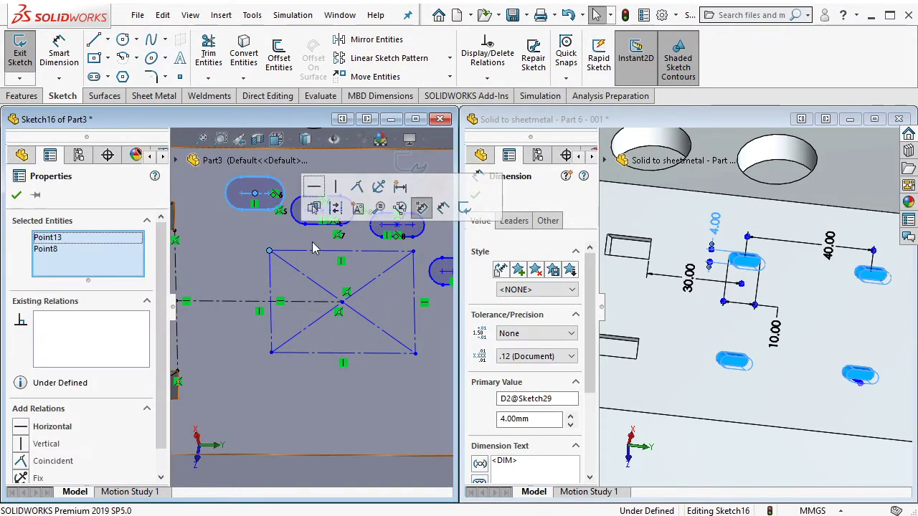
left_click(422, 208)
key("Escape")
scroll(365, 276, "down", 2)
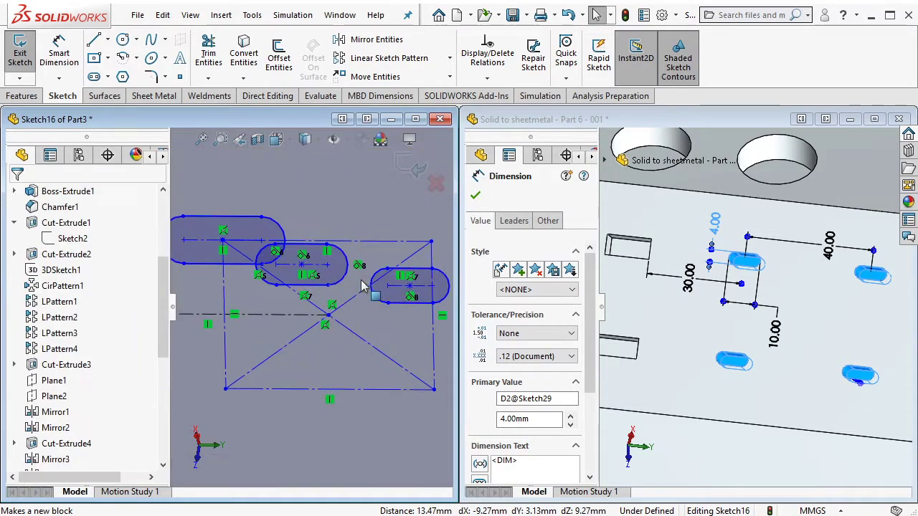
left_click(304, 267)
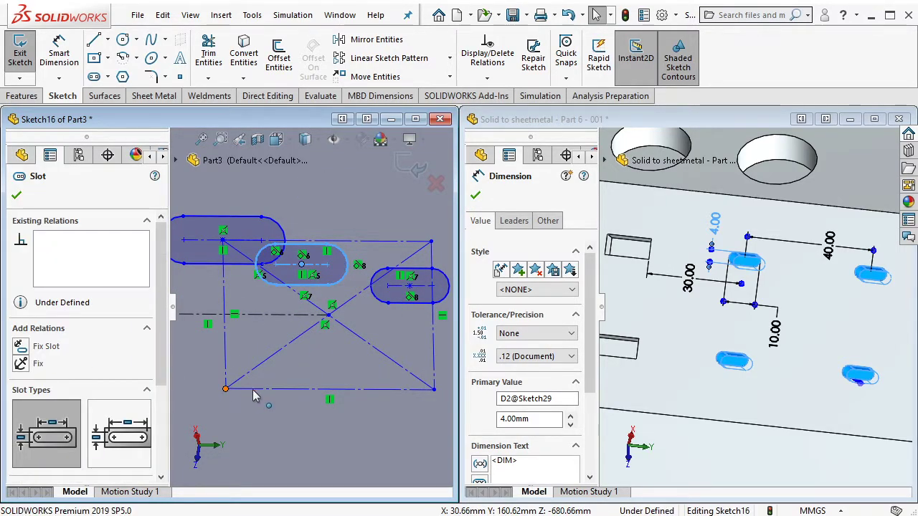
left_click(225, 389, "ctrl")
left_click(309, 326)
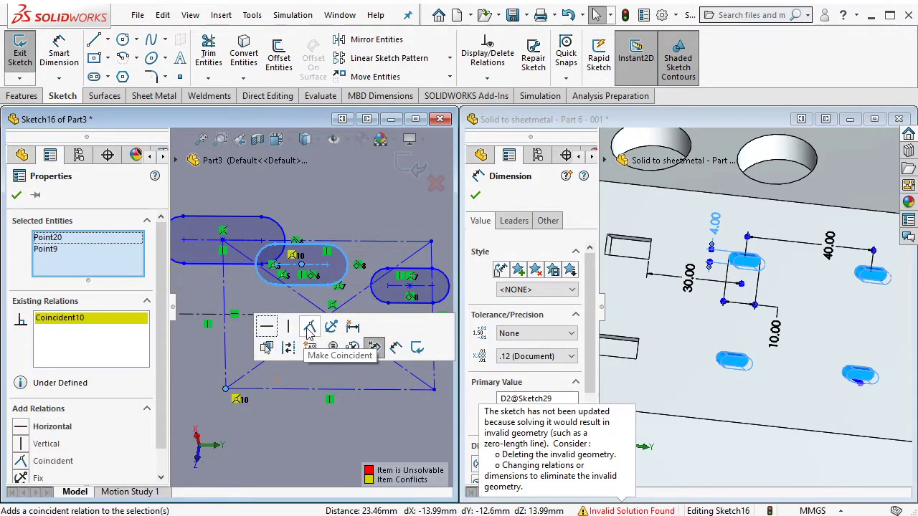
Delete the conflicting Coincident10 relation and the other relations on the middle slot
right_click(304, 281)
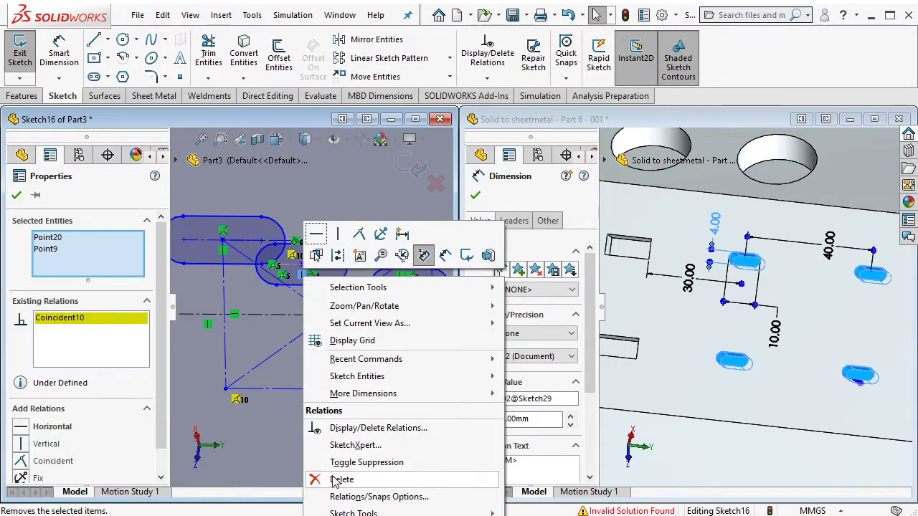
key("Escape")
key("Escape")
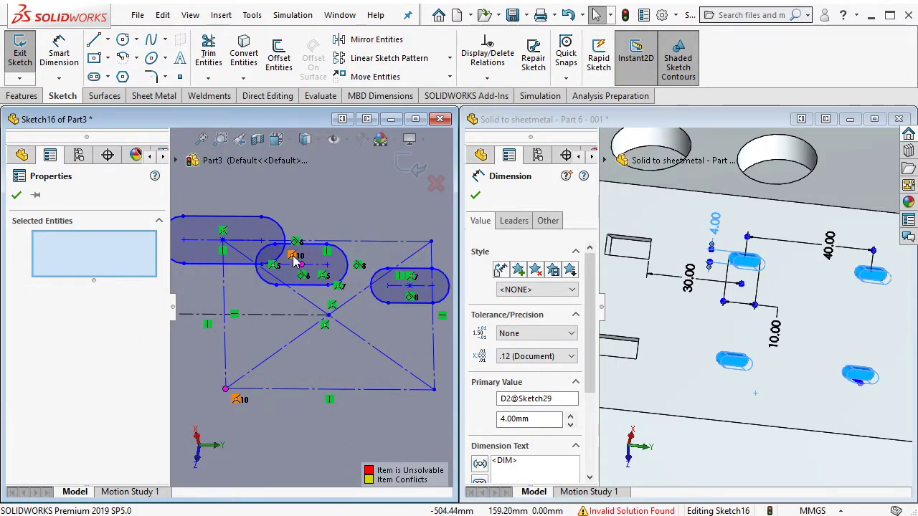
right_click(293, 261)
left_click(314, 458)
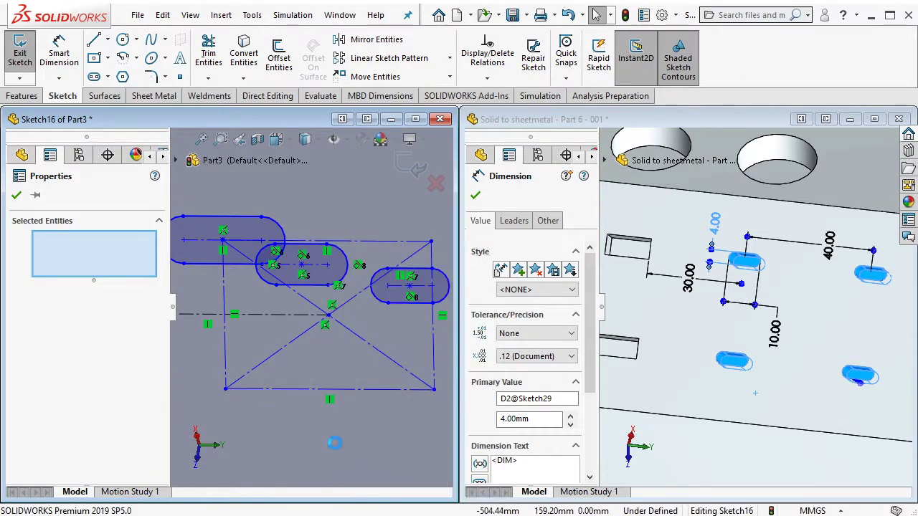
left_click_drag(301, 267, 305, 276)
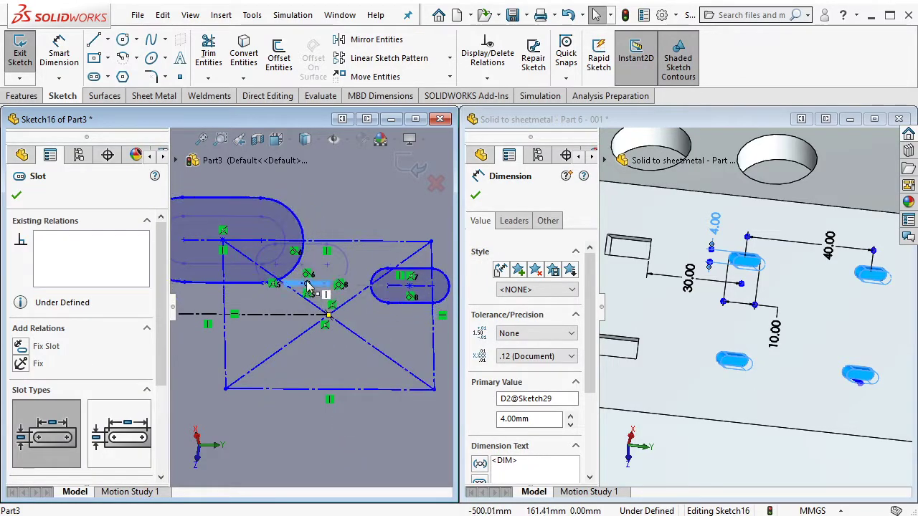
key("Escape")
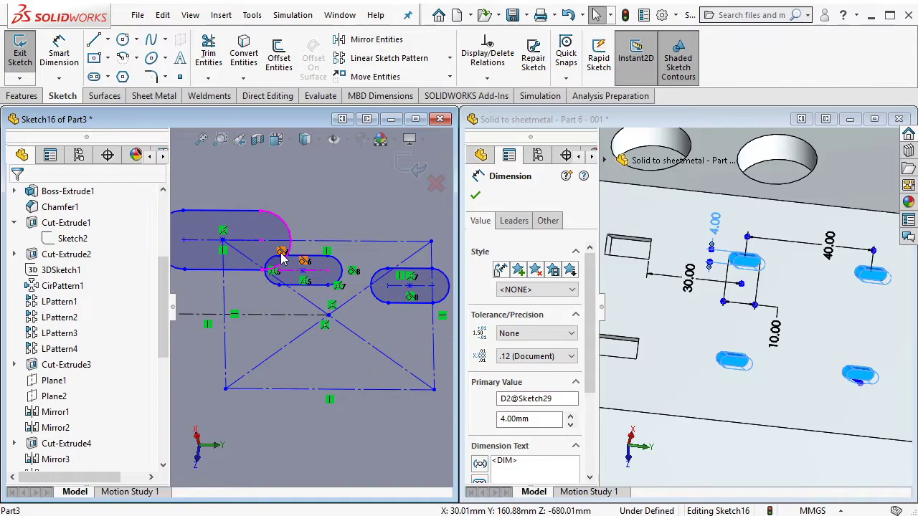
right_click(282, 258)
left_click(307, 454)
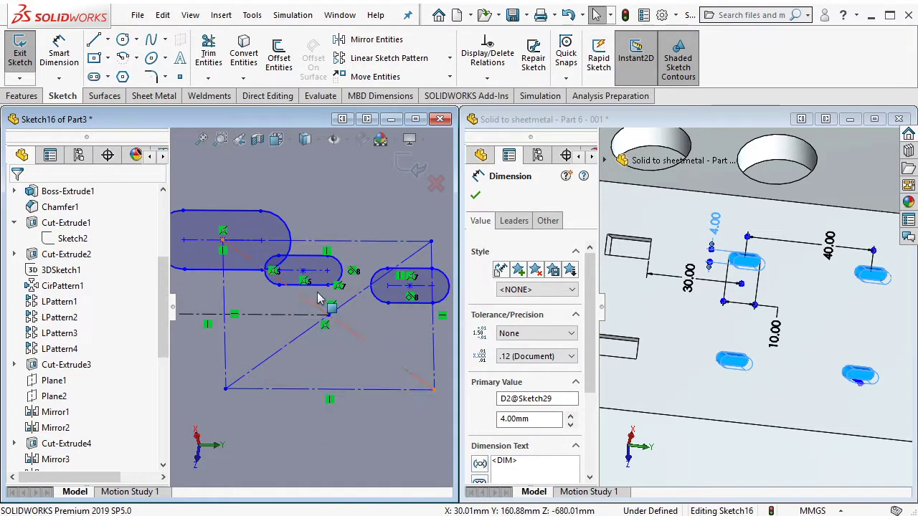
Slide the slot along the diagonal construction line, then remove the new coincident relation with the rectangle corner
right_click(273, 276)
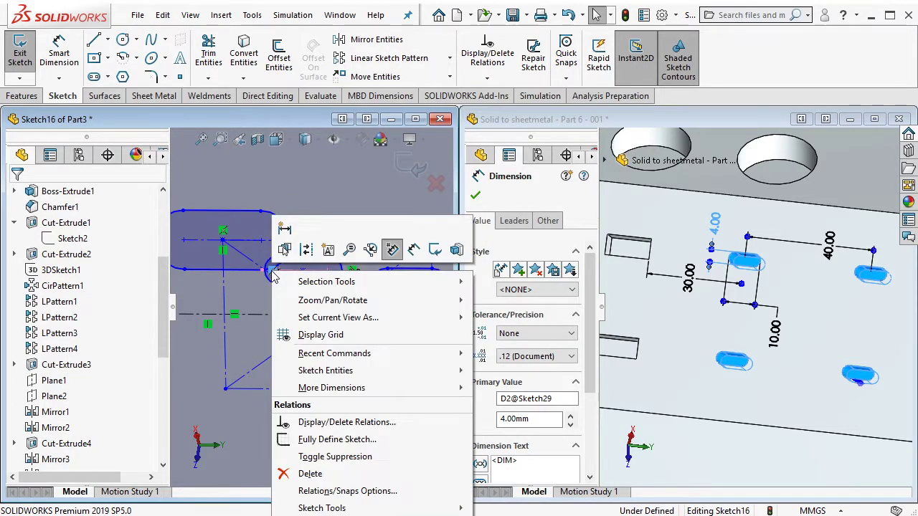
left_click(310, 473)
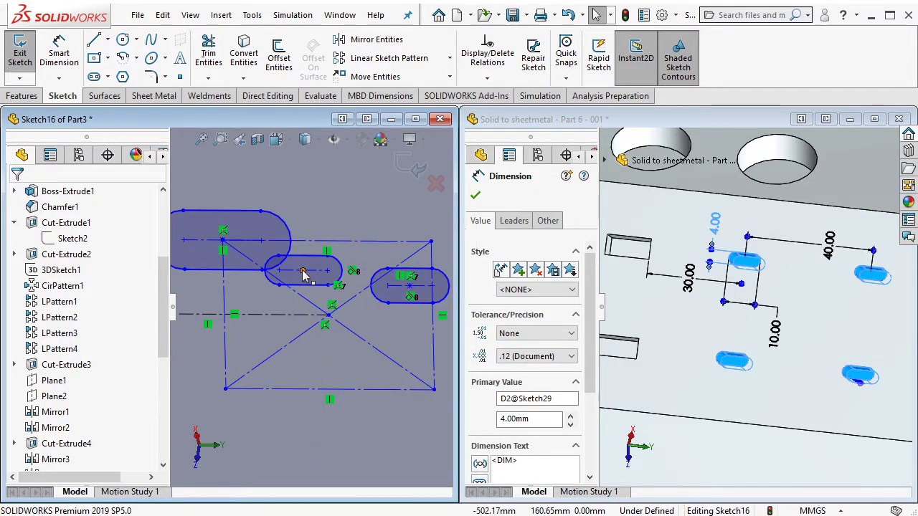
mouse_move(309, 311)
left_mouse_down()
mouse_move(314, 347)
mouse_move(337, 364)
left_mouse_up()
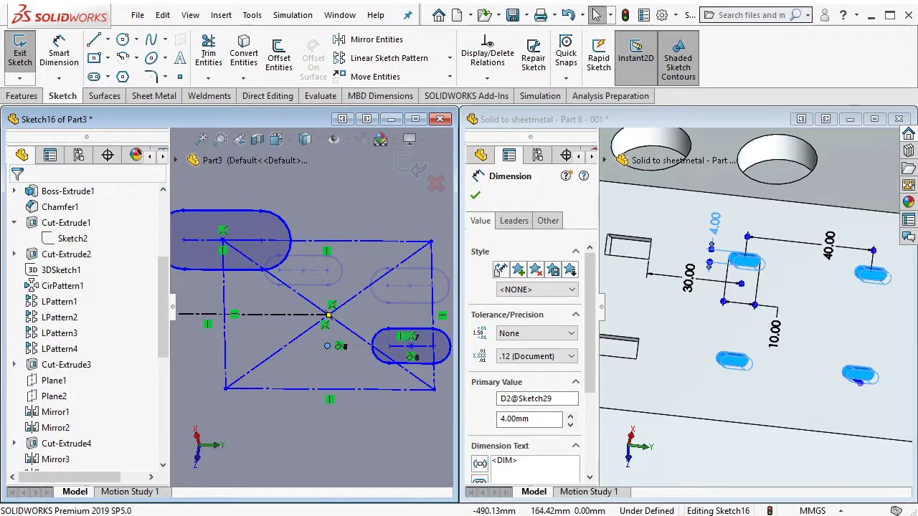
key("Escape")
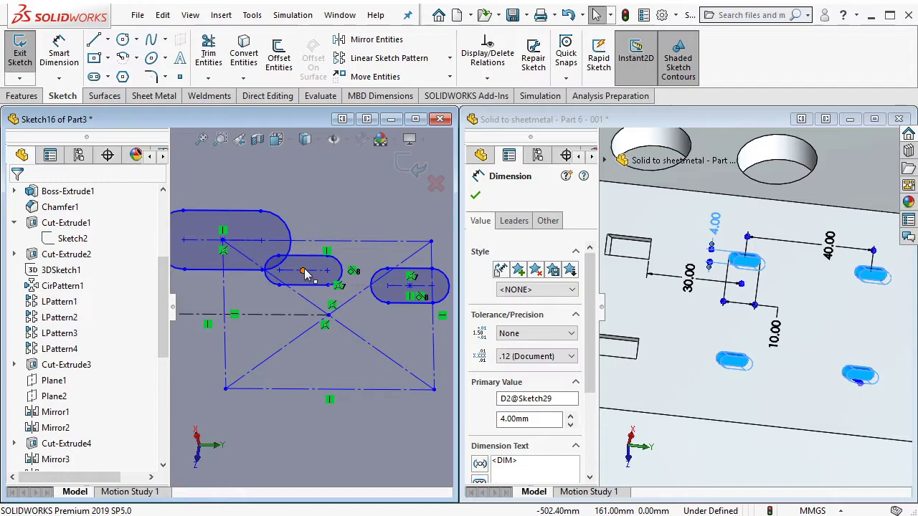
left_click(305, 272)
left_click(226, 391, "ctrl")
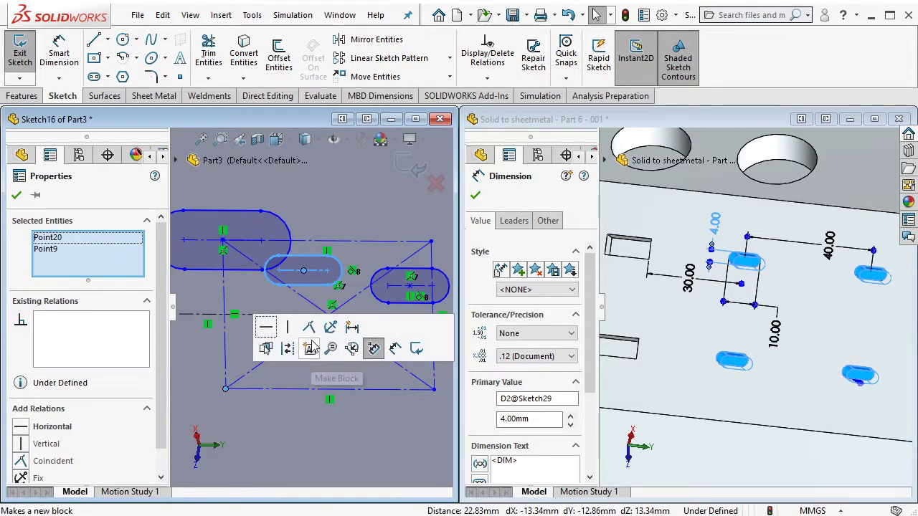
left_click(308, 327)
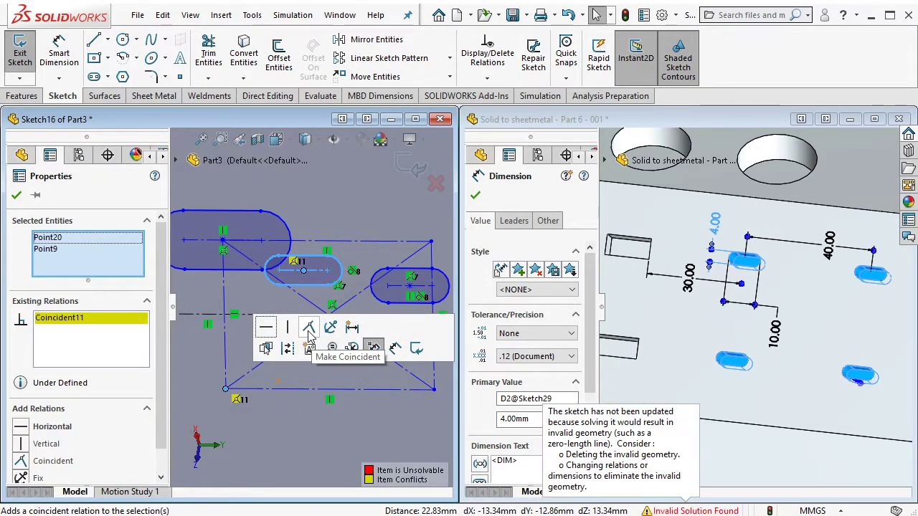
right_click(351, 271)
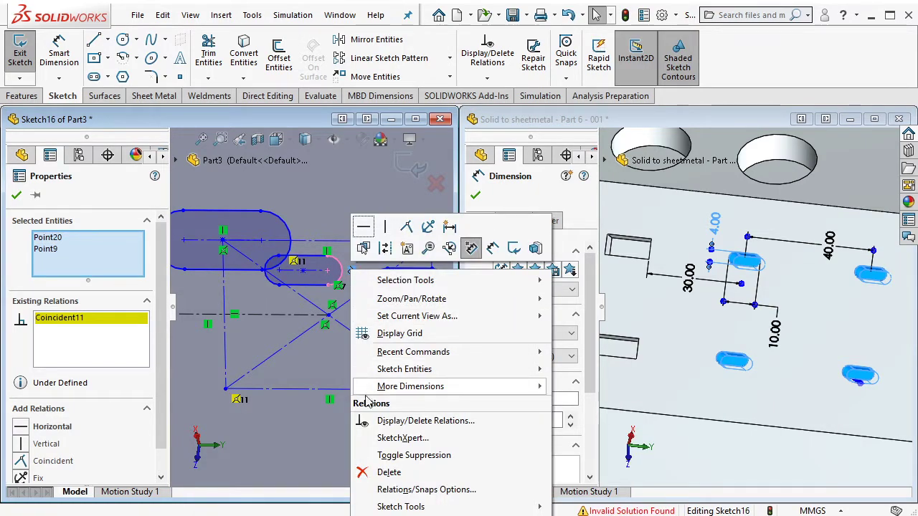
left_click(390, 472)
Box-select the whole slot and rectangle geometry and delete it
scroll(337, 309, "up", 2)
scroll(337, 310, "up", 2)
scroll(337, 309, "down", 3)
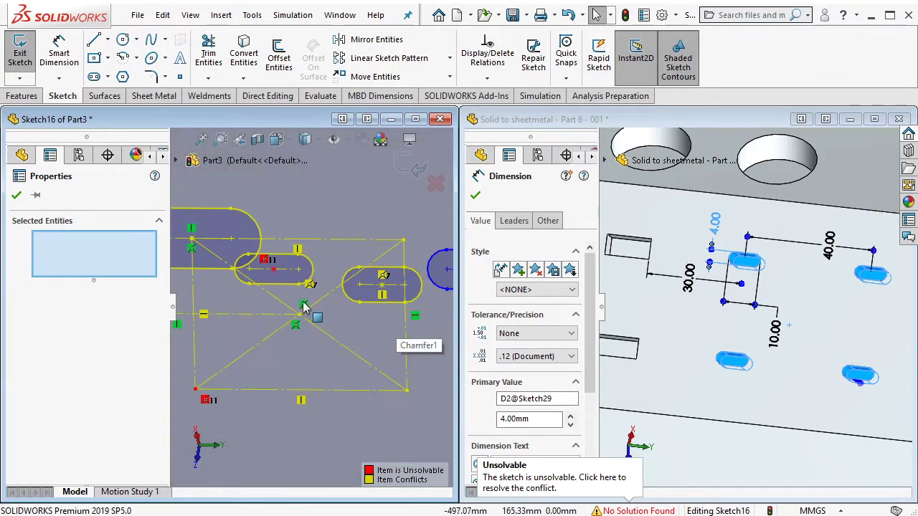
scroll(315, 298, "up", 1)
scroll(326, 287, "up", 2)
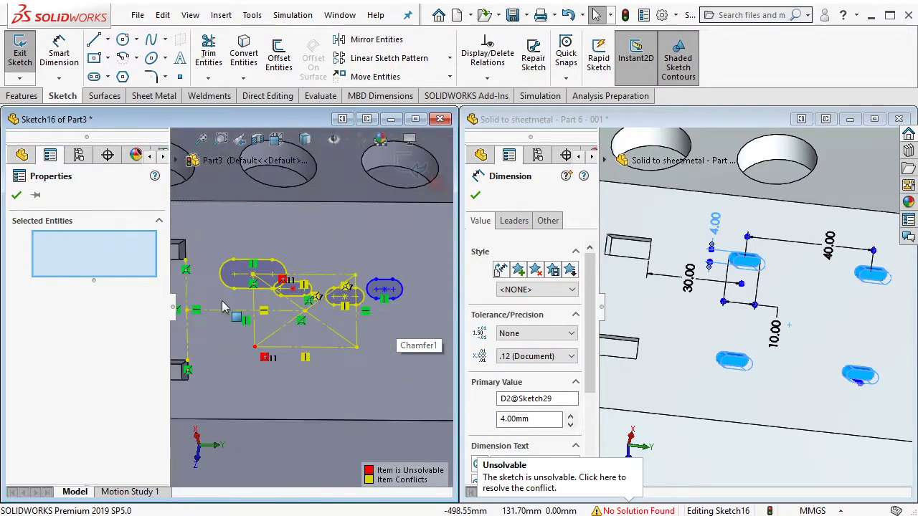
scroll(337, 276, "up", 2)
scroll(301, 301, "up", 2)
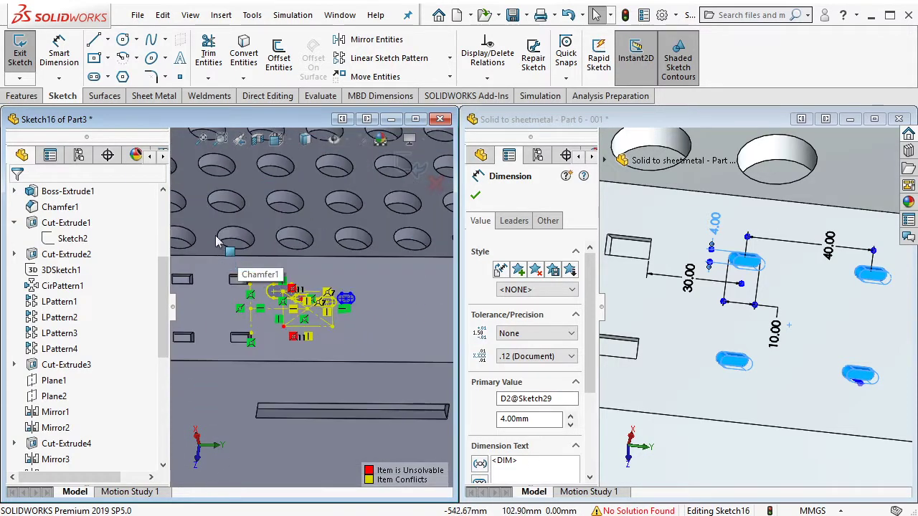
mouse_move(215, 225)
left_mouse_down()
mouse_move(378, 379)
mouse_move(370, 378)
left_mouse_up()
key("Delete")
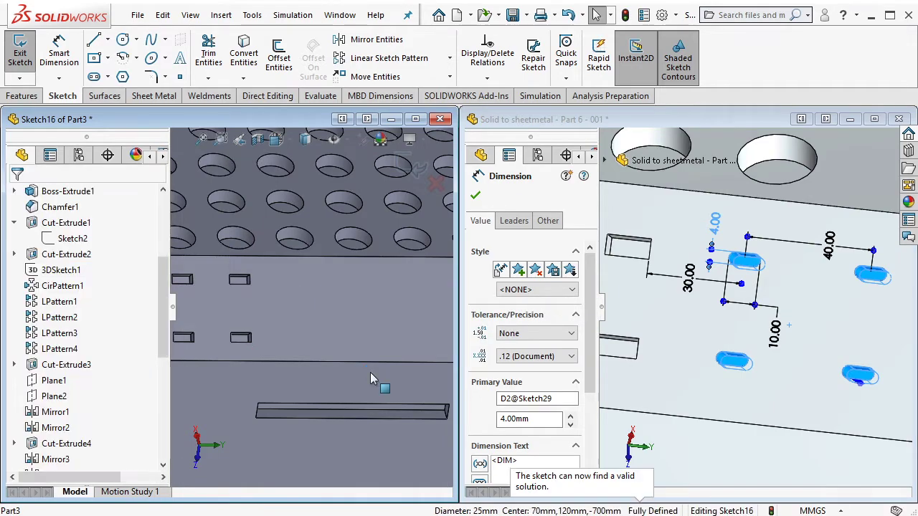
Switch to the Centerline tool for the line between the two small cutouts
scroll(248, 313, "down", 2)
scroll(248, 313, "down", 1)
left_click(108, 41)
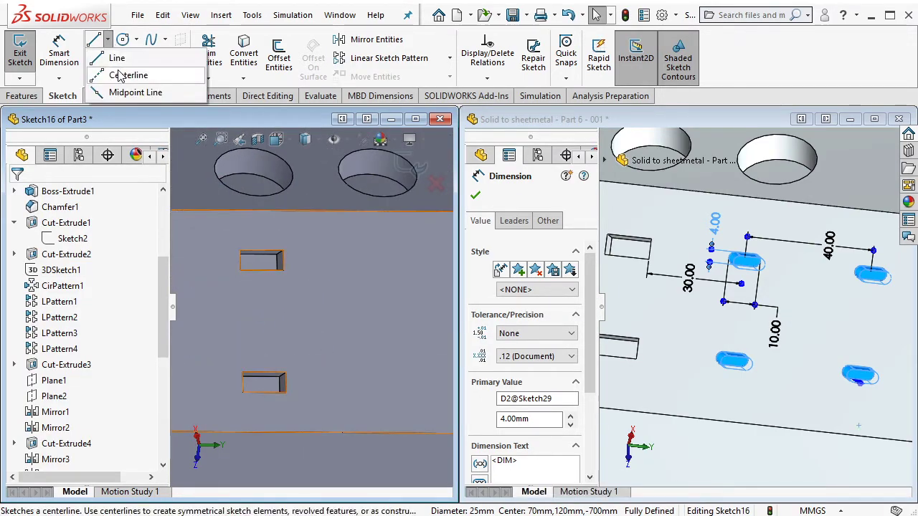
left_click(130, 75)
Draw a vertical centerline between the lower and upper cutout corners
left_click(284, 280)
left_click(286, 381)
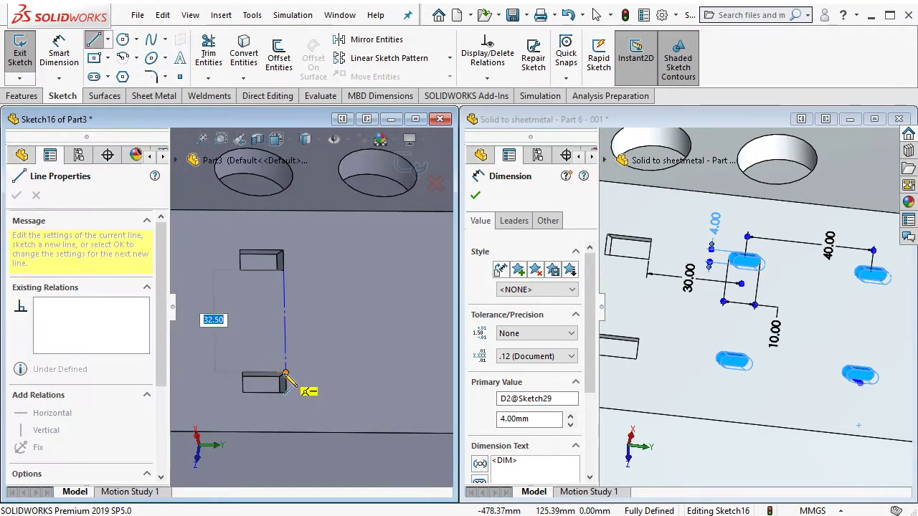
key("Escape")
left_click(112, 41)
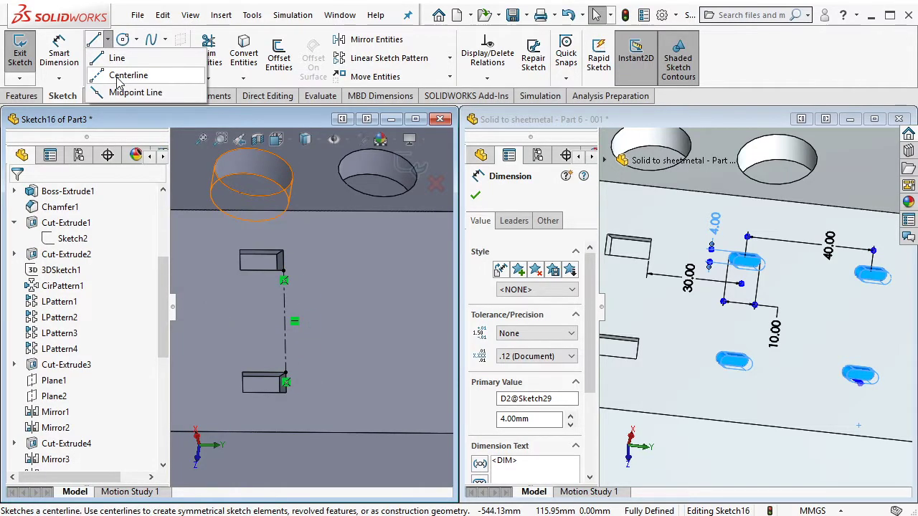
left_click(128, 73)
key("Escape")
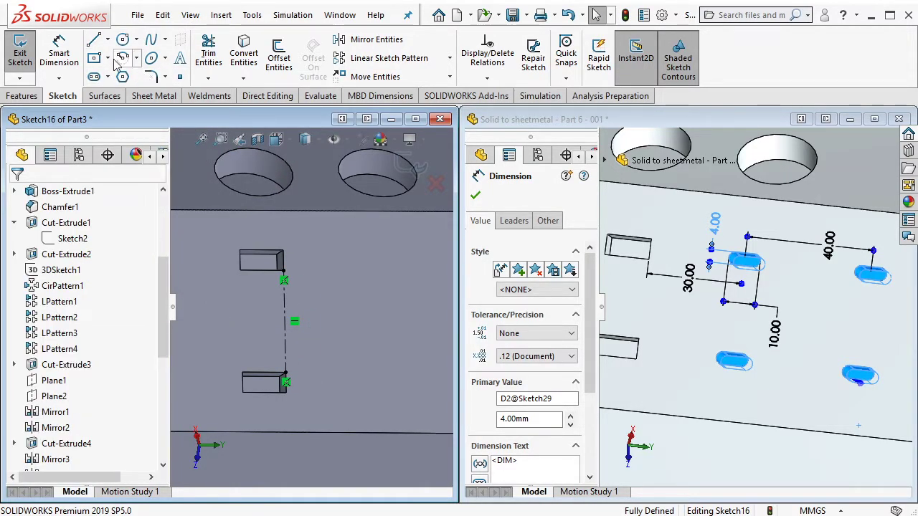
left_click(107, 39)
left_click(128, 73)
Add a horizontal centerline from its midpoint and a centre rectangle at the line's right end
left_click(286, 321)
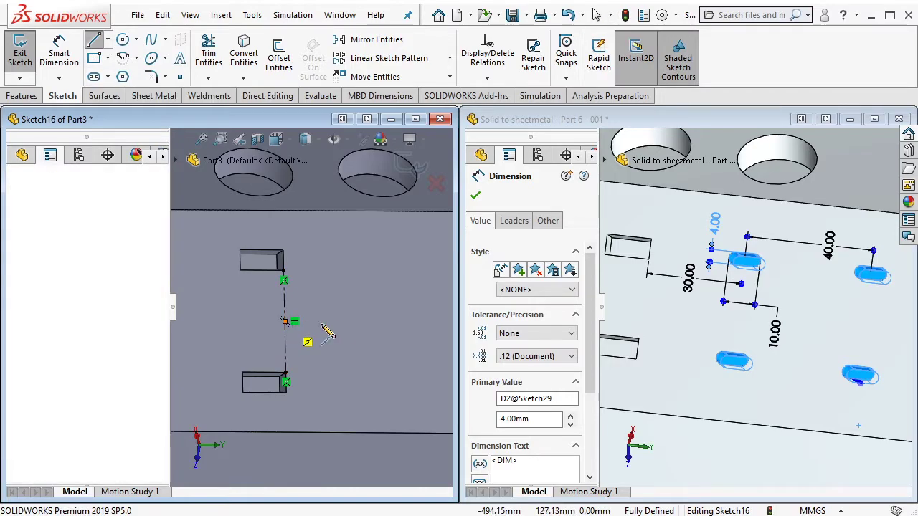
left_click(384, 322)
key("Escape")
key("r")
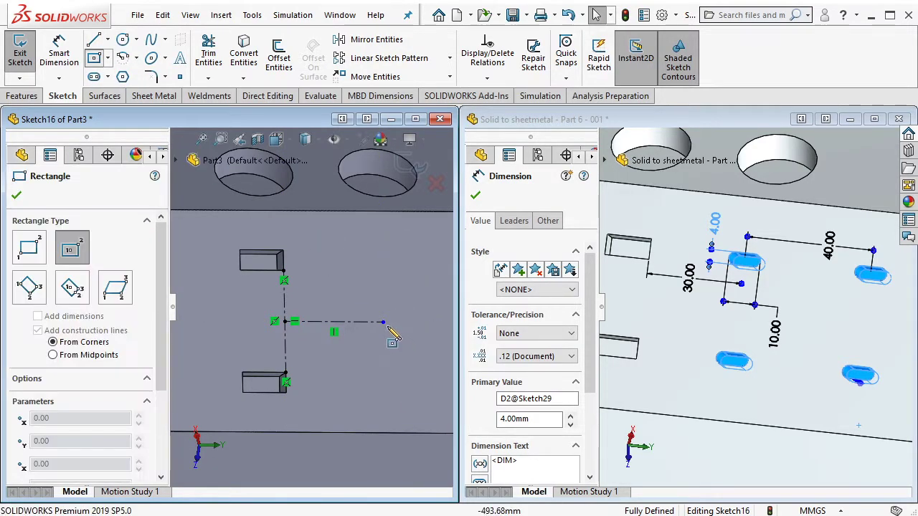
left_click(383, 322)
left_click(355, 345)
key("Escape")
left_click_drag(308, 253, 425, 377)
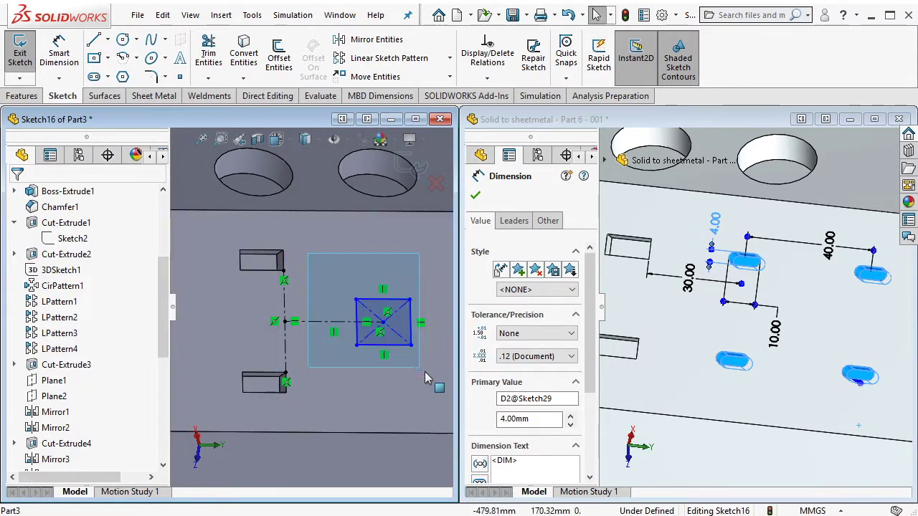
scroll(93, 358, "down", 3)
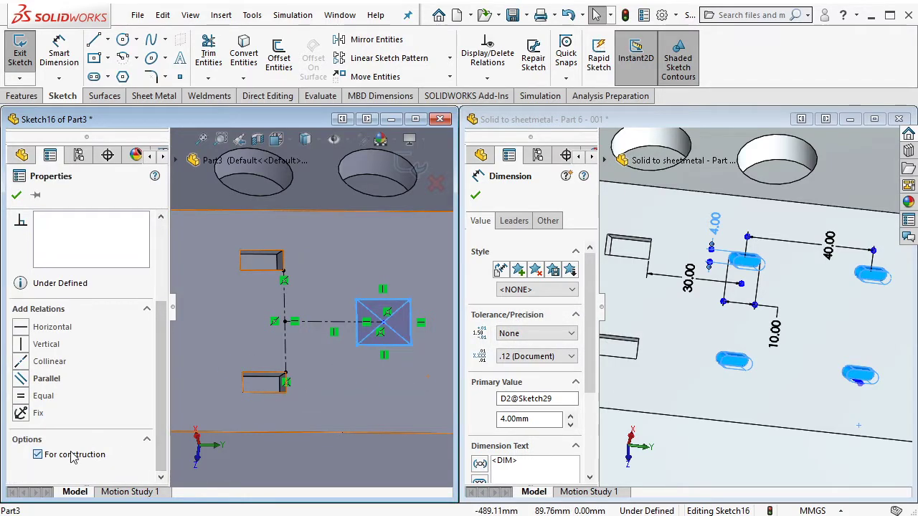
key("Escape")
scroll(437, 305, "down", 2)
Draw a straight slot and make its centre coincident with the rectangle's top-left corner
left_click(93, 77)
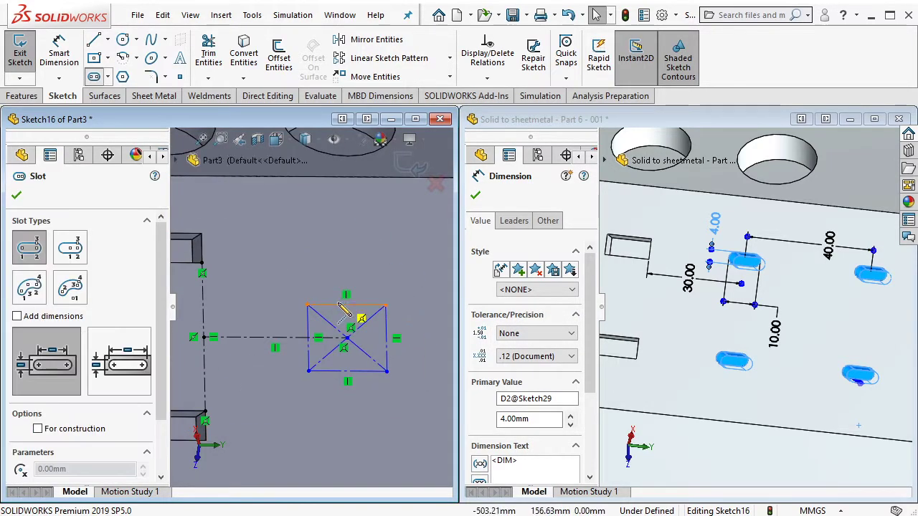
left_click(299, 282)
left_click(301, 292)
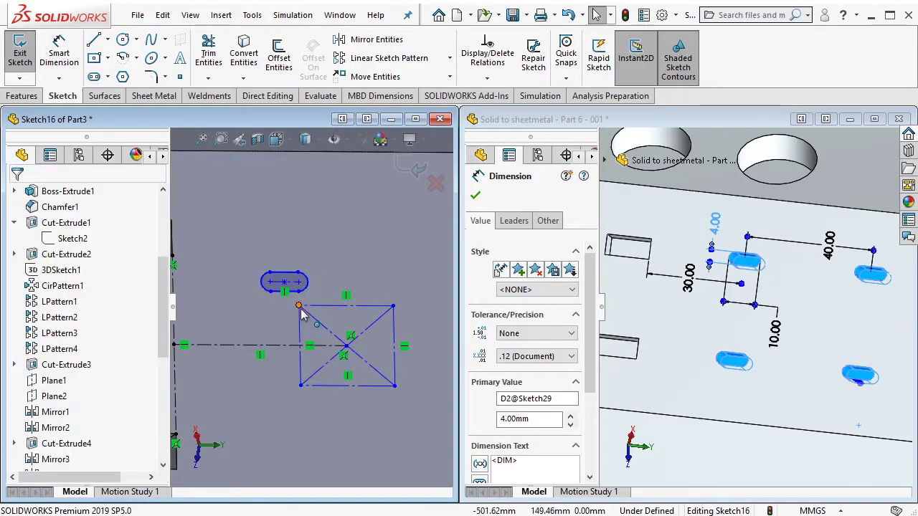
left_click(299, 305, "ctrl")
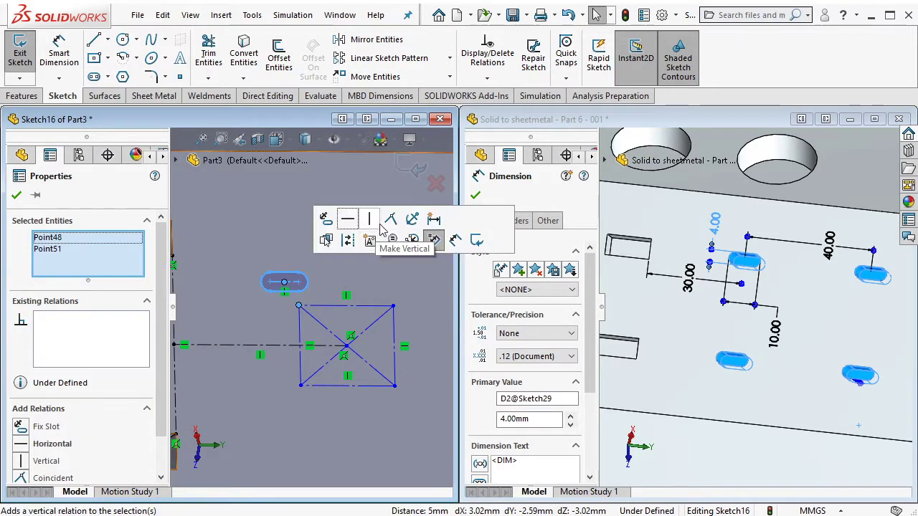
left_click(406, 220)
key("Escape")
scroll(322, 332, "down", 2)
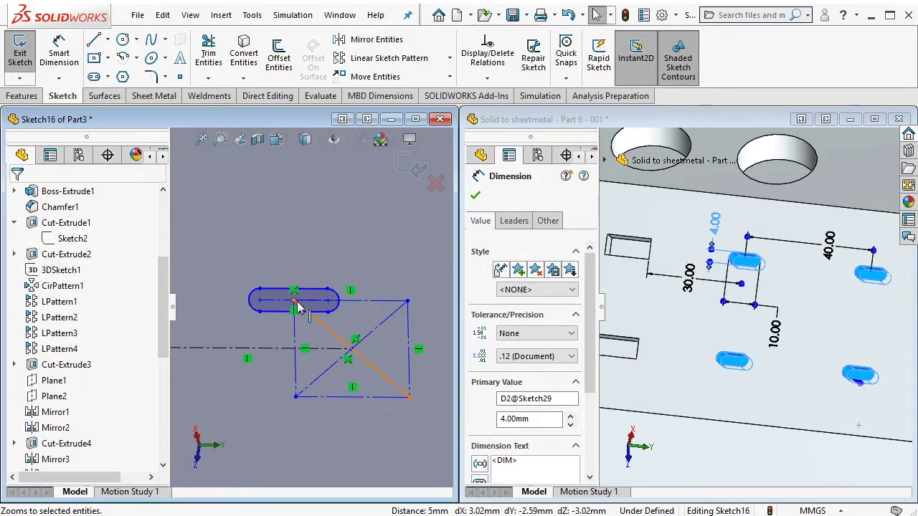
Dimension the slot 4 mm wide and 10 mm long
left_click(49, 57)
left_click(279, 302)
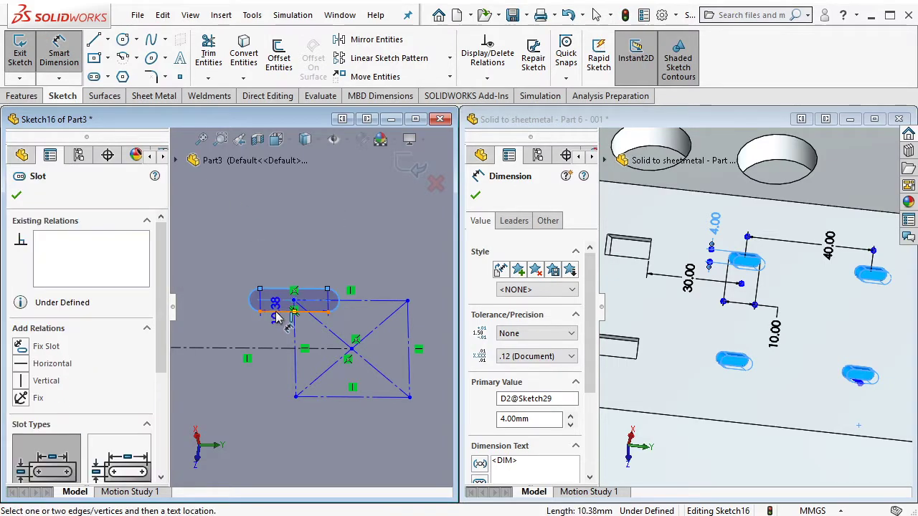
left_click(273, 310)
left_click(226, 304)
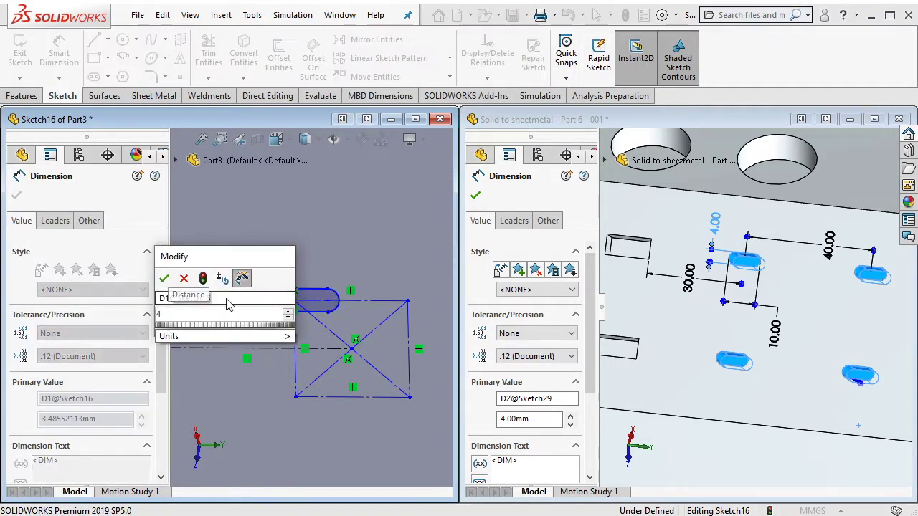
type("4")
key("Return")
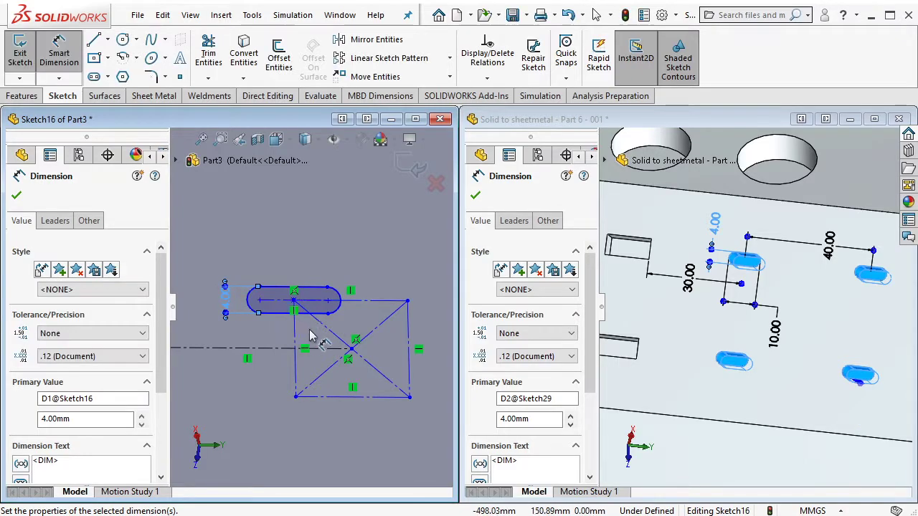
left_click(310, 277)
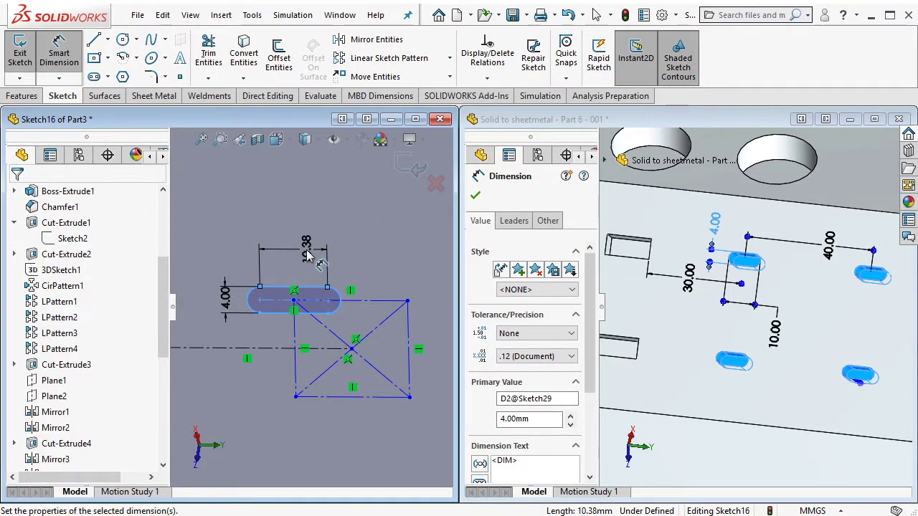
left_click(306, 256)
key("Return")
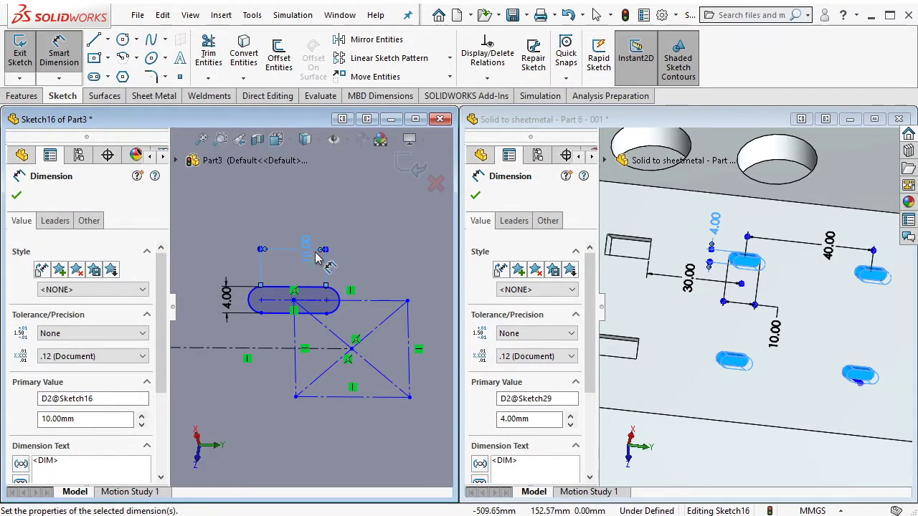
key("Escape")
scroll(323, 293, "up", 3)
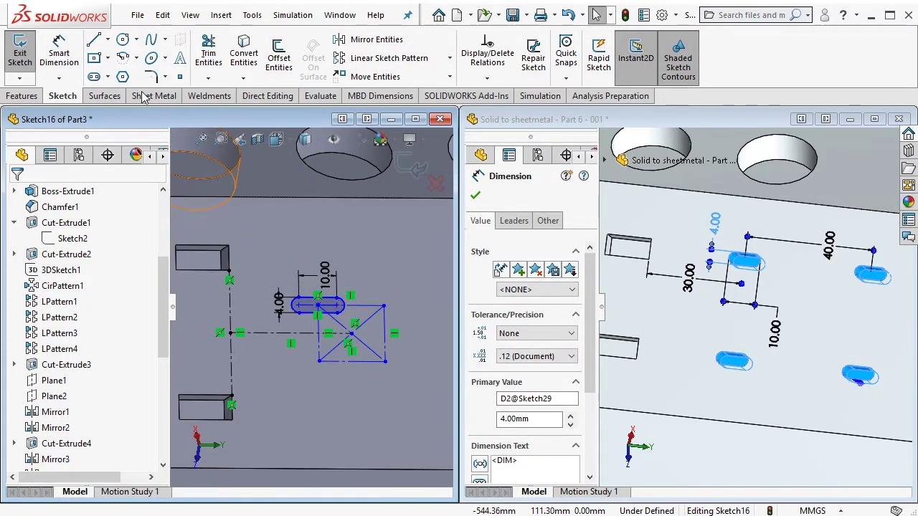
Draw a centerline from the block corner and make the slot centre coincident with its end
left_click(107, 39)
left_click(140, 74)
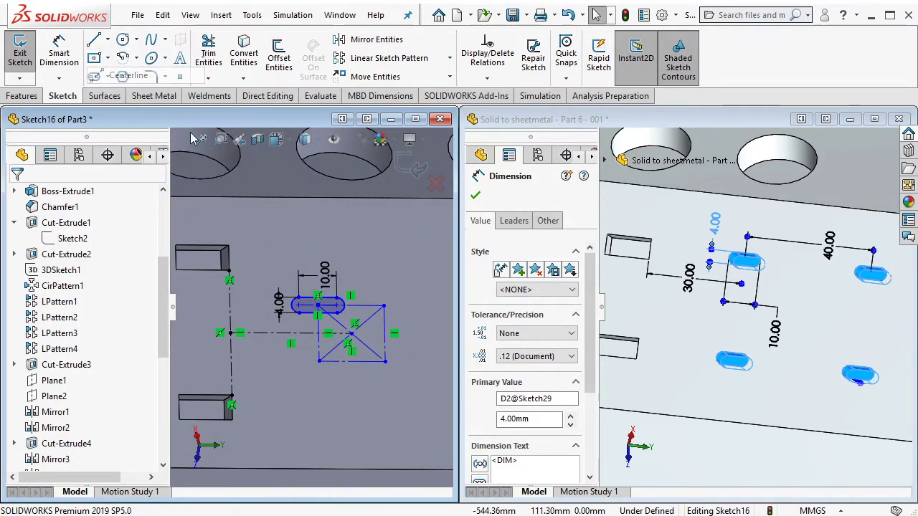
left_click(229, 258)
key("Escape")
left_click(296, 307)
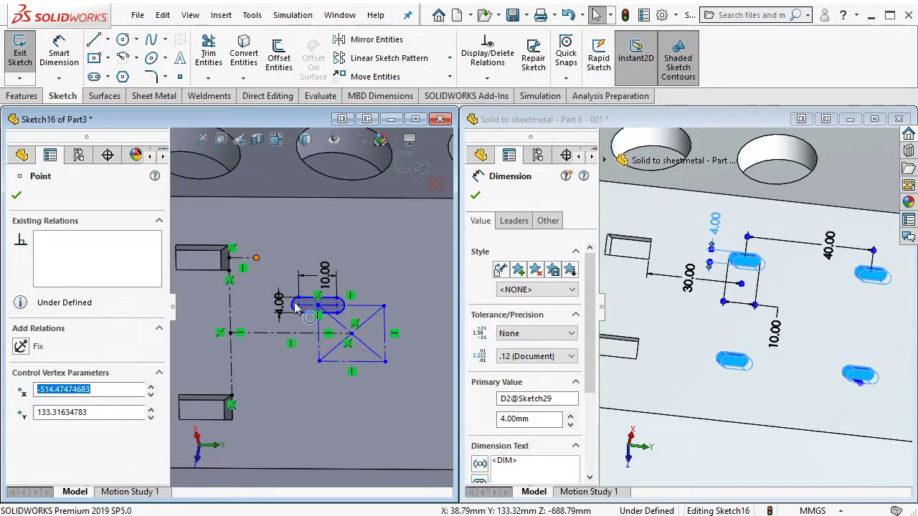
left_click(256, 258, "ctrl")
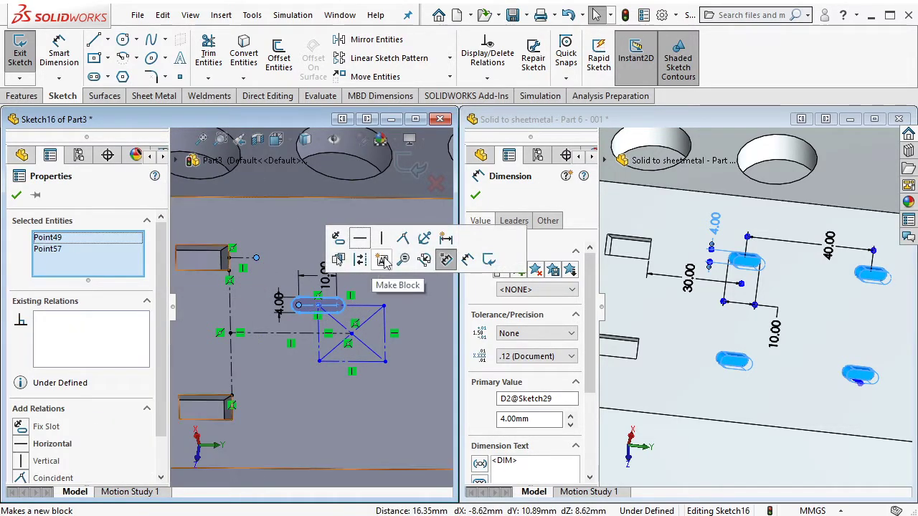
left_click(402, 239)
left_click(403, 256)
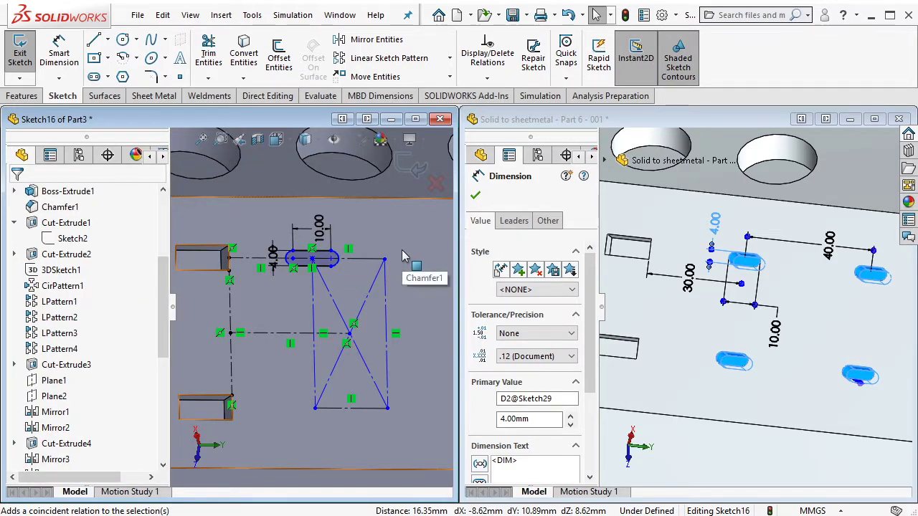
Dimension the slot 30 mm from the block and 40 mm from the rectangle corner
left_click(59, 54)
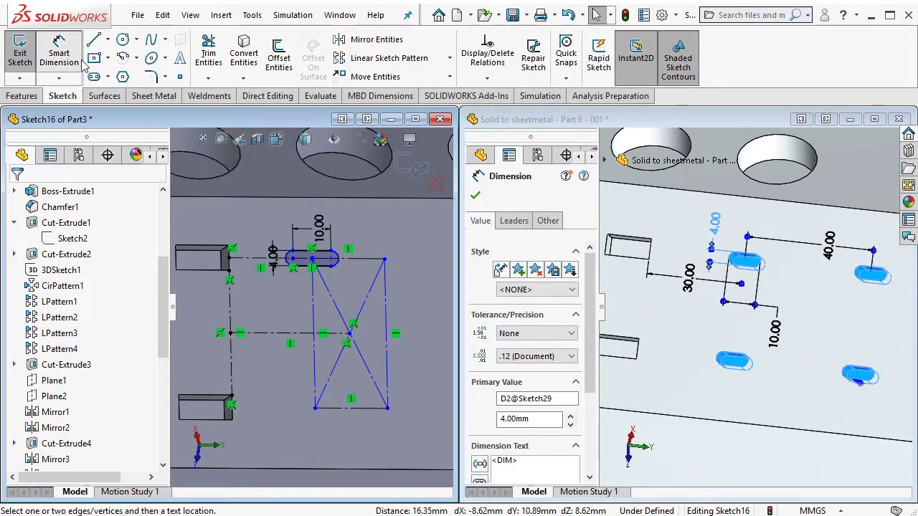
left_click(264, 249)
left_click(270, 233)
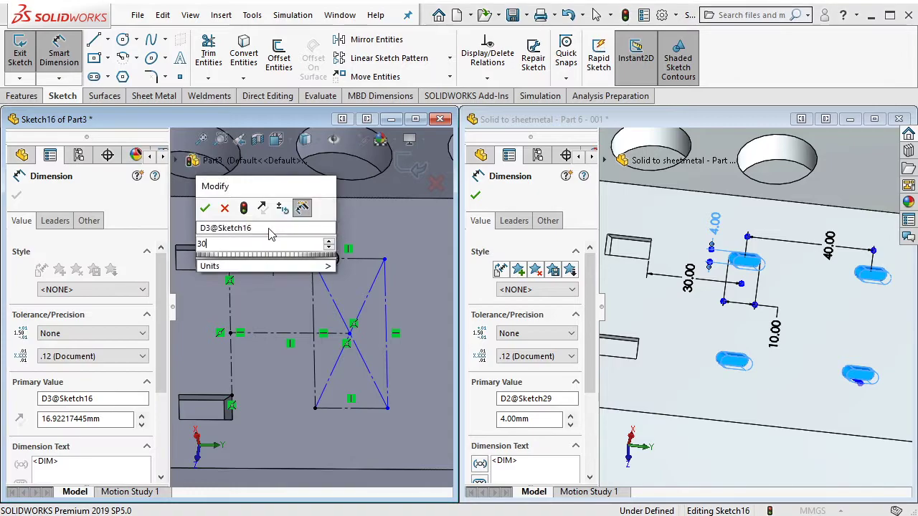
type("30")
key("Return")
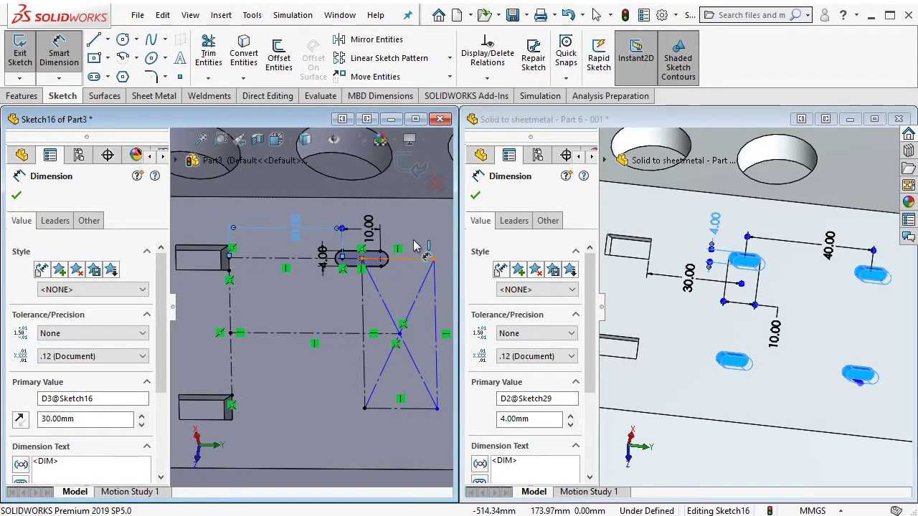
left_click(417, 258)
left_click(414, 233)
type("40")
key("Return")
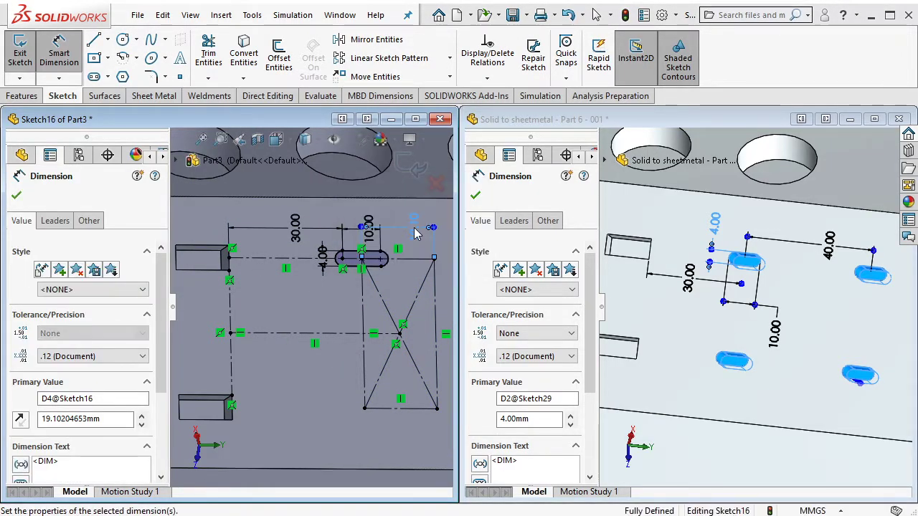
middle_click_drag(404, 278, 284, 269, "ctrl")
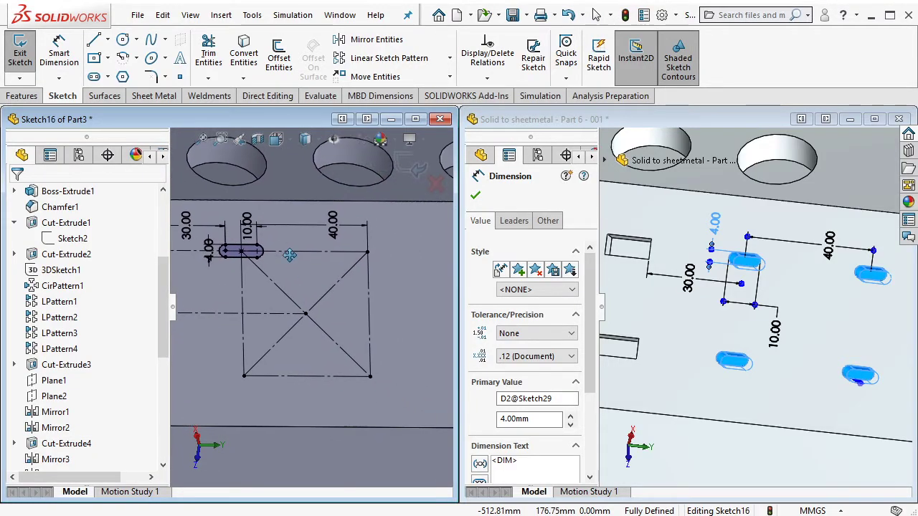
Draw three more straight slots around the construction rectangle
left_click(93, 78)
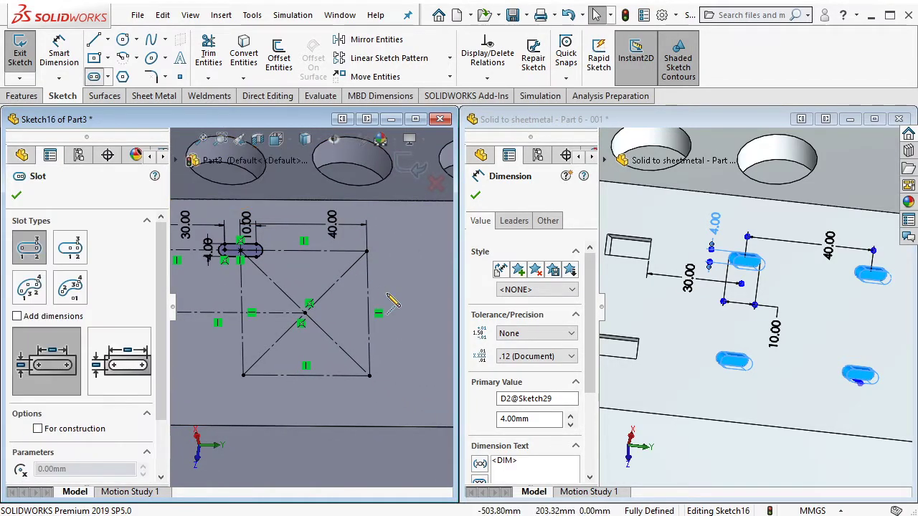
left_click(423, 304)
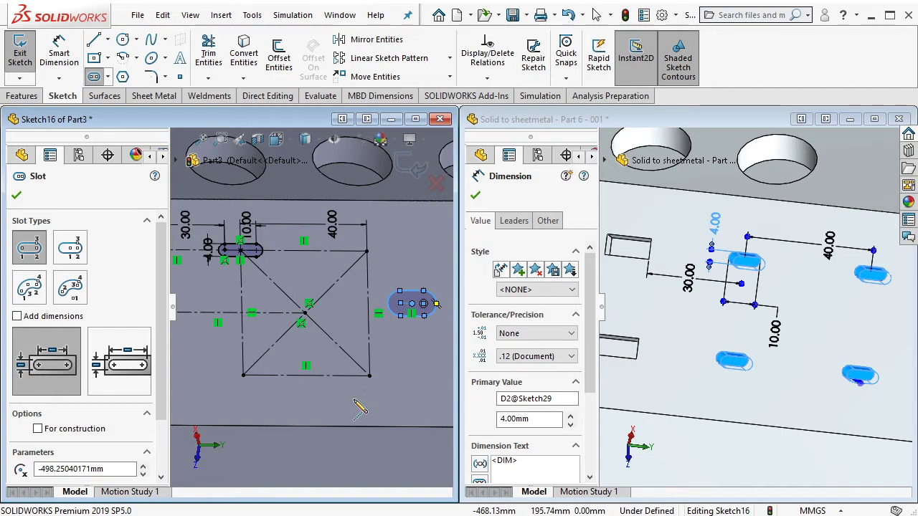
left_click(372, 401)
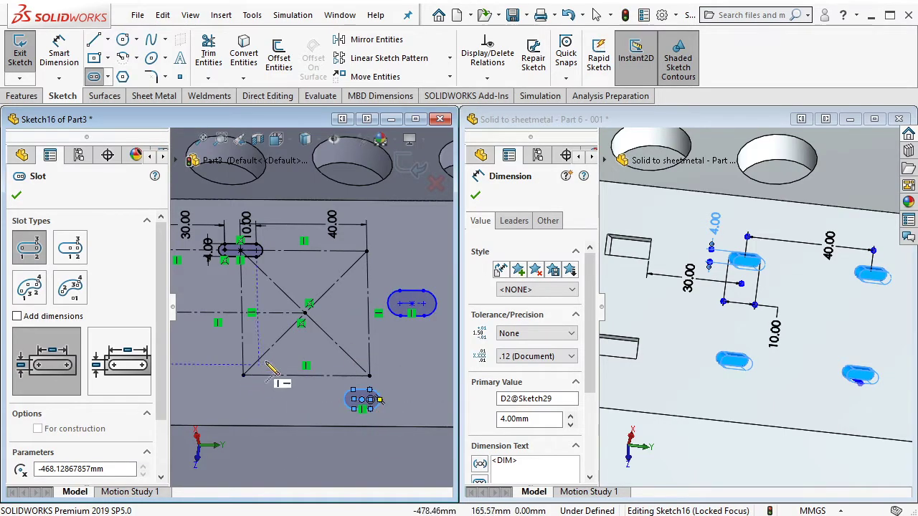
key("Escape")
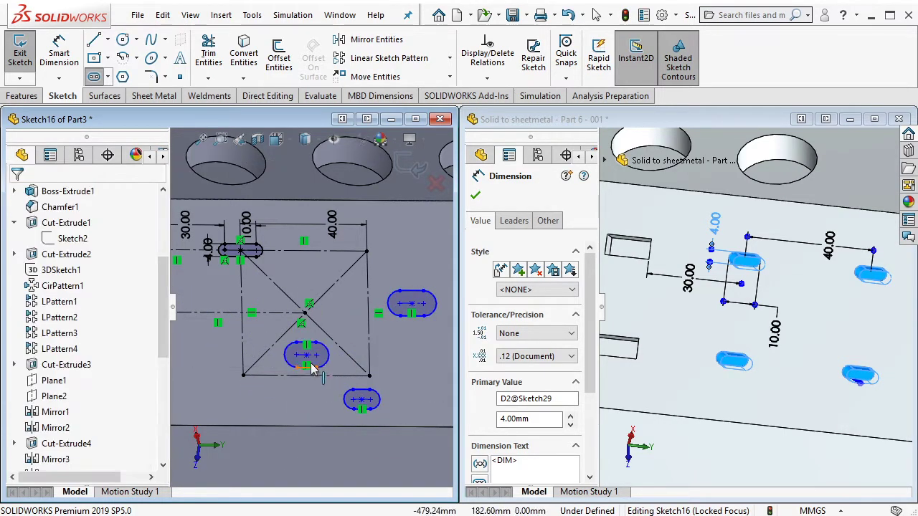
Snap the lower slots' centres onto the rectangle's bottom corners, deleting the conflicting coincident relation
left_click(302, 367)
left_click(243, 375, "ctrl")
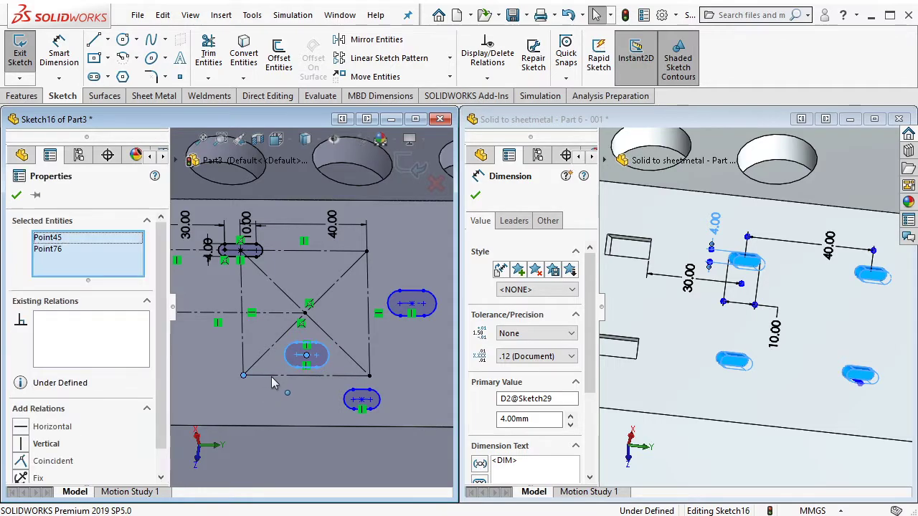
left_click(328, 311)
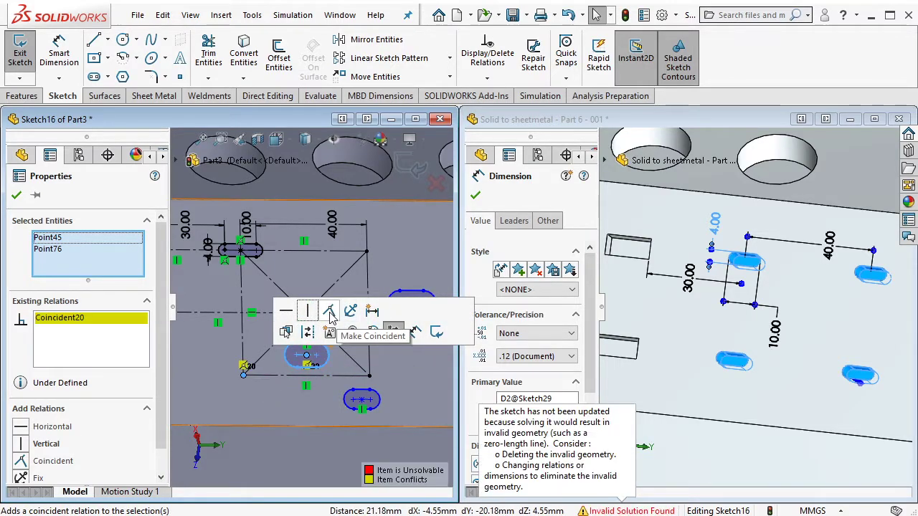
right_click(306, 352)
left_click(347, 478)
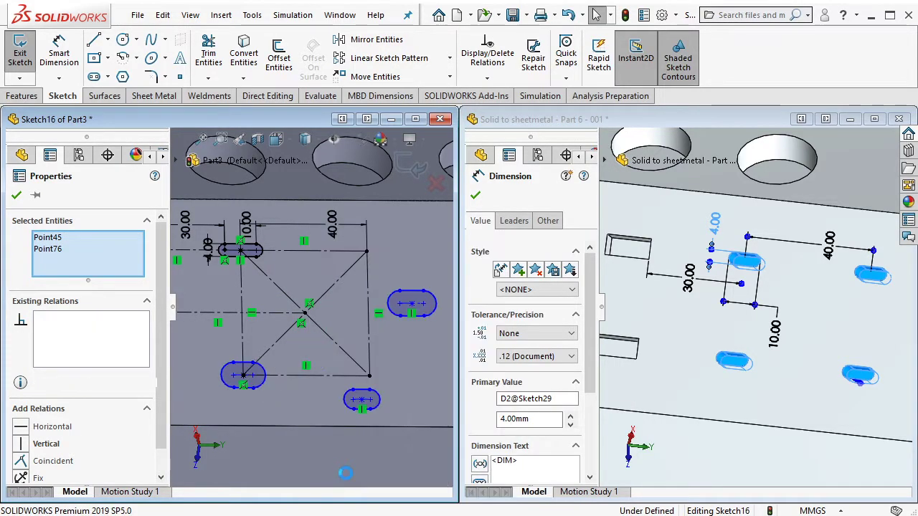
left_click(367, 441)
left_click(362, 399)
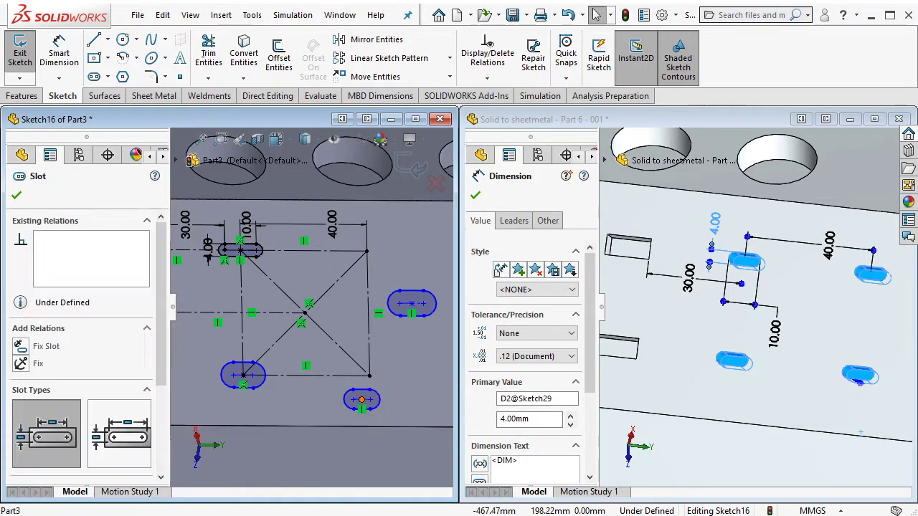
left_click(369, 375, "ctrl")
left_click(434, 324)
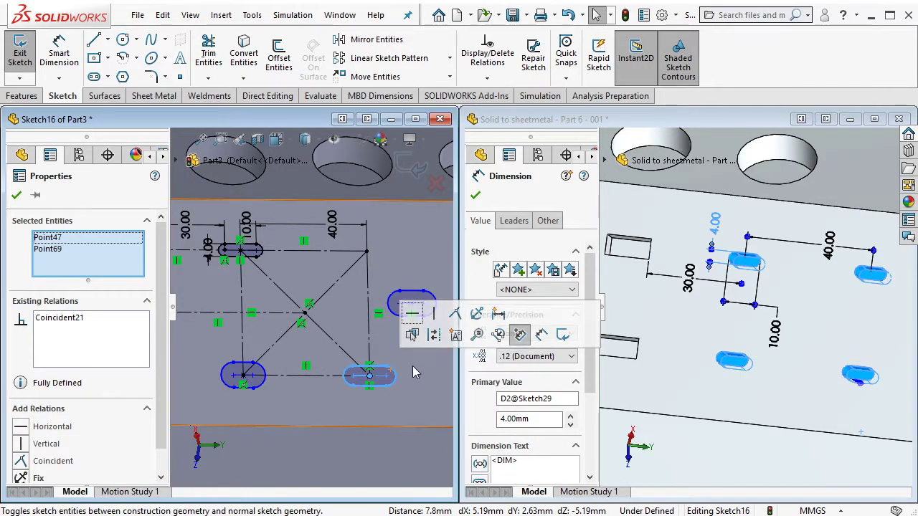
key("Escape")
Place the right slot on the top-right corner and delete the invalid Coincident22 relation
left_click(391, 278)
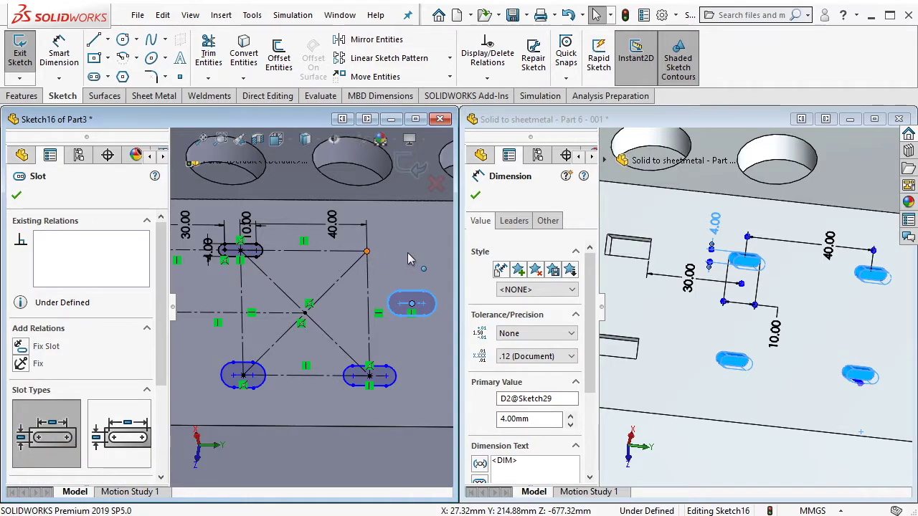
left_click(411, 303, "ctrl")
left_click(495, 203)
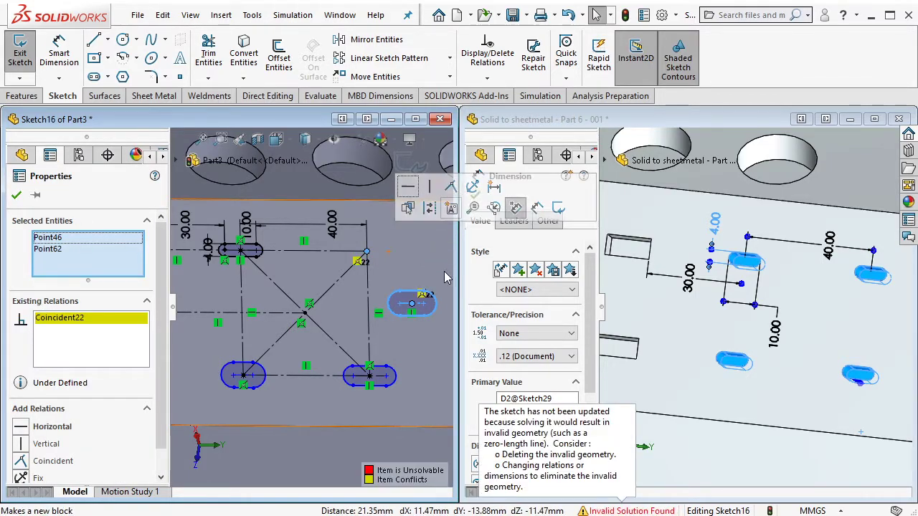
right_click(416, 321)
left_click(448, 478)
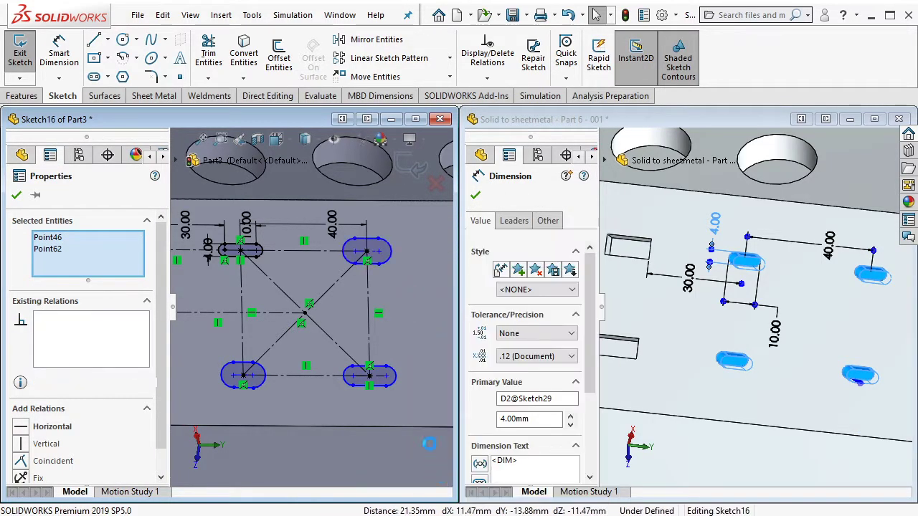
left_click(265, 252)
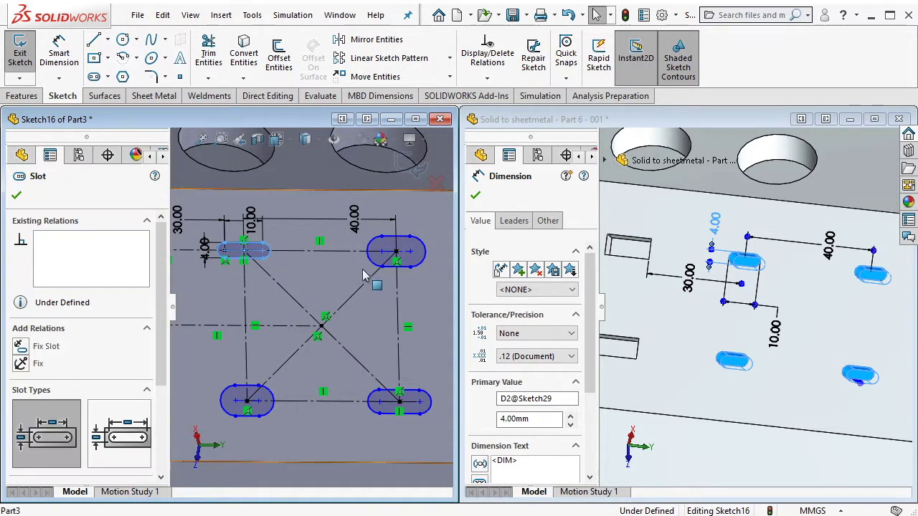
Make all four slots equal and add a Parallel relation to fully define Sketch16
left_click(373, 400, "ctrl")
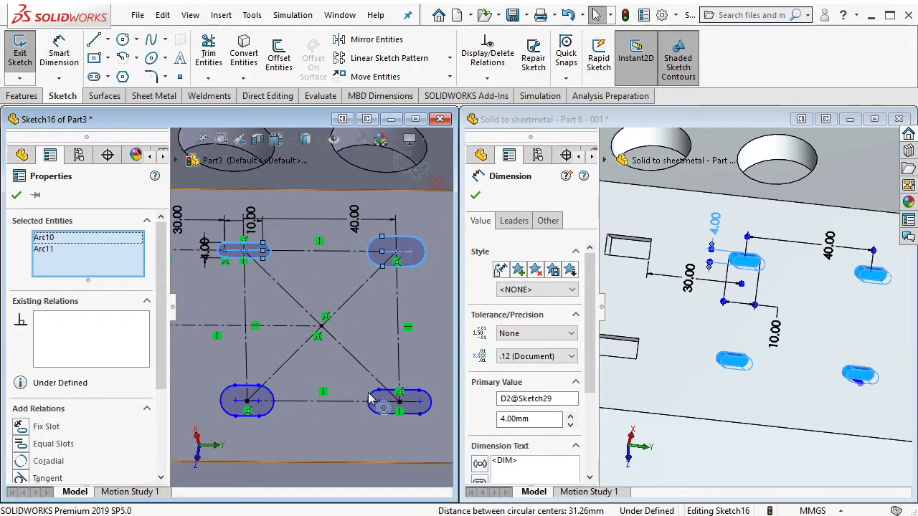
left_click(292, 398, "ctrl")
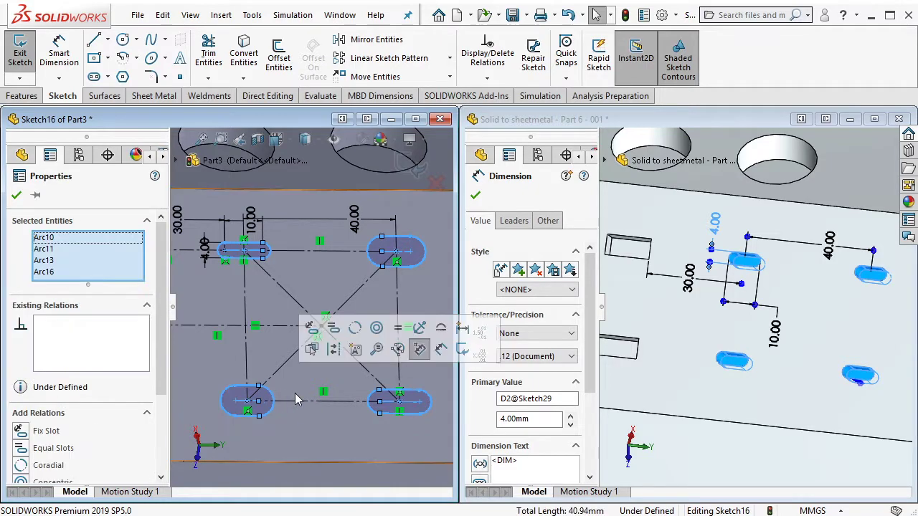
left_click(334, 335)
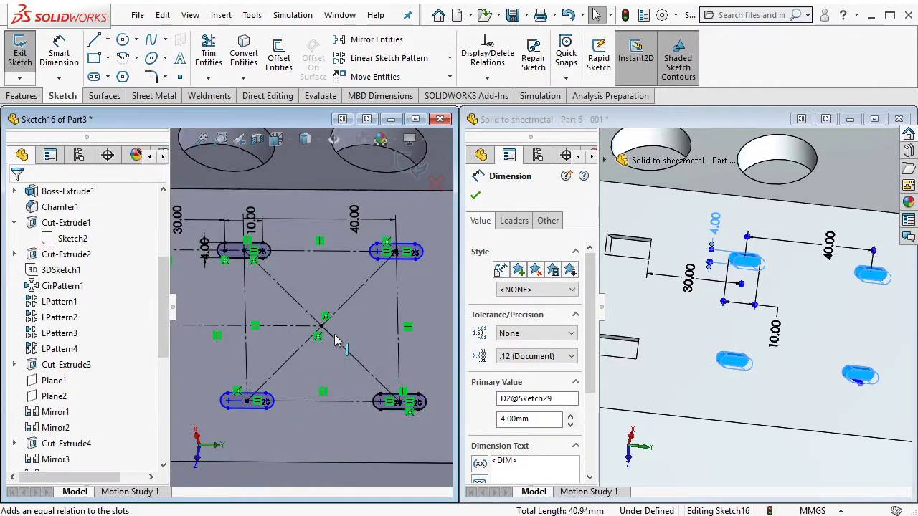
left_click(409, 264)
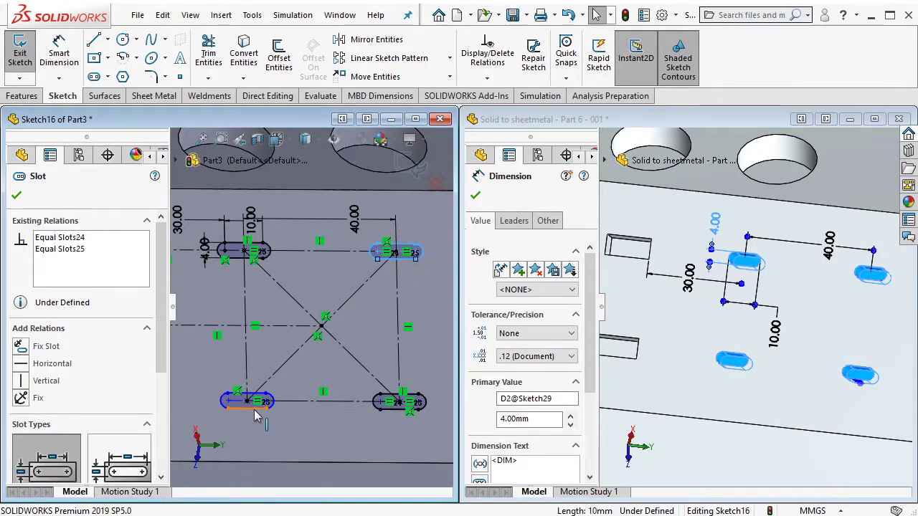
left_click(296, 402)
left_click(287, 290, "ctrl")
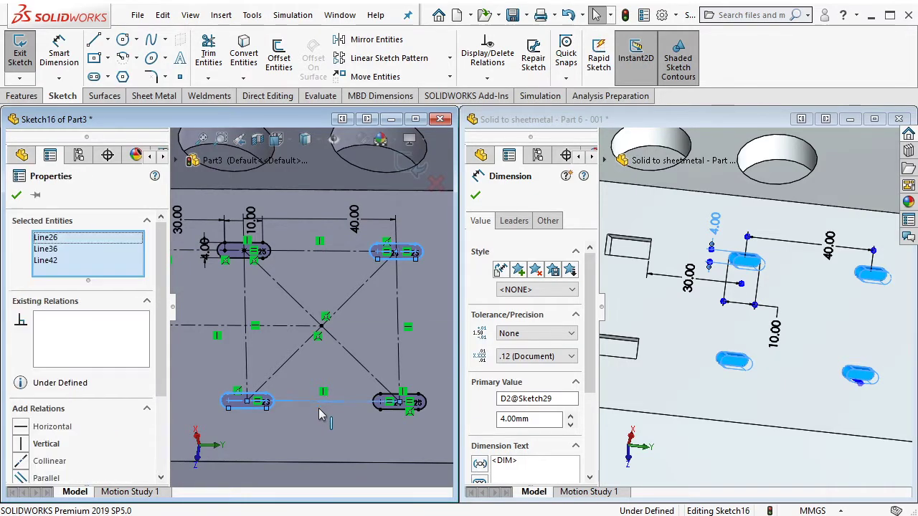
left_click(351, 360, "ctrl")
left_click(402, 336)
Extrude-cut the four slots 10 mm blind through the side panel
scroll(375, 330, "up", 3)
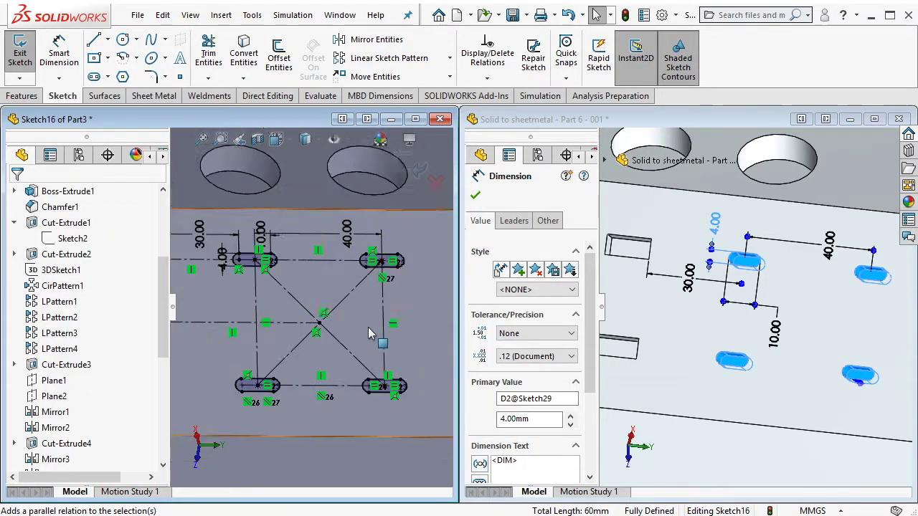
left_click(34, 97)
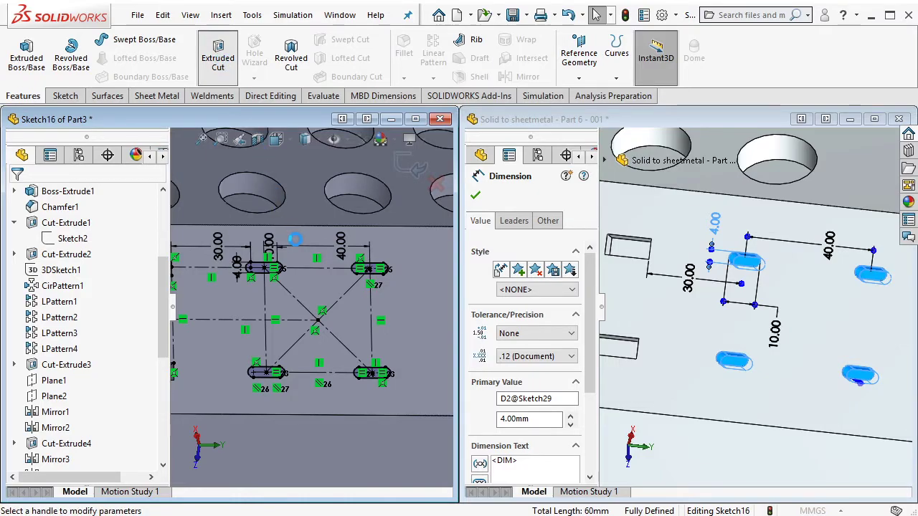
left_click(17, 194)
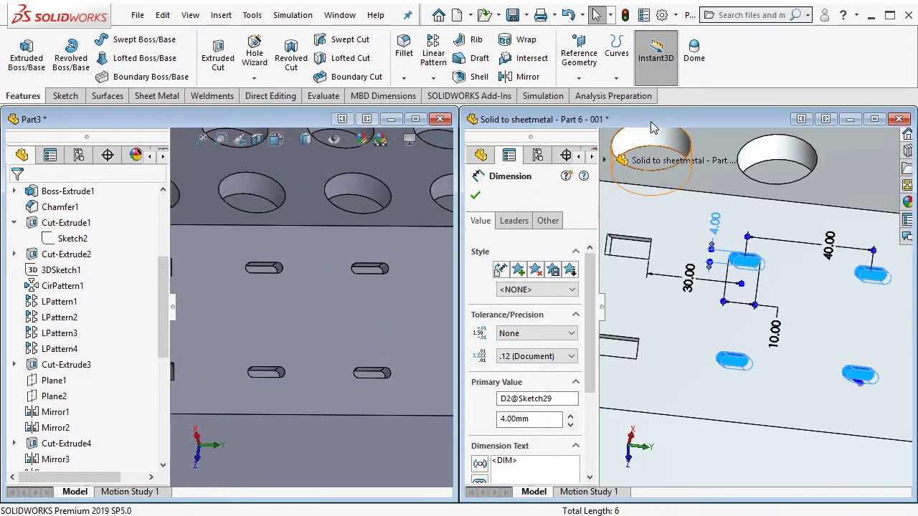
Roll the reference part forward through Cut-Extrude14 to review its 30 and 26 mm slot, then rotate Part3
left_click(529, 203)
left_click(729, 282)
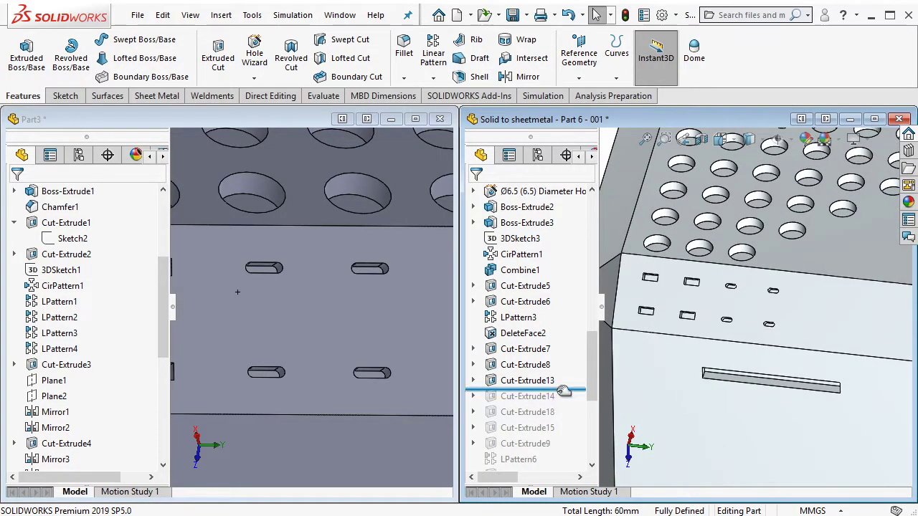
left_click_drag(553, 401, 549, 396)
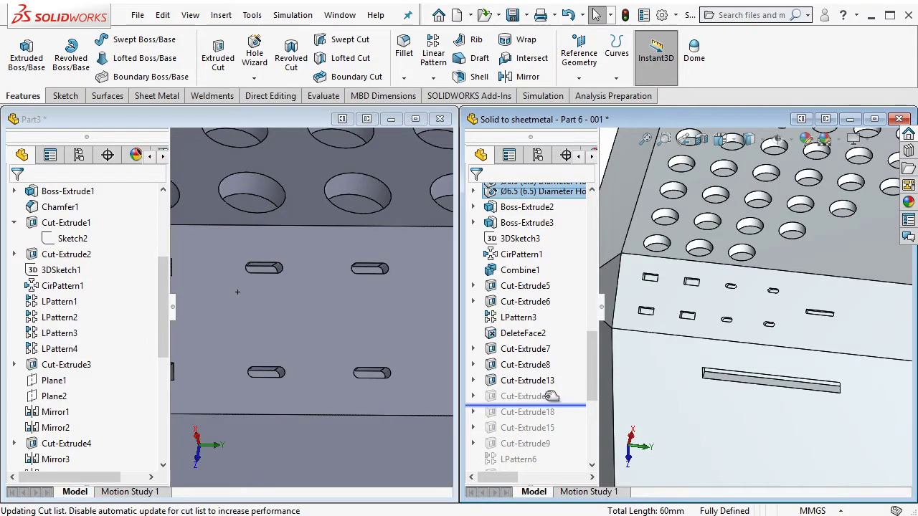
left_click(550, 396)
scroll(774, 315, "down", 2)
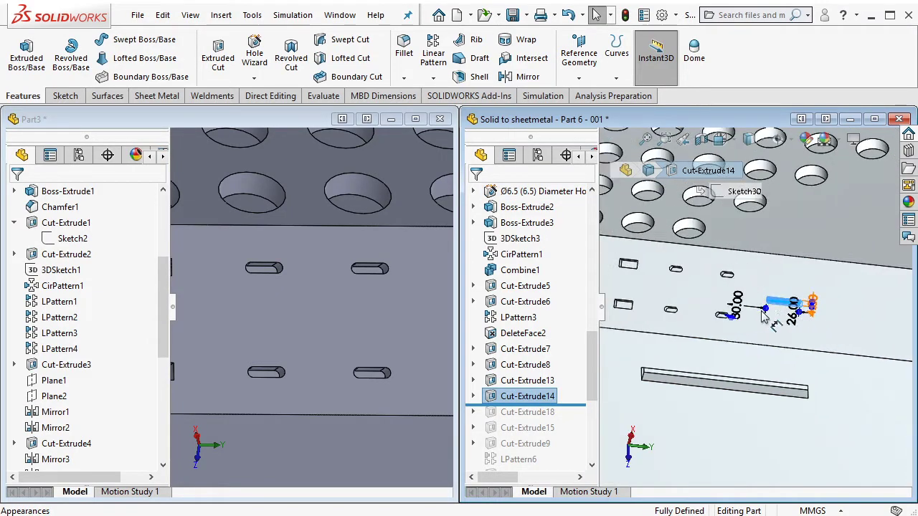
scroll(773, 320, "down", 2)
scroll(782, 322, "down", 2)
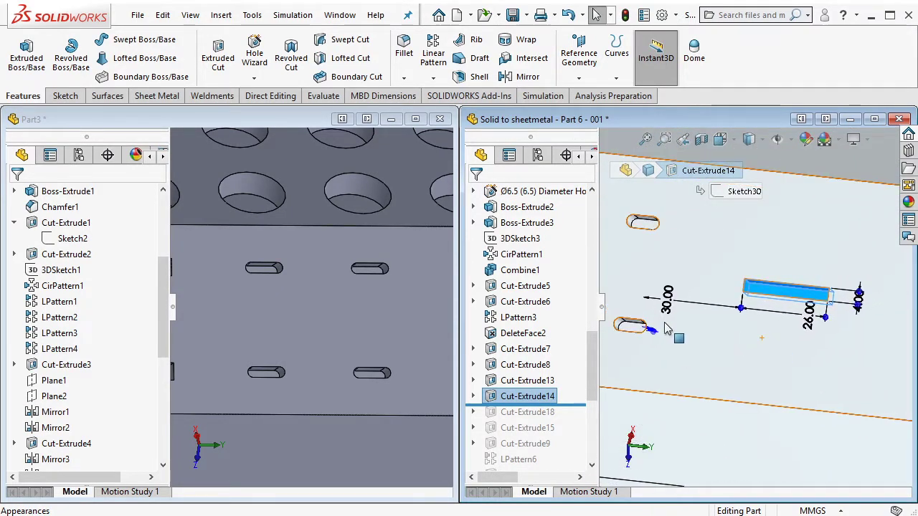
left_click(316, 227)
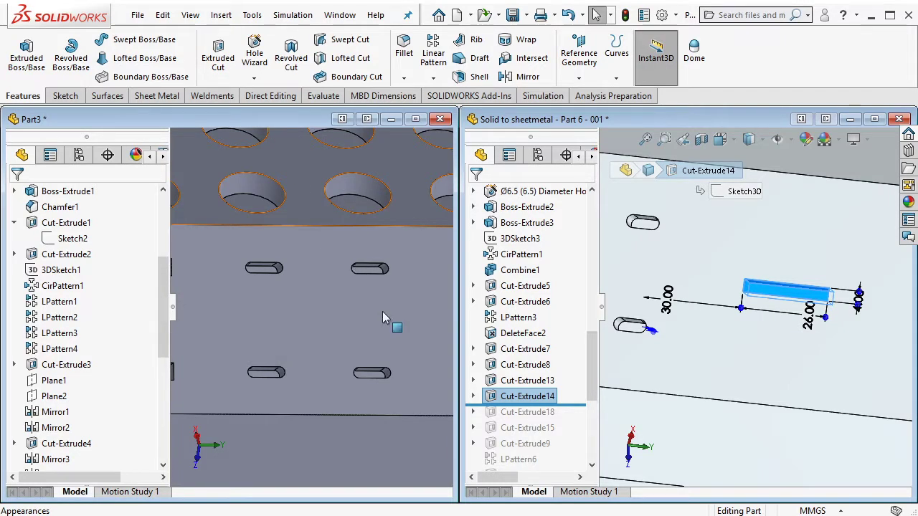
middle_click_drag(383, 311, 296, 316)
Start a sketch on the side panel face with a vertical centerline between the upper and lower slots
left_click(295, 316)
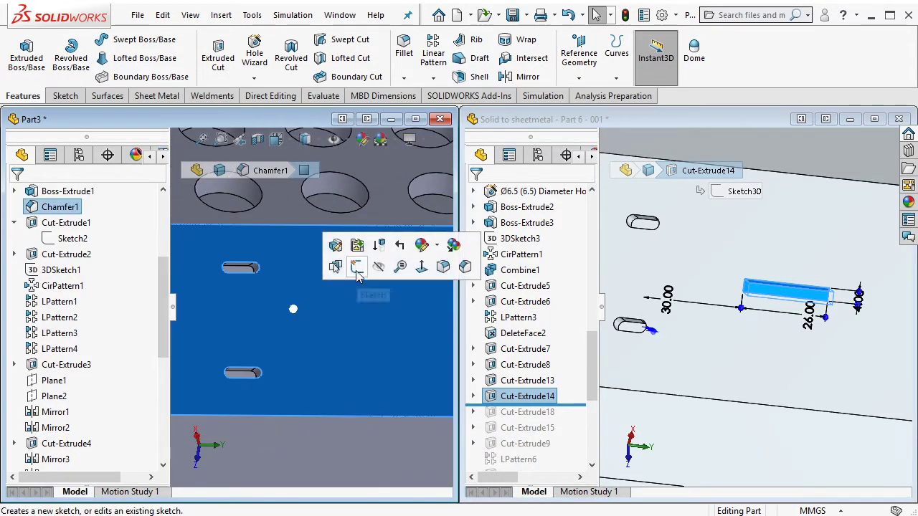
left_click(351, 267)
left_click(107, 40)
left_click(113, 75)
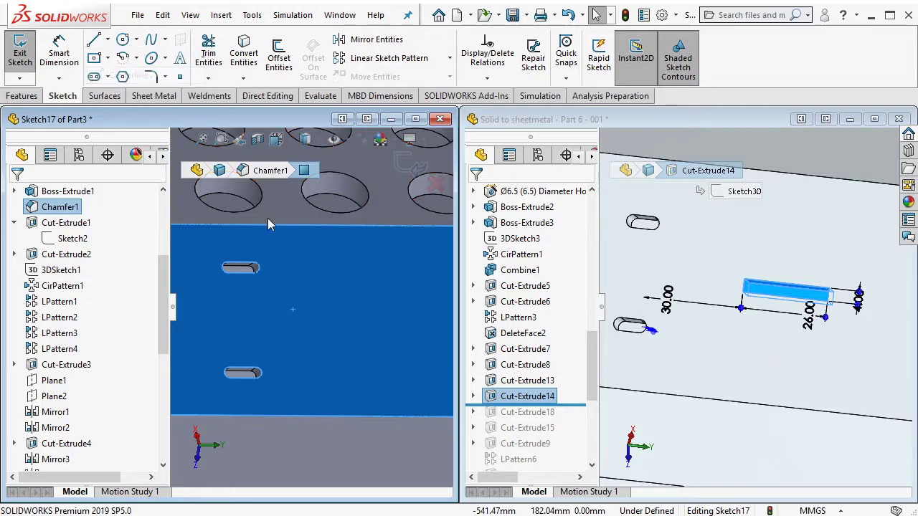
left_click(256, 267)
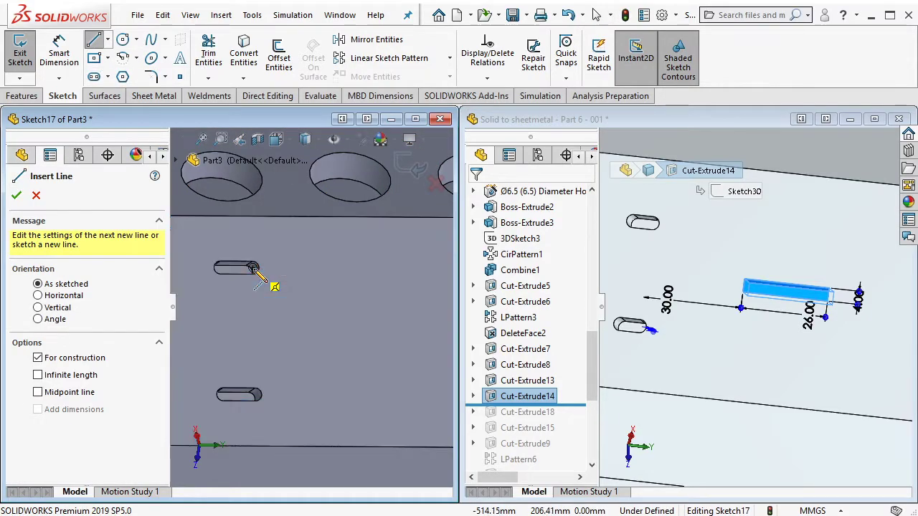
left_click(252, 393)
key("Escape")
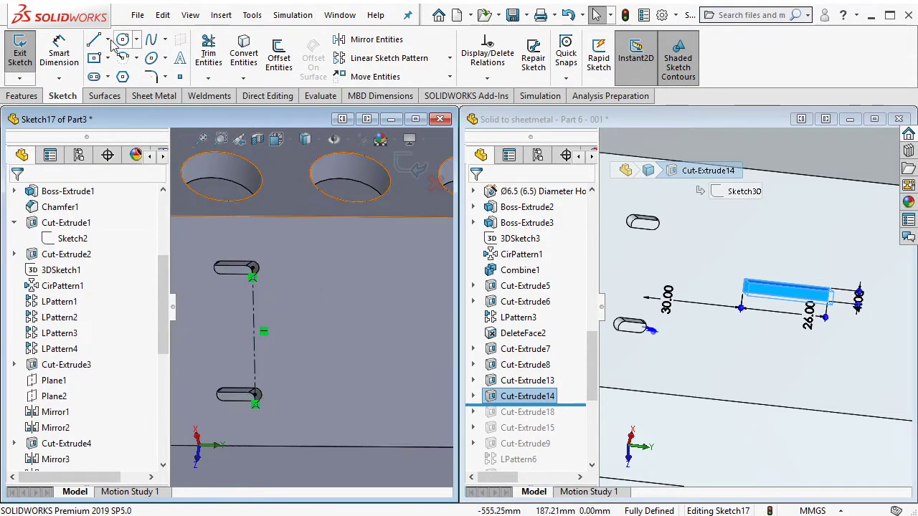
Add a horizontal centerline from its midpoint and a centre rectangle at the centerline's end
left_click(107, 40)
left_click(111, 76)
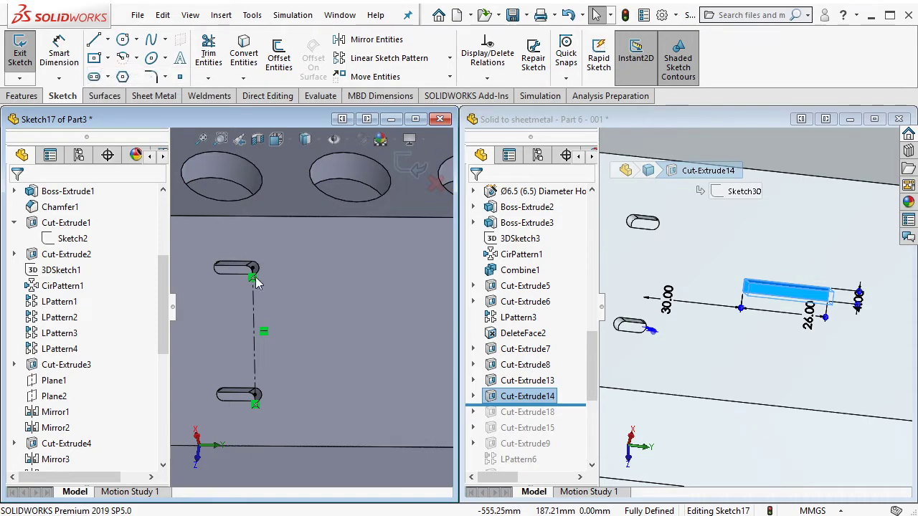
left_click(252, 330)
left_click(362, 332)
key("Escape")
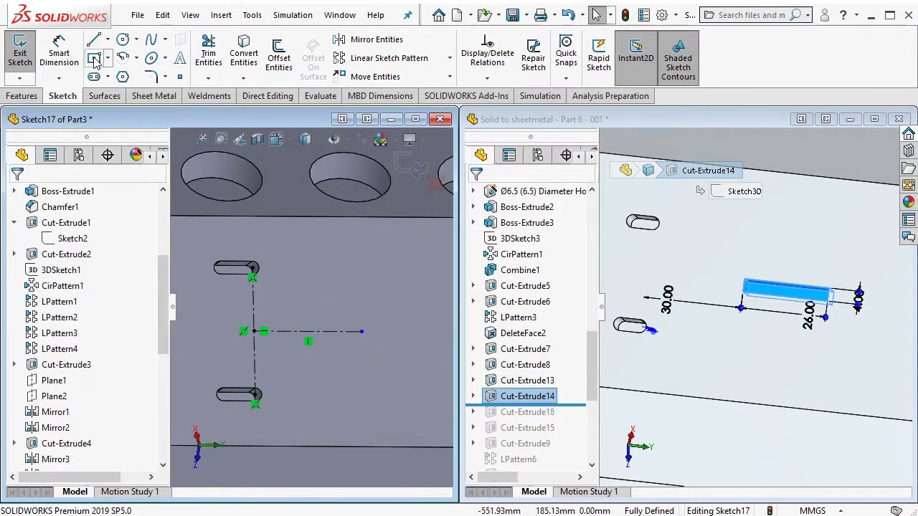
left_click(96, 61)
left_click(362, 331)
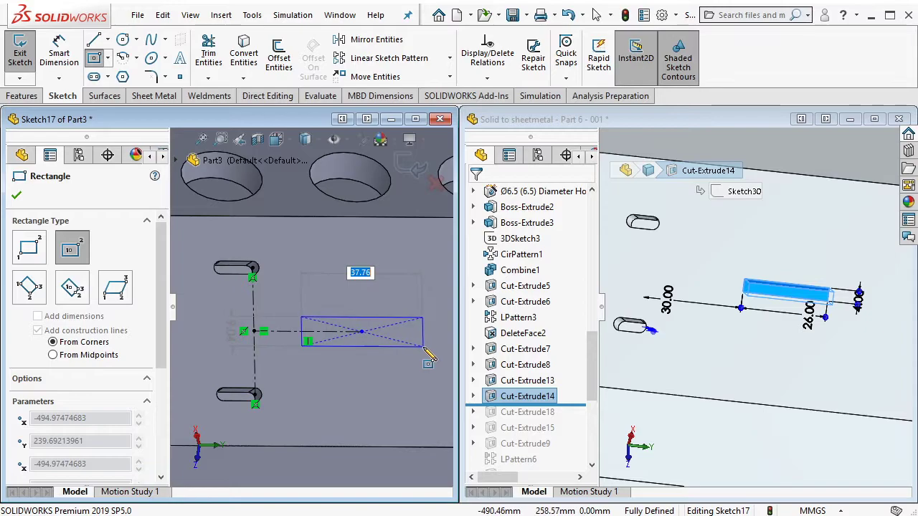
left_click(423, 347)
Dimension the rectangle to 26 mm wide and 4 mm high
left_click(63, 55)
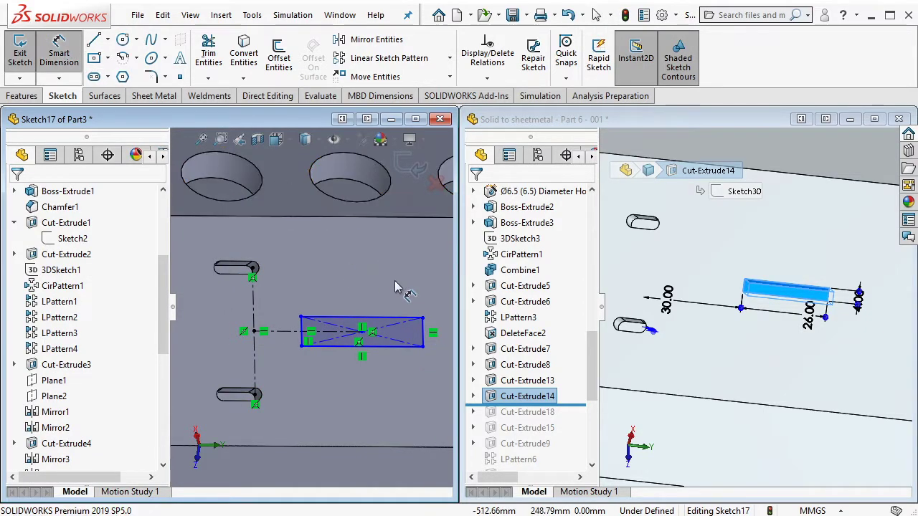
left_click(392, 352)
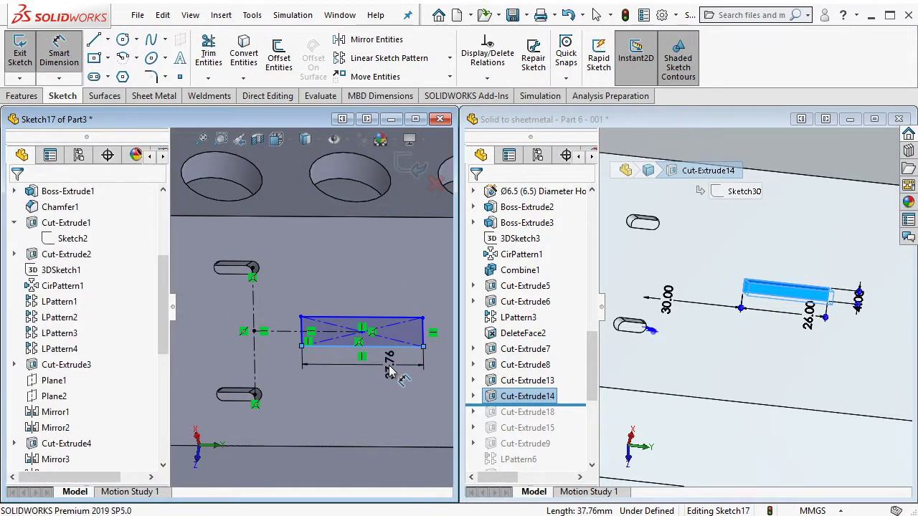
left_click(392, 373)
type("26")
key("Return")
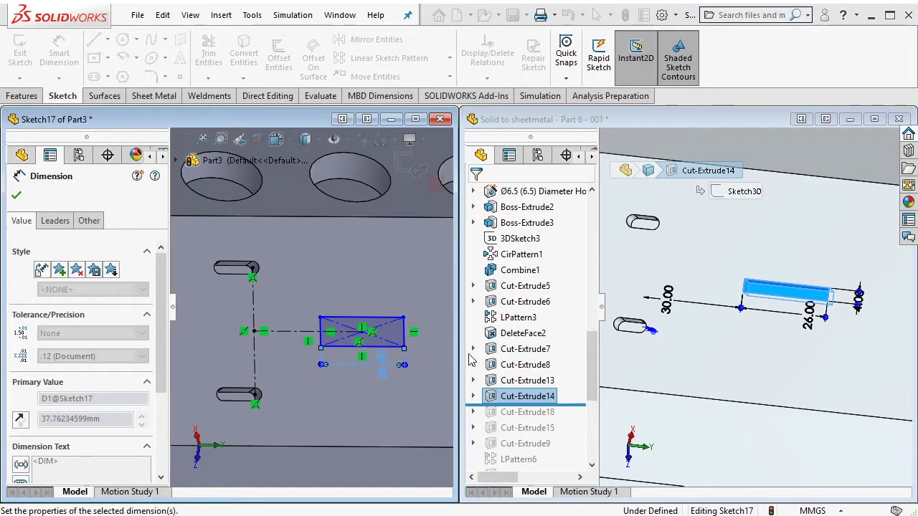
left_click(415, 338)
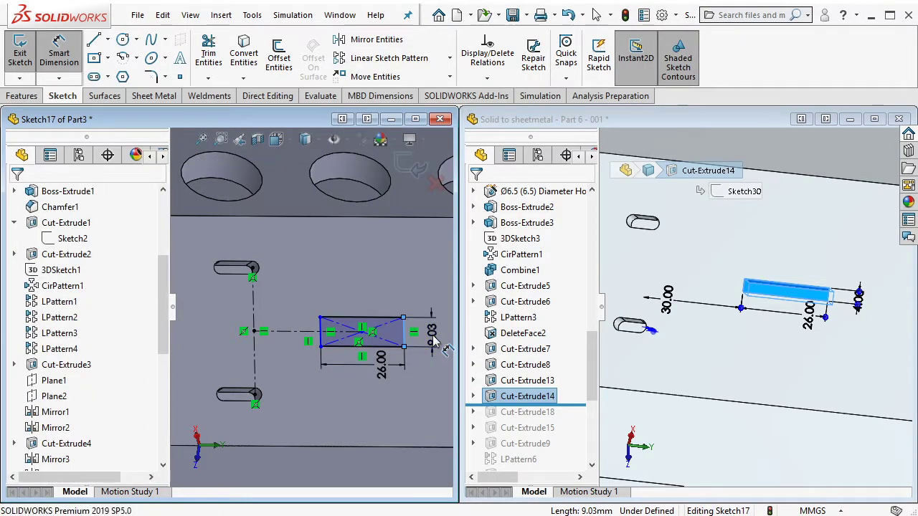
left_click(434, 343)
type("4")
key("Return")
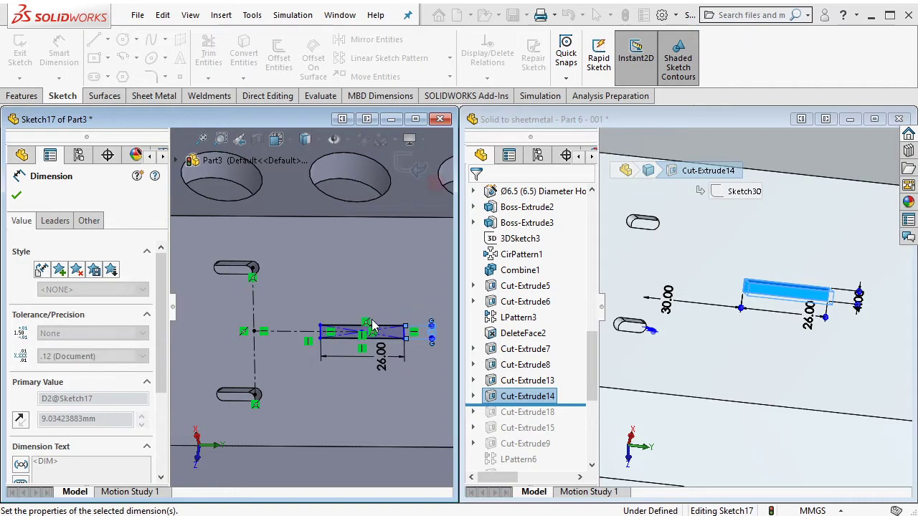
Position the rectangle 30 mm from the slot end and start a 10 mm blind extruded cut
left_click(293, 334)
scroll(313, 352, "down", 3)
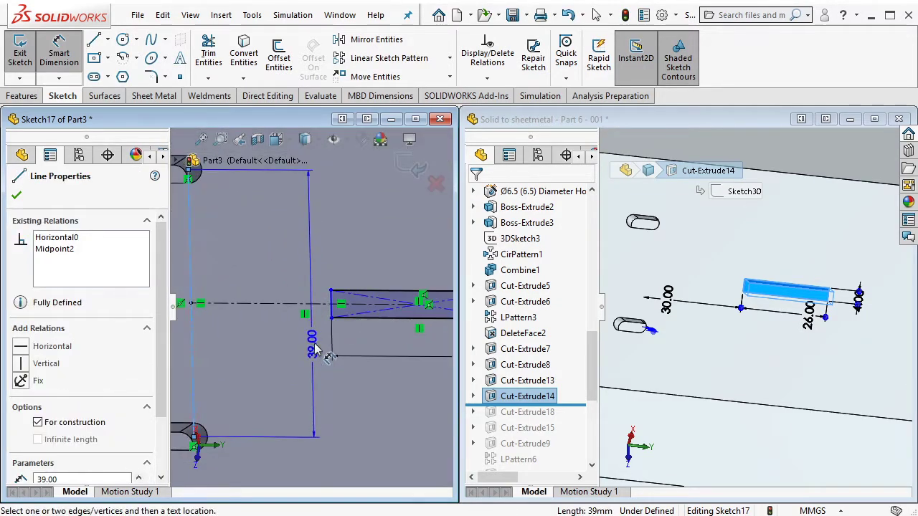
left_click(332, 318)
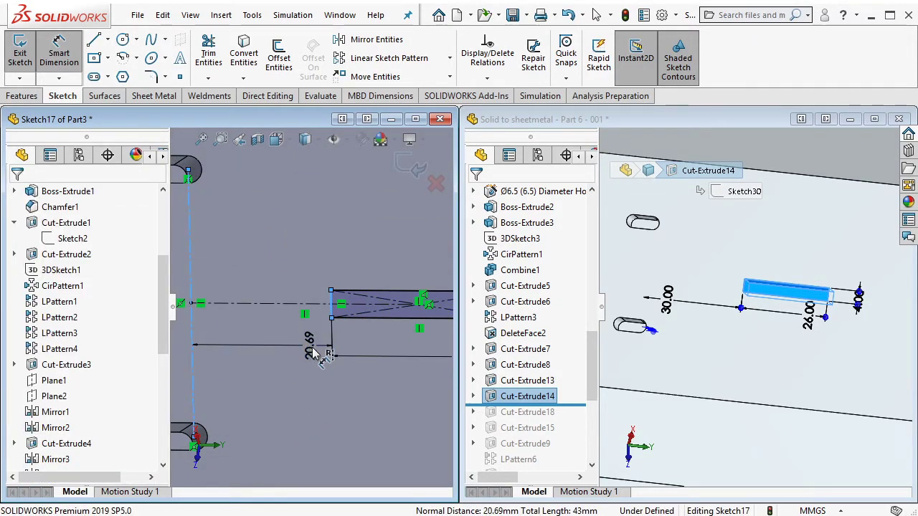
left_click(313, 353)
key("Return")
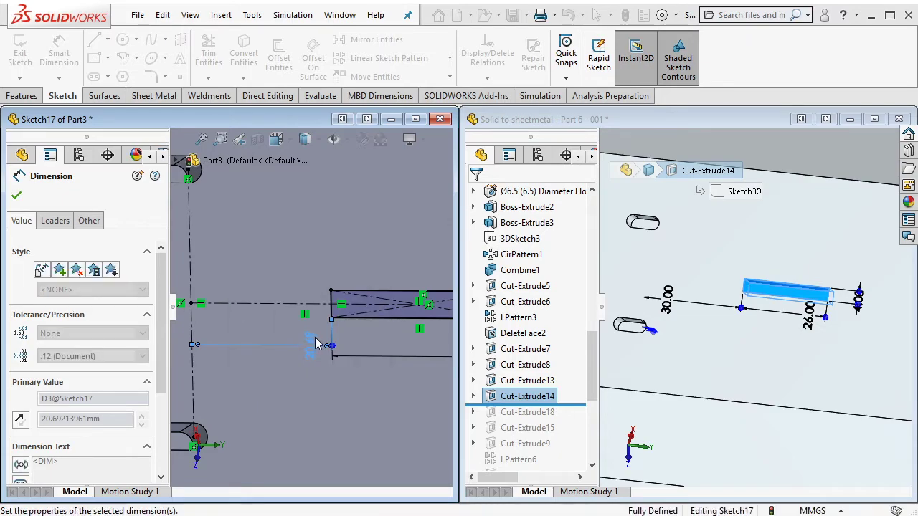
scroll(226, 301, "up", 5)
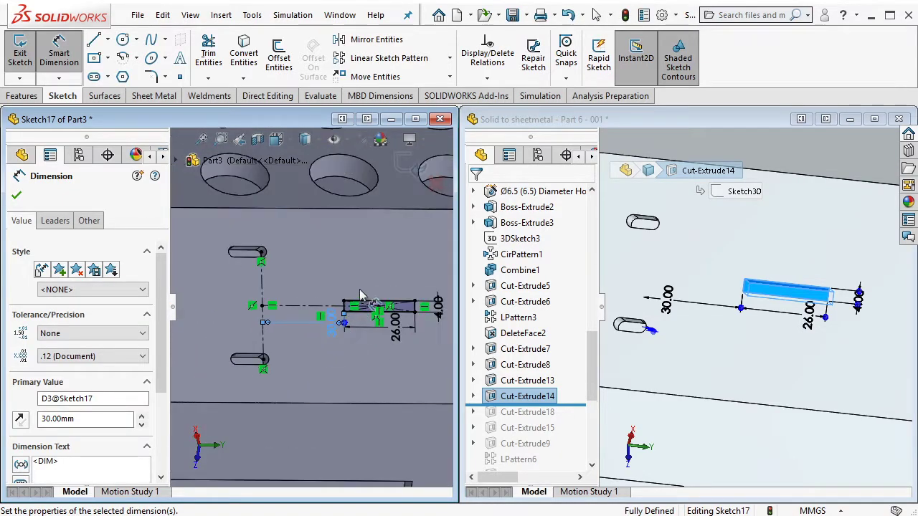
left_click(36, 98)
left_click(217, 56)
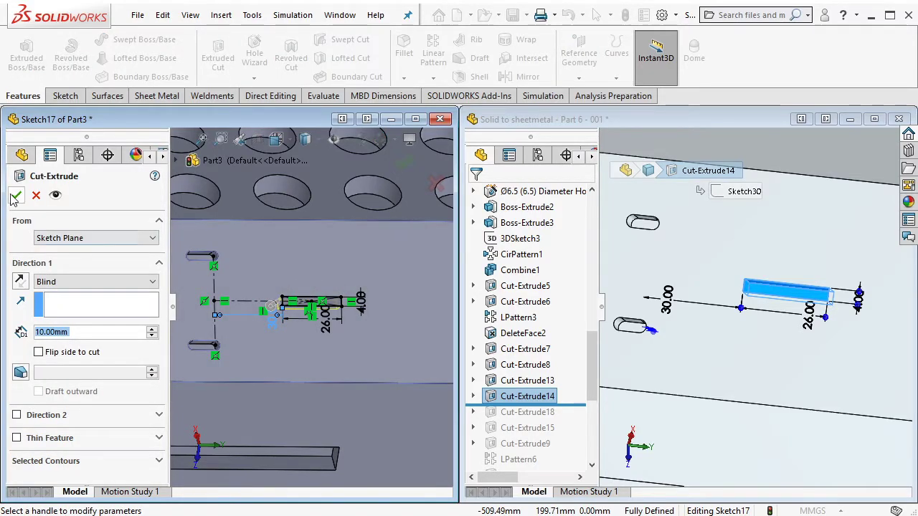
Apply the 26 × 4 mm slot cut, then view the reference part's 20.00 and Ø6.50 hole sketch
left_click(16, 196)
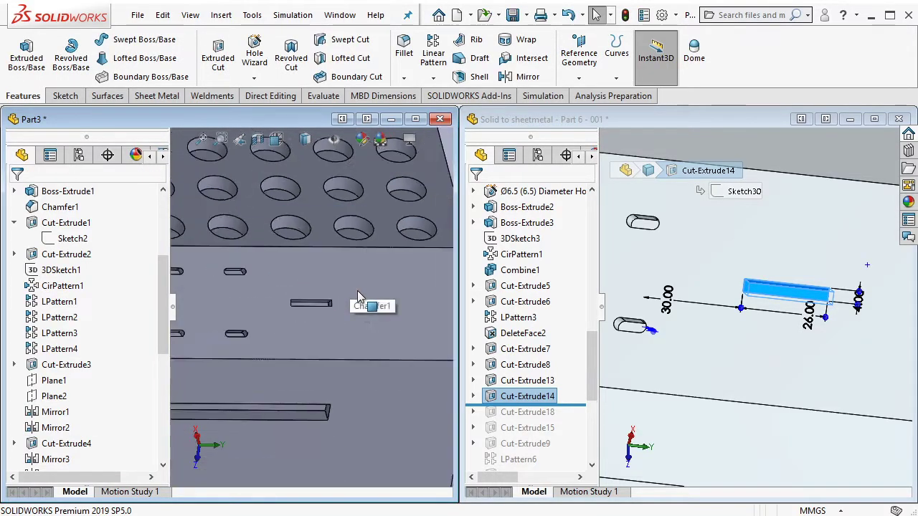
scroll(359, 297, "up", 1)
left_click(568, 410)
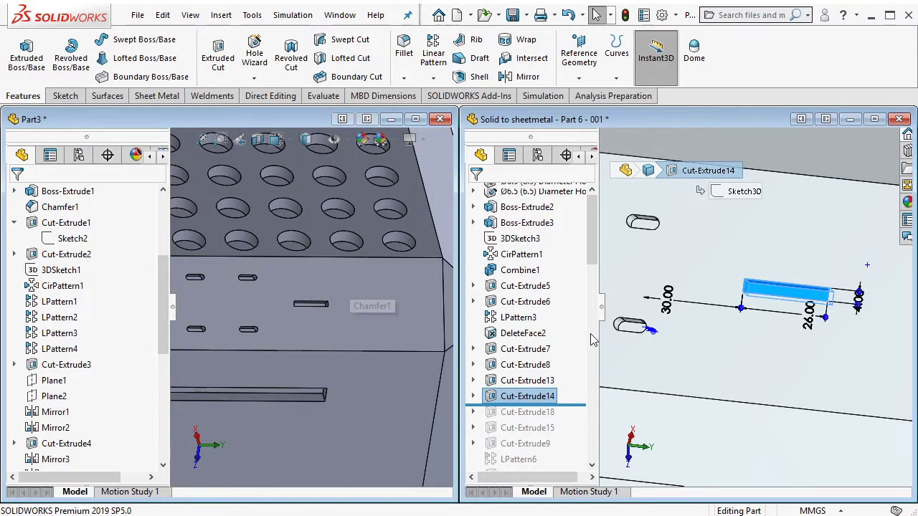
left_click(569, 409)
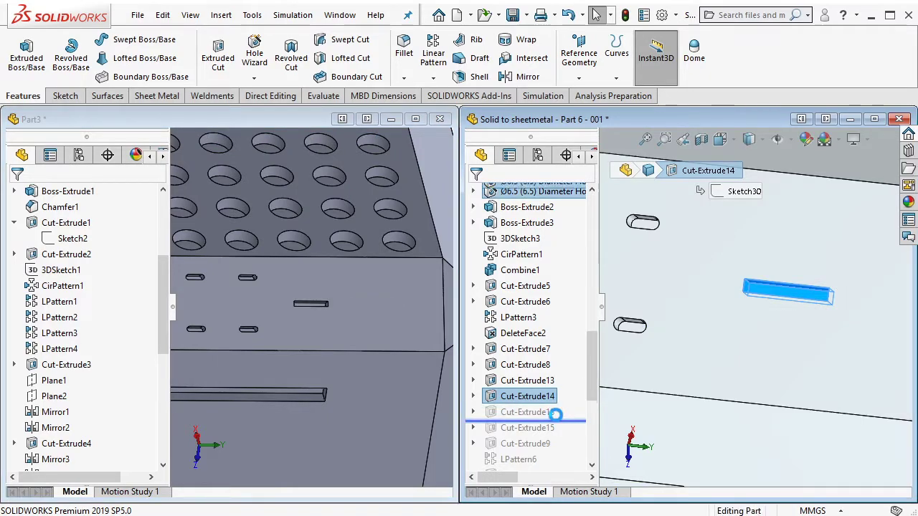
left_click(547, 412)
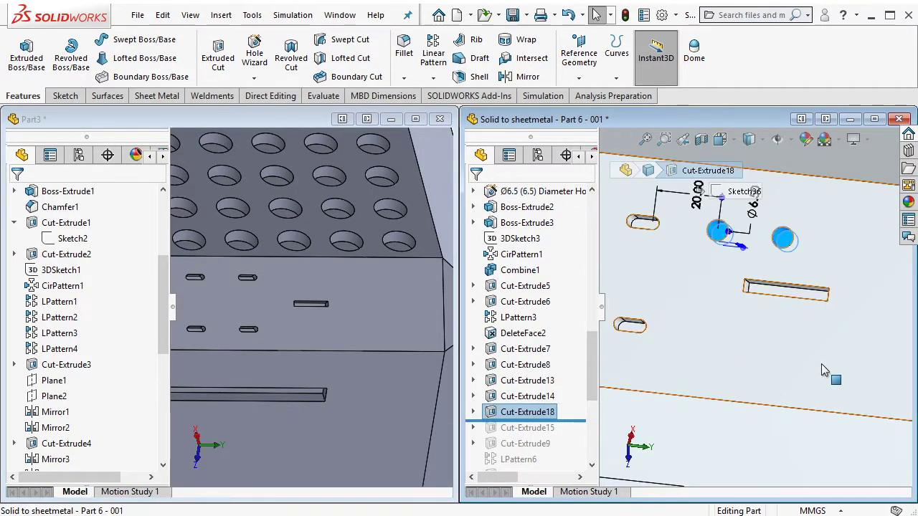
scroll(674, 241, "down", 2)
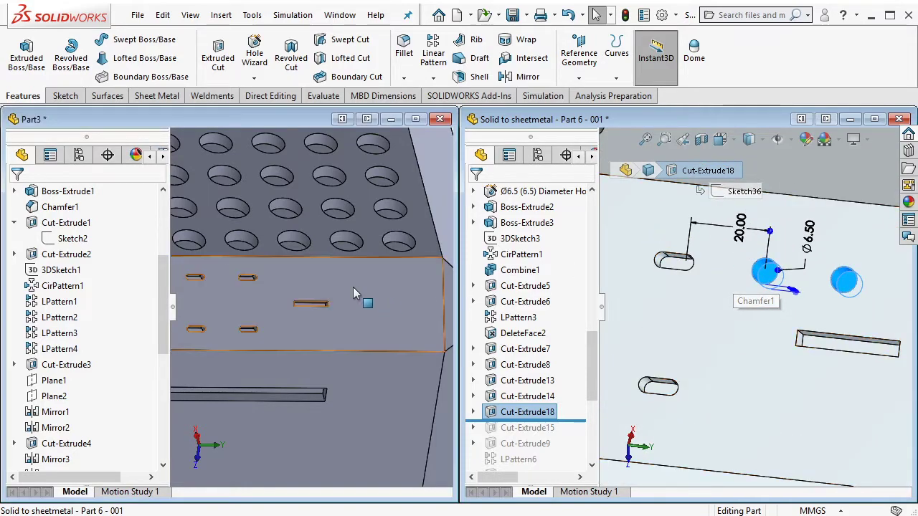
left_click(372, 287)
Start a sketch on the chamfered face with a centreline running from the slot end's centre
left_click(430, 218)
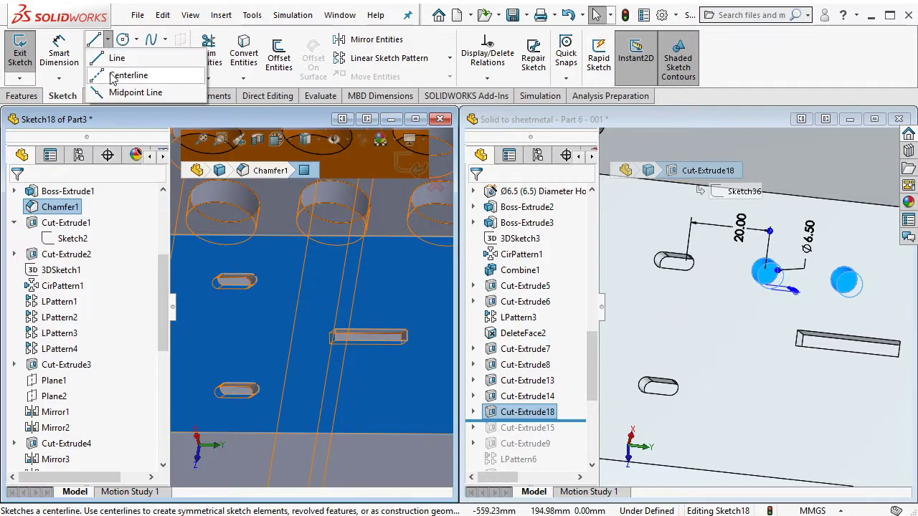
key("l")
scroll(271, 276, "down", 2)
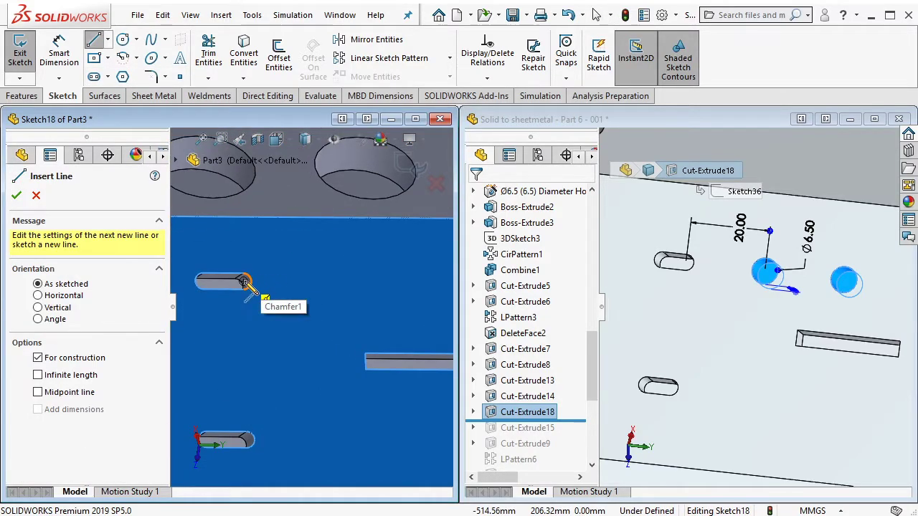
left_click(245, 282)
left_click(326, 282)
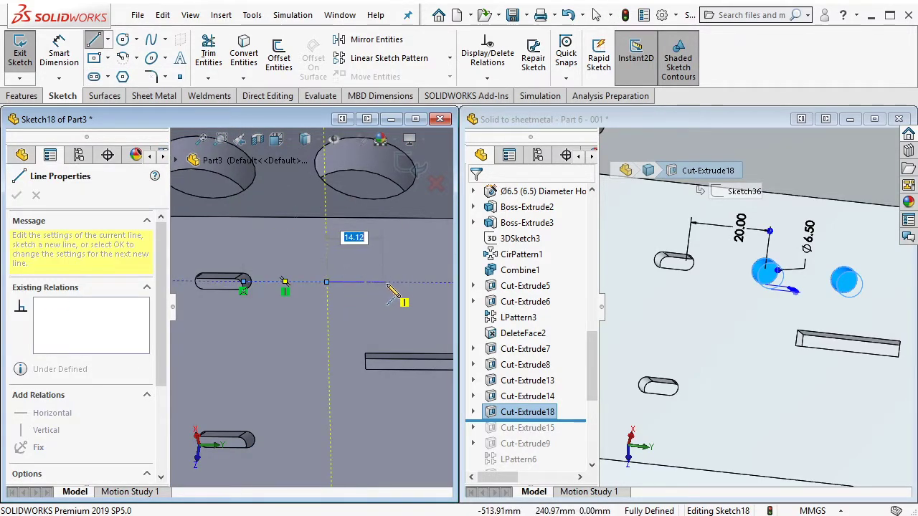
left_click(391, 282)
key("Escape")
Draw two circles with centres on the centreline and make them equal
left_click(123, 41)
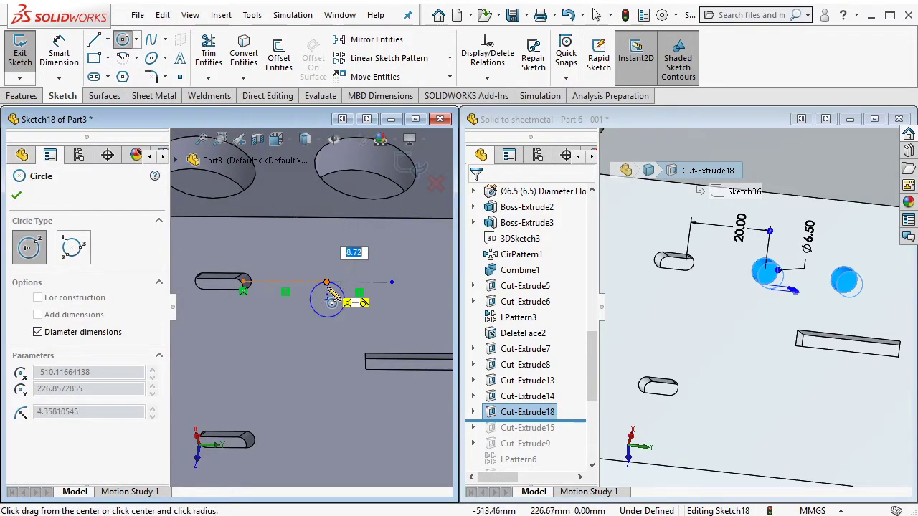
left_click(354, 316)
left_click_drag(391, 282, 419, 291)
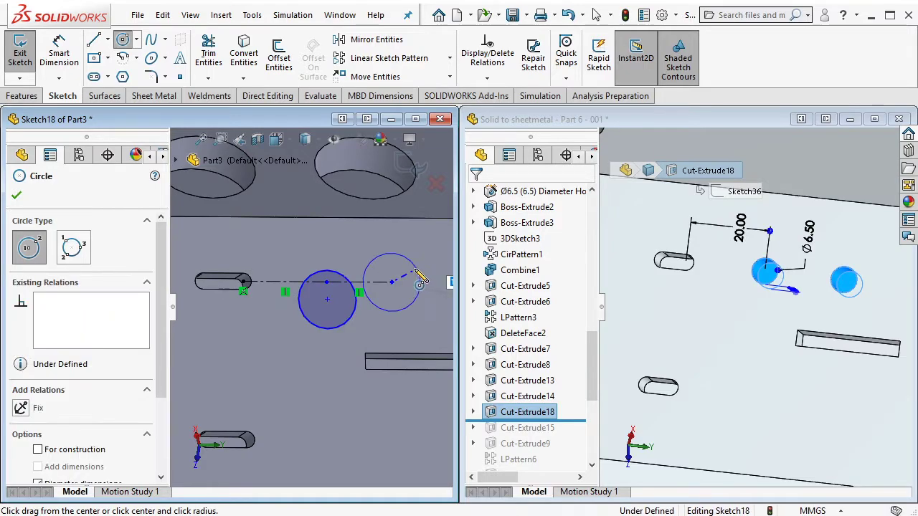
key("Escape")
left_click(328, 299)
left_click(326, 281, "ctrl")
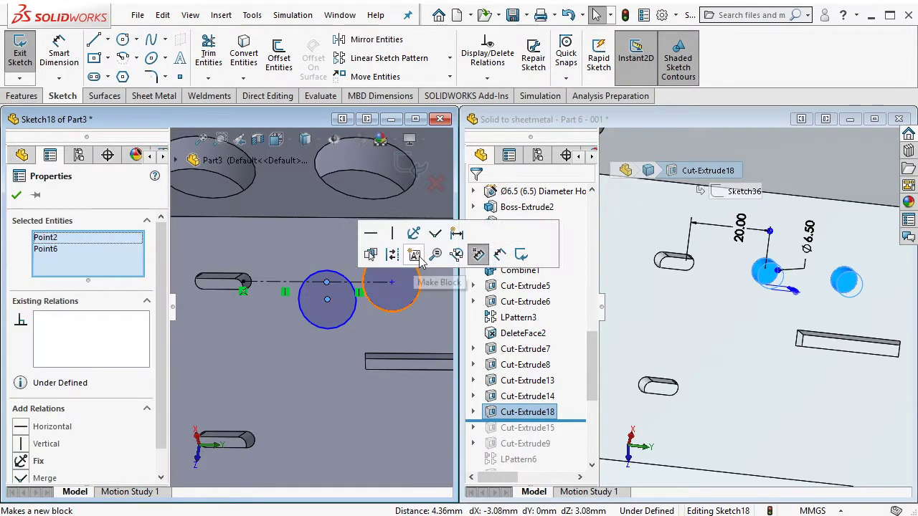
left_click(403, 248)
left_click(411, 310)
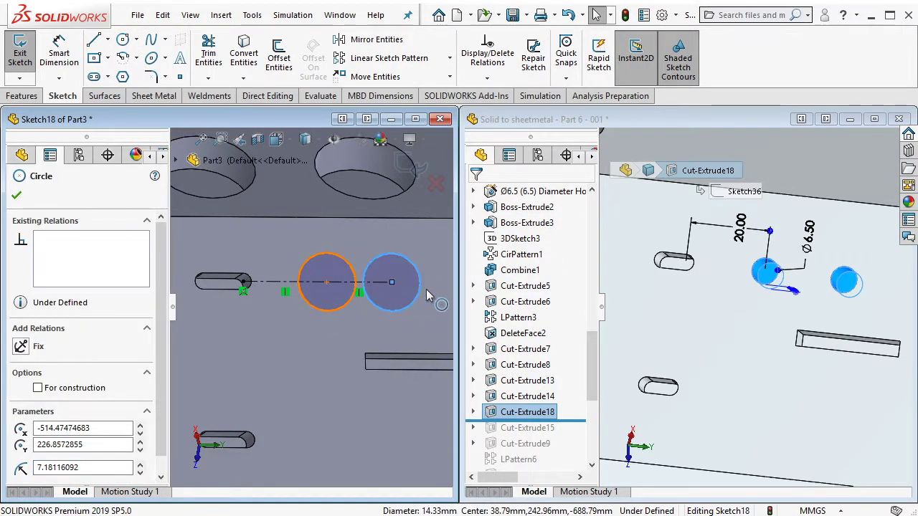
left_click(352, 303, "ctrl")
left_click(453, 246)
key("Escape")
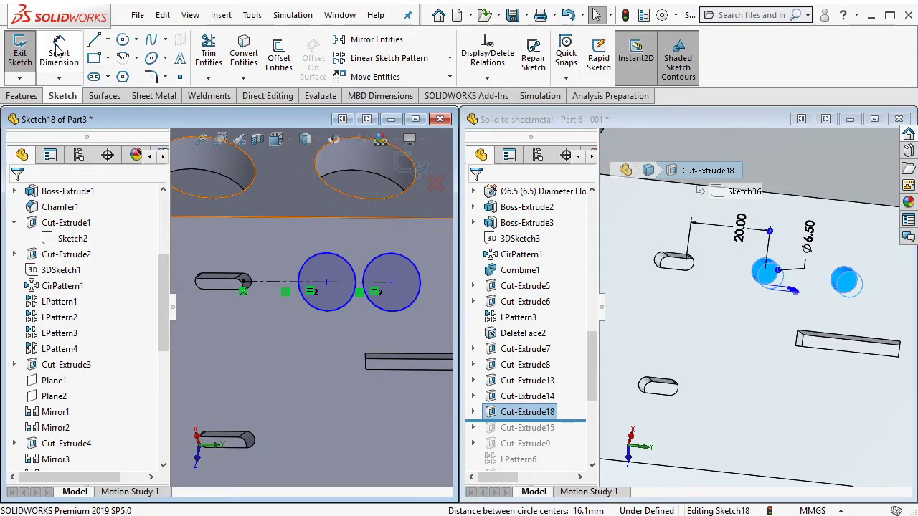
Dimension the hole diameter to 6.5 mm
left_click(59, 47)
left_click(357, 247)
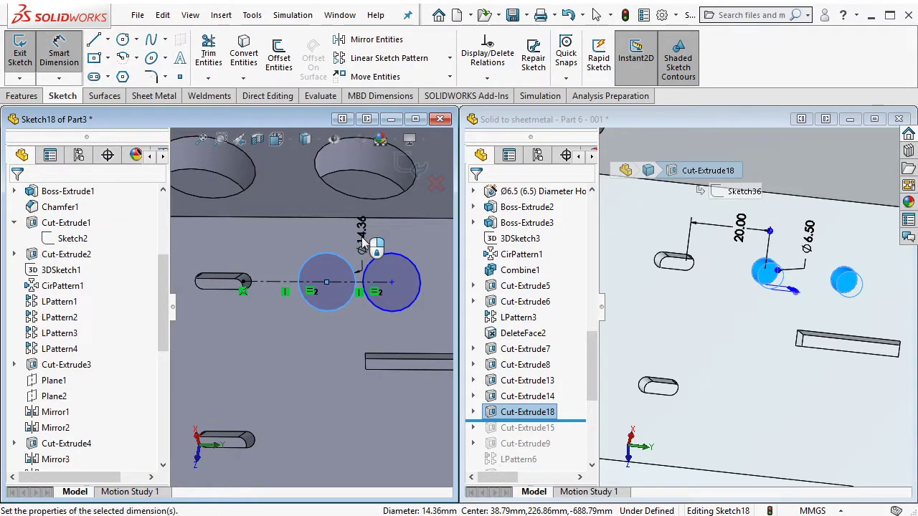
left_click(362, 245)
type("6.5")
key("Return")
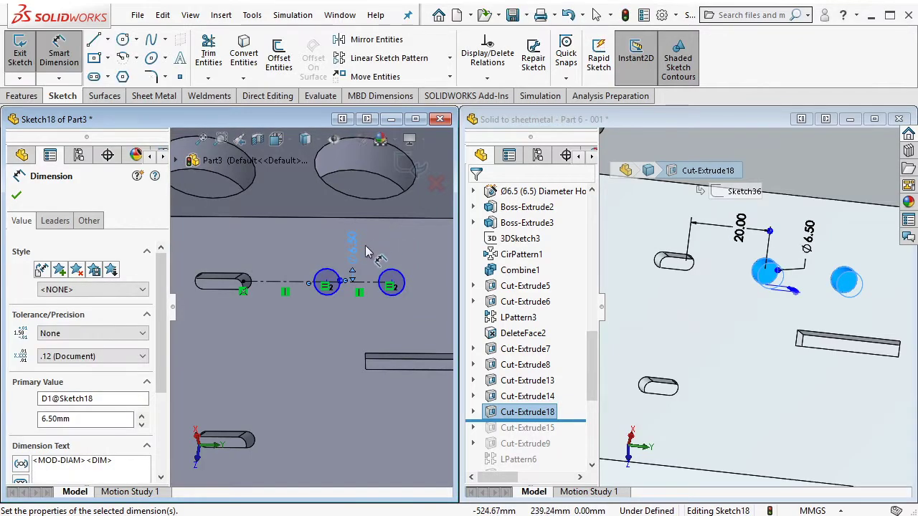
left_click(326, 263)
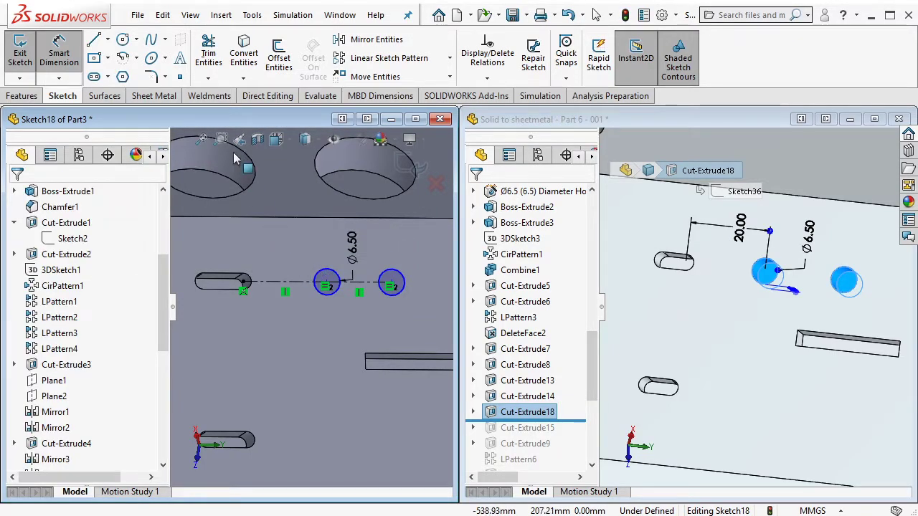
Set the first hole 20 mm from the slot end and the hole spacing to 20 mm
left_click(282, 256)
left_click(287, 237)
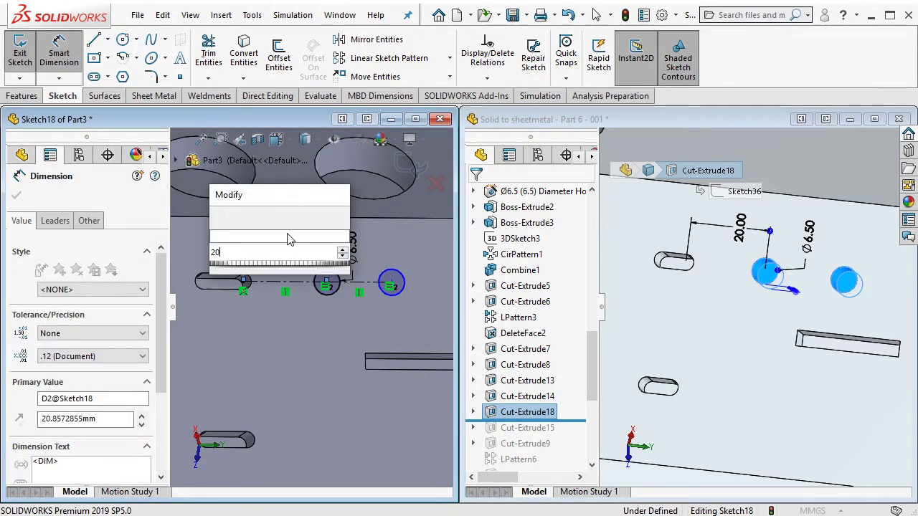
key("Escape")
type("20")
key("Return")
left_click(367, 287)
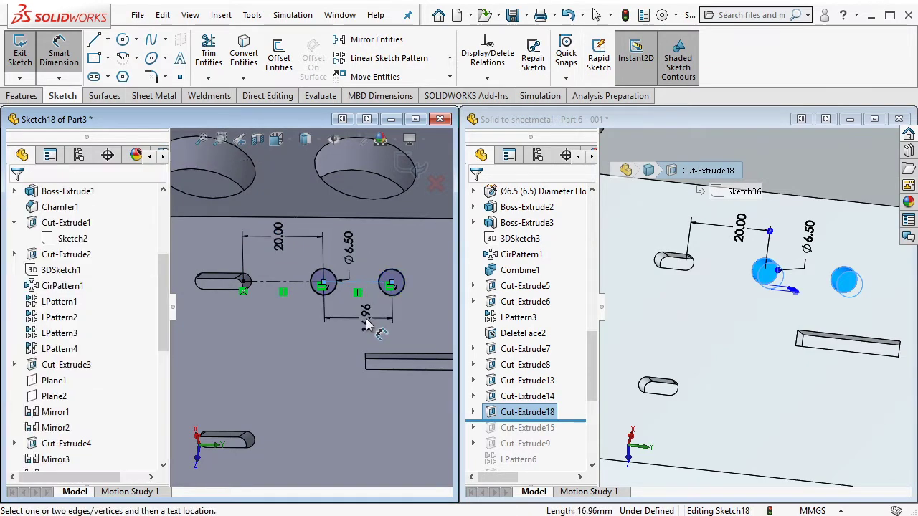
left_click(366, 324)
key("Return")
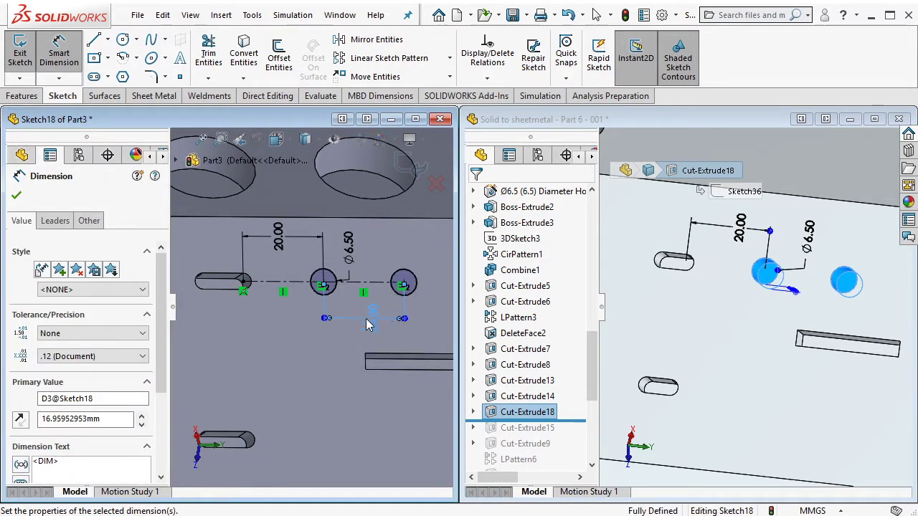
key("Escape")
Cut both Ø6.5 mm holes with a 10 mm blind extruded cut
left_click(22, 95)
left_click(219, 66)
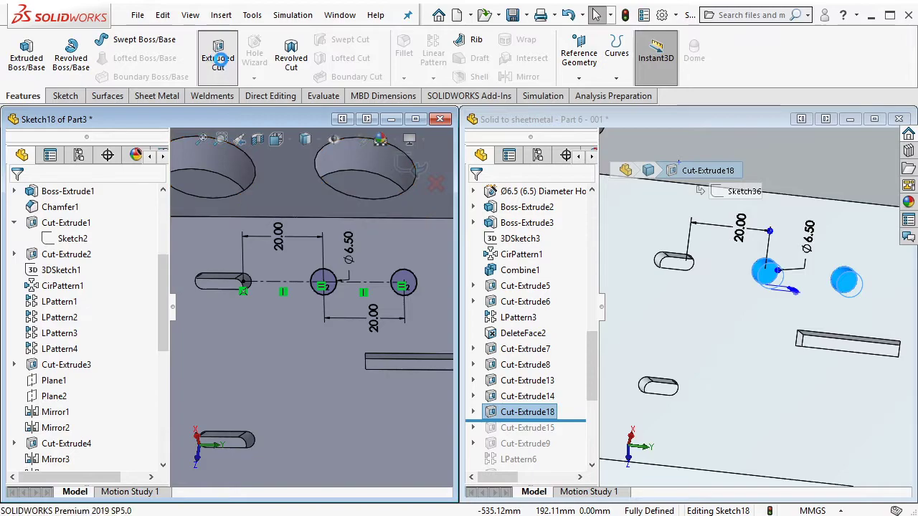
key("Return")
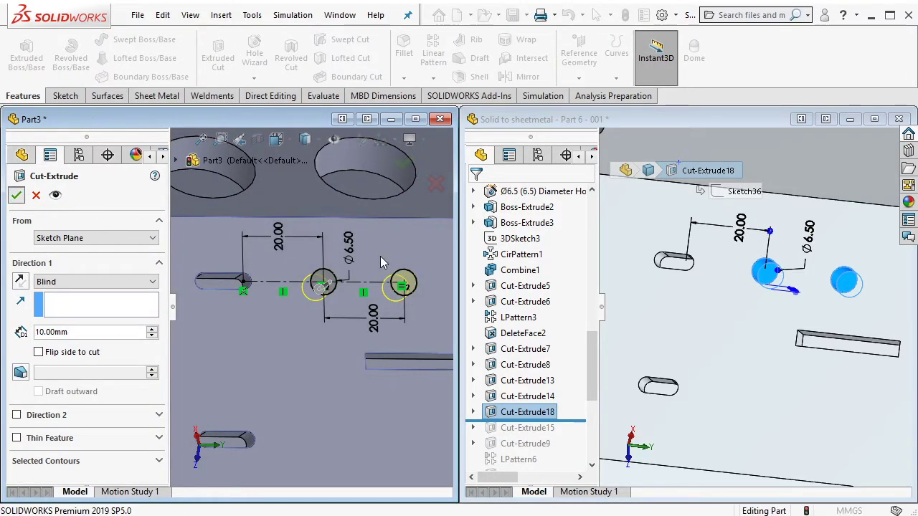
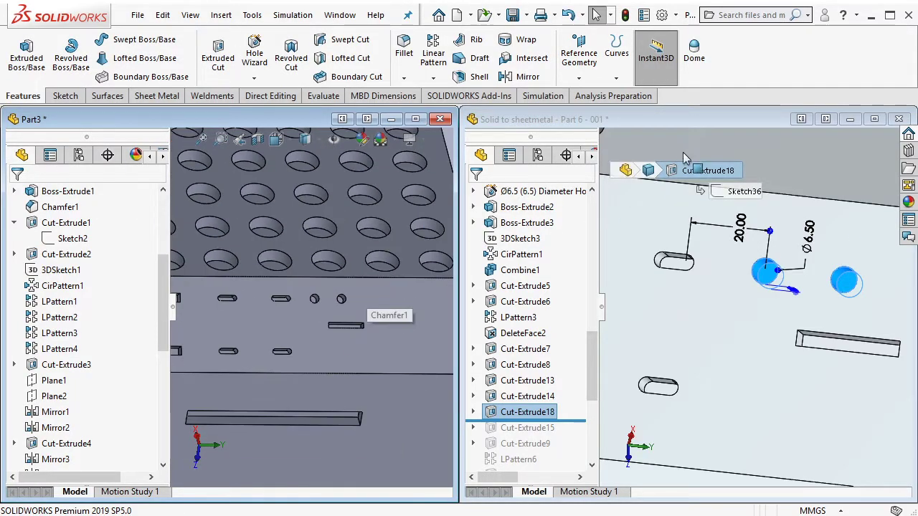
Inspect the reference part's Cut-Extrude15 Ø30 hole sketch, then start a sketch on Part3's front face
left_click(714, 156)
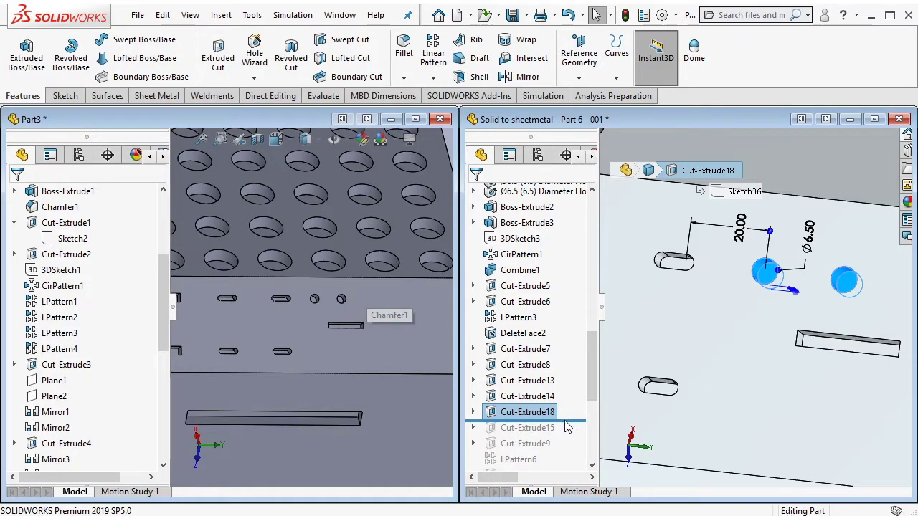
left_click_drag(570, 423, 556, 437)
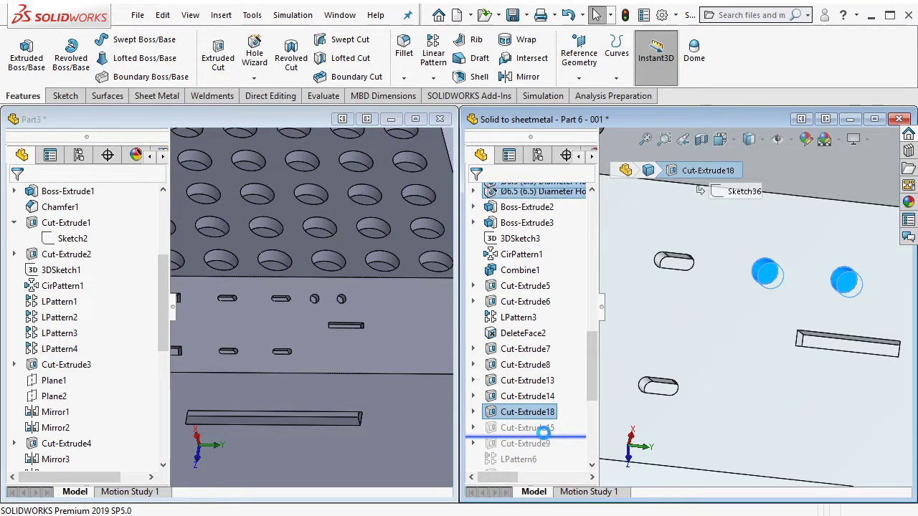
left_click(545, 427)
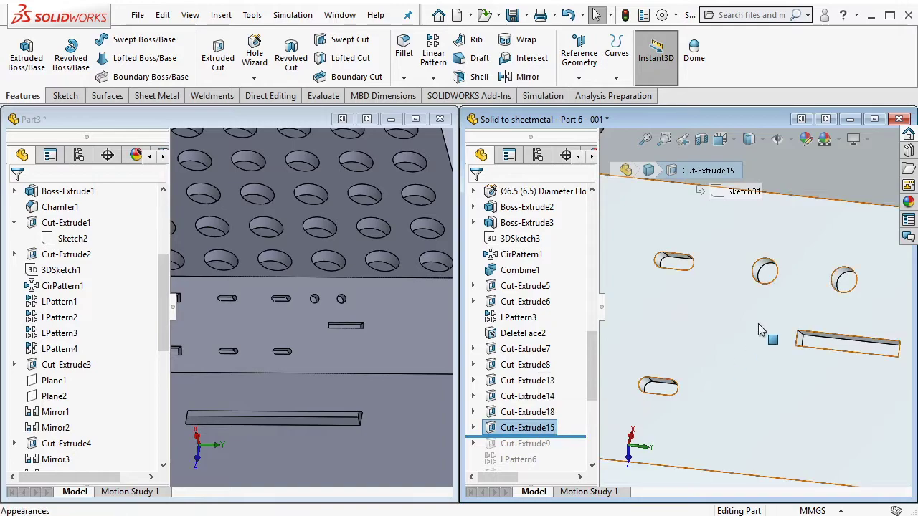
scroll(825, 337, "up", 2)
scroll(846, 333, "up", 2)
scroll(845, 331, "down", 2)
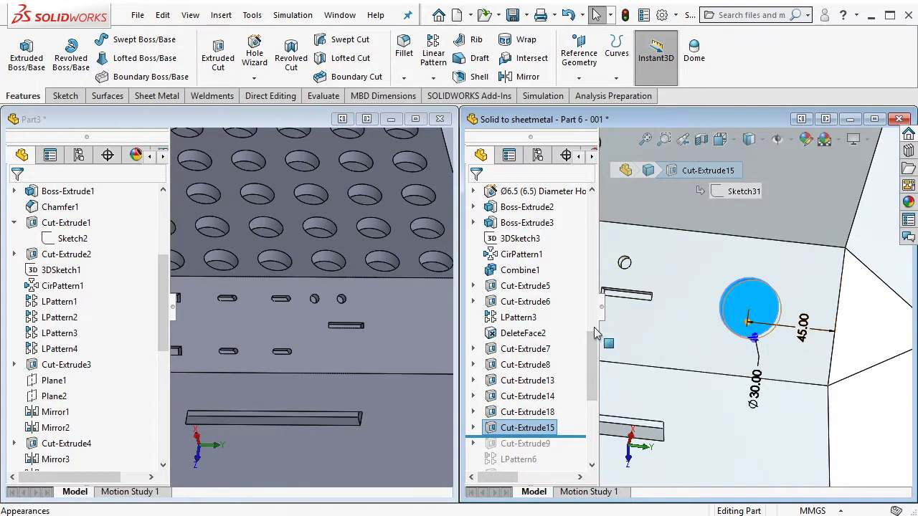
left_click(410, 325)
left_click(415, 325)
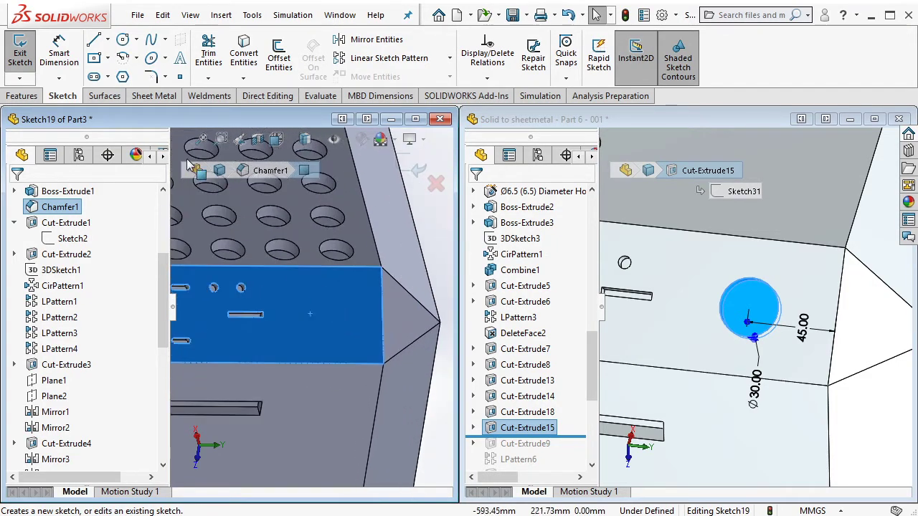
Sketch a horizontal centerline in from the chamfer edge with a circle at its end
left_click(107, 40)
left_click(117, 76)
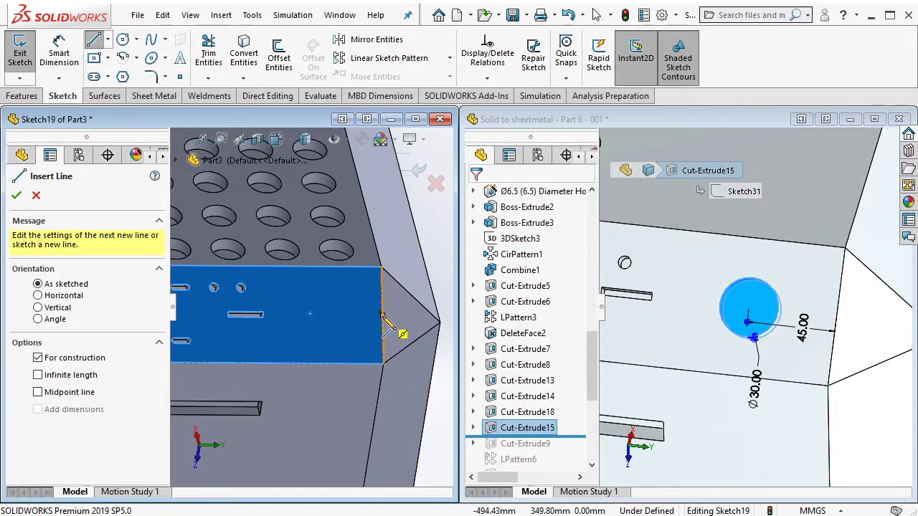
left_click_drag(382, 314, 325, 314)
key("Escape")
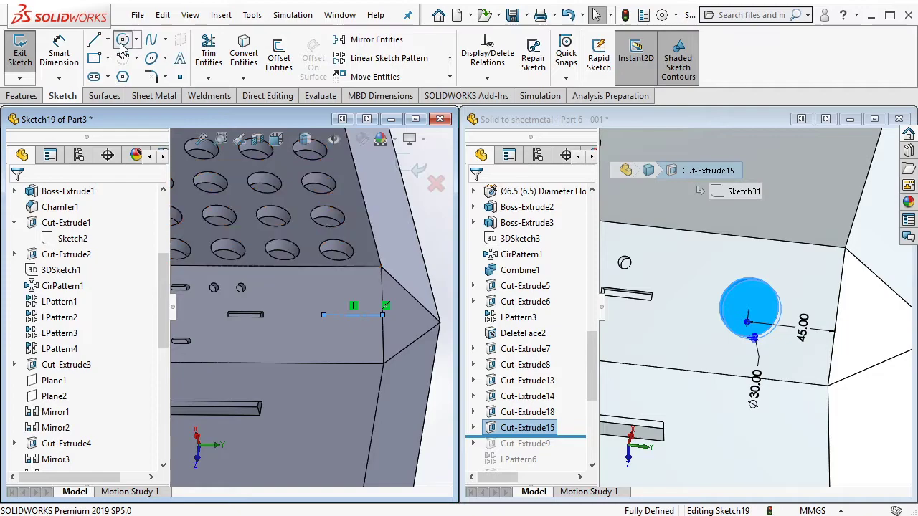
left_click(123, 39)
left_click_drag(324, 316, 345, 333)
key("Escape")
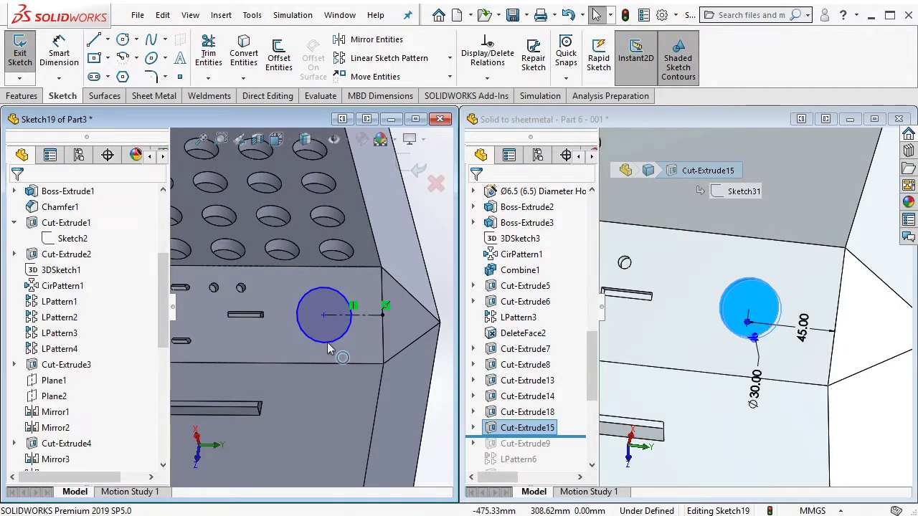
Dimension the centerline to 45 mm and the circle to Ø30
left_click(366, 315)
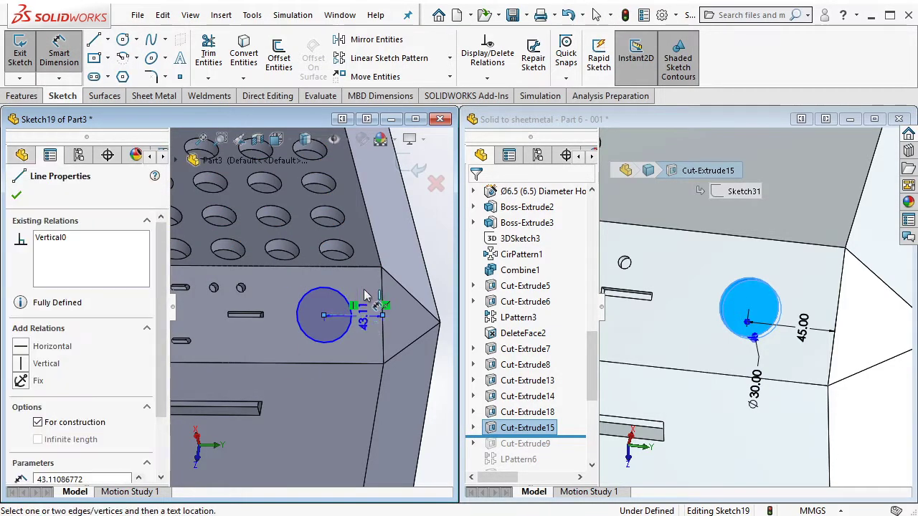
left_click(368, 297)
type("45")
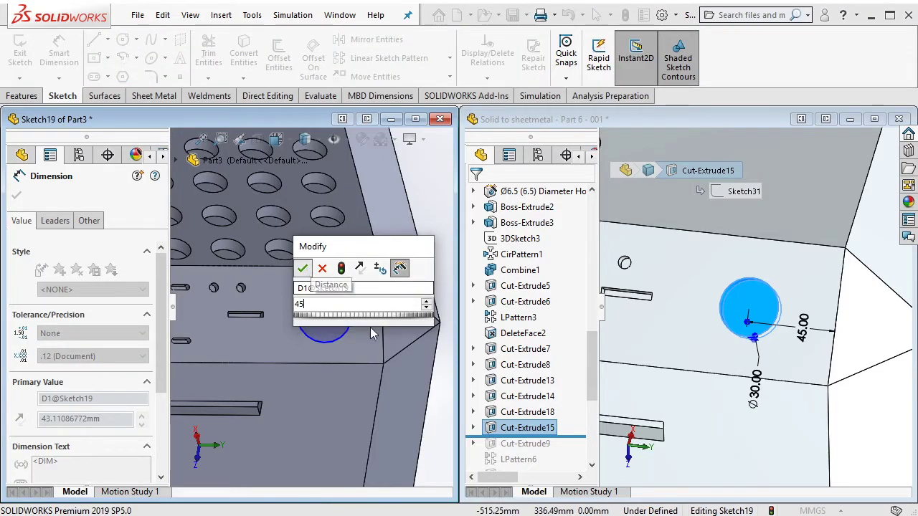
key("Return")
left_click(285, 353)
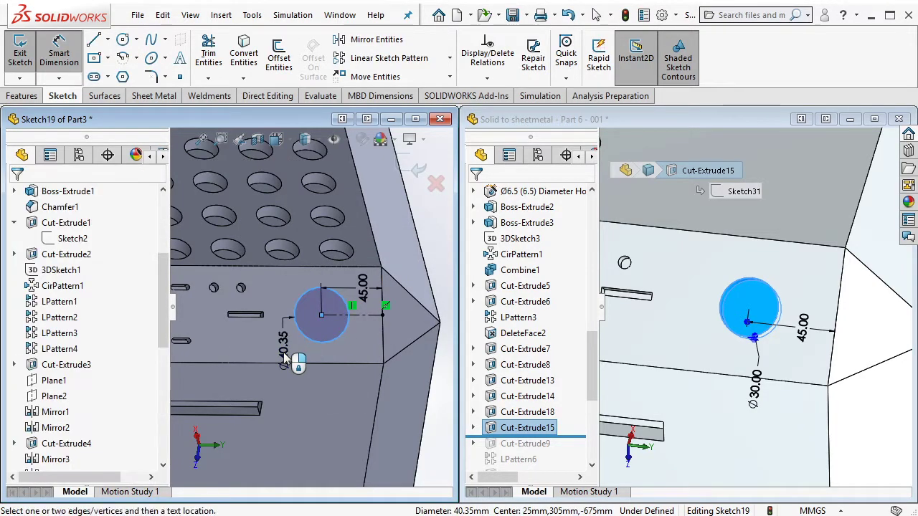
left_click(284, 354)
type("30")
key("Return")
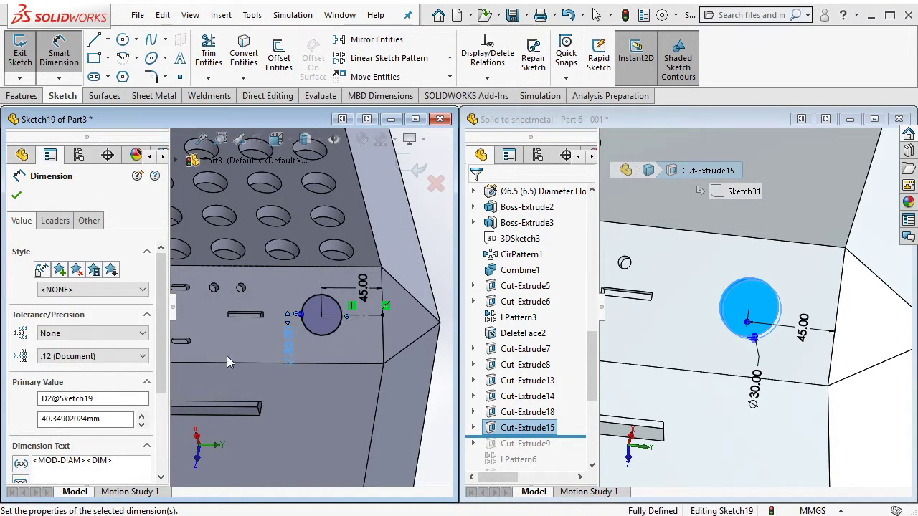
Extrude-cut the circle 10 mm blind into Part3
left_click(23, 96)
left_click(218, 62)
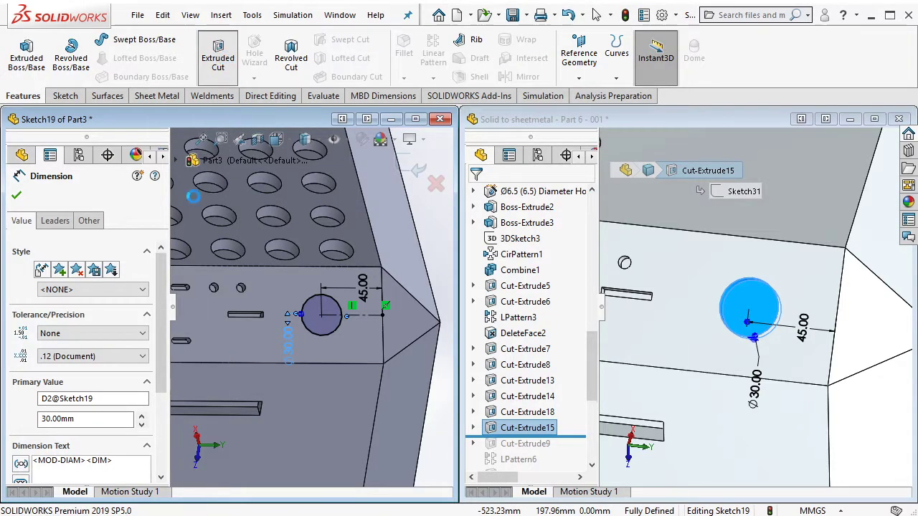
left_click(14, 196)
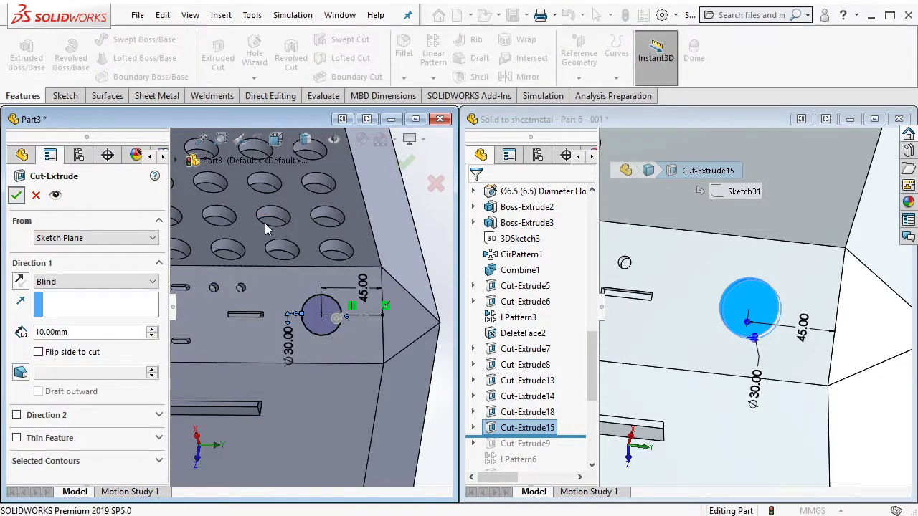
left_click(683, 119)
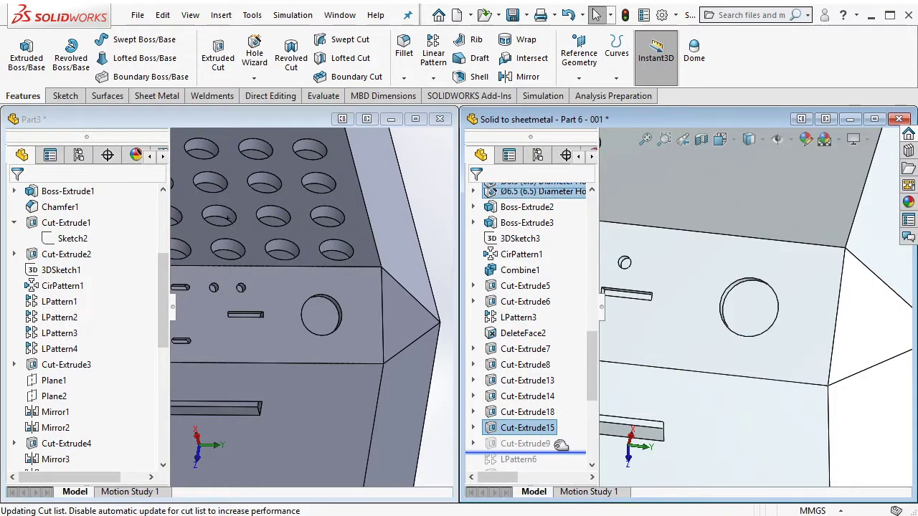
Fit and rotate the reference model, zooming in on its angled slot sketch
key("f")
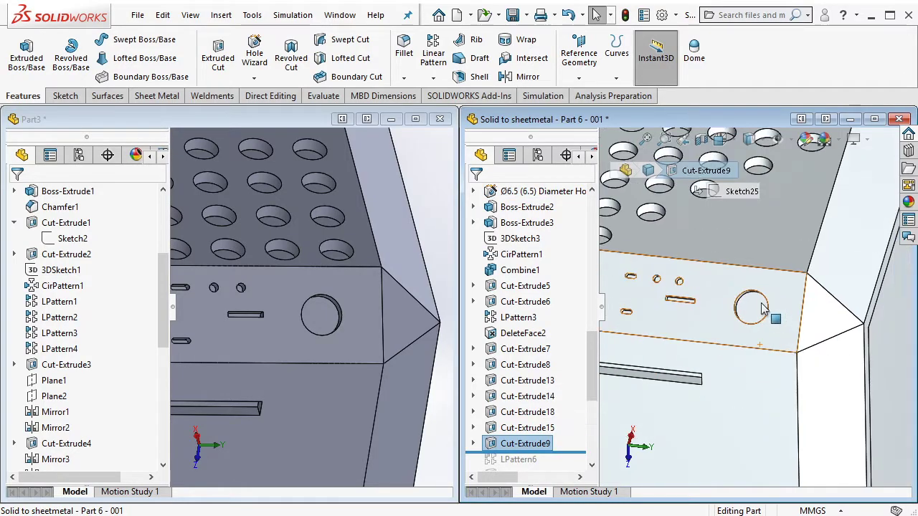
mouse_move(738, 315)
middle_mouse_down()
mouse_move(717, 163)
mouse_move(724, 322)
middle_mouse_up()
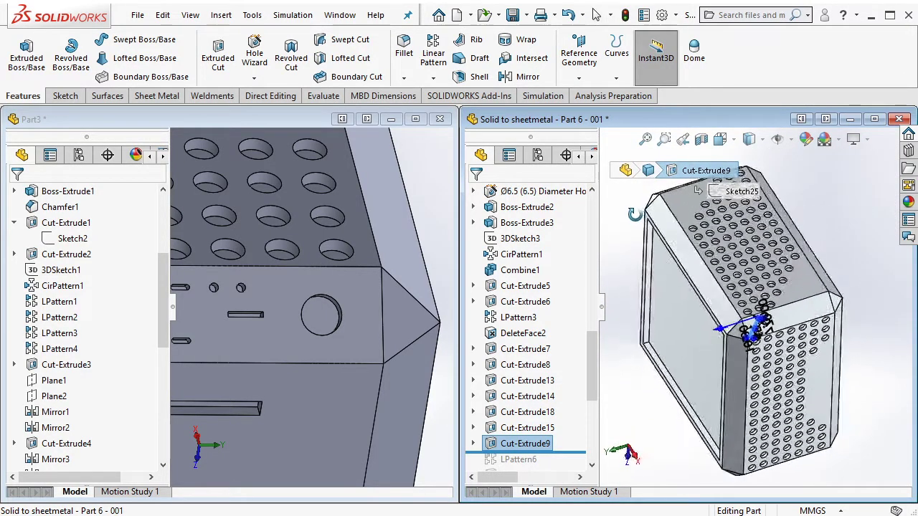
scroll(721, 326, "down", 3)
scroll(709, 321, "down", 3)
scroll(711, 320, "down", 3)
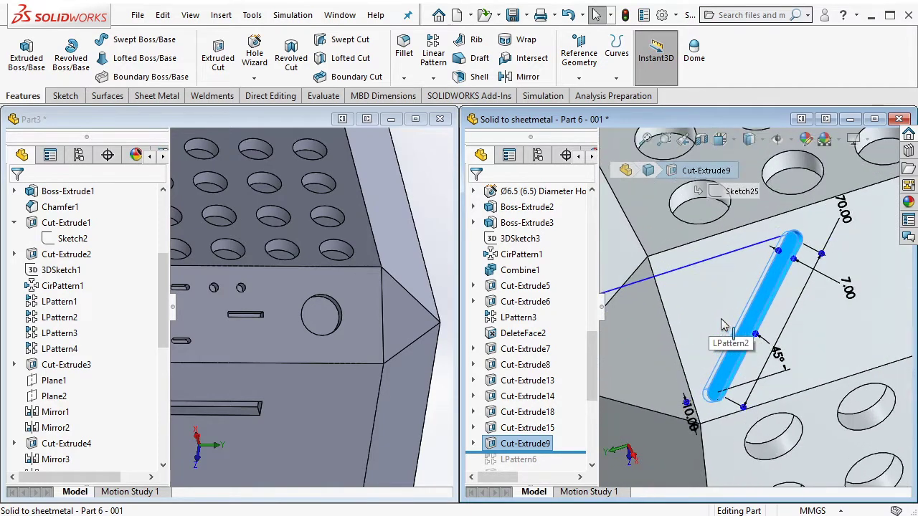
scroll(721, 322, "down", 2)
Rotate and zoom Part3 onto its chamfered corner faces
left_click(429, 234)
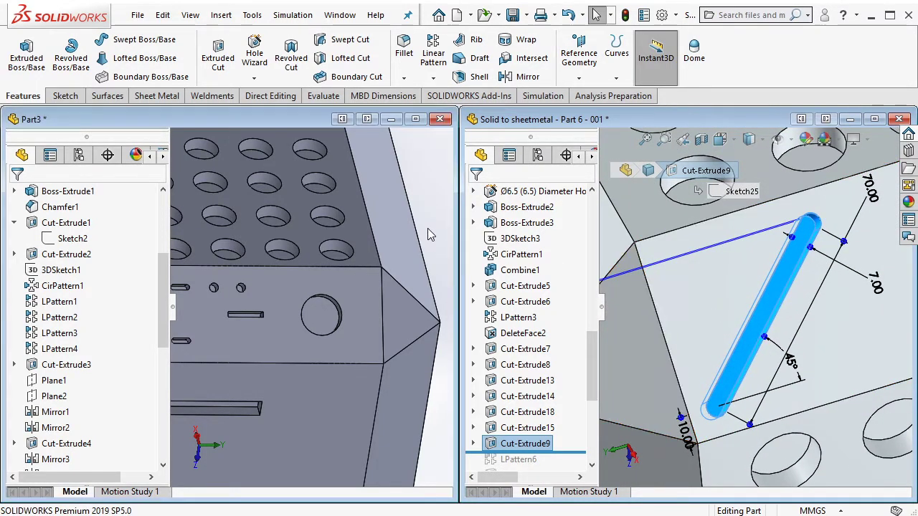
scroll(397, 226, "up", 3)
scroll(393, 225, "up", 5)
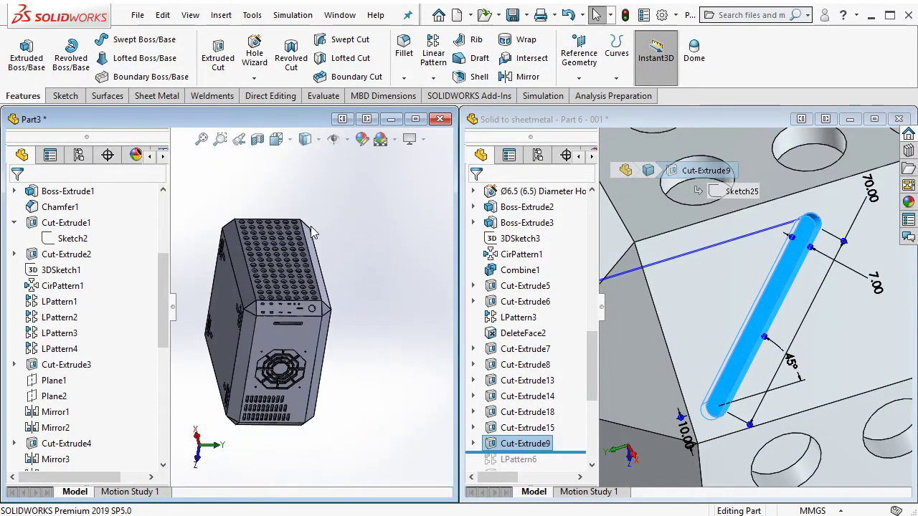
mouse_move(392, 225)
middle_mouse_down()
mouse_move(197, 198)
mouse_move(331, 313)
middle_mouse_up()
scroll(331, 314, "down", 3)
scroll(291, 299, "down", 3)
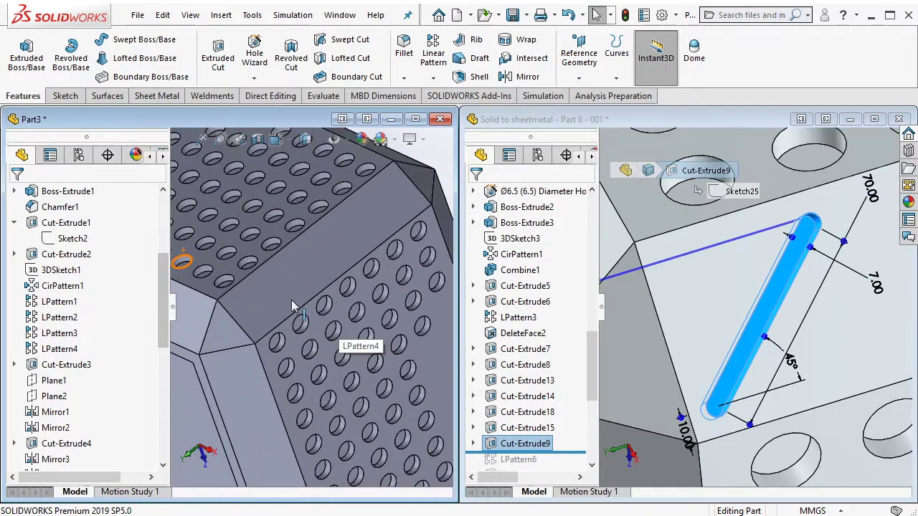
scroll(249, 290, "down", 3)
Start a sketch on Part3's chamfer face and draw a straight slot on it
left_click(248, 289)
left_click(311, 240)
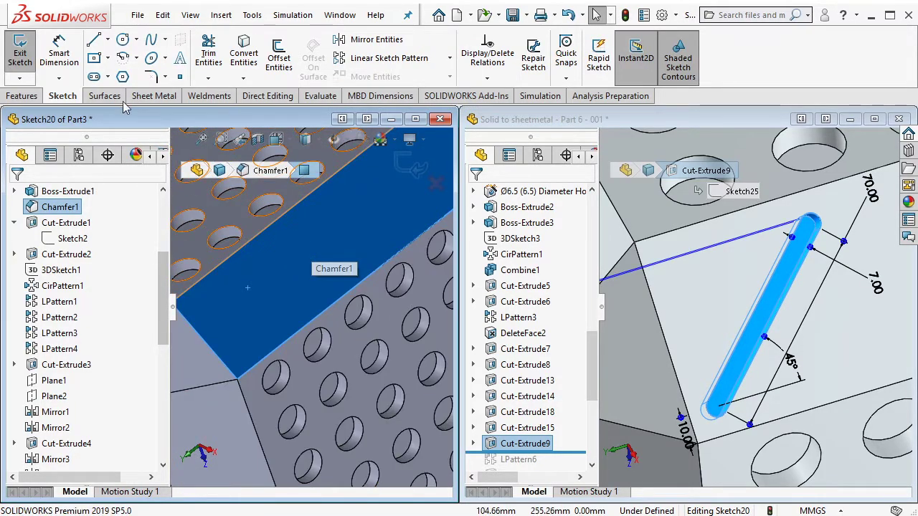
left_click(94, 79)
left_click(250, 316)
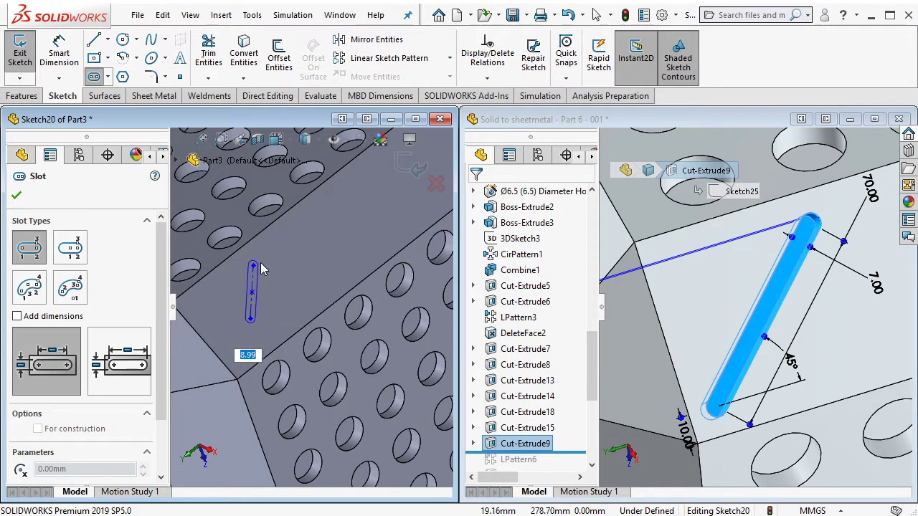
left_click(261, 268)
key("Escape")
scroll(267, 258, "down", 2)
scroll(273, 244, "down", 2)
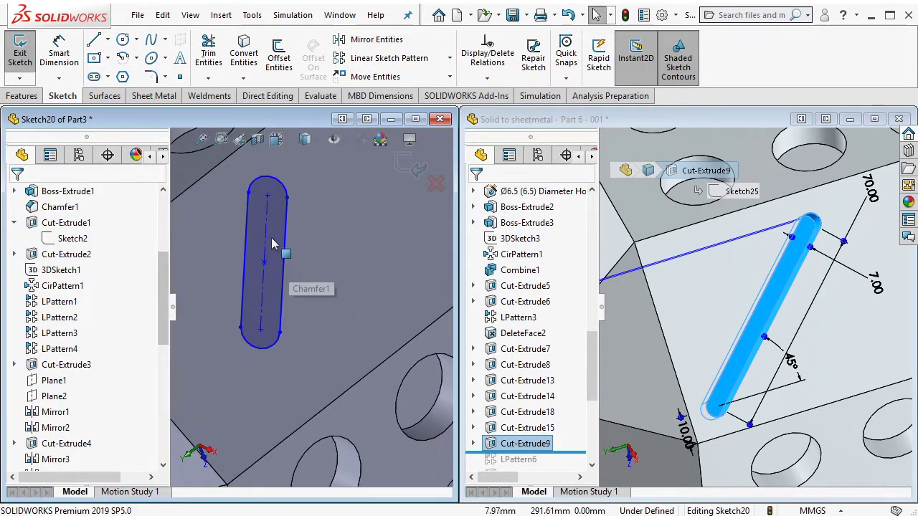
Dimension the slot length to 70 mm and delete the unwanted 49.28 dimension
left_click(59, 50)
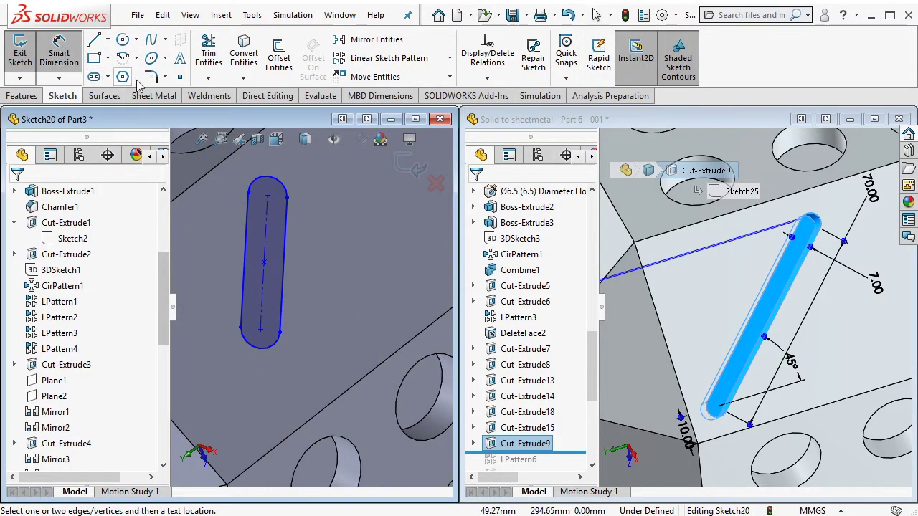
left_click(282, 318)
left_click(307, 404)
type("7")
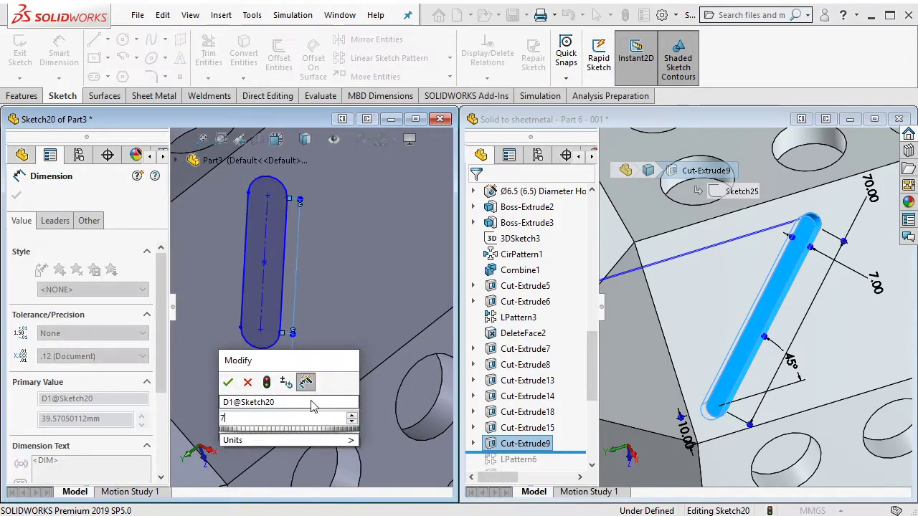
type("0")
key("Return")
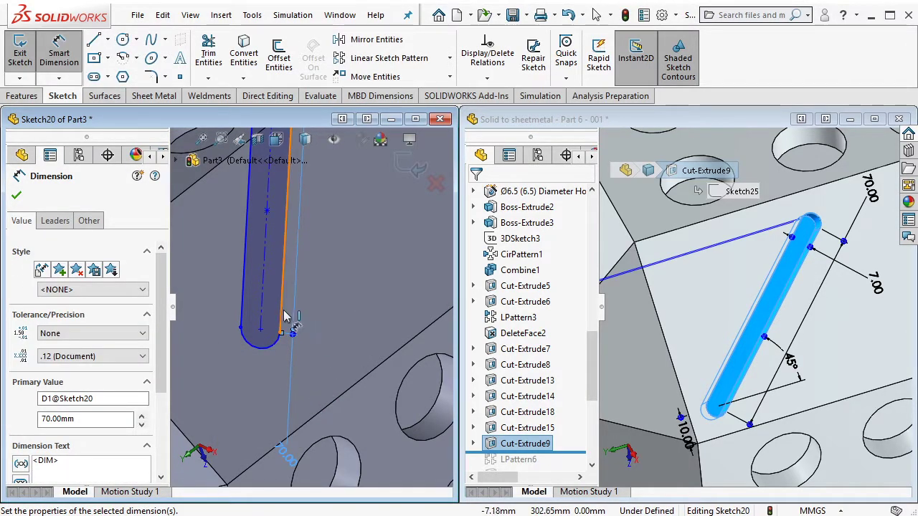
left_click(262, 317)
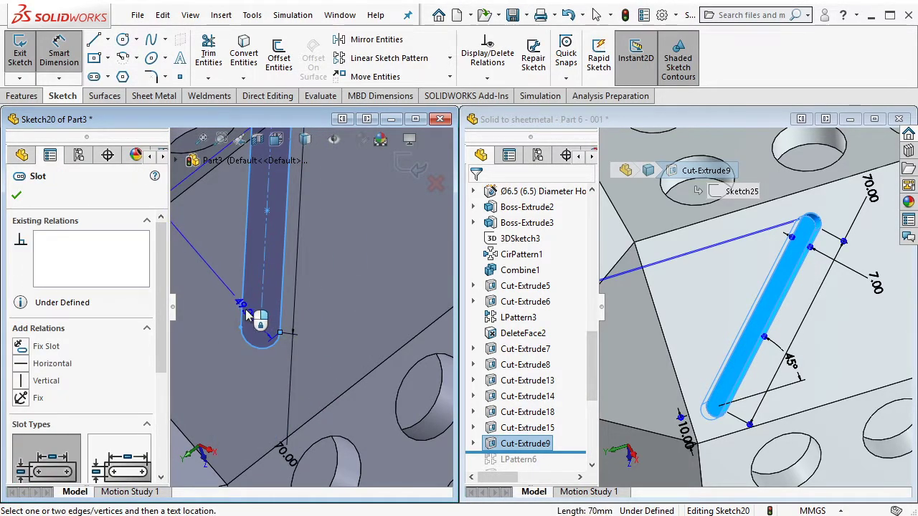
left_click(305, 339)
key("Escape")
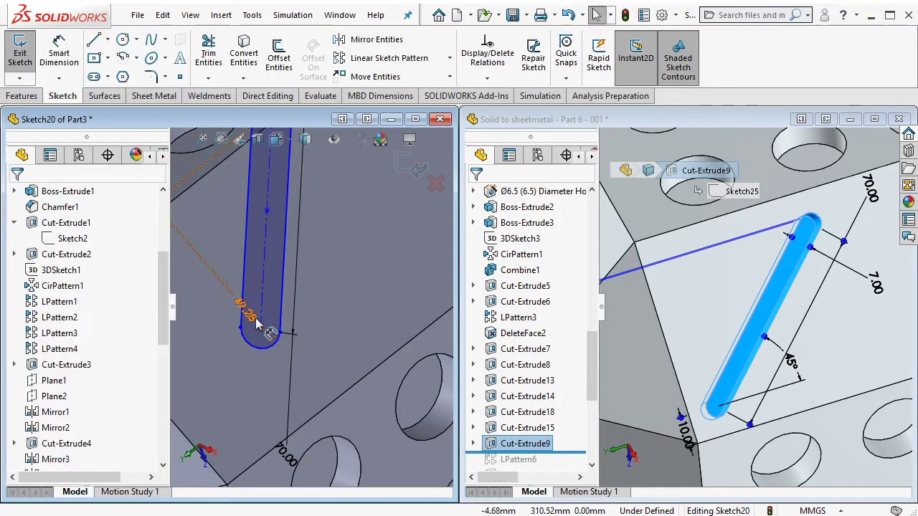
right_click(257, 323)
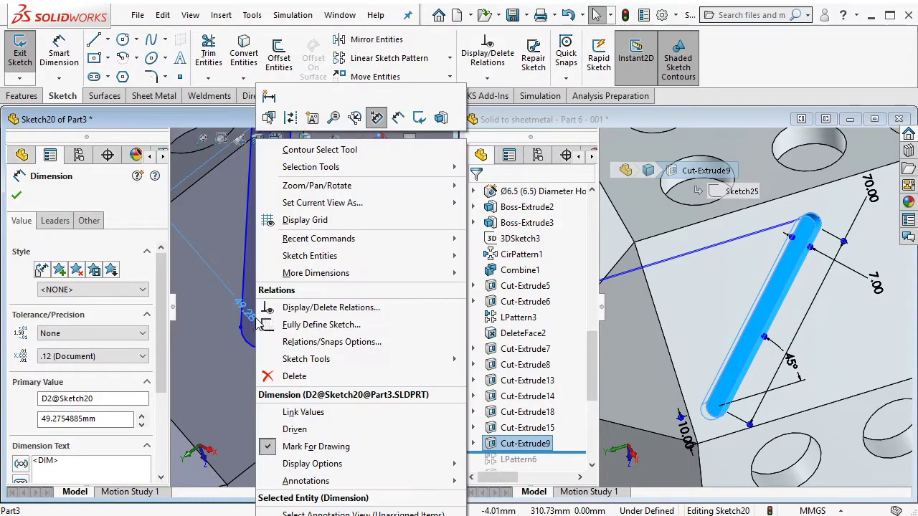
left_click(291, 375)
Dimension the slot width to 7 mm and its angle to 45° from the edge
left_click(59, 50)
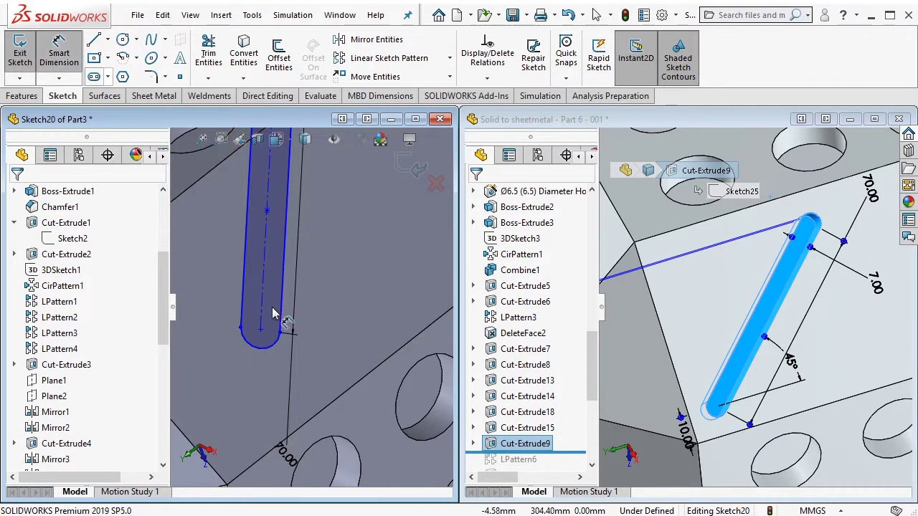
left_click(279, 316)
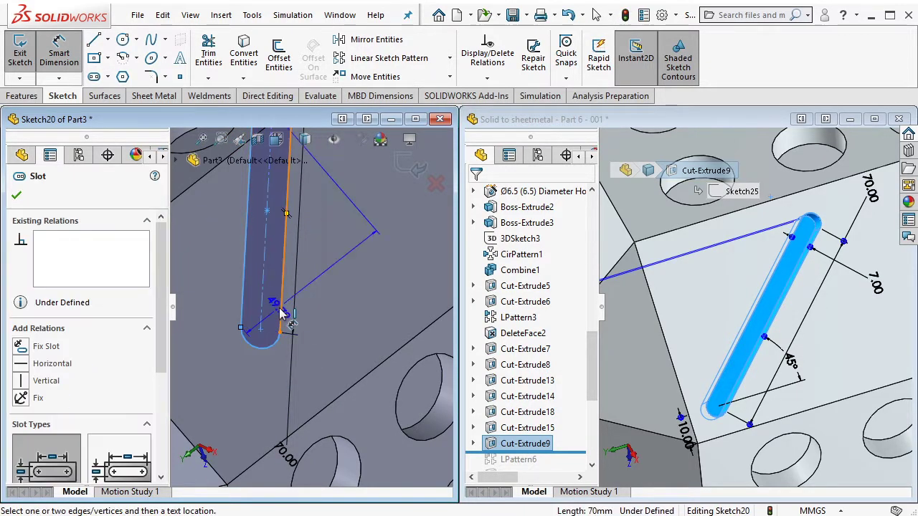
left_click(353, 360)
type("7")
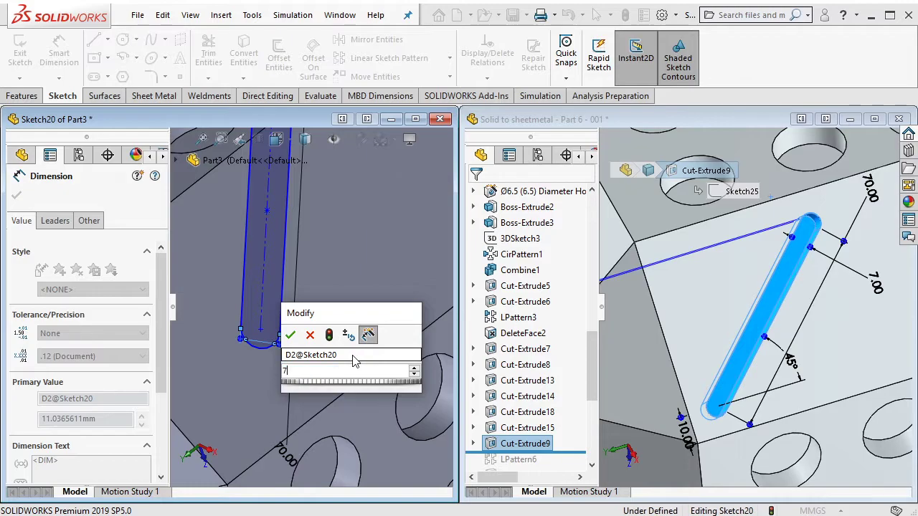
key("Return")
key("Escape")
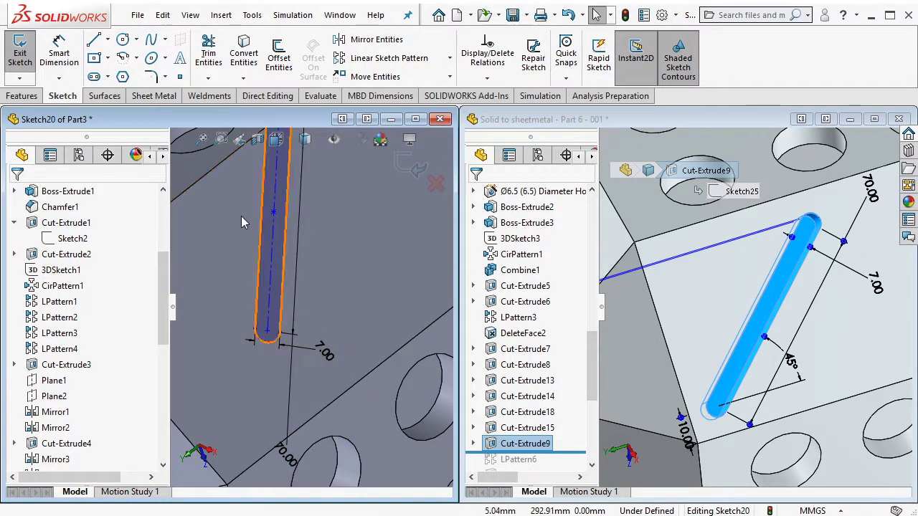
key("Return")
left_click(272, 281)
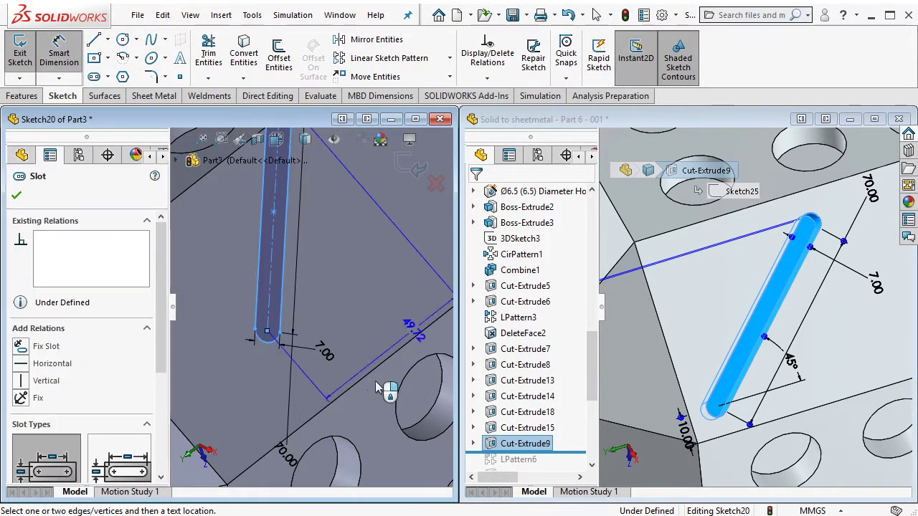
left_click(370, 372)
left_click(385, 322)
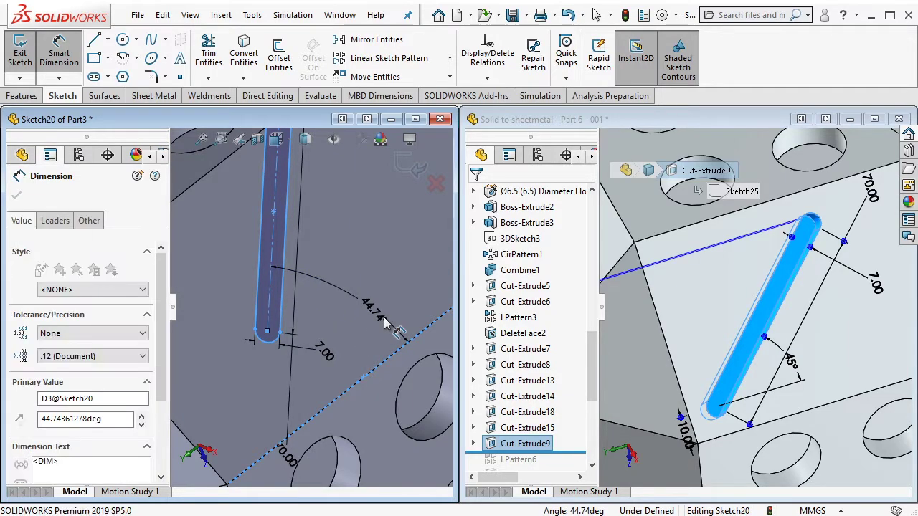
type("45")
key("Return")
key("Escape")
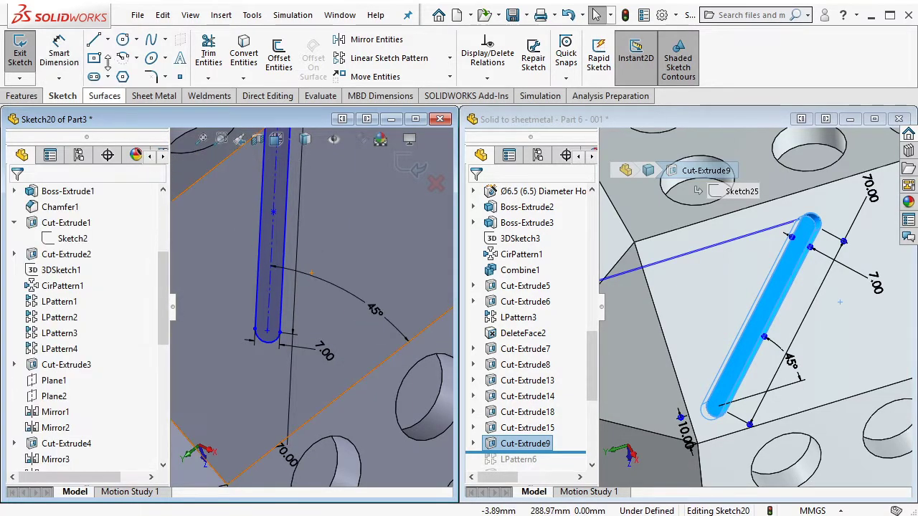
Draw a rectangle at the slot end and dimension its edge to 10 mm
left_click(105, 58)
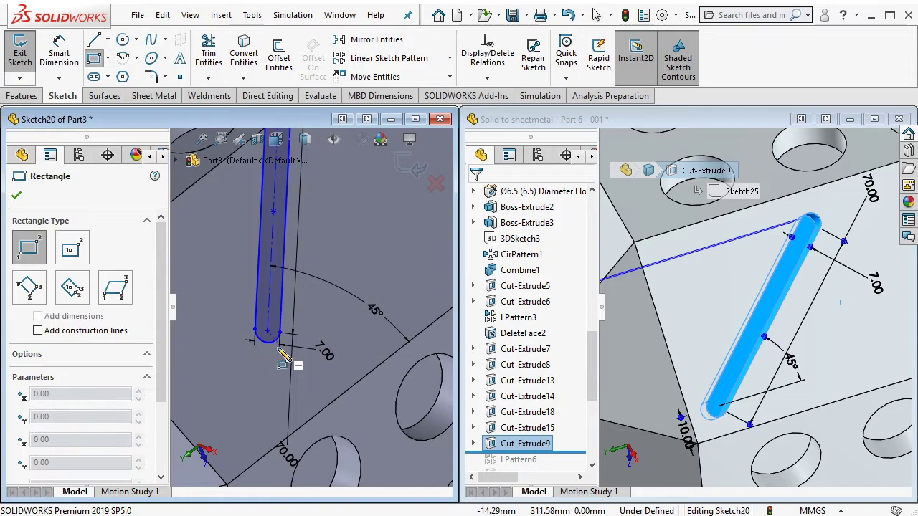
key("Left")
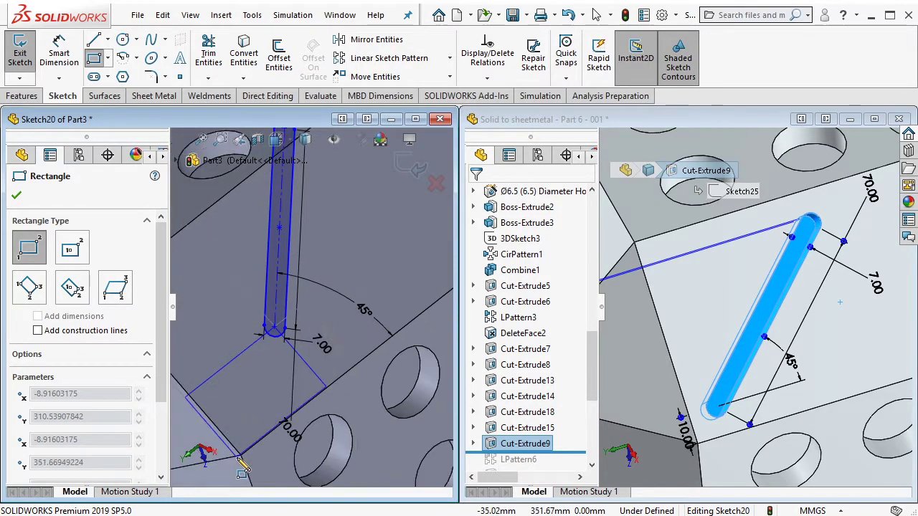
left_click(242, 456)
key("Escape")
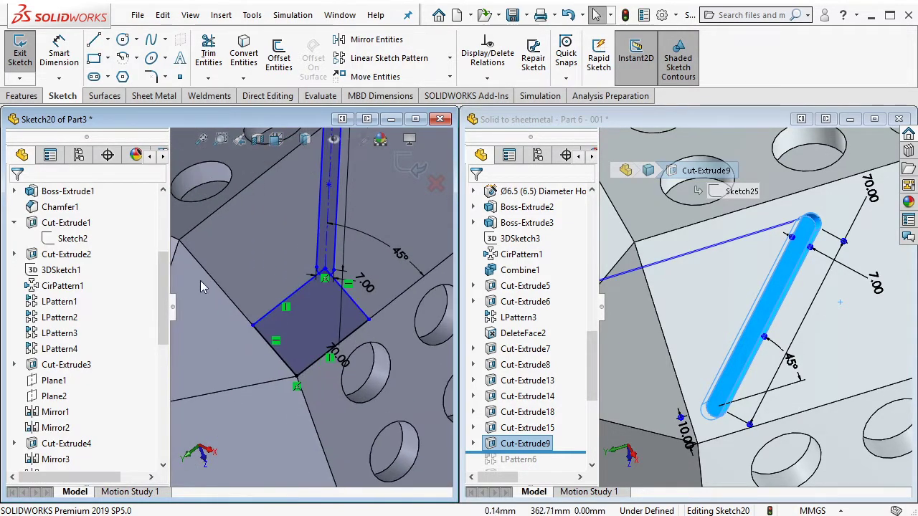
left_click(64, 51)
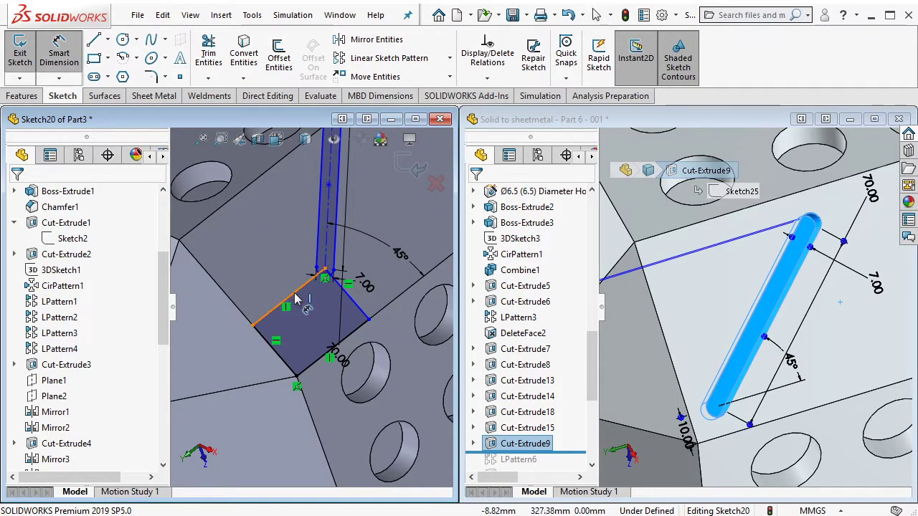
left_click(294, 300)
left_click(278, 283)
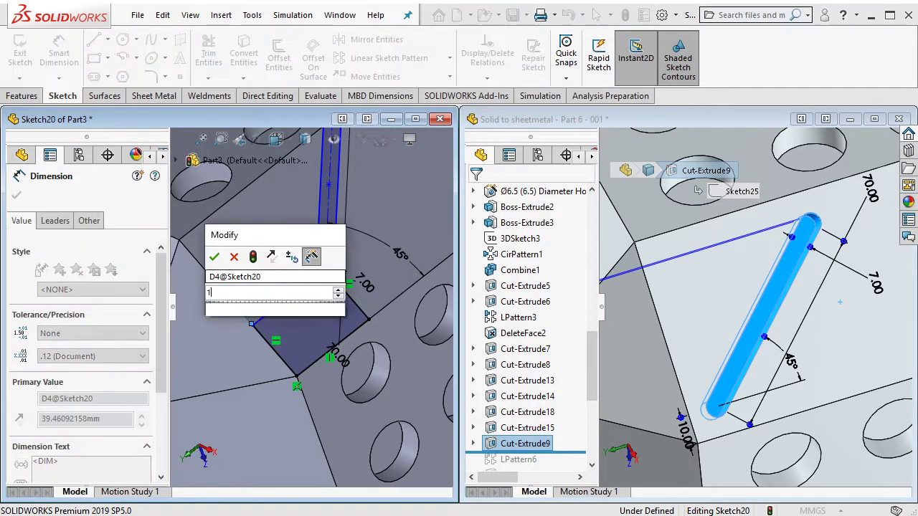
type("10")
key("Return")
key("Escape")
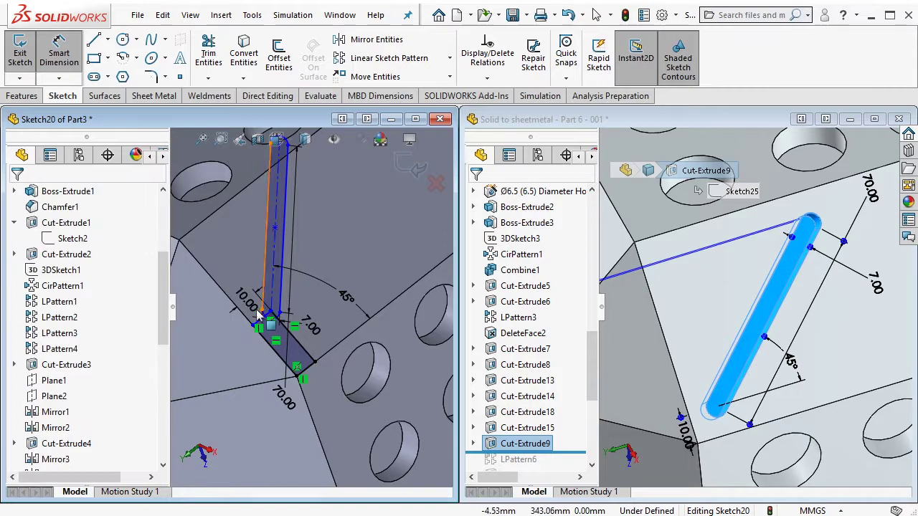
Make a short and a long rectangle edge Equal, turning it into a 10 mm square
scroll(256, 309, "down", 3)
left_click_drag(213, 256, 409, 445)
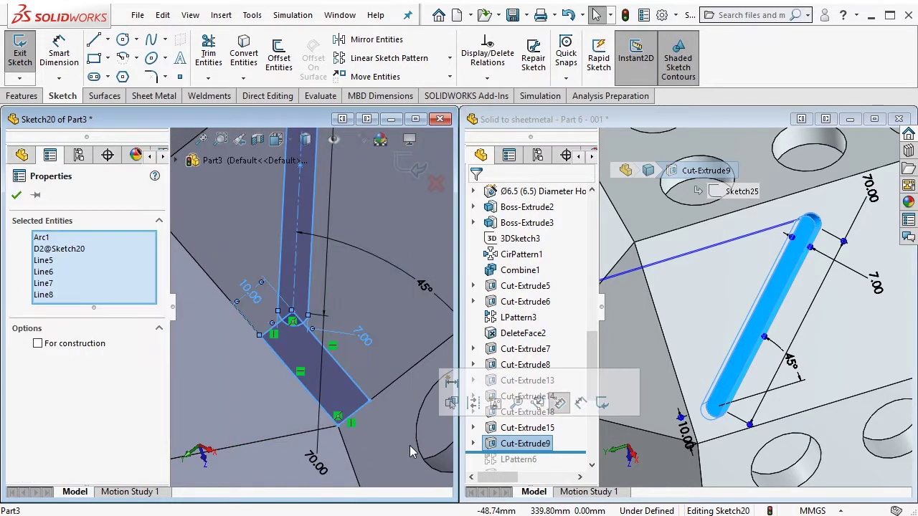
key("Escape")
scroll(292, 346, "down", 2)
scroll(242, 315, "down", 2)
left_click(240, 309)
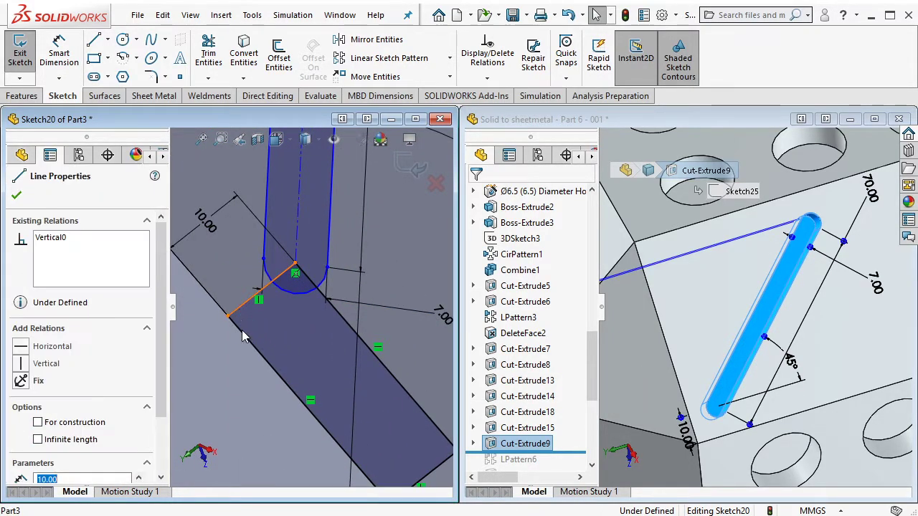
left_click(261, 356, "ctrl")
left_click(392, 267)
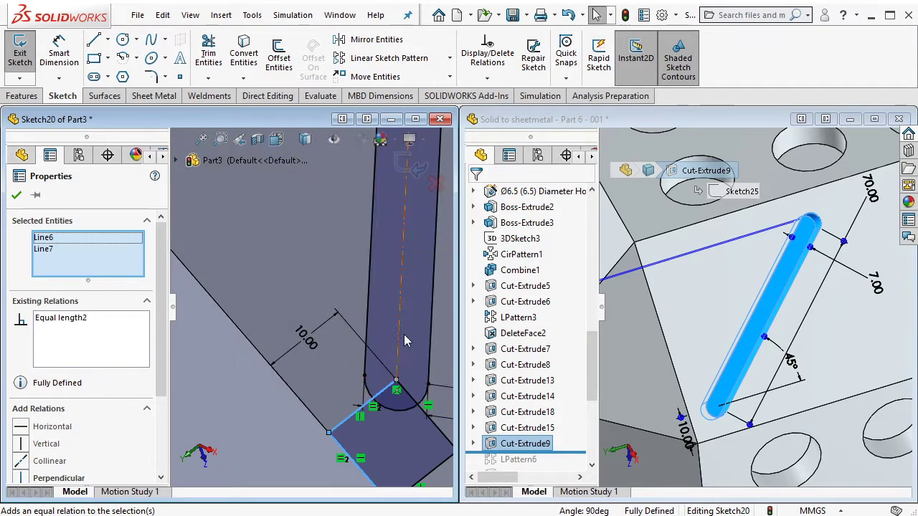
left_click(396, 405)
Set the four square edges to construction geometry
left_click(302, 333)
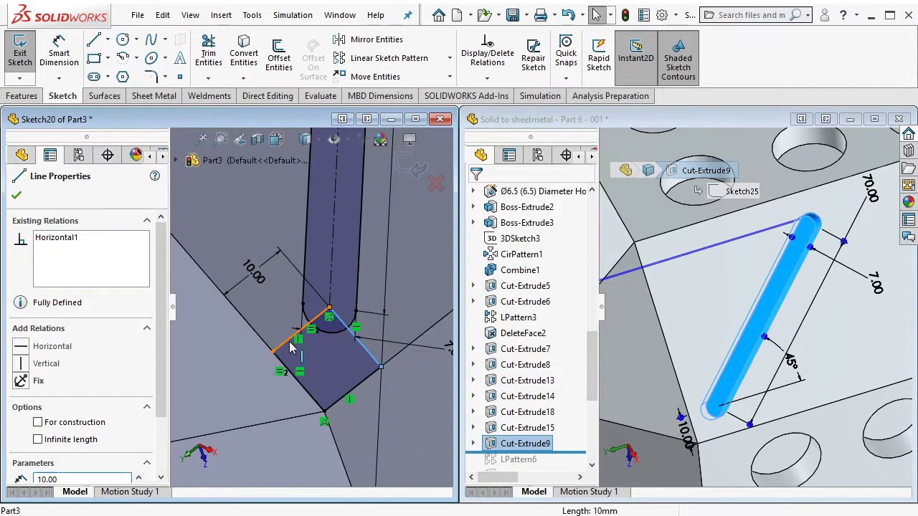
left_click(355, 341, "ctrl")
left_click(310, 398, "ctrl")
left_click(363, 380, "ctrl")
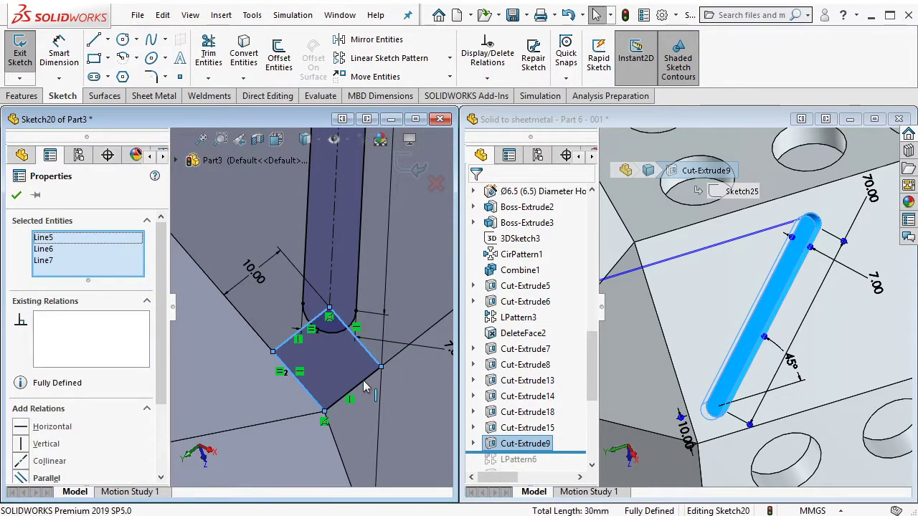
scroll(161, 416, "down", 1)
scroll(160, 430, "down", 2)
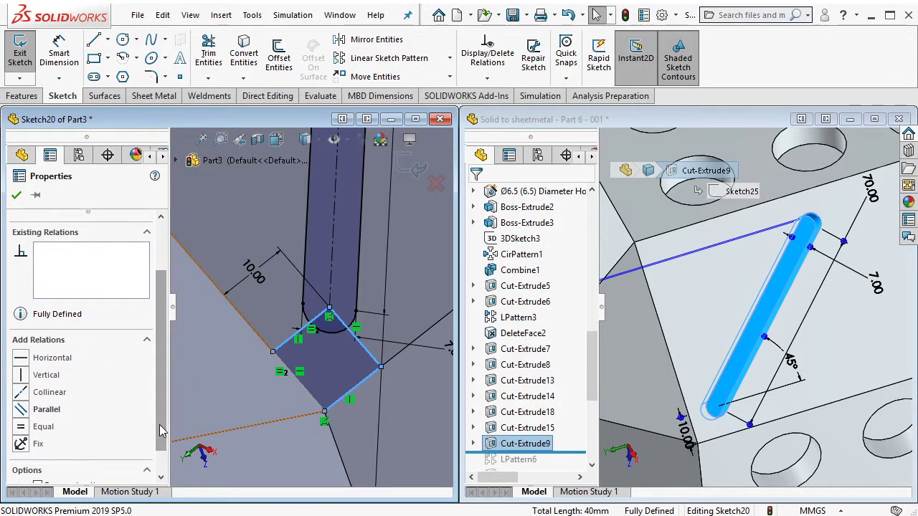
scroll(164, 457, "down", 1)
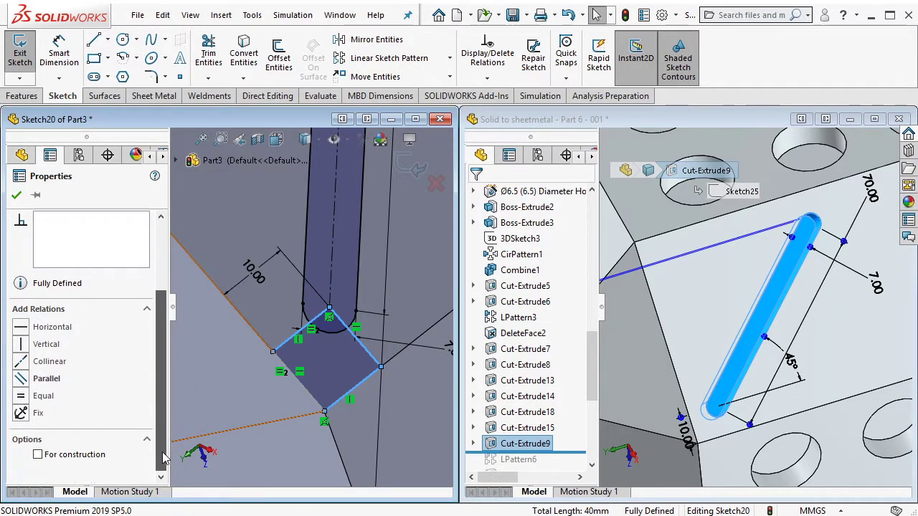
left_click(75, 454)
scroll(358, 208, "up", 3)
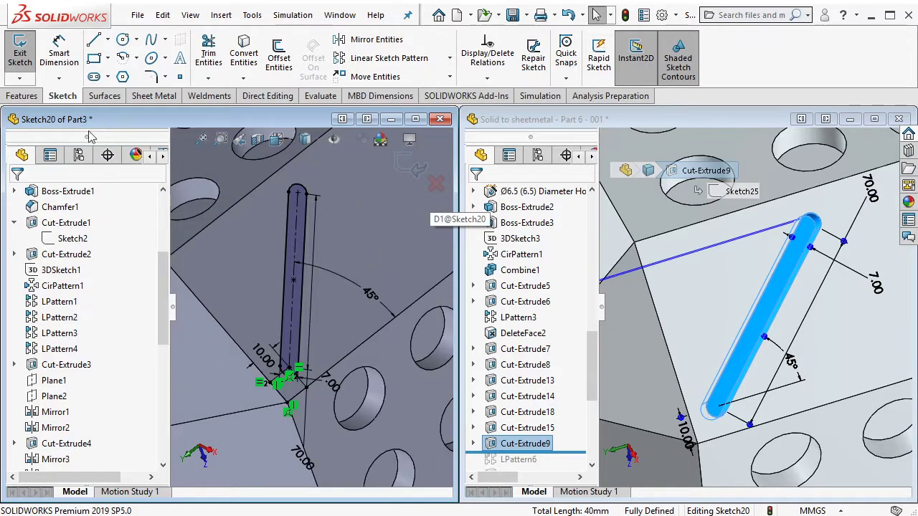
left_click(29, 96)
Extrude-cut the angled slot 10 mm blind into Part3's chamfer face
left_click(228, 58)
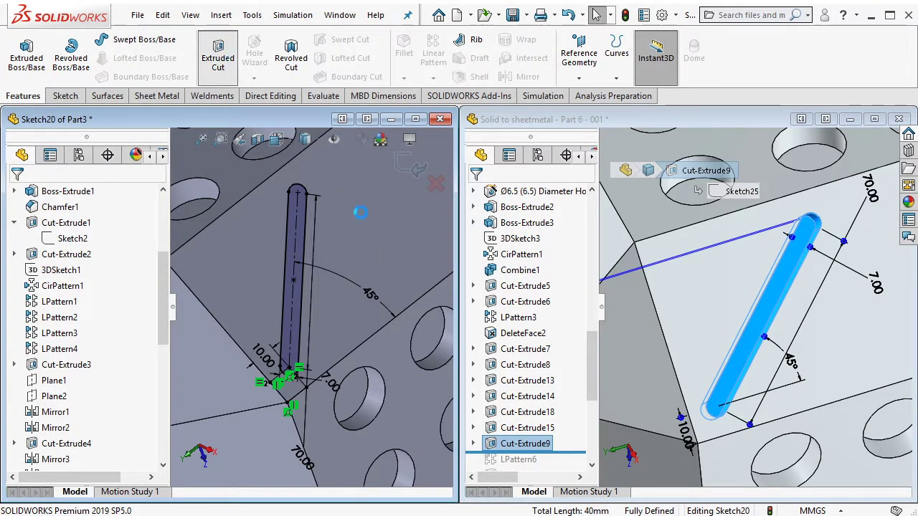
left_click(17, 196)
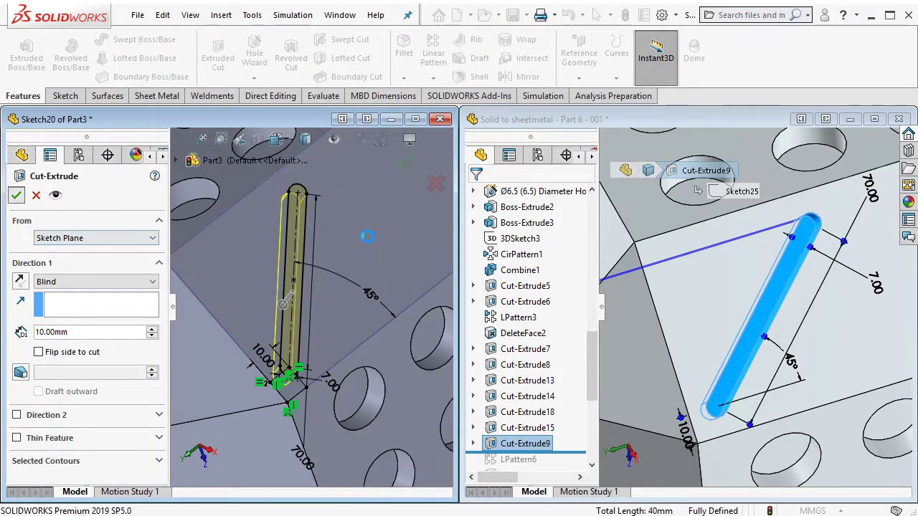
scroll(367, 215, "up", 2)
middle_click_drag(367, 215, 424, 242)
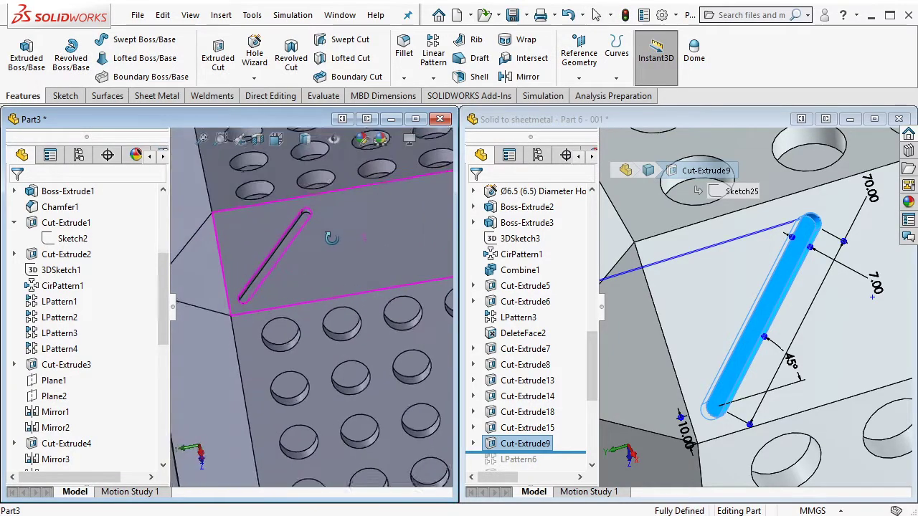
Roll the reference part forward past LPattern6 and inspect its 20 mm slot pattern
left_click(588, 385)
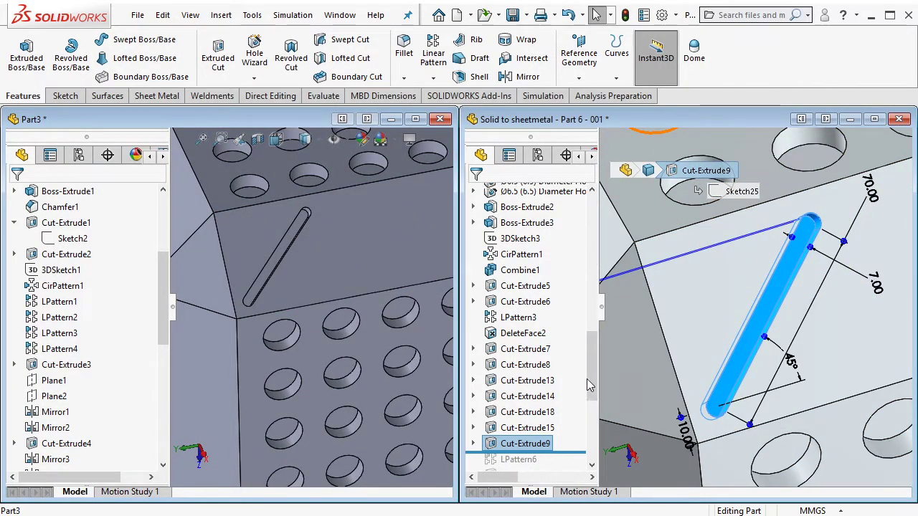
left_click_drag(591, 379, 592, 410)
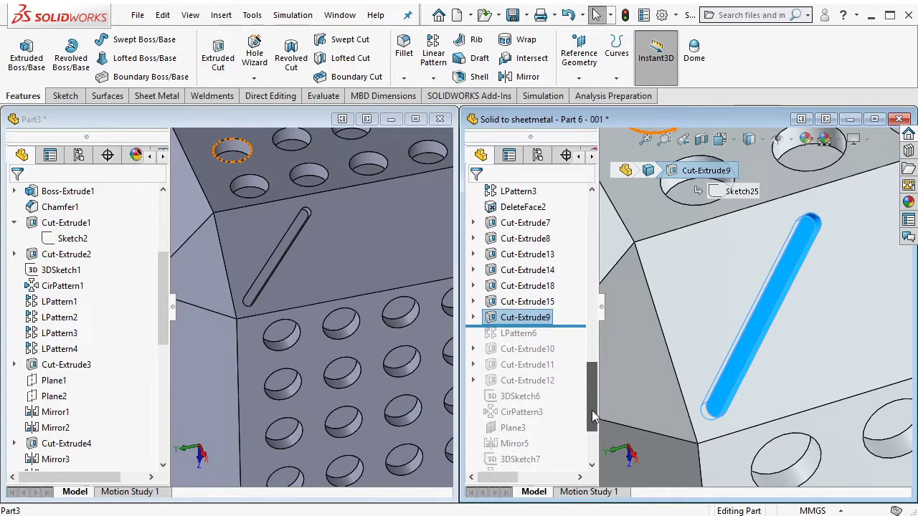
left_click_drag(559, 327, 561, 336)
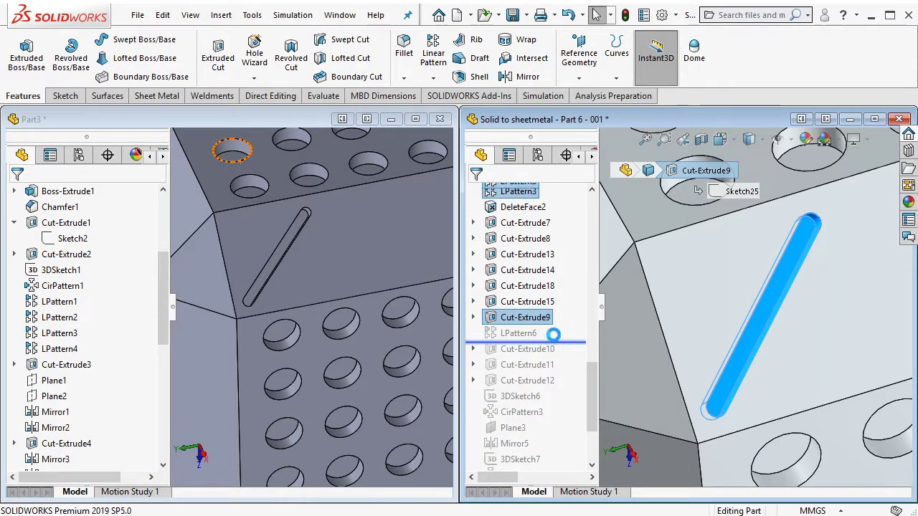
left_click(535, 333)
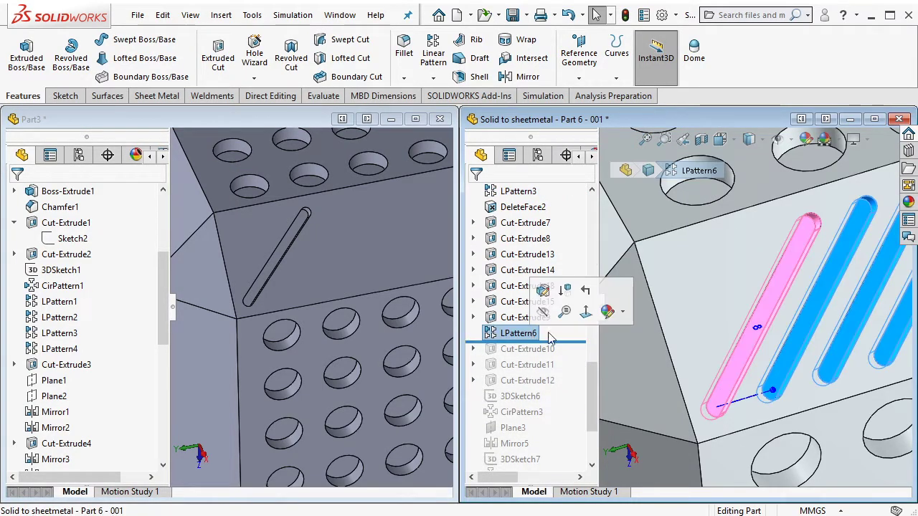
scroll(767, 351, "down", 3)
scroll(766, 340, "up", 2)
scroll(775, 337, "up", 2)
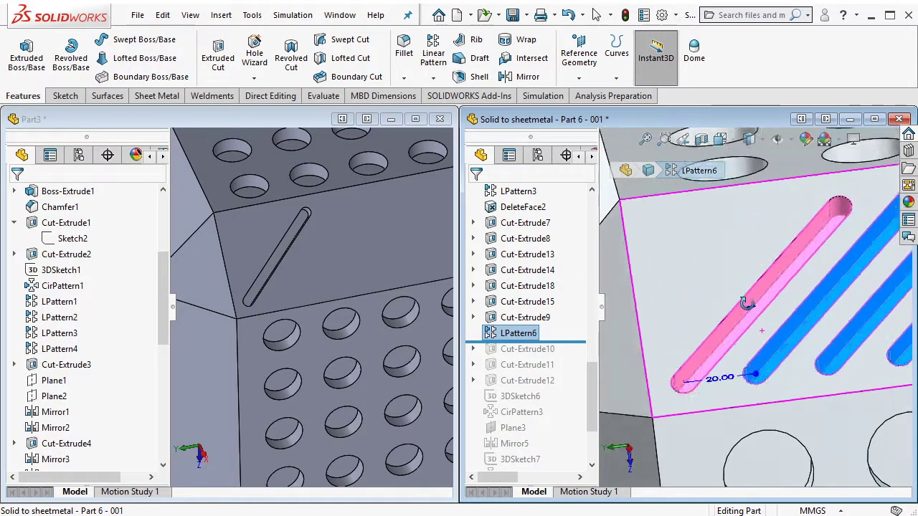
scroll(796, 330, "up", 3)
scroll(821, 319, "up", 2)
scroll(818, 314, "down", 2)
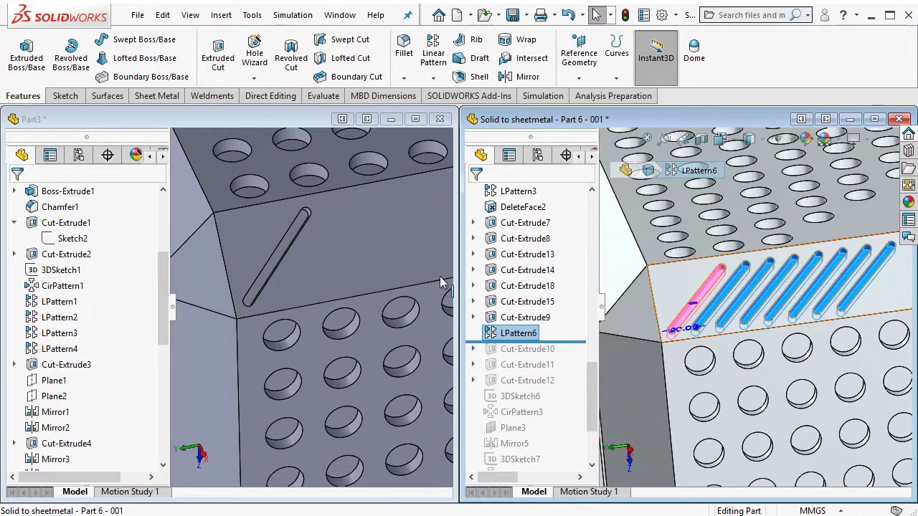
left_click(267, 125)
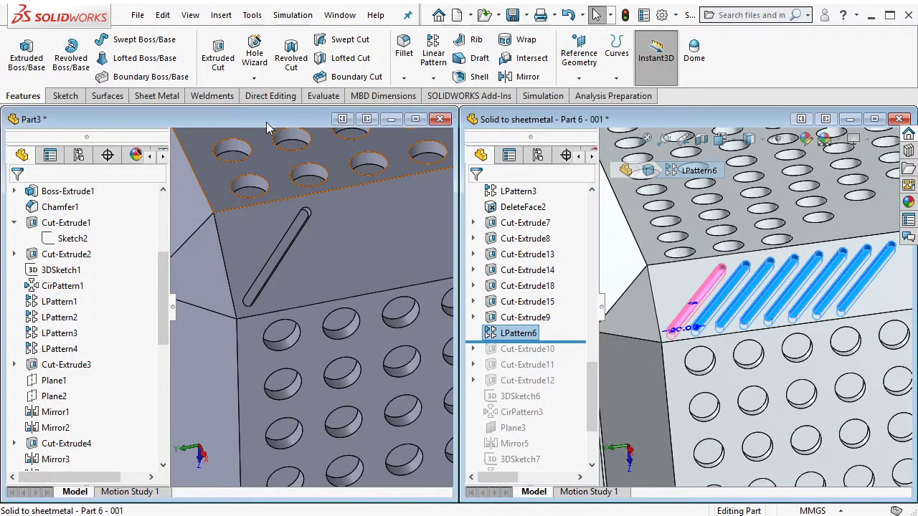
Linear-pattern Cut-Extrude14 along the top edge: 8 instances at 20 mm spacing
left_click(434, 50)
left_click(326, 305)
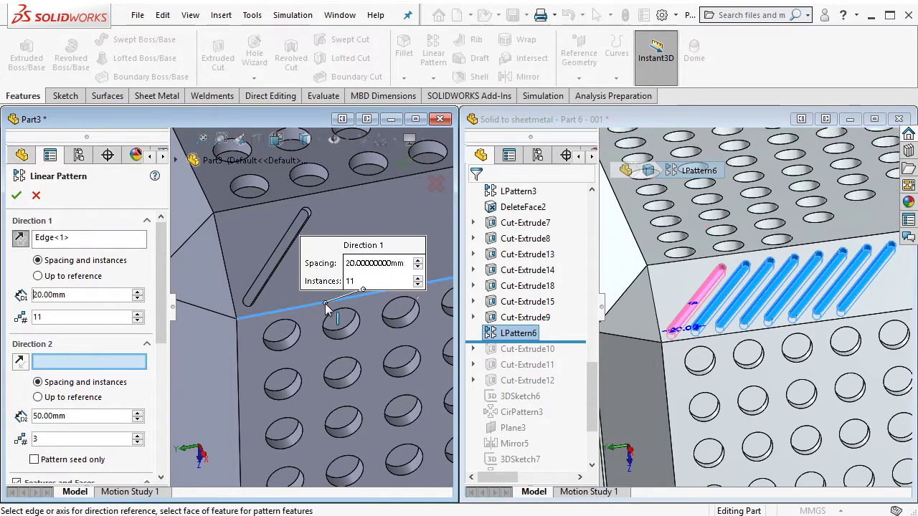
left_click_drag(167, 307, 161, 358)
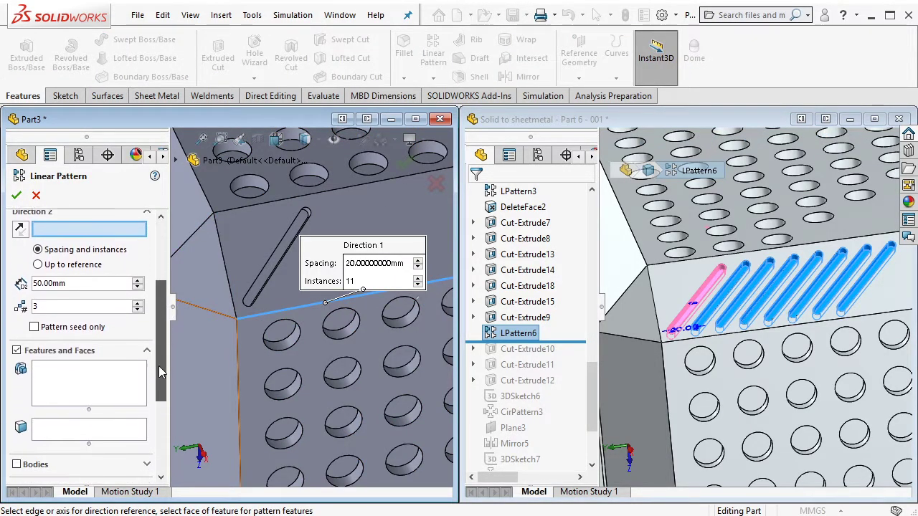
left_click(256, 296)
scroll(399, 324, "up", 2)
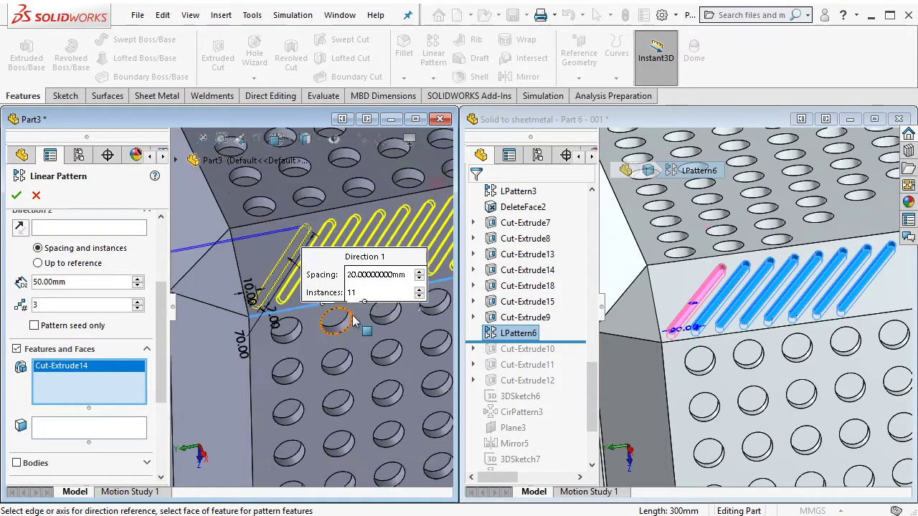
scroll(399, 324, "up", 2)
middle_click_drag(279, 262, 202, 286)
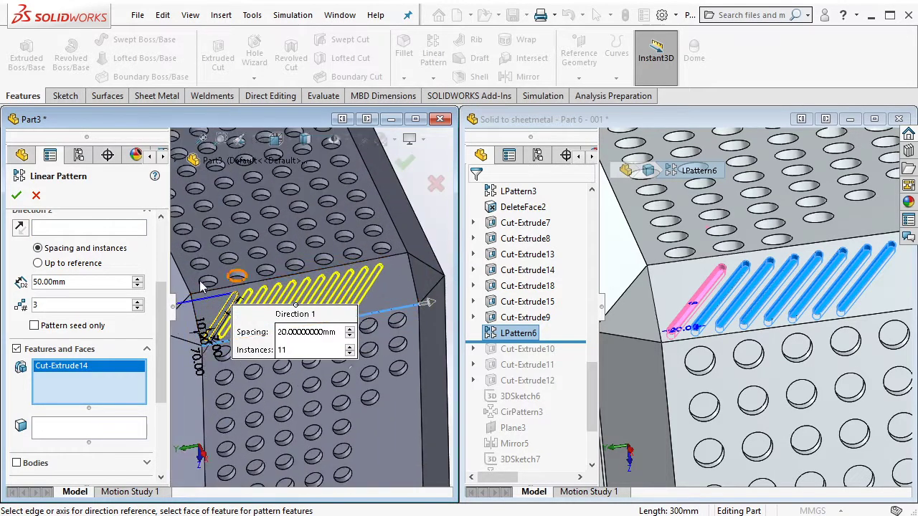
scroll(156, 310, "up", 3)
scroll(151, 319, "up", 2)
type("8")
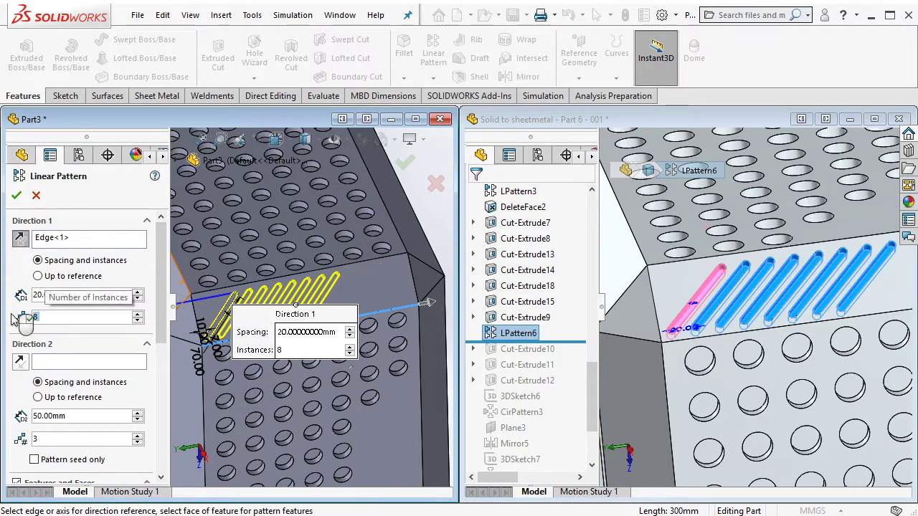
key("Return")
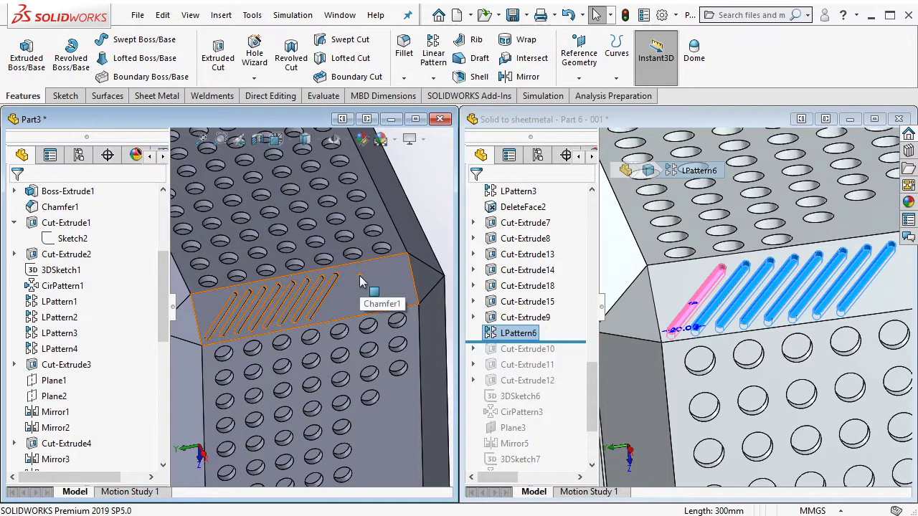
Orbit the reference part and roll it forward below Cut-Extrude11 to inspect that slot cut
scroll(698, 315, "down", 5)
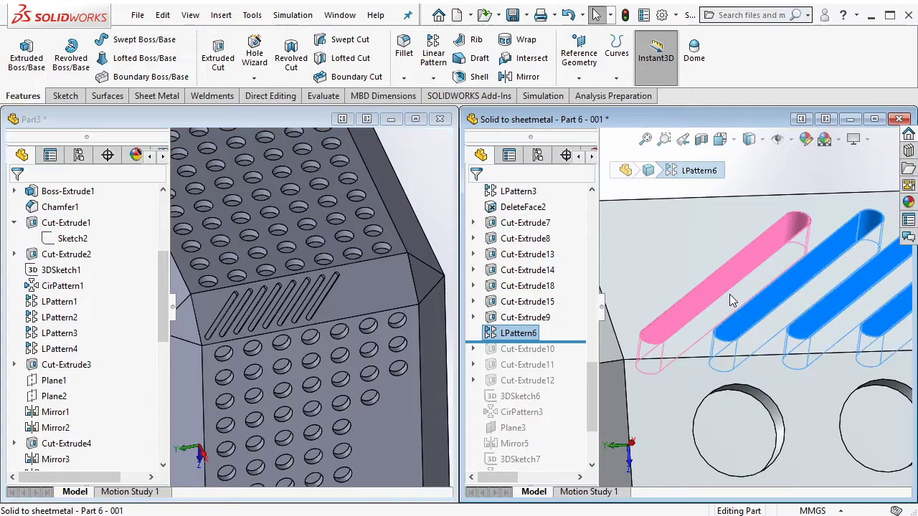
mouse_move(729, 295)
middle_mouse_down()
mouse_move(688, 315)
mouse_move(794, 364)
mouse_move(663, 331)
middle_mouse_up()
left_click(526, 334)
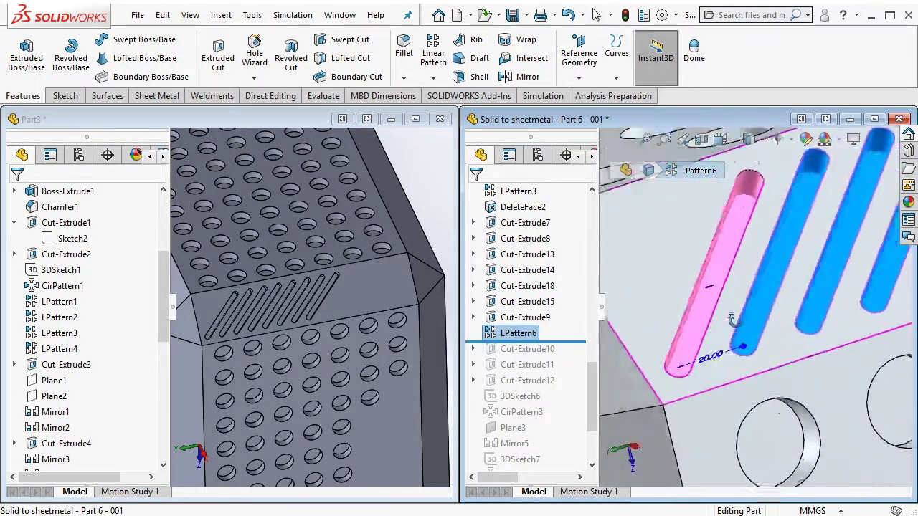
scroll(663, 331, "up", 5)
left_click(563, 343)
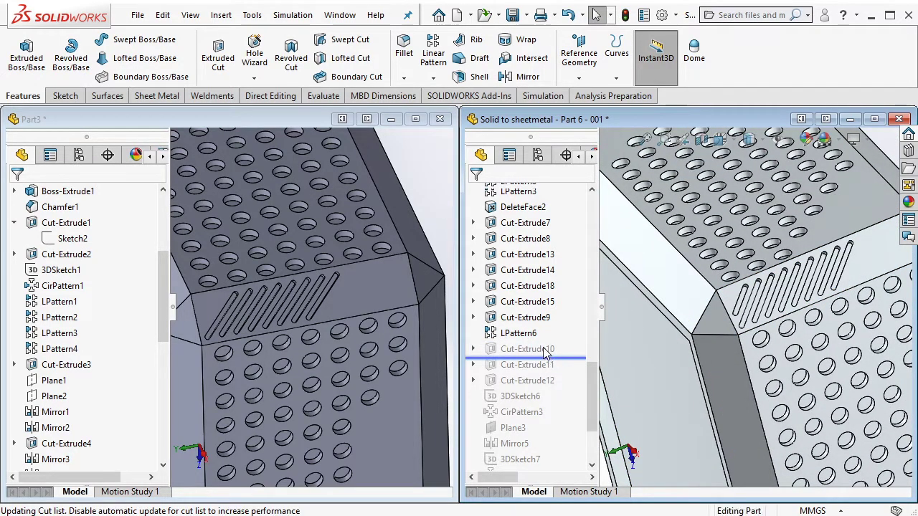
left_click_drag(570, 365, 563, 367)
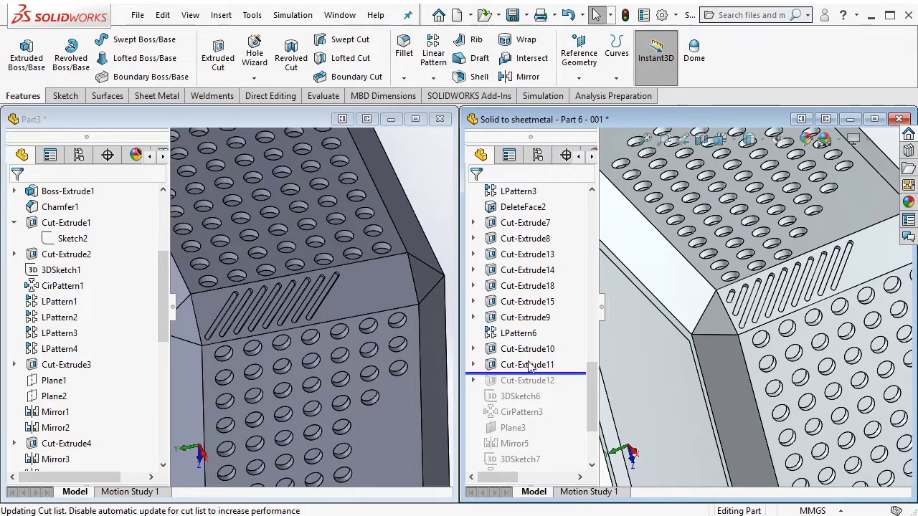
left_click(529, 365)
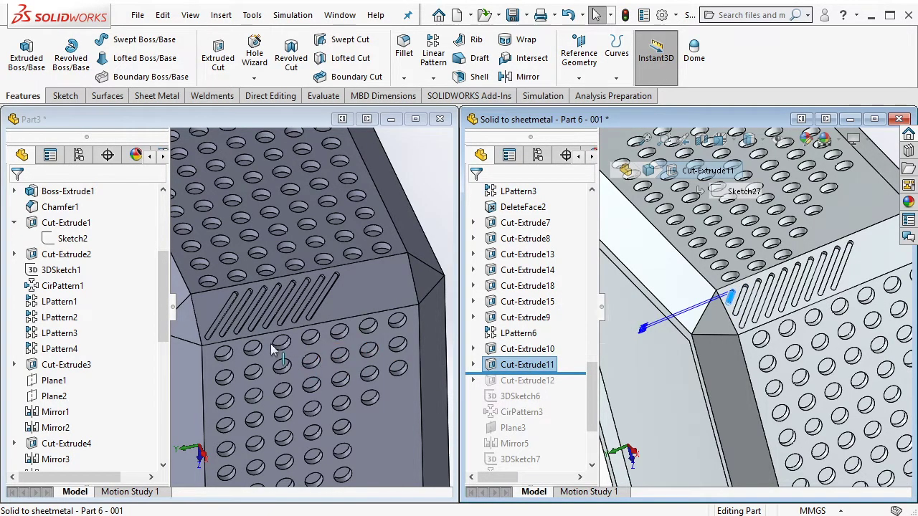
scroll(276, 322, "down", 3)
scroll(286, 268, "down", 2)
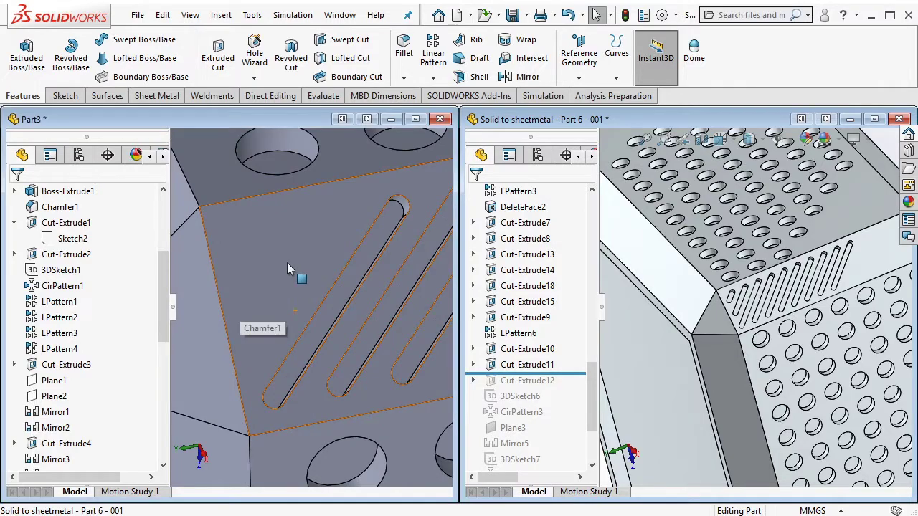
left_click(333, 241)
Start a sketch on the chamfer face and draw a construction rectangle at the slot area
left_click(343, 225)
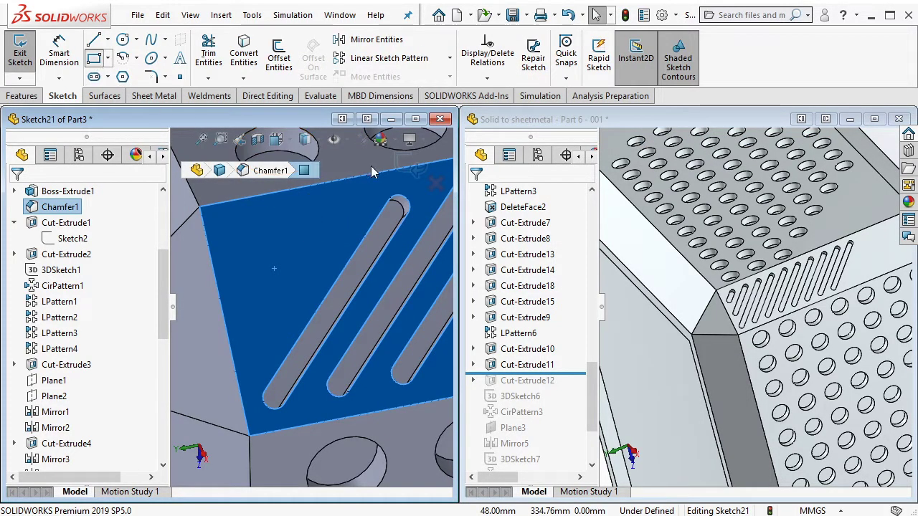
key("r")
left_click(398, 207)
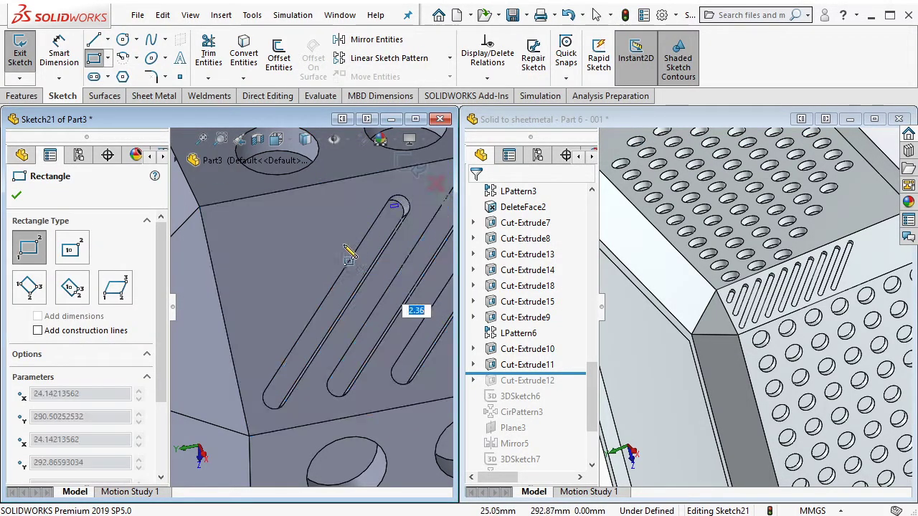
left_click(275, 399)
key("Escape")
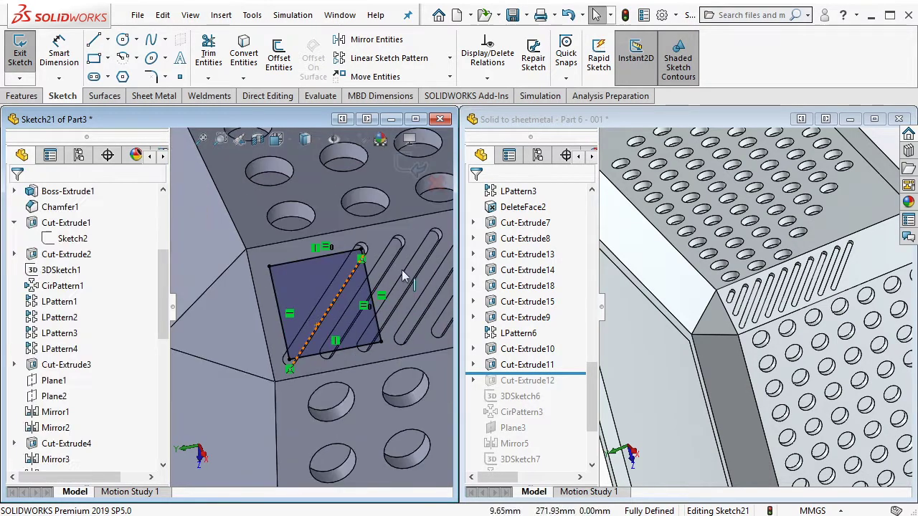
scroll(237, 240, "up", 3)
left_click_drag(237, 240, 392, 374)
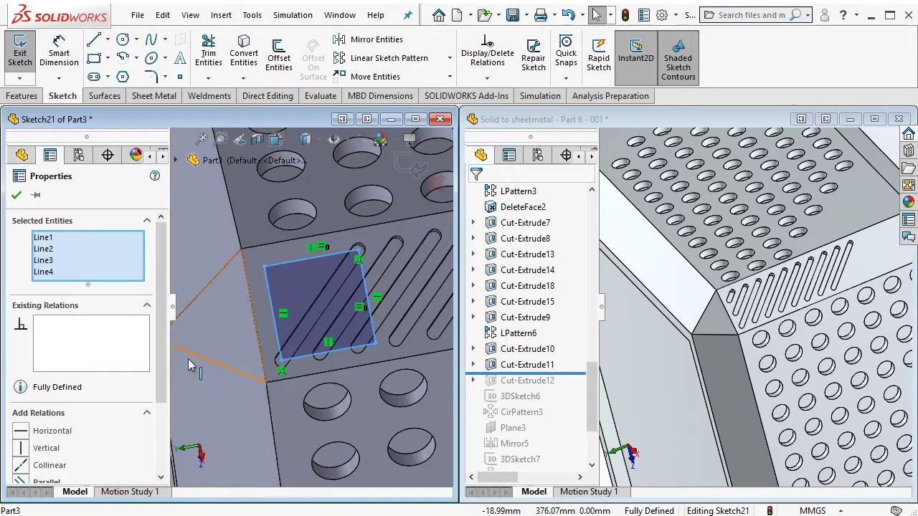
left_click(79, 458)
key("Escape")
scroll(318, 309, "down", 2)
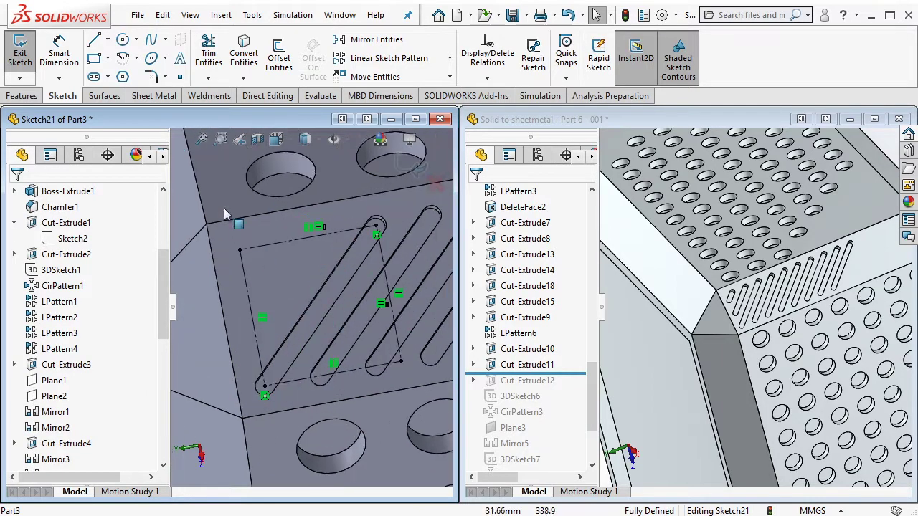
Draw a straight slot in the rectangle and make the slots parallel to the chamfer edge
left_click(94, 77)
scroll(341, 247, "down", 2)
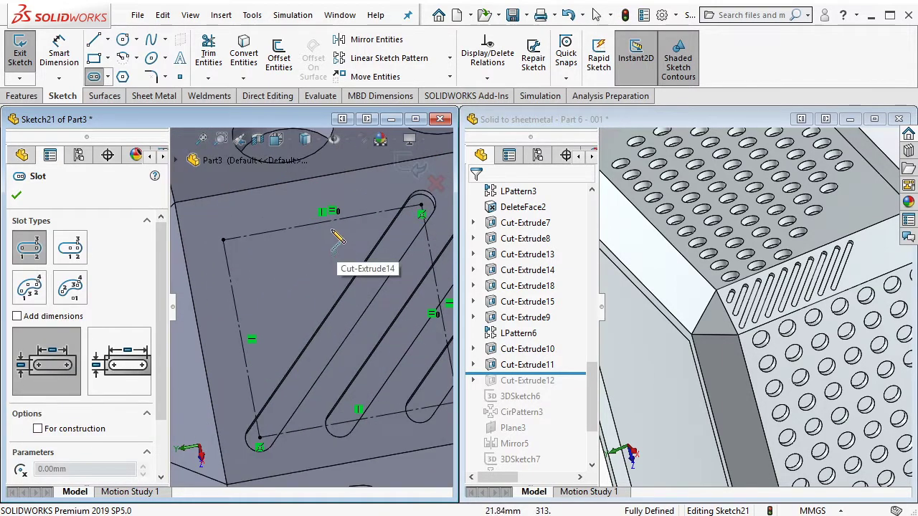
left_click(341, 221)
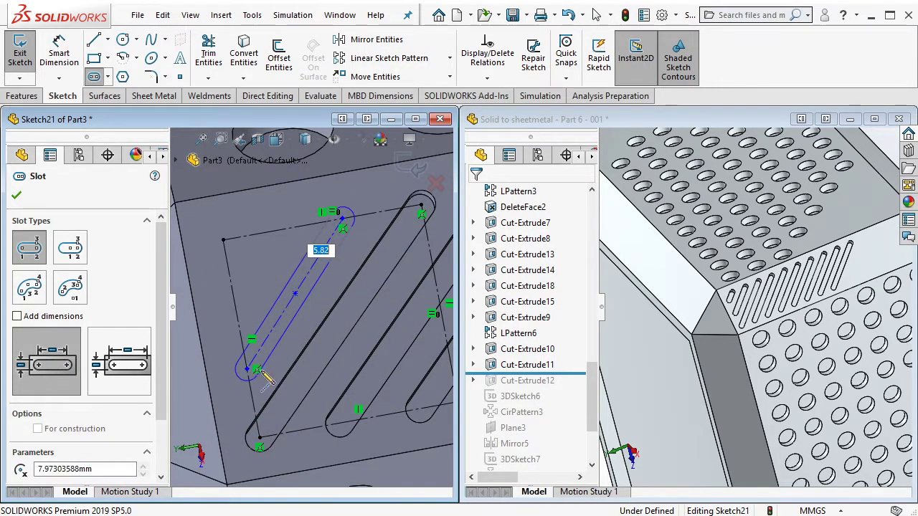
left_click(247, 370)
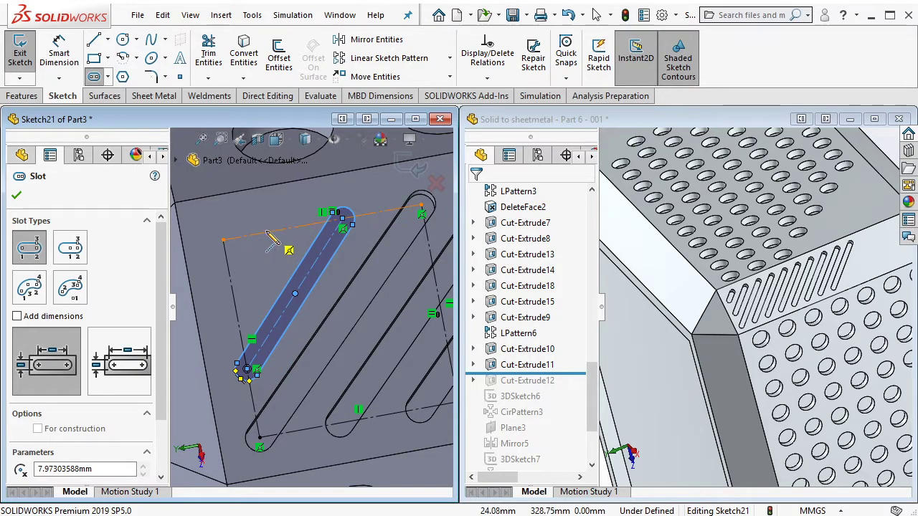
left_click(235, 283)
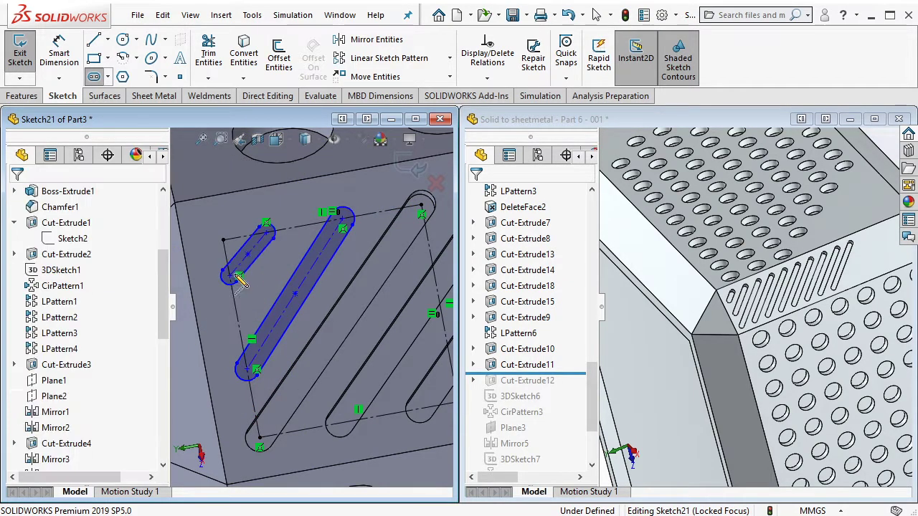
left_click(341, 304)
left_click(295, 270, "ctrl")
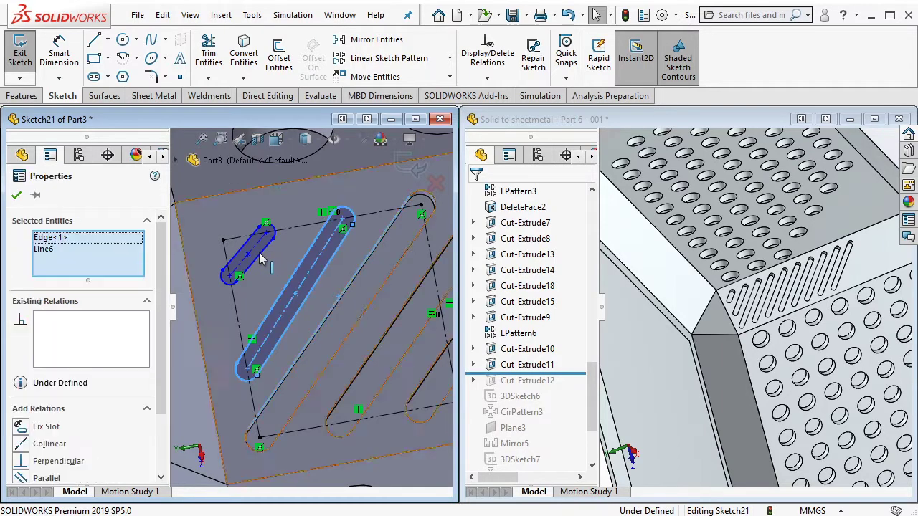
left_click(264, 258, "ctrl")
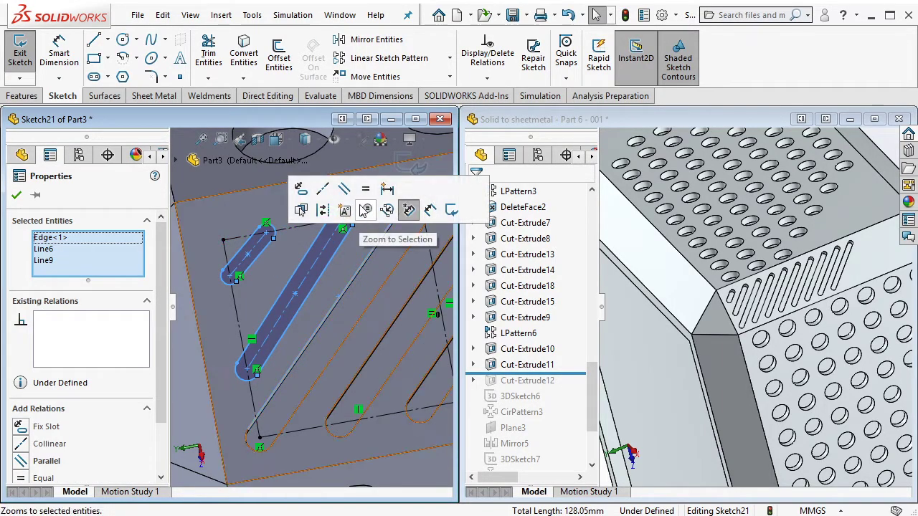
left_click(344, 188)
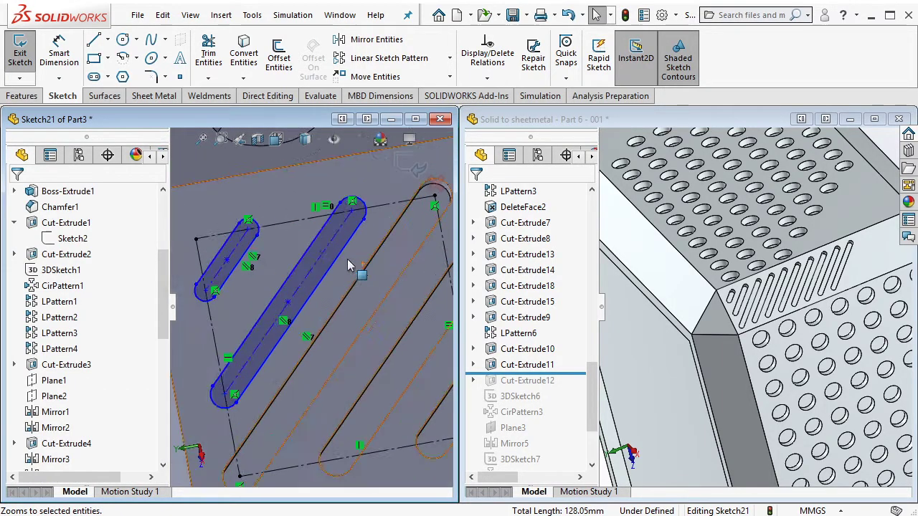
Make the slot end arcs equal in size
scroll(347, 266, "down", 2)
scroll(273, 243, "down", 1)
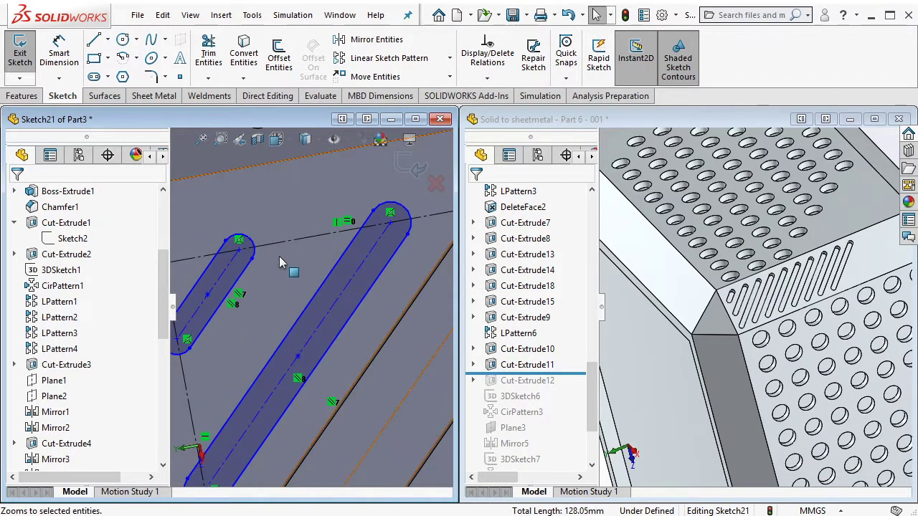
left_click(108, 40)
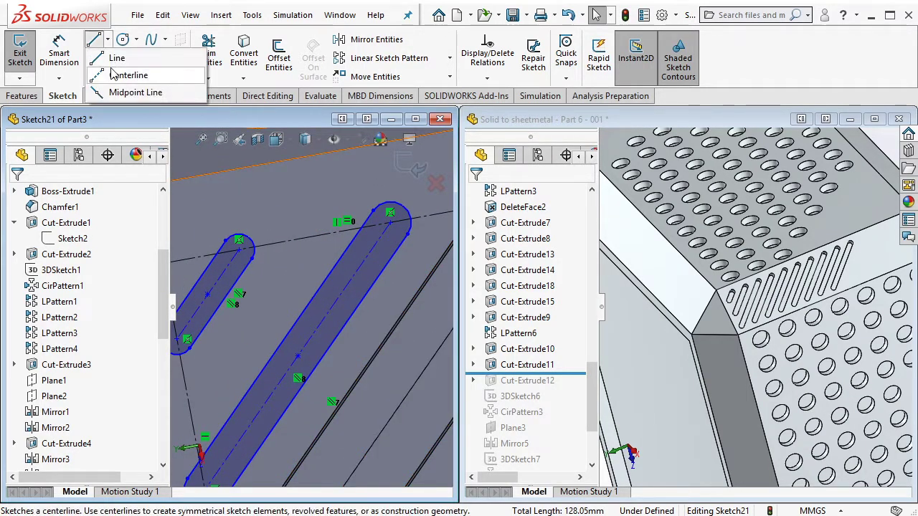
left_click(140, 71)
scroll(354, 254, "up", 2)
key("Escape")
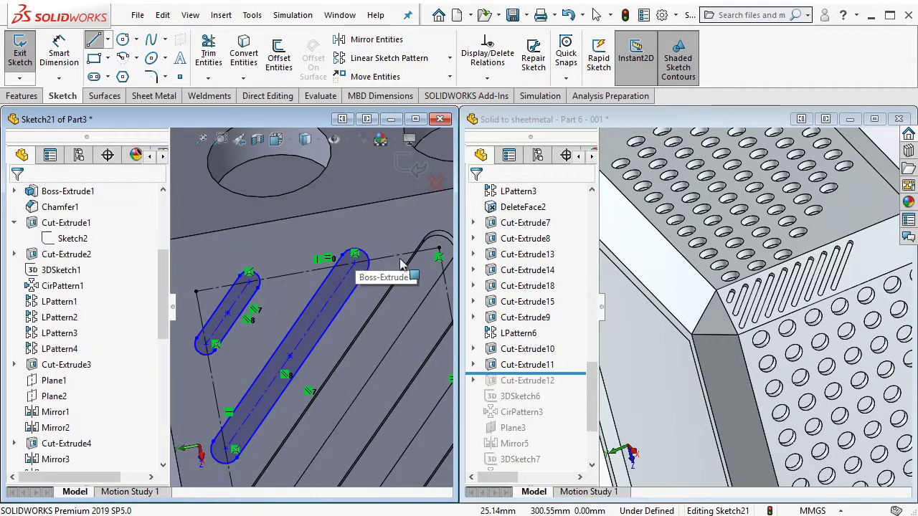
left_click(321, 276)
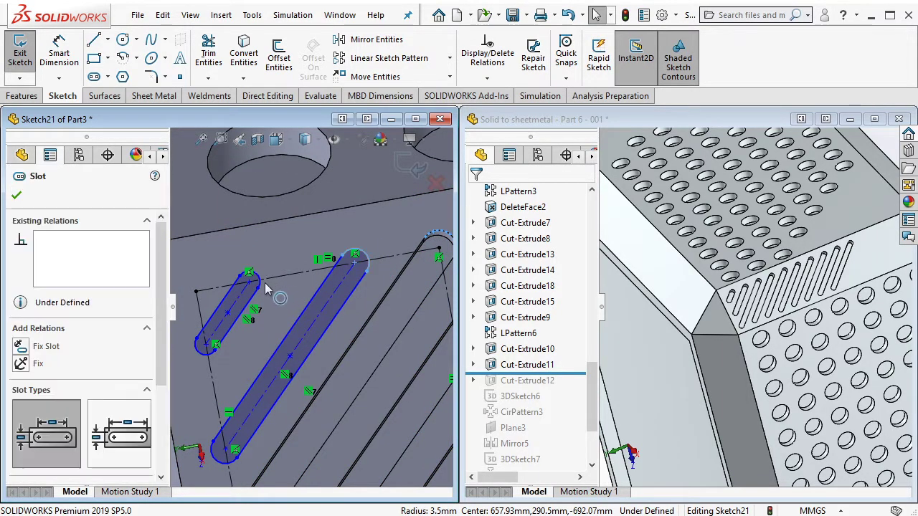
left_click(261, 286, "ctrl")
left_click(262, 284, "ctrl")
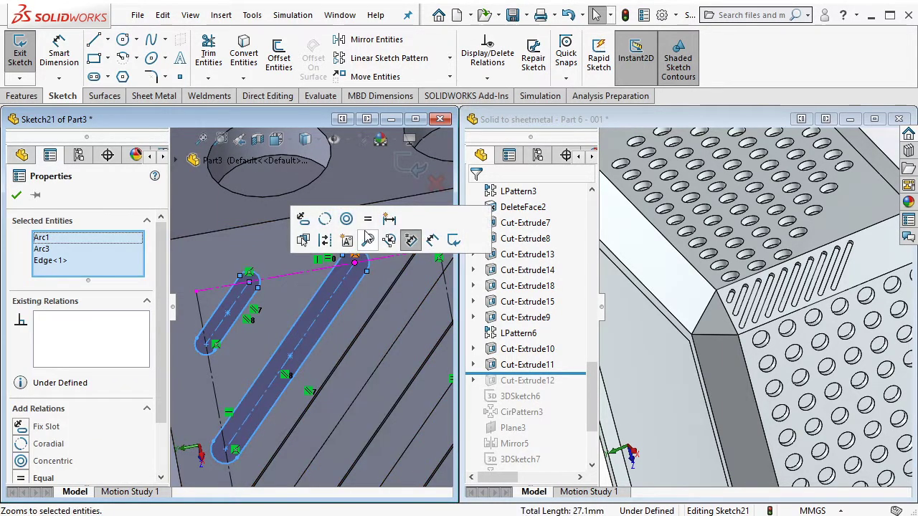
left_click(411, 238)
key("Escape")
scroll(341, 355, "up", 2)
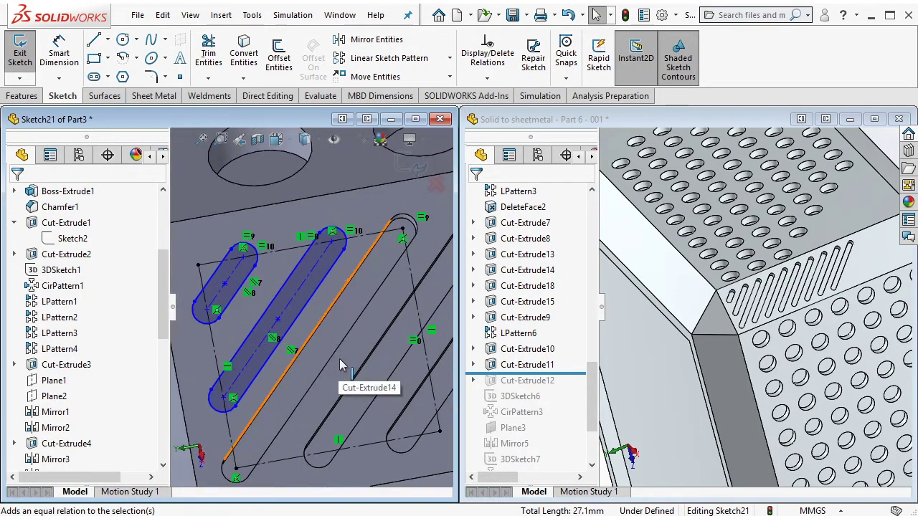
Draw a centerline between the slots and a line from the slot arc endpoint to the slot edge
left_click(107, 39)
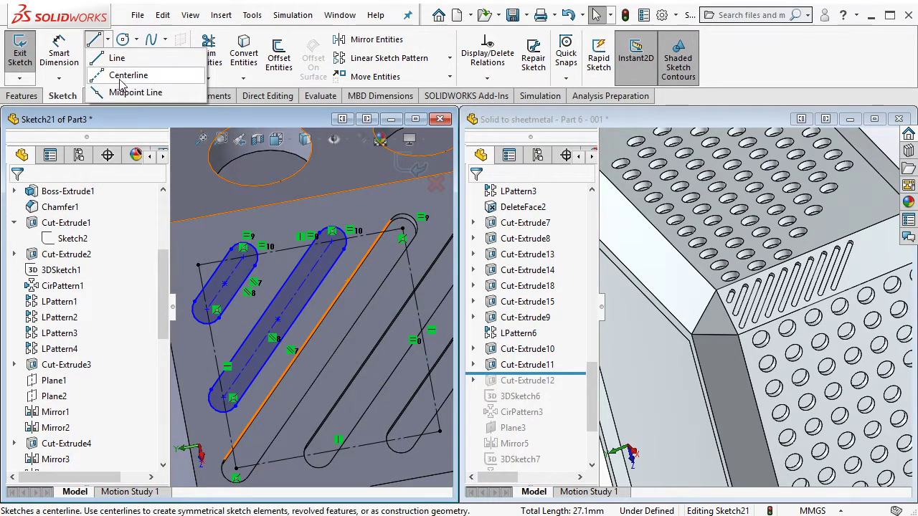
scroll(355, 269, "down", 3)
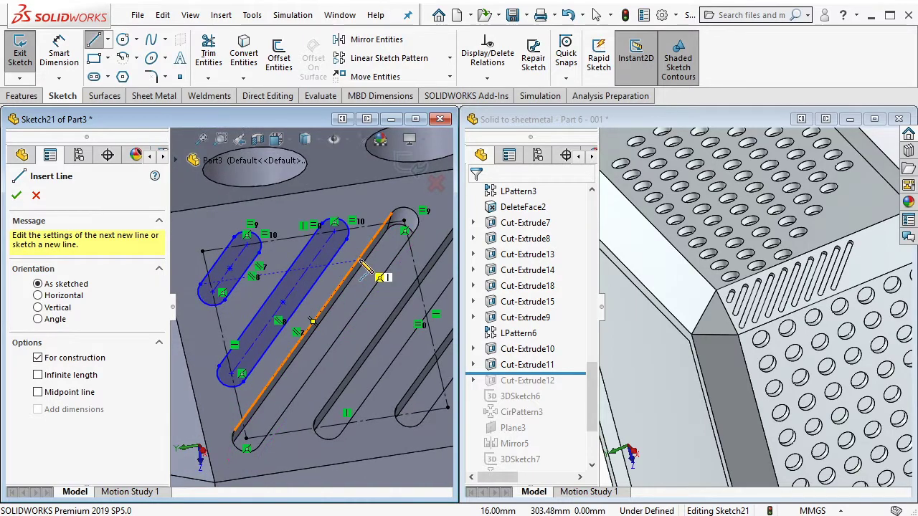
scroll(359, 257, "down", 1)
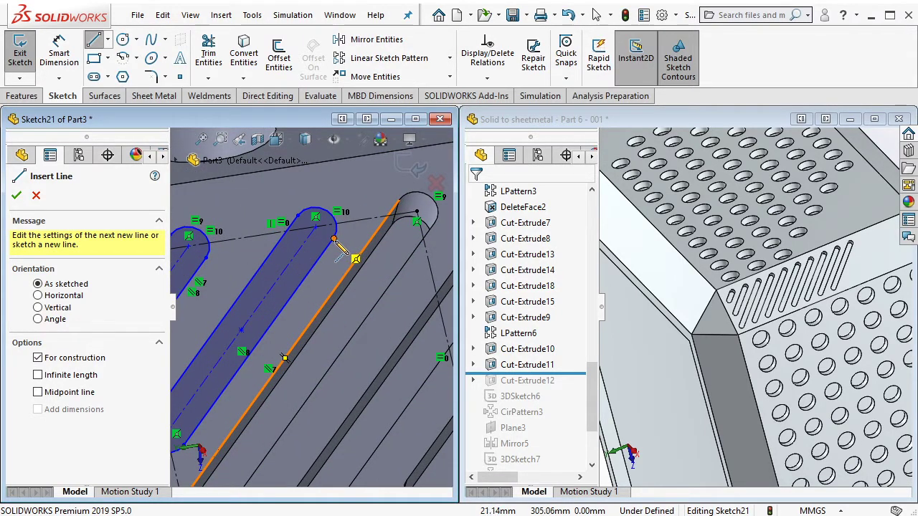
left_click(334, 240)
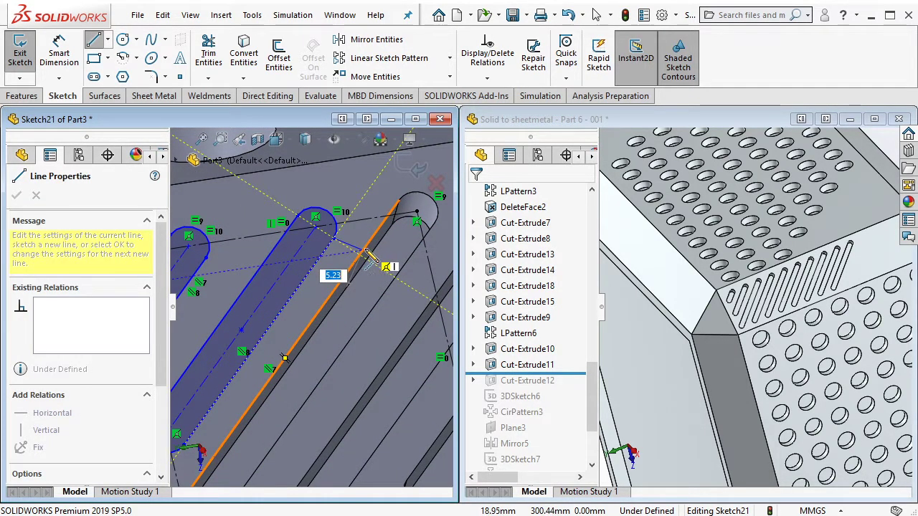
left_click(364, 251)
key("Escape")
left_click(108, 40)
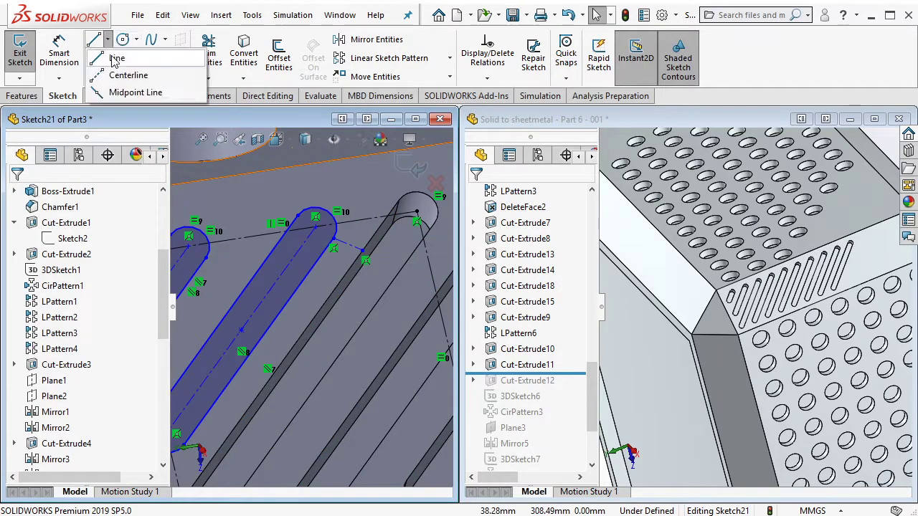
left_click(137, 55)
left_click(205, 258)
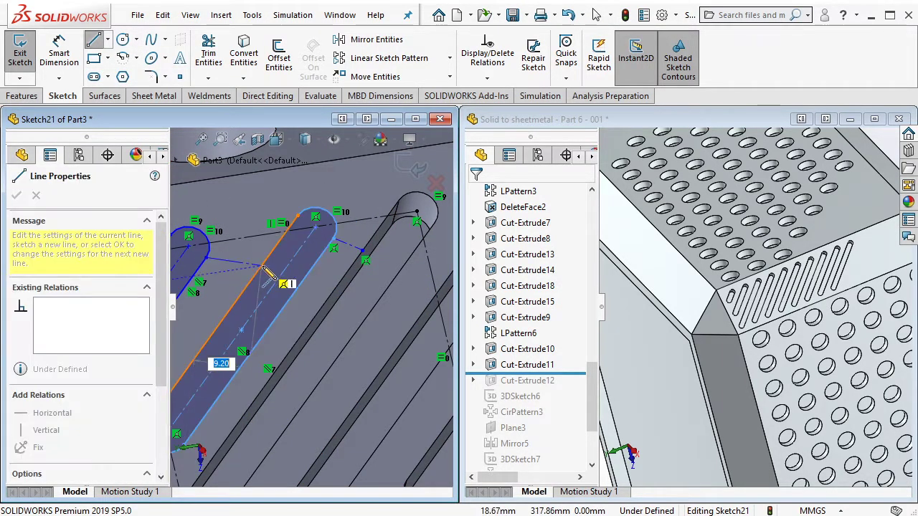
left_click(261, 266)
key("Escape")
Add a centerline from the next arc endpoint, perpendicular to the slot edge
left_click(108, 39)
left_click(122, 75)
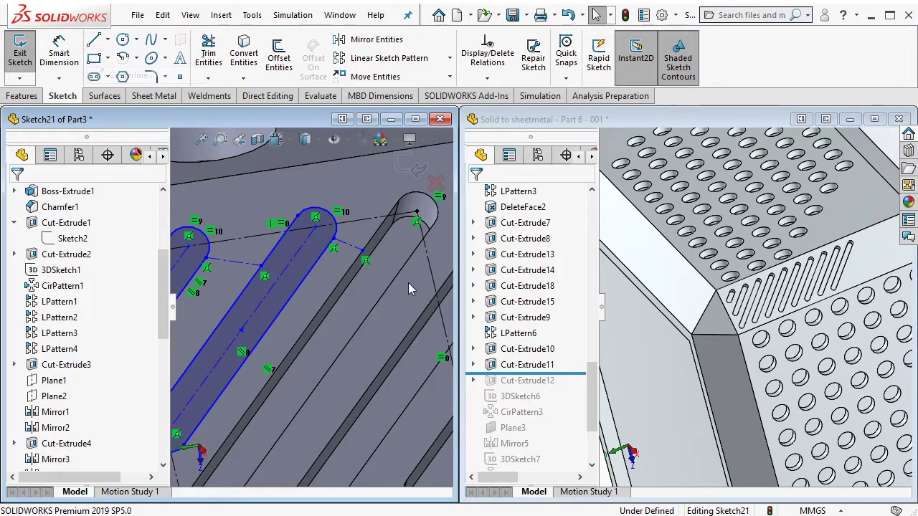
middle_click_drag(408, 283, 345, 295, "ctrl")
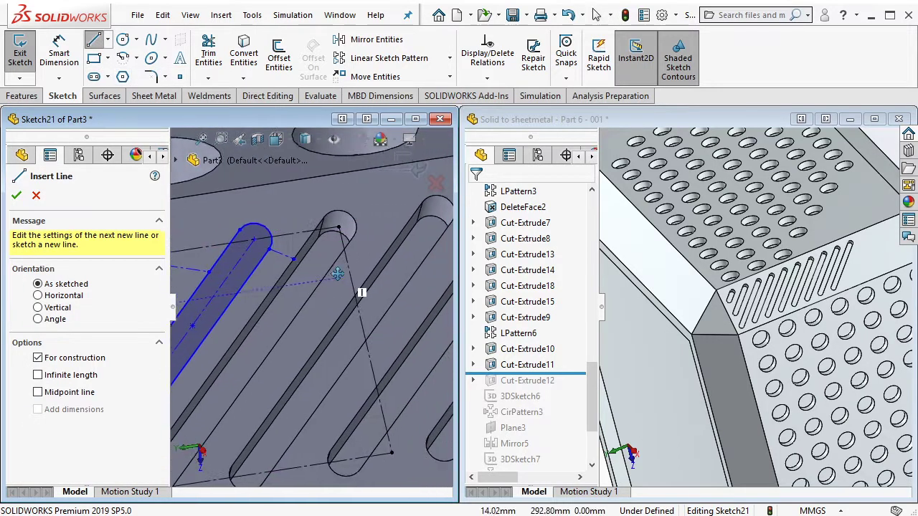
left_click(349, 236)
left_click(370, 280)
key("Escape")
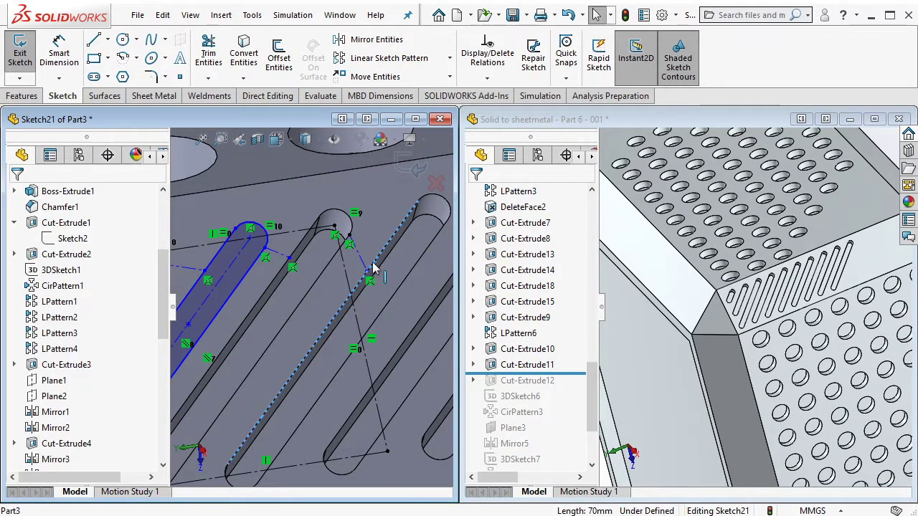
left_click(368, 270, "ctrl")
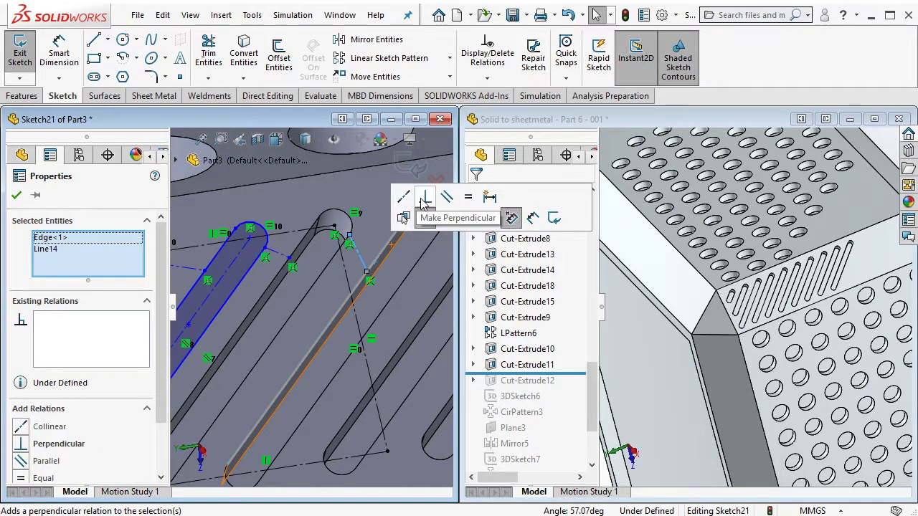
left_click(423, 218)
Make the selected construction lines parallel
left_click(369, 272)
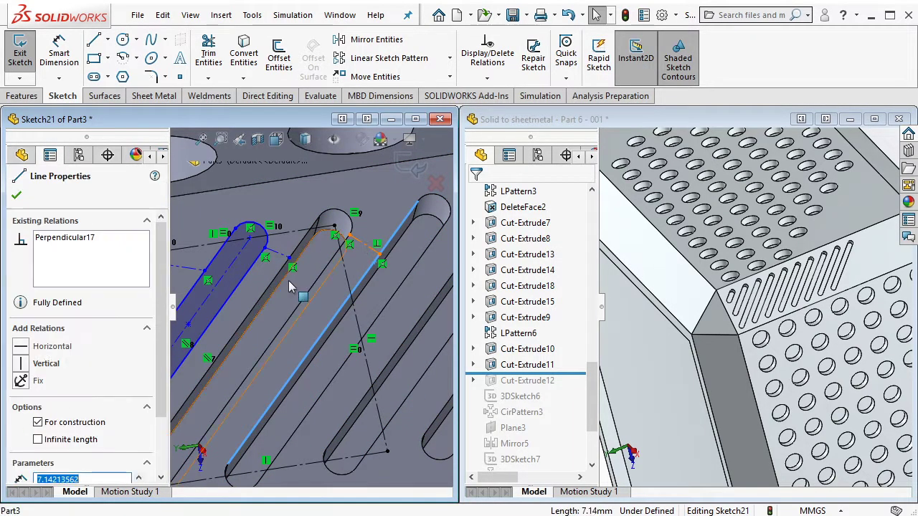
scroll(346, 268, "down", 2)
left_click(252, 270, "ctrl")
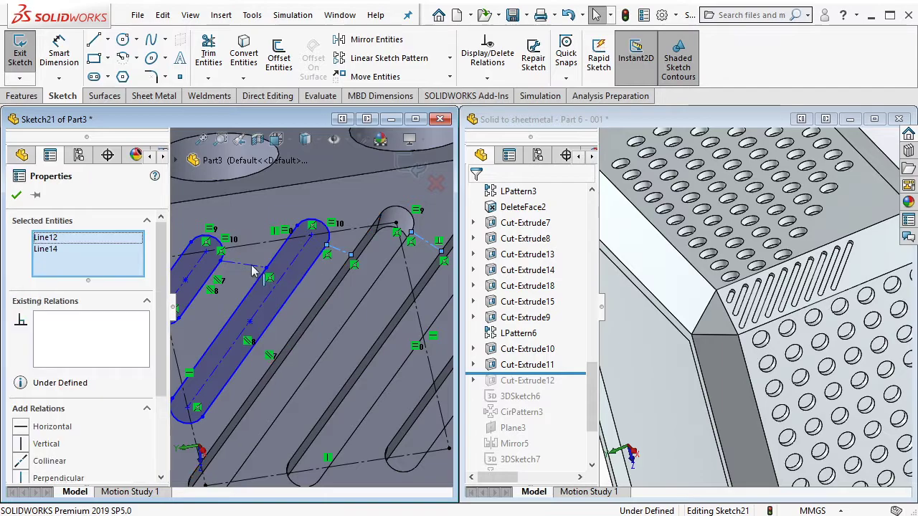
left_click(260, 267, "ctrl")
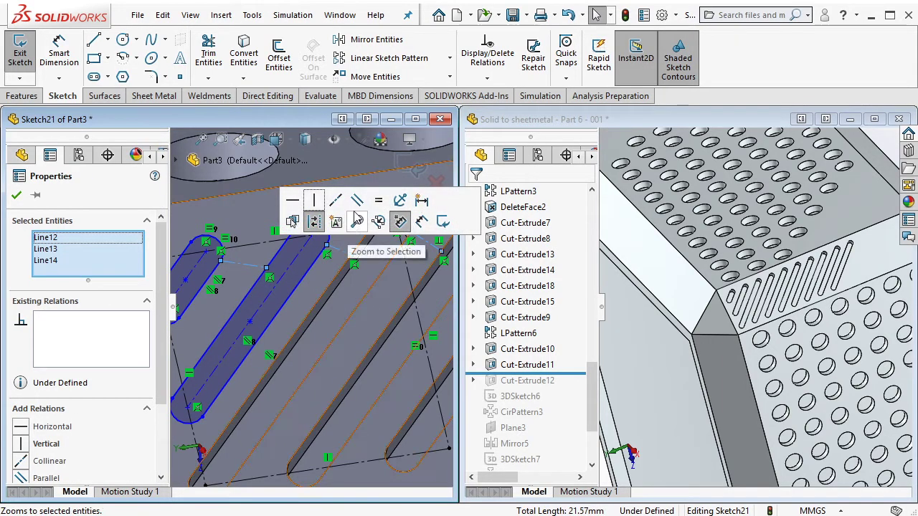
left_click(356, 203)
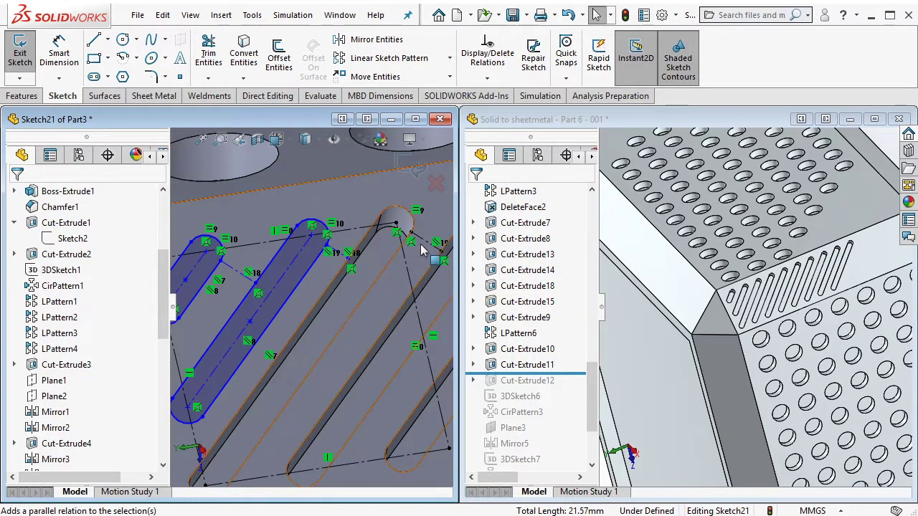
Relate the short slot-end line with Line12 so the sketch shows Fully Defined
left_click(357, 254)
scroll(357, 254, "down", 3)
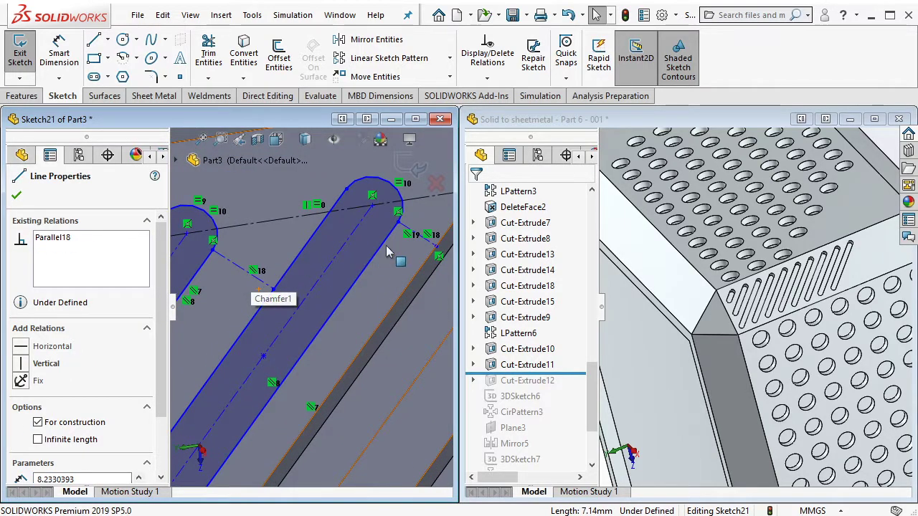
left_click(405, 234, "ctrl")
left_click(410, 237, "ctrl")
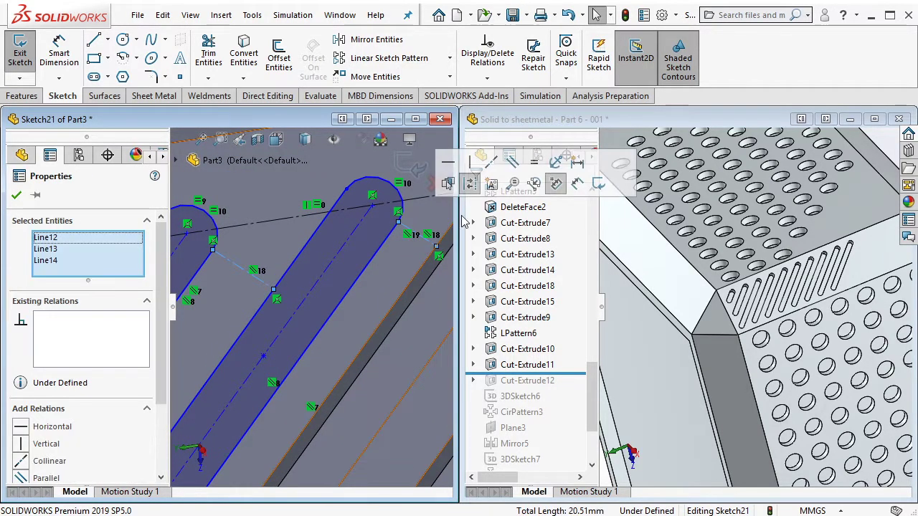
left_click(535, 179)
key("Escape")
scroll(386, 298, "up", 5)
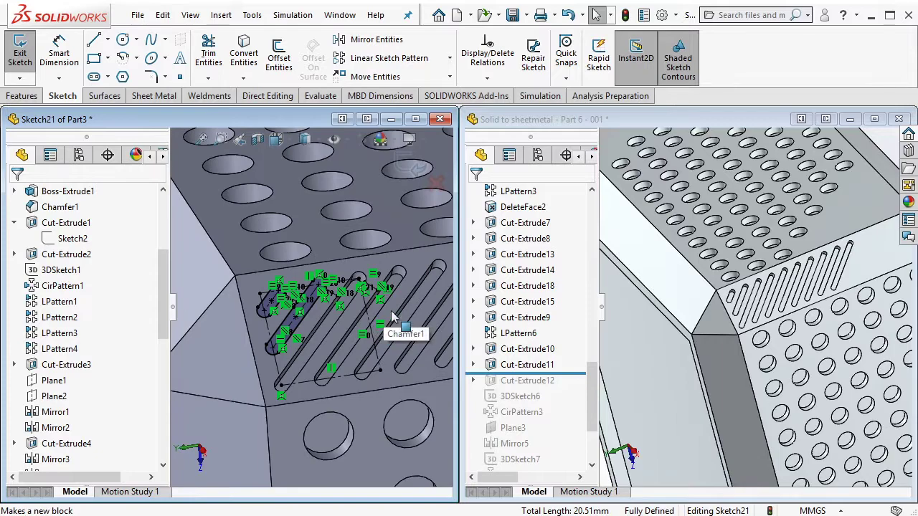
Cut the sketched slots into Part3 with Extruded Cut, 10 mm deep
left_click(25, 98)
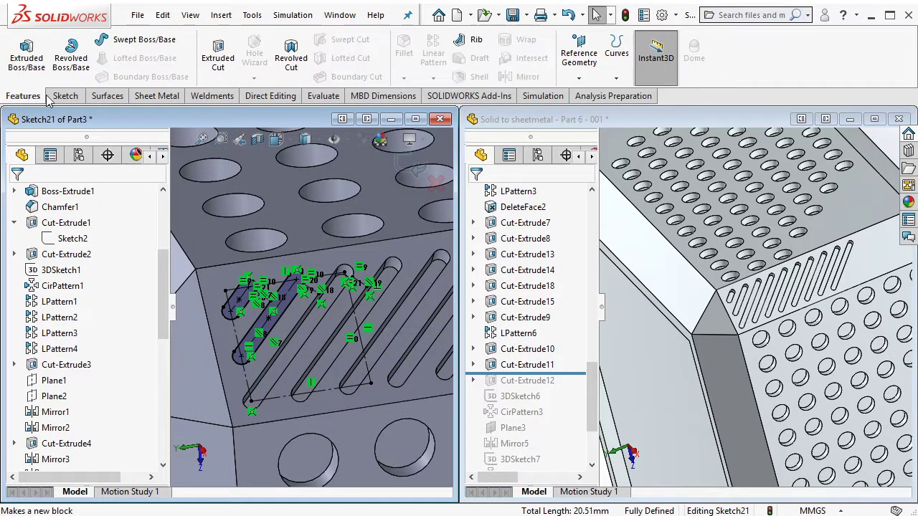
left_click(219, 63)
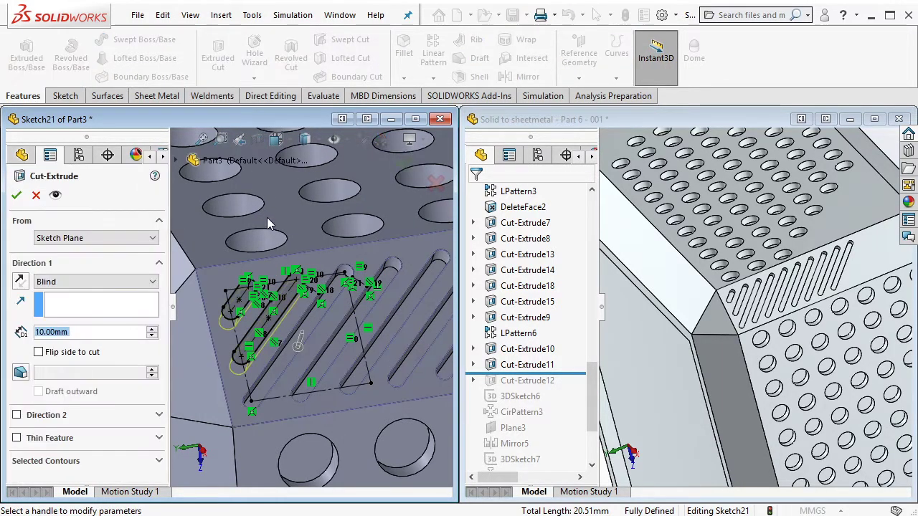
key("Return")
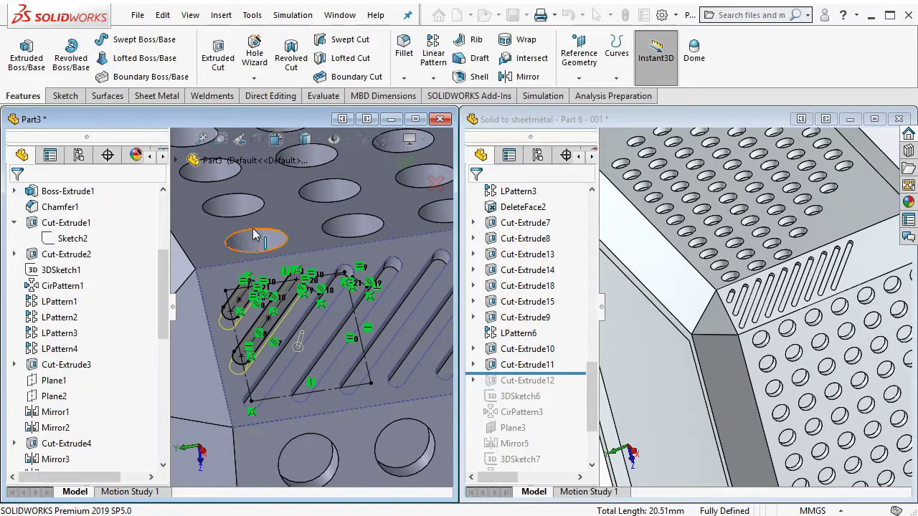
middle_click_drag(367, 291, 316, 301)
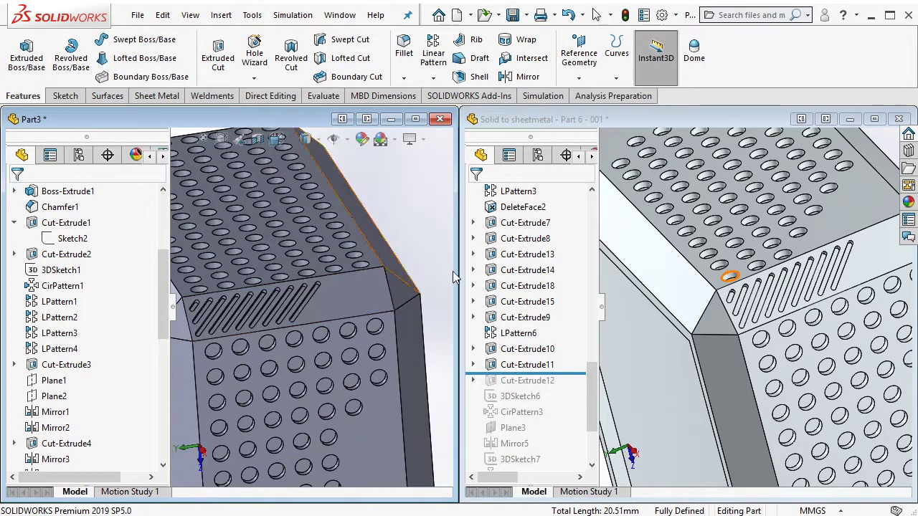
Roll the reference part forward to Cut-Extrude12, select it, then pick Part3's chamfered face
left_click(590, 153)
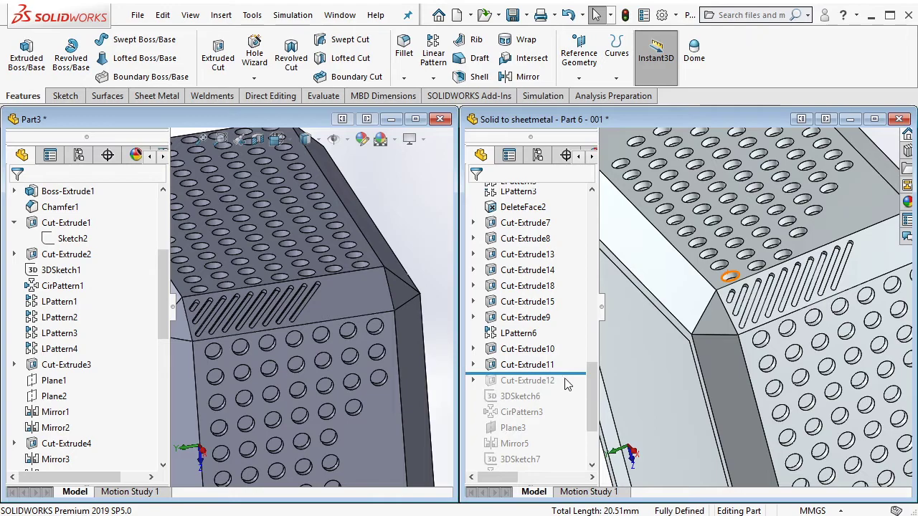
left_click_drag(565, 381, 558, 387)
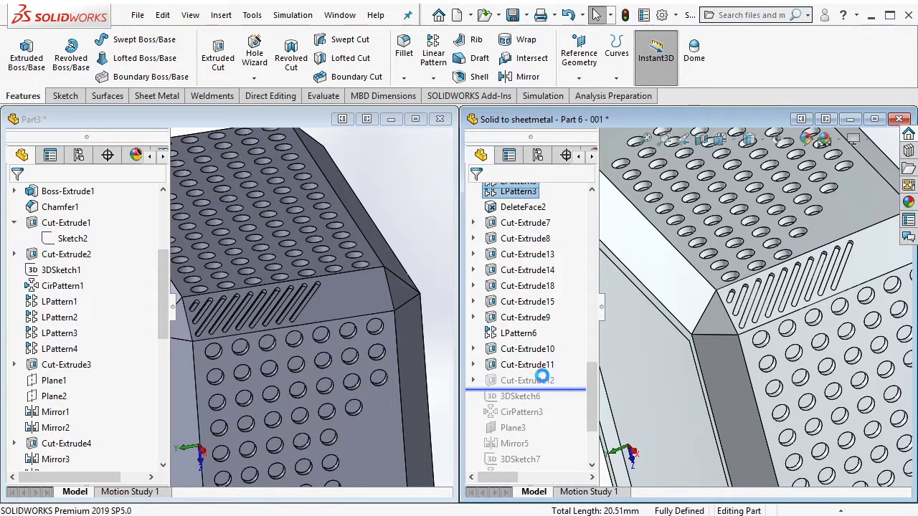
left_click(536, 380)
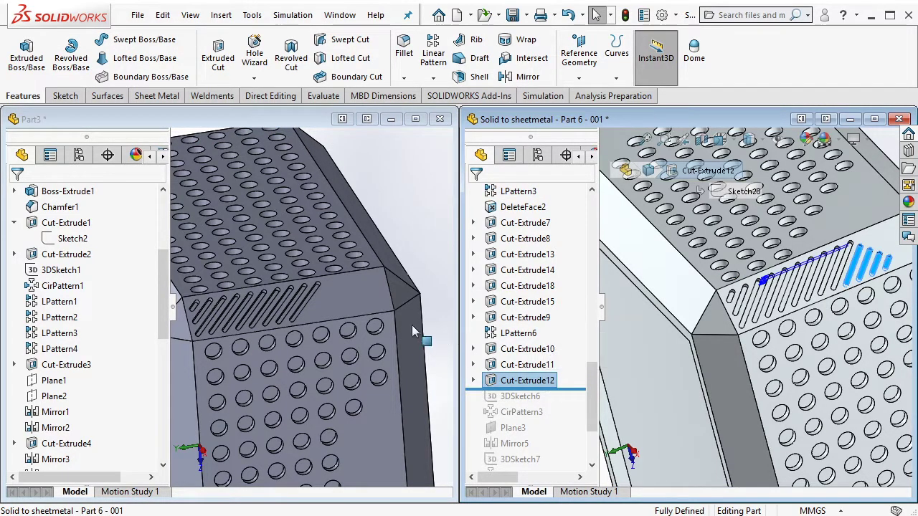
scroll(344, 303, "down", 2)
scroll(340, 302, "down", 1)
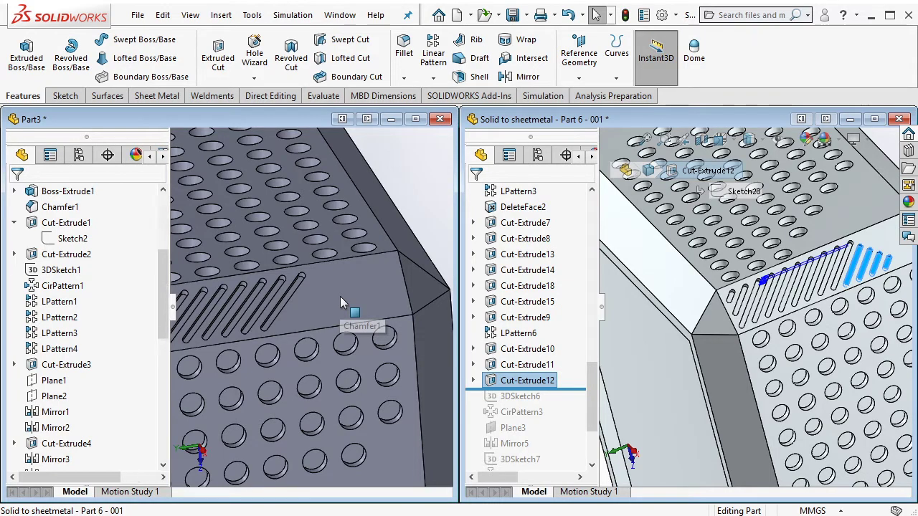
left_click(340, 297)
Start Sketch22 on the chamfered face with a diagonal centerline from the slot end
left_click(380, 252)
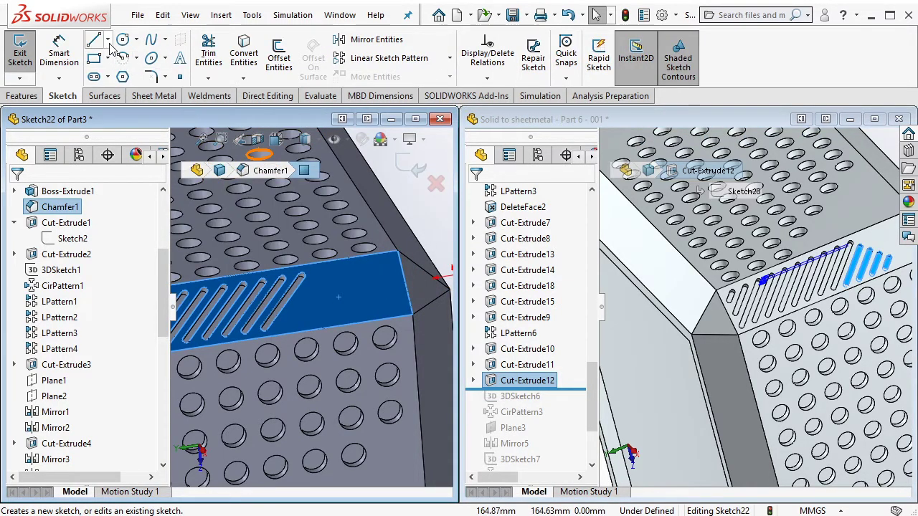
left_click(107, 40)
left_click(122, 74)
scroll(341, 306, "down", 4)
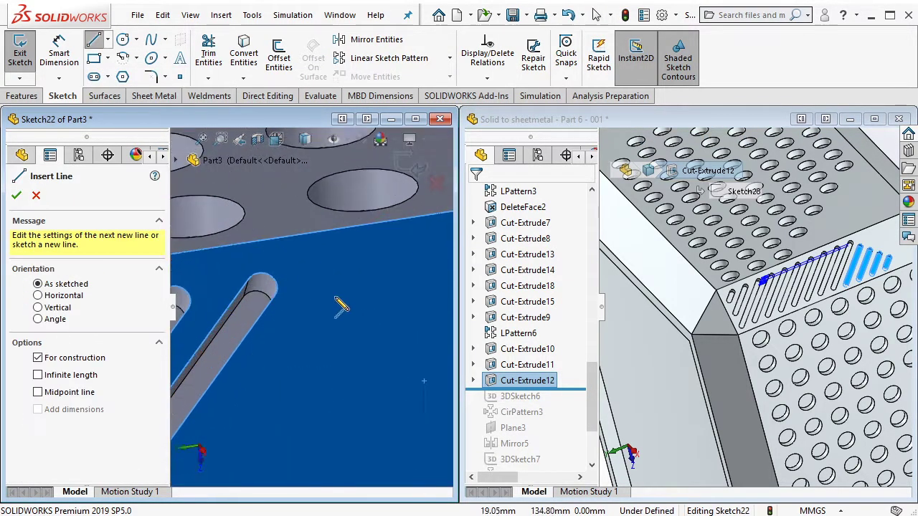
left_click(262, 288)
scroll(307, 307, "up", 2)
scroll(307, 308, "up", 3)
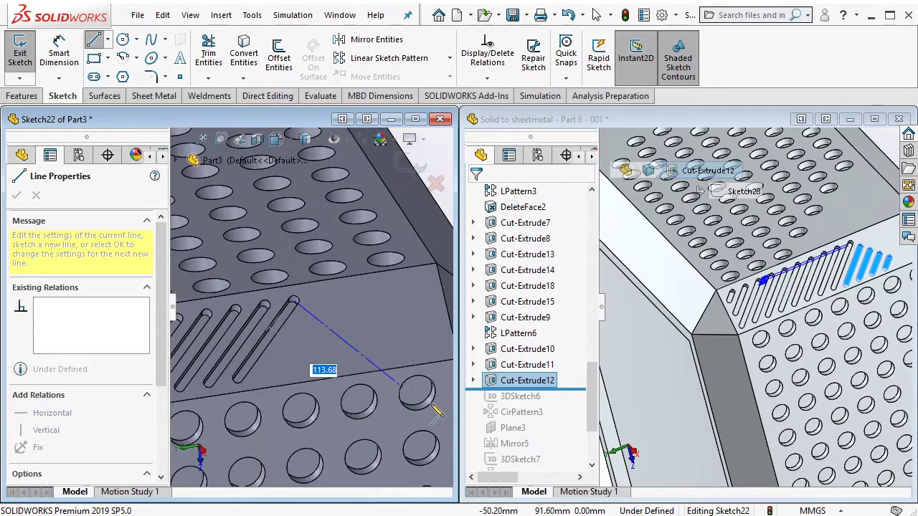
left_click(450, 423)
key("Escape")
scroll(293, 287, "down", 3)
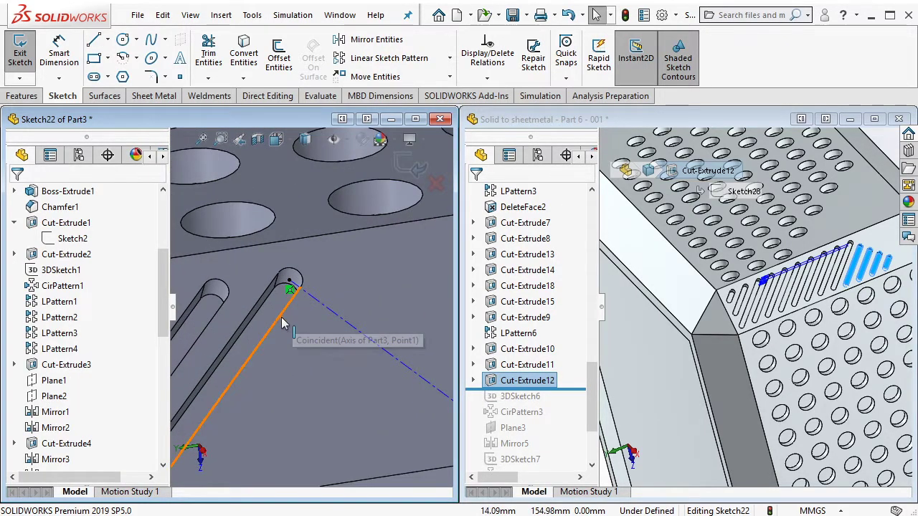
Make the diagonal centerline perpendicular to the slot edge
left_click(282, 310)
left_click(337, 321, "ctrl")
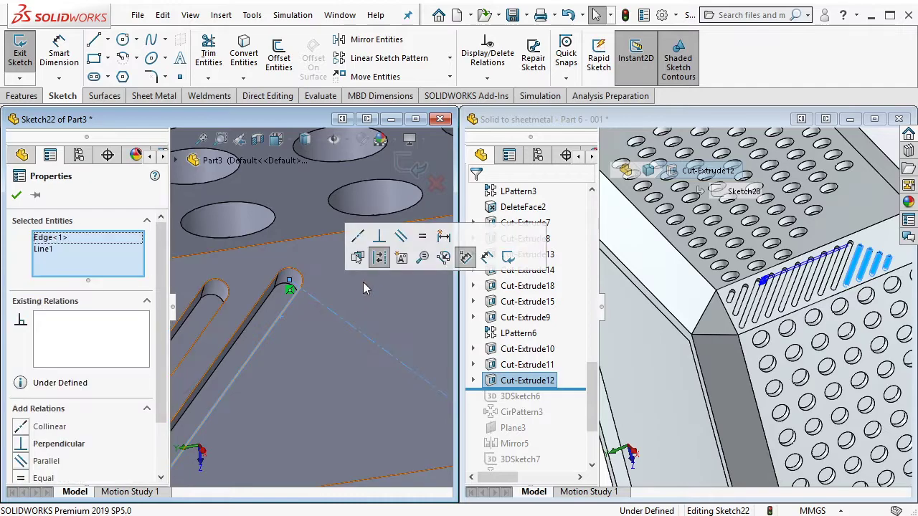
left_click(390, 247)
key("Escape")
scroll(282, 405, "up", 2)
scroll(264, 352, "up", 2)
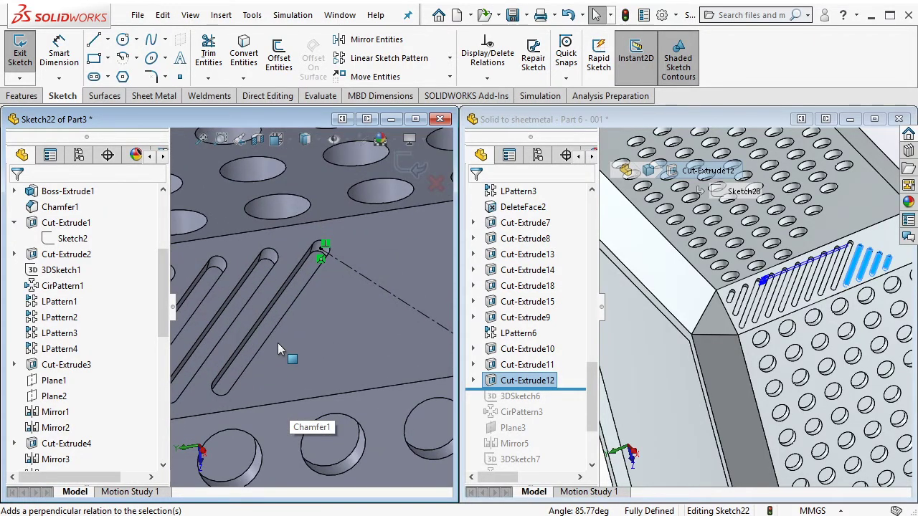
Draw the first two straight slots along the diagonal centerline
left_click(93, 58)
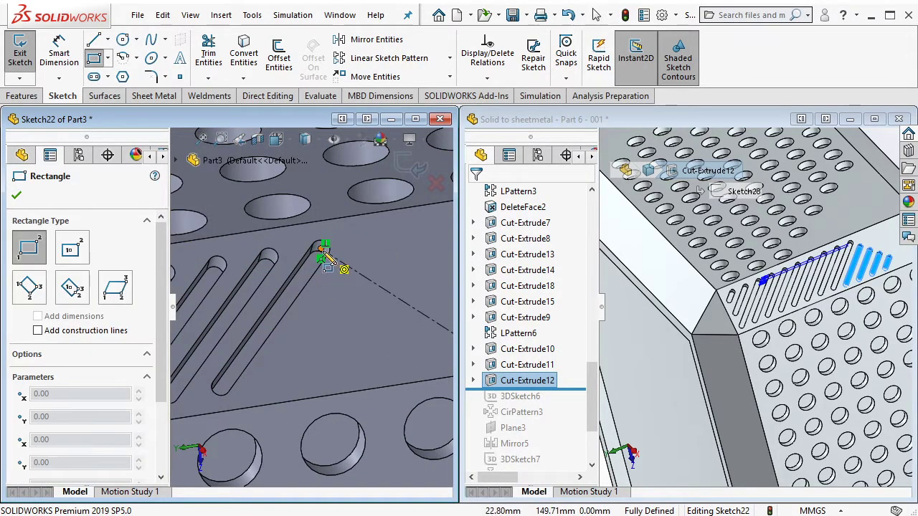
key("Escape")
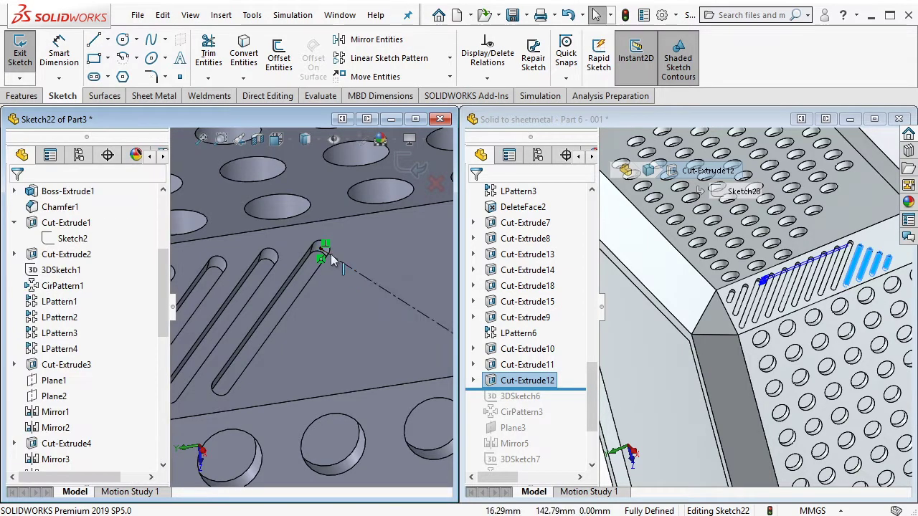
left_click(106, 39)
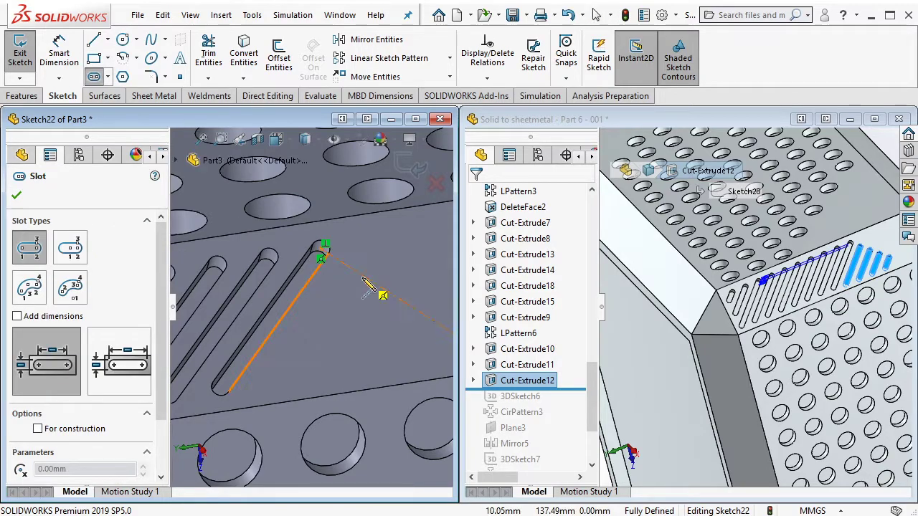
left_click(309, 341)
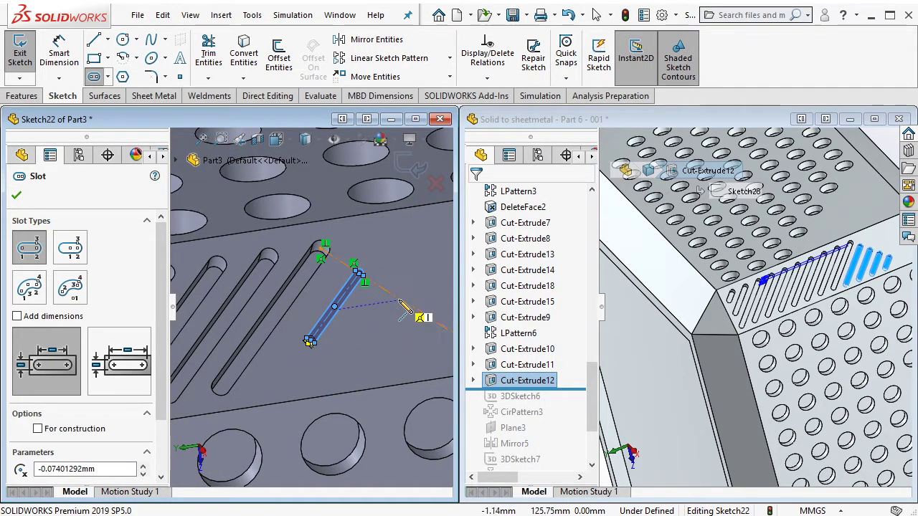
left_click(362, 343)
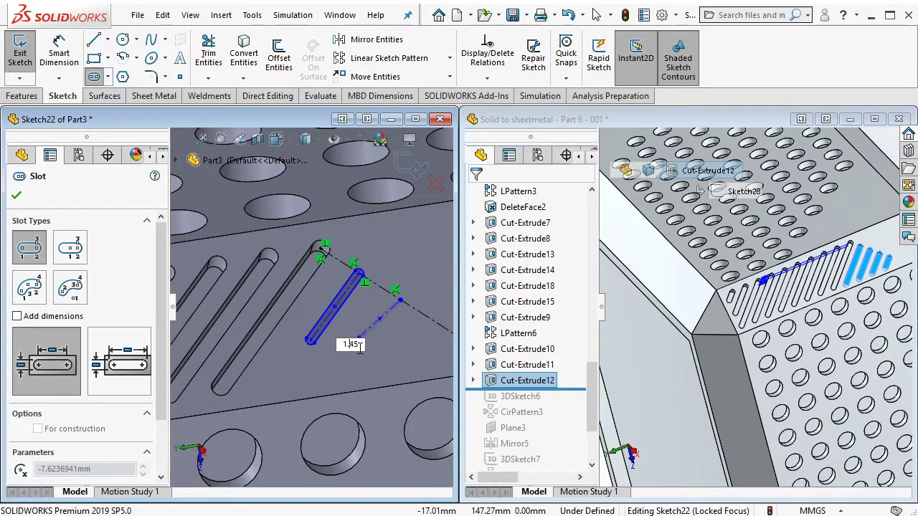
key("Escape")
scroll(423, 343, "down", 3)
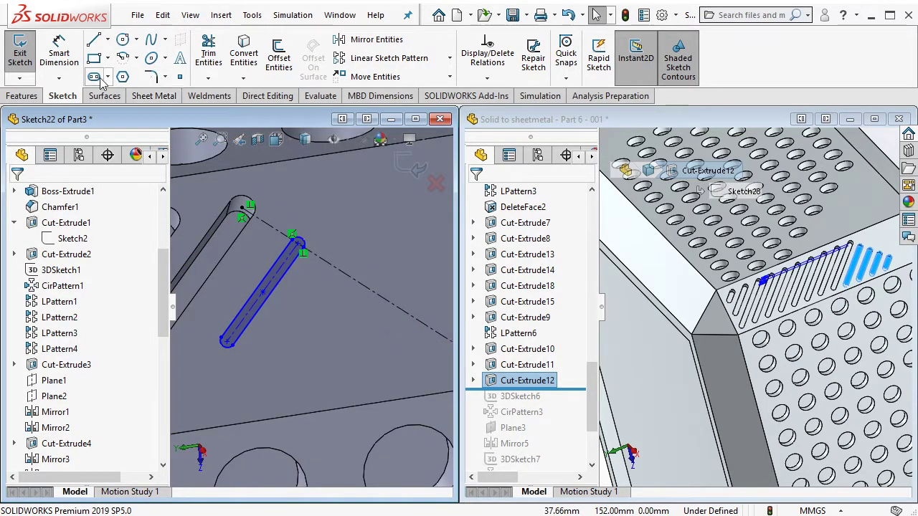
key("Return")
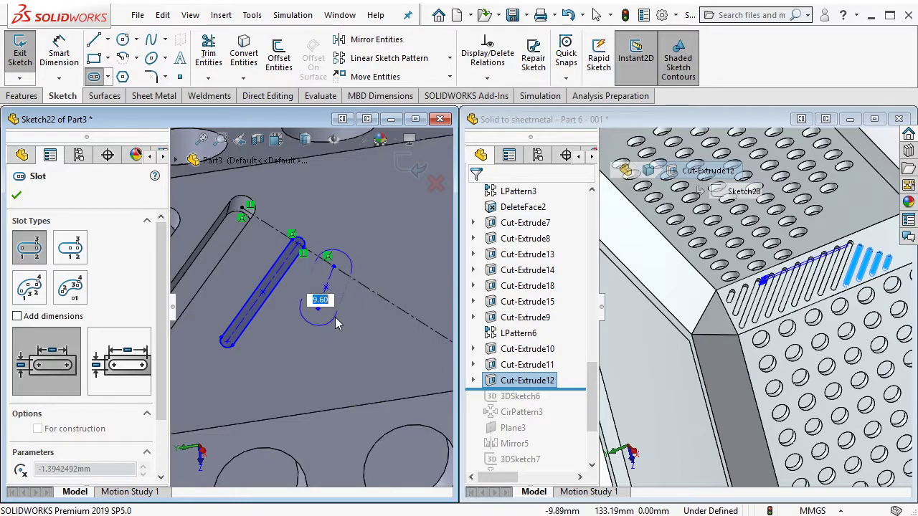
left_click(337, 324)
Draw the third and fourth straight slots along the construction line
left_click(389, 309)
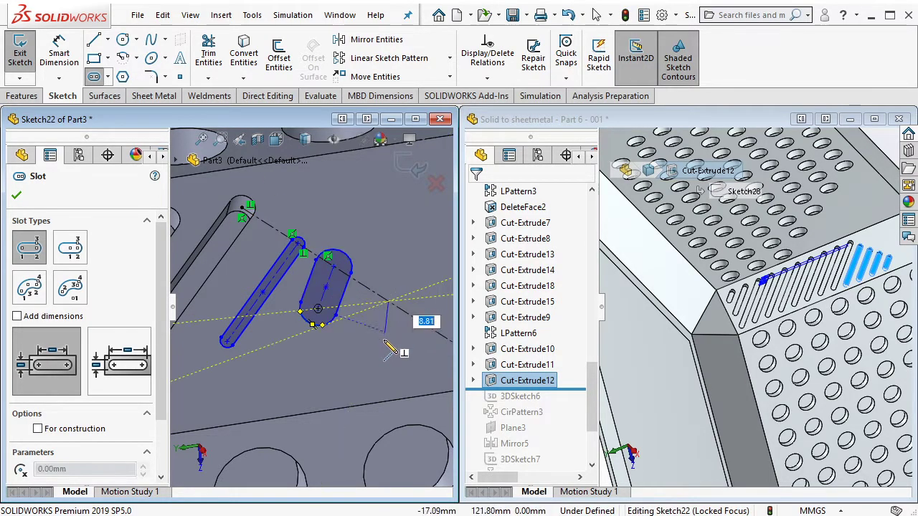
left_click(381, 348)
left_click(440, 342)
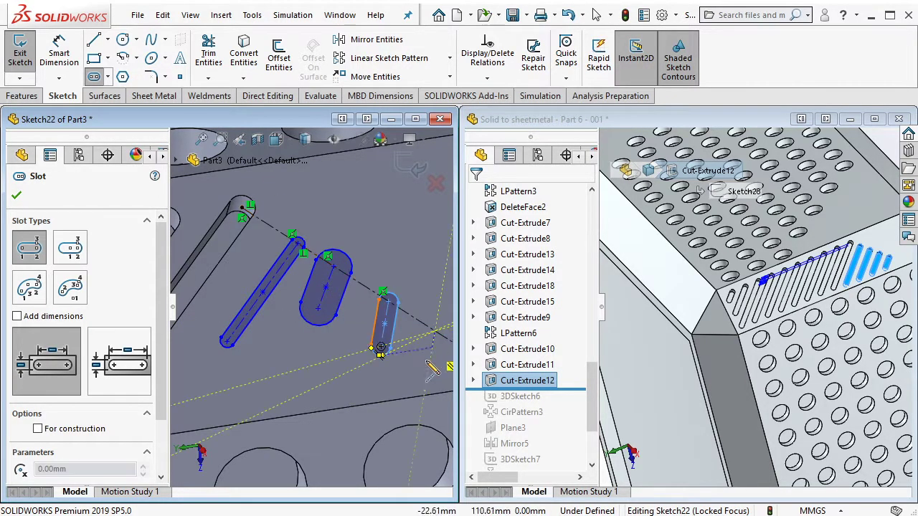
left_click(417, 379)
left_click(436, 358)
key("Escape")
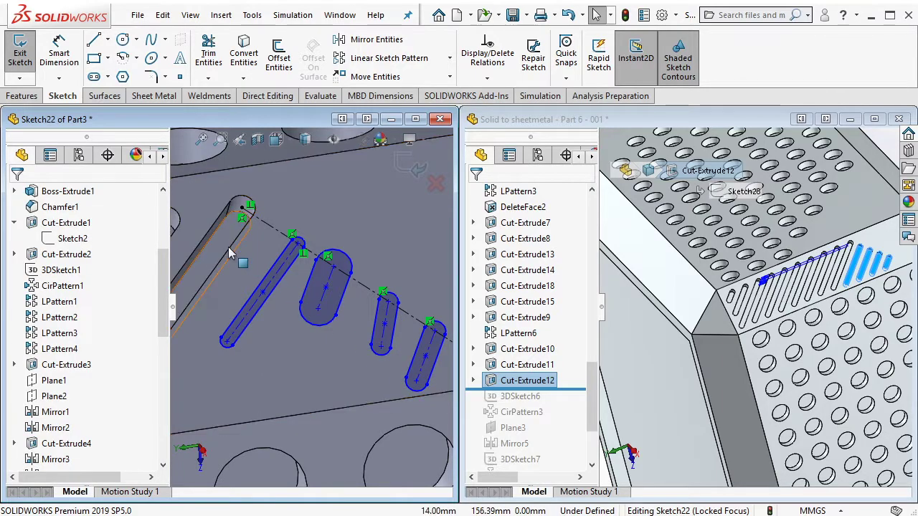
Make the four slots parallel to each other
left_click(312, 300)
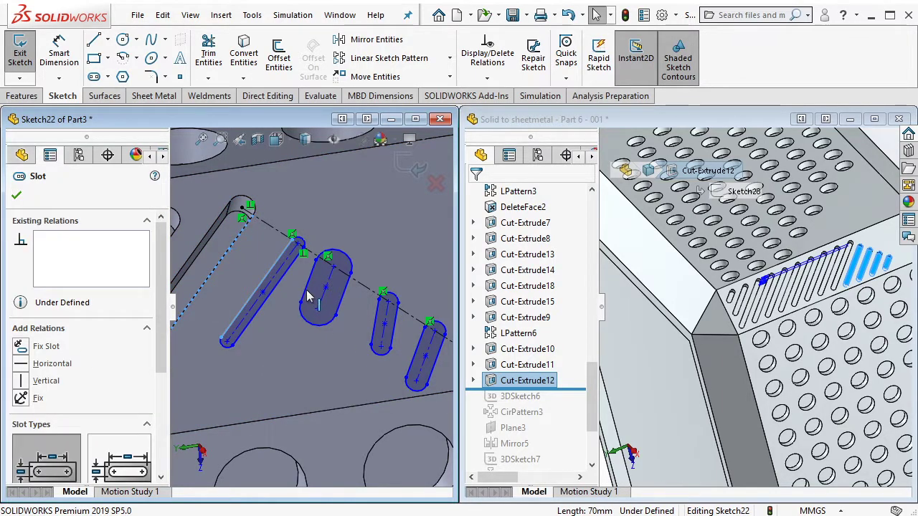
left_click(378, 331, "ctrl")
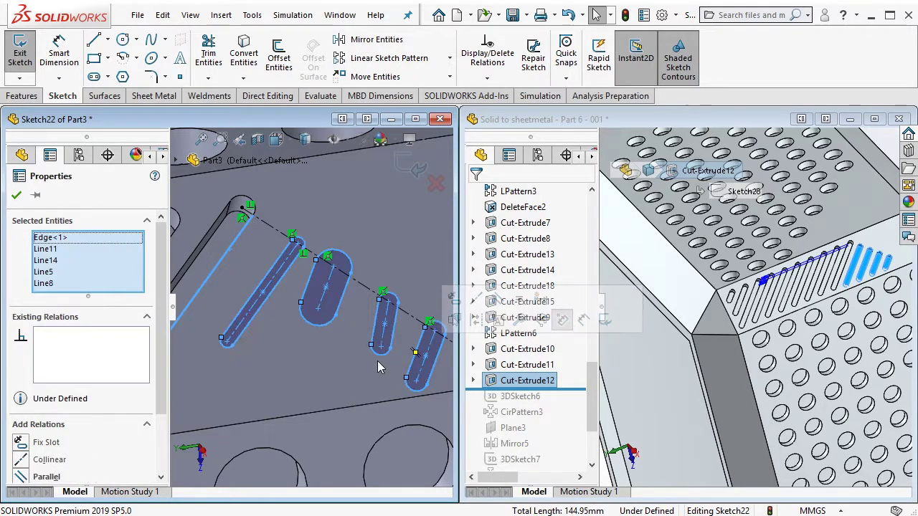
left_click(20, 478)
left_click(256, 366)
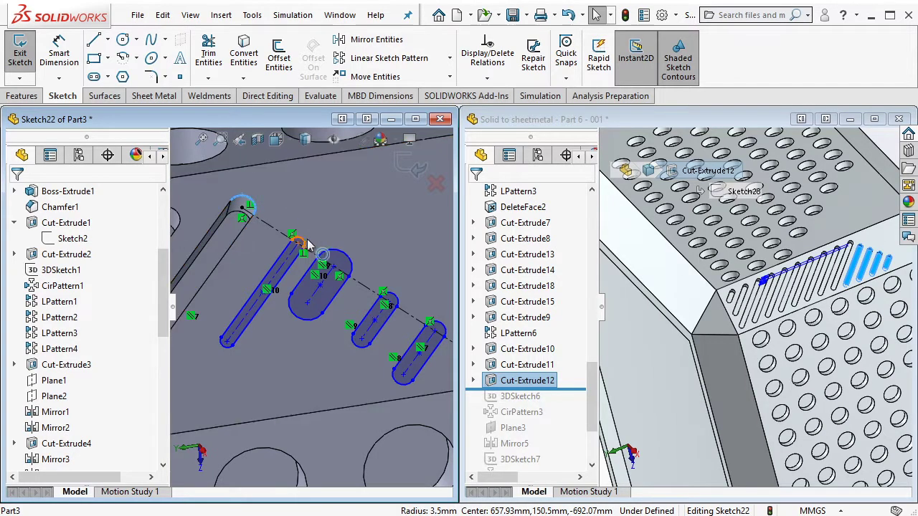
Make all four slots equal in size
left_click(344, 253)
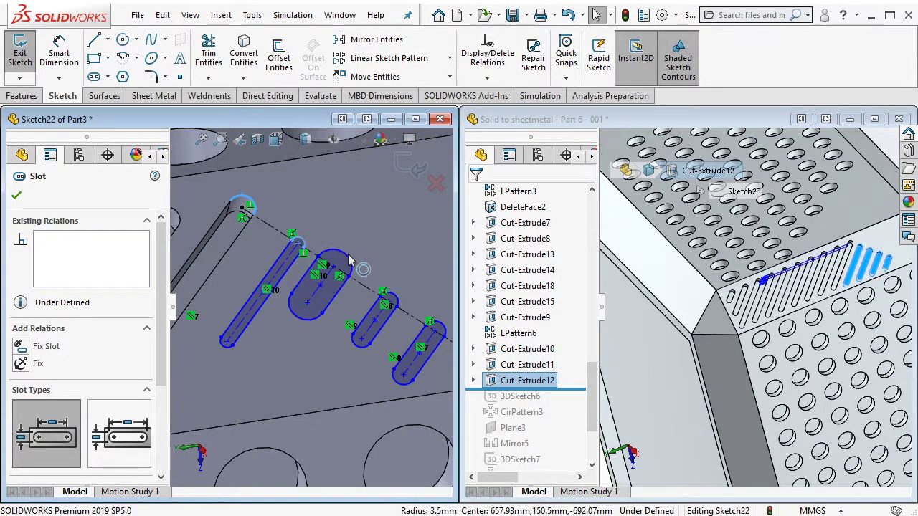
left_click(396, 297, "ctrl")
left_click(442, 329, "ctrl")
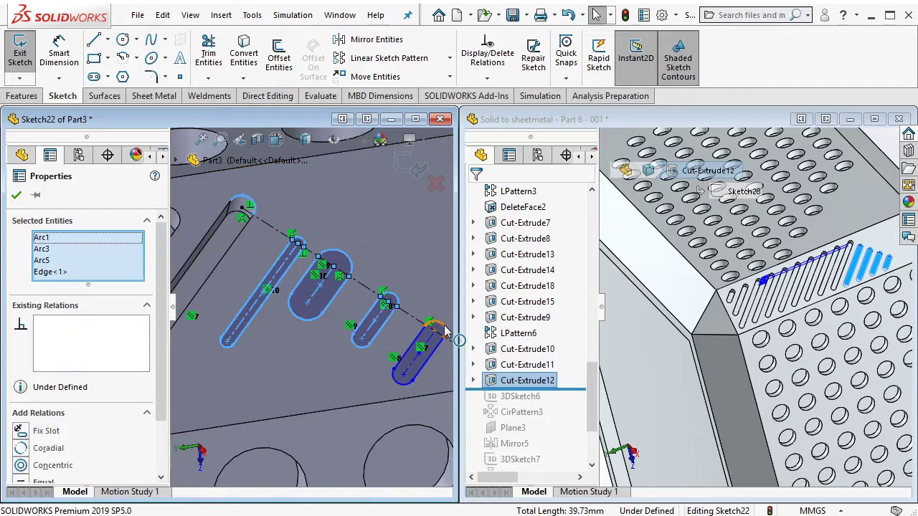
left_click(178, 324, "ctrl")
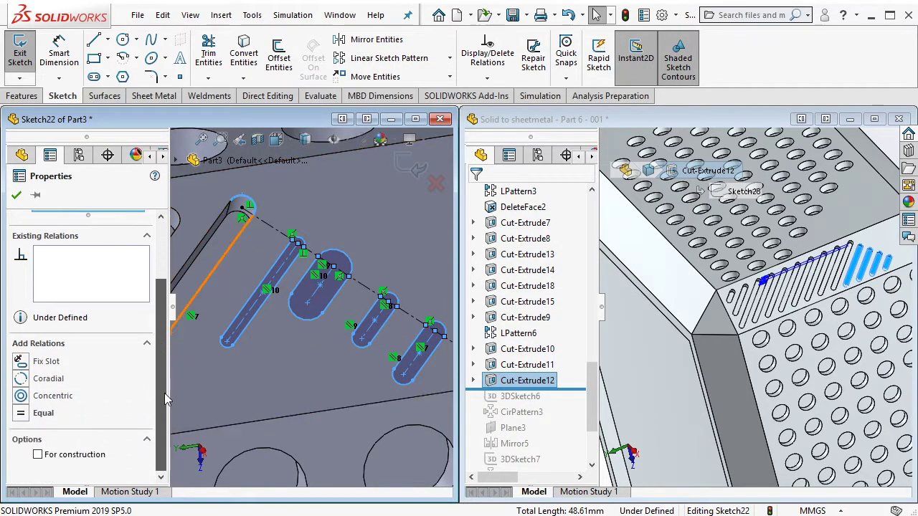
left_click(30, 413)
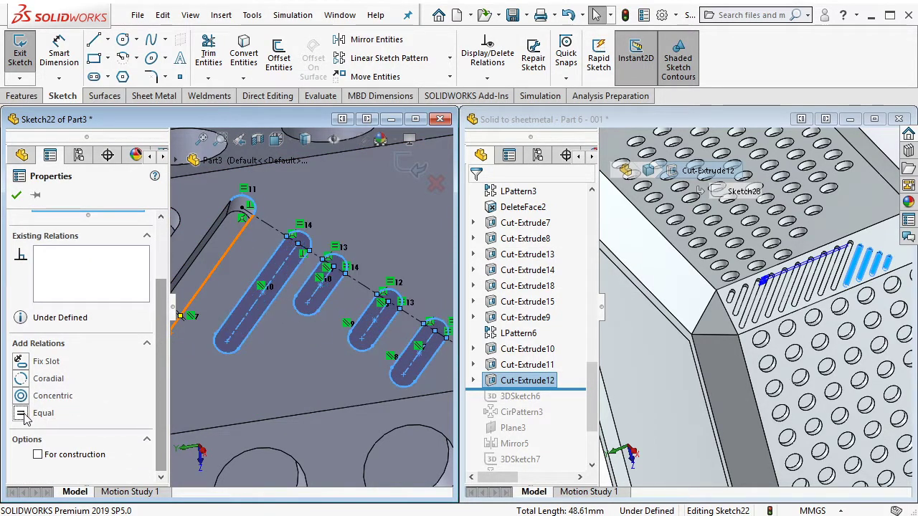
left_click(256, 383)
Draw a chain of construction centerlines running below the four slots
mouse_move(256, 382)
middle_mouse_down()
mouse_move(284, 365)
mouse_move(221, 346)
middle_mouse_up()
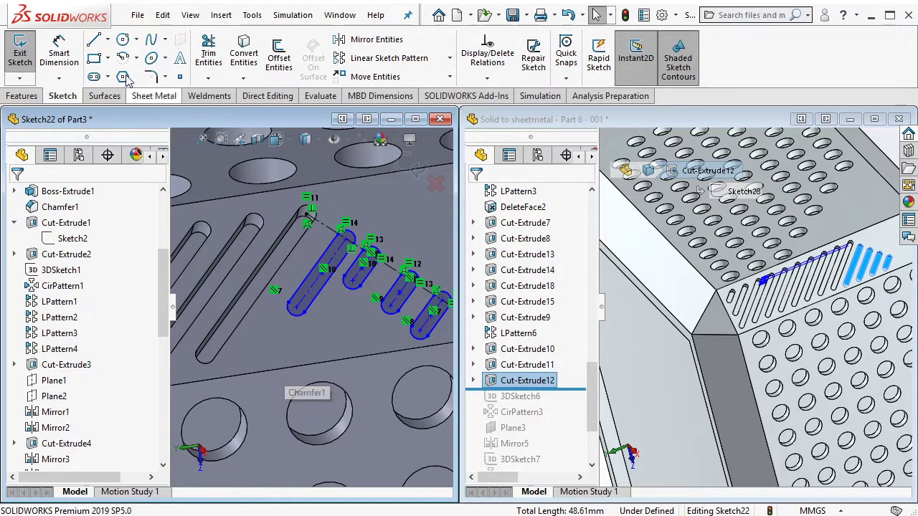
left_click(106, 39)
left_click(165, 69)
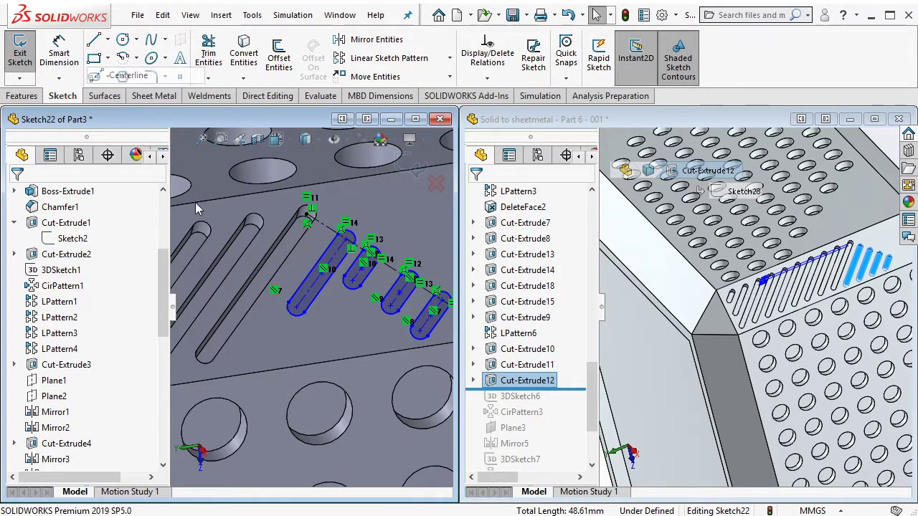
left_click(204, 356)
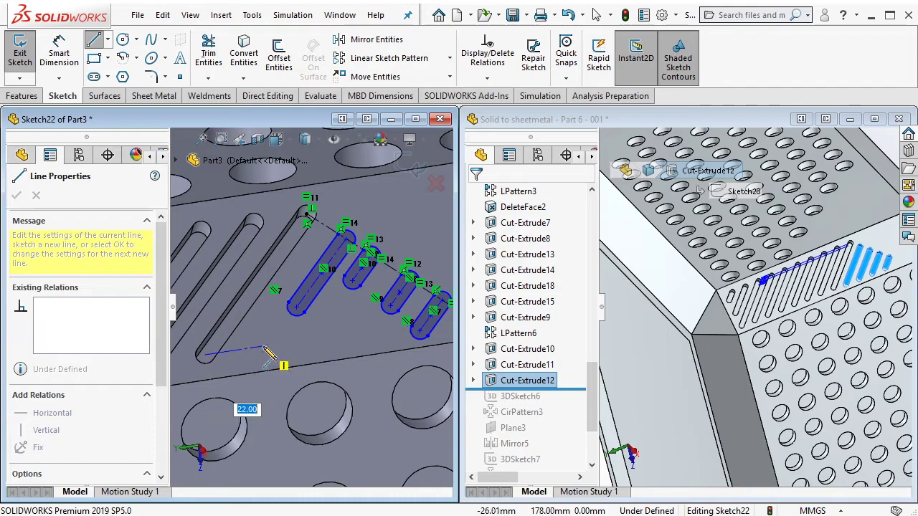
left_click(263, 347)
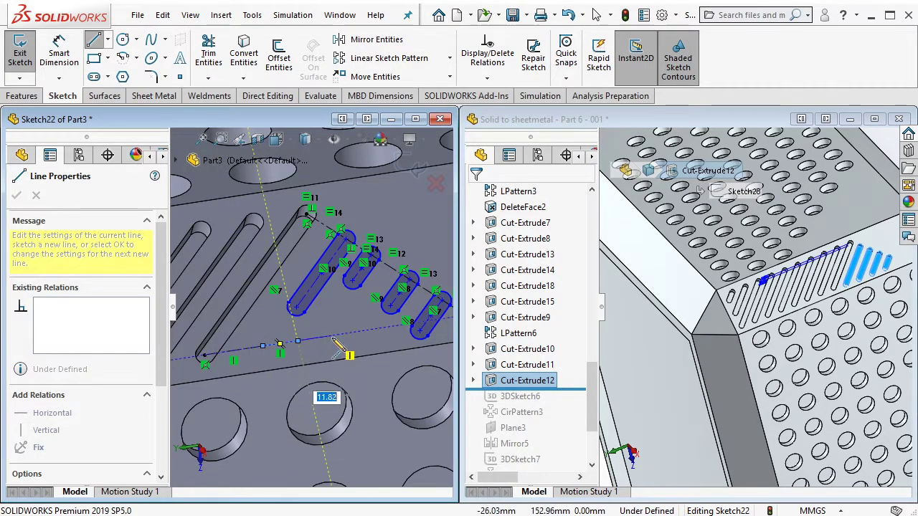
double_click(364, 331)
key("Escape")
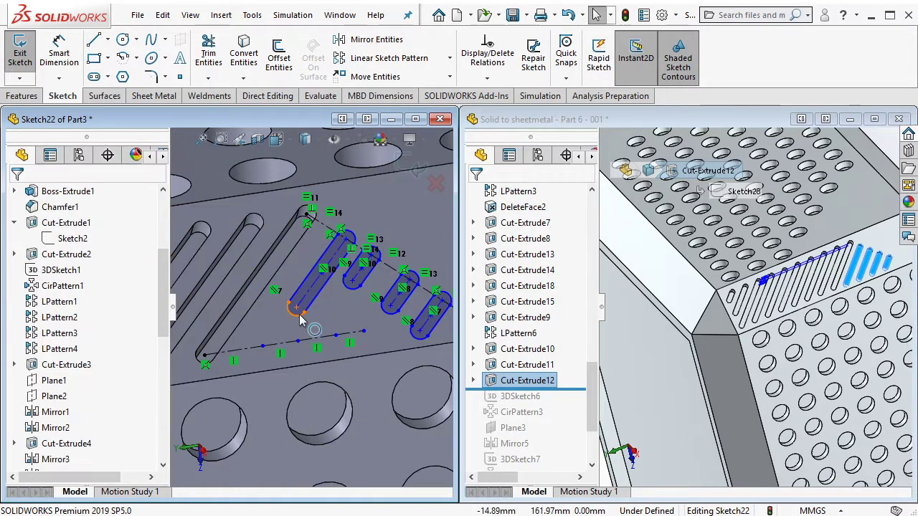
Give the four construction centerline segments equal lengths
left_click(250, 350)
left_click(247, 349)
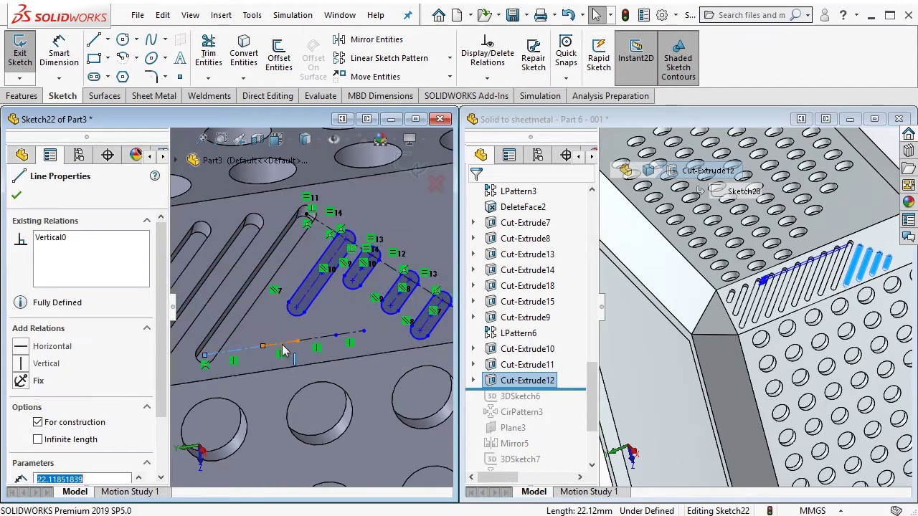
left_click(321, 345, "ctrl")
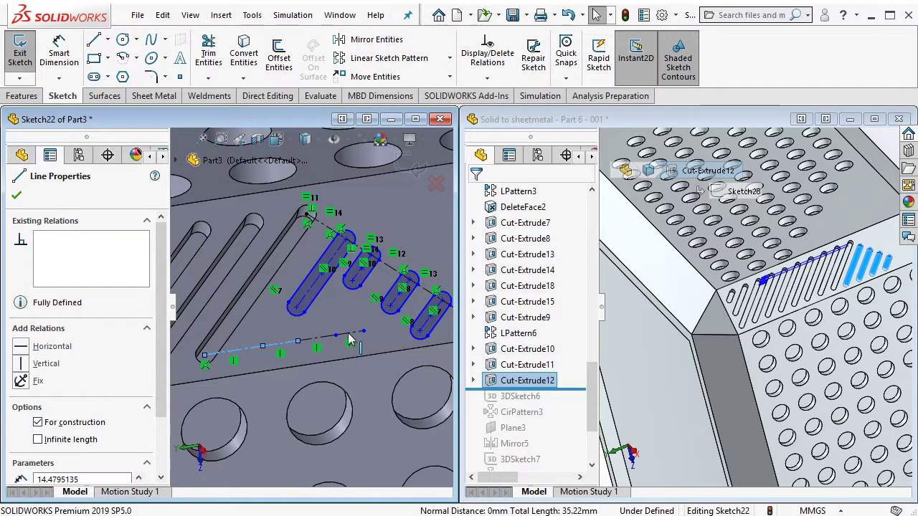
left_click(350, 333, "ctrl")
left_click(280, 343, "ctrl")
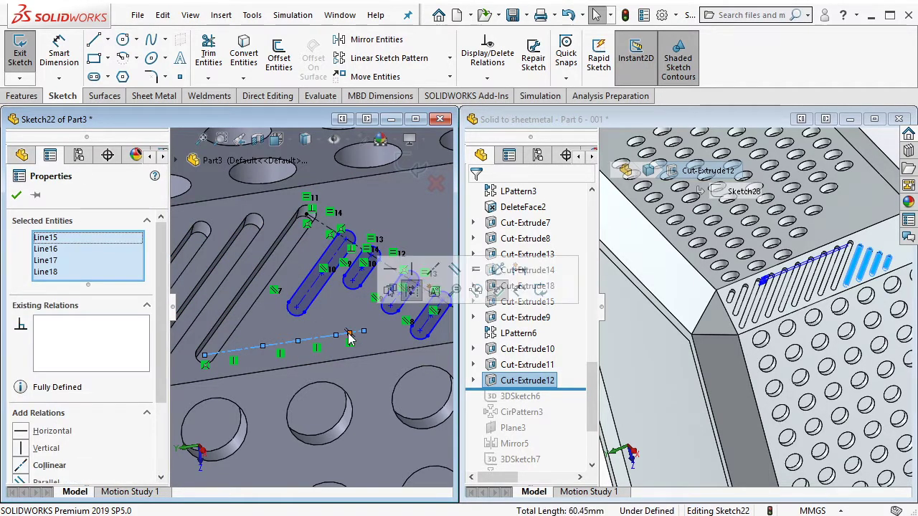
left_click(477, 271)
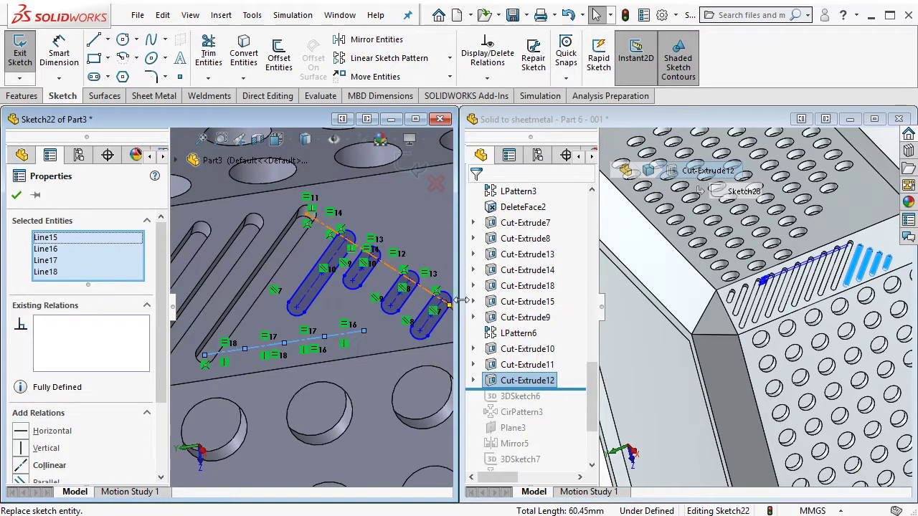
Make the first two slots' end points coincident with centerline points
left_click(258, 349)
left_click(245, 349)
left_click(296, 307, "ctrl")
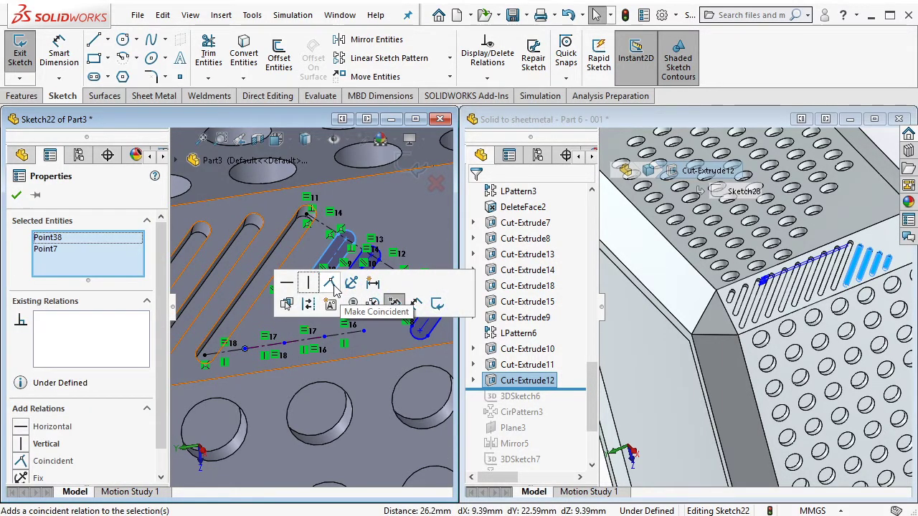
left_click(331, 284)
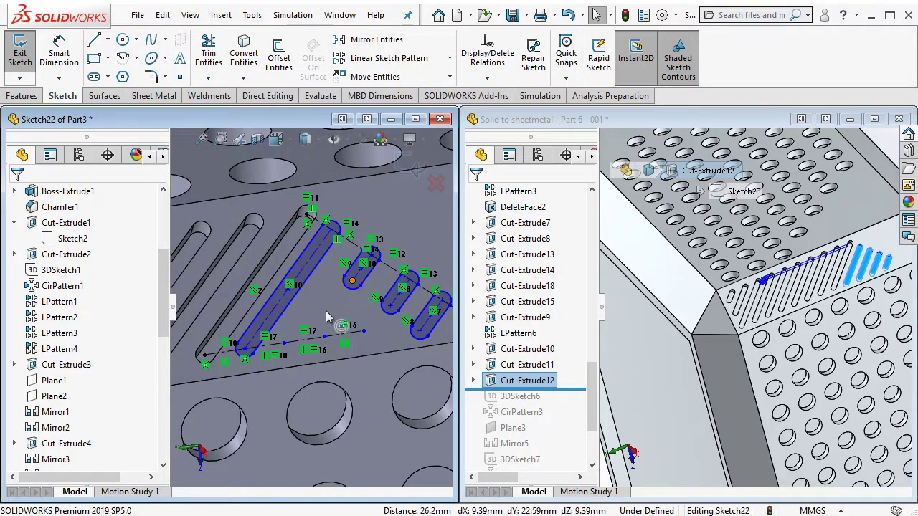
left_click(287, 347)
left_click(352, 280, "ctrl")
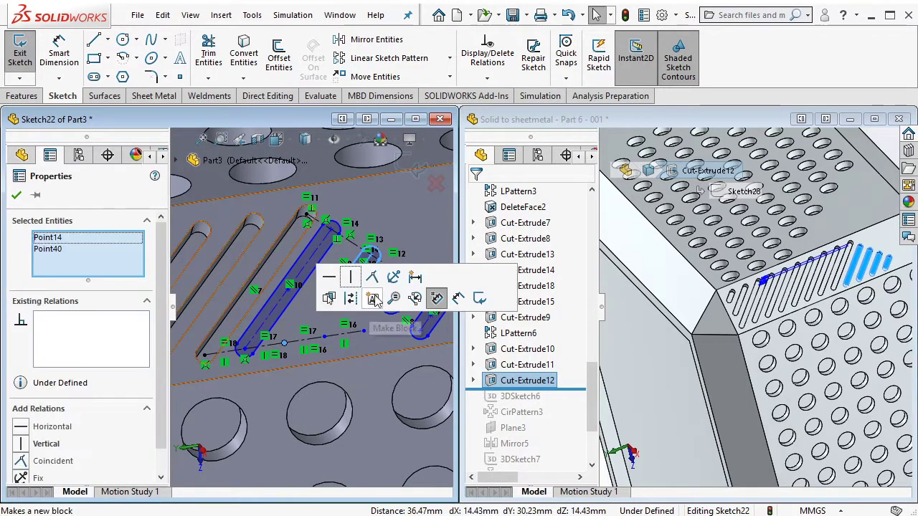
left_click(380, 297)
Snap the third and fourth slot end points onto their centerline points
left_click(324, 336)
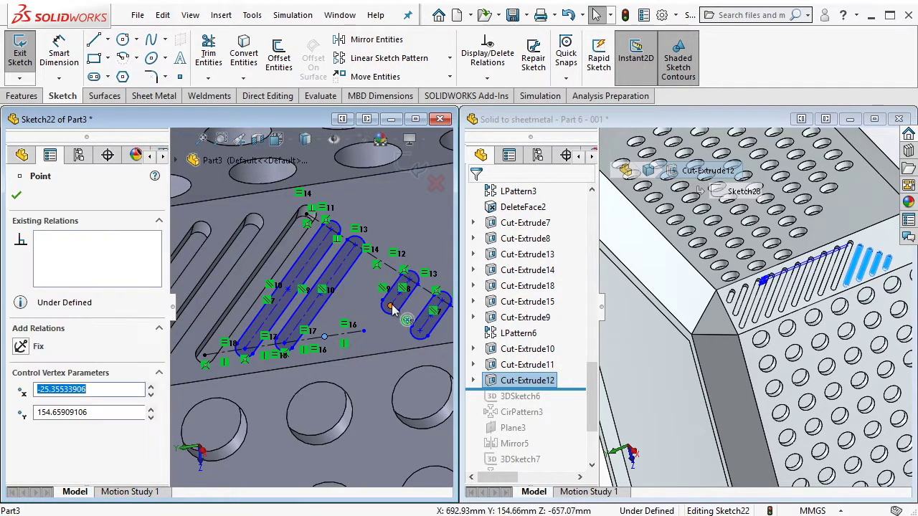
left_click(390, 306, "ctrl")
left_click(536, 260)
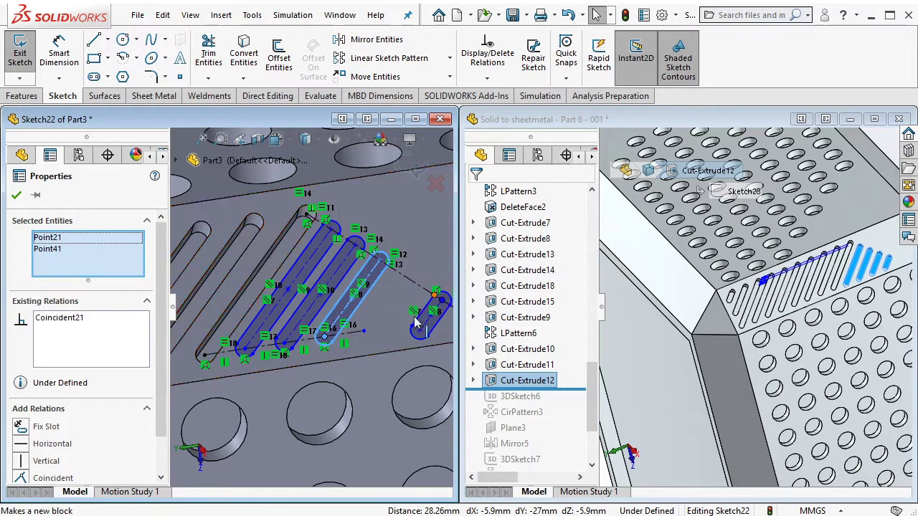
left_click(364, 332)
left_click(420, 330, "ctrl")
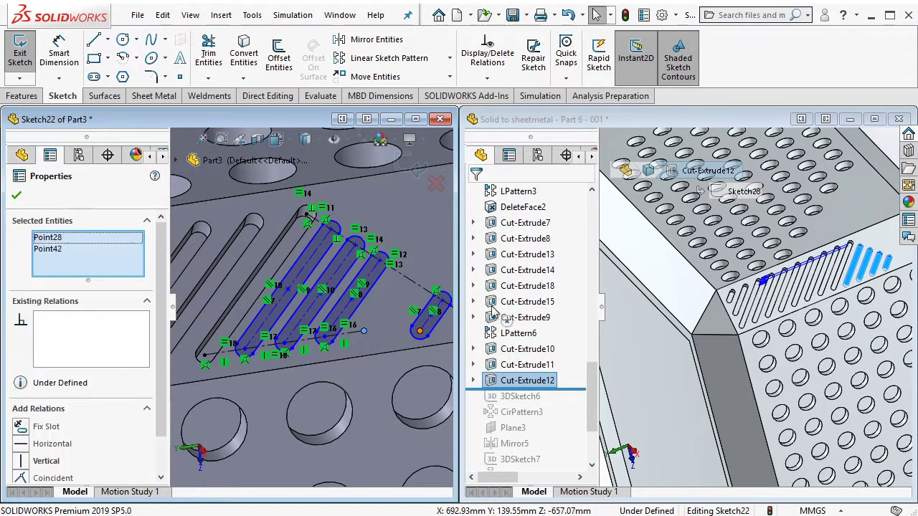
left_click(528, 266)
Draw a centerline from the first slot's end to the plate's corner arc
scroll(226, 341, "down", 2)
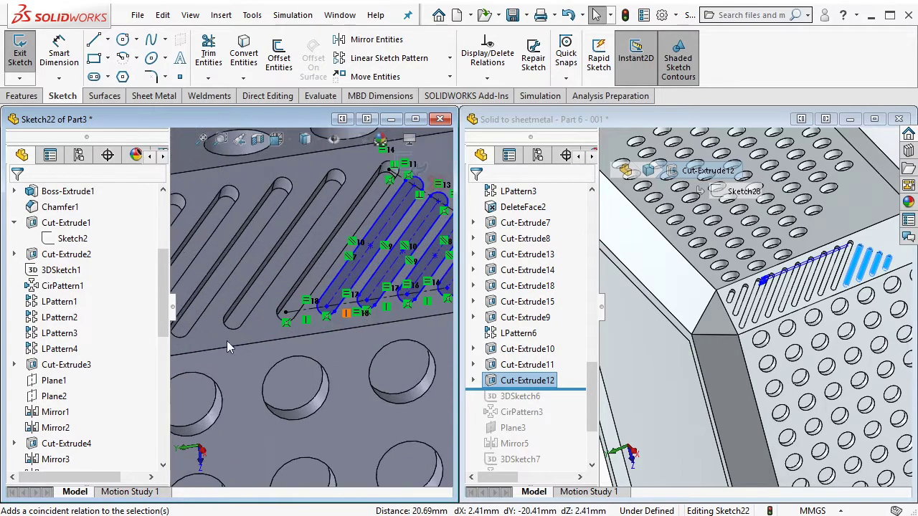
scroll(226, 340, "down", 1)
left_click(107, 42)
left_click(136, 71)
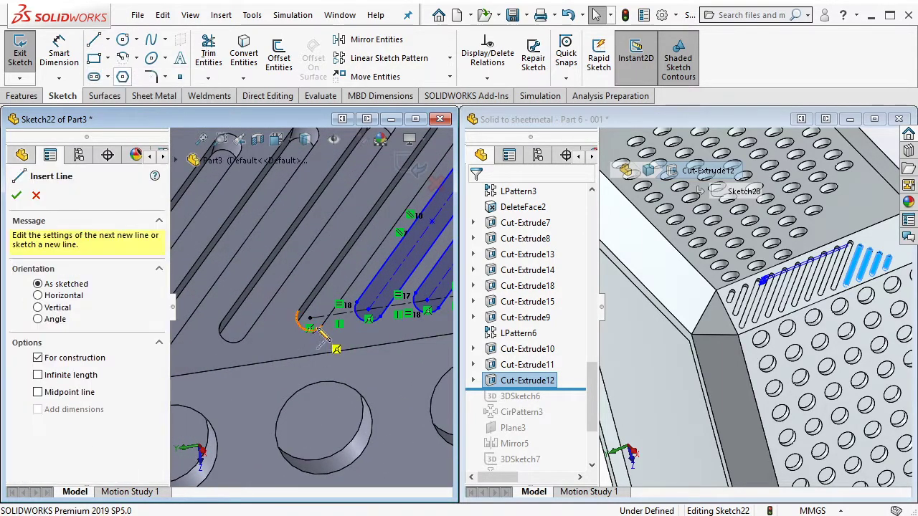
left_click(310, 319)
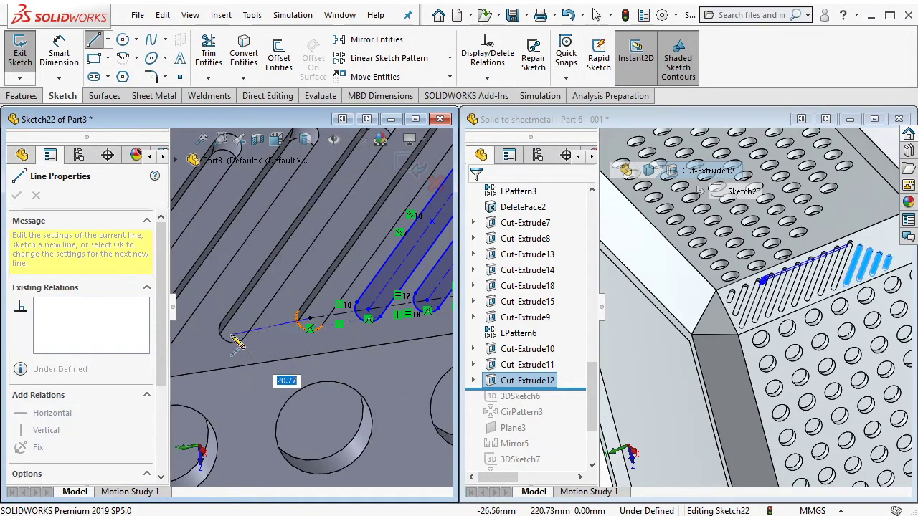
left_click(233, 330)
key("Escape")
Make the new centerline equal to a spacing segment, fully defining Sketch22
left_click(313, 323)
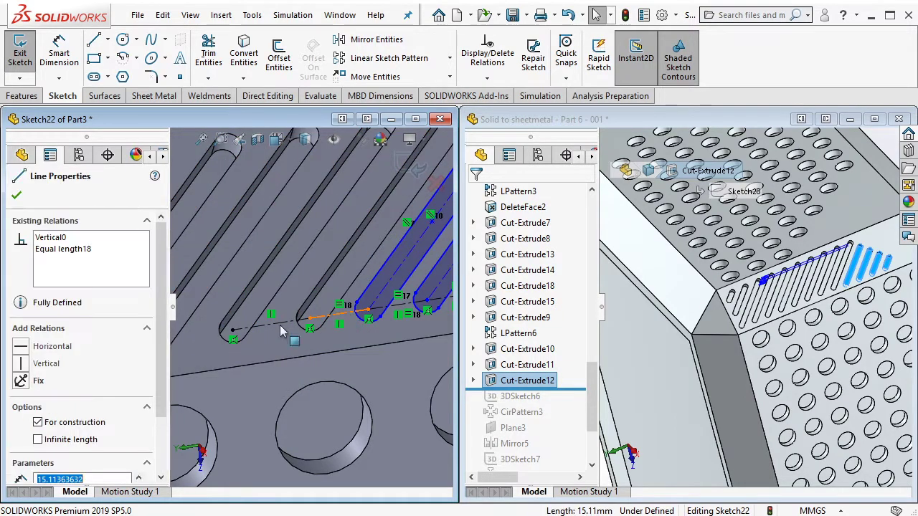
left_click(401, 304, "ctrl")
left_click(430, 276)
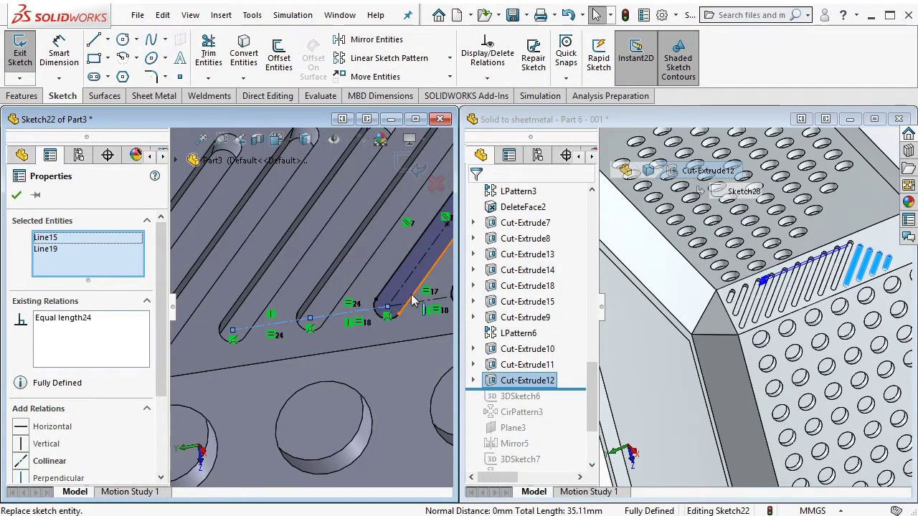
key("Escape")
scroll(425, 260, "up", 3)
middle_click_drag(424, 258, 406, 272)
Confirm the 10 mm slot cut in Part3 and fit the reference part in view
left_click(22, 97)
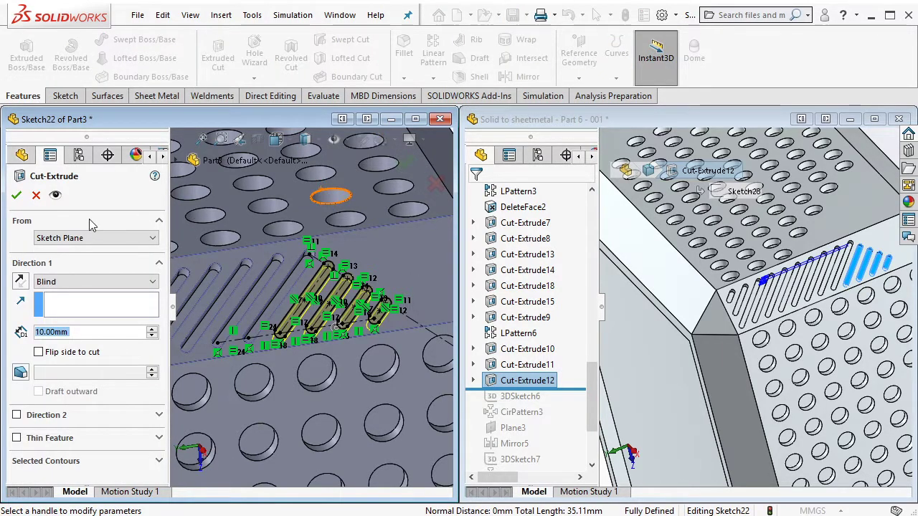
left_click(16, 195)
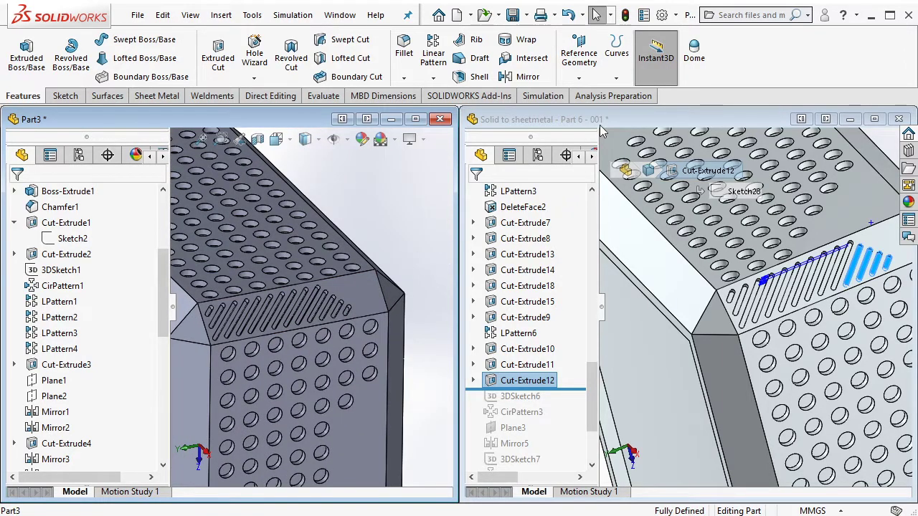
left_click(600, 123)
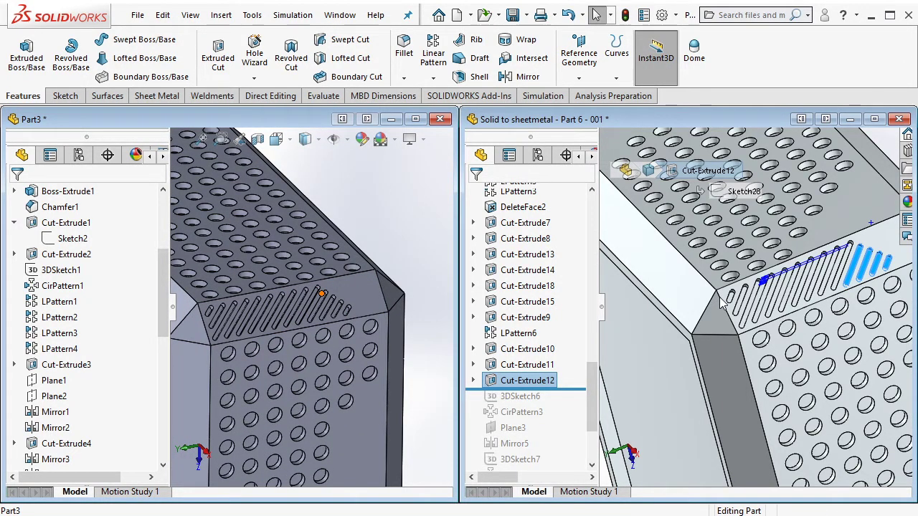
key("f")
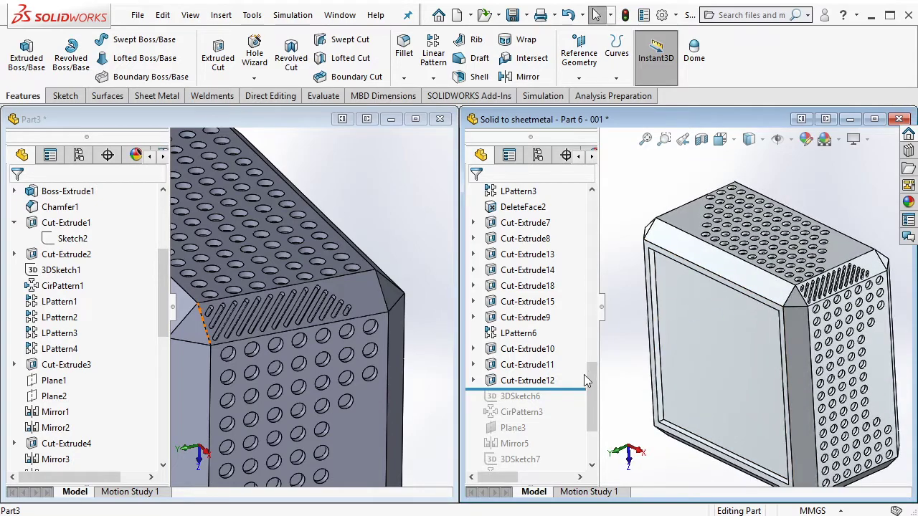
Roll the reference part back to 3DSketch6, select it, and view its front
left_click_drag(575, 389, 558, 402)
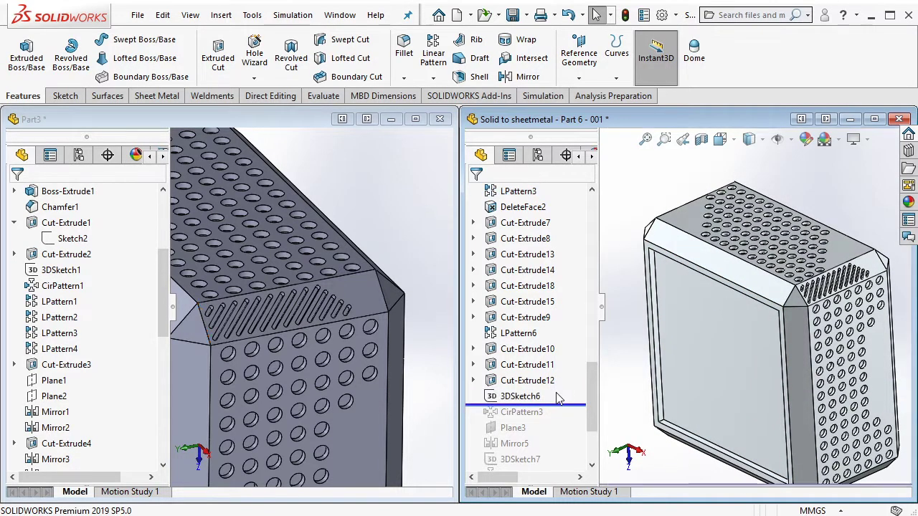
left_click(527, 398)
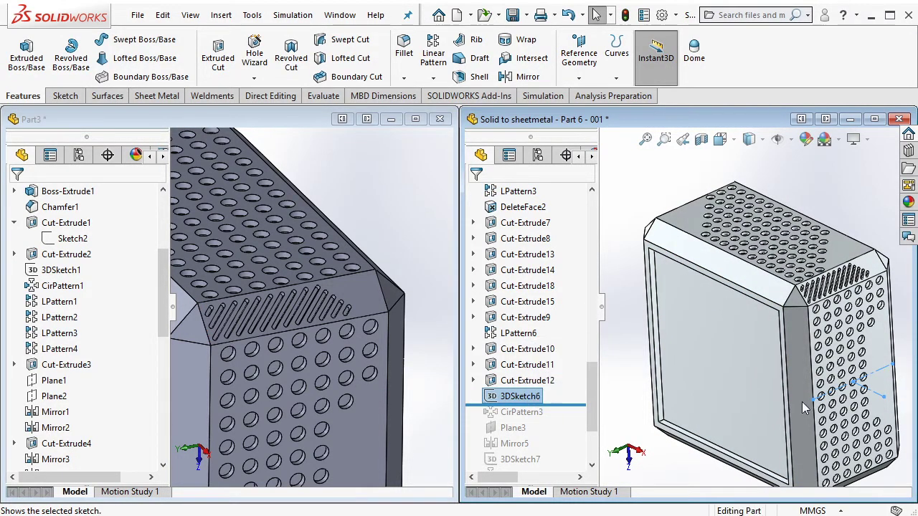
middle_click_drag(839, 390, 859, 411)
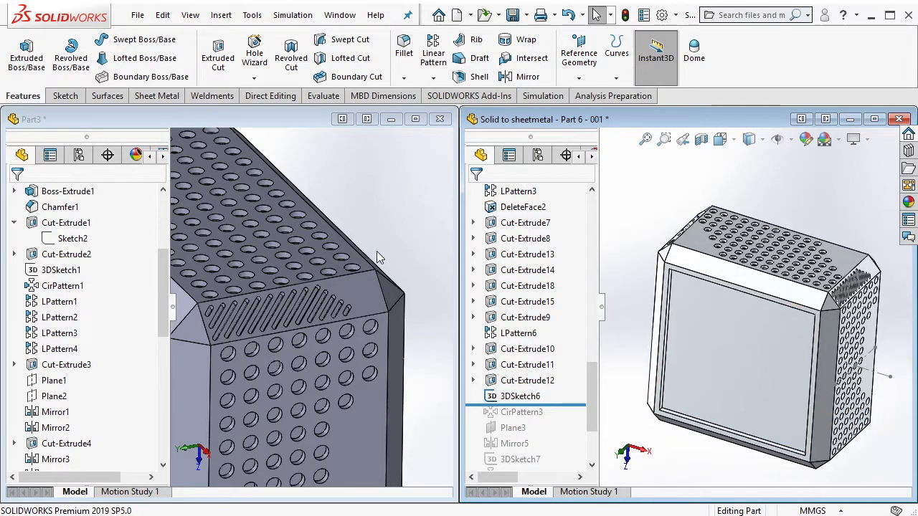
left_click(429, 320)
scroll(392, 405, "up", 2)
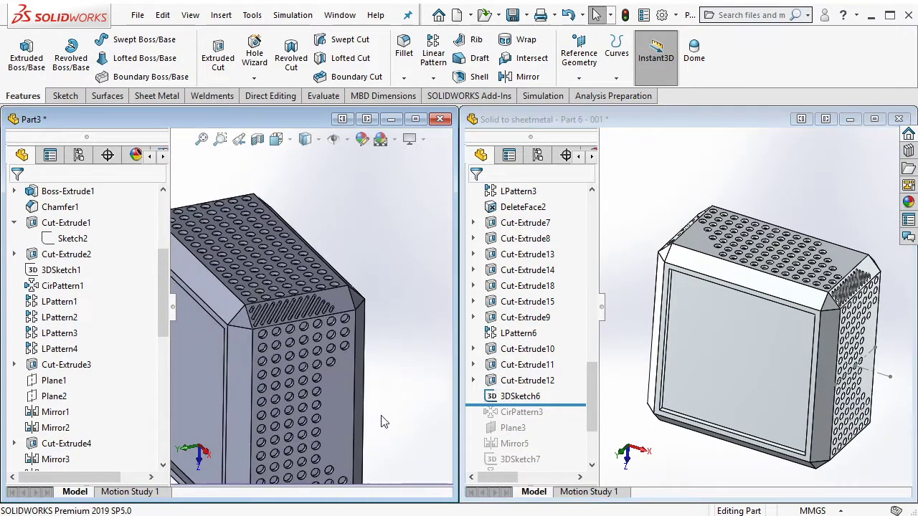
scroll(289, 410, "up", 2)
Start a 3D sketch in Part3 and draw a line across the perforated side face
left_click(65, 96)
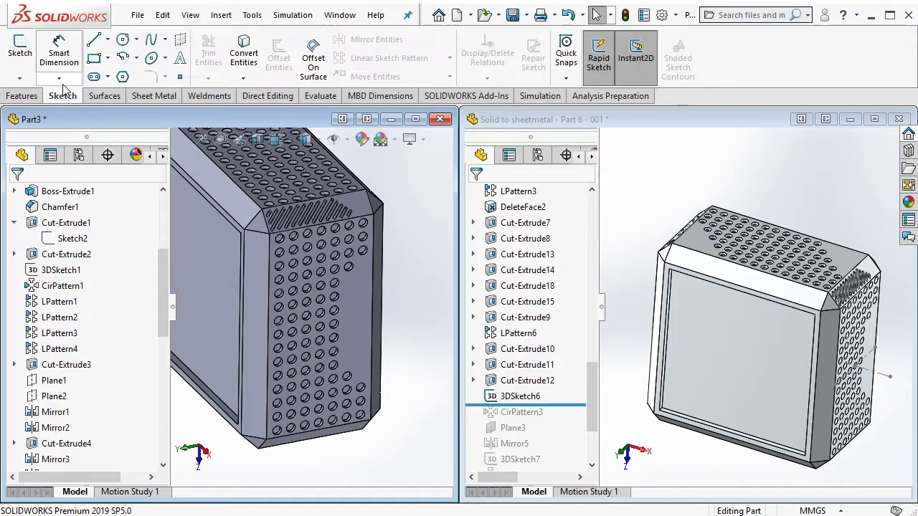
left_click(20, 78)
left_click(17, 79)
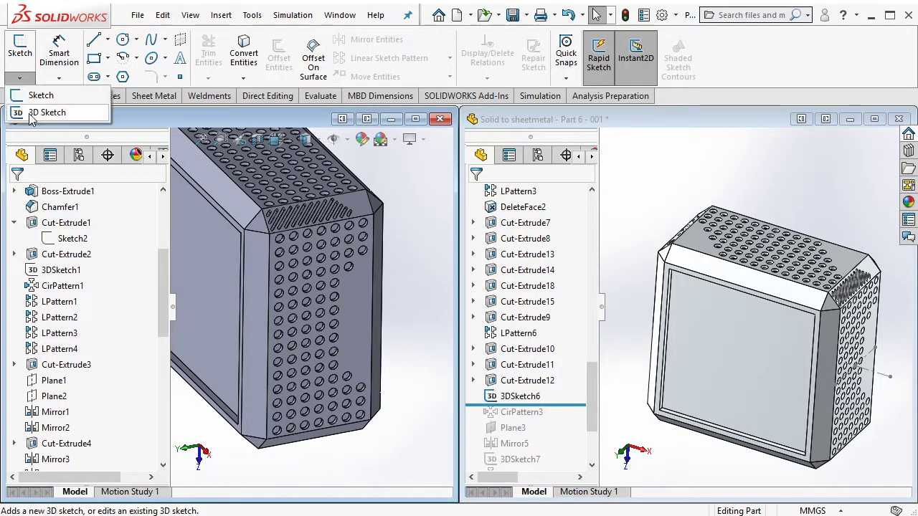
left_click(40, 111)
left_click(107, 40)
left_click(133, 55)
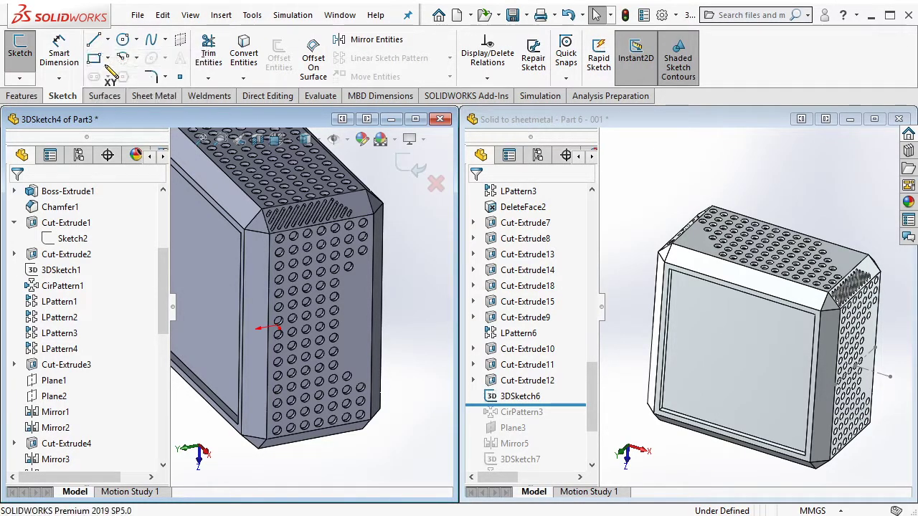
scroll(294, 359, "down", 3)
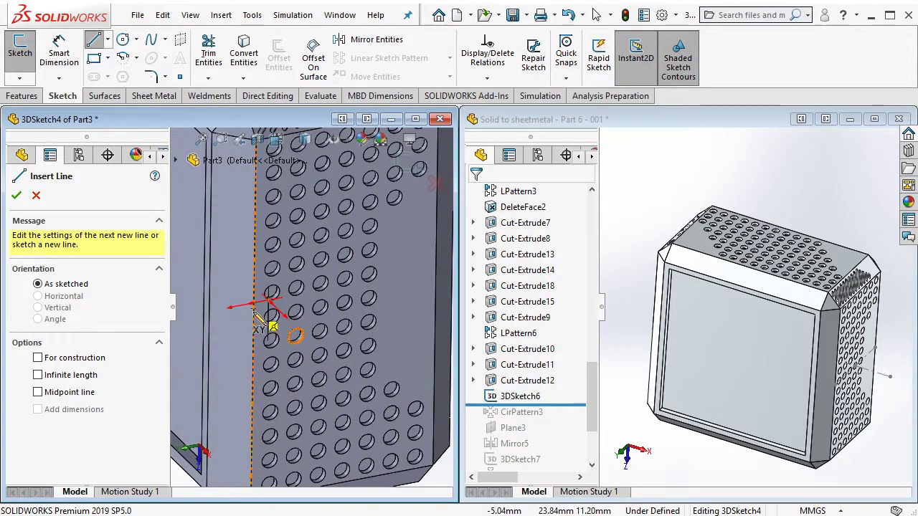
left_click(253, 319)
left_click(436, 286)
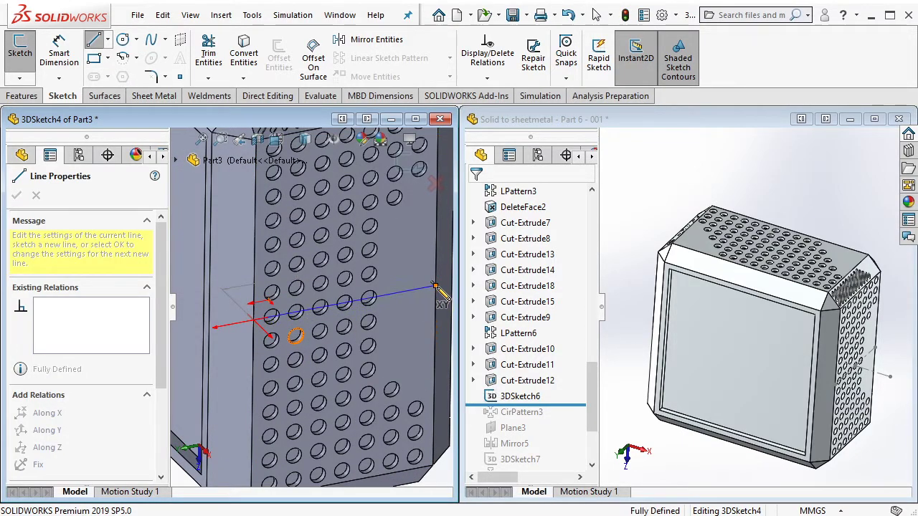
key("Escape")
Draw a second line outward from the first line, then exit the 3D sketch
middle_click_drag(405, 301, 172, 103)
left_click(92, 45)
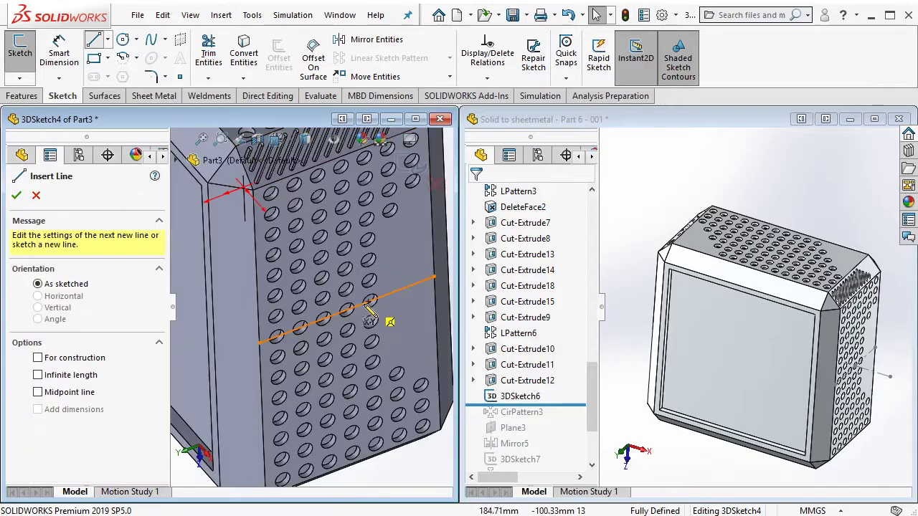
left_click(347, 310)
middle_click_drag(349, 313, 359, 317)
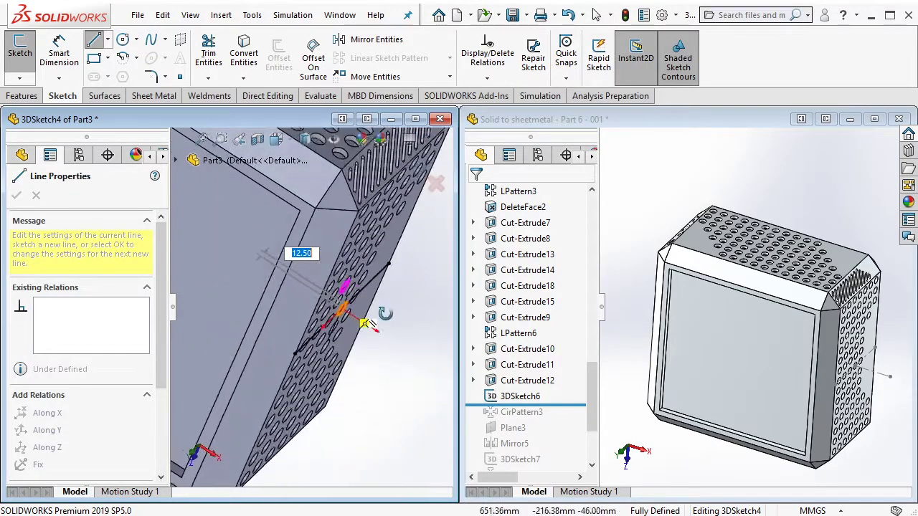
left_click(425, 367)
key("Escape")
middle_click_drag(423, 362, 405, 280)
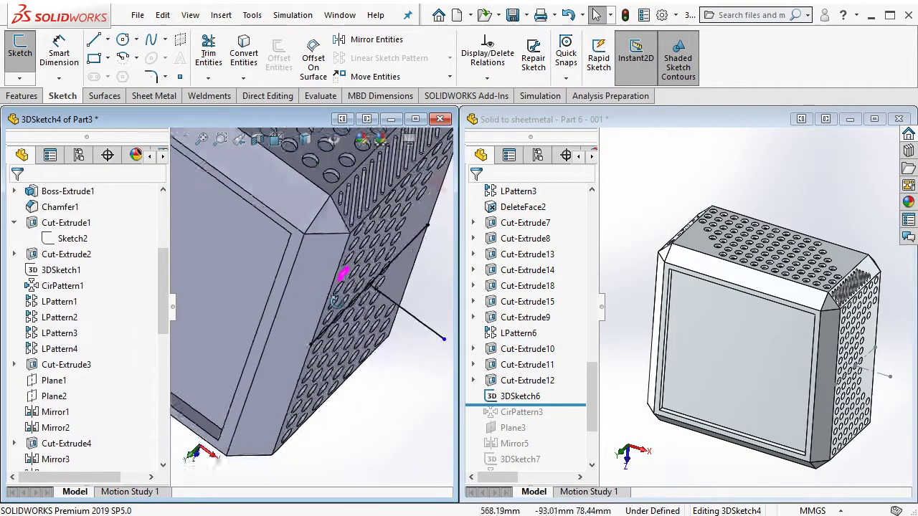
key("ctrl+7")
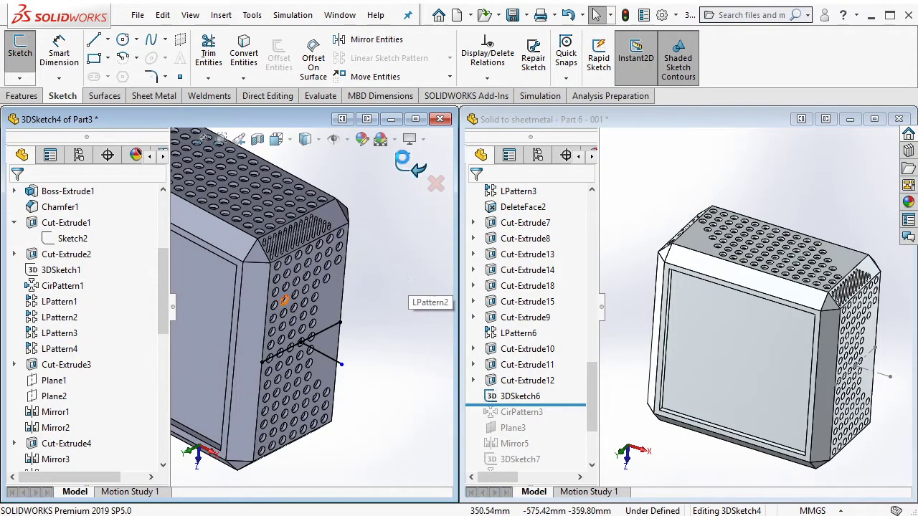
left_click(410, 164)
Roll the reference part forward past CirPattern3 and inspect it from the side
left_click(556, 409)
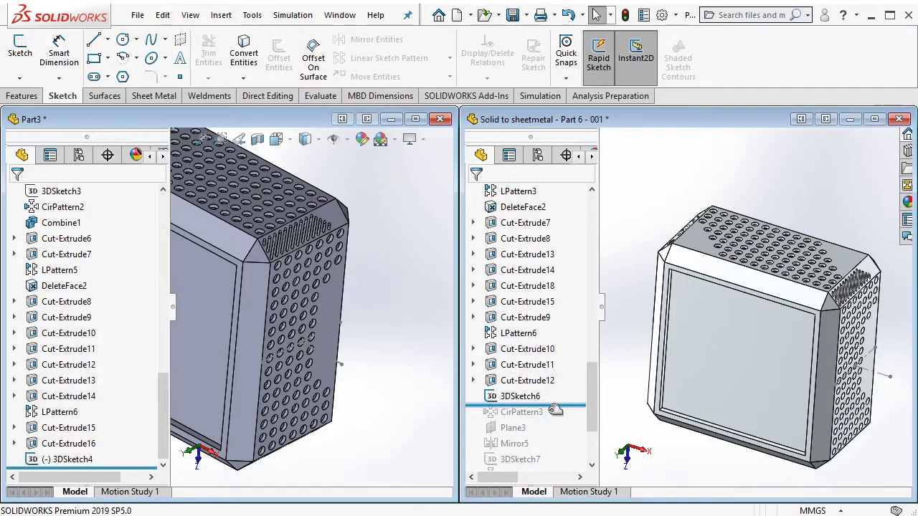
left_click_drag(547, 418, 543, 424)
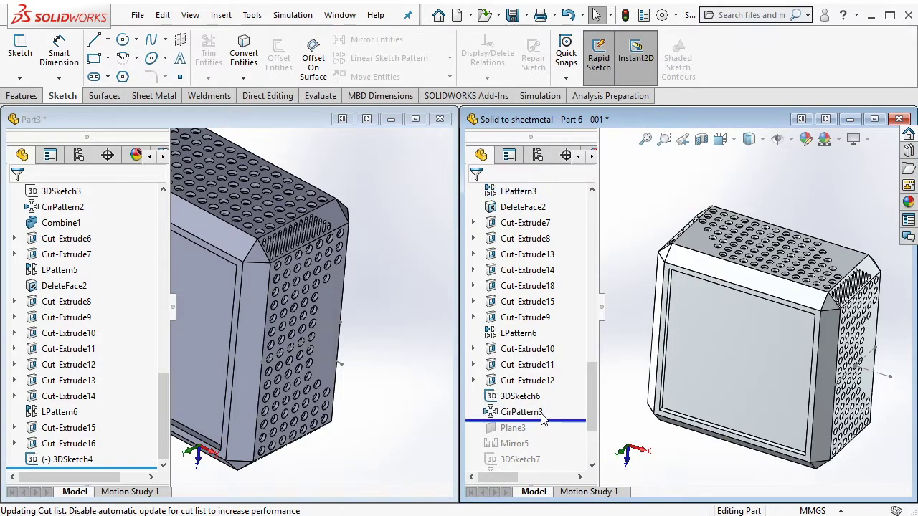
left_click(543, 414)
middle_click_drag(791, 366, 746, 330)
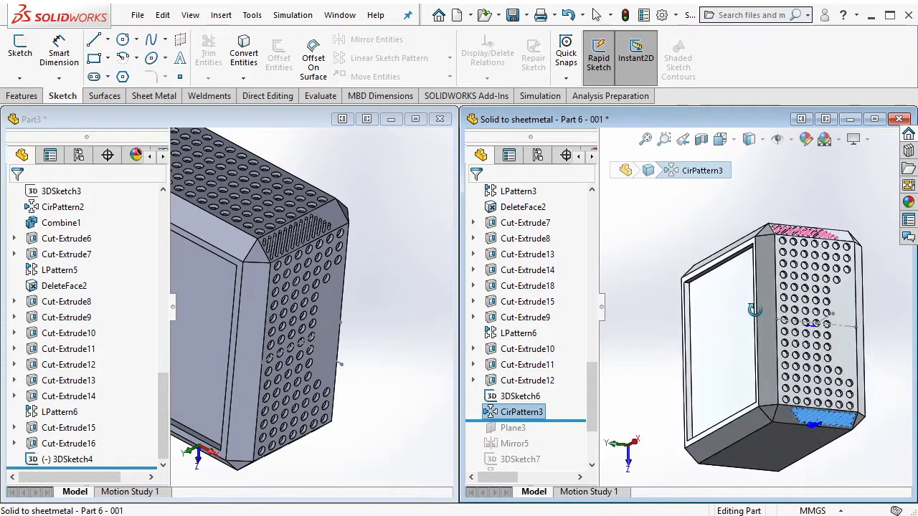
Start a circular pattern in Part3 using the 3DSketch4 line as its axis
left_click(307, 299)
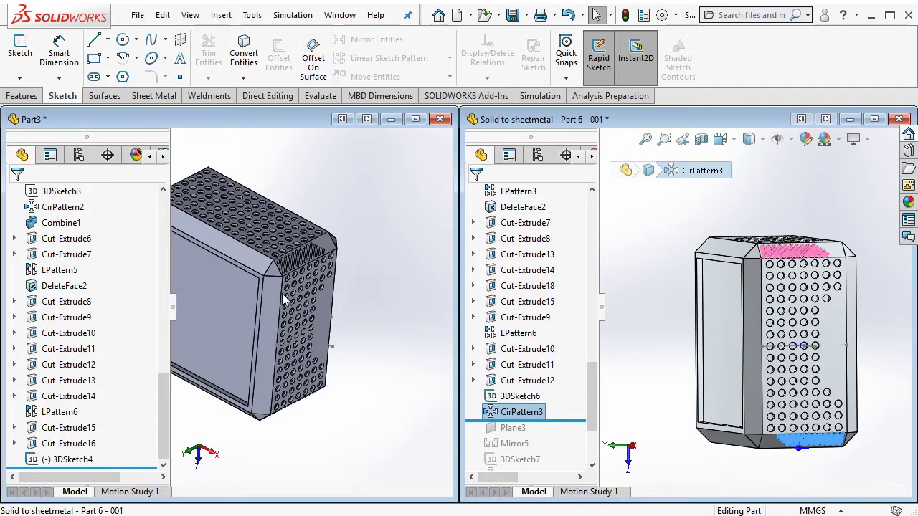
scroll(248, 302, "down", 3)
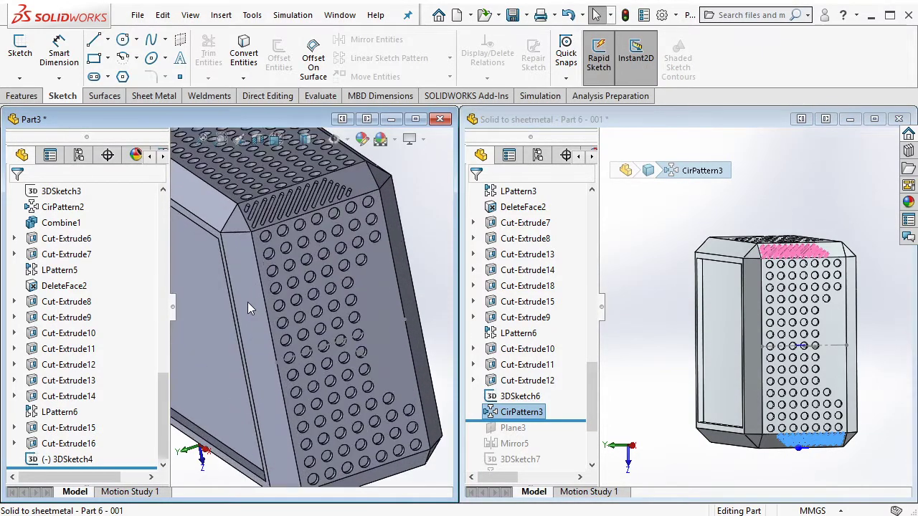
left_click(38, 98)
left_click(433, 79)
left_click(459, 112)
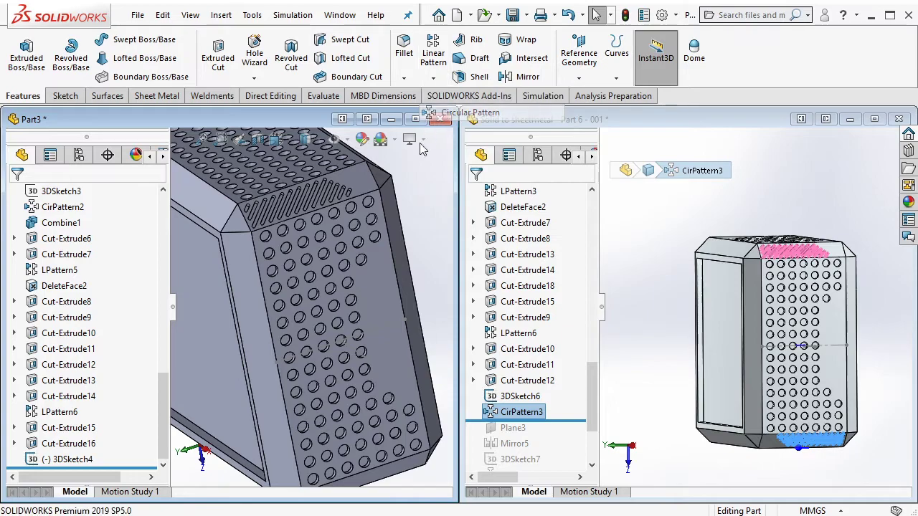
left_click(144, 246)
middle_click_drag(353, 267, 323, 362)
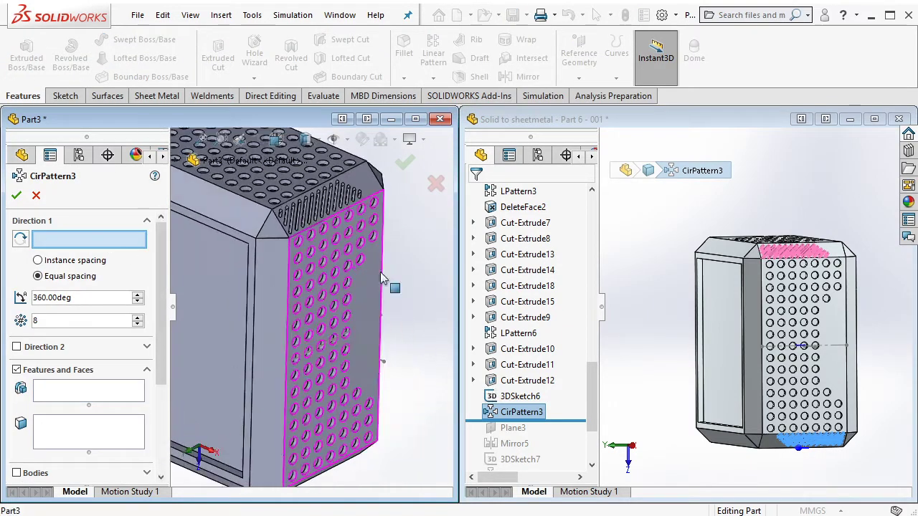
left_click(371, 360)
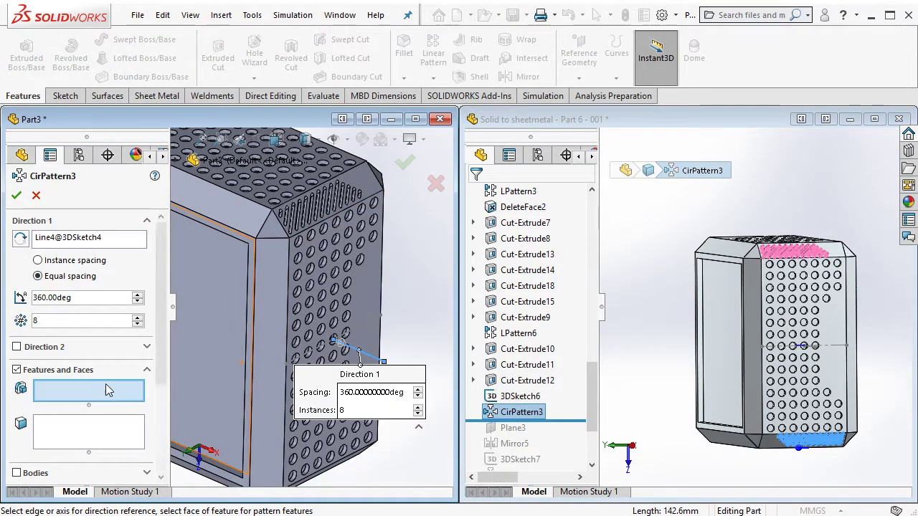
scroll(227, 261, "down", 3)
scroll(227, 261, "down", 3)
Pattern LPattern6, Cut-Extrude16 and Cut-Extrude15 with 2 instances
left_click(266, 262)
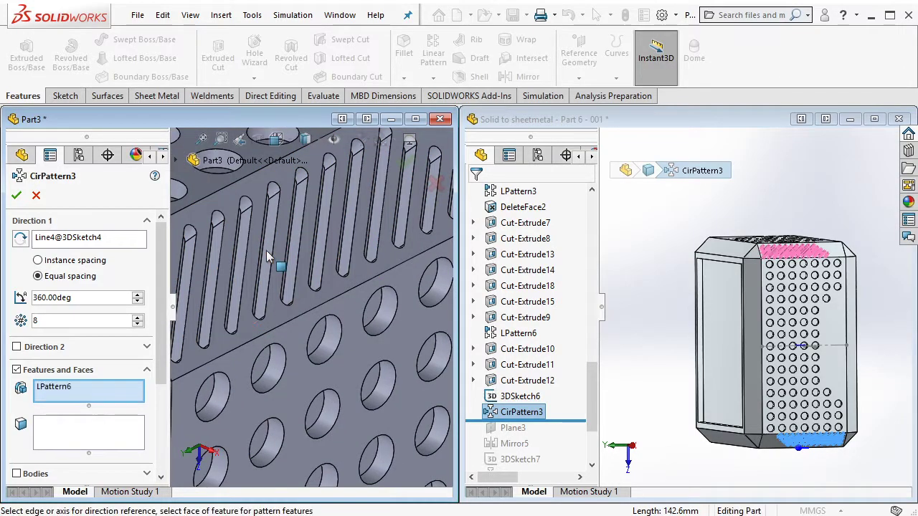
scroll(361, 267, "up", 3)
scroll(361, 267, "down", 2)
left_click(362, 269)
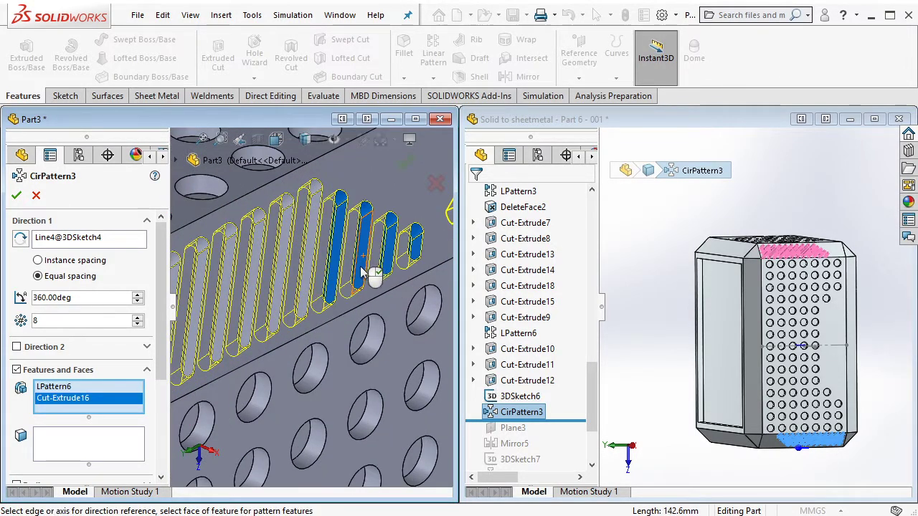
scroll(379, 272, "up", 3)
scroll(213, 312, "down", 3)
left_click(200, 304)
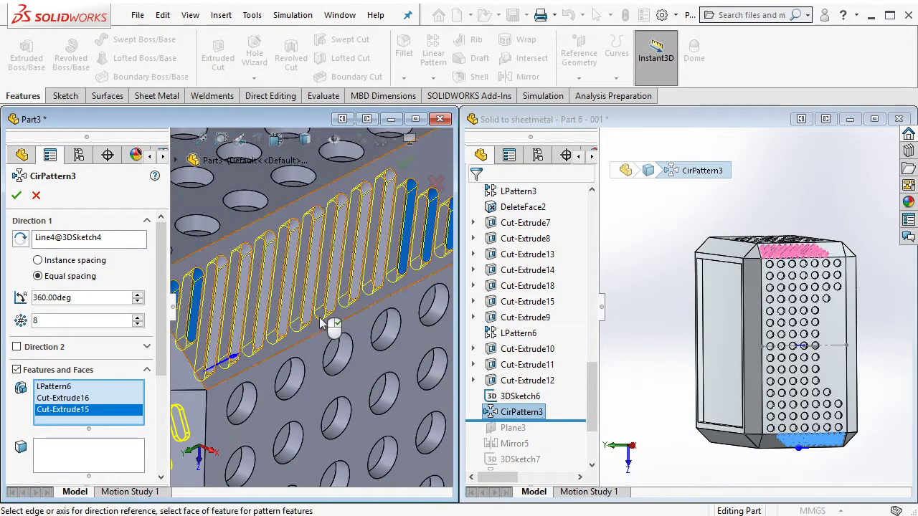
scroll(335, 322, "up", 5)
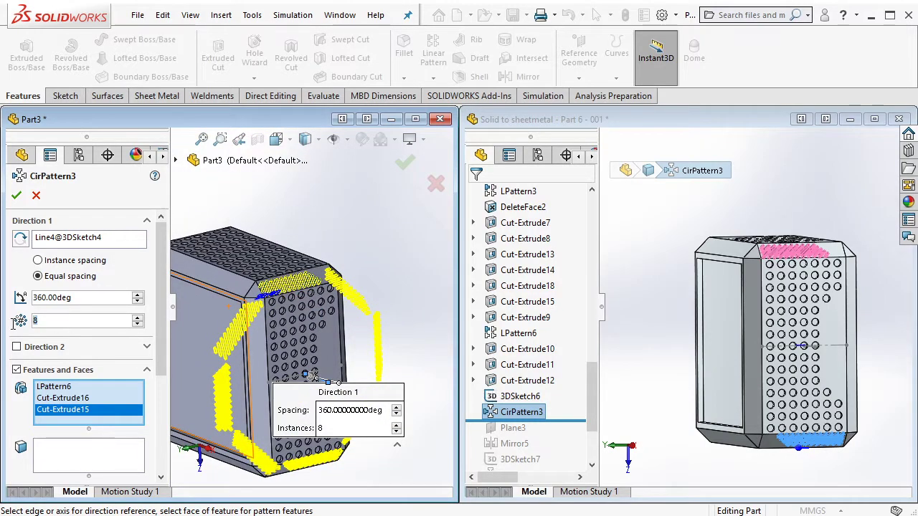
type("2")
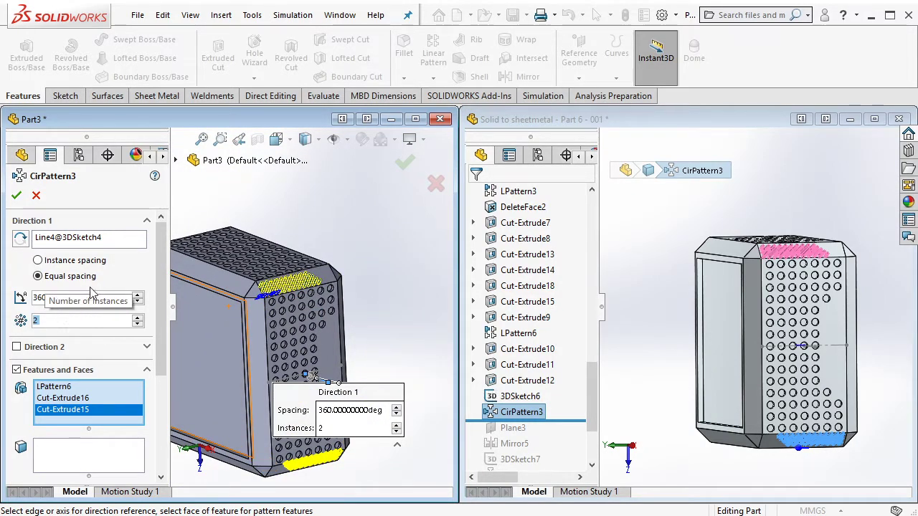
left_click(16, 195)
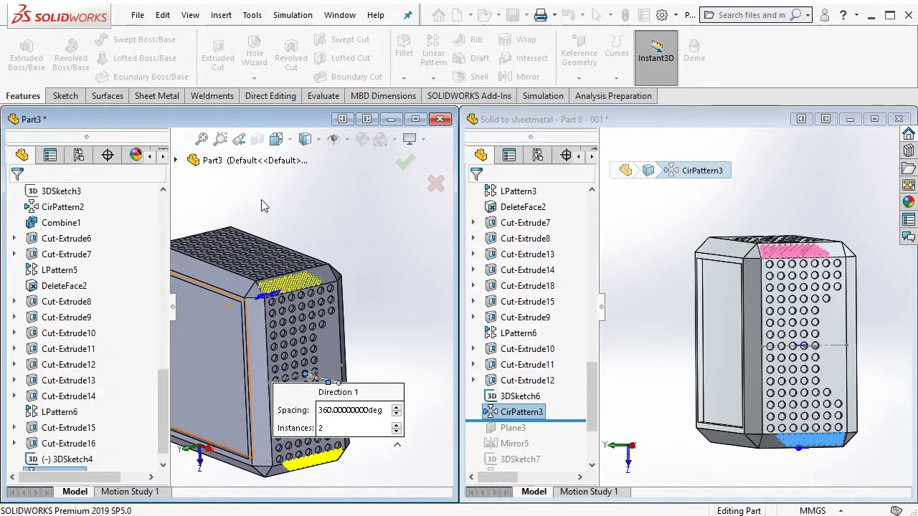
Check an edge on Part3, then roll the reference part forward past Mirror5
middle_click_drag(280, 335, 318, 418)
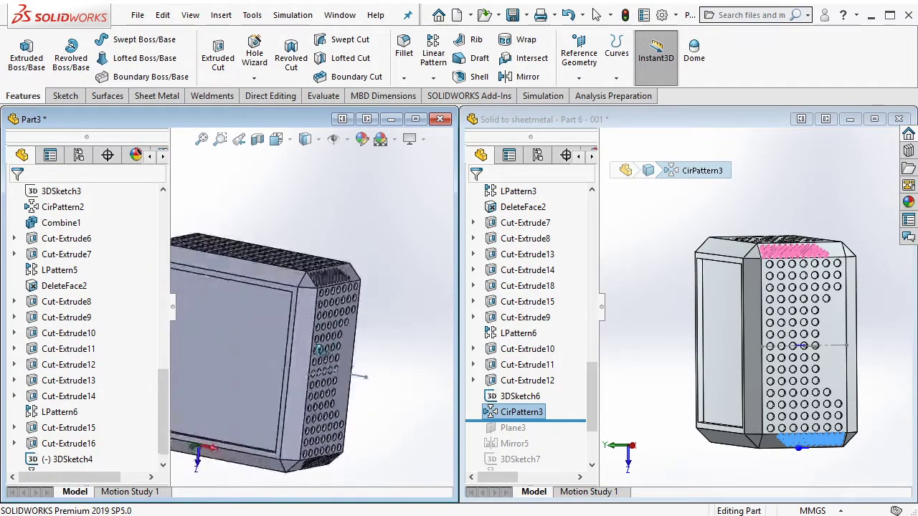
left_click(333, 373)
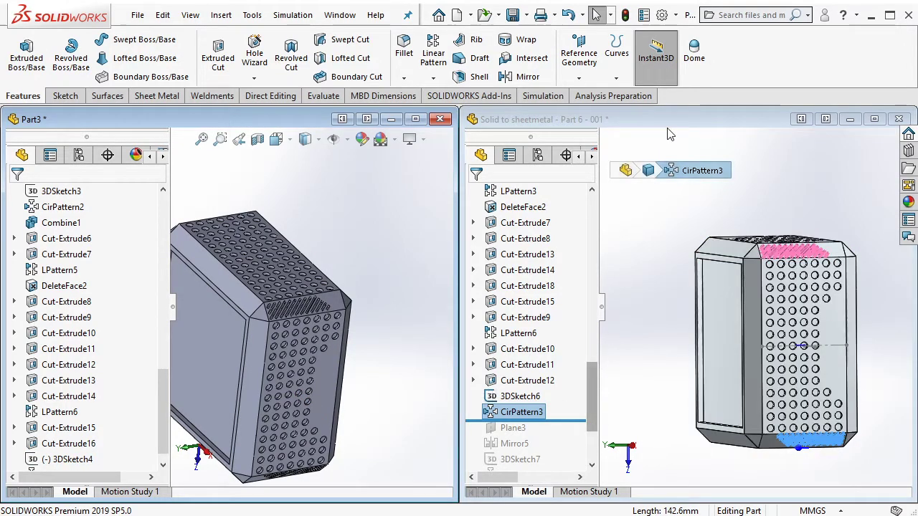
left_click(648, 222)
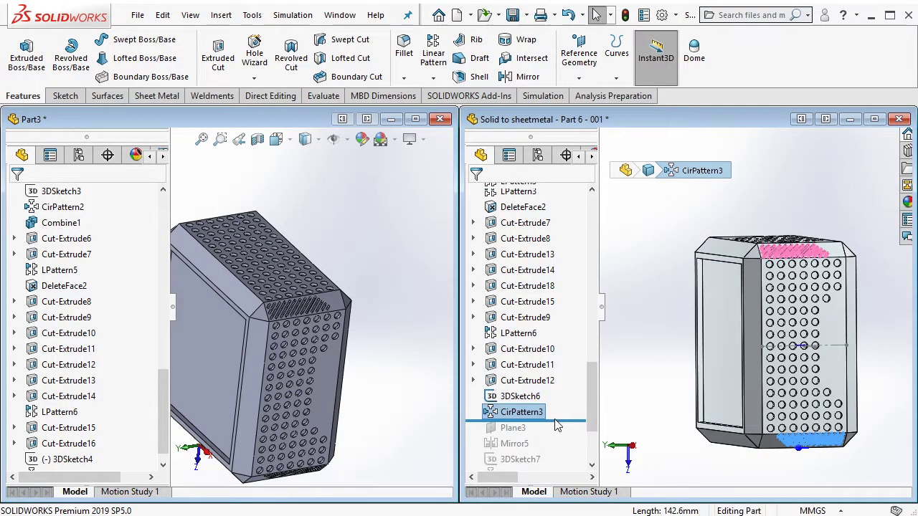
left_click_drag(557, 423, 543, 445)
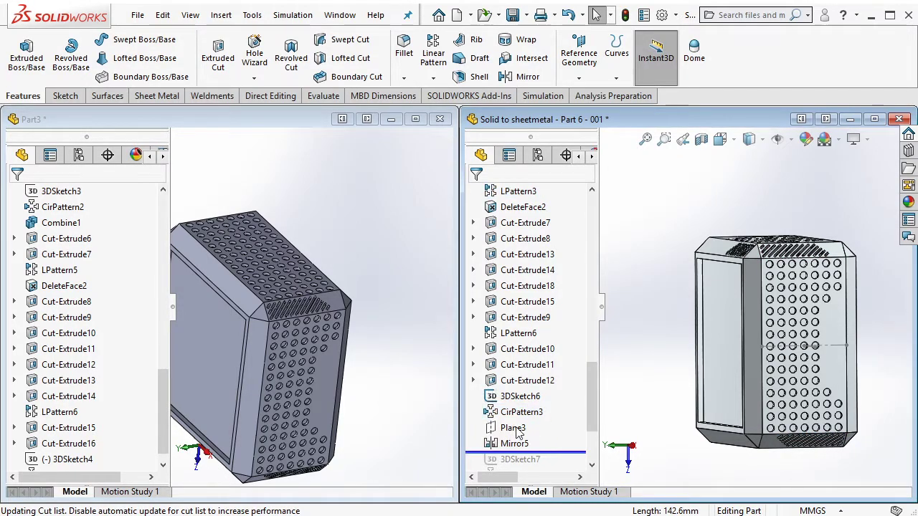
Select the reference part's Plane3 and orbit around it
left_click(513, 428)
middle_click_drag(789, 387, 813, 370)
middle_click_drag(273, 344, 290, 329)
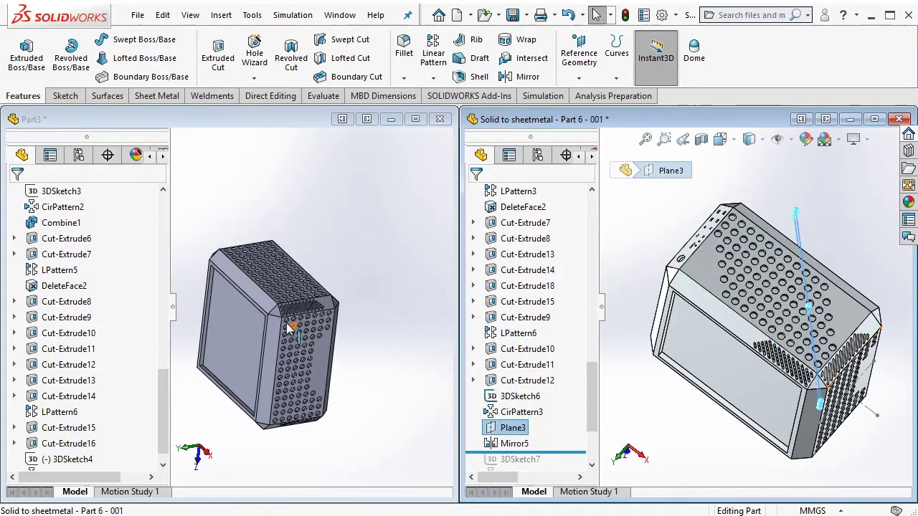
Create Plane3 in Part3 from the right chamfer face and the top bevel strip
left_click(289, 328)
middle_click_drag(344, 313, 327, 307)
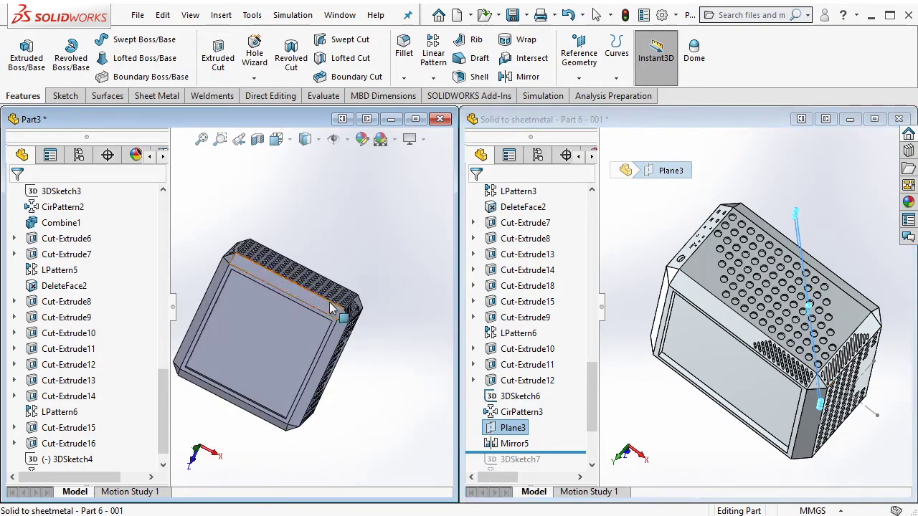
scroll(322, 315, "down", 5)
scroll(241, 313, "down", 3)
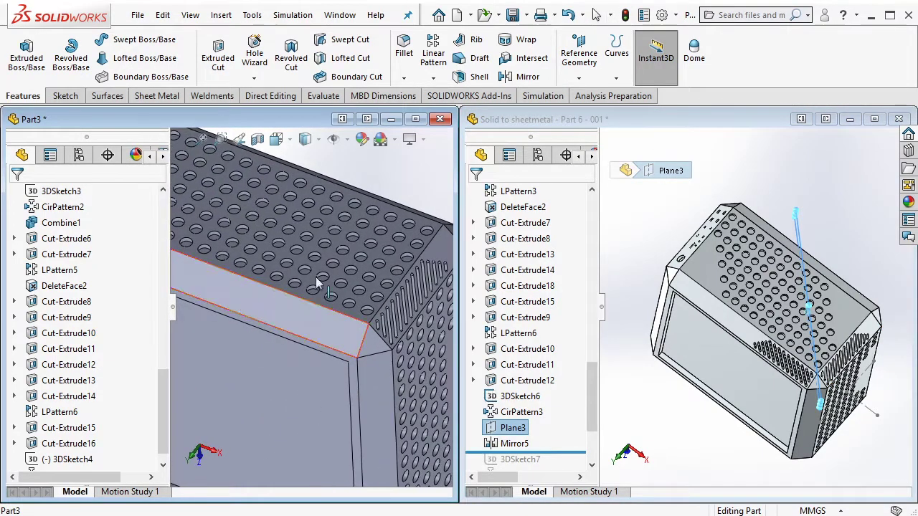
left_click(584, 58)
left_click(584, 95)
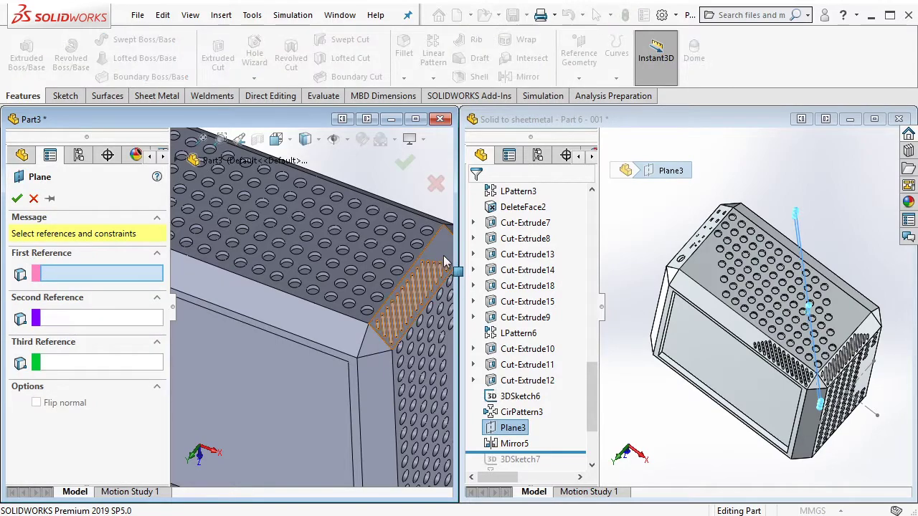
left_click(388, 324)
left_click(334, 331)
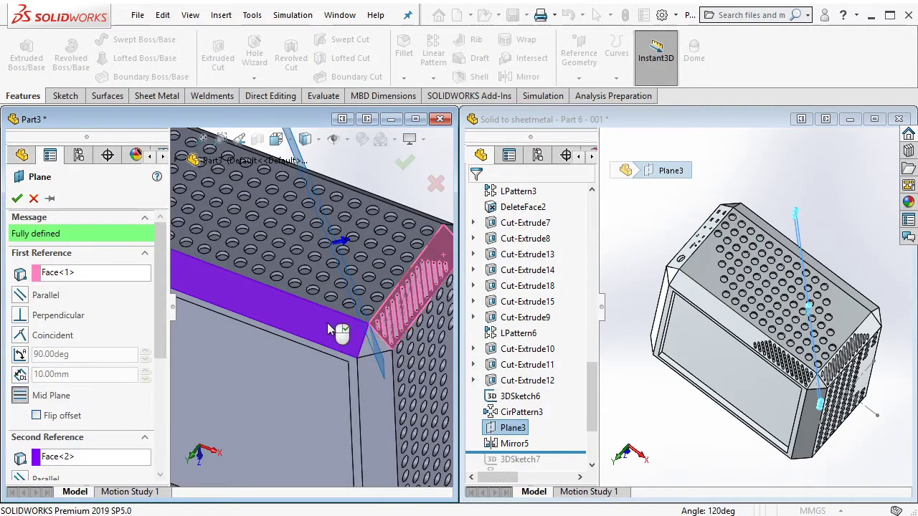
left_click(404, 165)
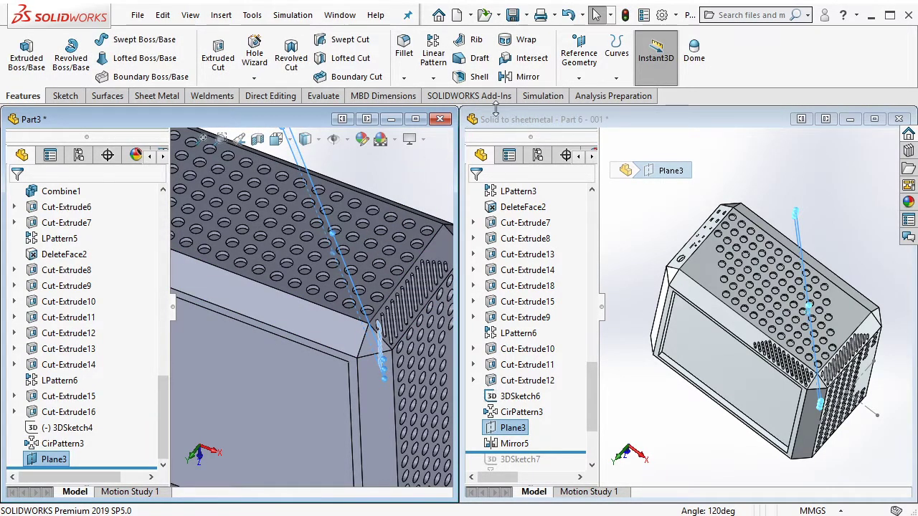
Mirror LPattern6, Cut-Extrude15 and Cut-Extrude16 across Plane3
scroll(416, 310, "down", 4)
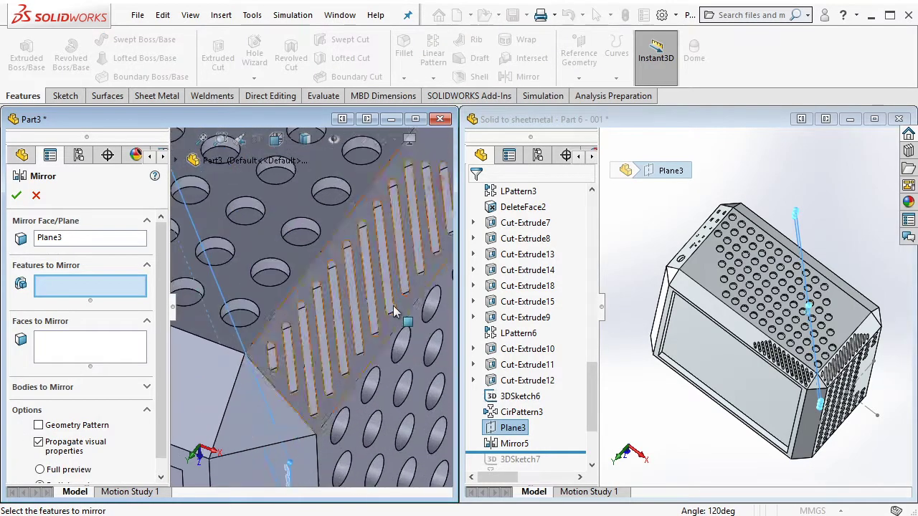
left_click(371, 292)
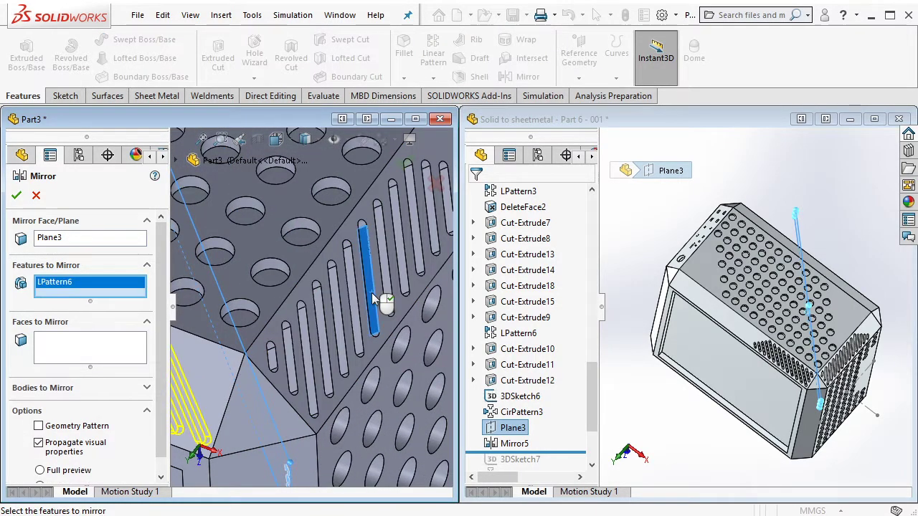
mouse_move(373, 296)
middle_mouse_down()
mouse_move(242, 358)
mouse_move(382, 265)
middle_mouse_up()
left_click(243, 362)
left_click(383, 265)
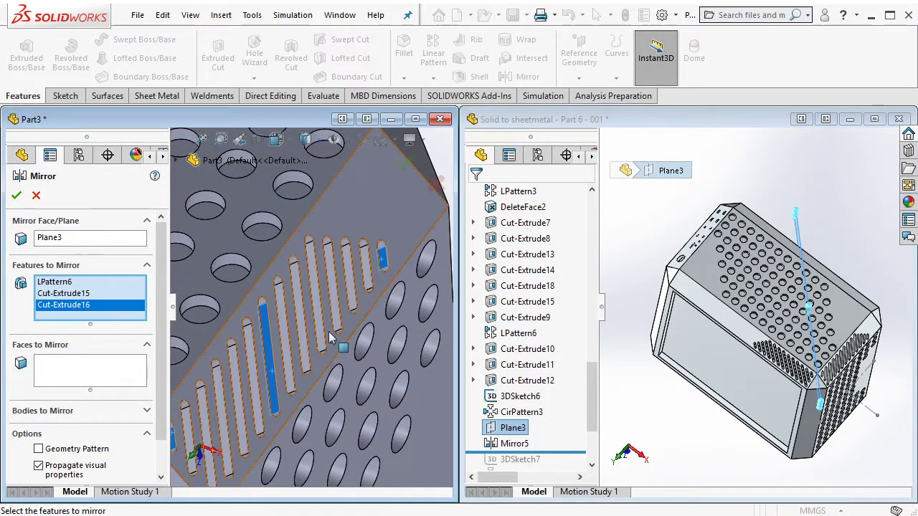
scroll(373, 259, "up", 4)
scroll(362, 254, "up", 3)
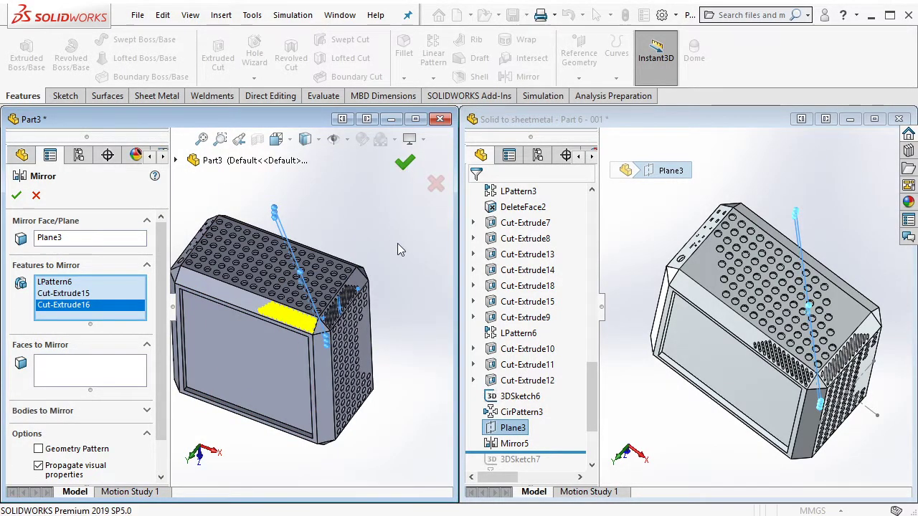
key("Return")
Hide Plane3 in Part3
left_click(299, 272)
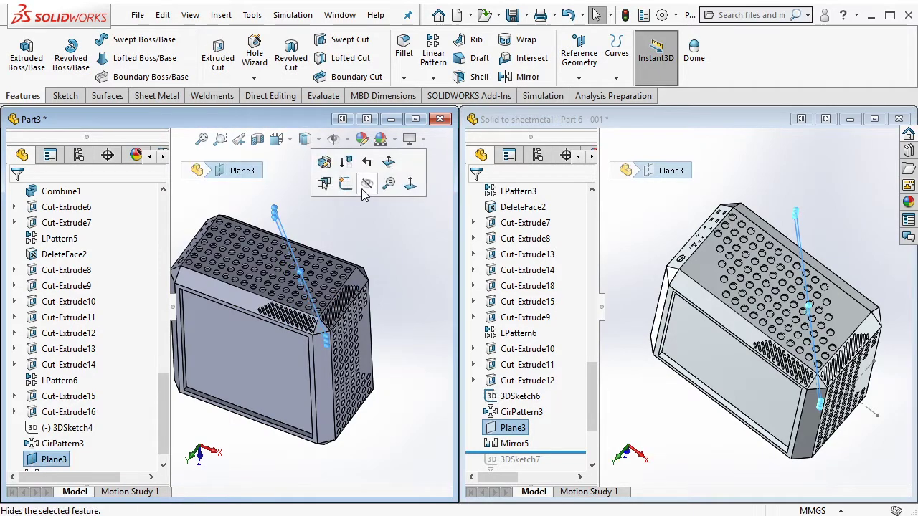
left_click(363, 188)
scroll(243, 290, "down", 3)
scroll(257, 283, "down", 3)
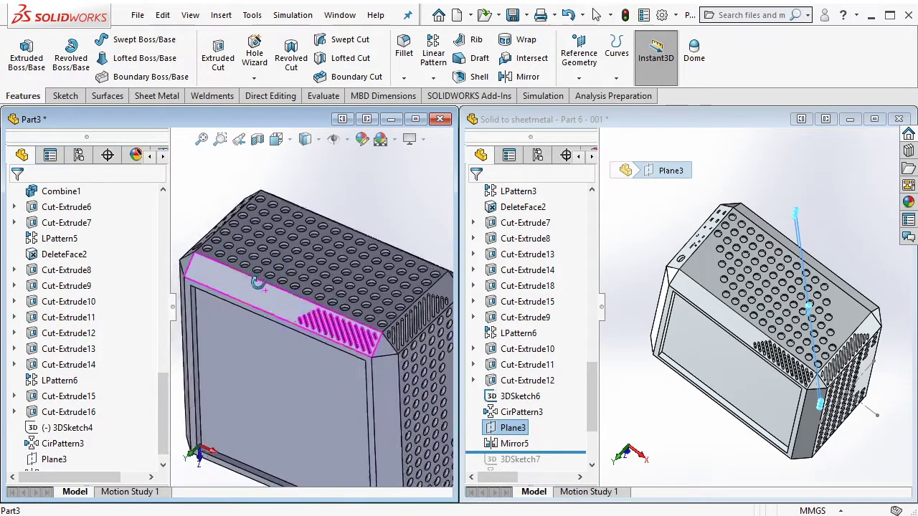
scroll(272, 291, "up", 5)
scroll(311, 303, "down", 2)
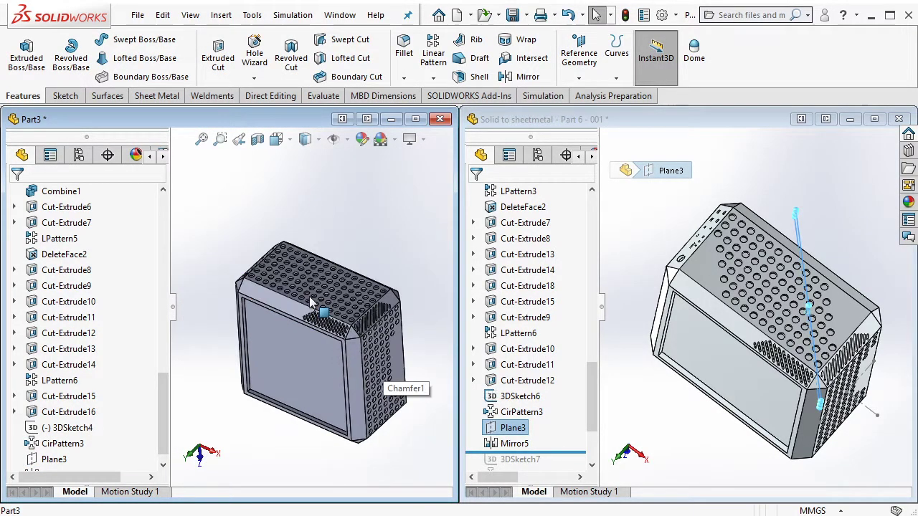
Roll the reference past CirPattern4, inspect 3DSketch6 and 3DSketch7, then orbit Part3
left_click(591, 401)
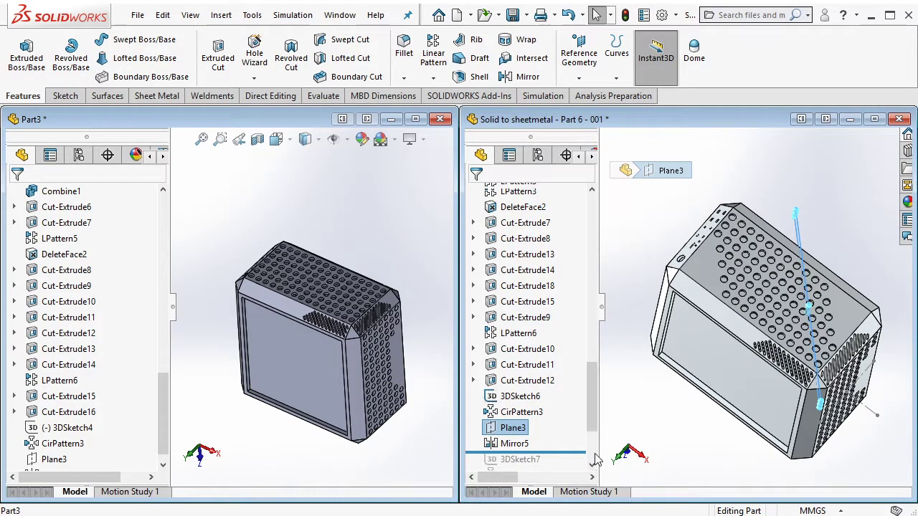
scroll(595, 459, "down", 3)
left_click_drag(567, 344, 560, 372)
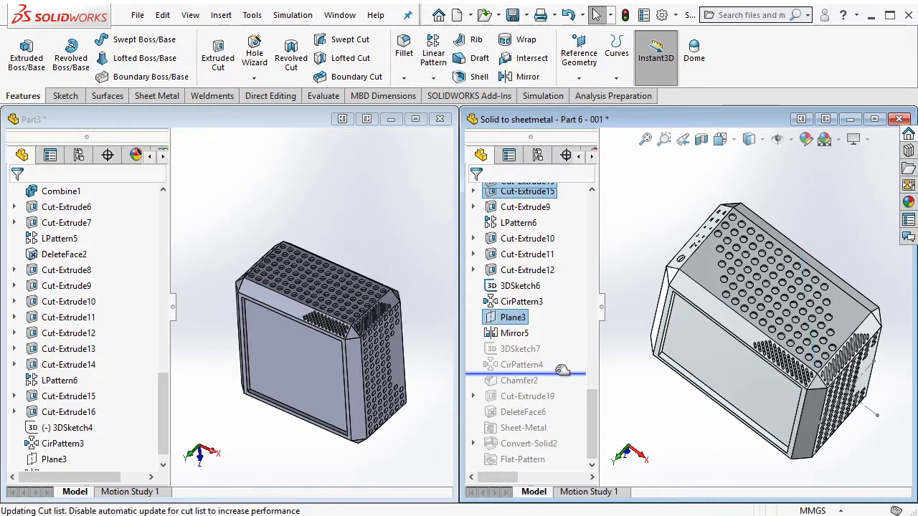
left_click(530, 286)
left_click(524, 350)
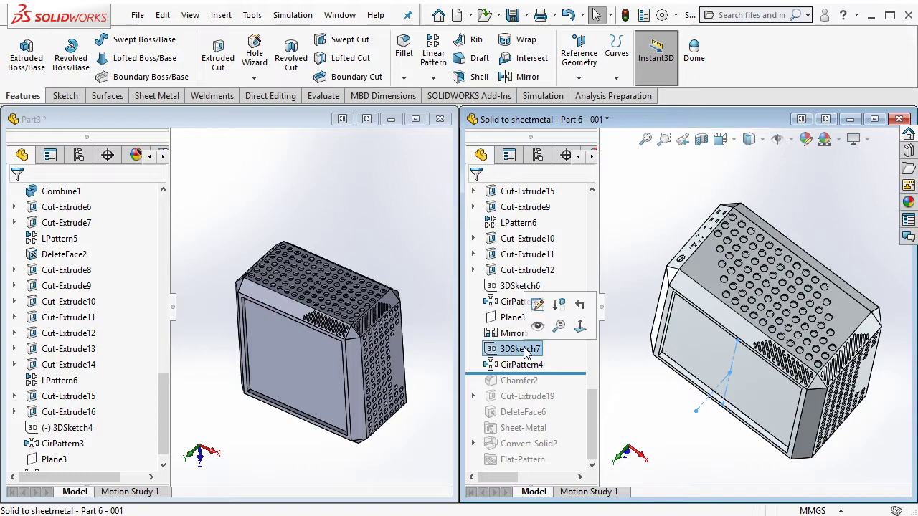
left_click(288, 369)
middle_click_drag(307, 357, 315, 343)
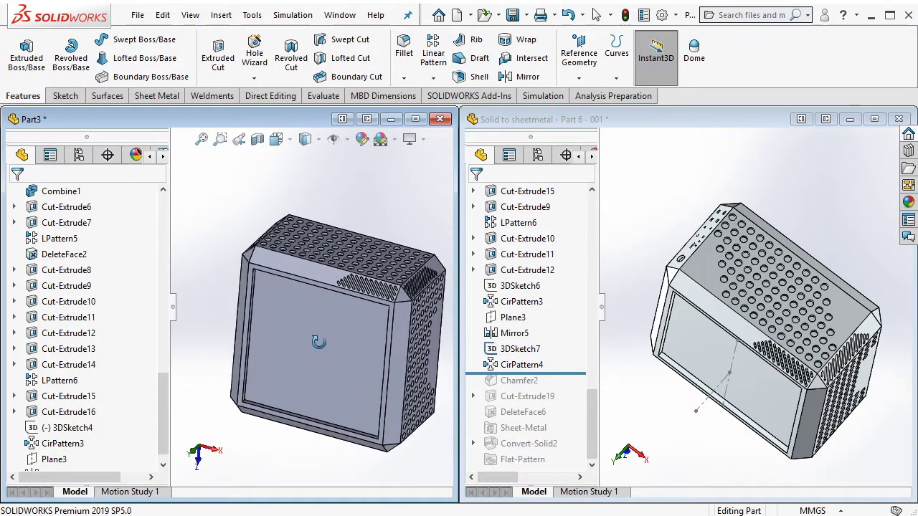
Start a 3D sketch in Part3 and draw a vertical line across the front recess
left_click(66, 95)
left_click(19, 78)
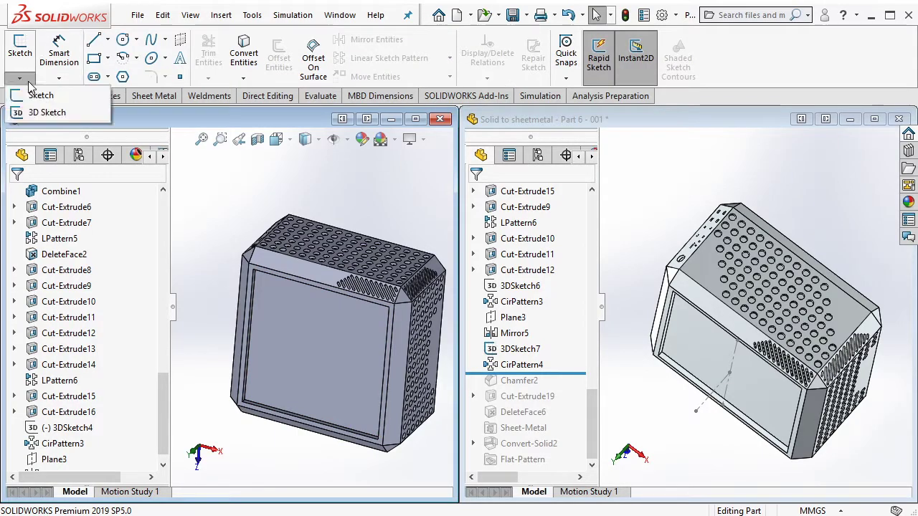
left_click(36, 111)
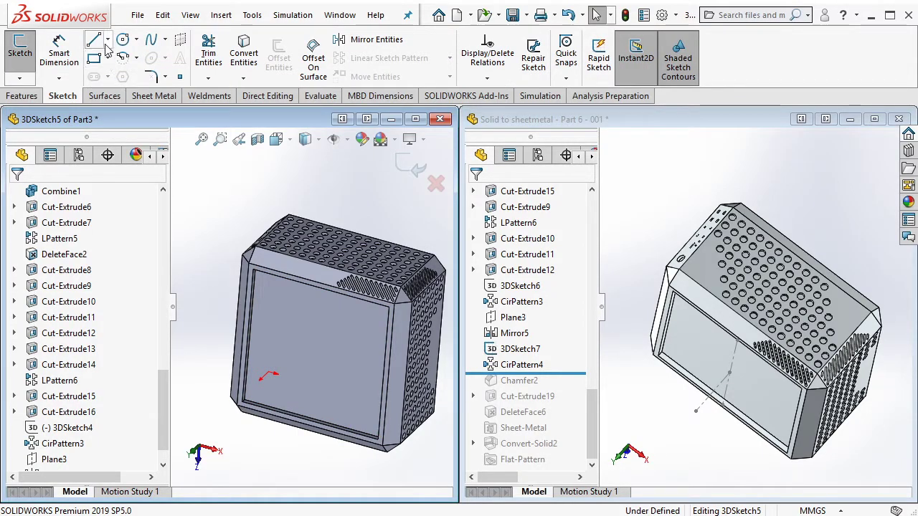
left_click(320, 283)
left_click(310, 421)
scroll(310, 422, "down", 5)
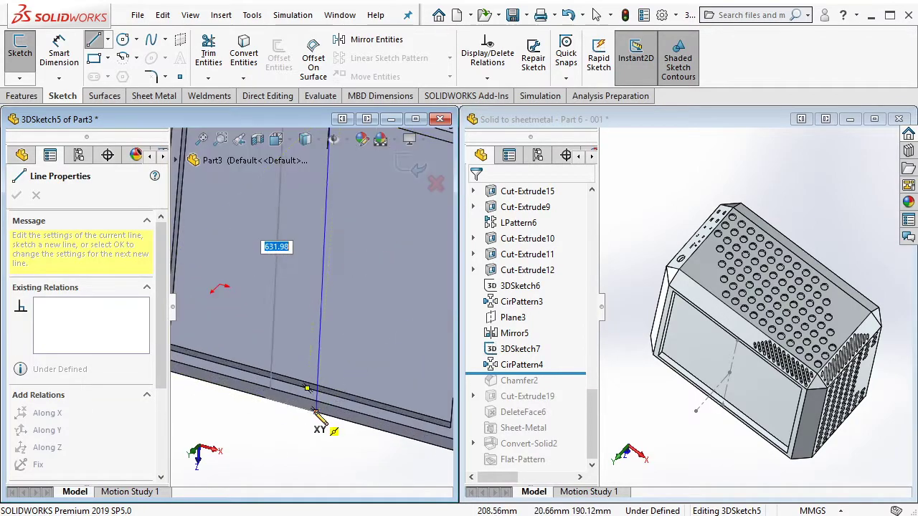
scroll(332, 327, "up", 3)
key("Escape")
Draw a diagonal line from the vertical line's midpoint to the recess's bottom corner, then exit the sketch
middle_click_drag(332, 329, 280, 322)
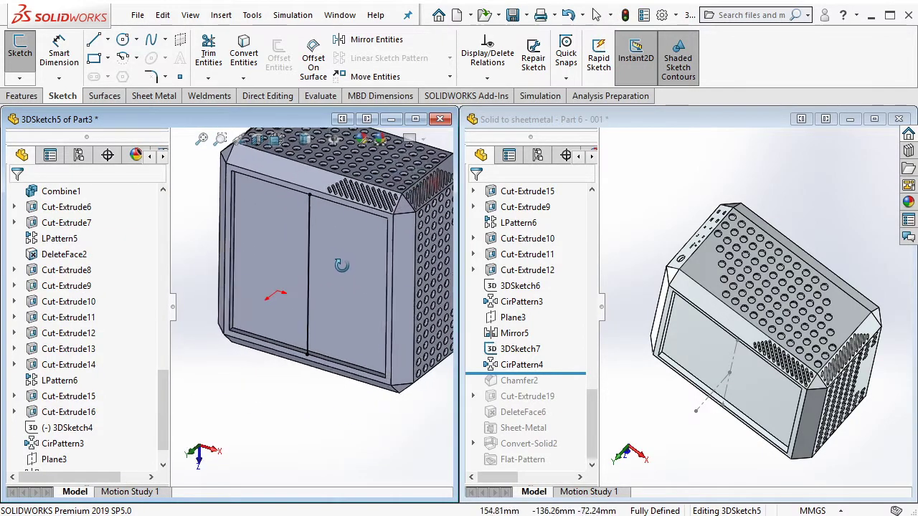
left_click(93, 39)
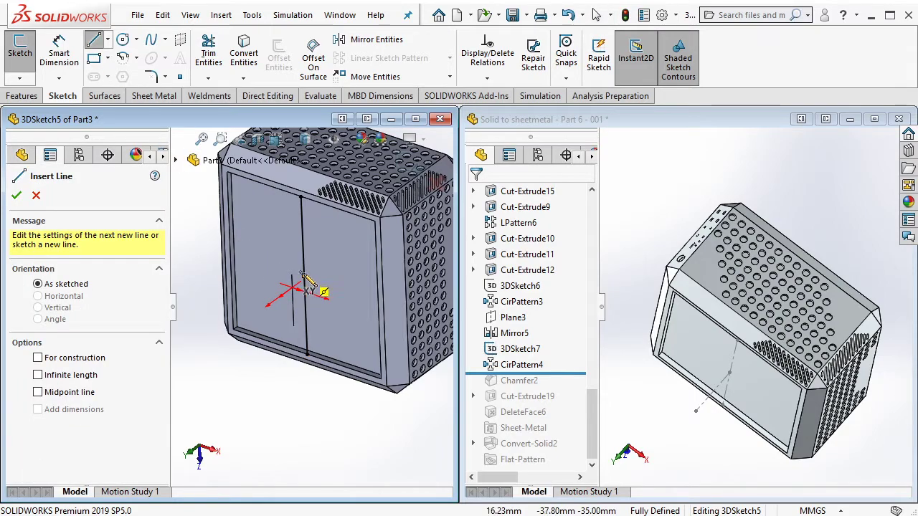
left_click(305, 280)
mouse_move(305, 280)
middle_mouse_down()
mouse_move(246, 322)
mouse_move(318, 369)
mouse_move(318, 301)
middle_mouse_up()
left_click(226, 331)
key("Escape")
left_click(408, 138)
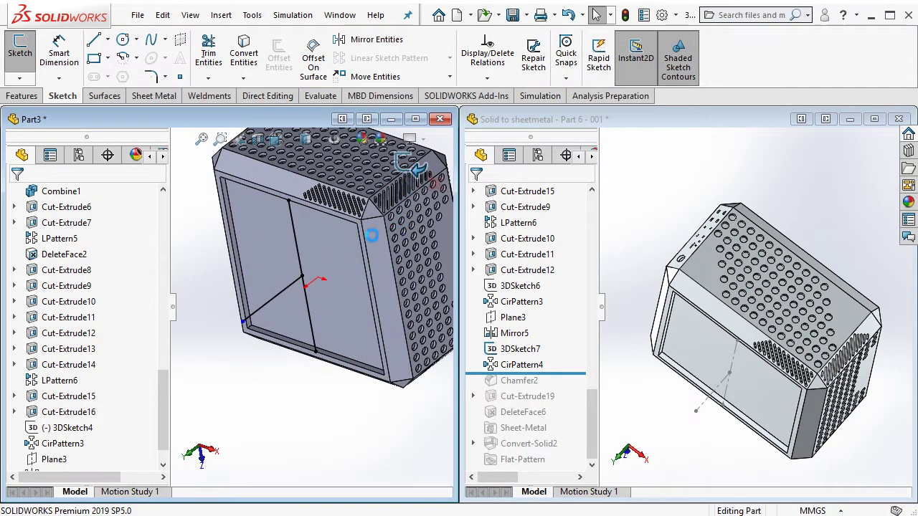
key("Escape")
scroll(412, 274, "up", 3)
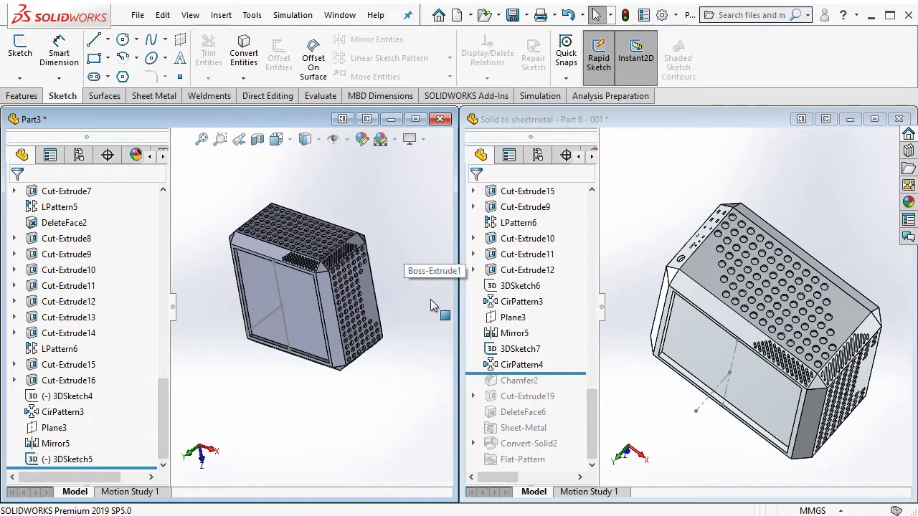
Orbit the reference part and Part3 to compare their front recesses
left_click(515, 367)
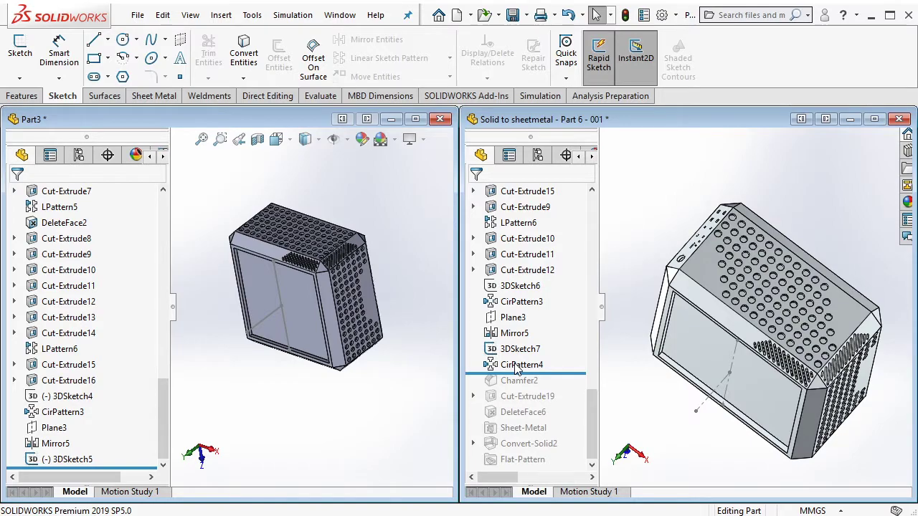
mouse_move(755, 385)
middle_mouse_down()
mouse_move(794, 303)
mouse_move(746, 306)
middle_mouse_up()
left_click(385, 345)
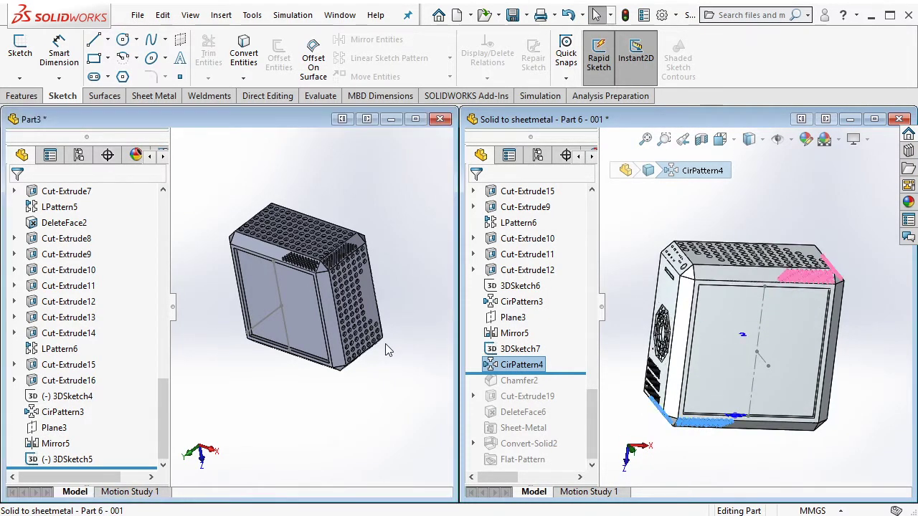
scroll(292, 286, "down", 1)
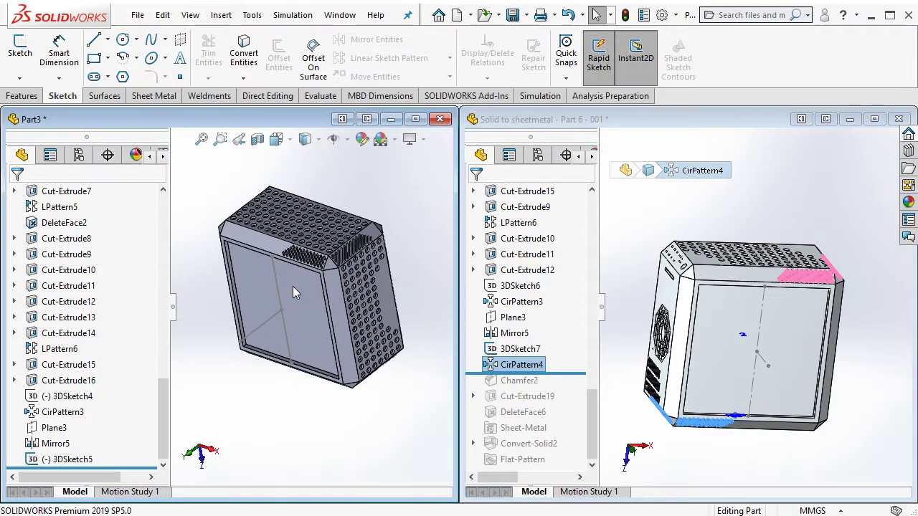
middle_click_drag(292, 286, 265, 290)
Start a Circular Pattern using Line4@3DSketch5 as its axis
left_click(24, 96)
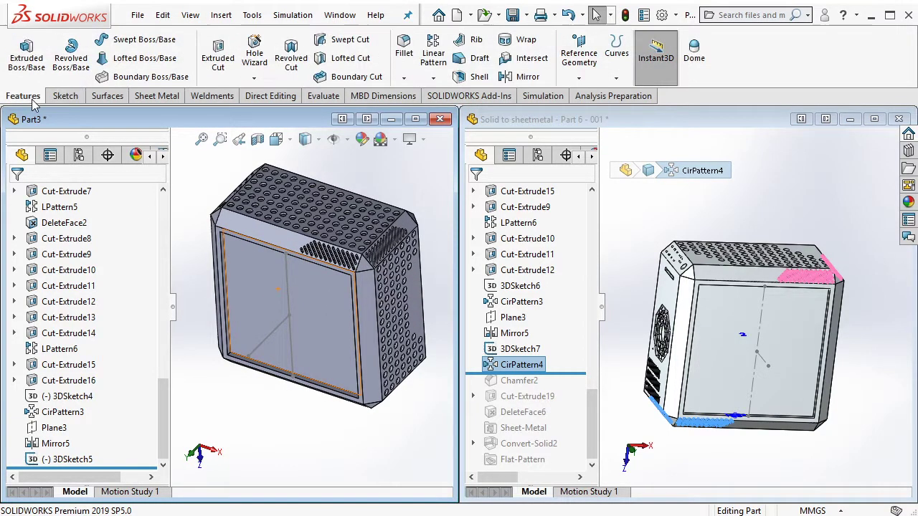
left_click(435, 79)
left_click(482, 110)
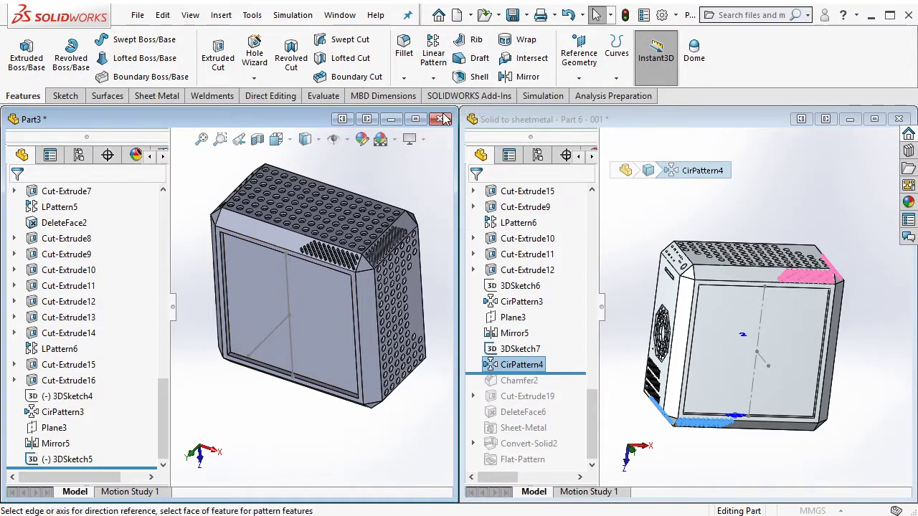
left_click(270, 337)
left_click(99, 395)
scroll(332, 258, "down", 3)
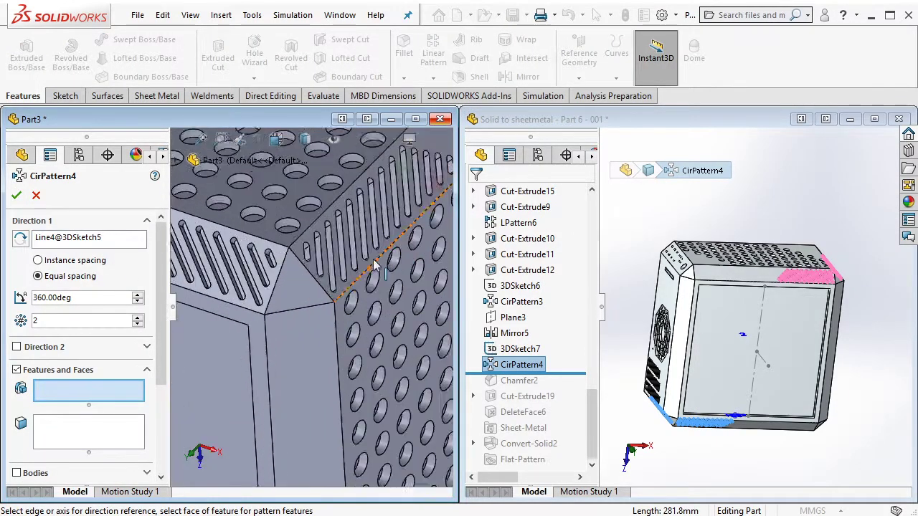
scroll(332, 262, "down", 3)
Add LPattern6, Cut-Extrude15, Cut-Extrude16 and Mirror5 to the pattern and confirm it
left_click(332, 263)
scroll(332, 266, "up", 2)
scroll(333, 280, "up", 2)
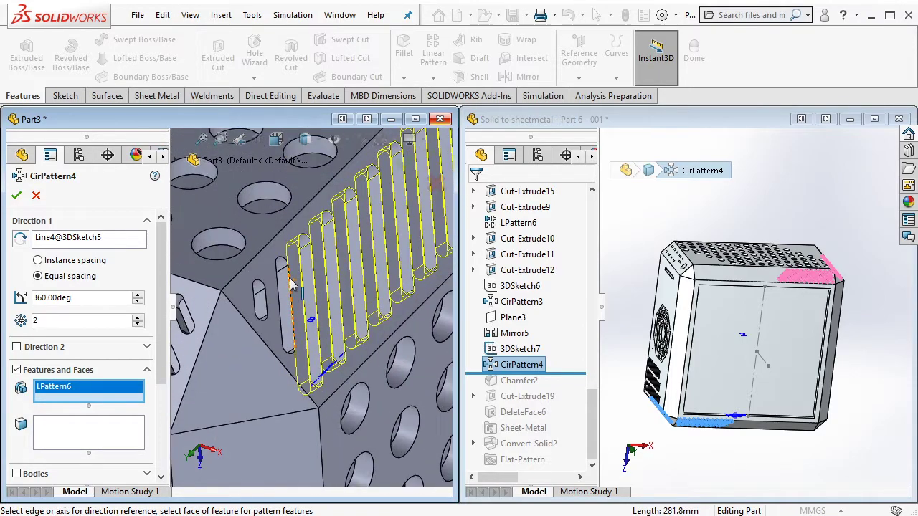
left_click(334, 289)
scroll(334, 289, "up", 3)
scroll(334, 280, "down", 2)
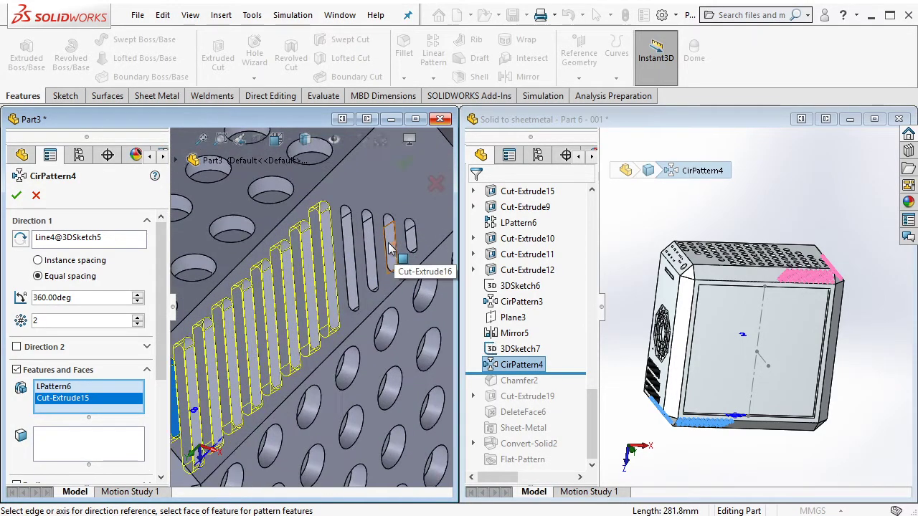
left_click(331, 251)
scroll(253, 371, "up", 2)
scroll(253, 378, "down", 3)
scroll(229, 344, "up", 1)
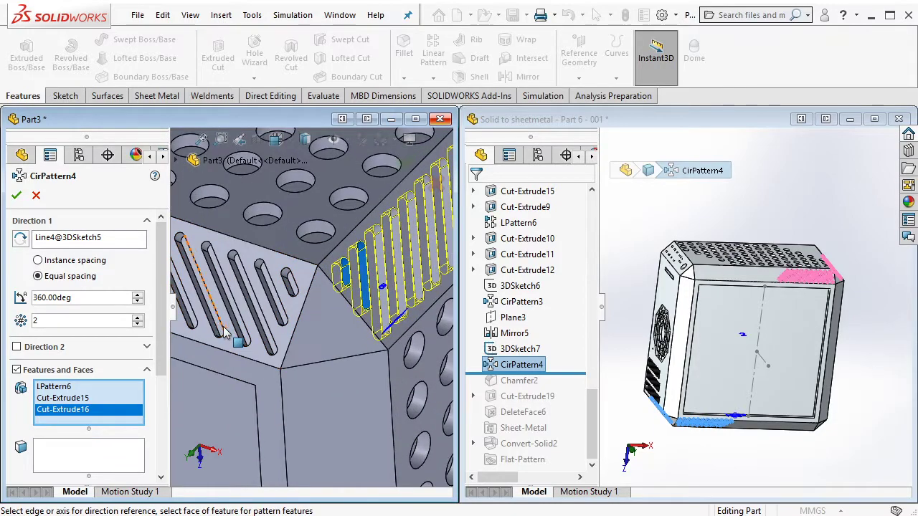
left_click(220, 329)
scroll(301, 366, "up", 3)
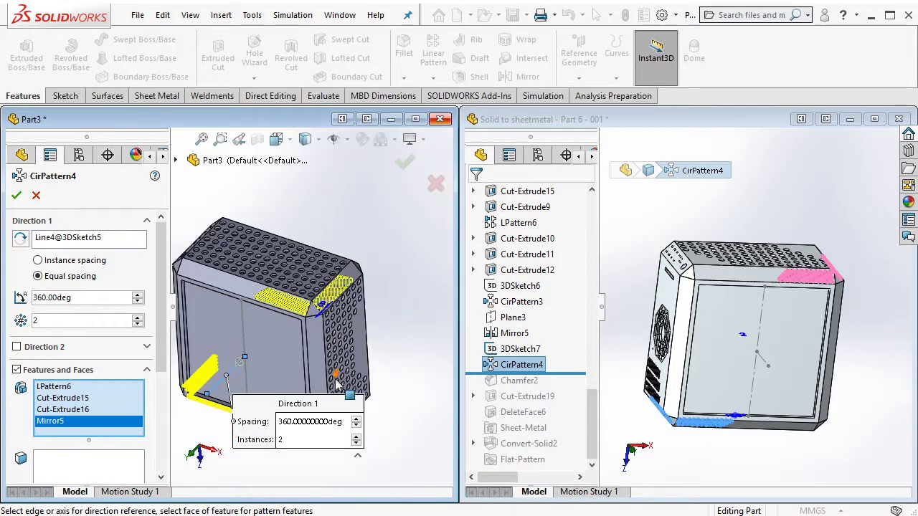
scroll(323, 301, "up", 2)
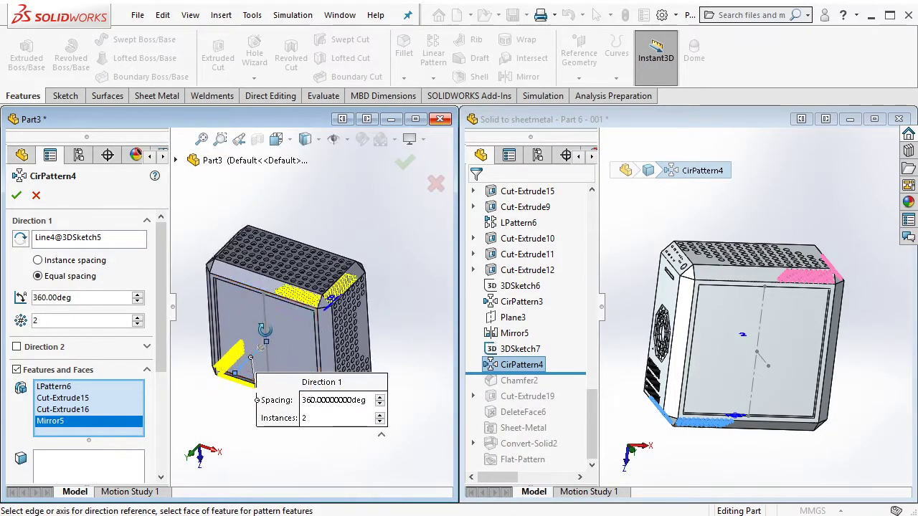
right_click(405, 289)
left_click(267, 347)
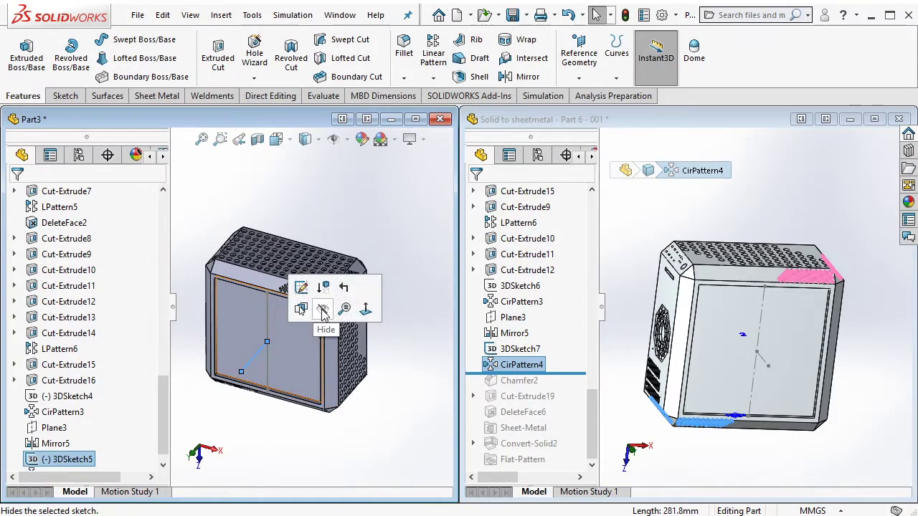
Hide 3DSketch5 and 3DSketch7, then roll the reference forward to Chamfer2 showing 100 mm at 45°
left_click(322, 309)
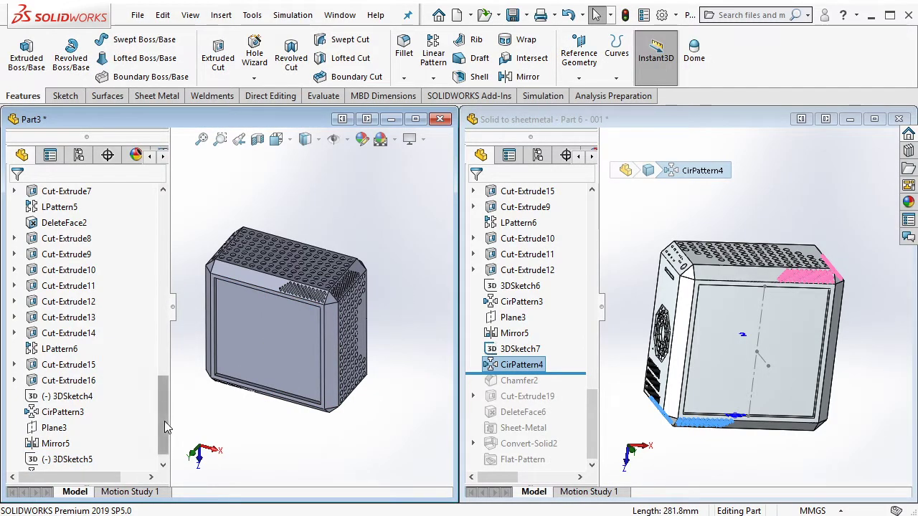
left_click(529, 356)
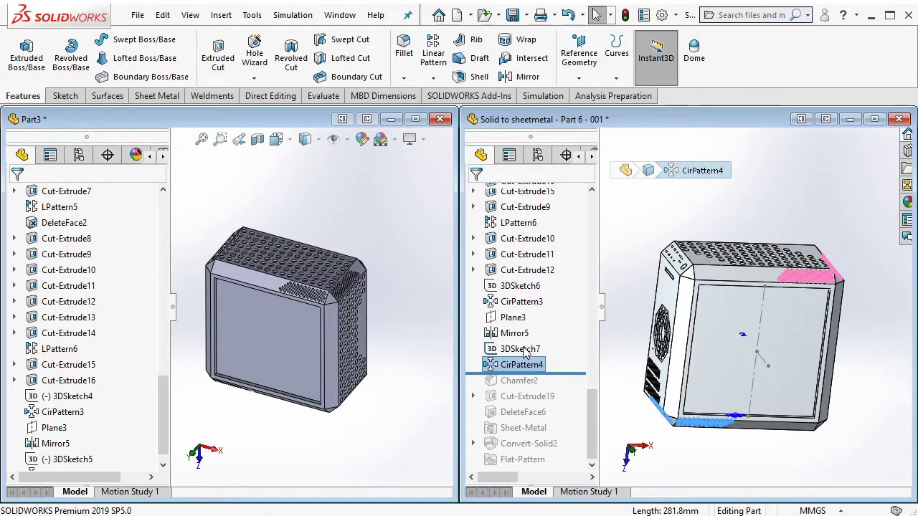
left_click(527, 350)
left_click(543, 330)
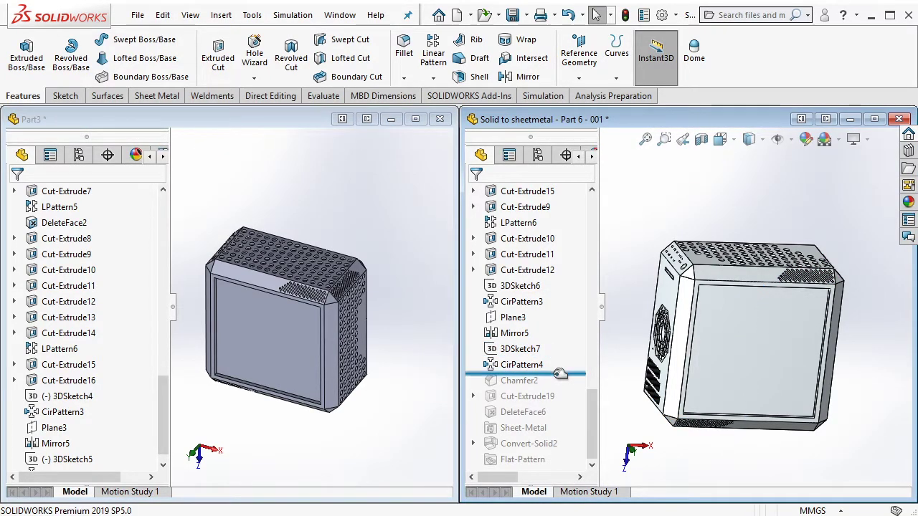
left_click_drag(559, 373, 547, 388)
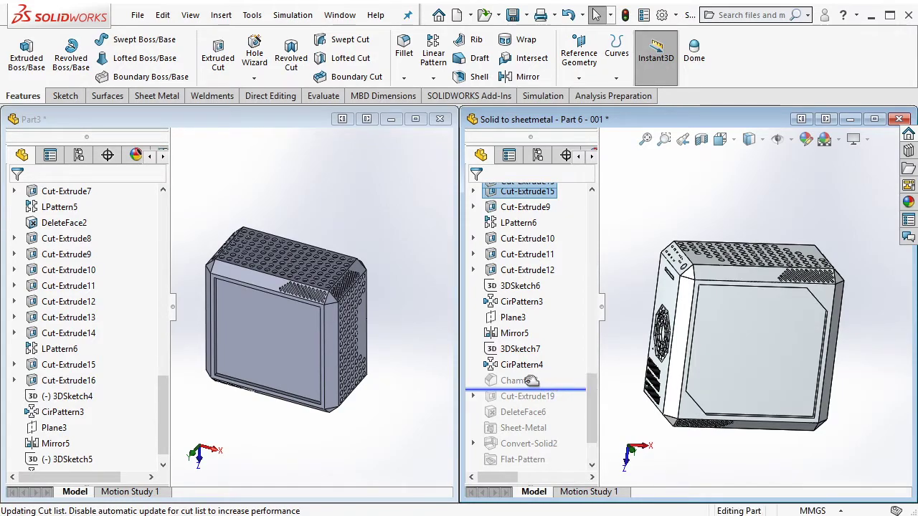
left_click(521, 383)
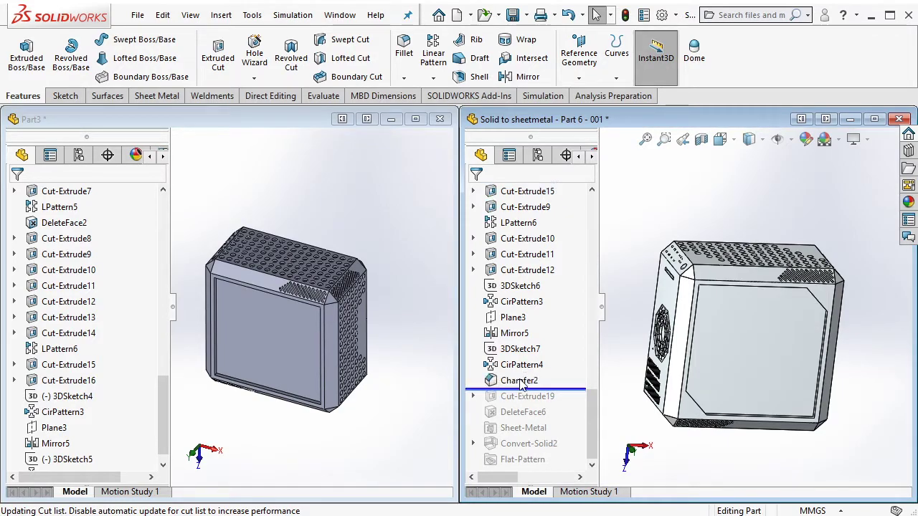
Start a chamfer on Part3 and pick the recess's top-right corner edge
left_click(387, 372)
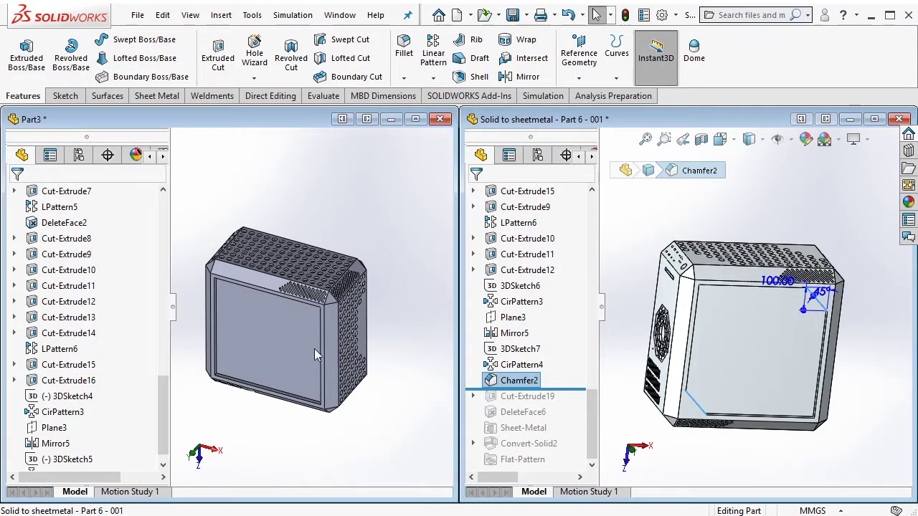
left_click(403, 78)
left_click(416, 116)
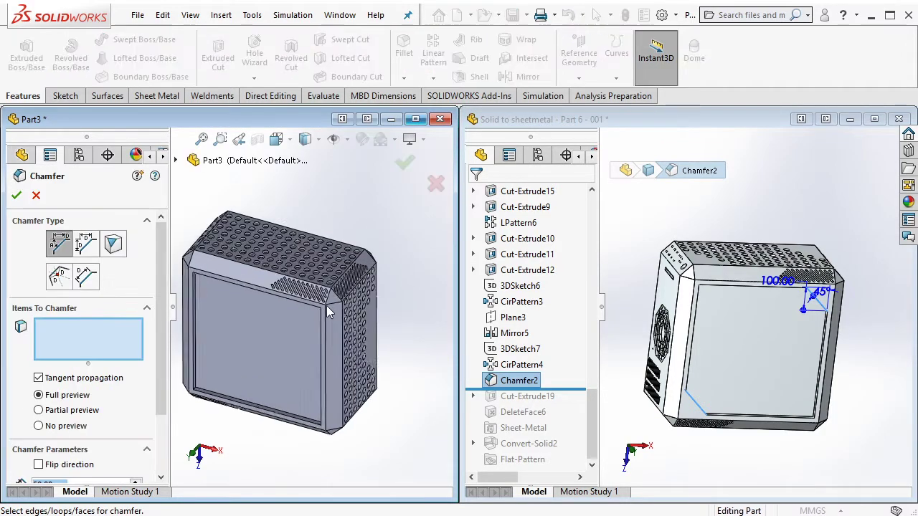
scroll(327, 305, "down", 5)
scroll(326, 305, "down", 3)
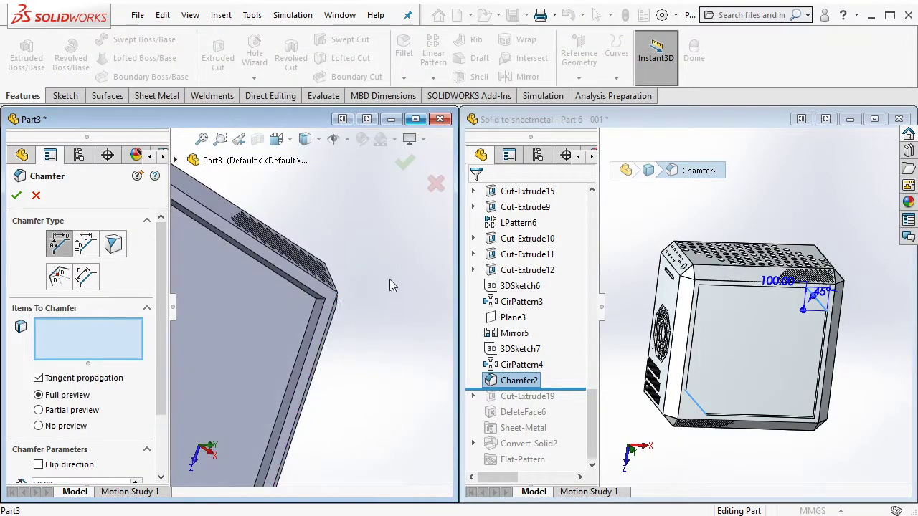
left_click(311, 300)
Add the bottom-left recess corner edge and apply a 100 mm, 45° chamfer
scroll(245, 346, "up", 3)
scroll(256, 361, "up", 2)
scroll(232, 359, "up", 1)
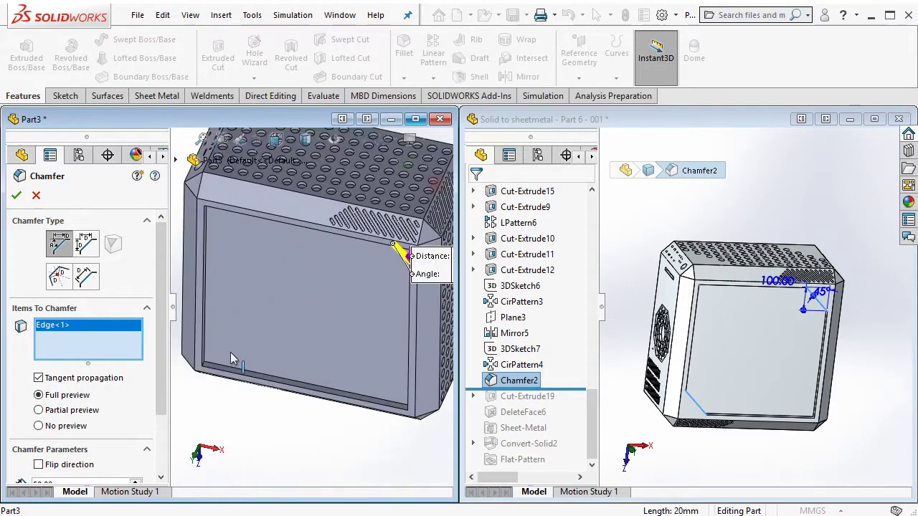
scroll(231, 359, "down", 3)
left_click(258, 346)
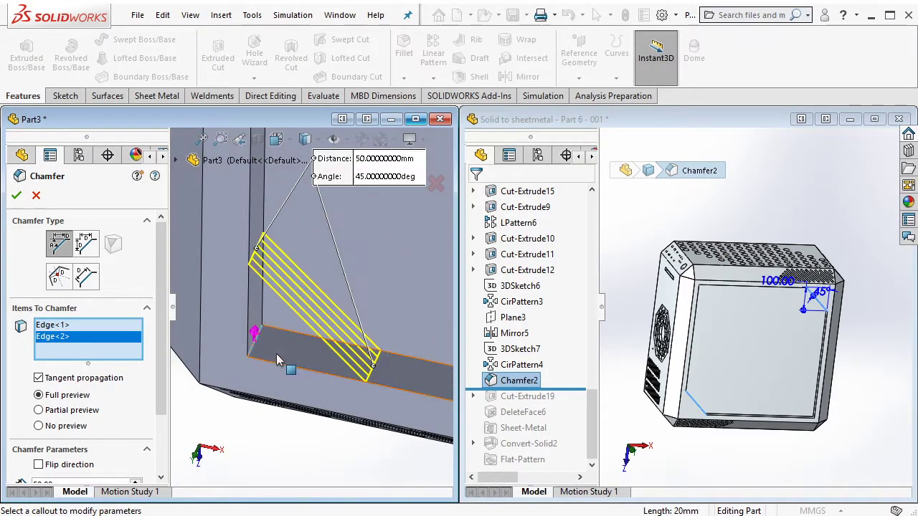
scroll(272, 337, "up", 2)
scroll(337, 308, "up", 2)
scroll(366, 284, "up", 1)
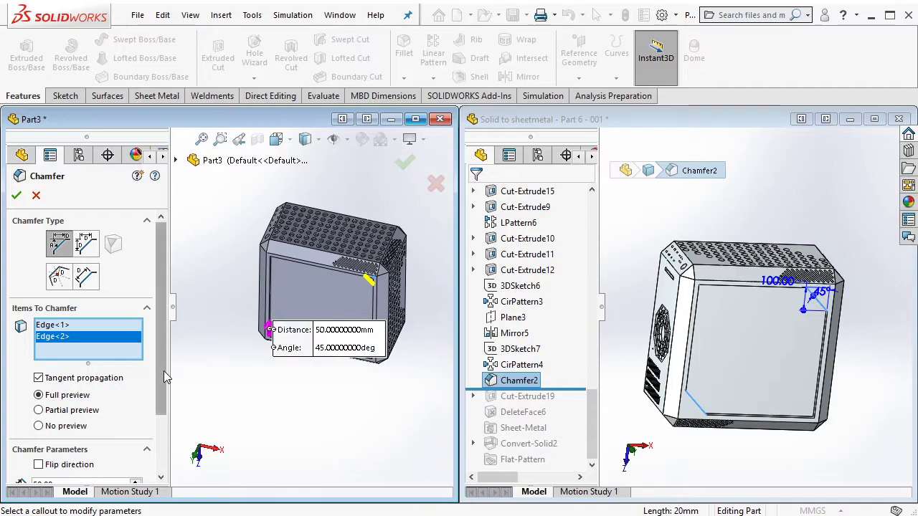
scroll(69, 384, "down", 3)
type("100")
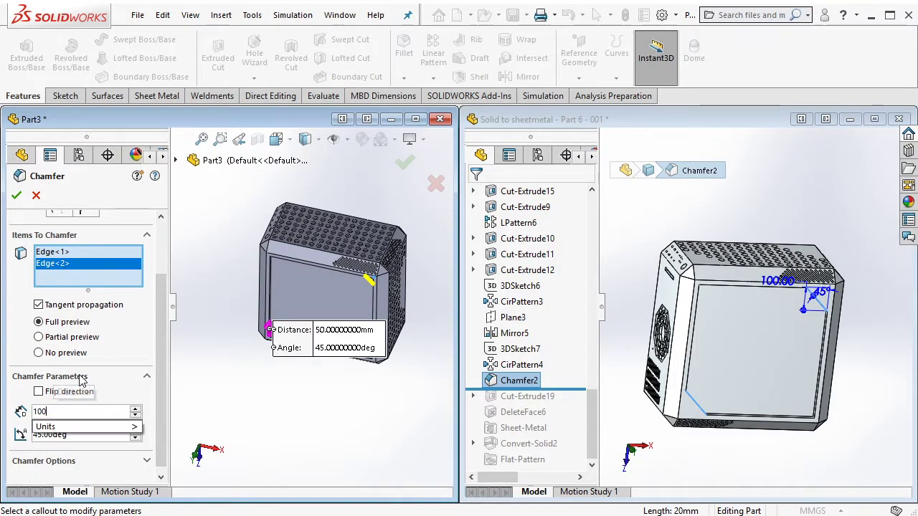
key("Return")
key("Return")
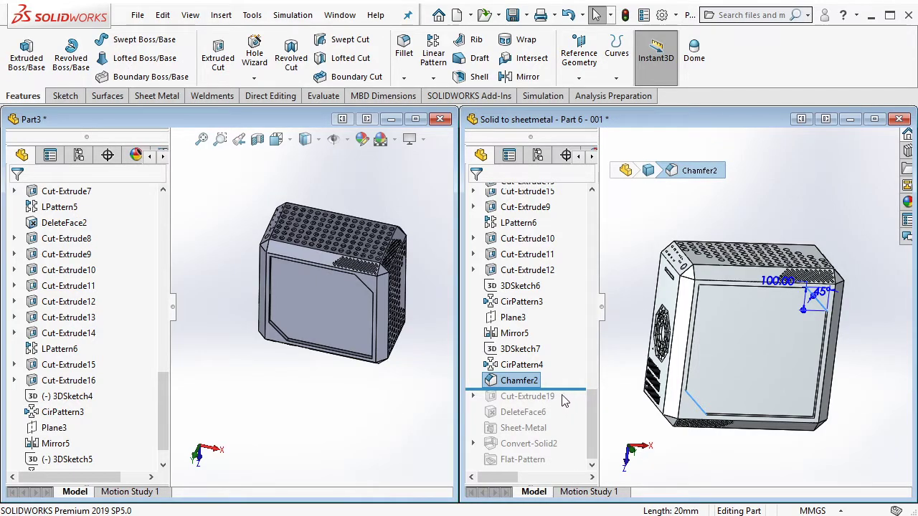
Roll the reference forward through Cut-Extrude19 and orbit both parts to view their bottom faces
left_click_drag(568, 387, 567, 400)
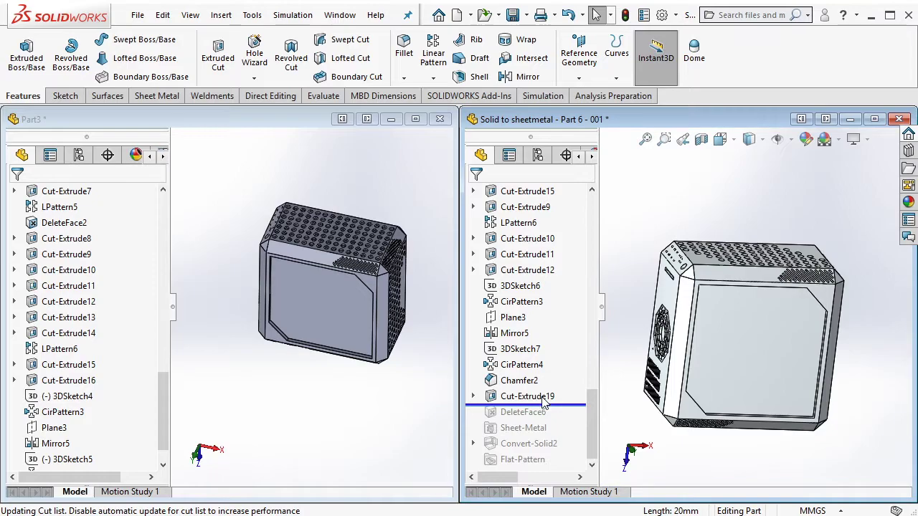
left_click(527, 396)
mouse_move(760, 337)
middle_mouse_down()
mouse_move(790, 344)
mouse_move(761, 370)
middle_mouse_up()
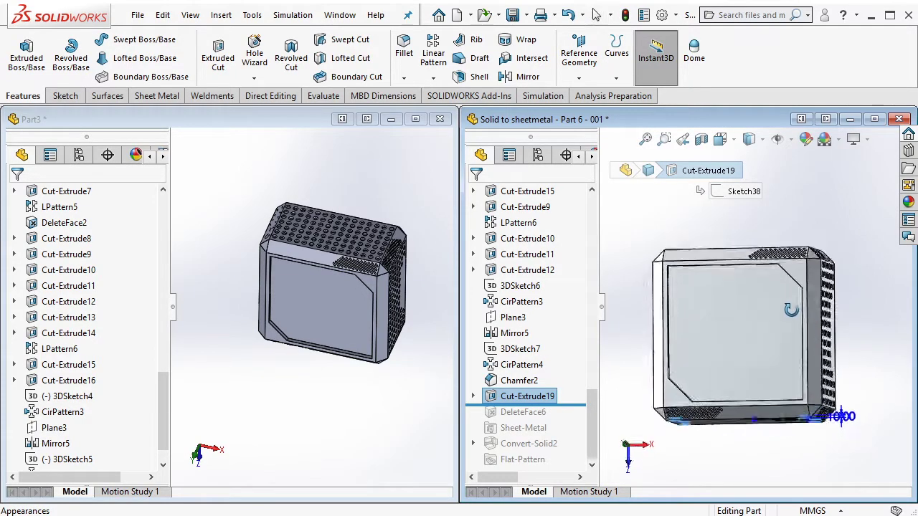
scroll(761, 371, "down", 5)
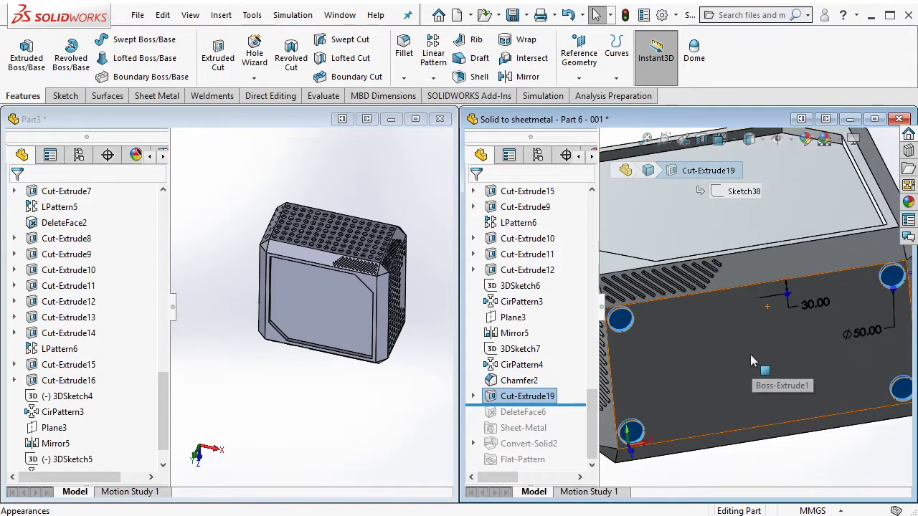
scroll(750, 354, "up", 3)
mouse_move(756, 344)
middle_mouse_down()
mouse_move(792, 314)
mouse_move(782, 306)
middle_mouse_up()
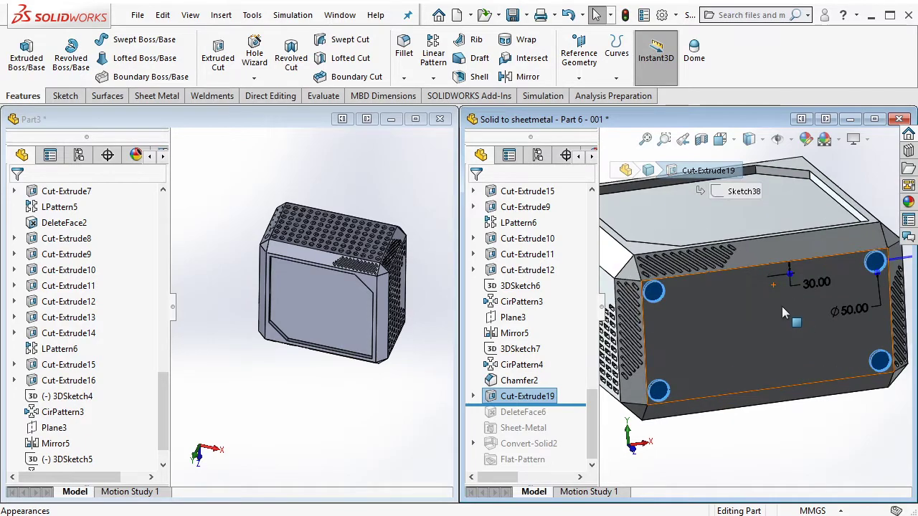
left_click(343, 323)
scroll(343, 322, "down", 3)
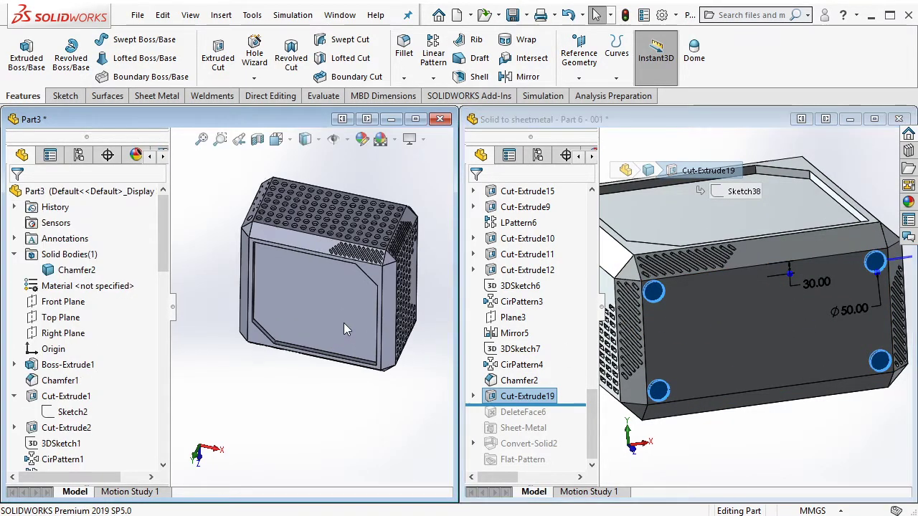
middle_click_drag(344, 323, 269, 280)
Sketch a 30 mm inward offset construction rectangle on Part3's bottom face
left_click(270, 284)
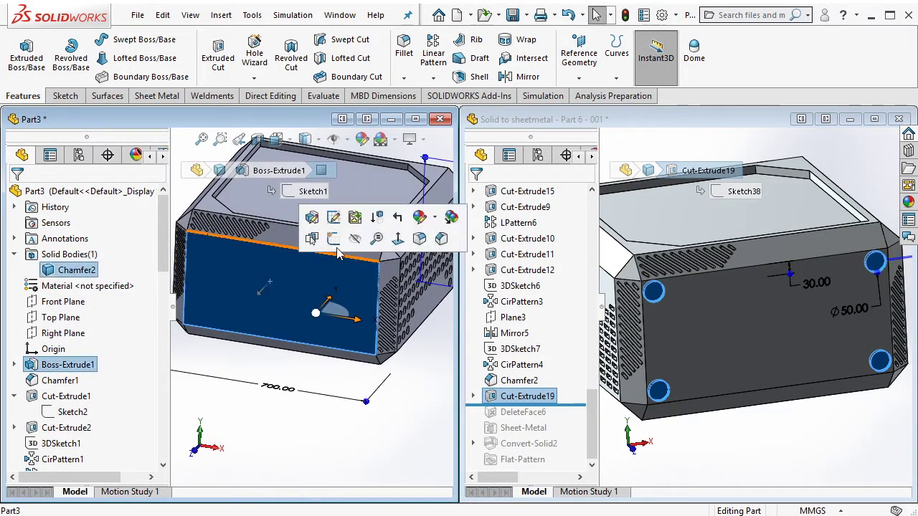
left_click(317, 290)
left_click(277, 58)
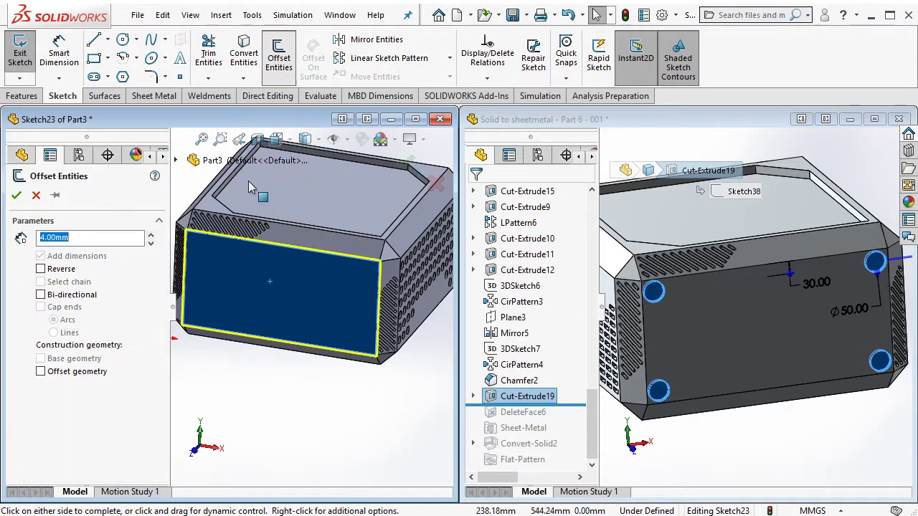
type("0")
key("Return")
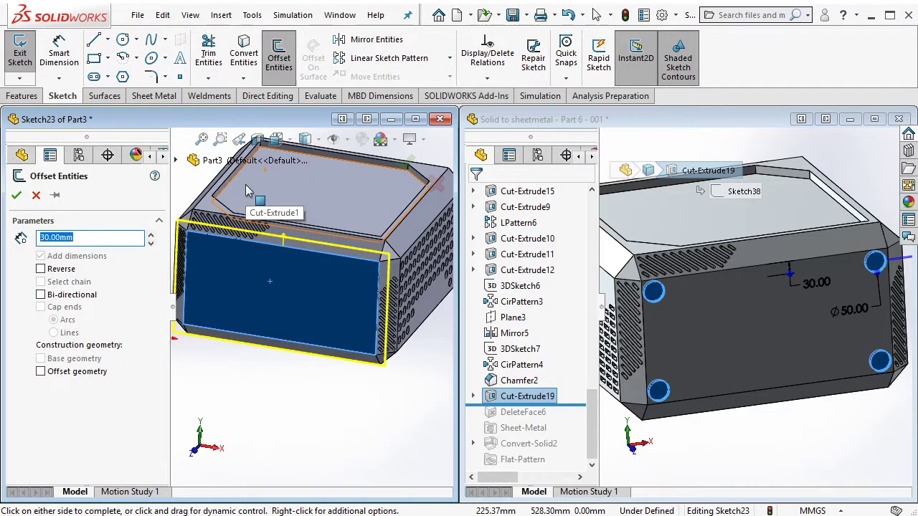
left_click(66, 269)
left_click(19, 198)
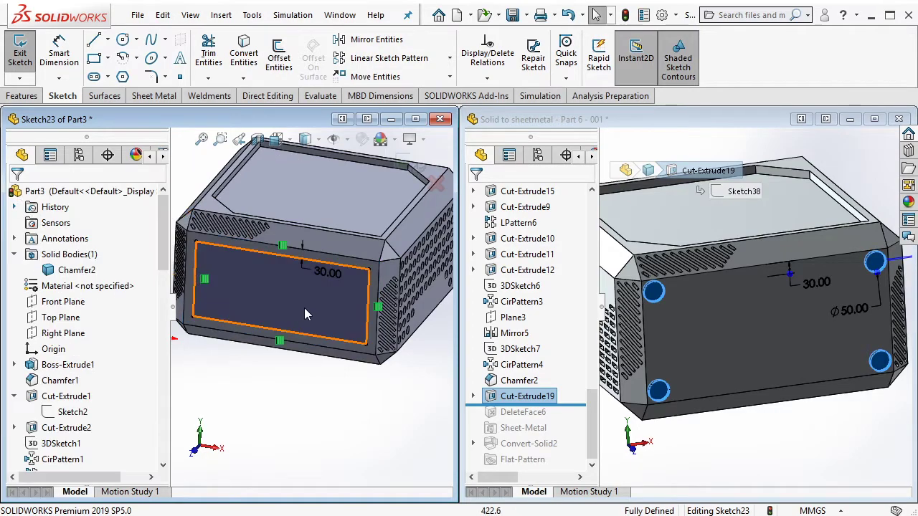
left_click_drag(190, 213, 396, 387)
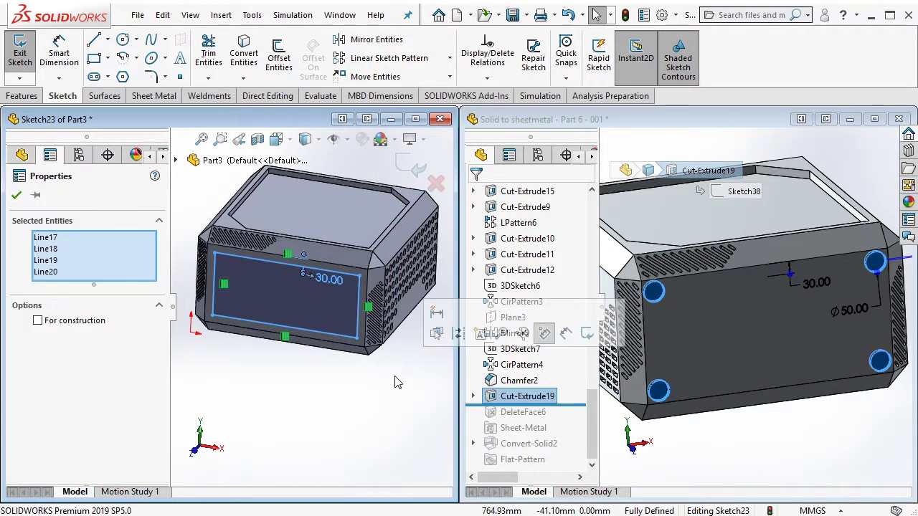
left_click(75, 324)
left_click(190, 325)
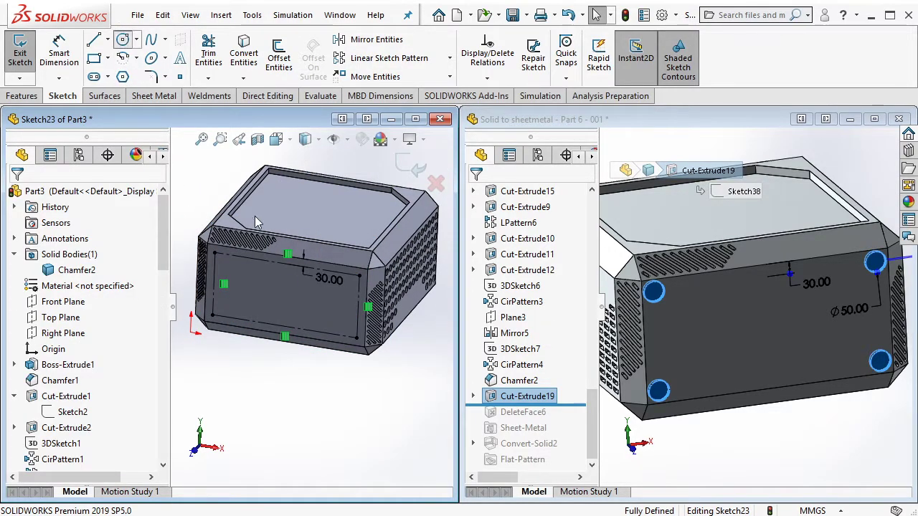
Draw four circles centred on the rectangle's corners
left_click(214, 253)
left_click(241, 256)
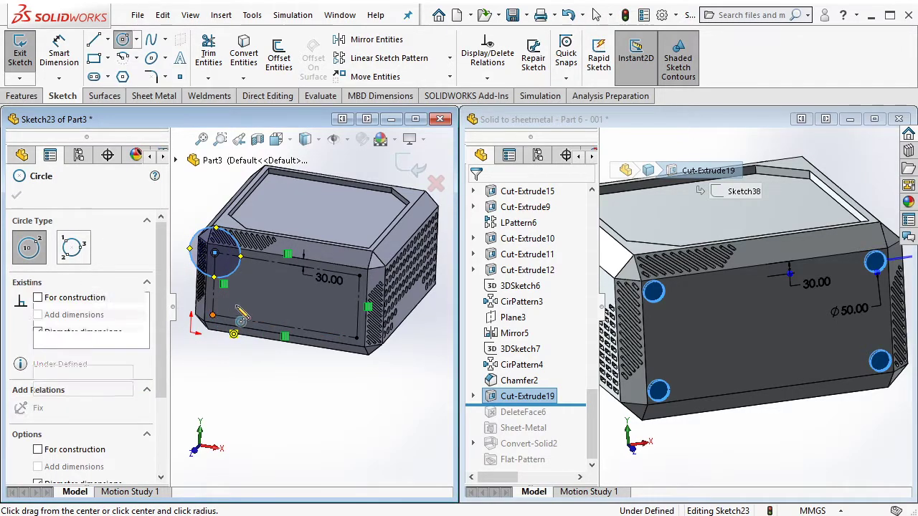
left_click(212, 315)
left_click(247, 307)
left_click(359, 275)
left_click(388, 280)
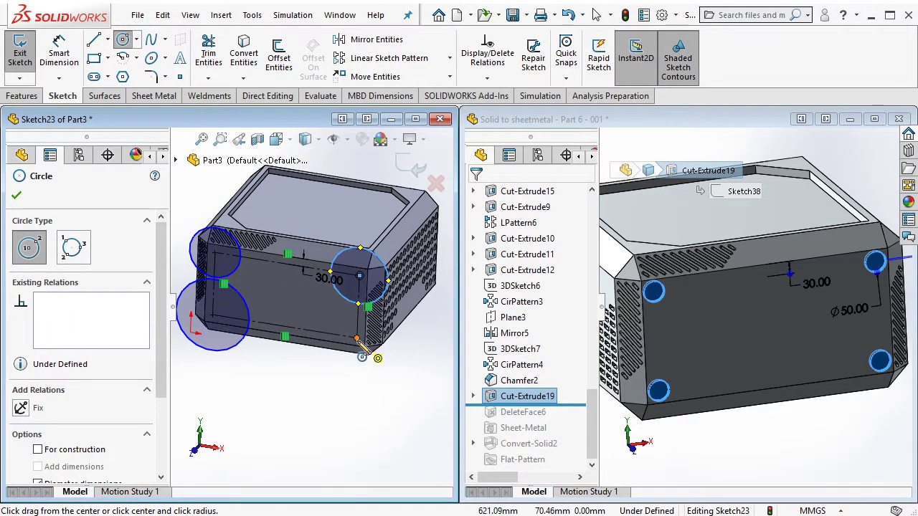
left_click(357, 337)
left_click(391, 346)
key("Escape")
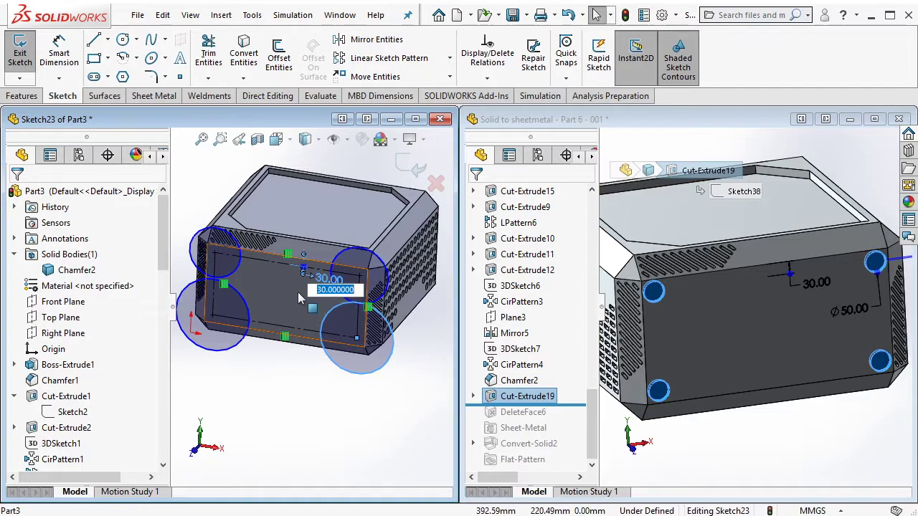
Make the four corner circles equal in size
left_click(340, 295)
left_click(340, 317, "ctrl")
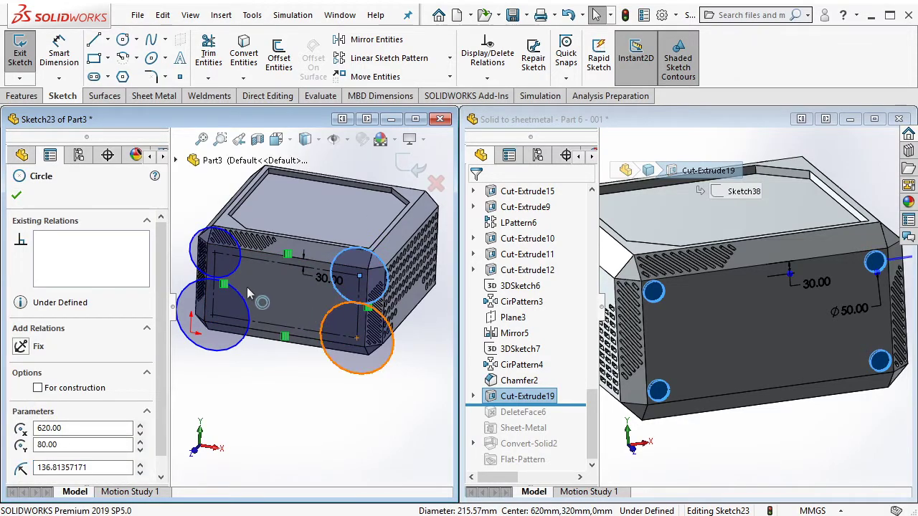
left_click(240, 278, "ctrl")
left_click(244, 301, "ctrl")
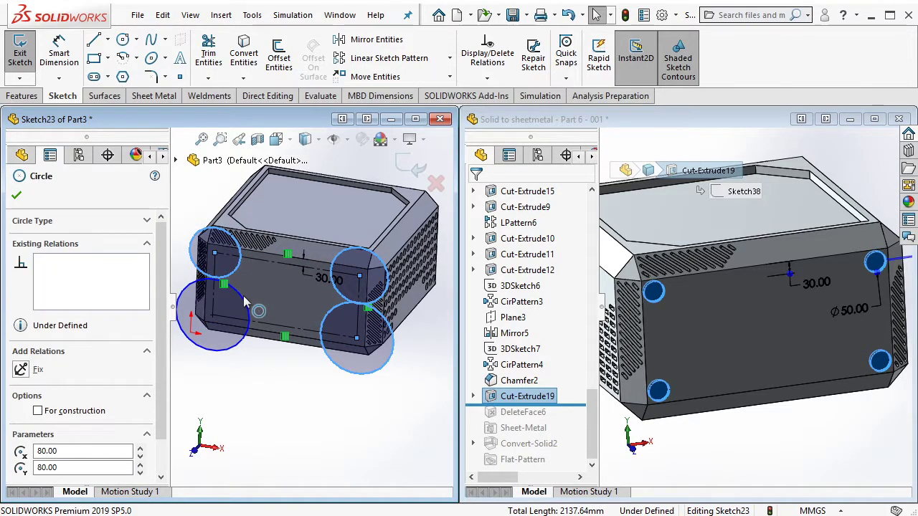
scroll(29, 373, "down", 3)
left_click(24, 378)
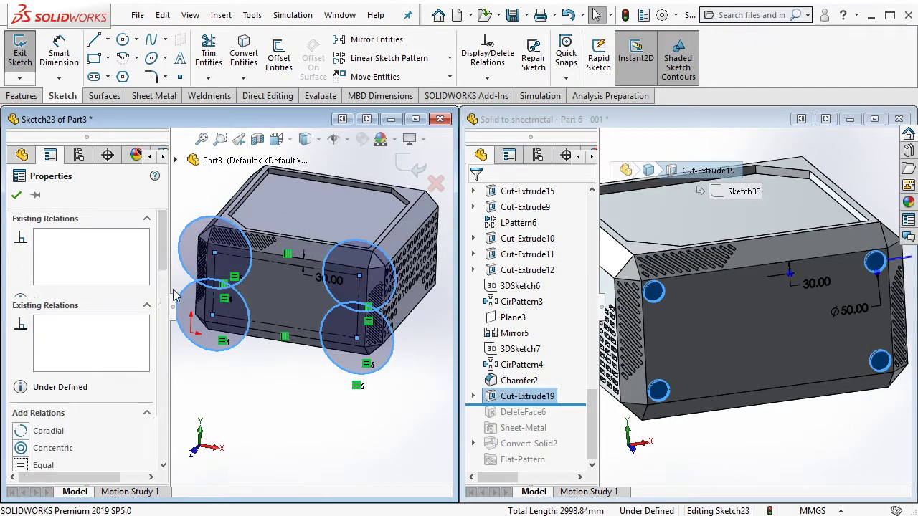
key("Escape")
Dimension one circle's diameter to 50 mm
key("d")
left_click(240, 349)
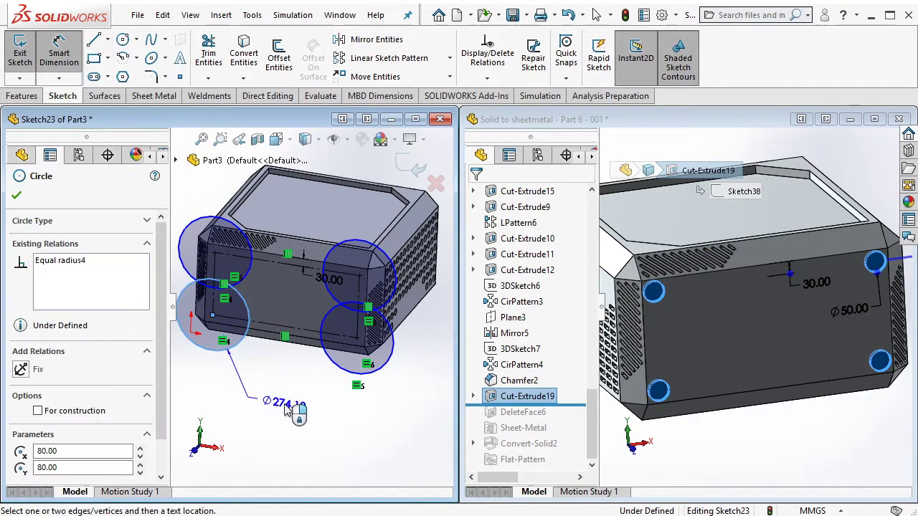
left_click(290, 407)
type("50")
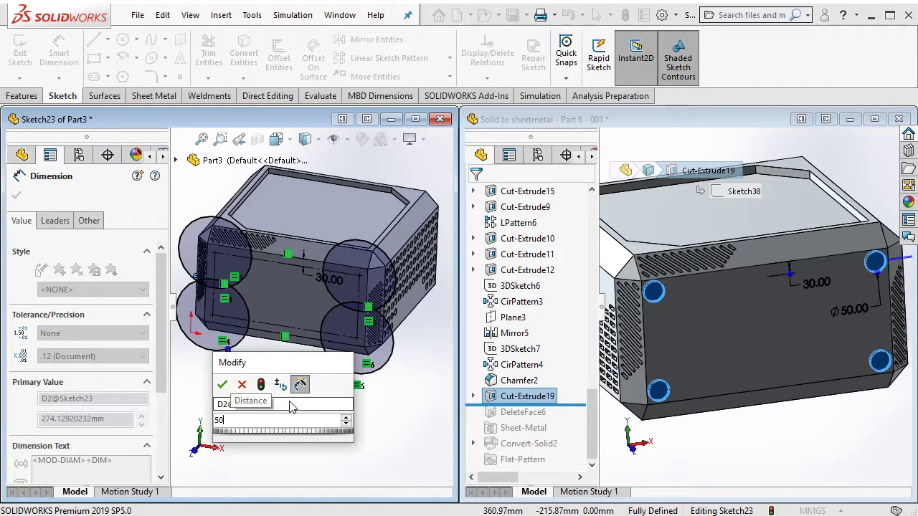
key("Return")
key("Escape")
left_click(21, 96)
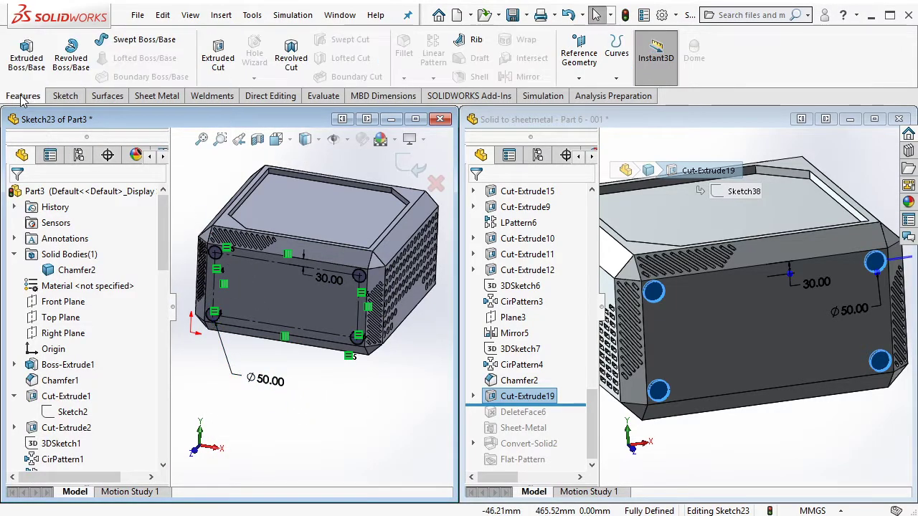
Cut the four circles 10 mm blind, then roll the reference part forward past DeleteFace6
left_click(218, 56)
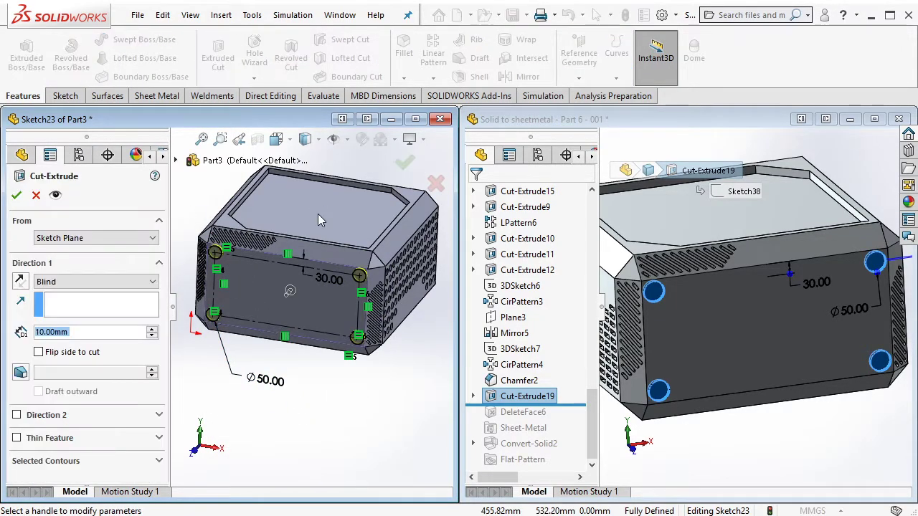
left_click(405, 164)
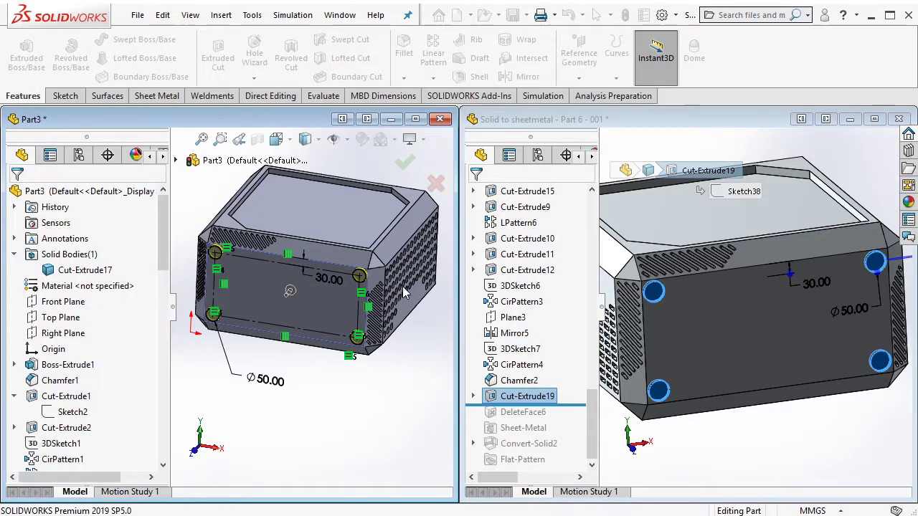
left_click(604, 120)
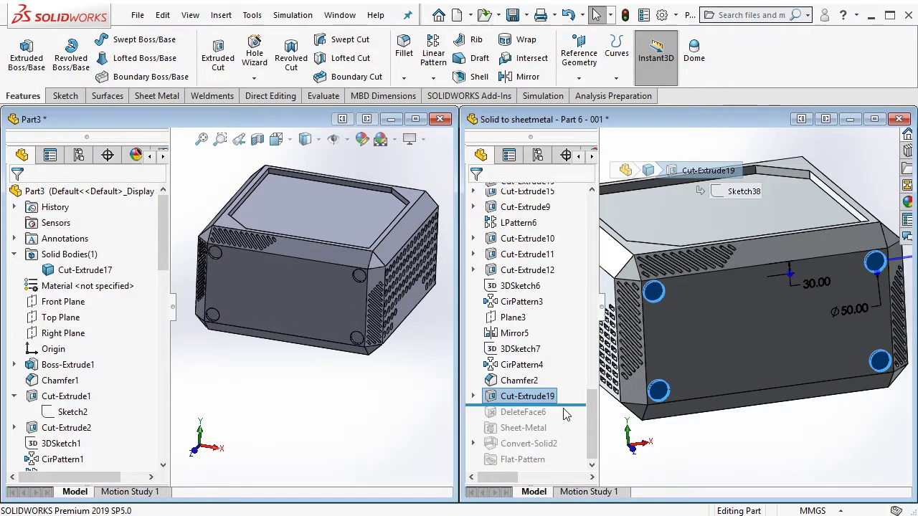
left_click_drag(570, 406, 552, 422)
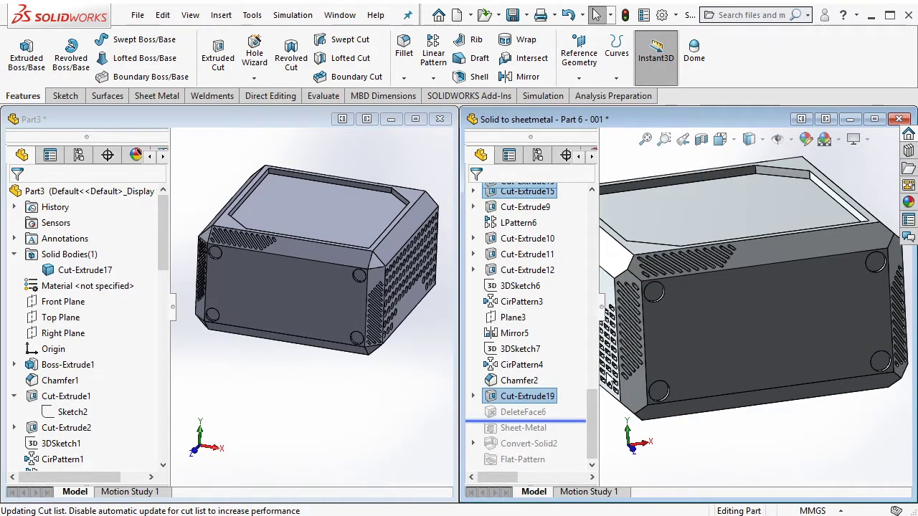
key("ctrl+7")
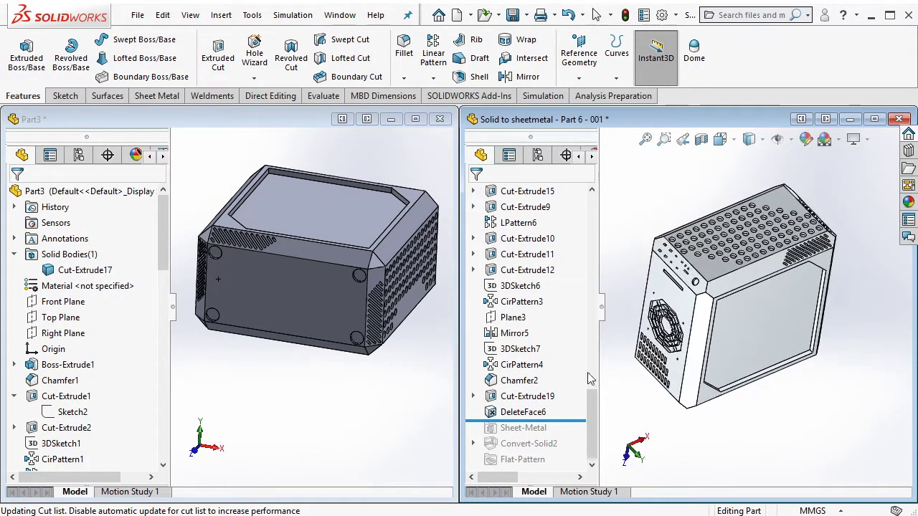
left_click(408, 360)
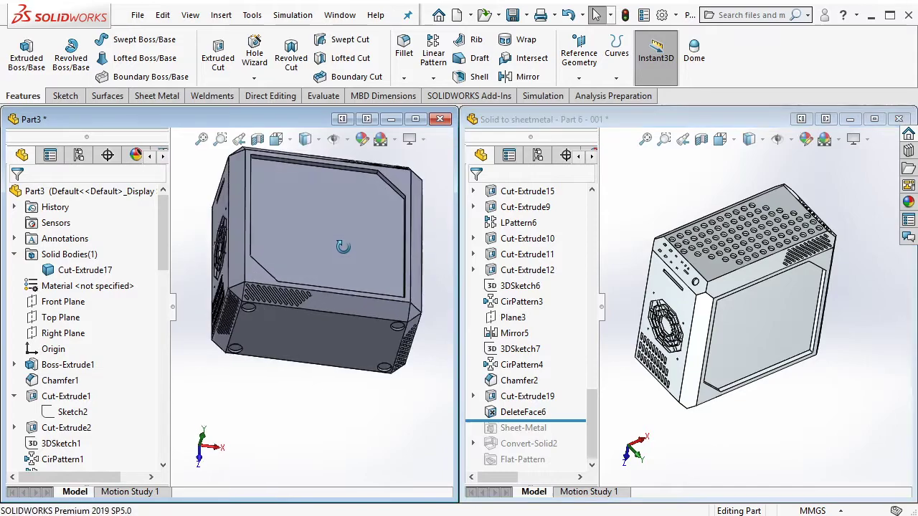
middle_click_drag(378, 295, 370, 332)
scroll(263, 182, "down", 2)
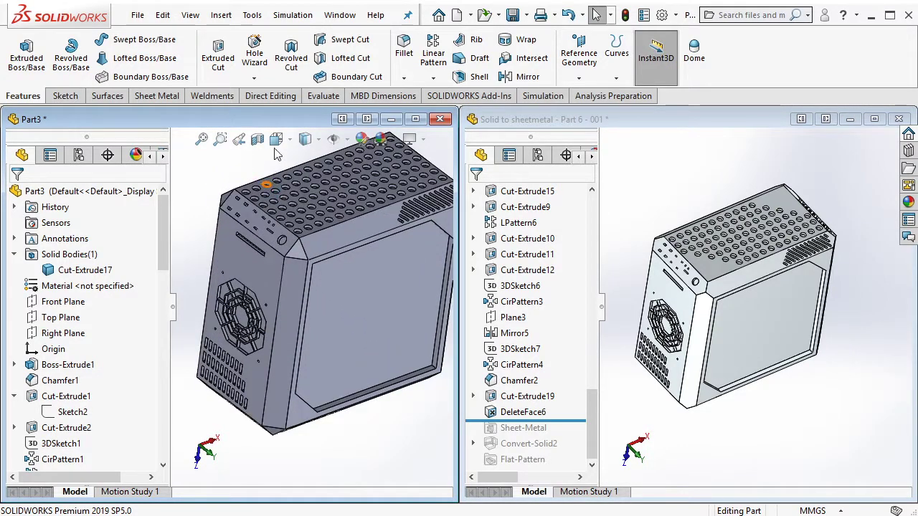
Start Delete Face and select the first four slot faces on Part3
left_click(269, 96)
left_click(250, 56)
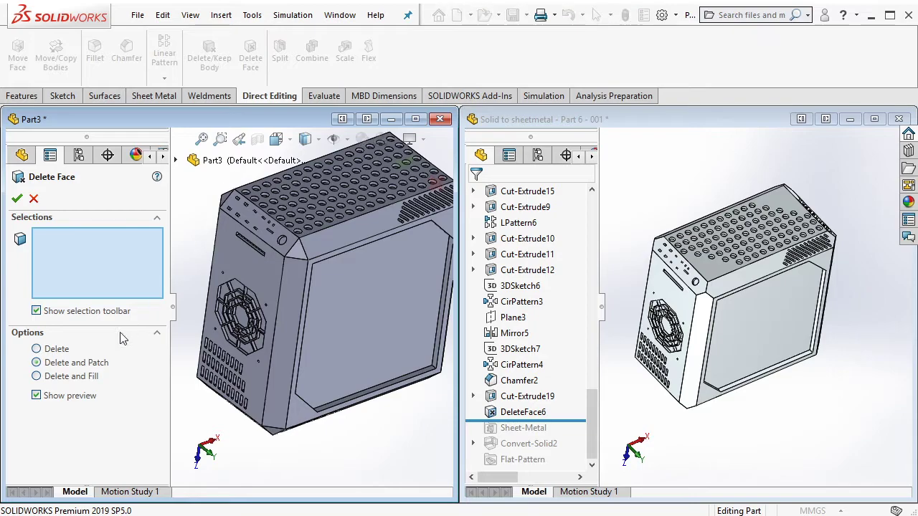
left_click(300, 260)
mouse_move(300, 260)
middle_mouse_down()
mouse_move(323, 256)
mouse_move(430, 180)
mouse_move(304, 262)
middle_mouse_up()
left_click(328, 256)
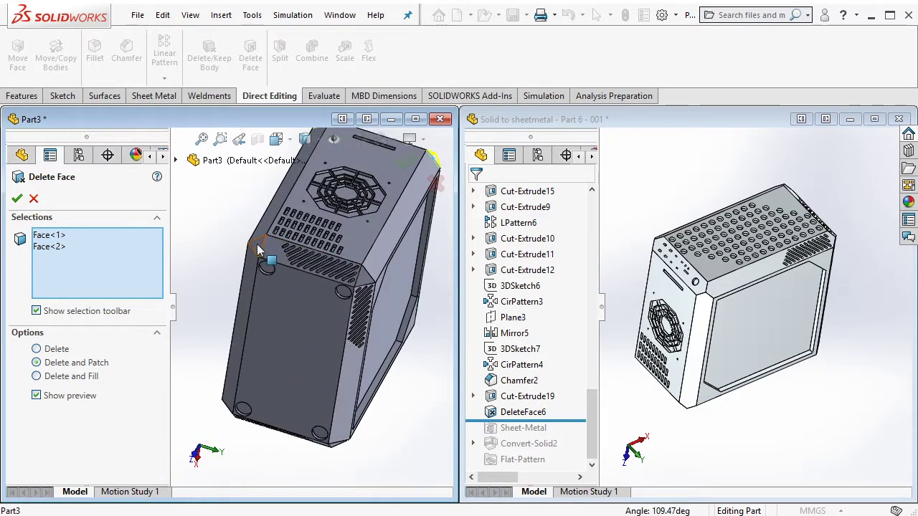
left_click(304, 262)
left_click(310, 294)
mouse_move(310, 294)
middle_mouse_down()
mouse_move(344, 336)
mouse_move(272, 222)
middle_mouse_up()
Add the remaining three slot faces and apply Delete and Patch
left_click(342, 238)
middle_click_drag(342, 238, 250, 304)
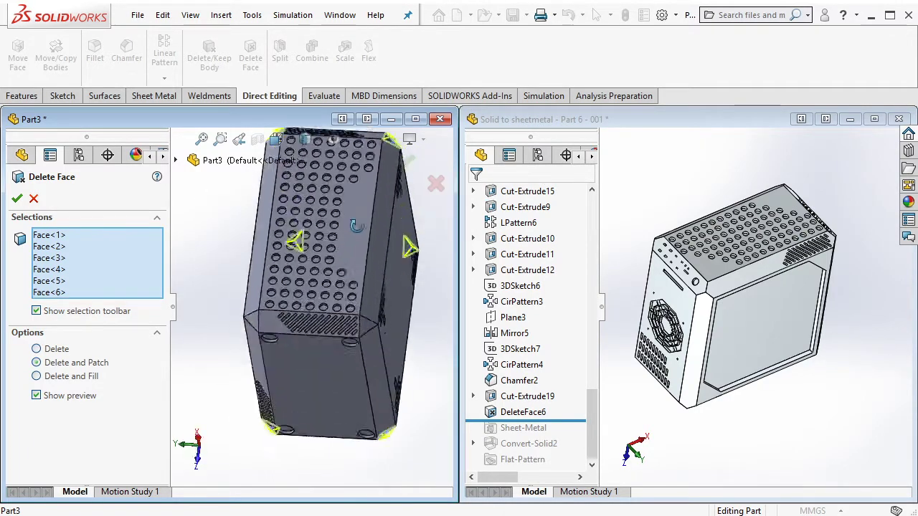
left_click(251, 305)
left_click(365, 292)
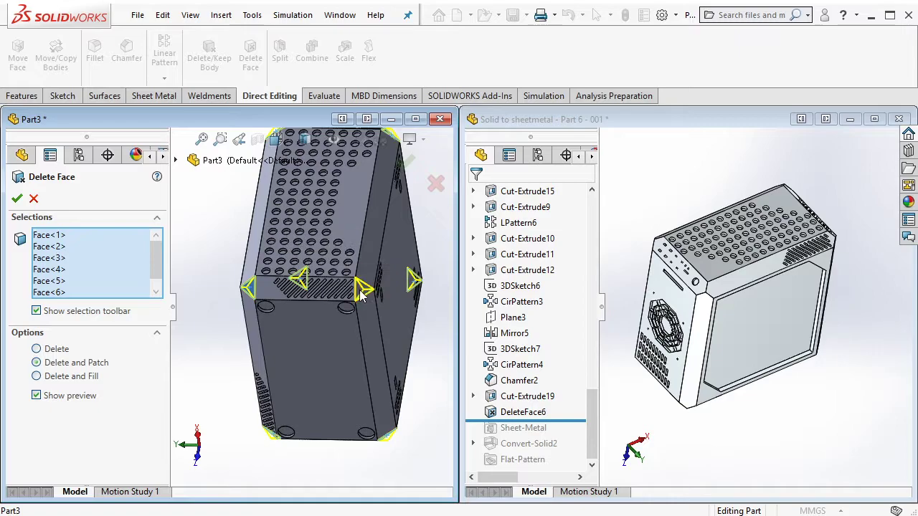
left_click(18, 200)
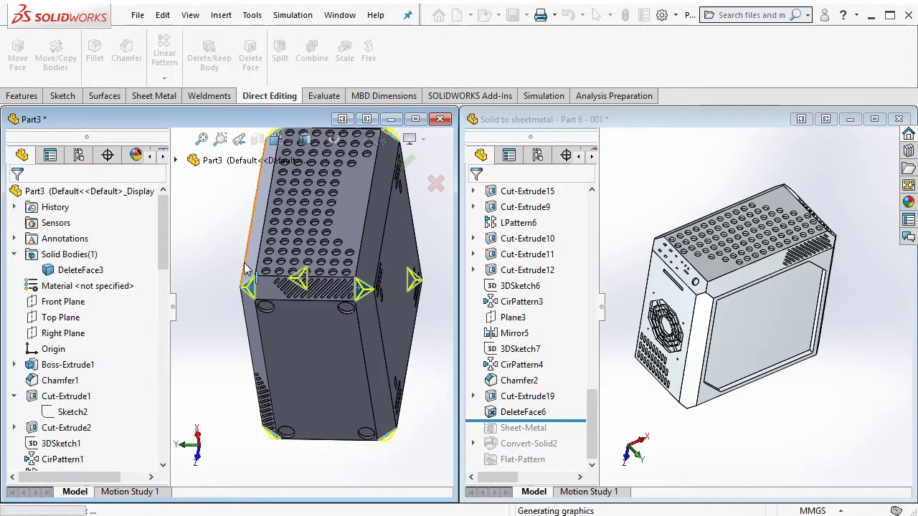
mouse_move(258, 287)
middle_mouse_down()
mouse_move(291, 275)
mouse_move(331, 239)
middle_mouse_up()
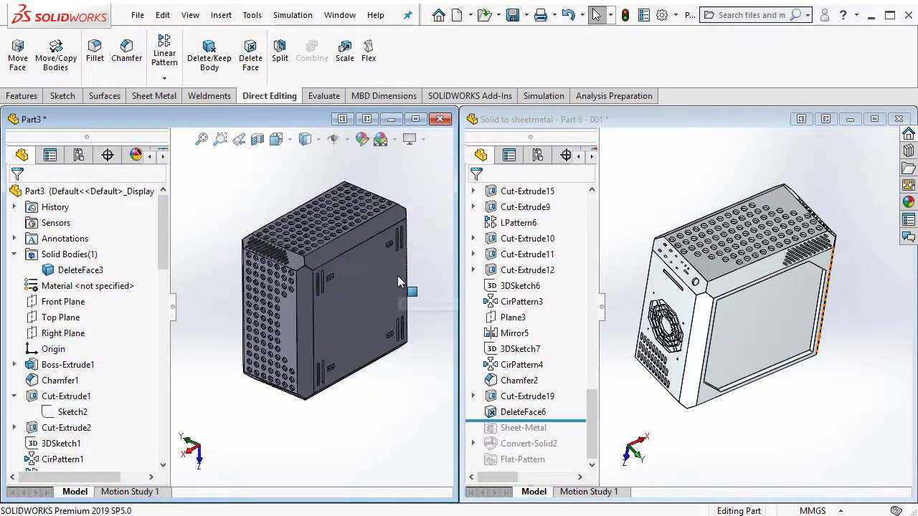
key("ctrl+7")
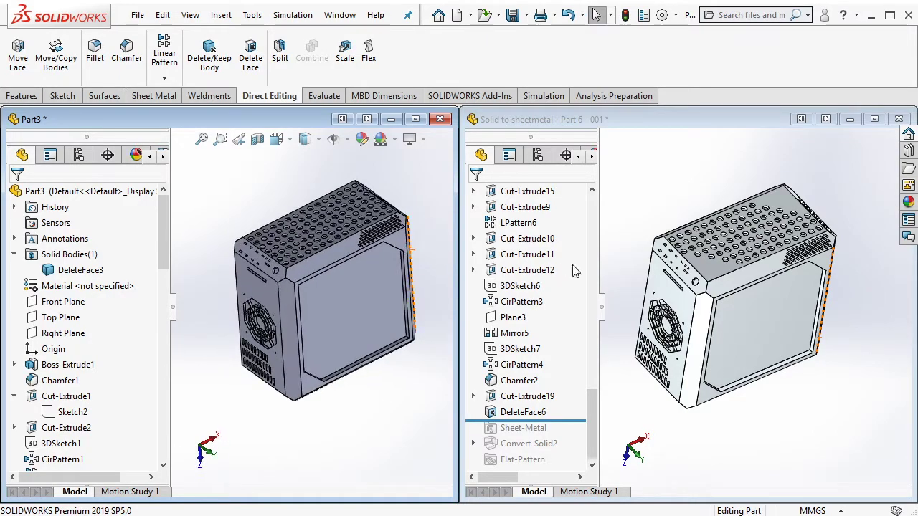
Drag the Solid to sheetmetal reference part's rollback bar below Convert-Solid2
left_click(615, 292)
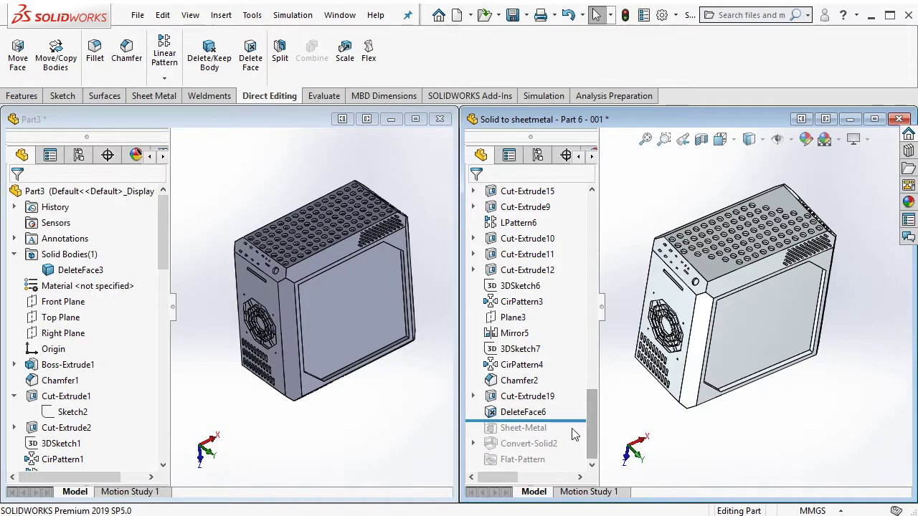
left_click(572, 423)
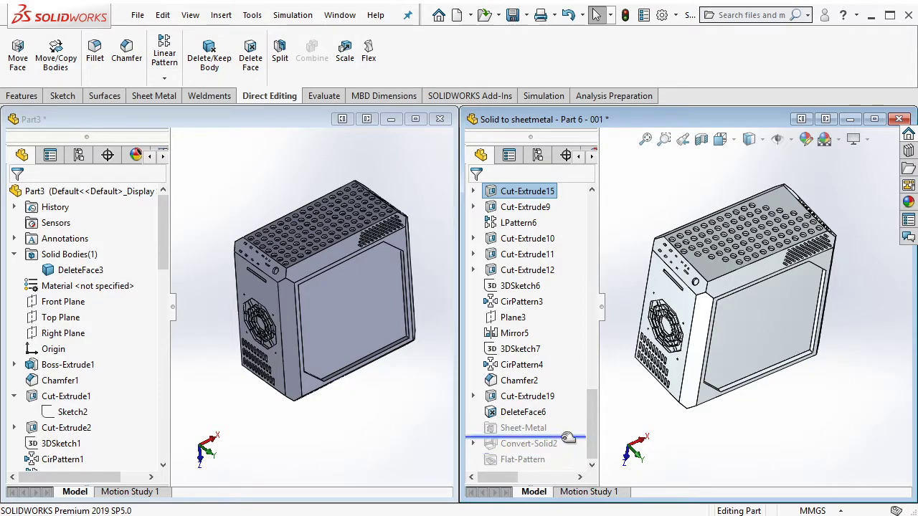
left_click_drag(567, 438, 561, 449)
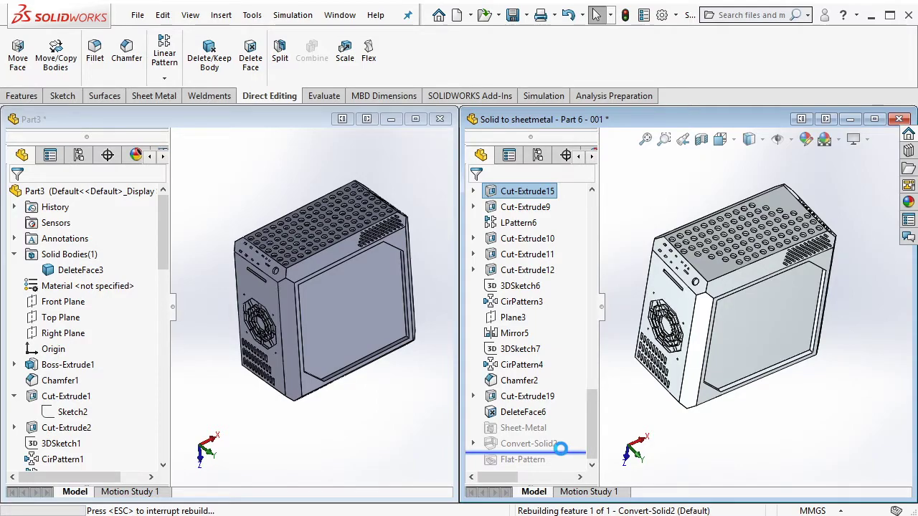
Start Convert to Sheet Metal on Part3 and set the sheet thickness to 2mm
left_click(432, 188)
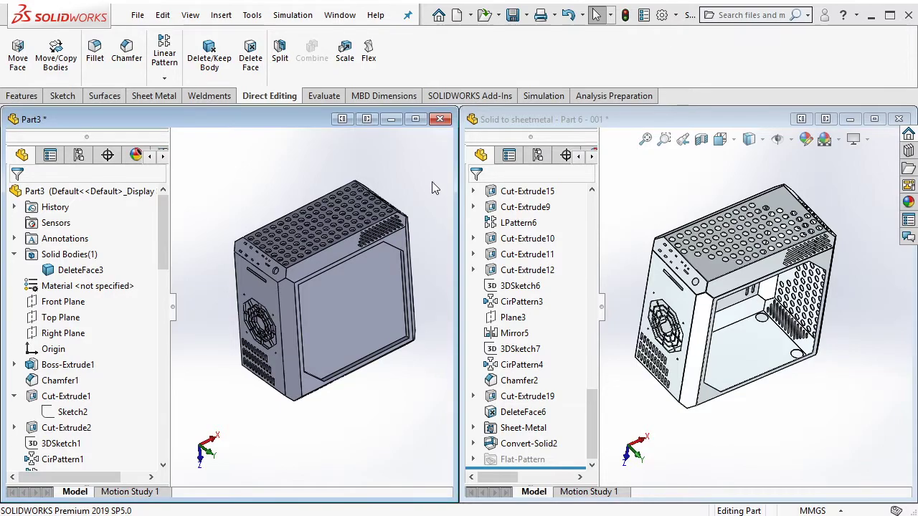
left_click(156, 95)
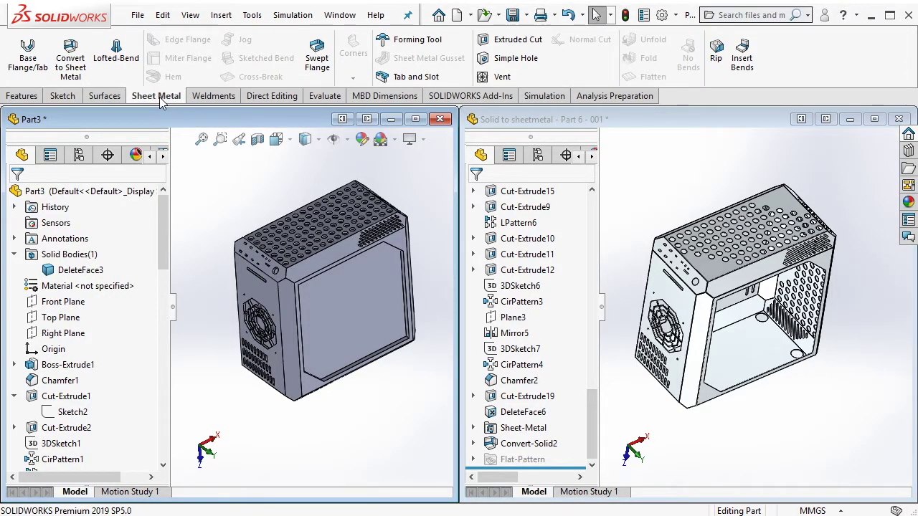
left_click(70, 59)
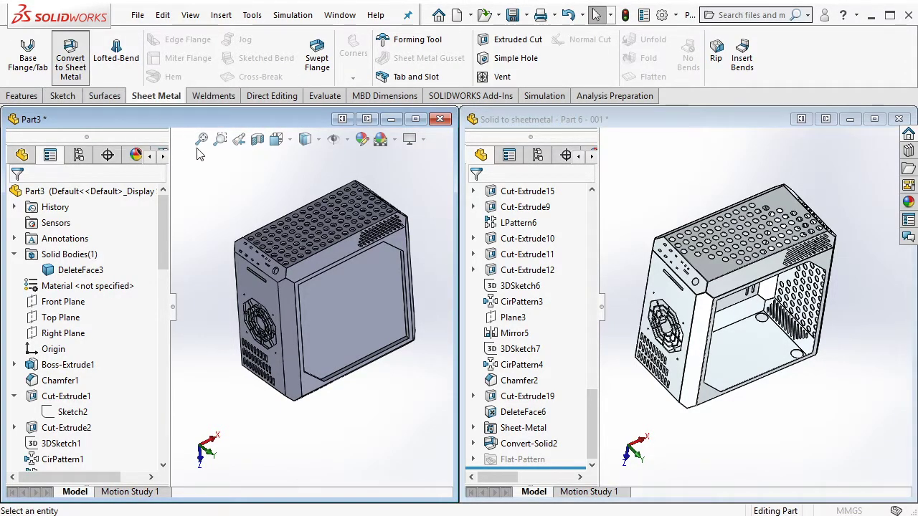
scroll(162, 270, "down", 3)
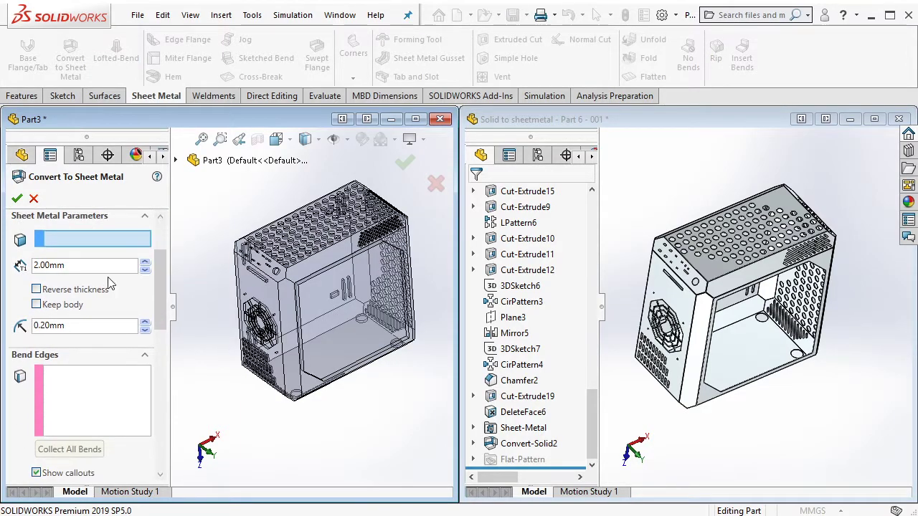
left_click(97, 265)
left_click_drag(97, 265, 19, 266)
type("2")
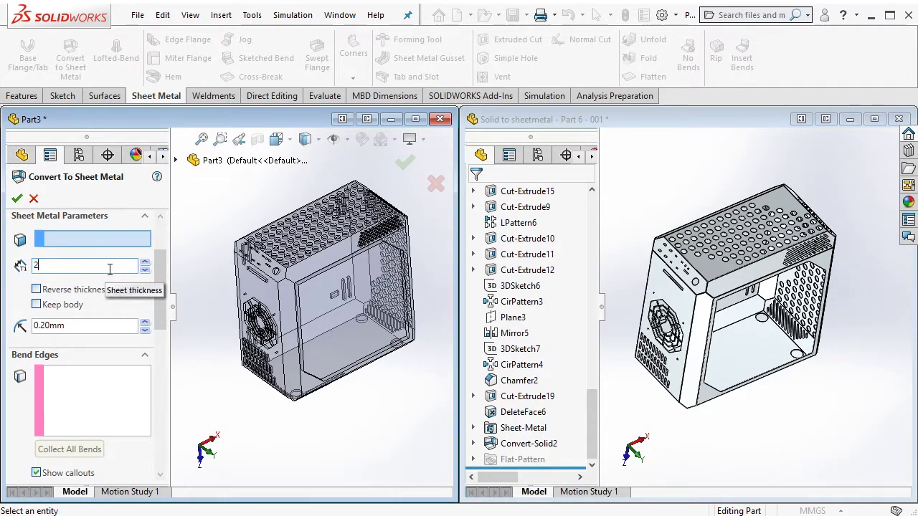
Choose the large panel as the fixed face and accept the chamfer-removal warning
mouse_move(213, 277)
middle_mouse_down()
mouse_move(251, 323)
mouse_move(320, 273)
middle_mouse_up()
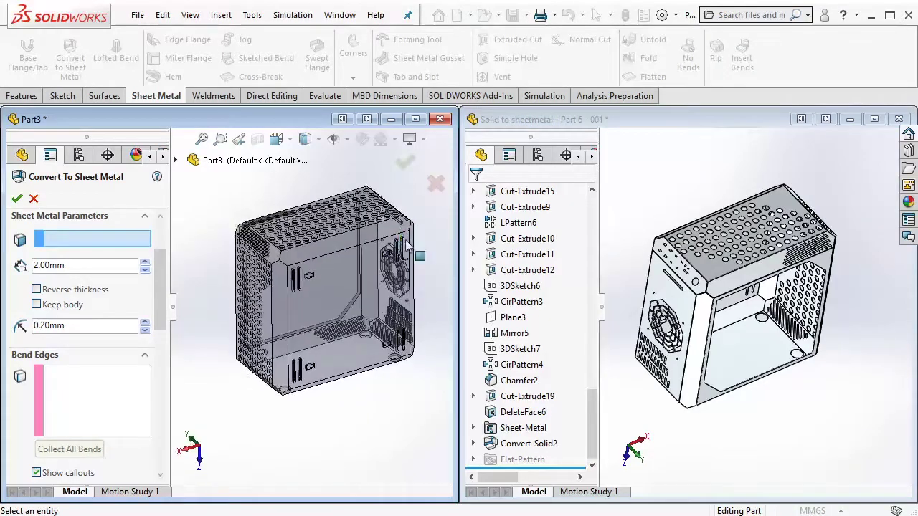
left_click(331, 288)
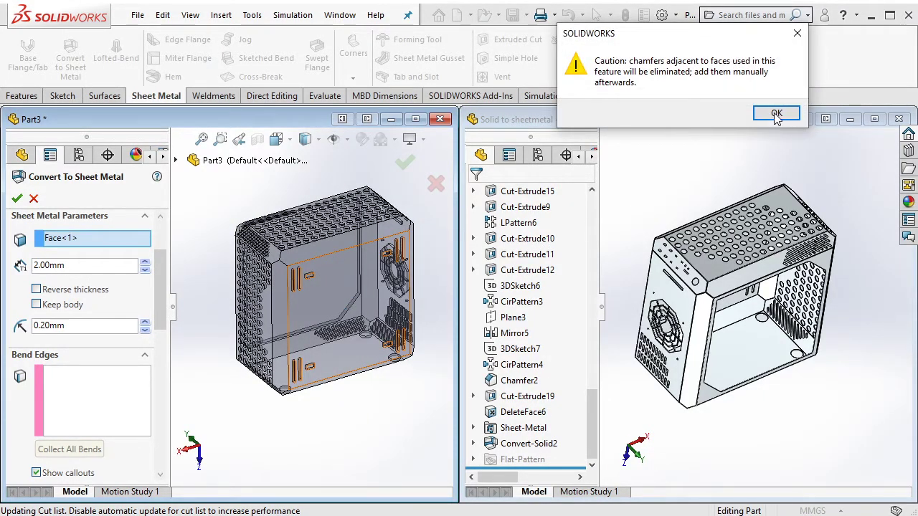
left_click(776, 117)
scroll(346, 304, "down", 2)
scroll(334, 226, "down", 2)
scroll(333, 209, "down", 1)
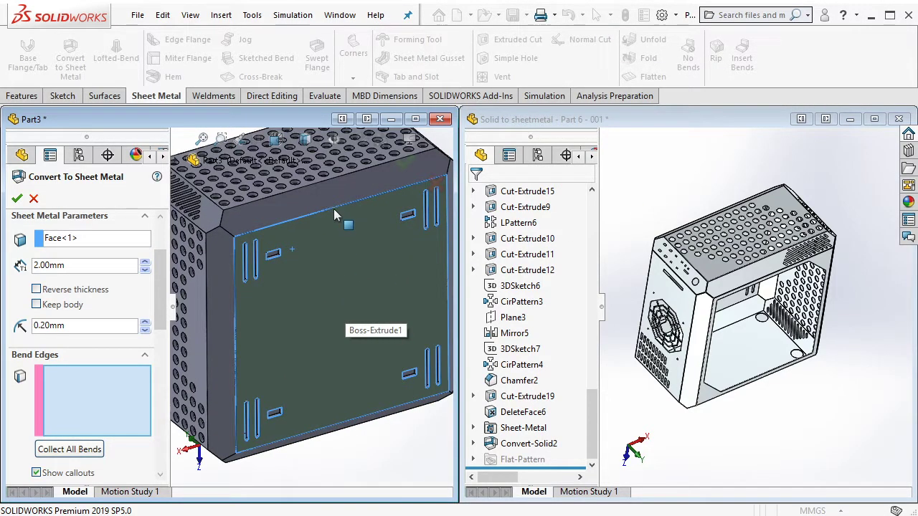
Add the fixed panel's top, bottom, left and right edges as bend edges, dismissing the large-gap warning
left_click(333, 208)
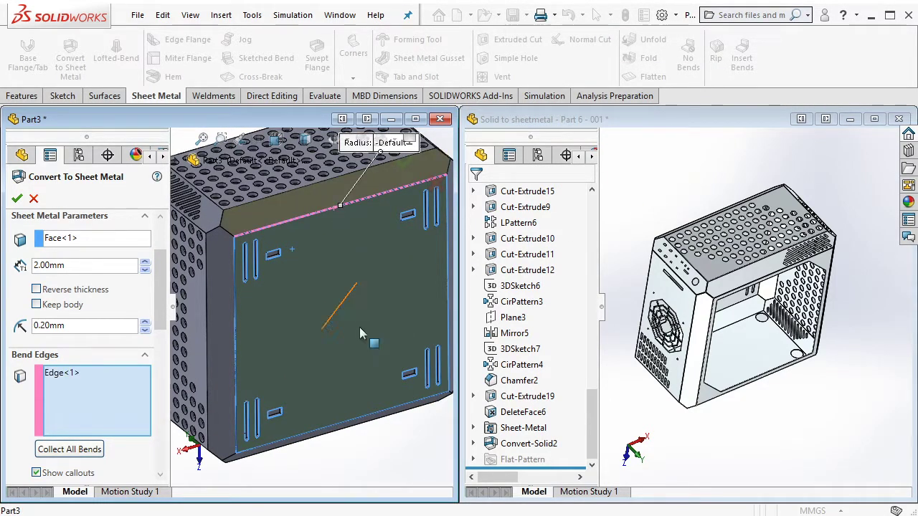
left_click(360, 423)
middle_click_drag(340, 391, 345, 345)
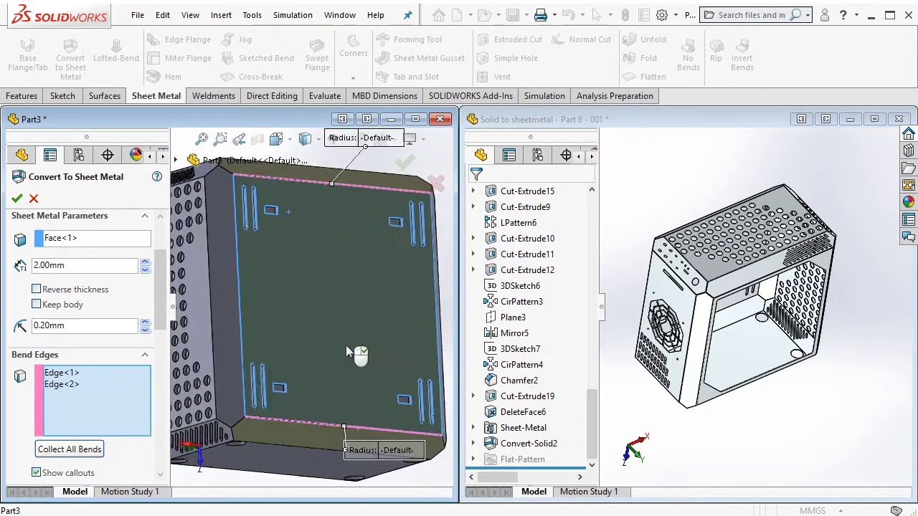
left_click(241, 325)
left_click(772, 103)
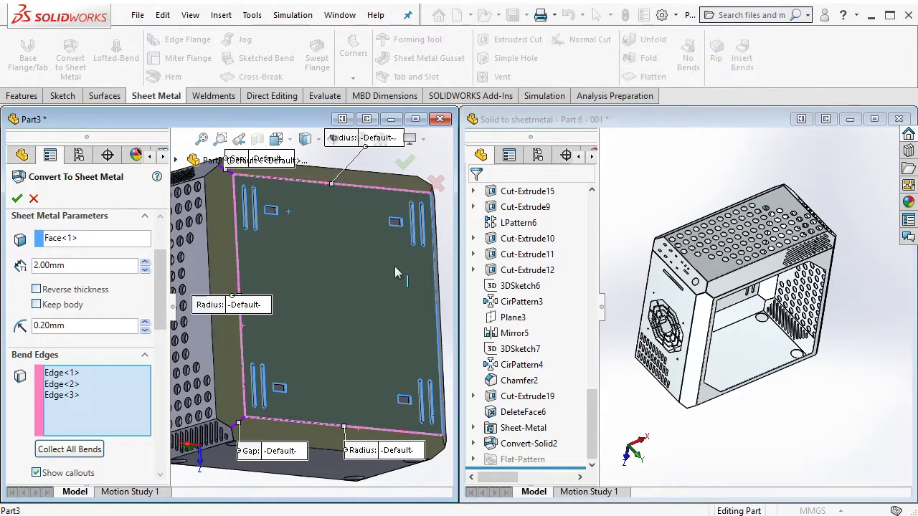
mouse_move(395, 267)
middle_mouse_down()
mouse_move(342, 321)
mouse_move(370, 319)
middle_mouse_up()
left_click(372, 327)
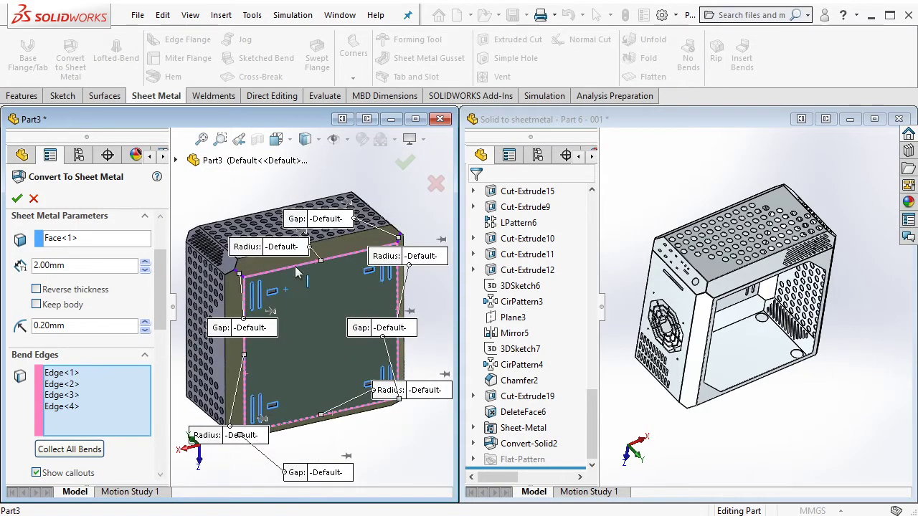
Add the top front edge, a bottom edge and a corner edge as further bend edges
scroll(331, 296, "down", 3)
left_click(320, 240)
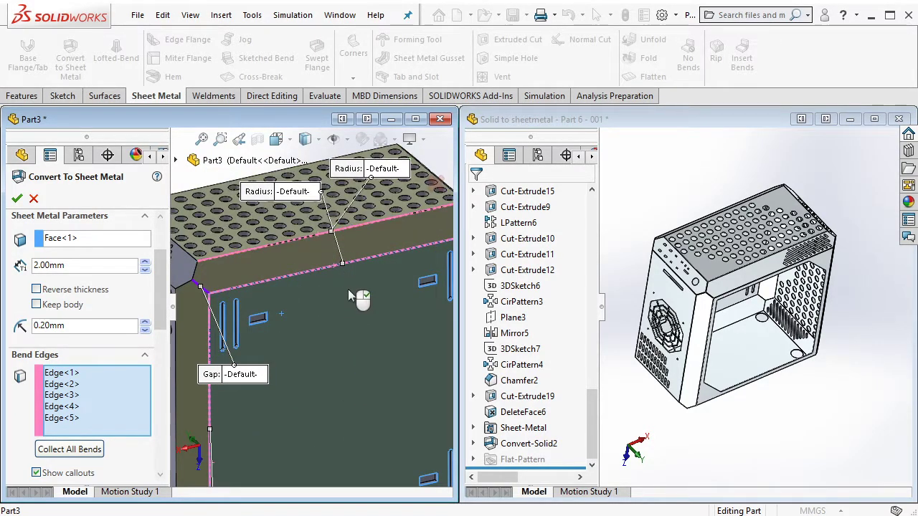
scroll(359, 301, "up", 4)
middle_click_drag(373, 337, 330, 304)
scroll(330, 305, "down", 3)
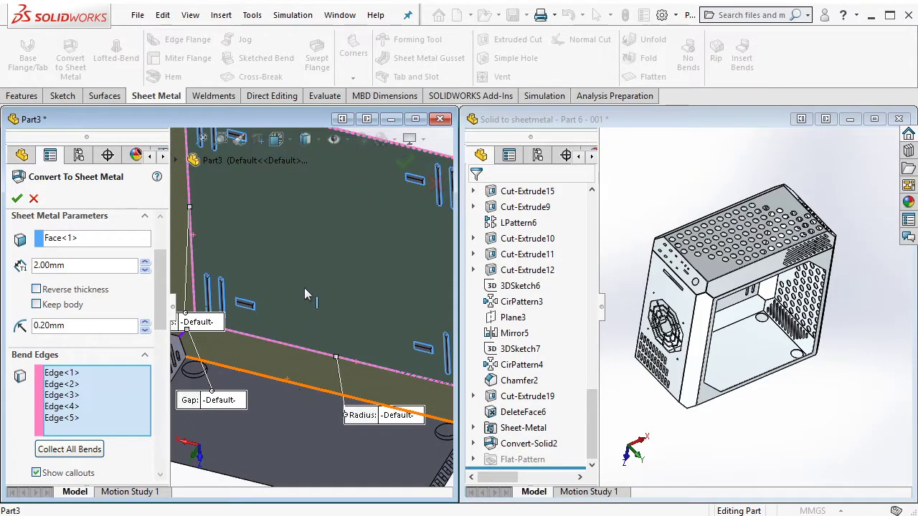
left_click(309, 376)
scroll(304, 251, "up", 4)
scroll(273, 298, "down", 4)
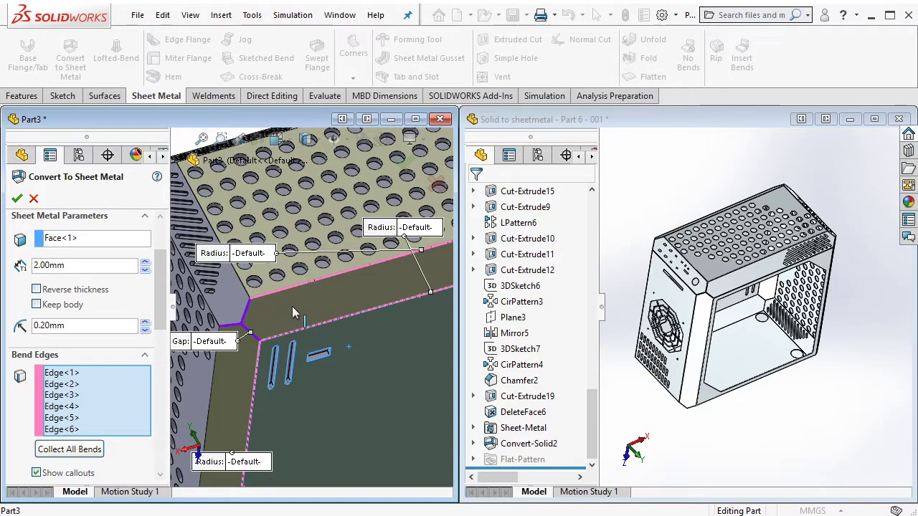
scroll(293, 309, "up", 3)
middle_click_drag(293, 309, 379, 286)
scroll(379, 286, "down", 3)
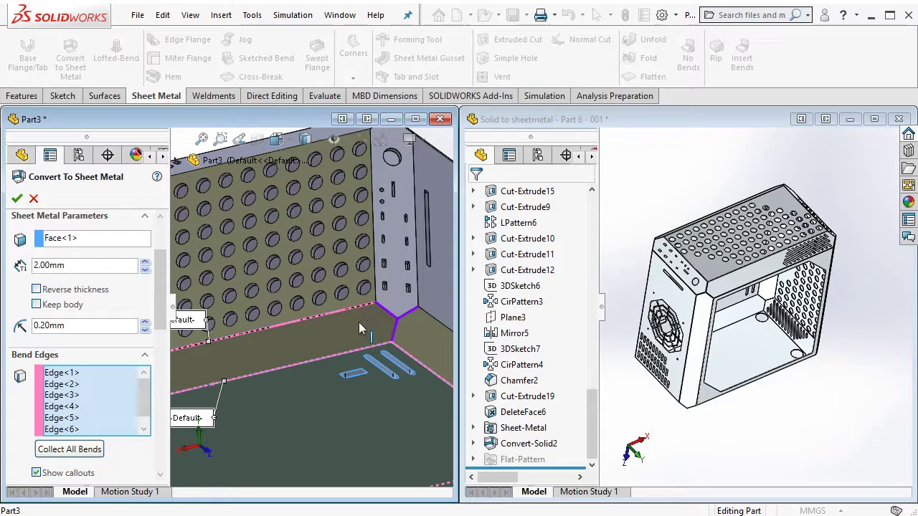
scroll(361, 328, "up", 3)
middle_click_drag(361, 329, 292, 335)
scroll(293, 335, "down", 3)
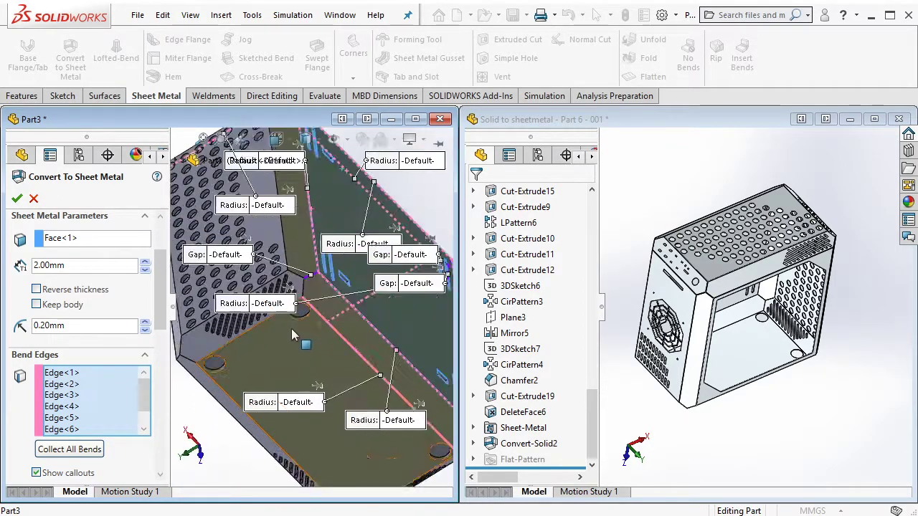
scroll(293, 335, "down", 4)
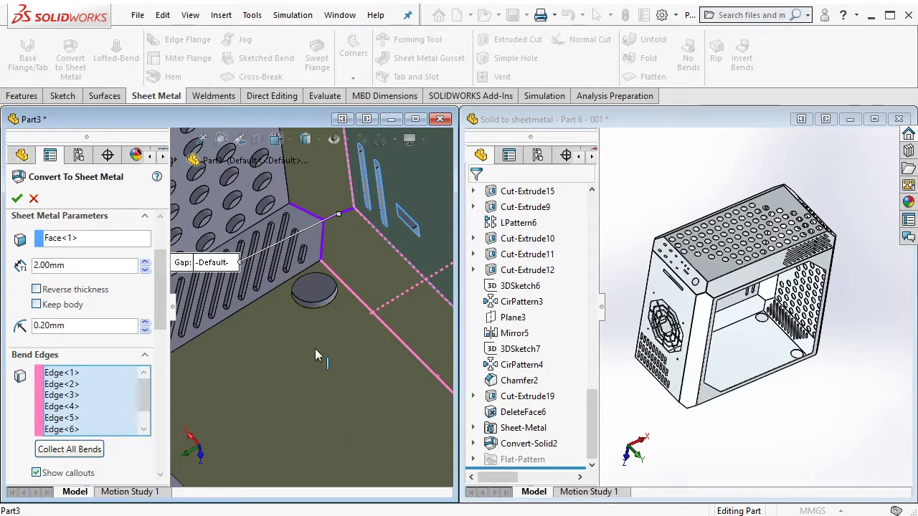
scroll(315, 349, "up", 2)
scroll(317, 362, "up", 2)
middle_click_drag(317, 361, 385, 395)
left_click(410, 352)
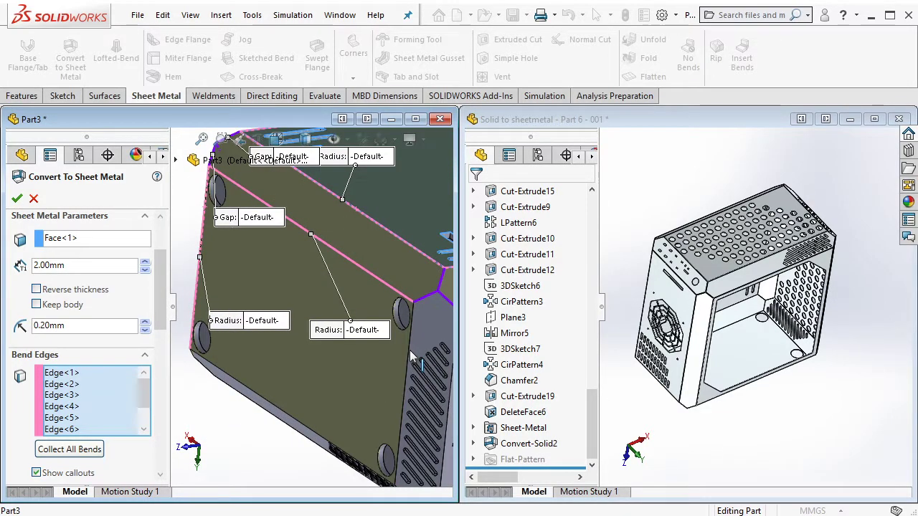
middle_click_drag(397, 366, 369, 326)
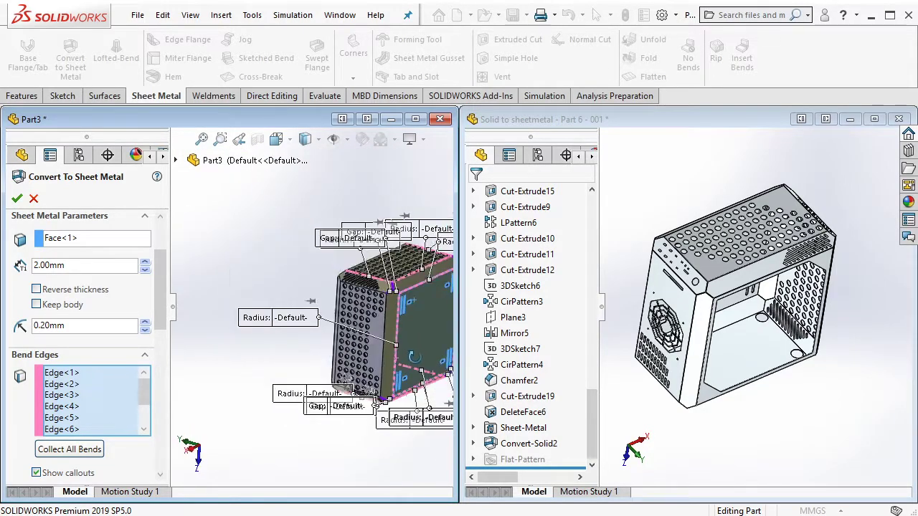
Add another top edge of the box as a bend edge
left_click(369, 326)
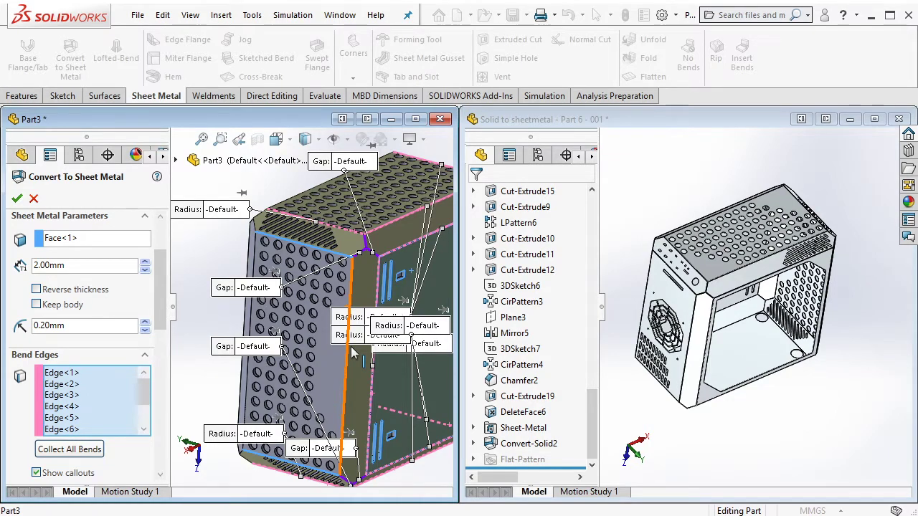
middle_click_drag(352, 351, 418, 290)
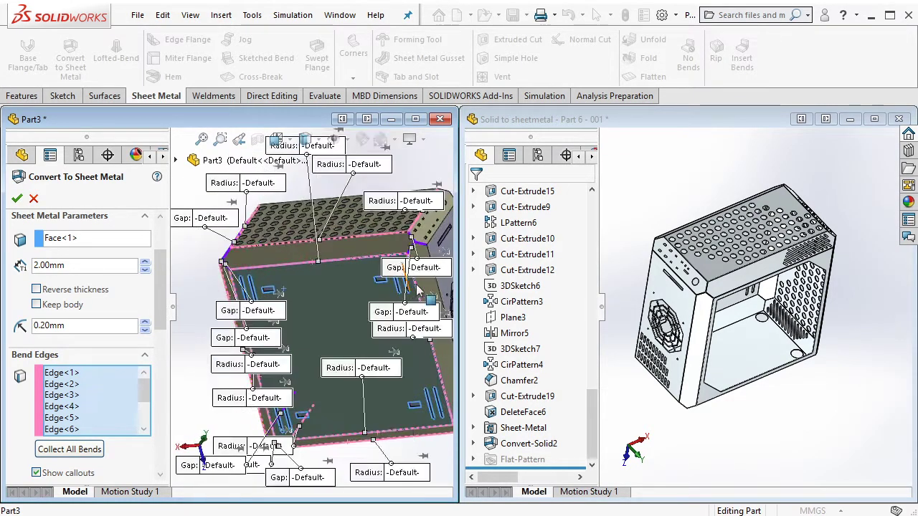
scroll(418, 290, "down", 3)
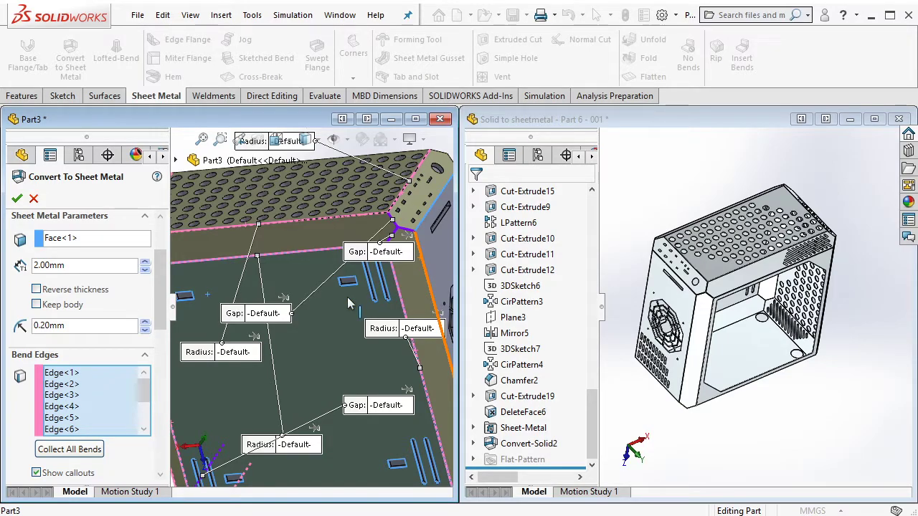
scroll(347, 296, "up", 3)
mouse_move(337, 298)
middle_mouse_down()
mouse_move(393, 212)
mouse_move(277, 285)
middle_mouse_up()
scroll(277, 285, "down", 3)
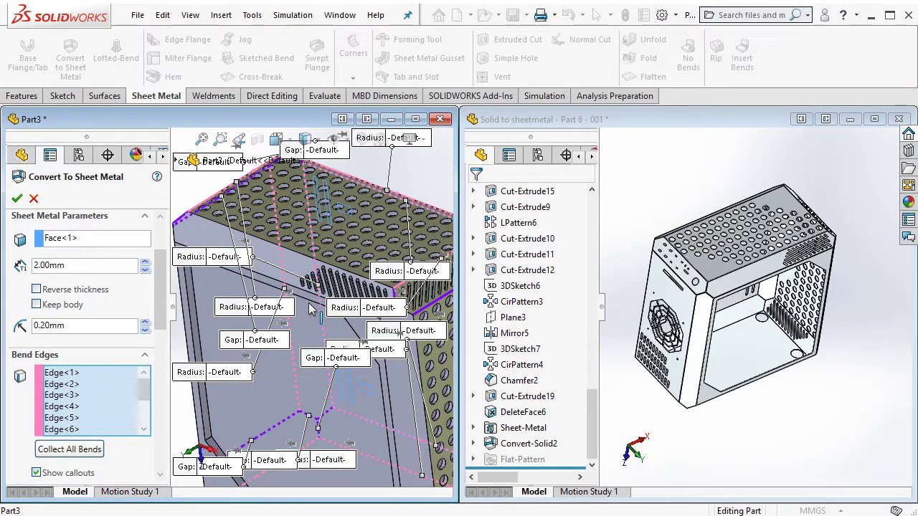
scroll(312, 309, "up", 2)
scroll(311, 309, "up", 2)
Orbit the box to check its side faces and fan side for remaining edges
middle_click_drag(311, 308, 407, 335)
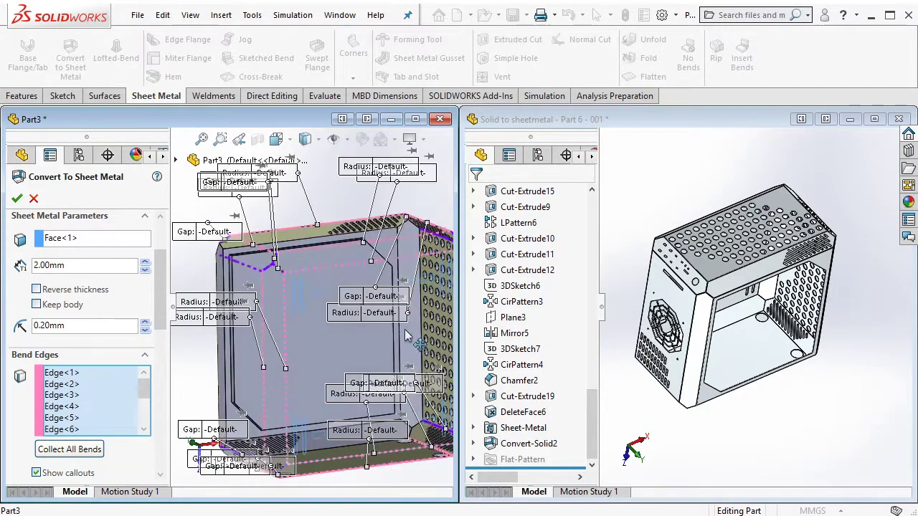
scroll(344, 430, "down", 2)
scroll(341, 436, "down", 2)
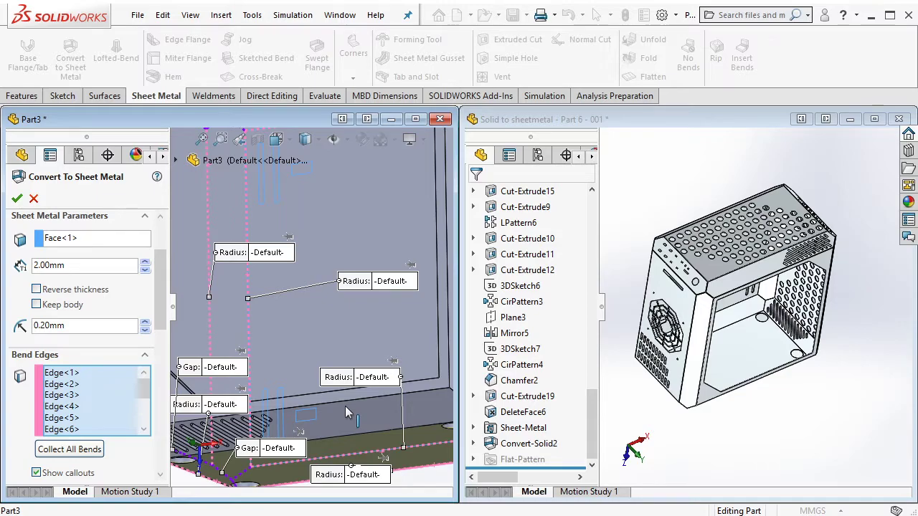
scroll(345, 405, "up", 2)
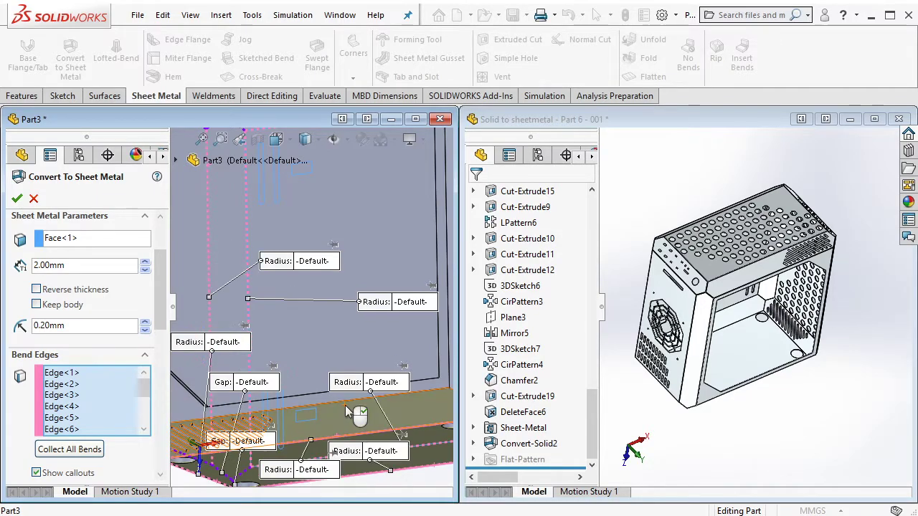
scroll(345, 405, "up", 2)
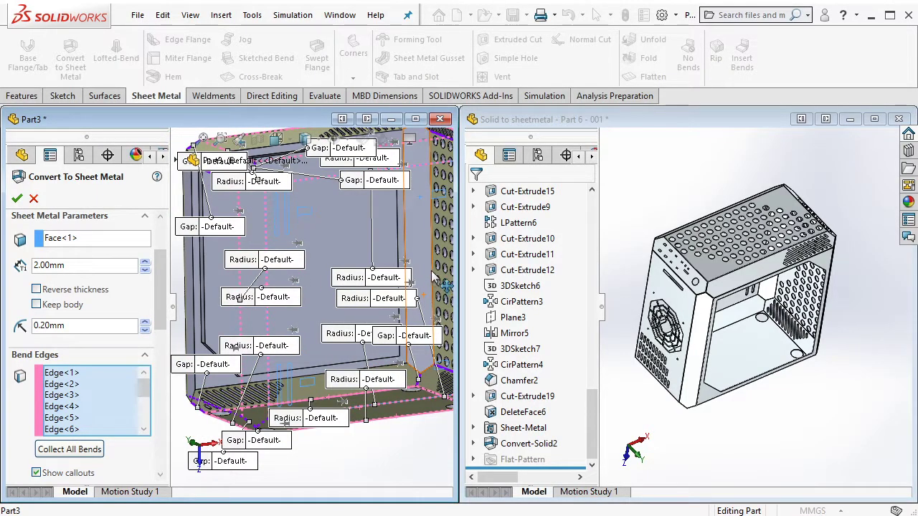
scroll(426, 290, "down", 1)
scroll(409, 304, "down", 2)
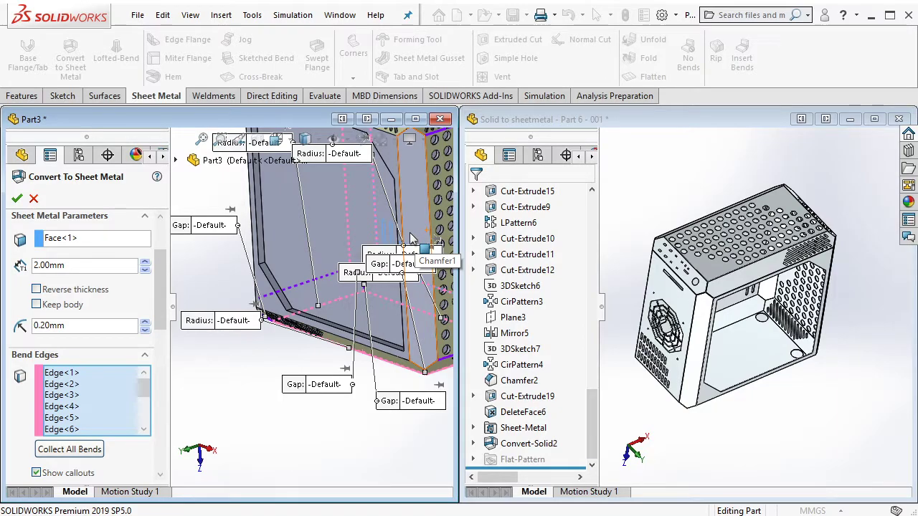
middle_click_drag(412, 239, 332, 241)
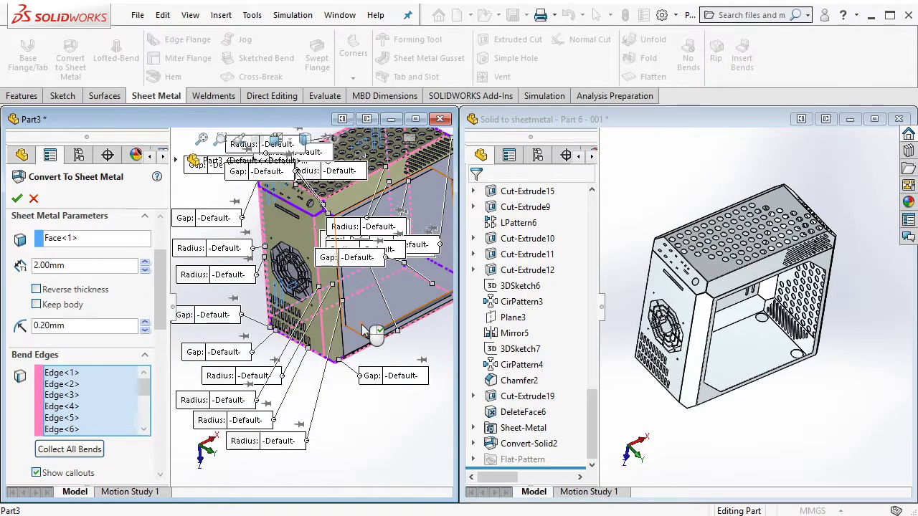
middle_click_drag(405, 315, 423, 183)
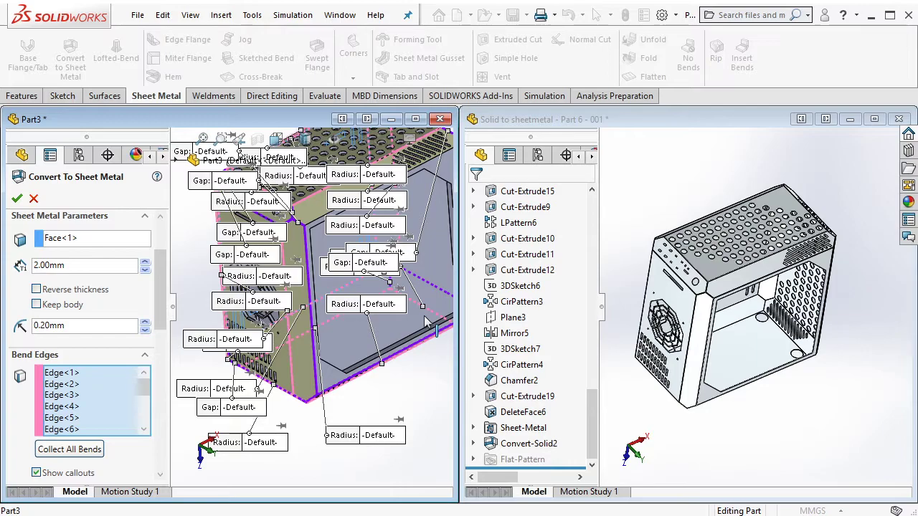
mouse_move(428, 322)
middle_mouse_down()
mouse_move(317, 436)
mouse_move(409, 332)
middle_mouse_up()
Enter a new corner rip gap value and choose Tear as the auto relief type
left_click_drag(164, 305, 147, 401)
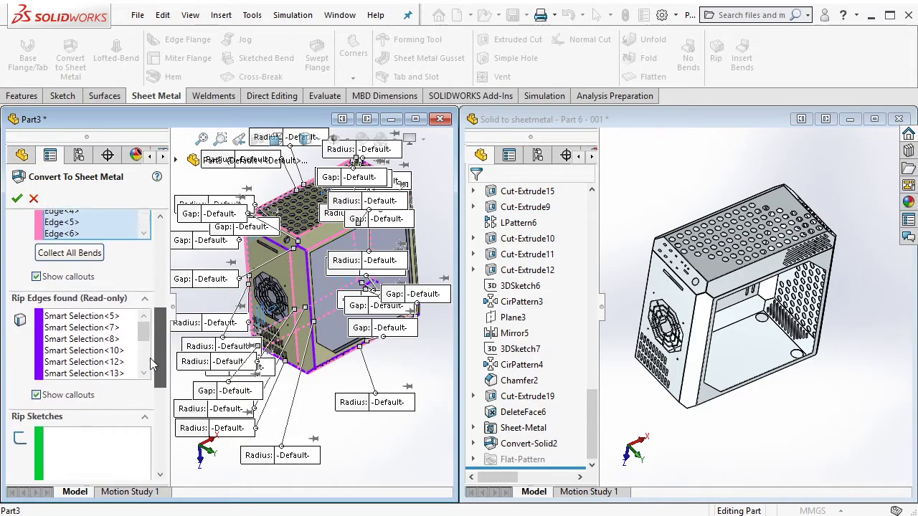
scroll(147, 401, "down", 1)
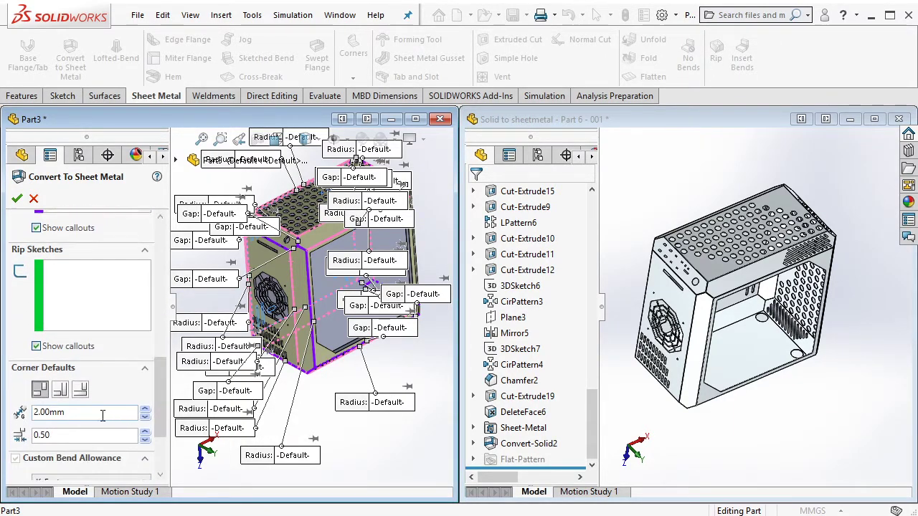
left_click(72, 413)
type("0.2")
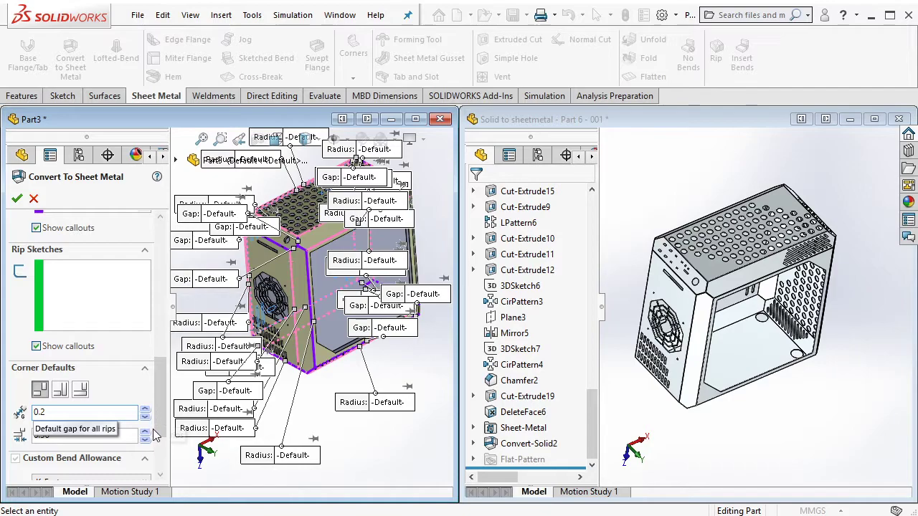
left_click_drag(161, 419, 159, 446)
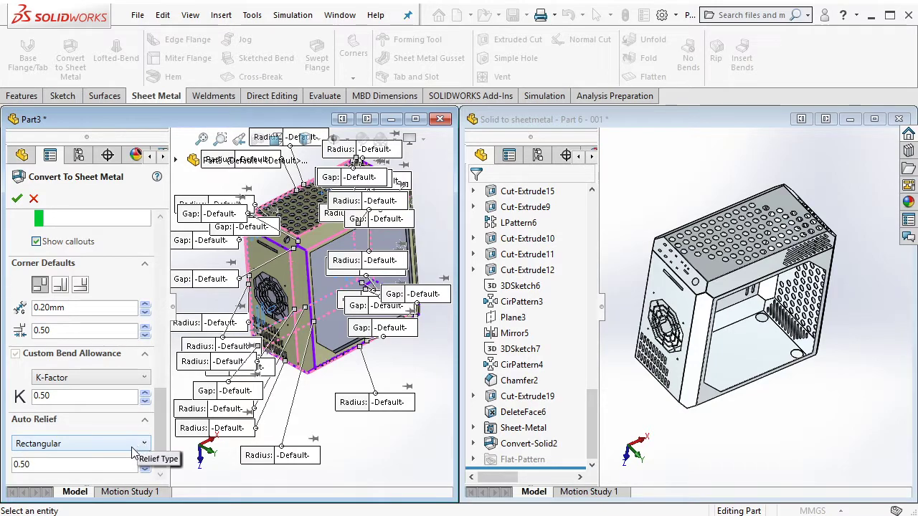
left_click(143, 444)
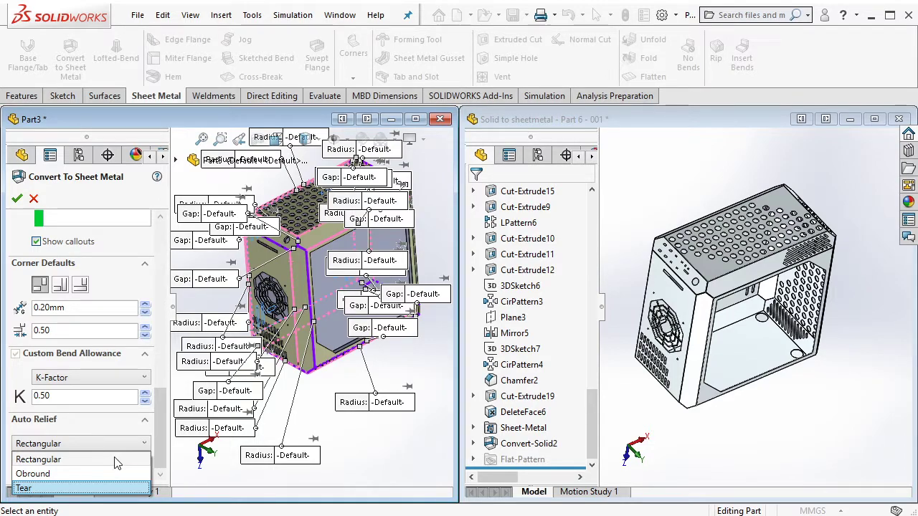
key("Return")
Commit the 0.50mm rip gap, confirm the sheet-metal conversion and zoom to fit
scroll(297, 279, "down", 3)
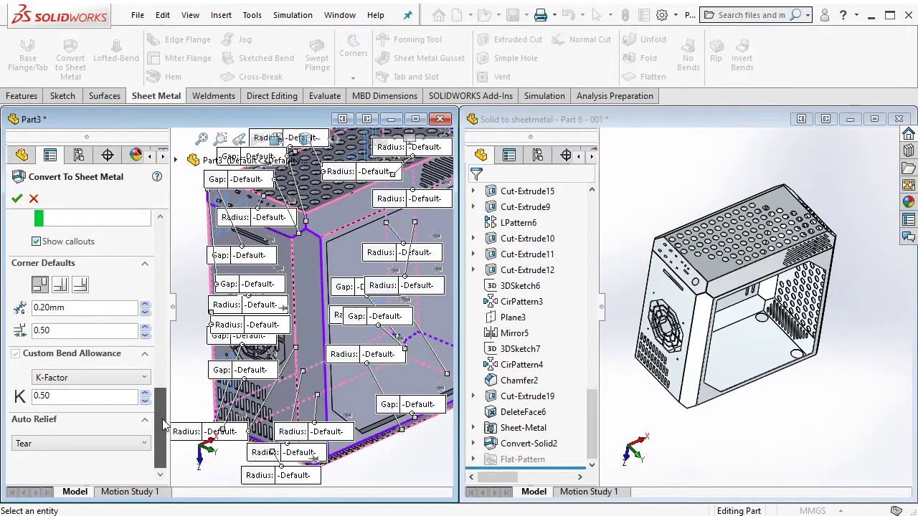
left_click_drag(164, 424, 175, 331)
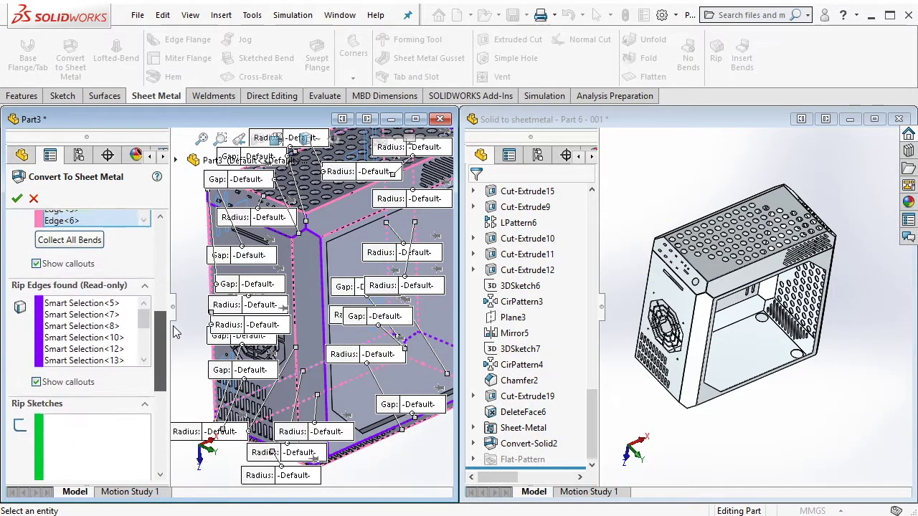
scroll(86, 344, "down", 5)
left_click(71, 388)
type("0.5")
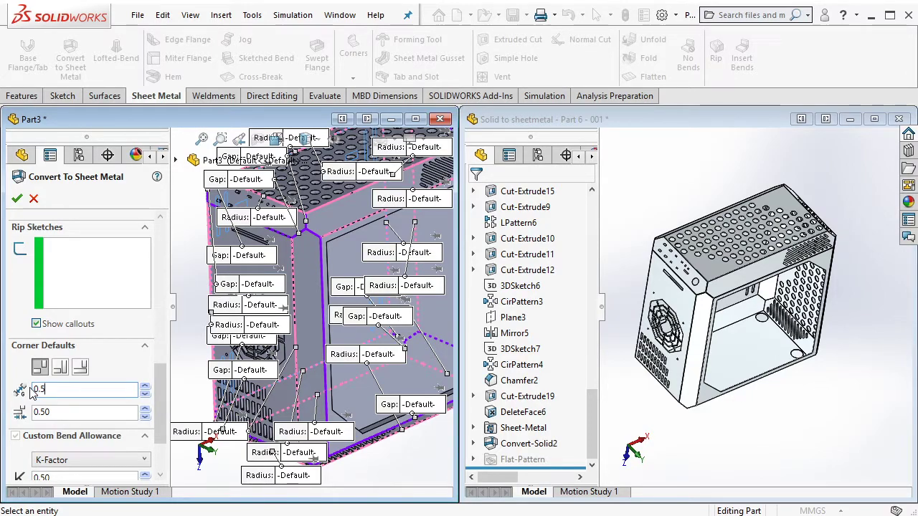
key("Return")
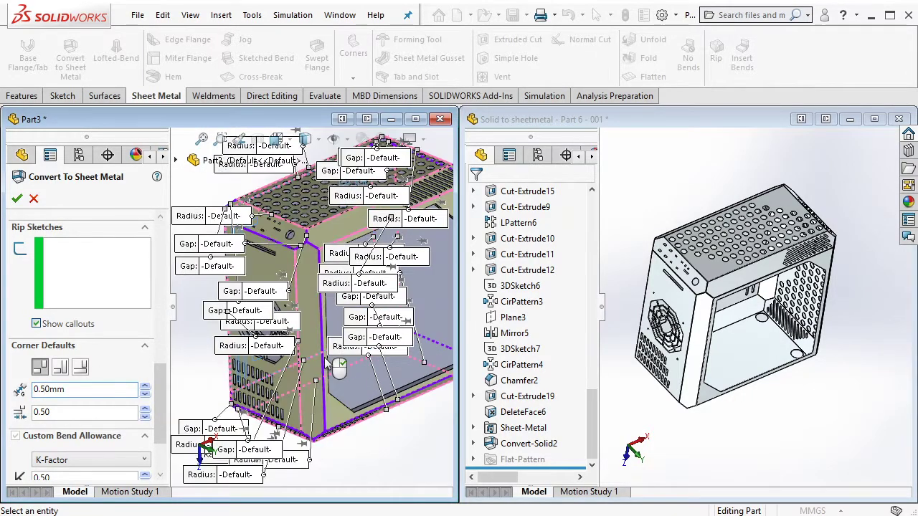
left_click_drag(161, 405, 131, 274)
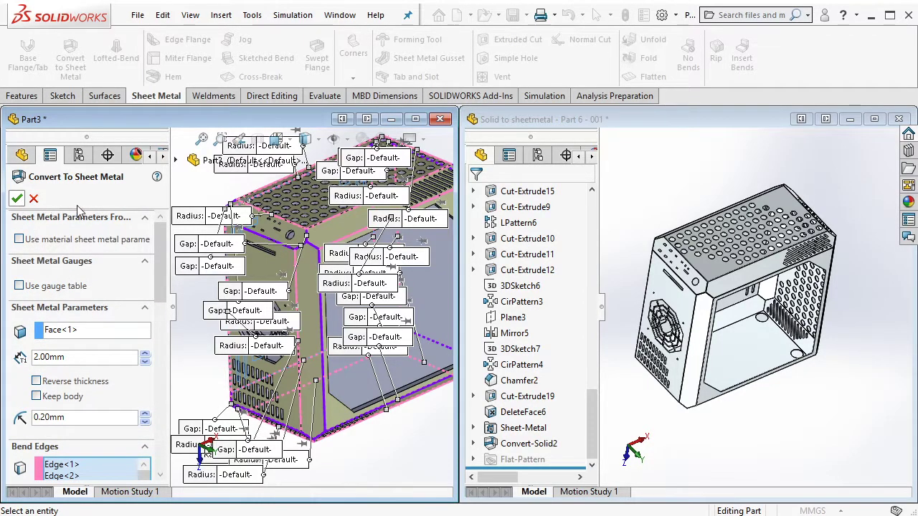
key("Return")
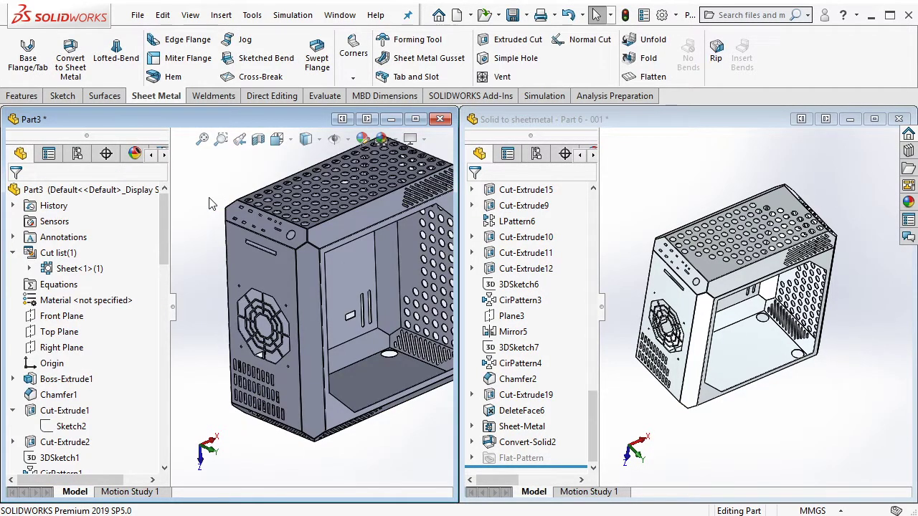
key("f")
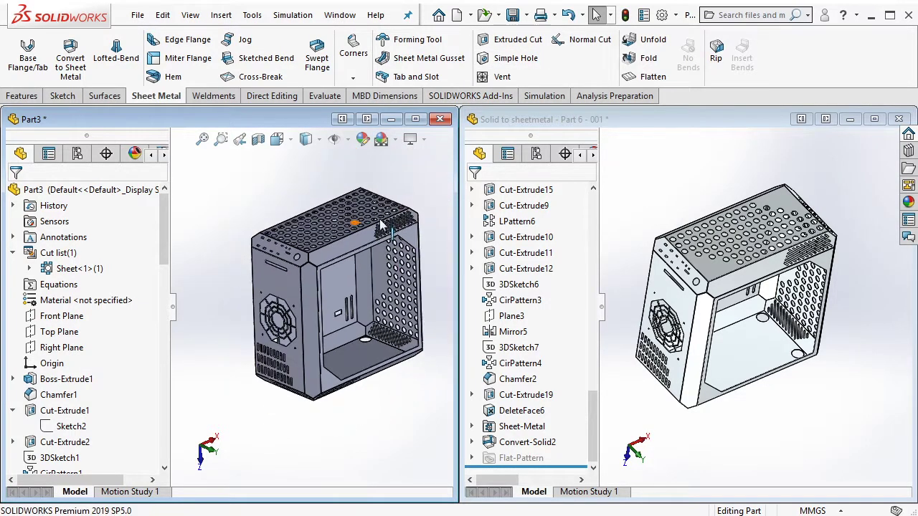
left_click(683, 204)
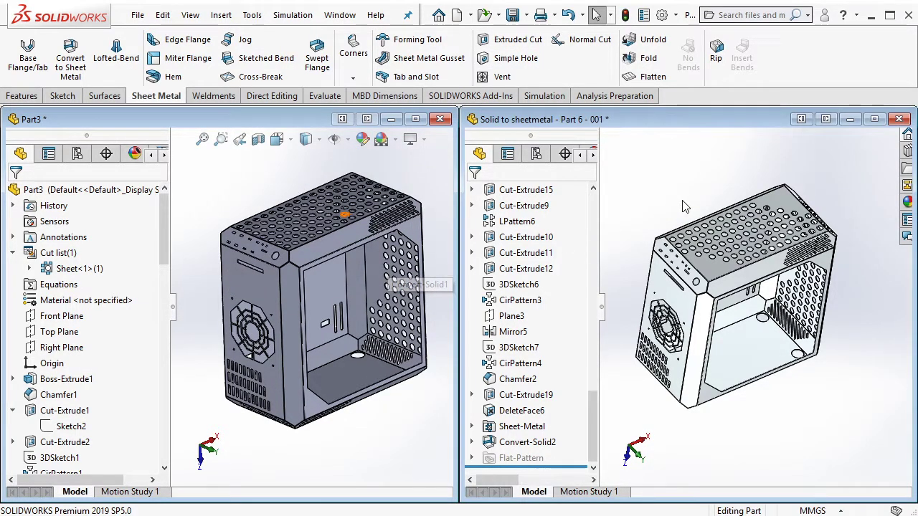
Turn the Part 6 reference to isometric view and assign AISI 304 material to Part3
key("ctrl+7")
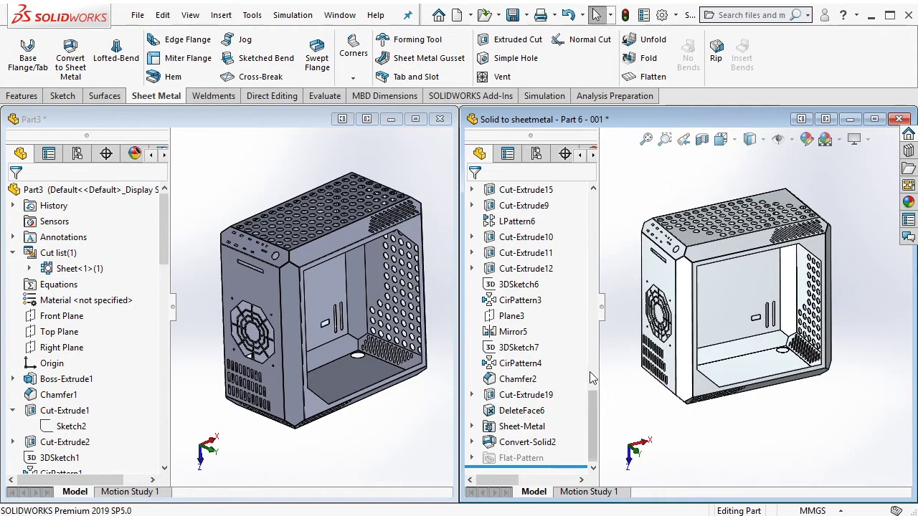
left_click_drag(594, 402, 595, 204)
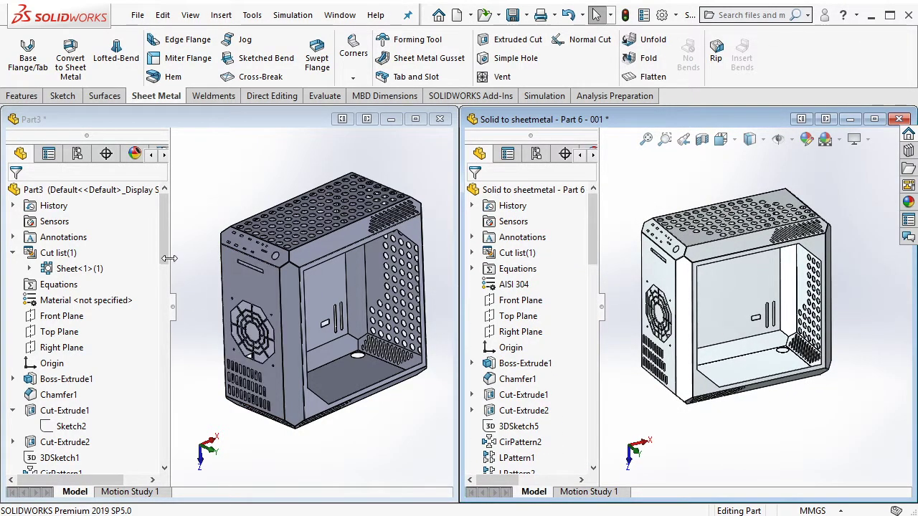
left_click(87, 306)
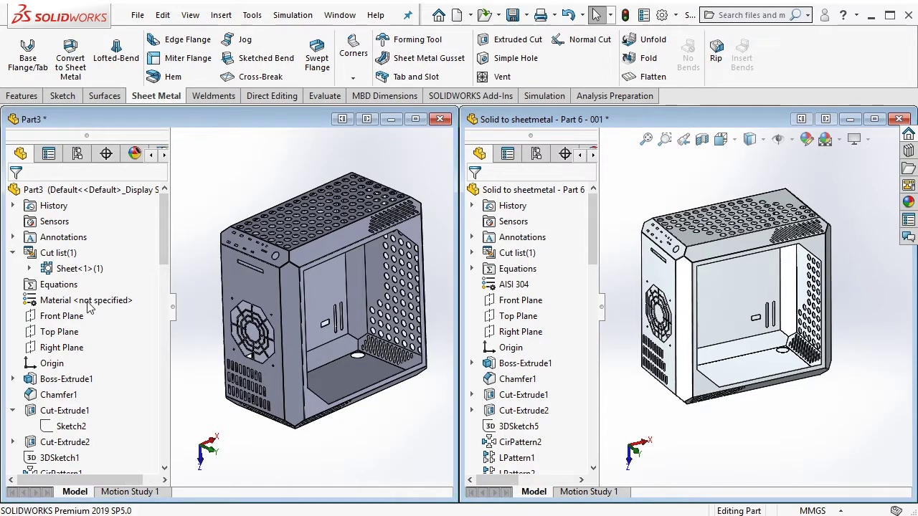
right_click(89, 307)
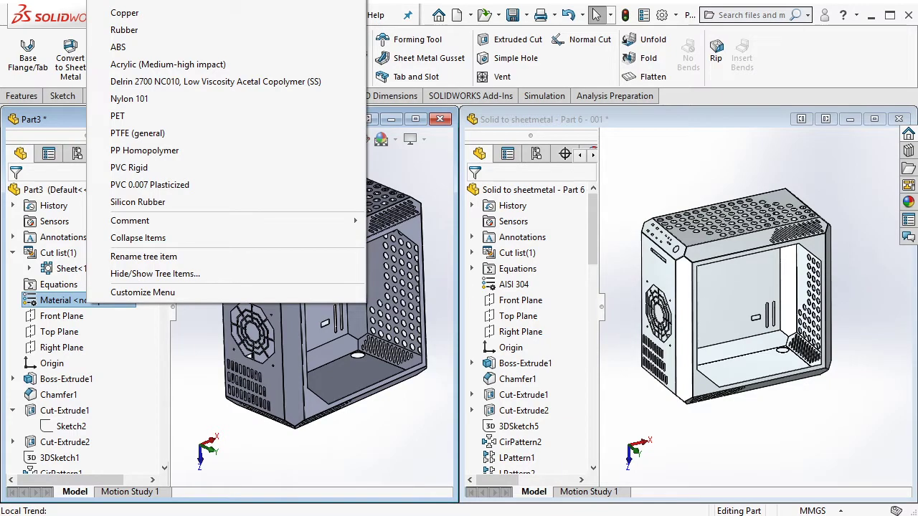
left_click(77, 122)
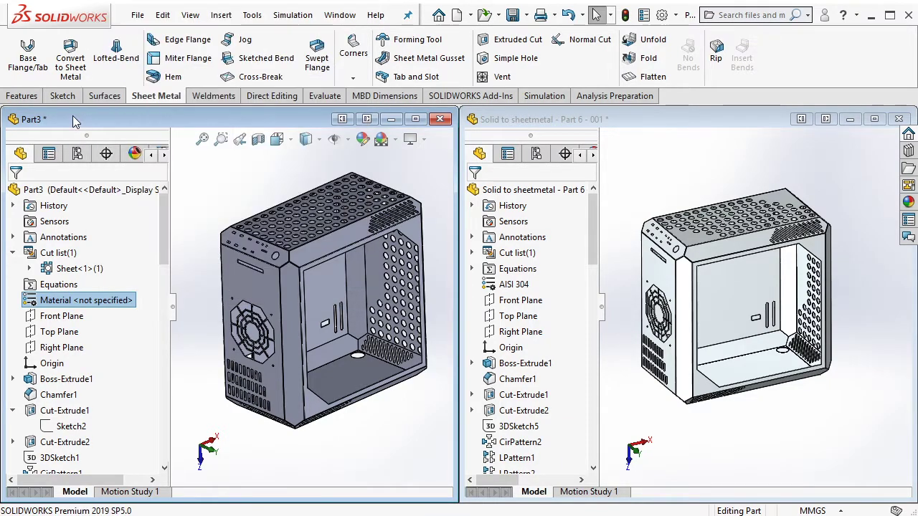
scroll(81, 276, "down", 1)
scroll(81, 276, "down", 1)
right_click(98, 212)
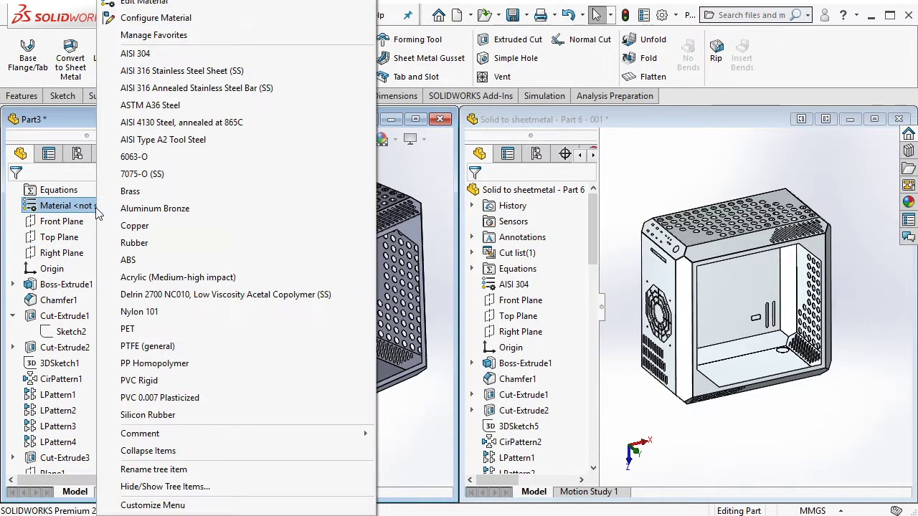
left_click(153, 55)
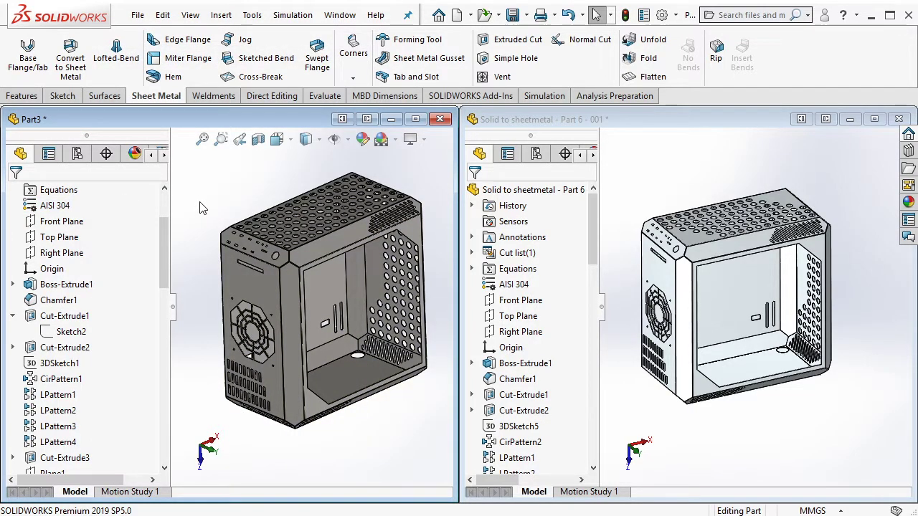
left_click(134, 154)
Add a Spot1 light to Part3's scene and aim it at the model
left_click(53, 173)
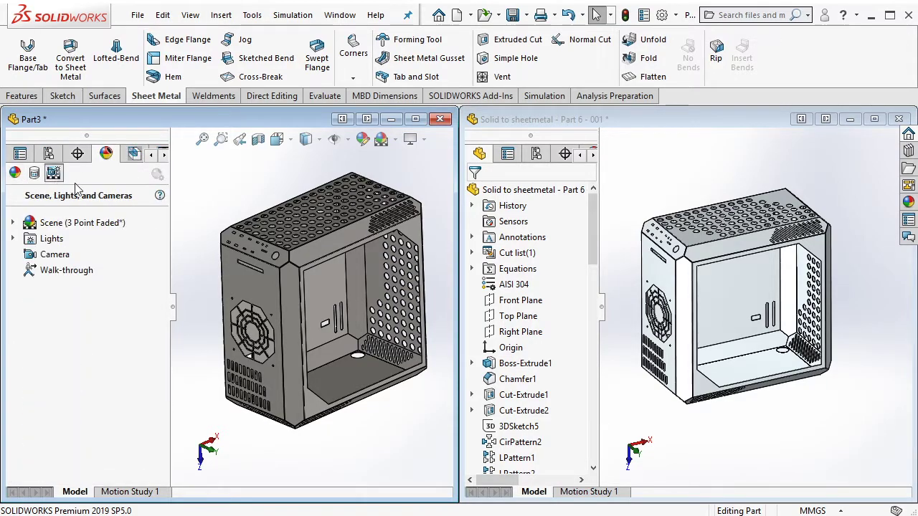
double_click(45, 238)
right_click(73, 255)
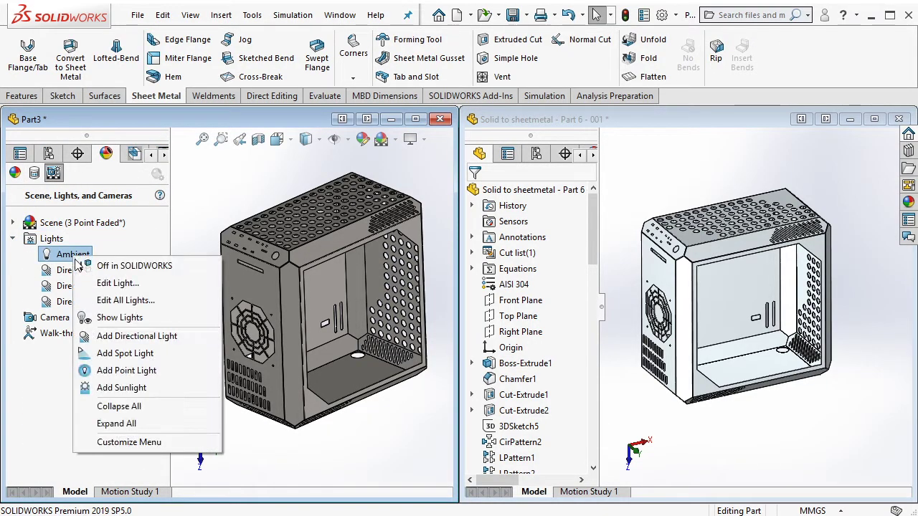
left_click(124, 353)
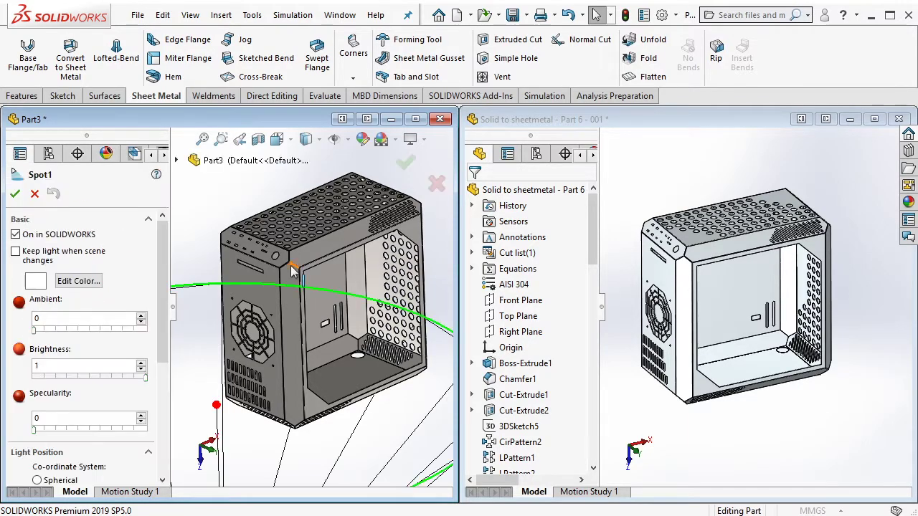
scroll(294, 281, "down", 5)
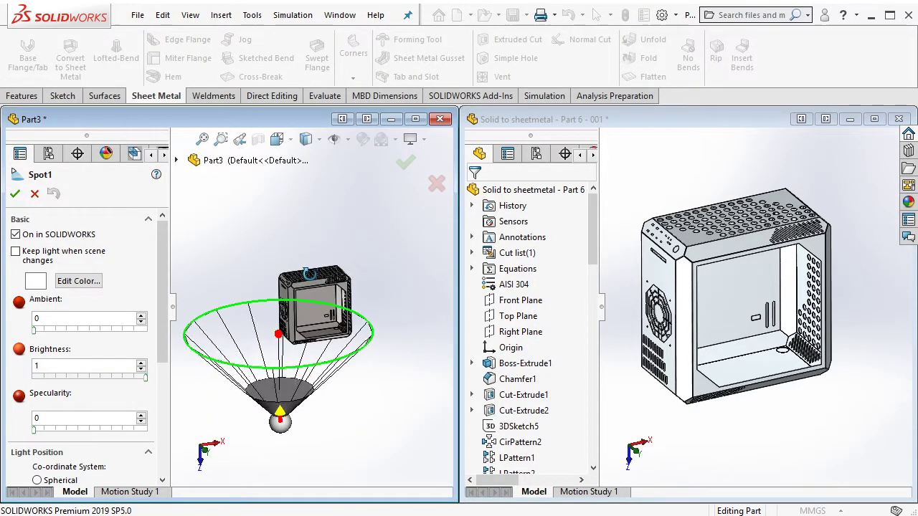
mouse_move(294, 381)
middle_mouse_down()
mouse_move(310, 354)
mouse_move(325, 220)
middle_mouse_up()
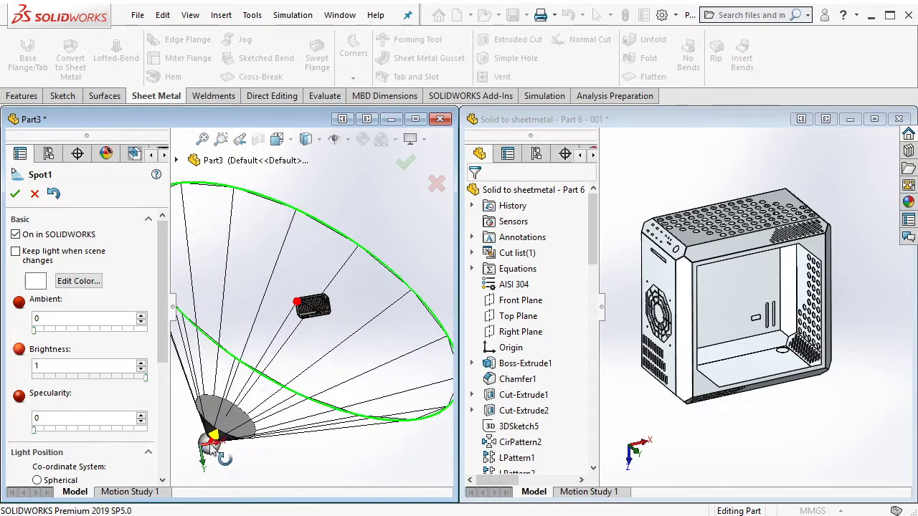
left_click_drag(239, 373, 208, 343)
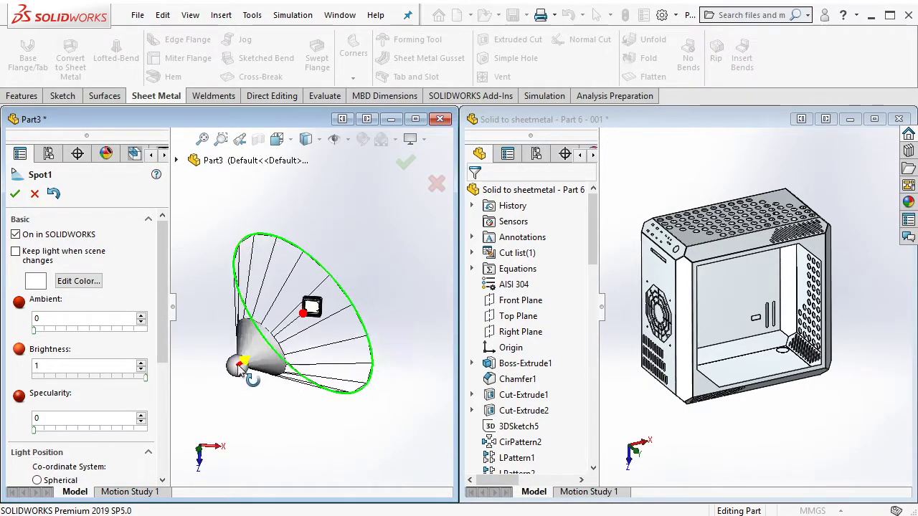
middle_click_drag(209, 343, 328, 302)
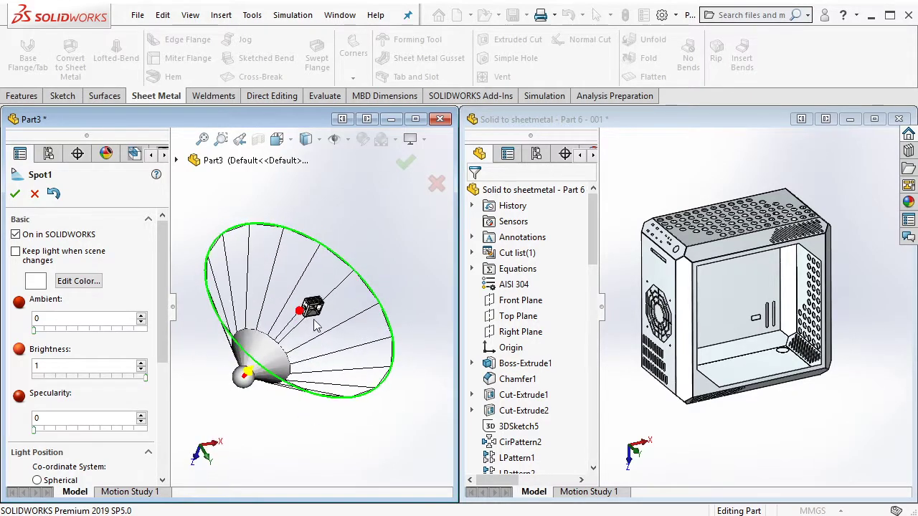
scroll(329, 301, "down", 5)
left_click(406, 164)
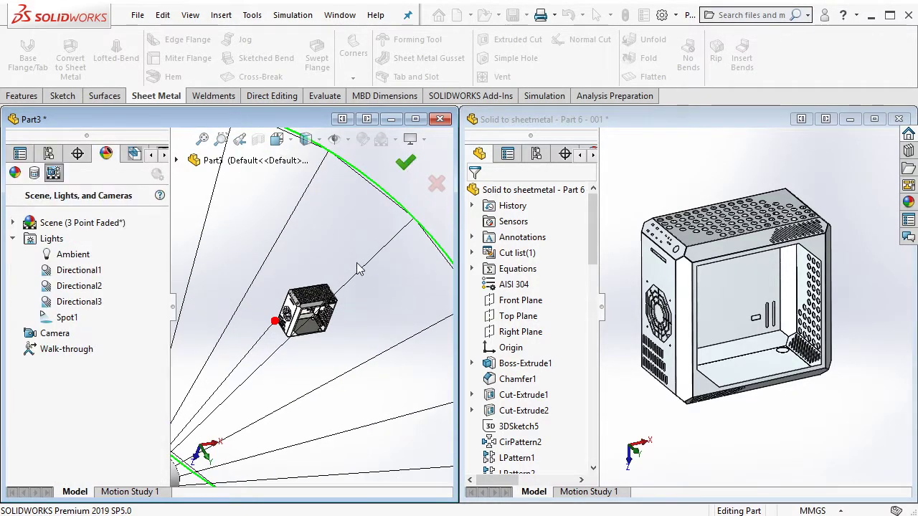
Add a second spot light, Spot2, and direct it across the part
right_click(82, 255)
left_click(115, 352)
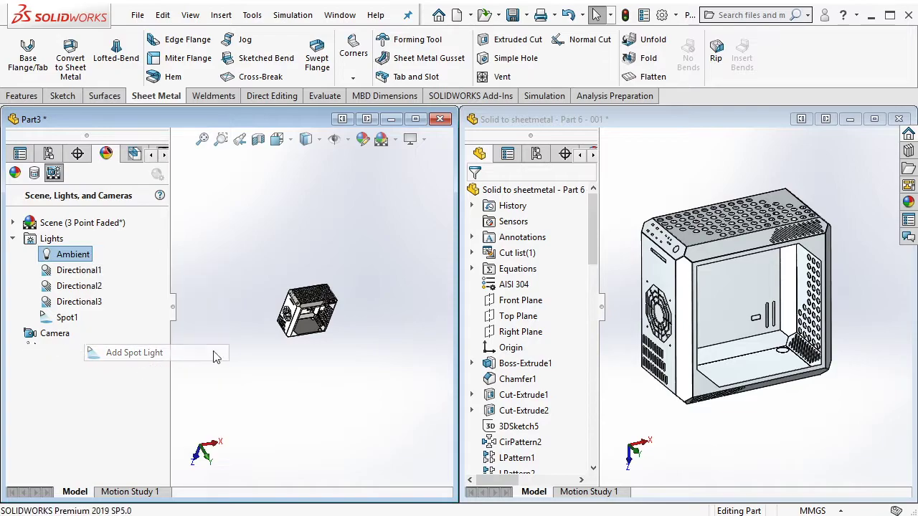
scroll(311, 326, "up", 3)
middle_click_drag(287, 330, 311, 326)
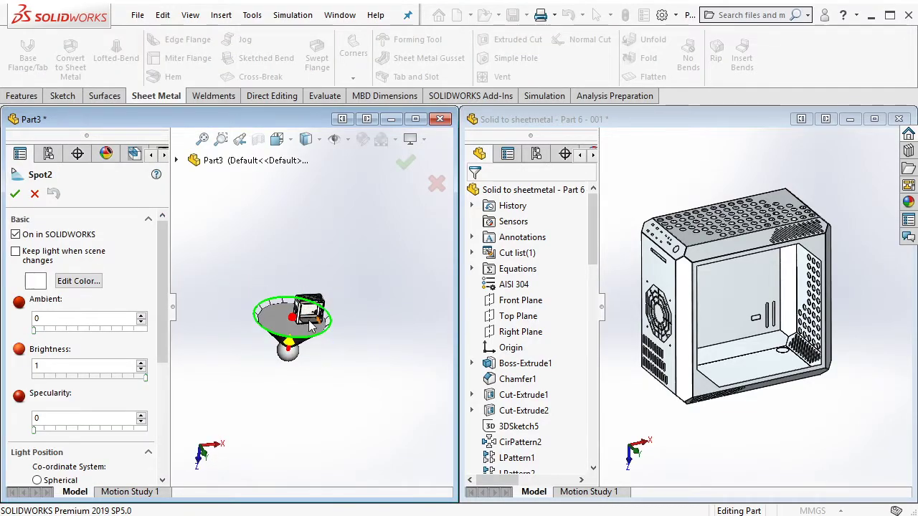
left_click_drag(294, 348, 237, 283)
scroll(237, 284, "up", 3)
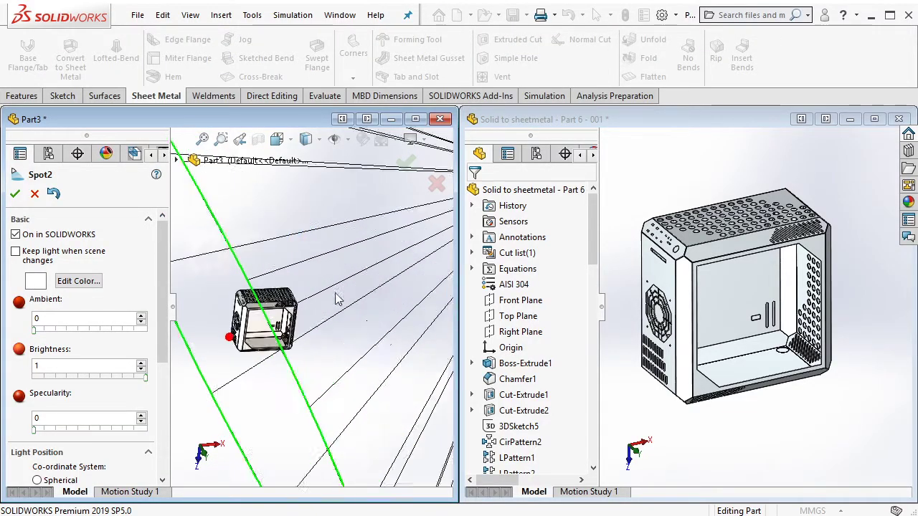
middle_click_drag(242, 289, 190, 323)
mouse_move(179, 340)
middle_mouse_down()
mouse_move(271, 393)
mouse_move(371, 288)
middle_mouse_up()
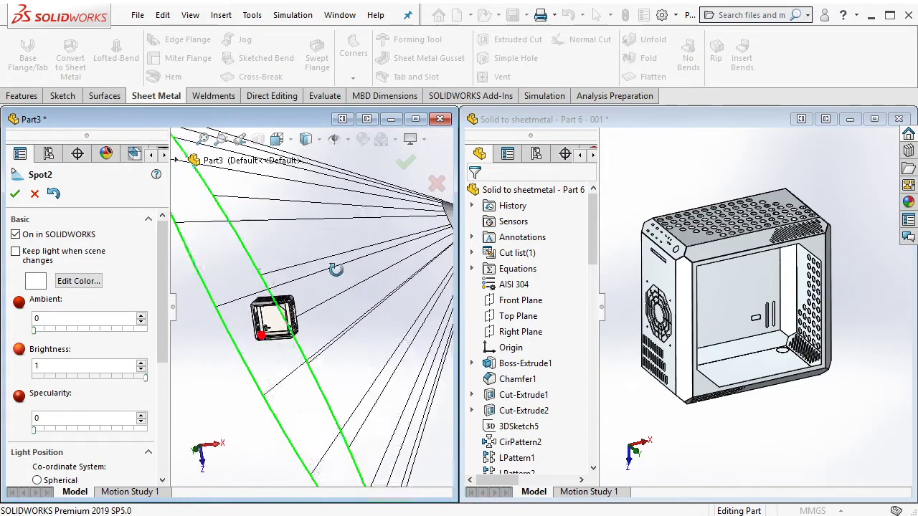
left_click(405, 163)
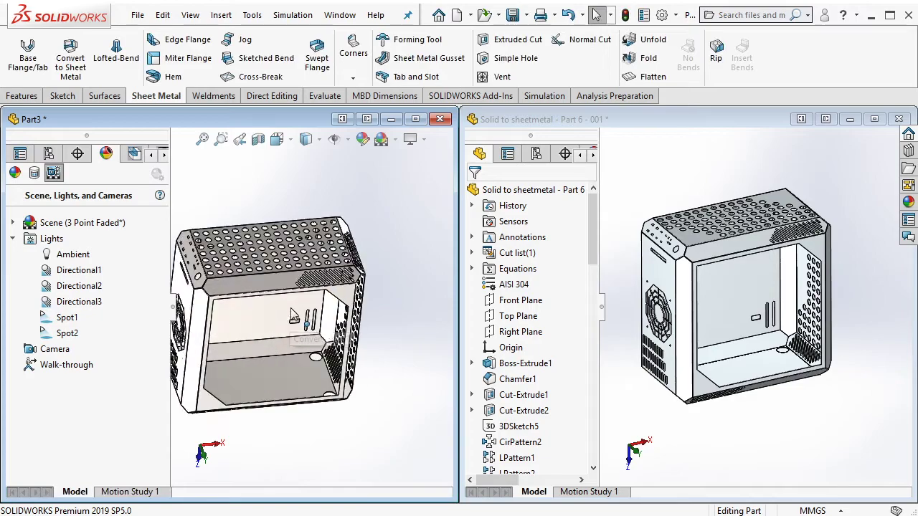
Show Part3's FeatureManager tree again in the left panel
mouse_move(309, 295)
middle_mouse_down()
mouse_move(287, 248)
mouse_move(293, 288)
middle_mouse_up()
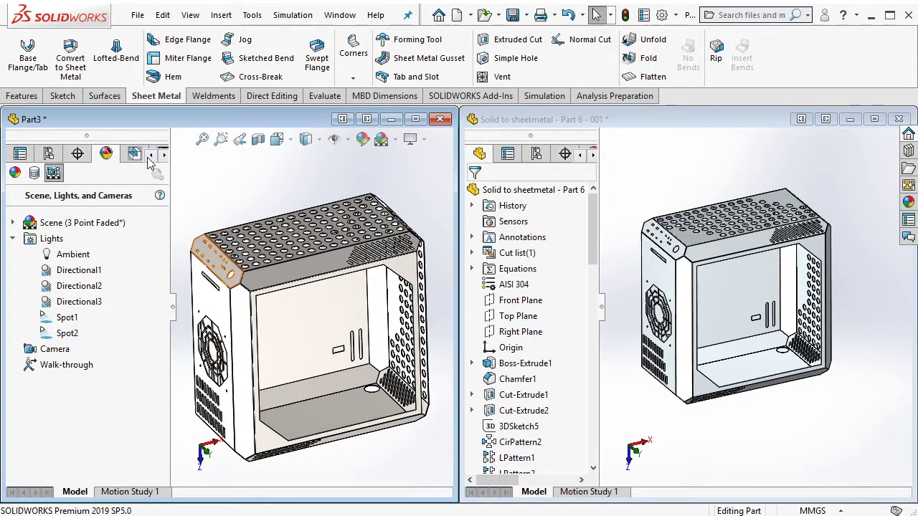
left_click(150, 156)
left_click(20, 153)
mouse_move(334, 301)
middle_mouse_down()
mouse_move(353, 327)
mouse_move(317, 332)
middle_mouse_up()
scroll(320, 333, "down", 2)
scroll(319, 333, "down", 2)
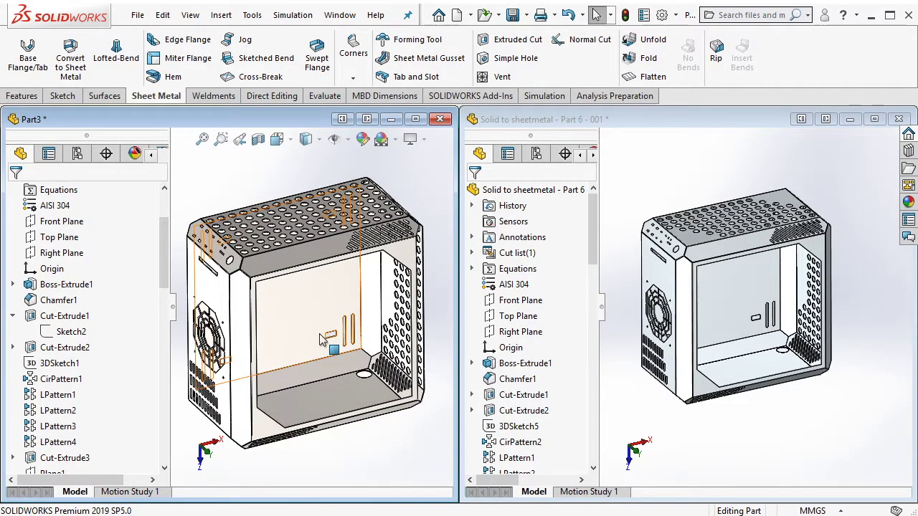
scroll(321, 341, "up", 1)
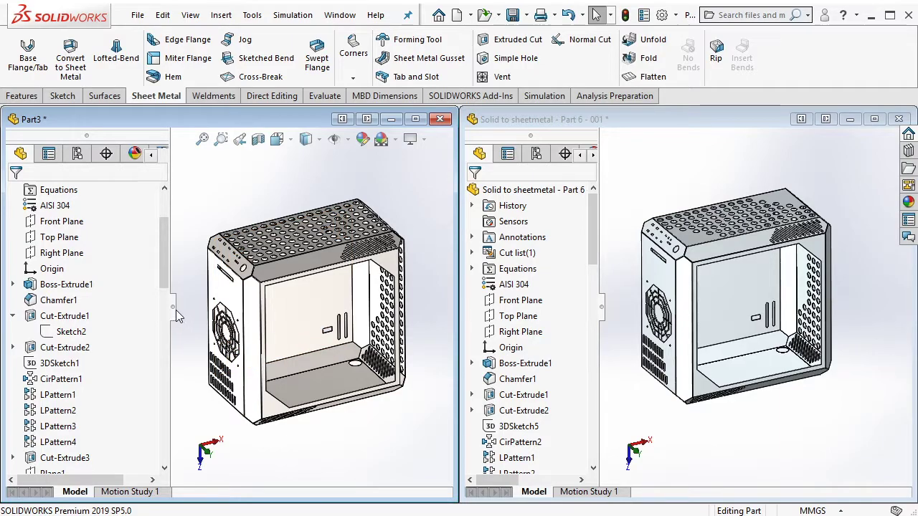
Orbit Part3 and the Solid to sheetmetal part into matching back and underside views
left_click(849, 262)
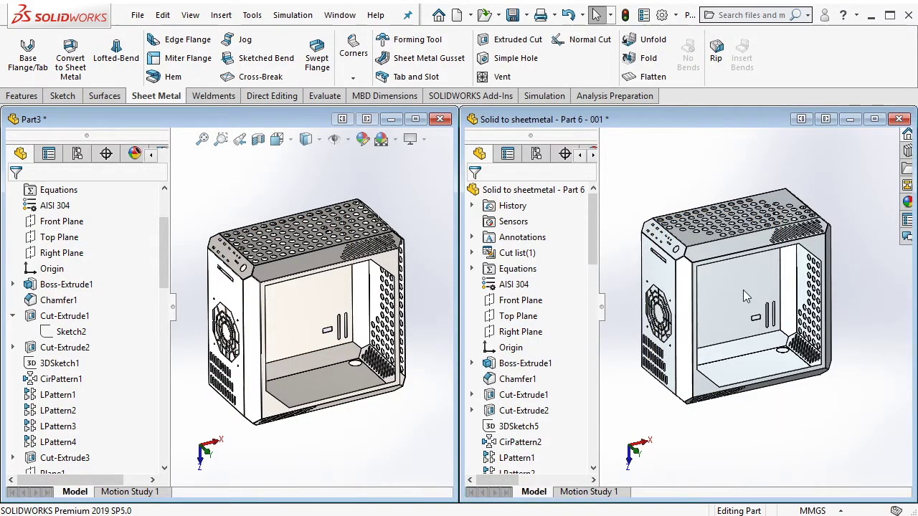
middle_click_drag(728, 291, 820, 284)
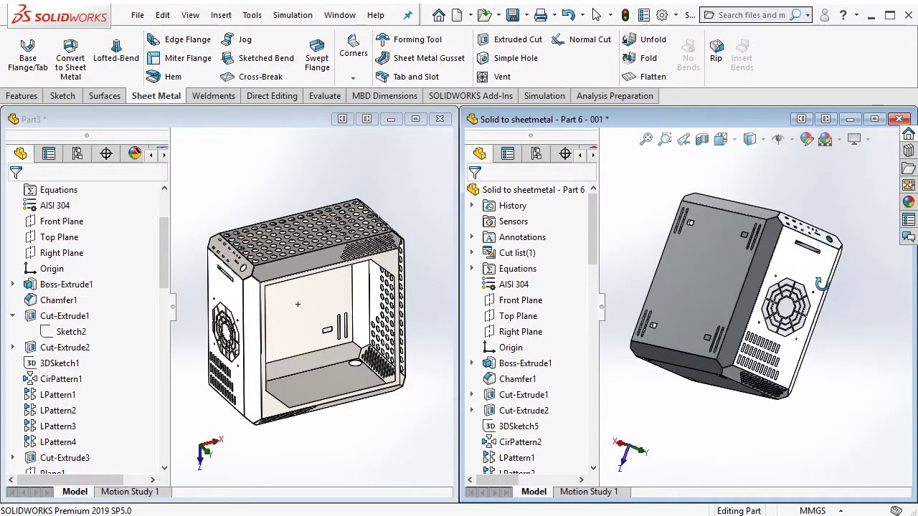
left_click(420, 326)
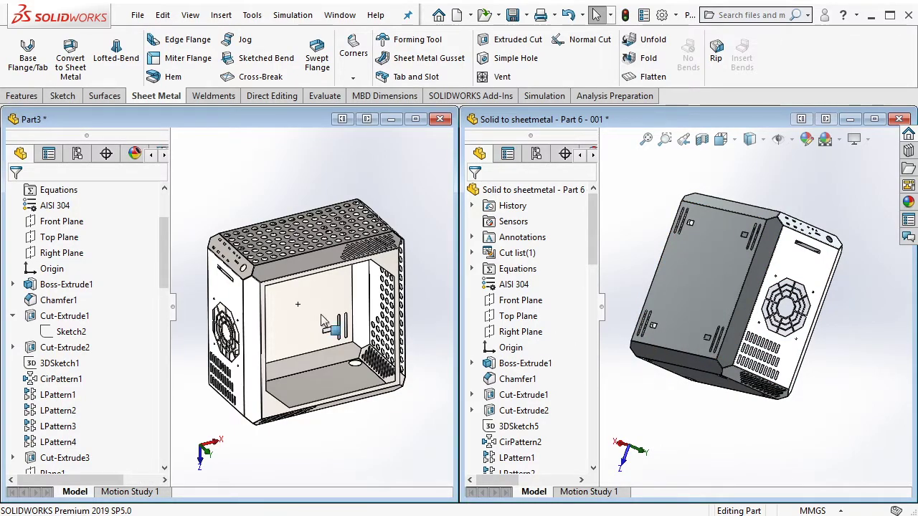
mouse_move(322, 320)
middle_mouse_down()
mouse_move(431, 224)
mouse_move(445, 244)
middle_mouse_up()
left_click(683, 408)
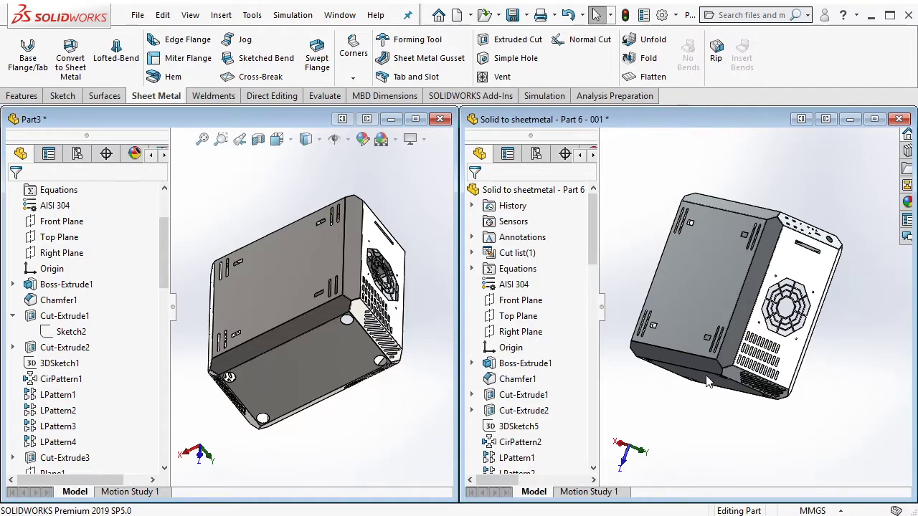
mouse_move(715, 380)
middle_mouse_down()
mouse_move(764, 350)
mouse_move(905, 361)
middle_mouse_up()
left_click(407, 393)
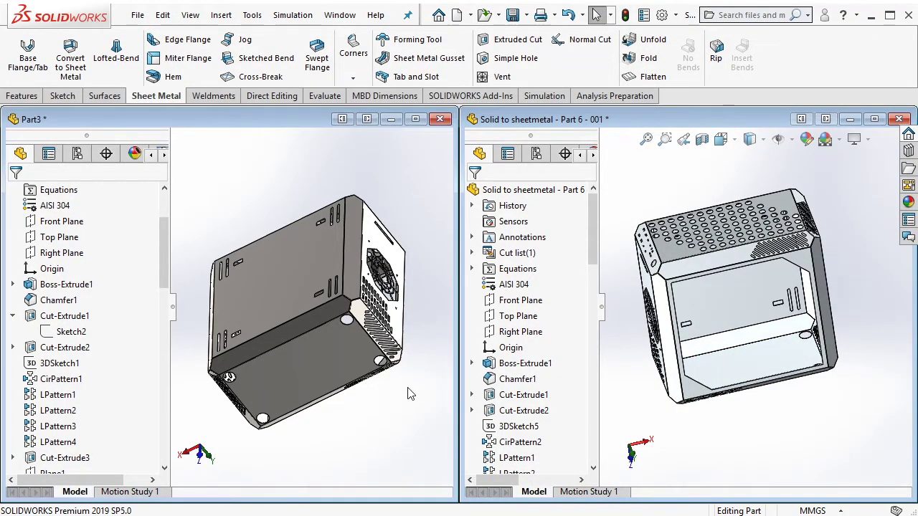
left_click(289, 303)
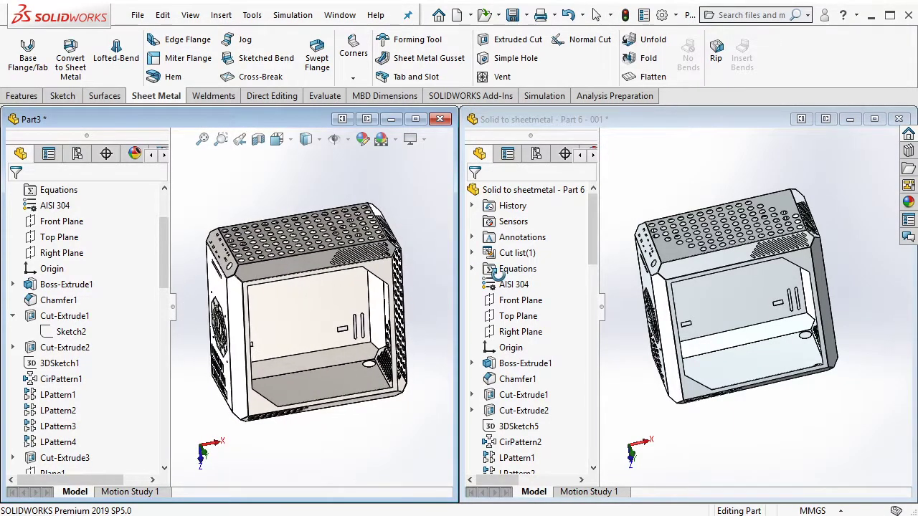
Flatten both Part3 and the Solid to sheetmetal part into their flat patterns
left_click(651, 79)
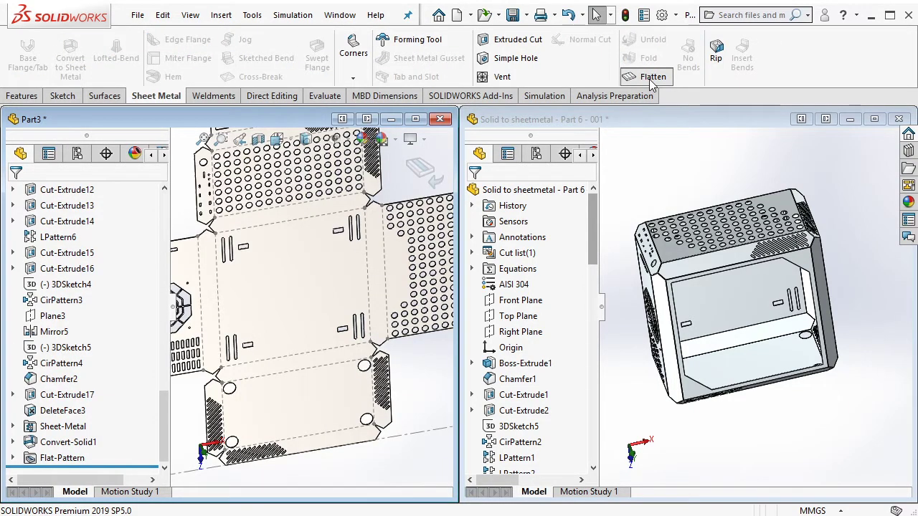
left_click(688, 120)
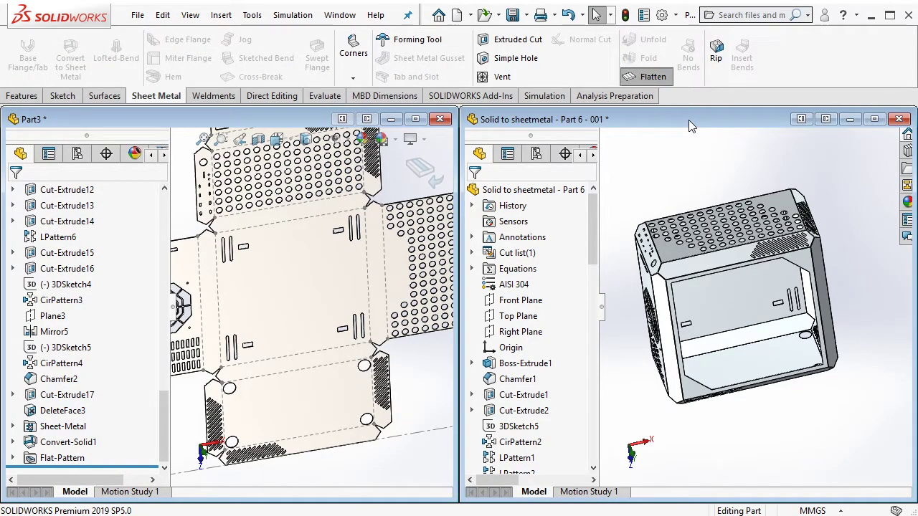
left_click(654, 77)
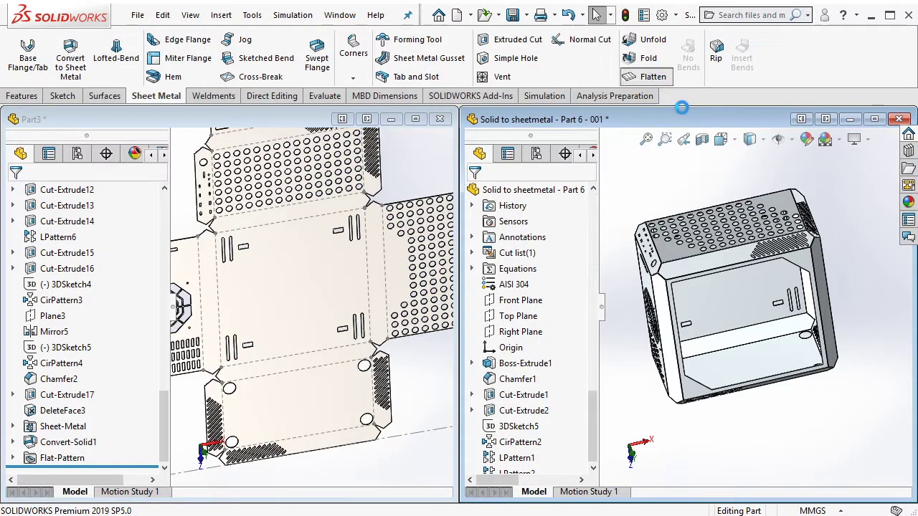
left_click(398, 162)
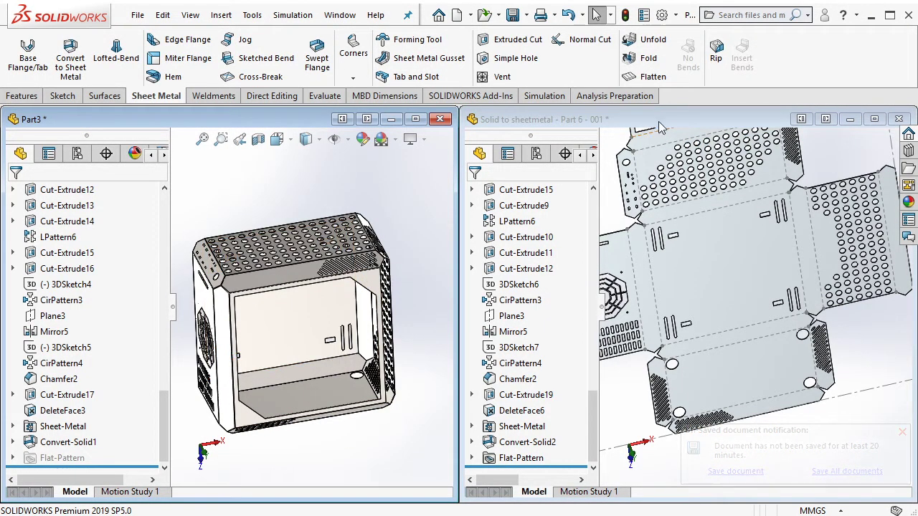
left_click(651, 76)
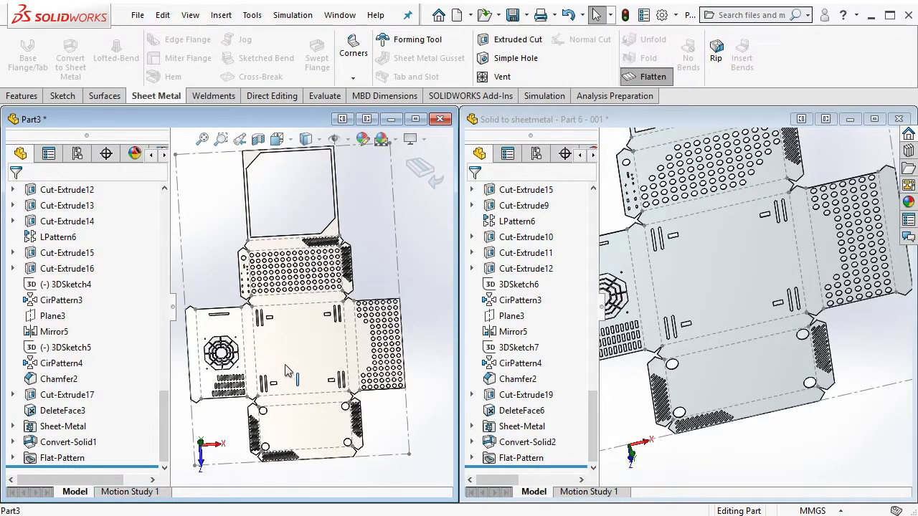
Hide both feature trees and turn each flat pattern Normal To the screen
scroll(285, 371, "down", 3)
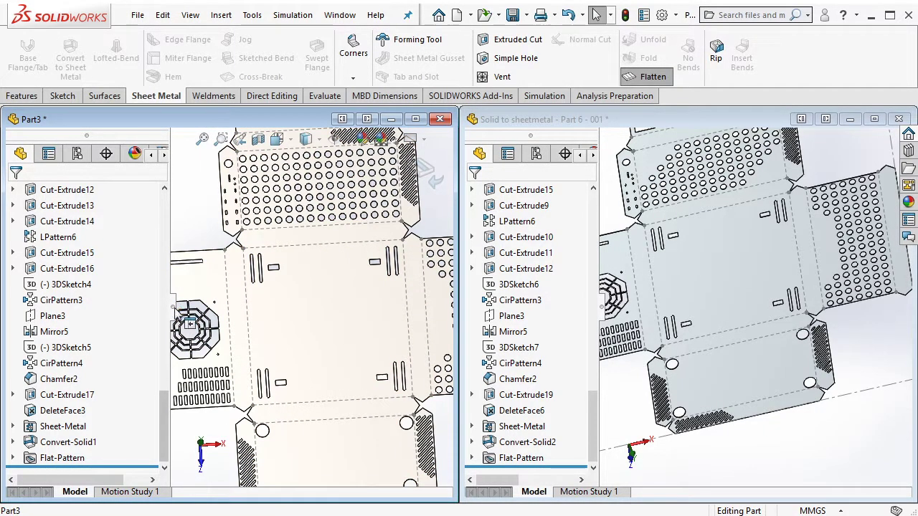
key("F9")
left_click(613, 316)
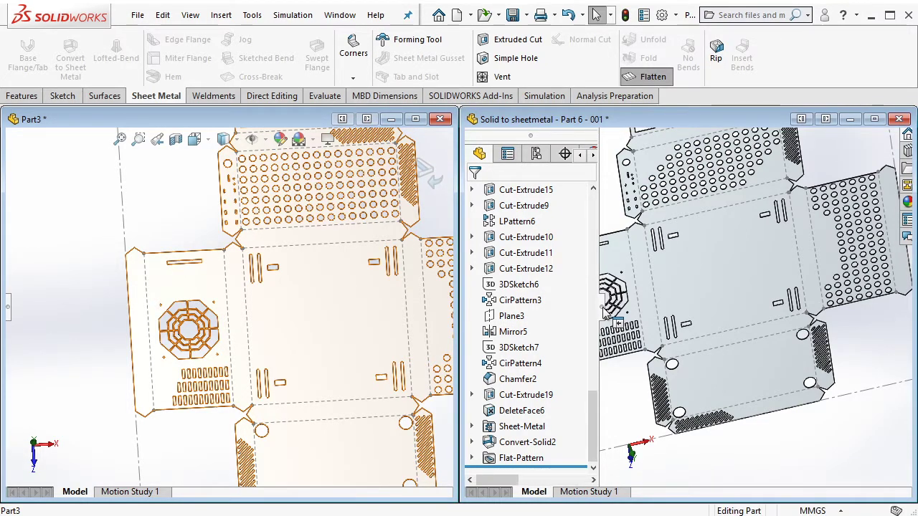
key("F9")
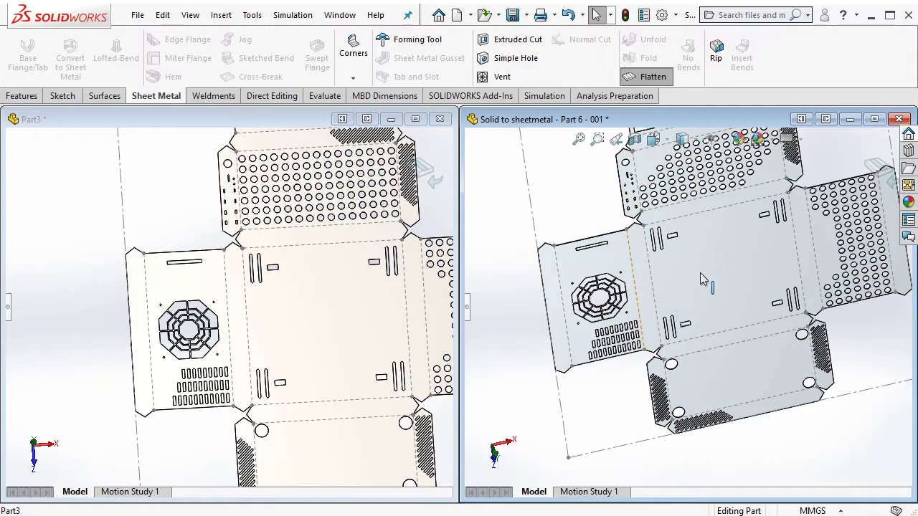
mouse_move(623, 316)
middle_mouse_down()
mouse_move(709, 251)
mouse_move(602, 432)
middle_mouse_up()
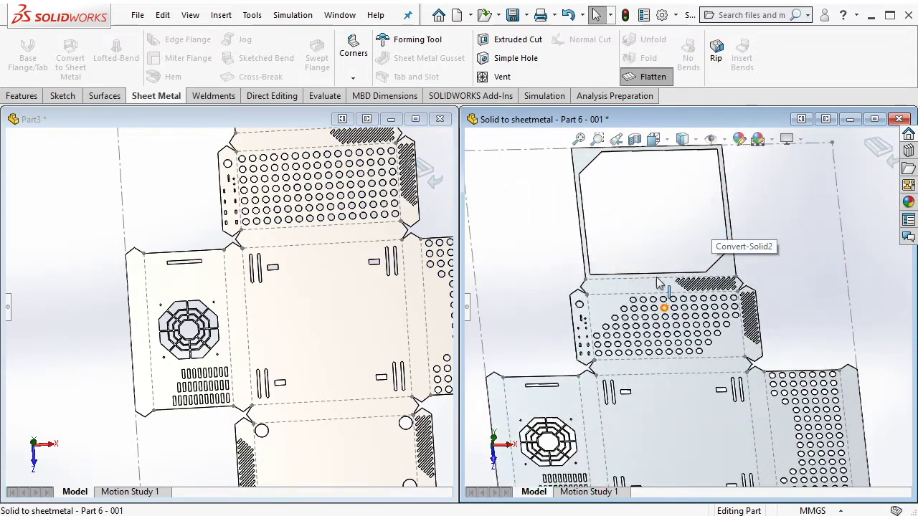
middle_click_drag(385, 368, 375, 359)
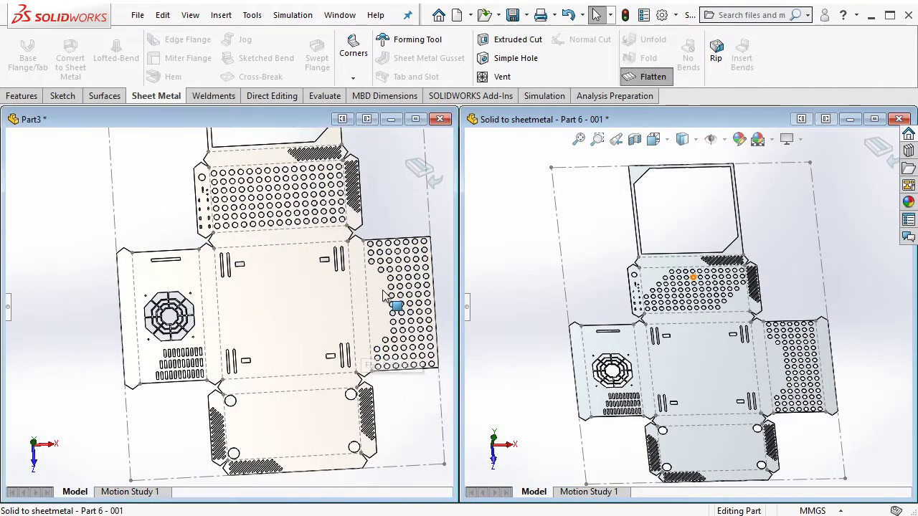
mouse_move(367, 316)
middle_mouse_down()
mouse_move(423, 255)
mouse_move(319, 296)
middle_mouse_up()
left_click(319, 296)
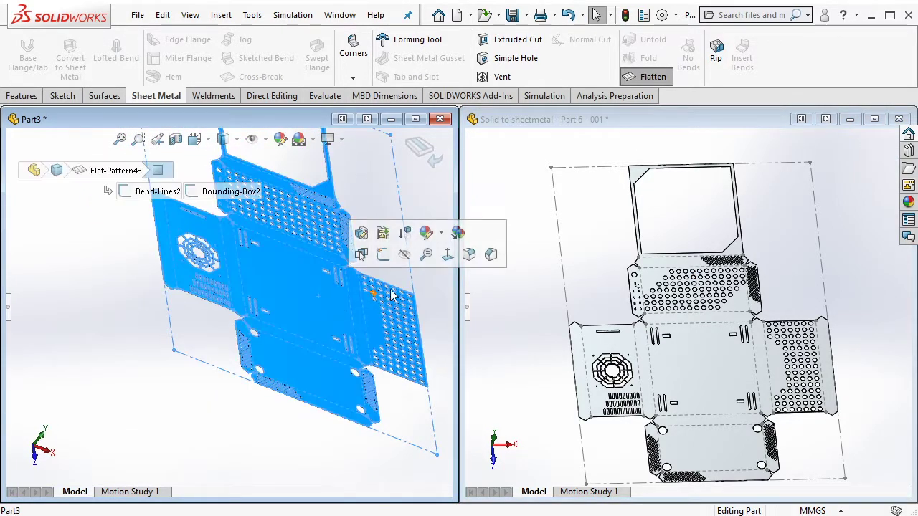
left_click(447, 256)
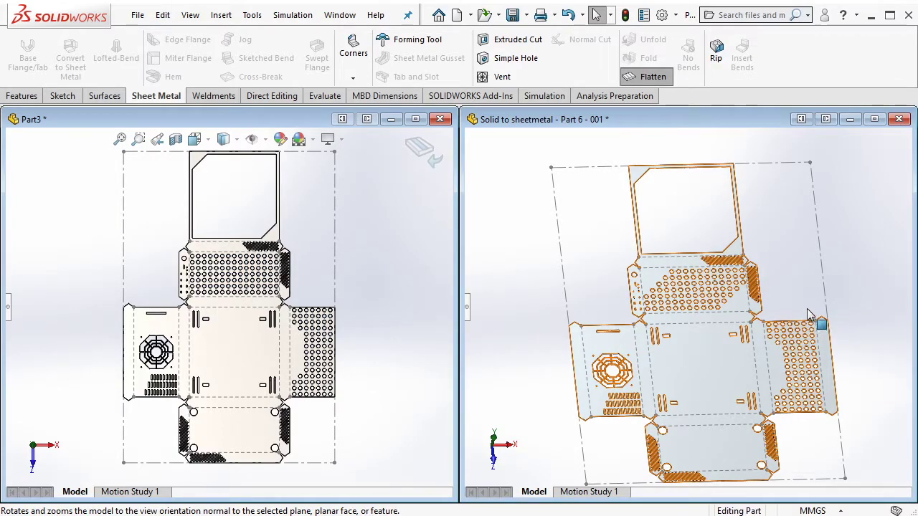
left_click(783, 331)
left_click(790, 309)
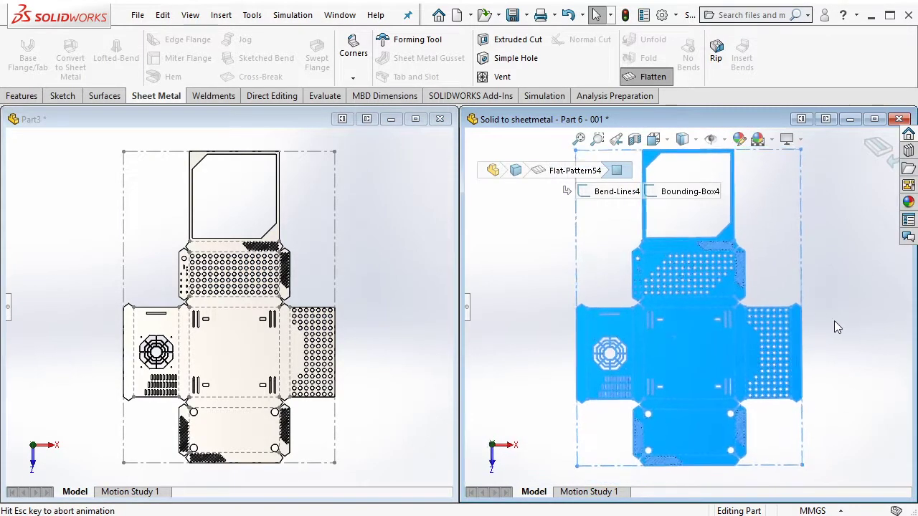
Inspect Part3's circle panel, top panel, hole pattern and fan cutout, then fold Part3 back
scroll(215, 349, "down", 3)
scroll(201, 348, "down", 4)
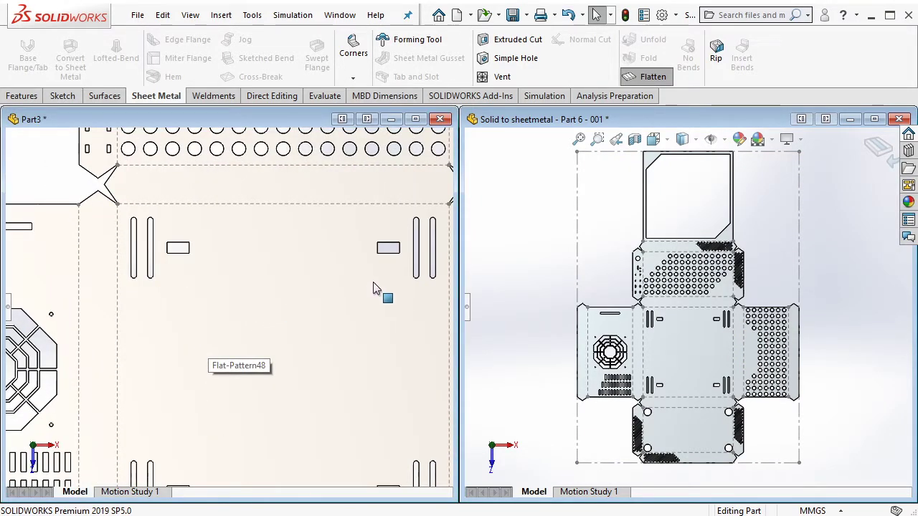
scroll(358, 291, "up", 3)
scroll(265, 224, "down", 2)
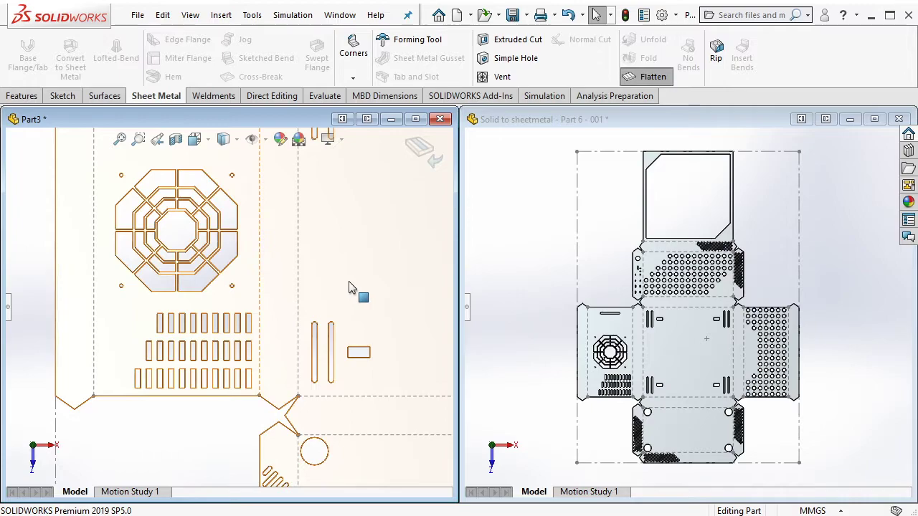
mouse_move(265, 224)
middle_mouse_down("ctrl")
mouse_move(238, 149)
mouse_move(121, 364)
mouse_move(199, 323)
mouse_move(182, 404)
mouse_move(113, 318)
mouse_move(202, 366)
mouse_move(307, 455)
mouse_move(225, 349)
mouse_move(322, 379)
mouse_move(388, 386)
mouse_move(311, 475)
middle_mouse_up("ctrl")
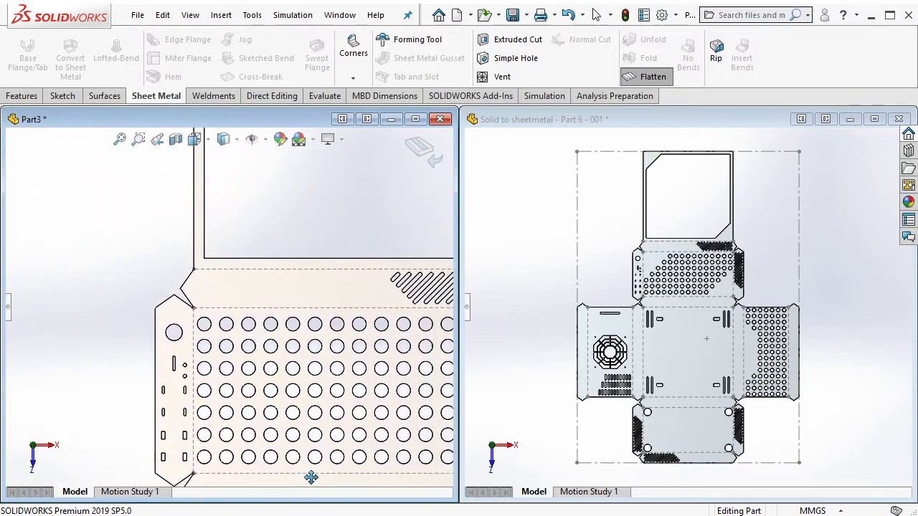
middle_click_drag(260, 322, 272, 474, "ctrl")
mouse_move(260, 322)
middle_mouse_down("ctrl")
mouse_move(238, 461)
mouse_move(242, 294)
mouse_move(231, 195)
middle_mouse_up("ctrl")
mouse_move(243, 254)
middle_mouse_down("ctrl")
mouse_move(282, 195)
mouse_move(266, 307)
mouse_move(248, 244)
mouse_move(291, 306)
middle_mouse_up("ctrl")
scroll(291, 306, "up", 2)
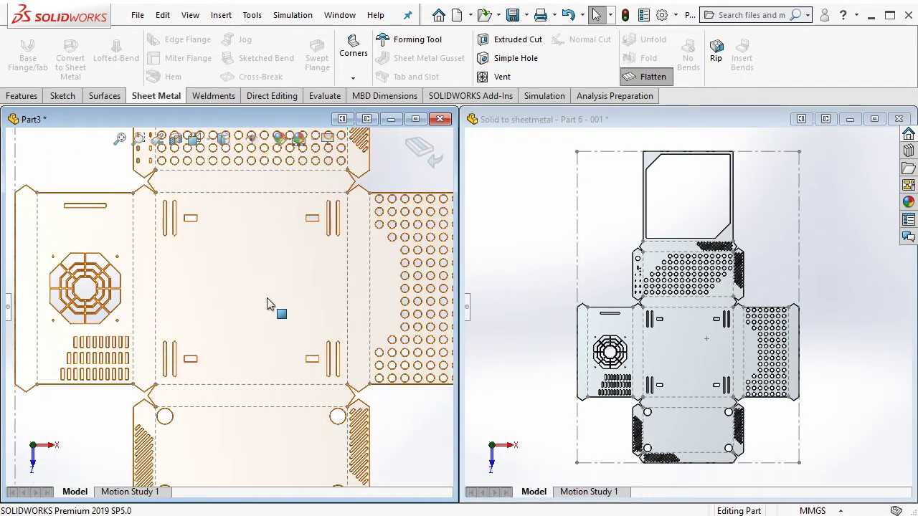
scroll(276, 305, "up", 2)
scroll(283, 312, "up", 2)
scroll(294, 319, "up", 2)
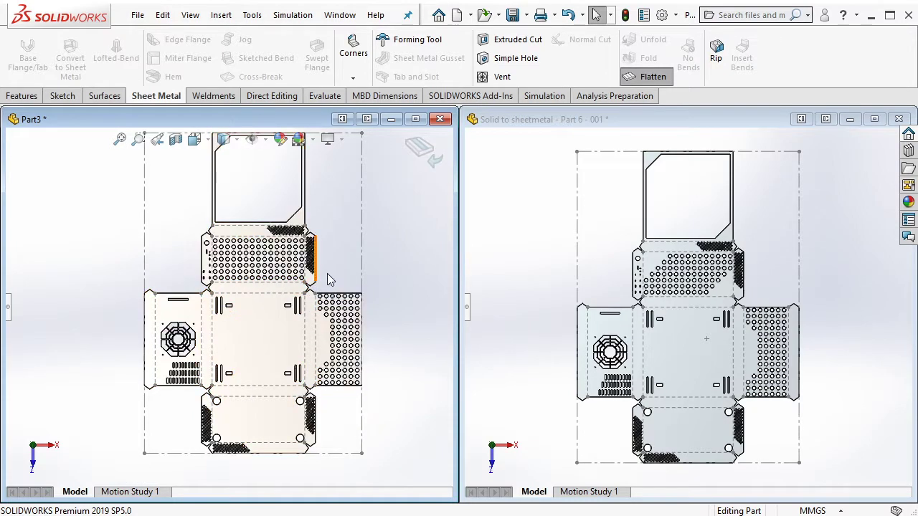
left_click(425, 152)
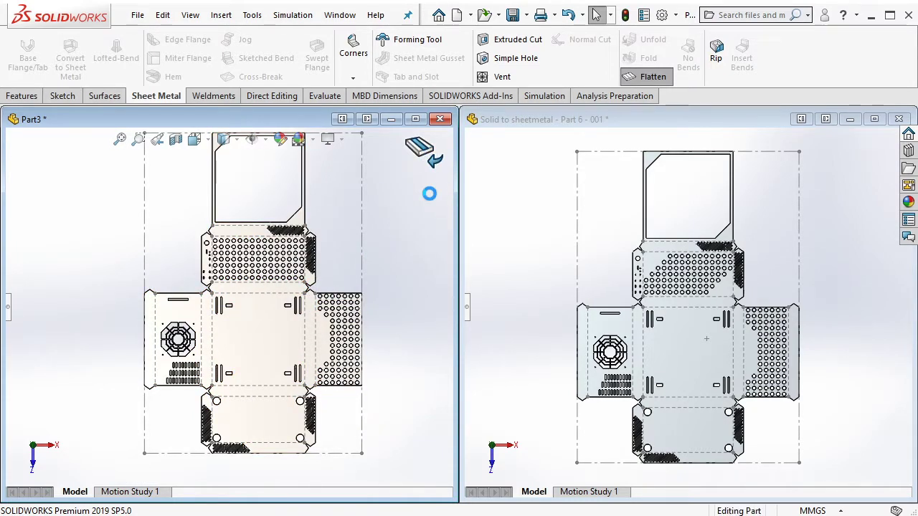
left_click(847, 159)
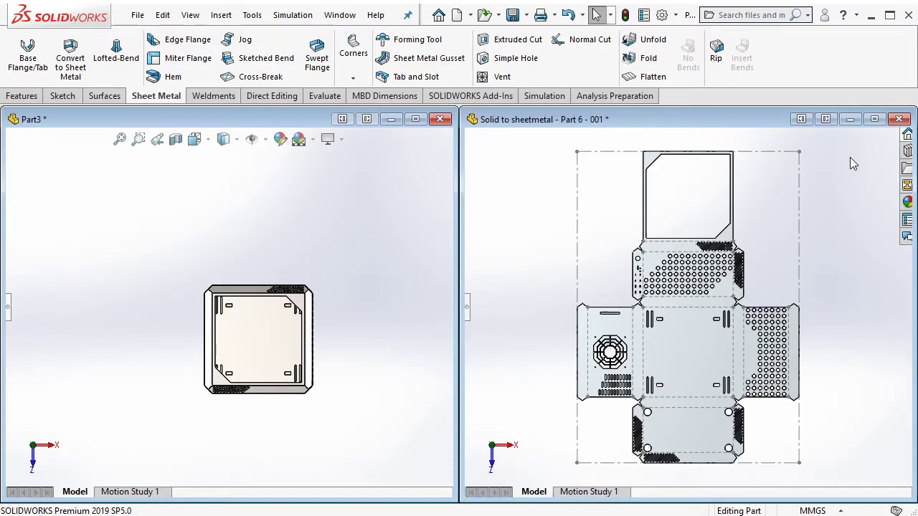
Close the flattened Part 6 - 001 document and maximize Part3 in an isometric view
left_click(788, 304)
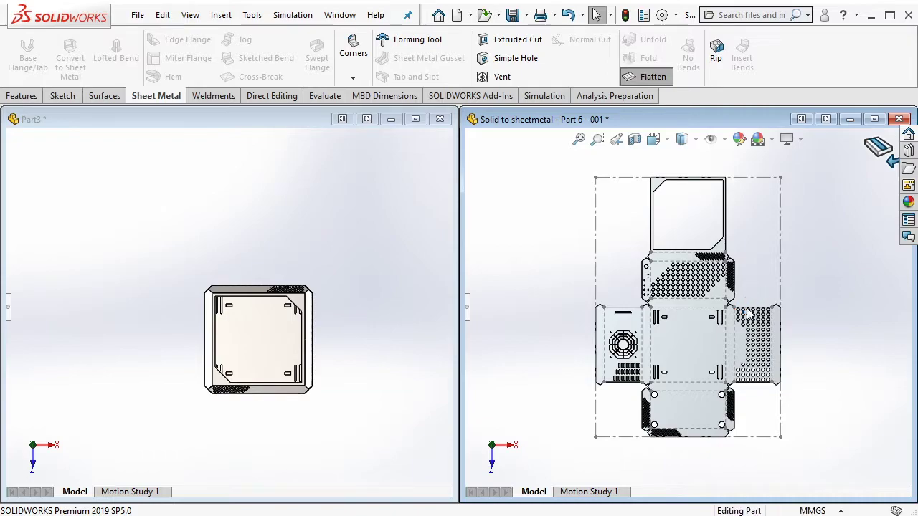
left_click(899, 119)
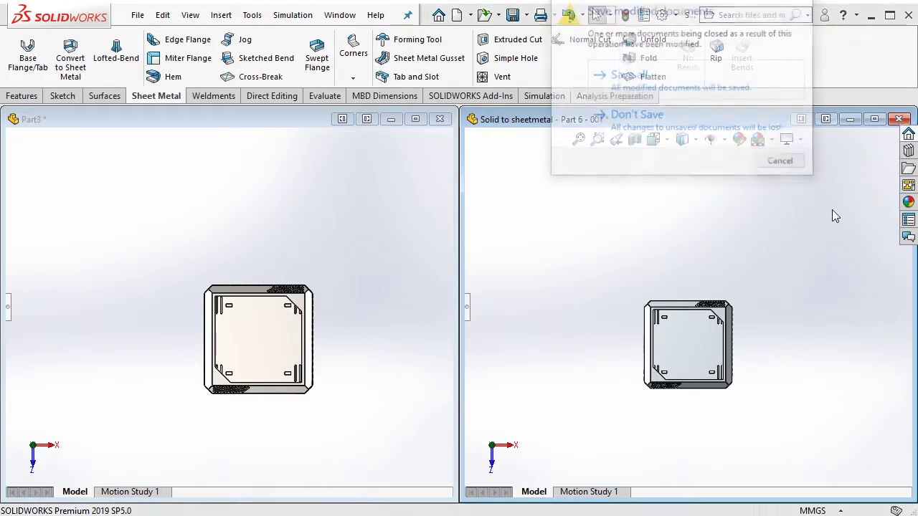
left_click(673, 81)
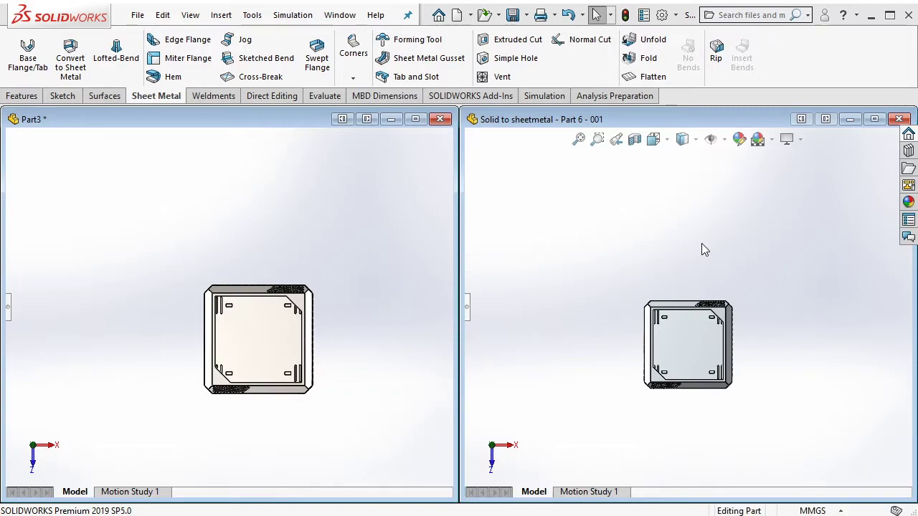
left_click(415, 119)
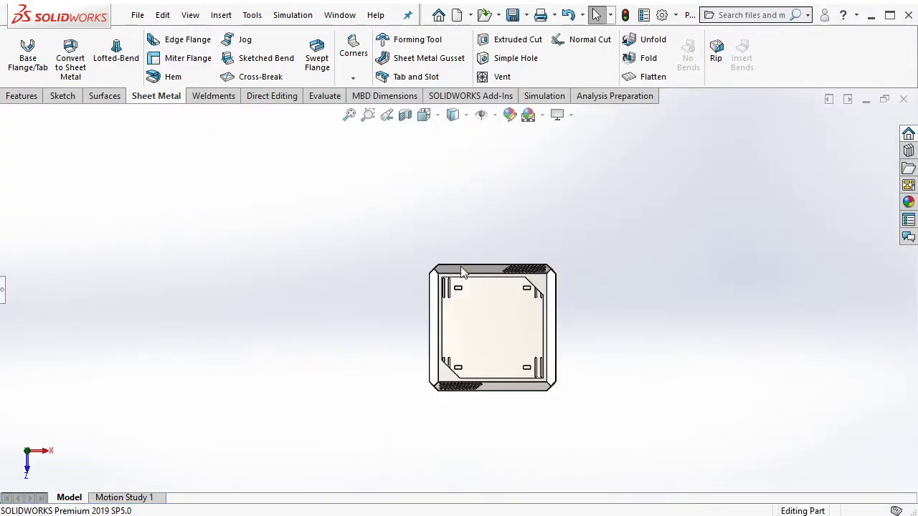
left_click(6, 296)
scroll(500, 337, "up", 3)
middle_click_drag(499, 337, 643, 342)
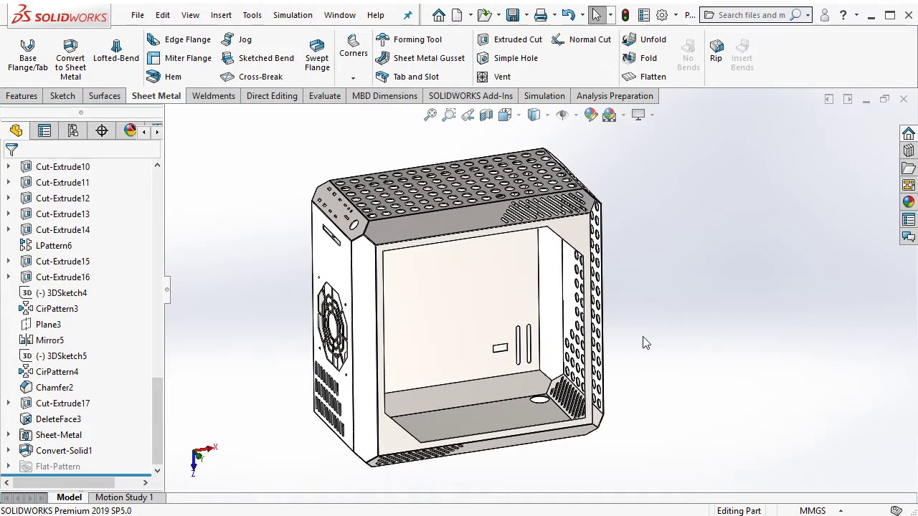
Save the part as a copy named 'Solid to sheetmetal - Part 6 - 002'
left_click(512, 15)
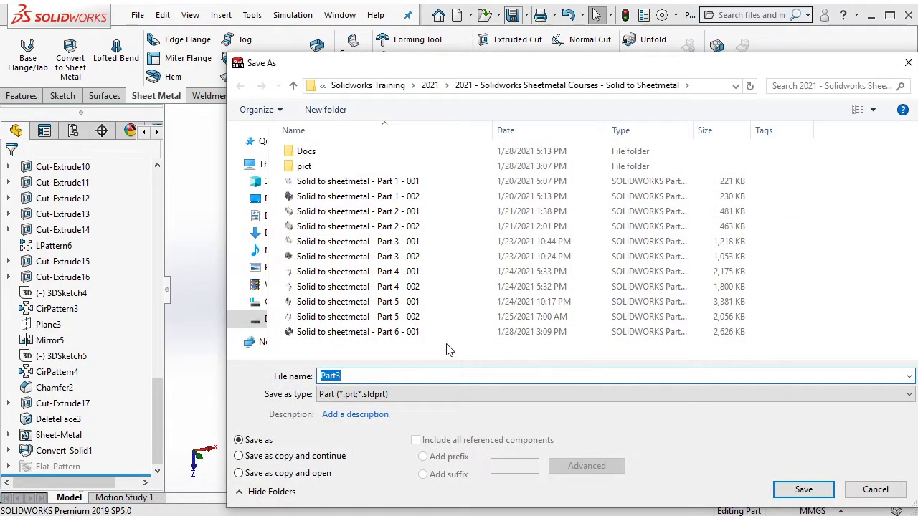
left_click(430, 331)
left_click(485, 375)
key("BackSpace")
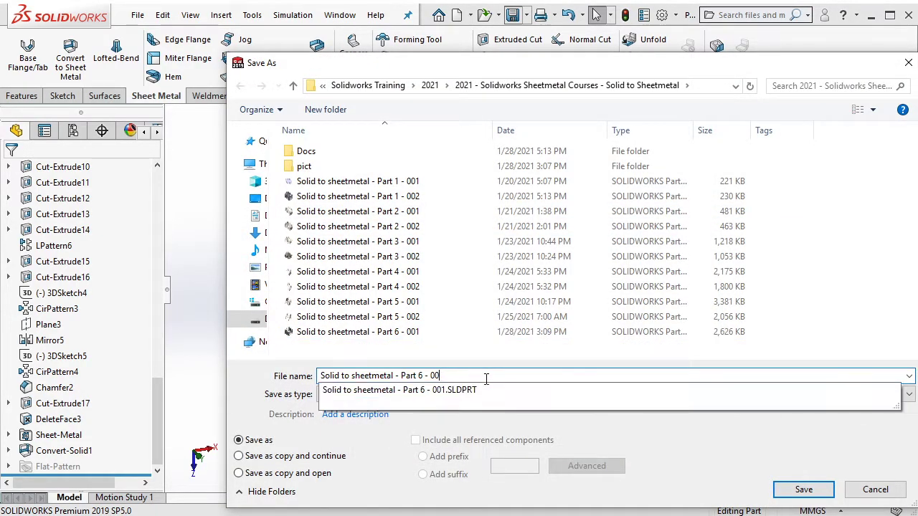
type("2")
left_click(810, 489)
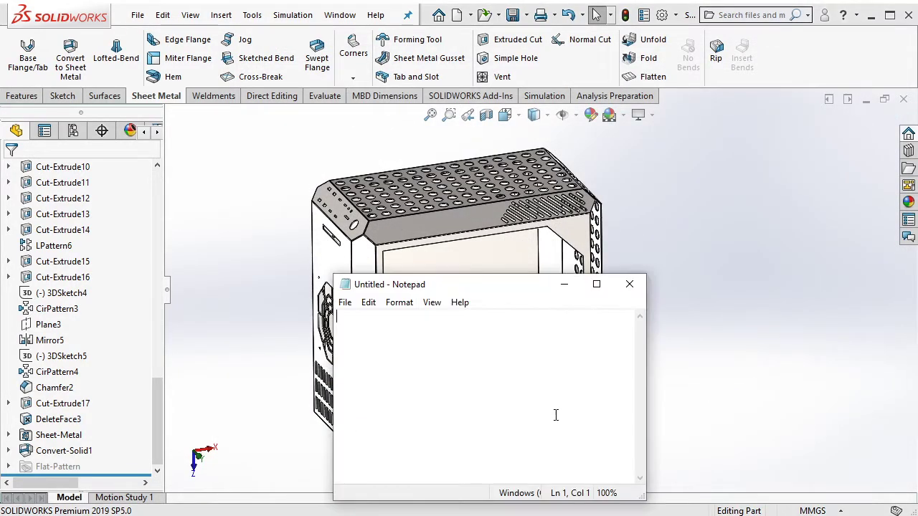
Position the DWG-export note beside the model, then erase its text and return to SOLIDWORKS
left_click_drag(464, 290, 751, 208)
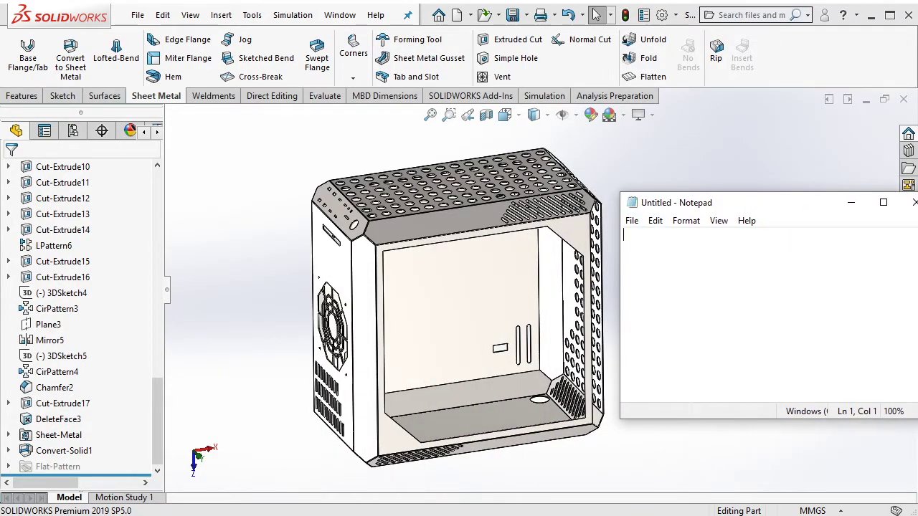
left_click_drag(917, 249, 895, 249)
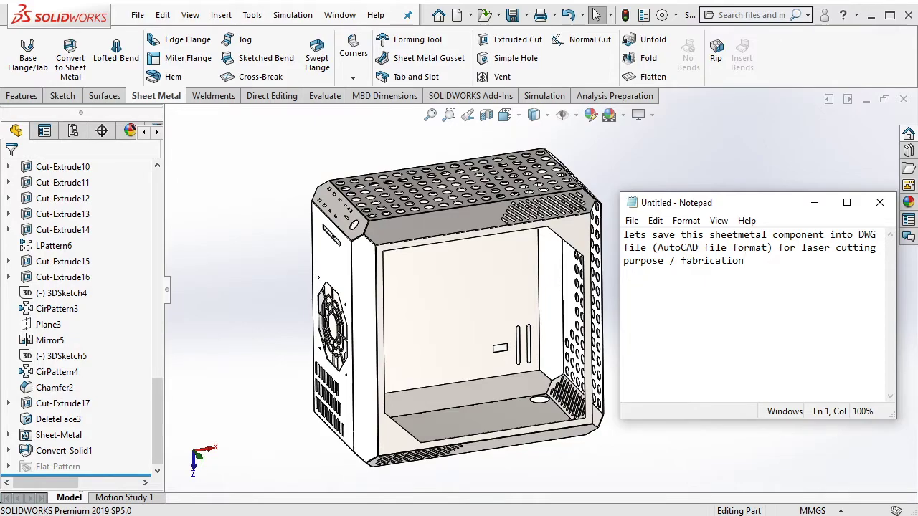
key("ctrl+a")
key("BackSpace")
left_click(747, 159)
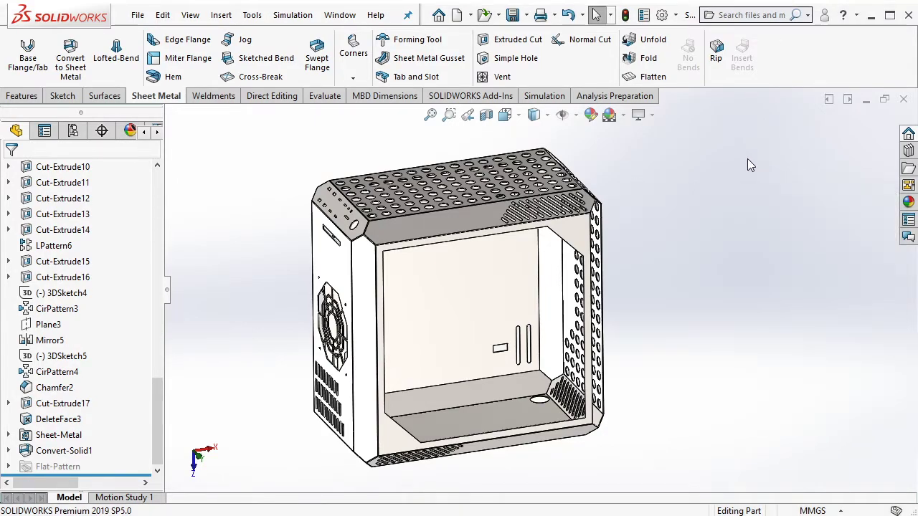
Flatten the case and view the flat-pattern face Normal To the screen
left_click(652, 78)
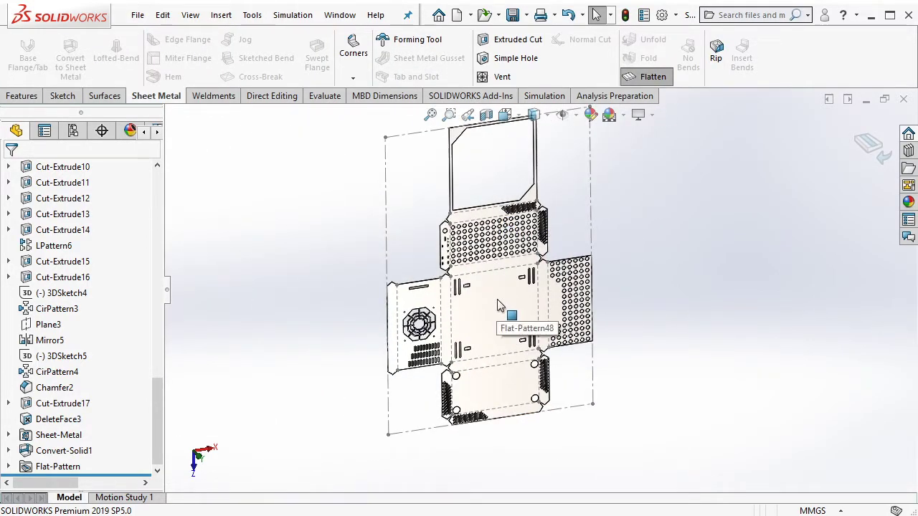
left_click(500, 305)
left_click(624, 251)
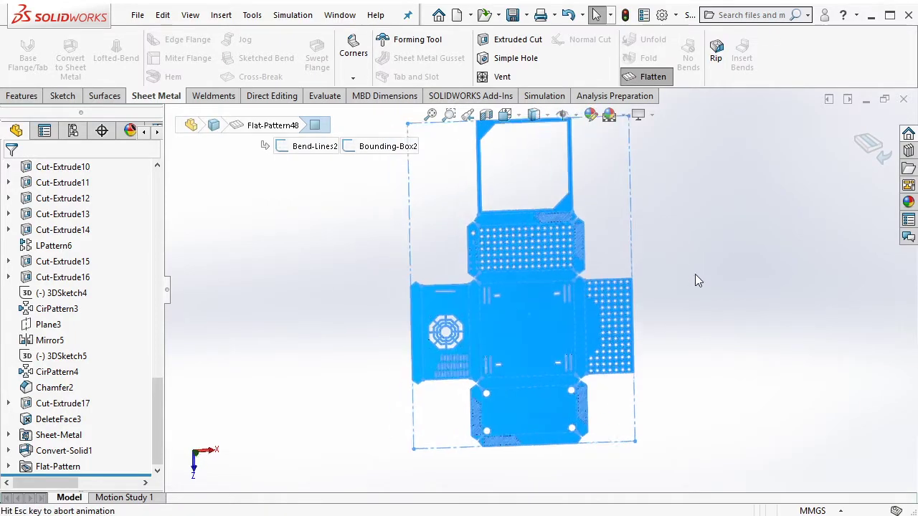
key("Escape")
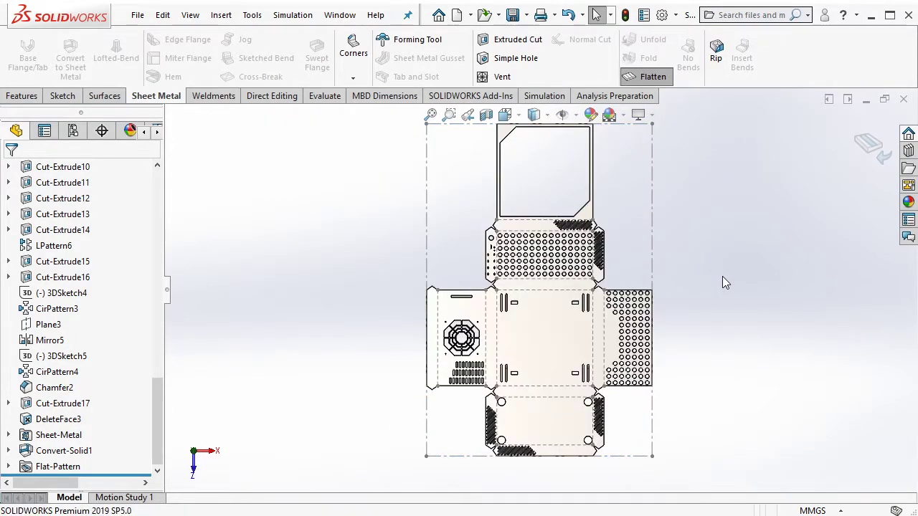
Save as Dwg (*.dwg) named 'Flat pattern - Solid to sheetmetal - Part 6 - 002'
left_click(137, 14)
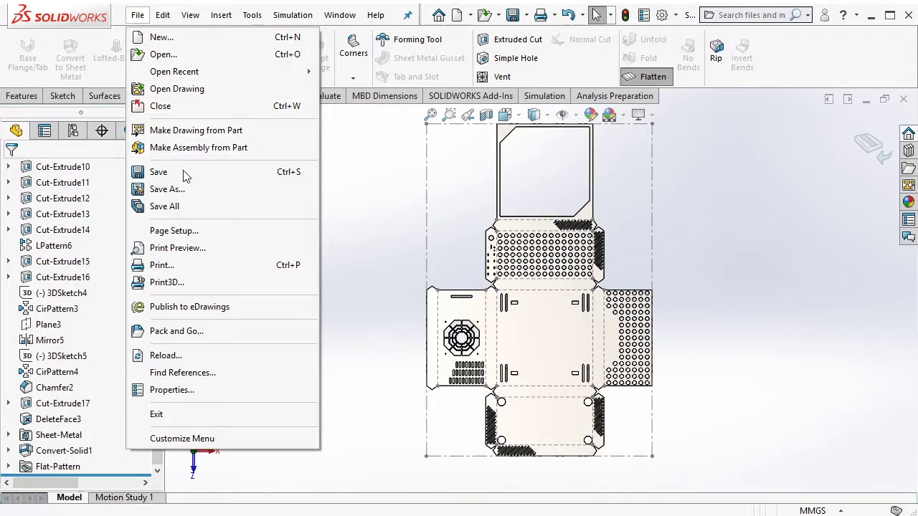
left_click(180, 189)
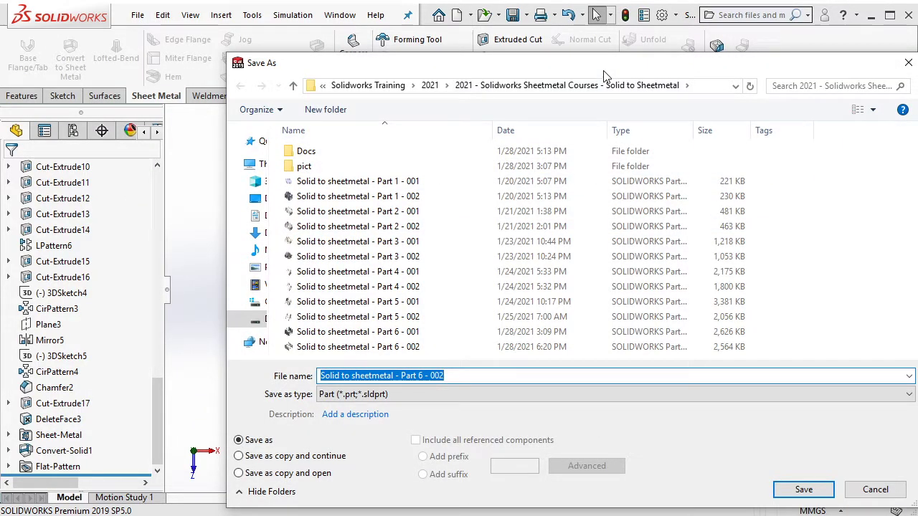
left_click(787, 394)
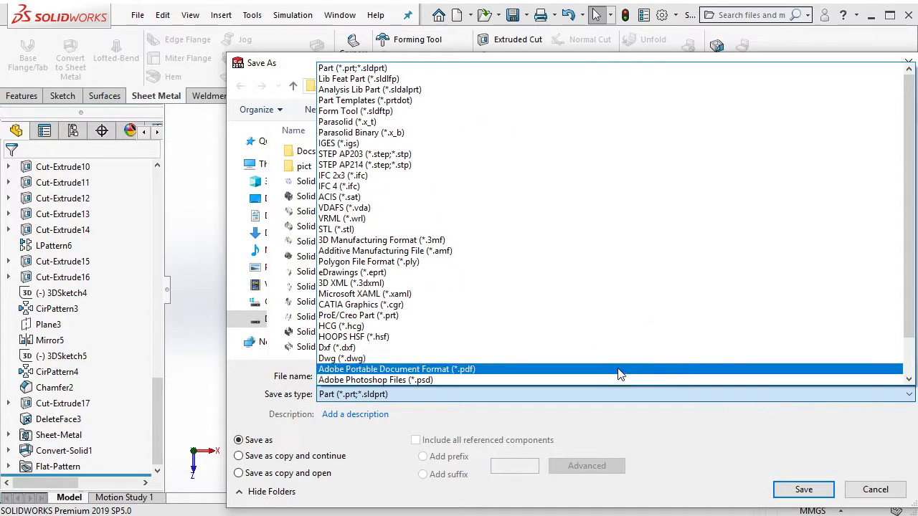
left_click(350, 358)
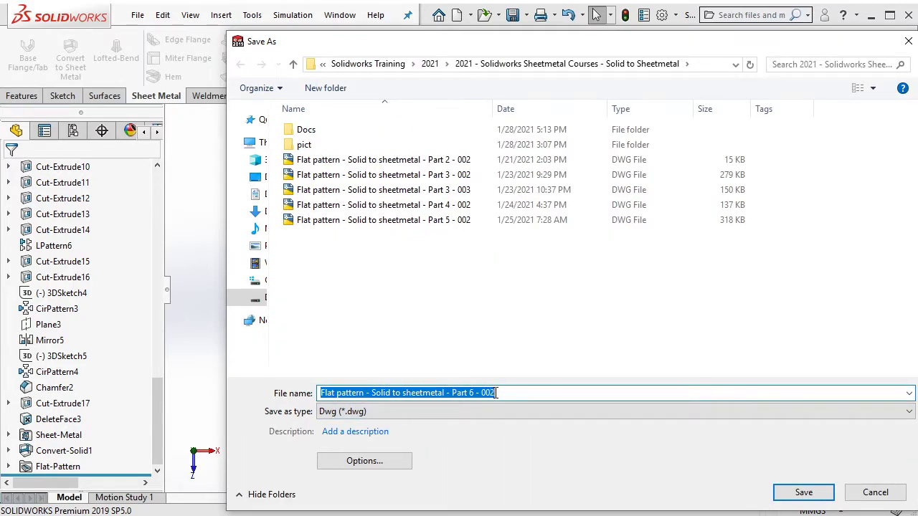
left_click(522, 393)
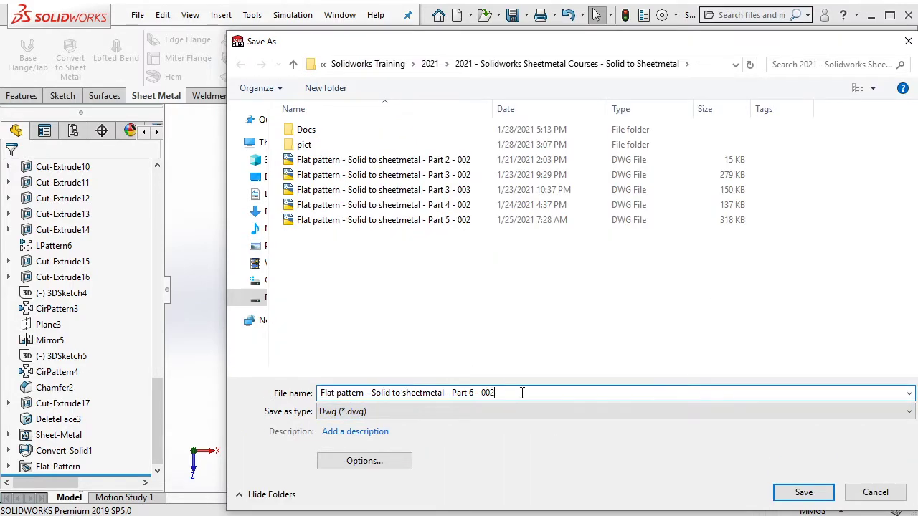
left_click(788, 492)
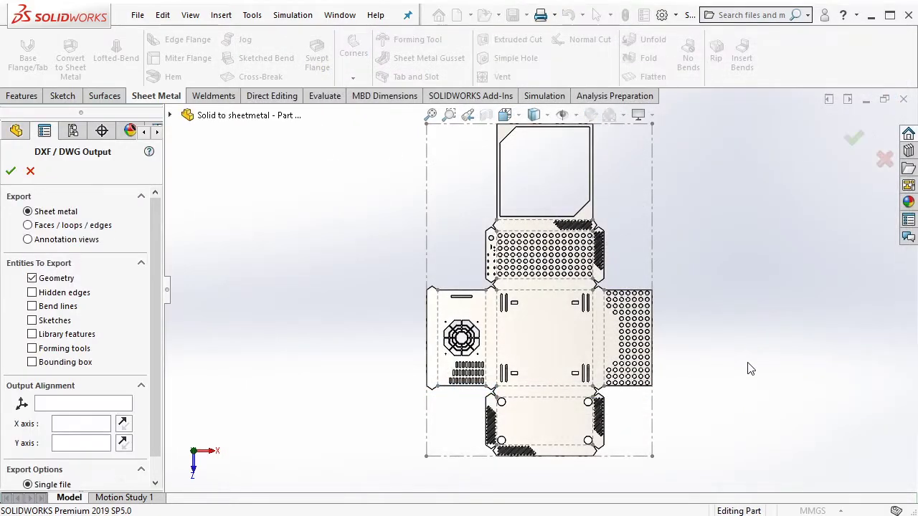
Export Annotation views instead of sheet metal and enlarge the DXF/DWG Cleanup preview
left_click(76, 242)
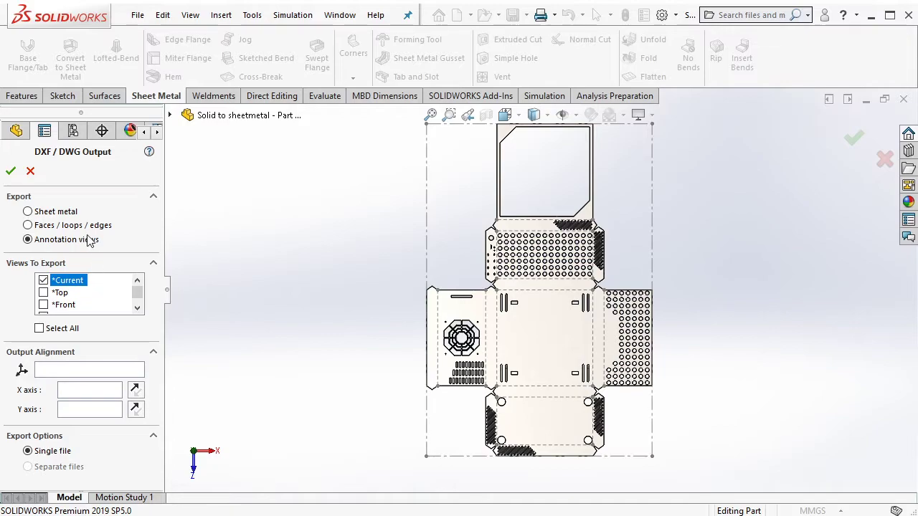
key("Return")
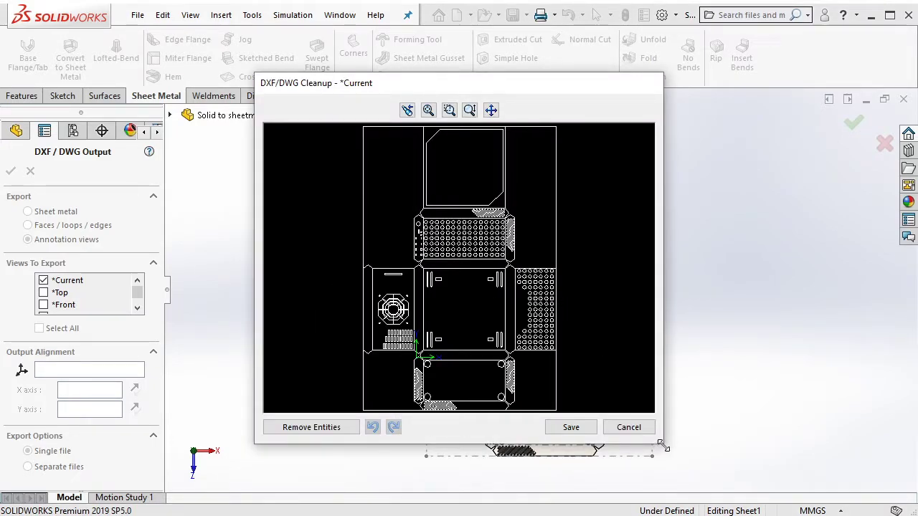
left_click_drag(663, 446, 873, 486)
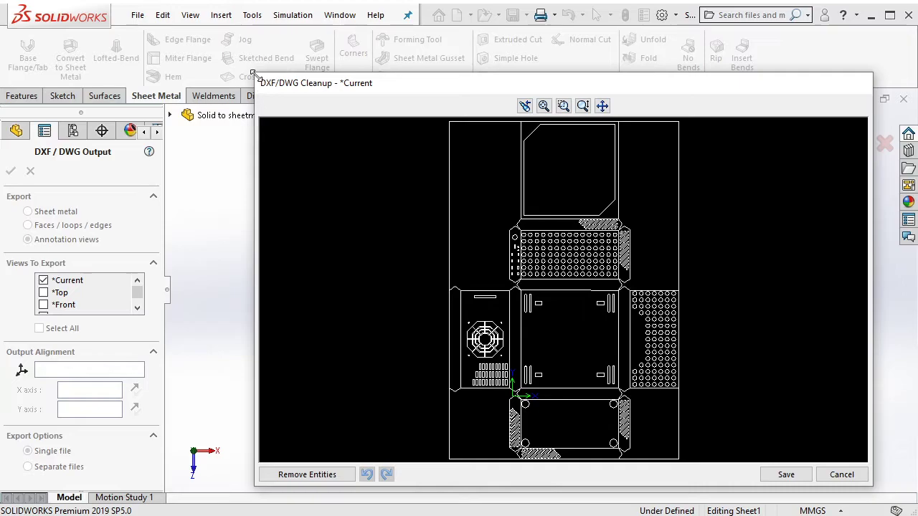
left_click_drag(254, 73, 15, 7)
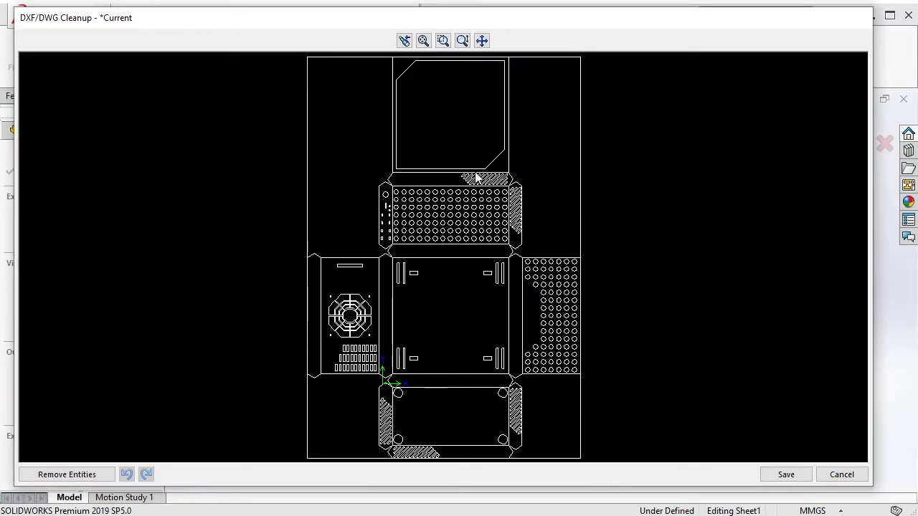
Remove the top, left, right and bottom bounding-box lines from the preview
scroll(550, 107, "down", 3)
scroll(557, 106, "down", 2)
scroll(350, 174, "down", 2)
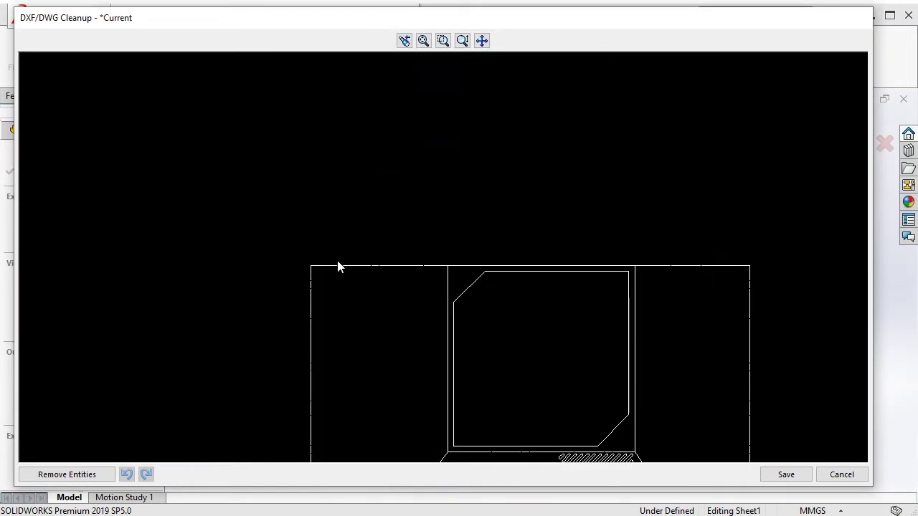
scroll(339, 267, "down", 1)
left_click(259, 266)
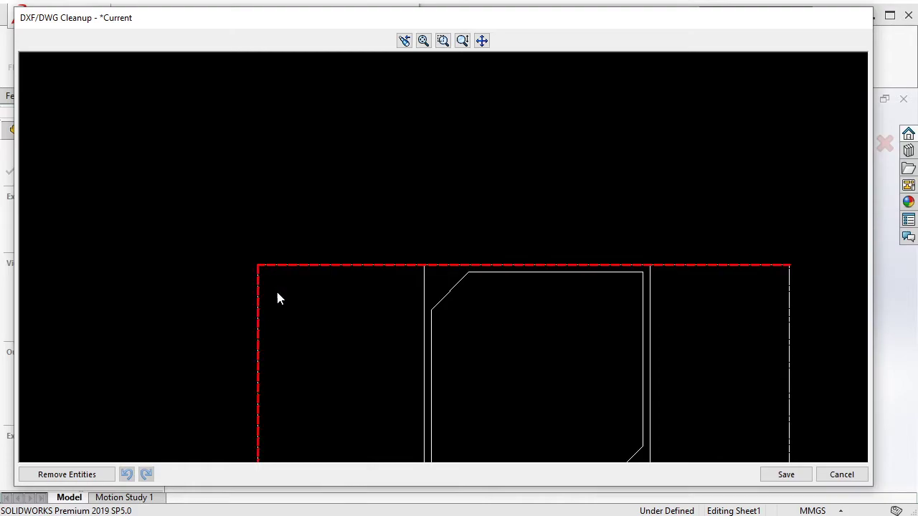
left_click(101, 479)
scroll(405, 319, "up", 1)
scroll(406, 321, "up", 2)
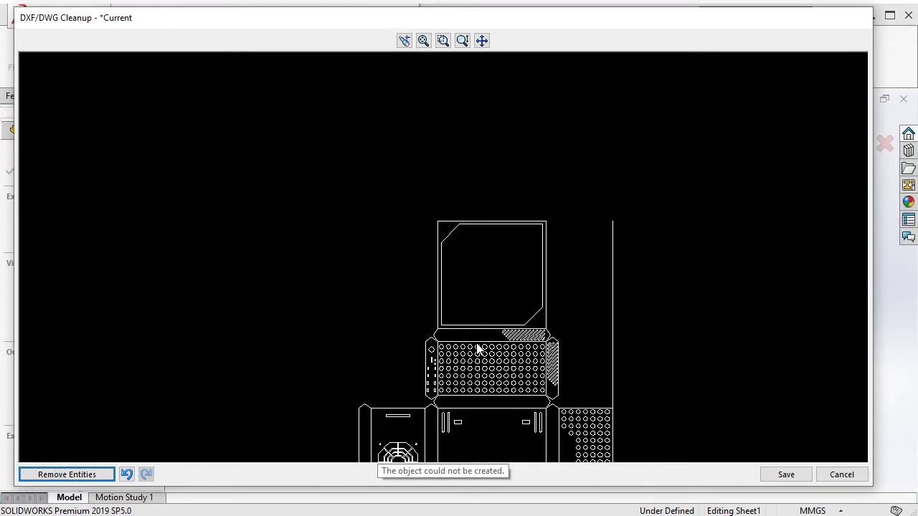
scroll(475, 345, "up", 2)
left_click(531, 422)
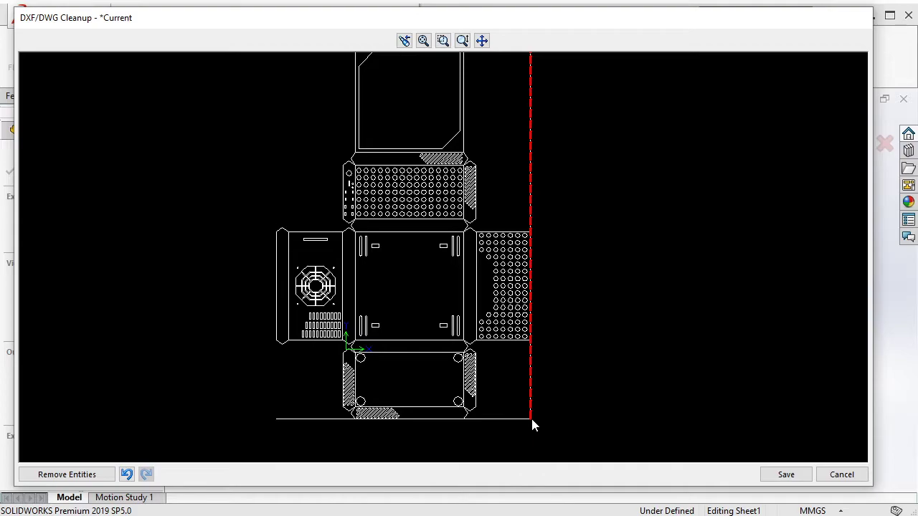
left_click(86, 475)
left_click(331, 421)
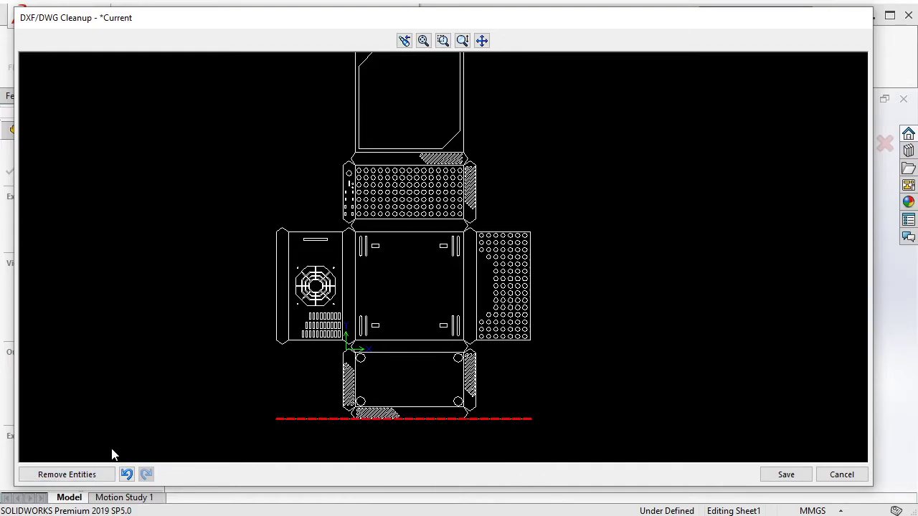
left_click(79, 475)
Centre the cleaned flat pattern in the preview and save the DWG
scroll(326, 251, "down", 3)
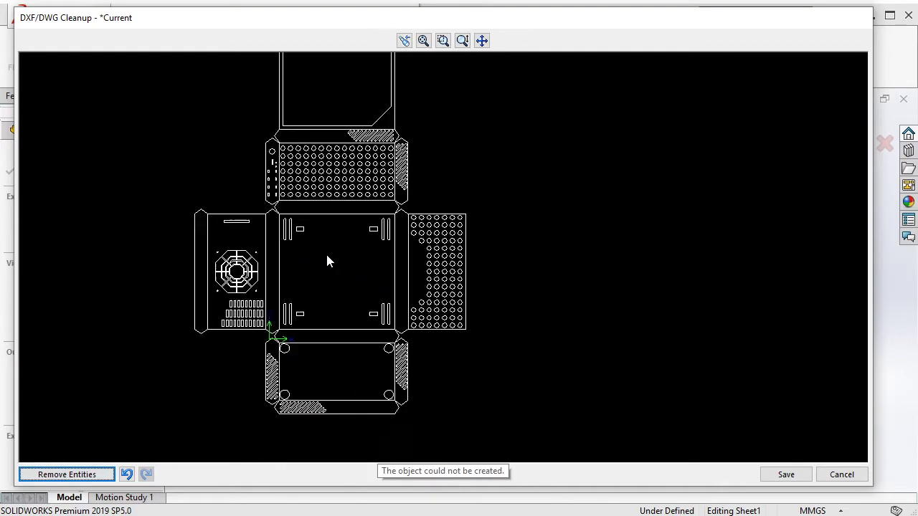
scroll(284, 261, "down", 3)
mouse_move(284, 262)
middle_mouse_down()
mouse_move(252, 259)
mouse_move(604, 109)
mouse_move(457, 325)
mouse_move(441, 252)
middle_mouse_up()
scroll(441, 257, "up", 2)
left_click(786, 474)
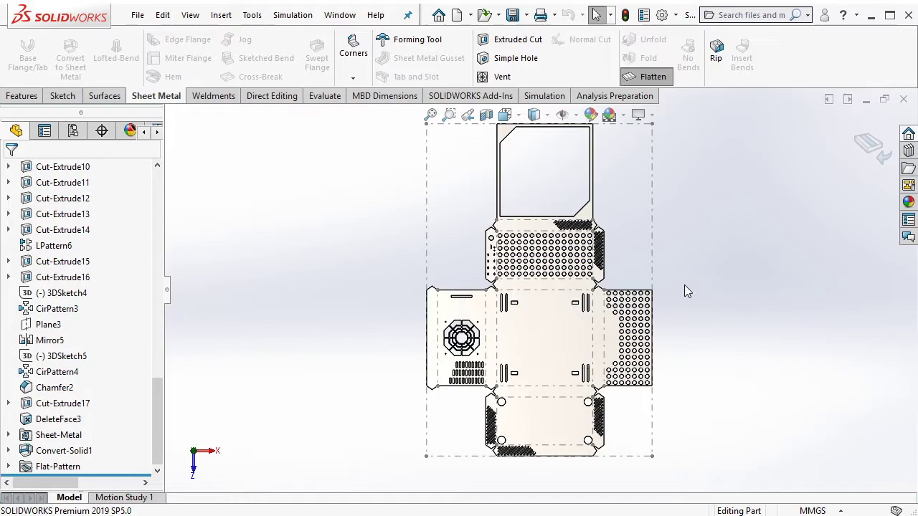
middle_click_drag(684, 285, 603, 288, "ctrl")
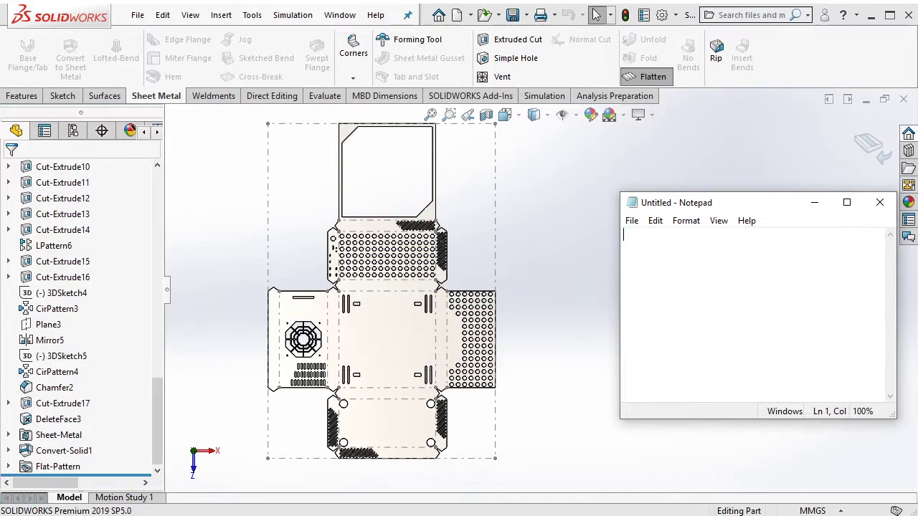
left_click(814, 206)
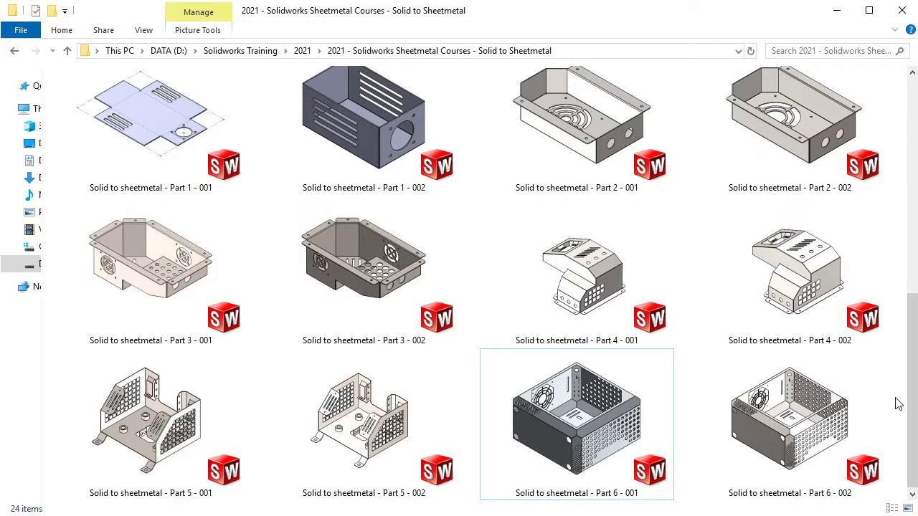
Open 'Flat pattern - Solid to sheetmetal - Part 6 - 002.DWG' from the course folder in AutoCAD
mouse_move(912, 391)
left_mouse_down()
mouse_move(913, 332)
mouse_move(899, 294)
left_mouse_up()
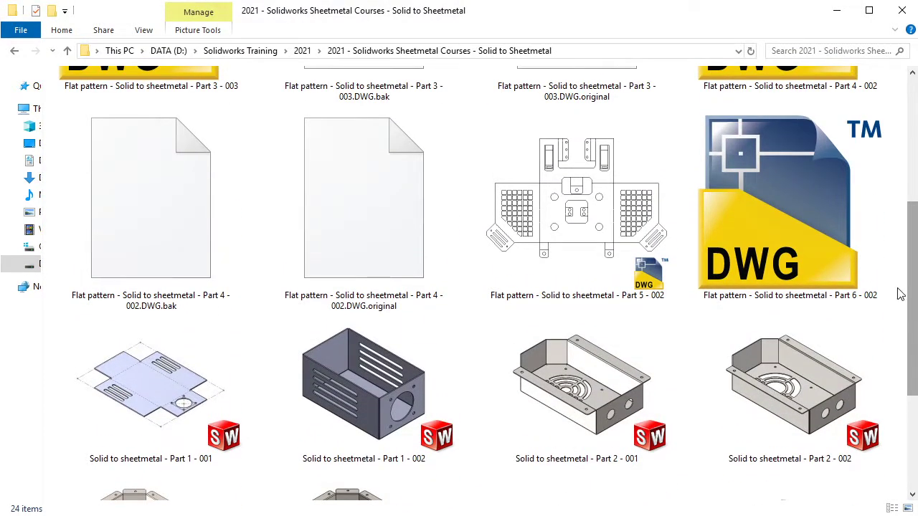
left_click(874, 296)
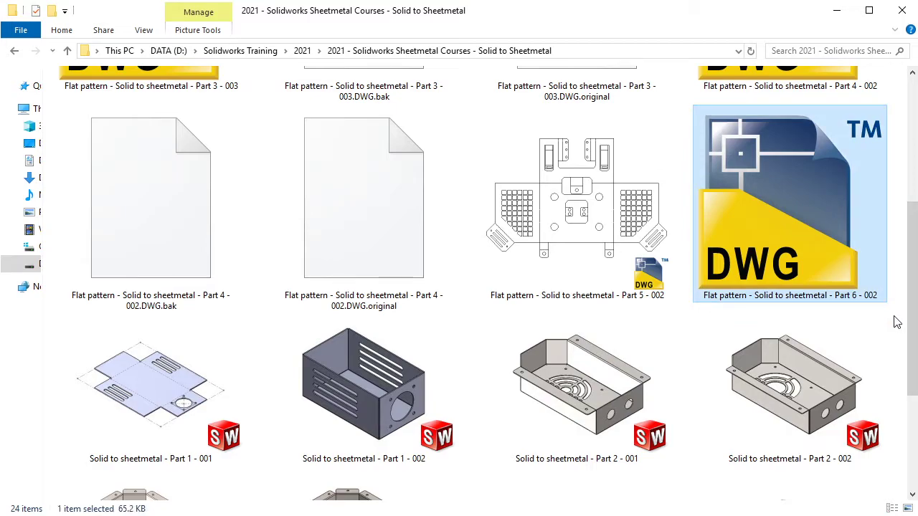
double_click(825, 238)
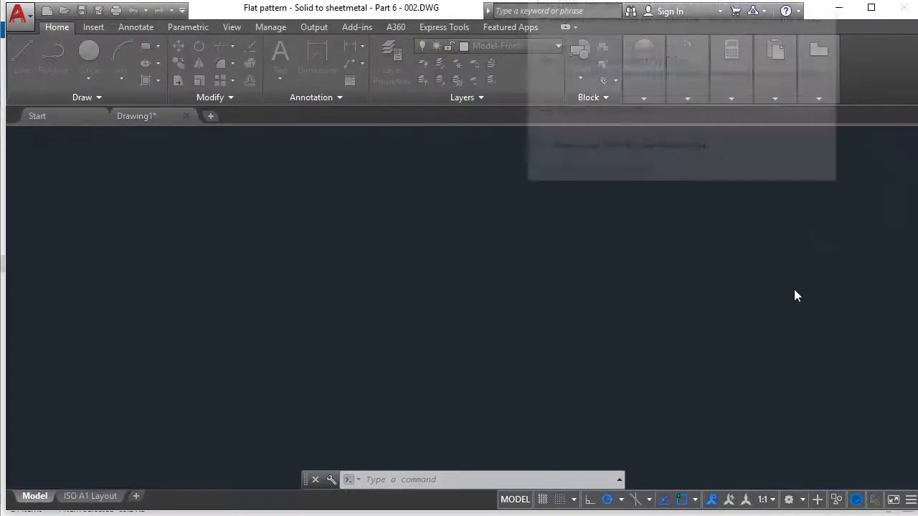
Choose Continue opening DWG file in the Foreign DWG File warning
left_click_drag(666, 21, 504, 165)
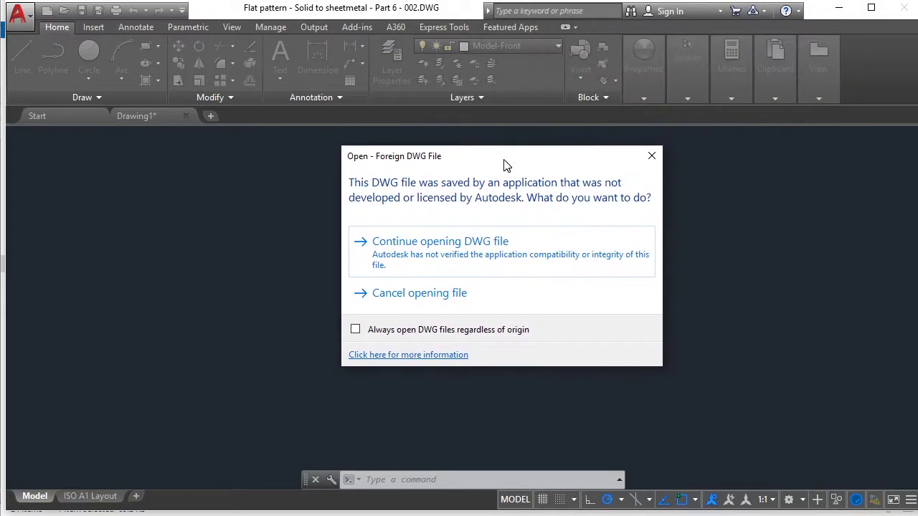
left_click(485, 261)
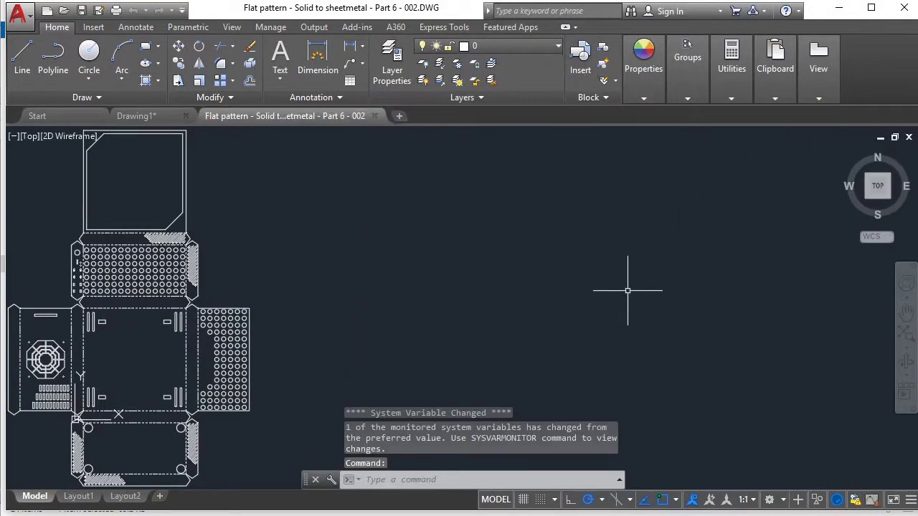
scroll(380, 276, "up", 2)
scroll(553, 250, "up", 3)
scroll(552, 250, "up", 3)
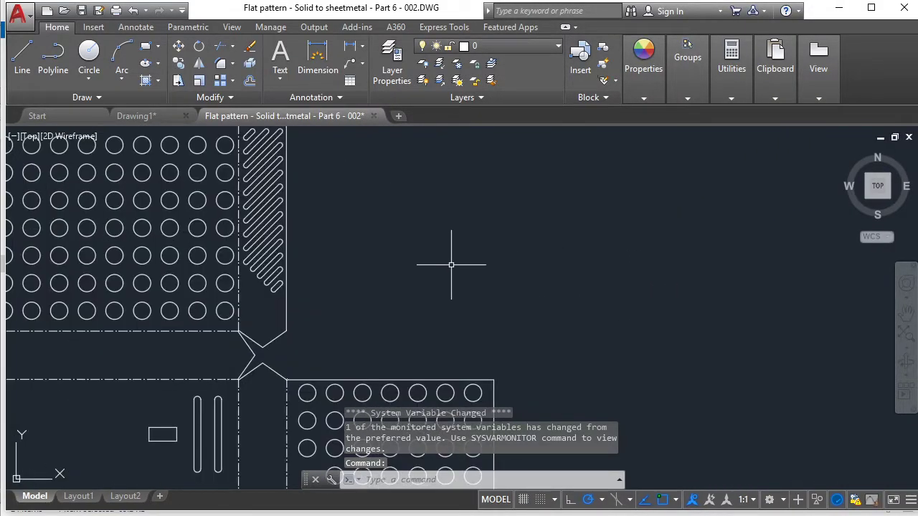
Zoom and pan across the flat pattern to inspect the centre and circle-grid panels
middle_click_drag(552, 250, 658, 145)
scroll(658, 146, "down", 2)
scroll(504, 199, "down", 3)
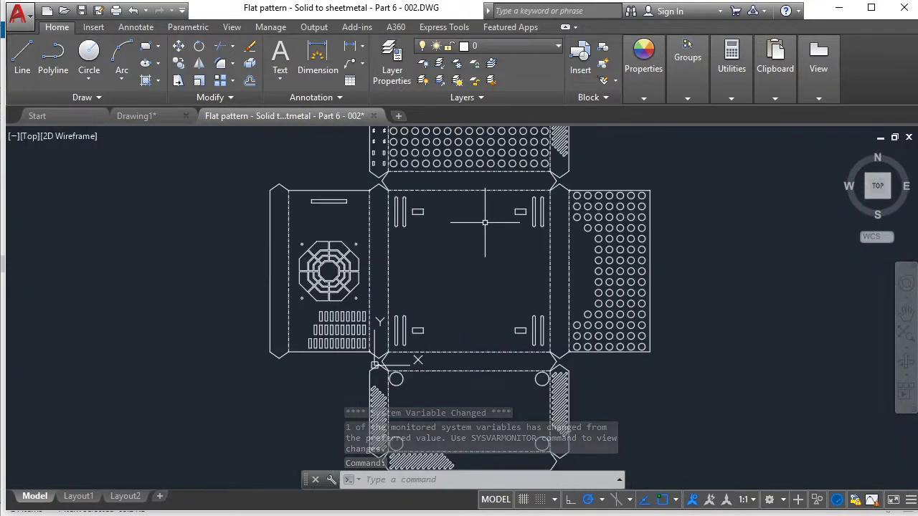
scroll(552, 271, "up", 1)
scroll(574, 272, "up", 2)
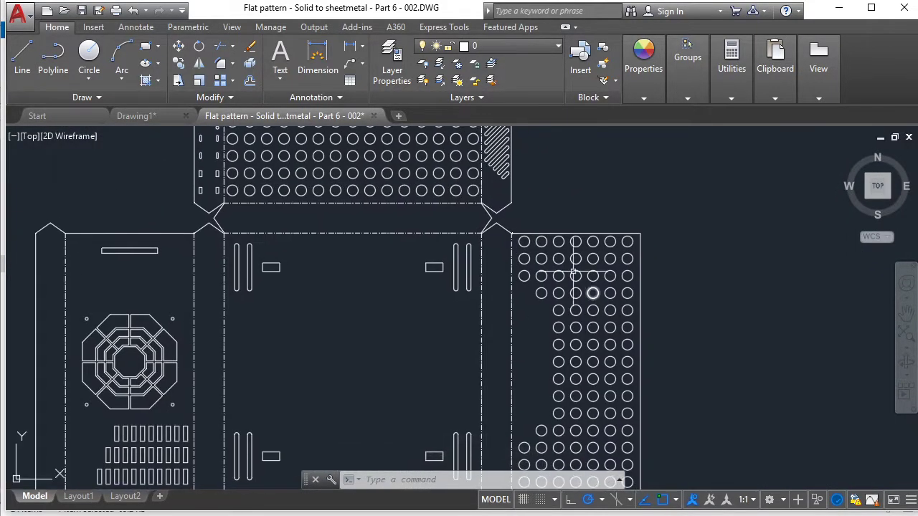
scroll(474, 386, "up", 1)
scroll(474, 386, "down", 1)
middle_click_drag(419, 256, 430, 287)
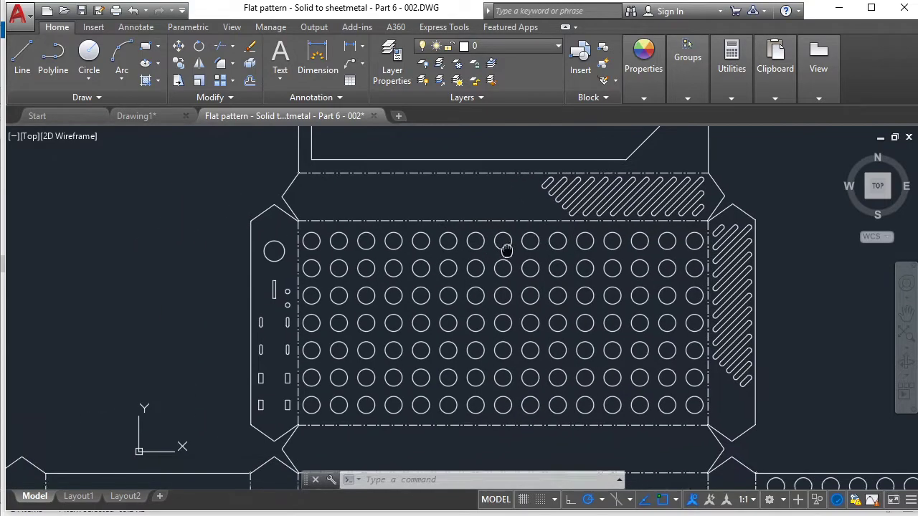
scroll(502, 250, "up", 1)
scroll(344, 244, "up", 2)
middle_click_drag(327, 231, 436, 168)
scroll(430, 182, "down", 2)
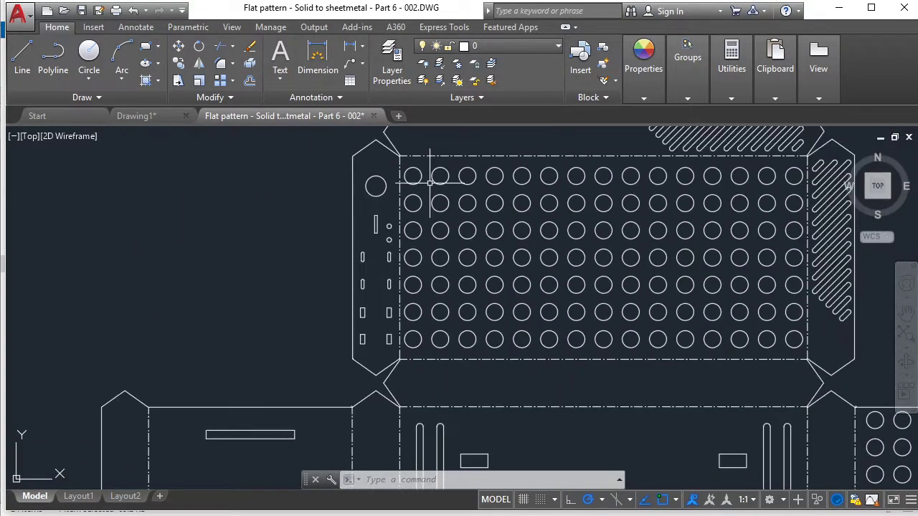
Select the hole panel's four bend lines, then cancel without changing their layer
left_click(448, 156)
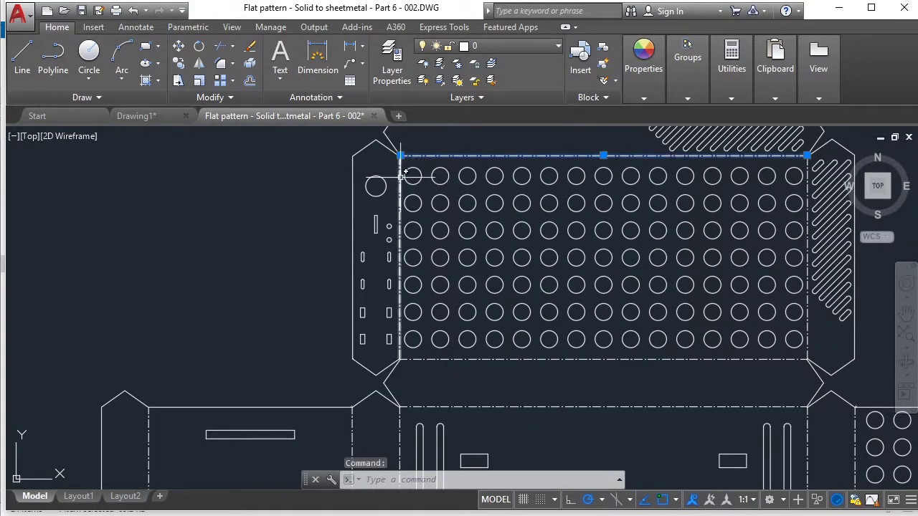
left_click(400, 182)
left_click(500, 356)
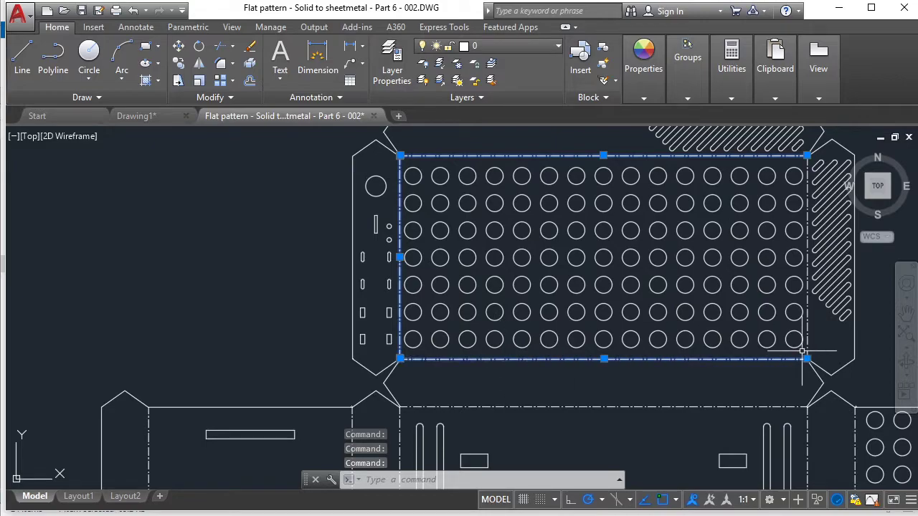
left_click(808, 309)
left_click(531, 49)
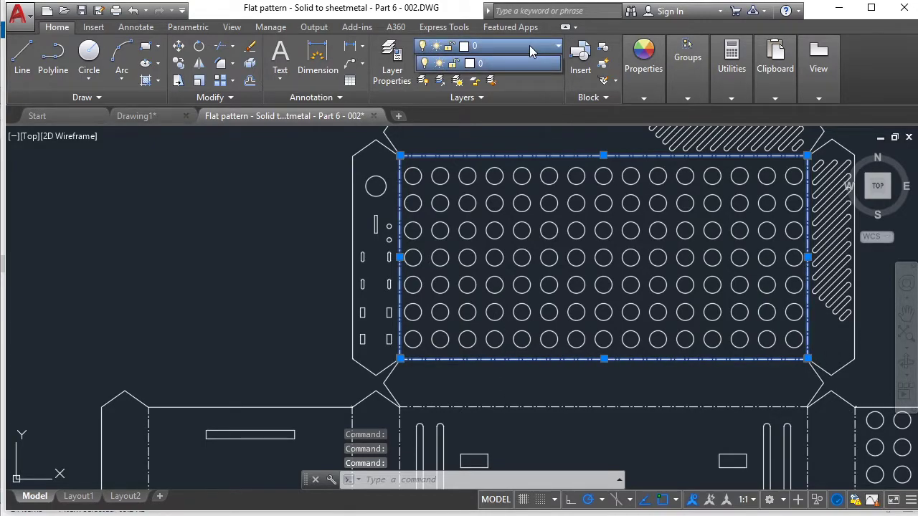
left_click(530, 49)
scroll(552, 195, "down", 4)
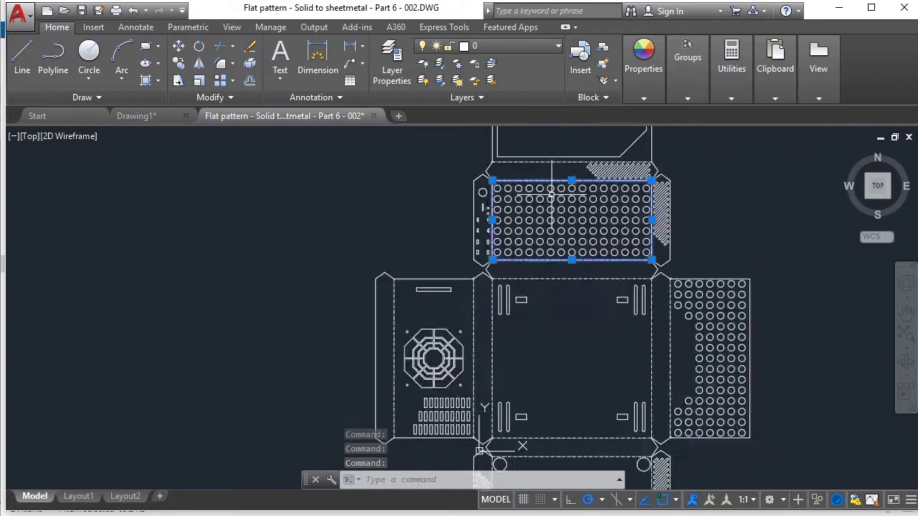
scroll(551, 195, "down", 2)
left_click(666, 191)
key("Escape")
key("Escape")
Move the bend and edge lines around the perforated top panel onto red Layer1
middle_click_drag(676, 191, 643, 208)
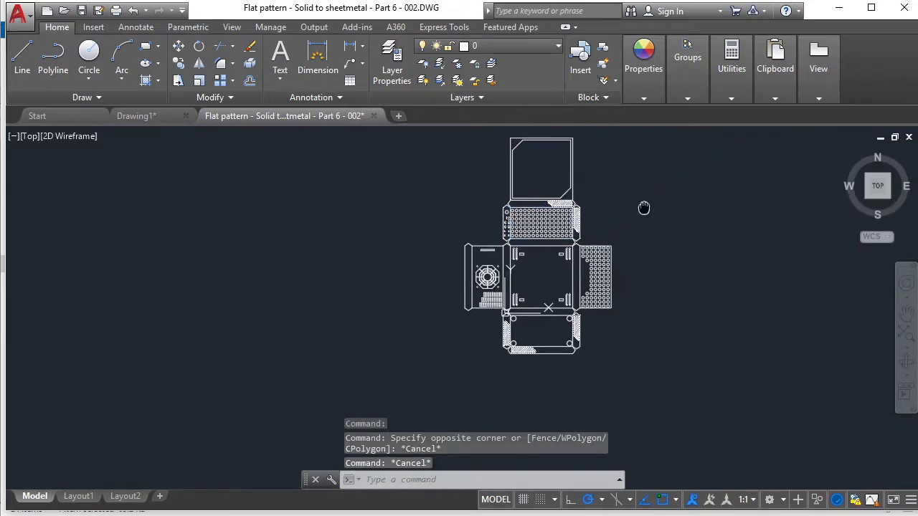
middle_click(611, 252)
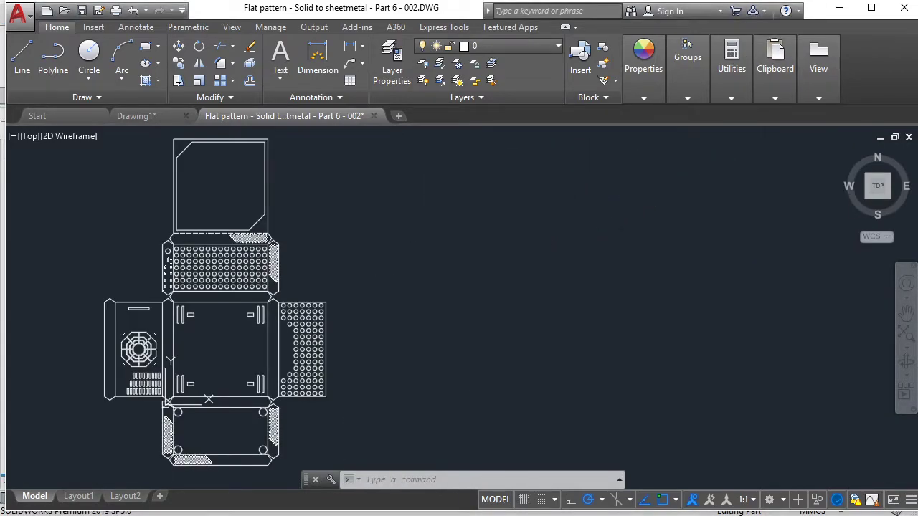
middle_click_drag(348, 230, 522, 242)
scroll(492, 238, "up", 1)
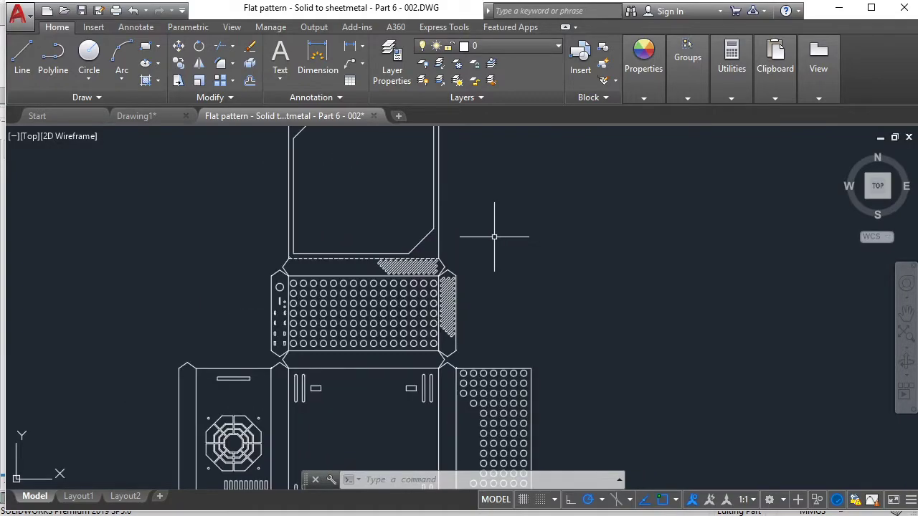
scroll(390, 231, "up", 4)
middle_click_drag(390, 230, 488, 246)
middle_click_drag(442, 287, 485, 168)
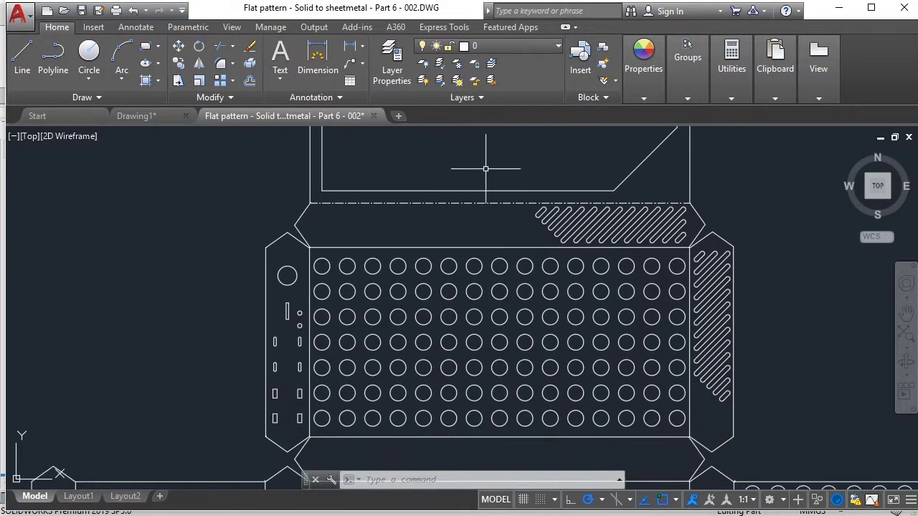
left_click(475, 203)
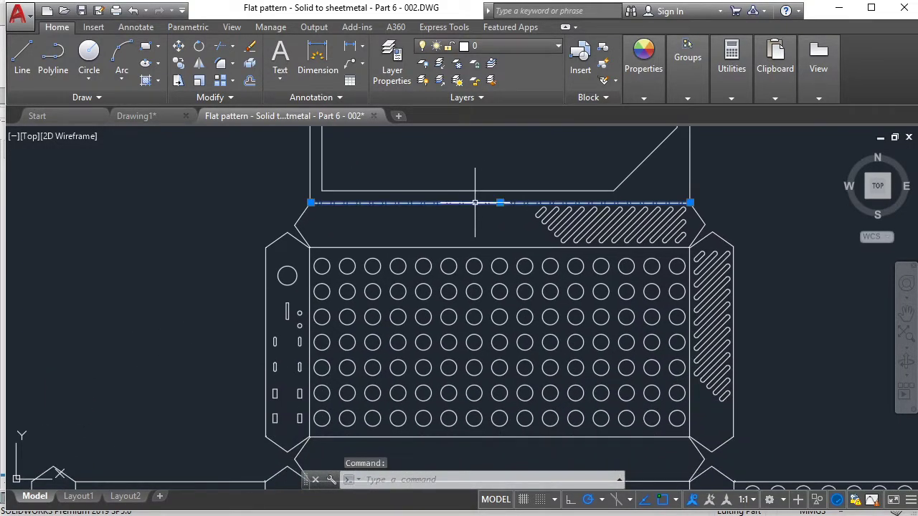
left_click(423, 247)
left_click(309, 273)
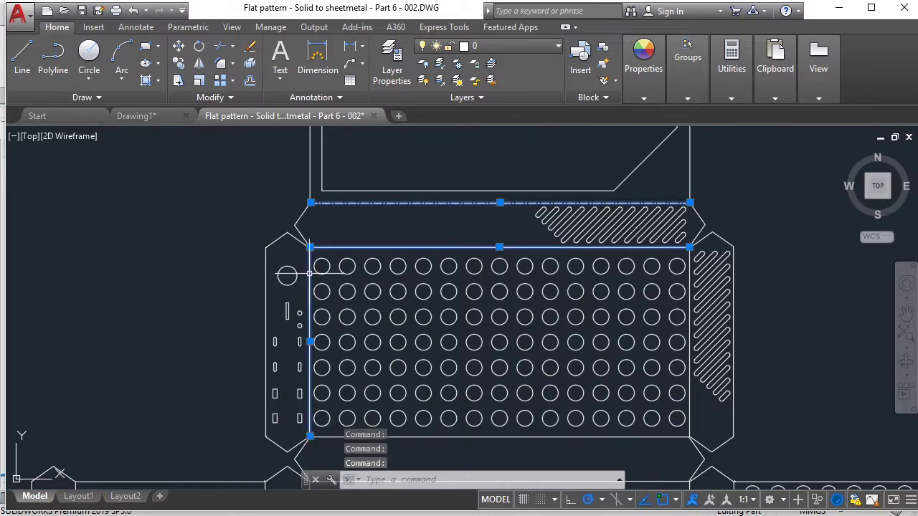
left_click(521, 435)
left_click(689, 409)
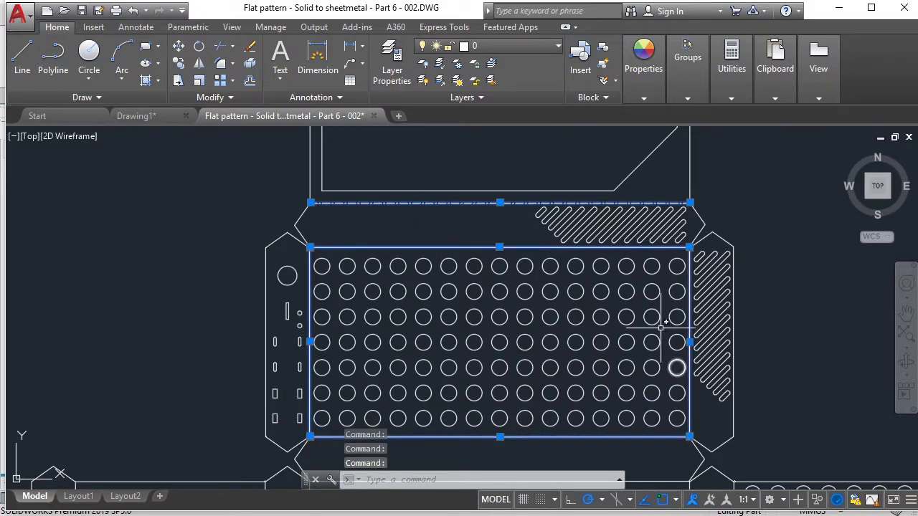
left_click(537, 47)
left_click(507, 81)
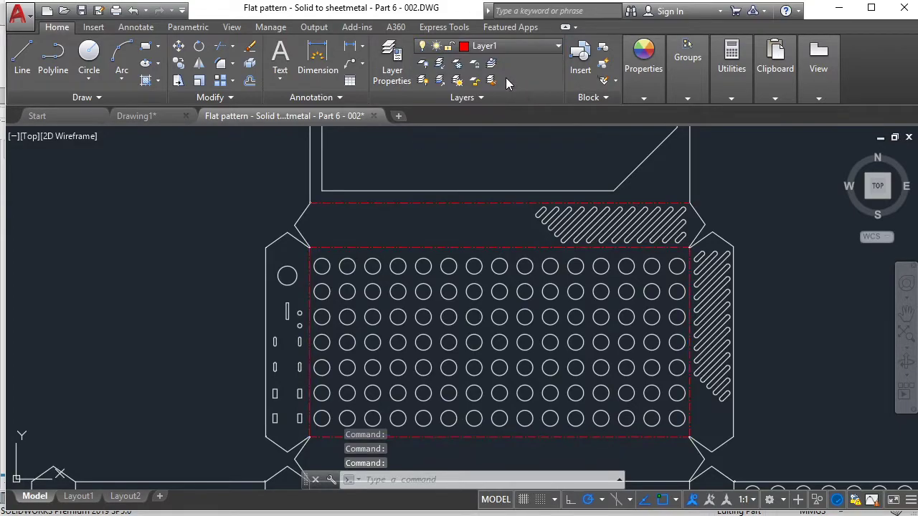
key("Escape")
Put the centre and side panels' vertical bend lines and top bend line on red Layer1
mouse_move(464, 384)
middle_mouse_down()
mouse_move(487, 271)
mouse_move(492, 156)
middle_mouse_up()
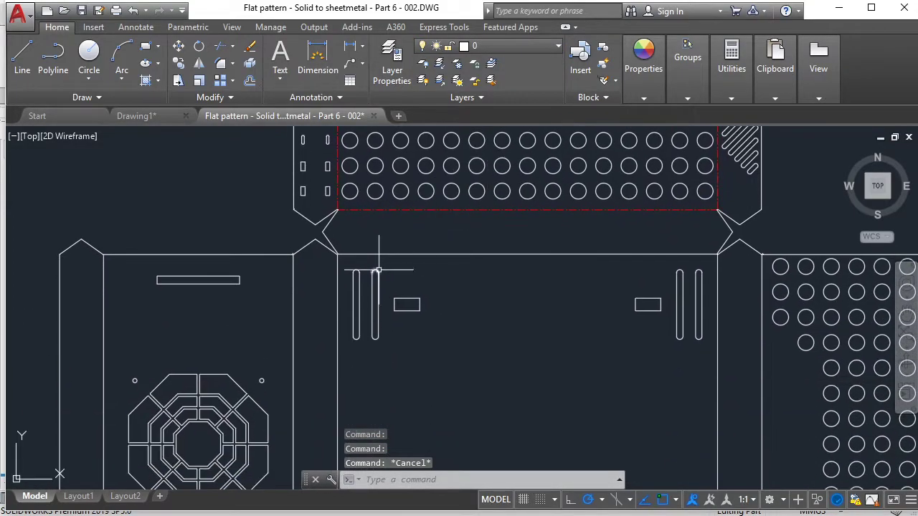
left_click(106, 278)
left_click(293, 309)
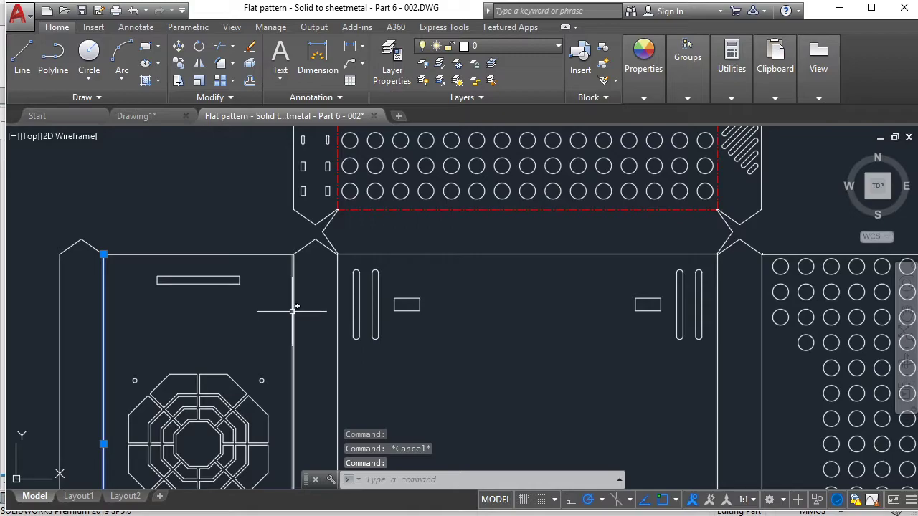
left_click(338, 301)
left_click(375, 254)
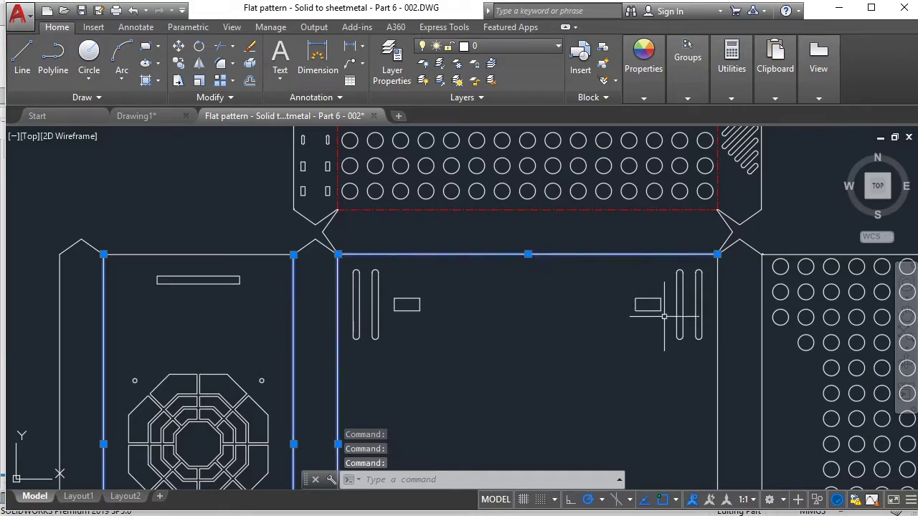
left_click(725, 343)
left_click(713, 350)
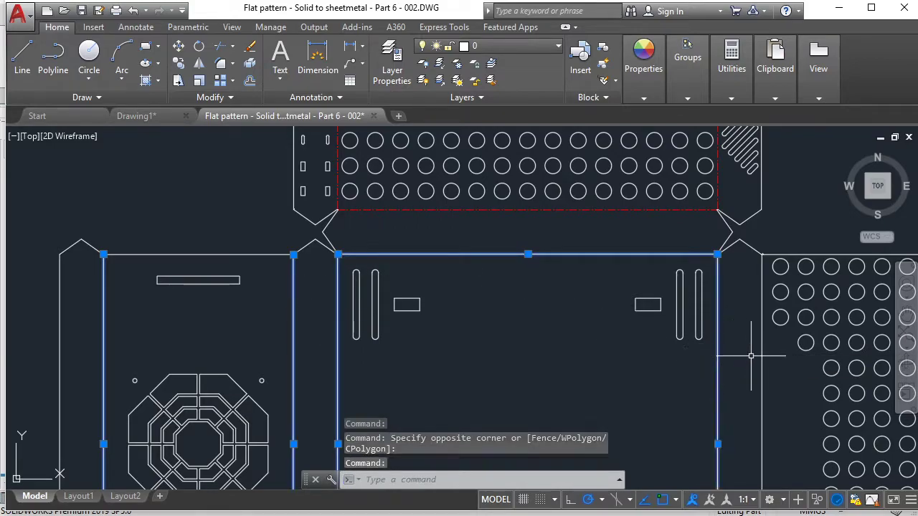
left_click(763, 358)
left_click(520, 48)
left_click(509, 78)
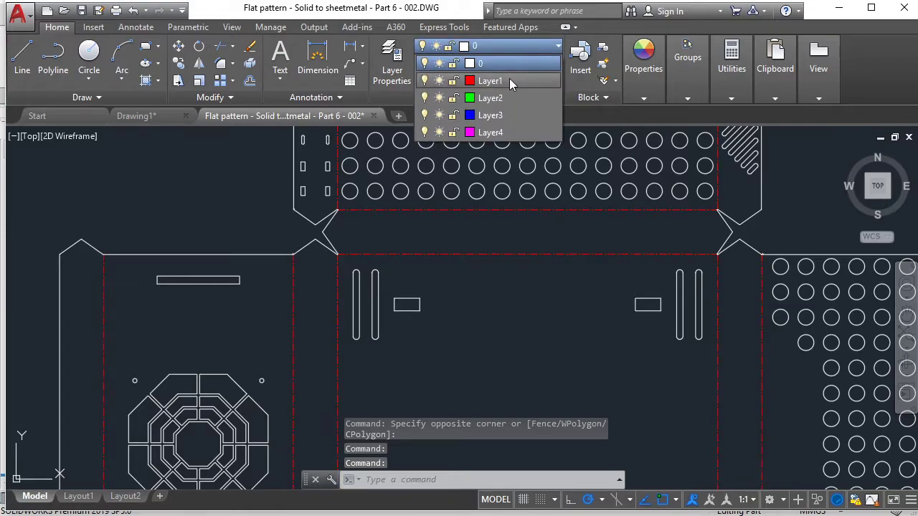
key("Escape")
Move the lower panel's horizontal and vertical bend lines onto red dashed Layer1
scroll(651, 266, "down", 3)
scroll(492, 297, "up", 2)
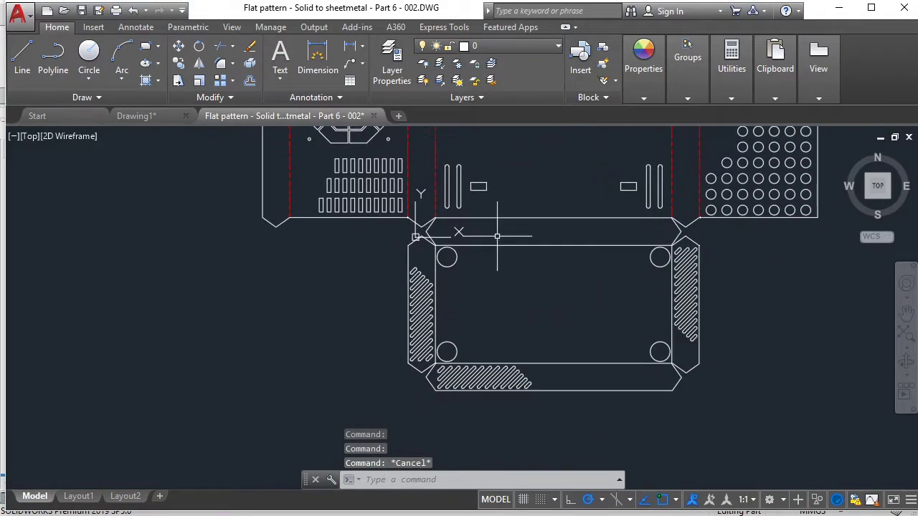
scroll(517, 205, "up", 2)
left_click(531, 208)
left_click(517, 255)
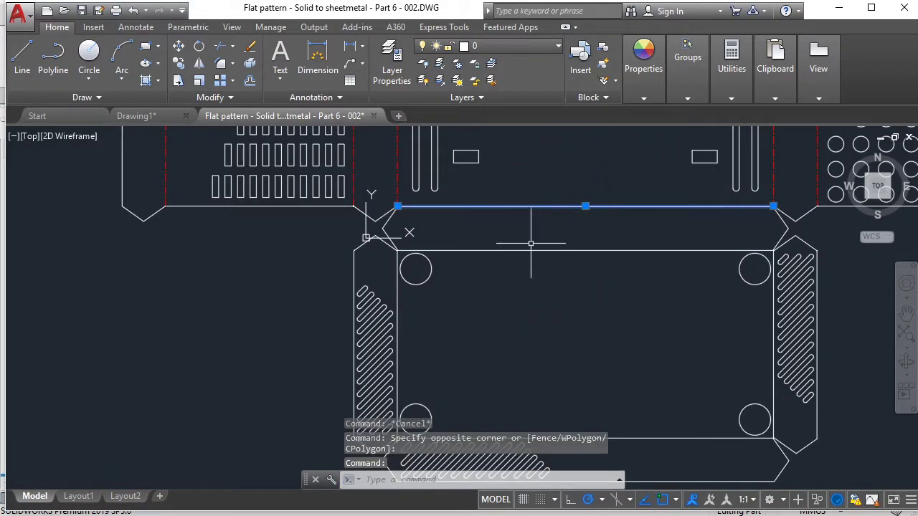
left_click(398, 293)
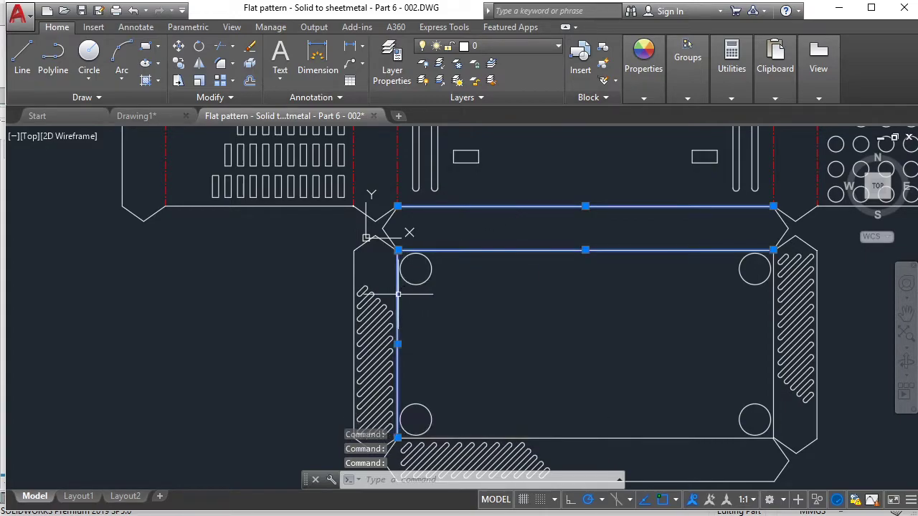
left_click(772, 386)
left_click(712, 438)
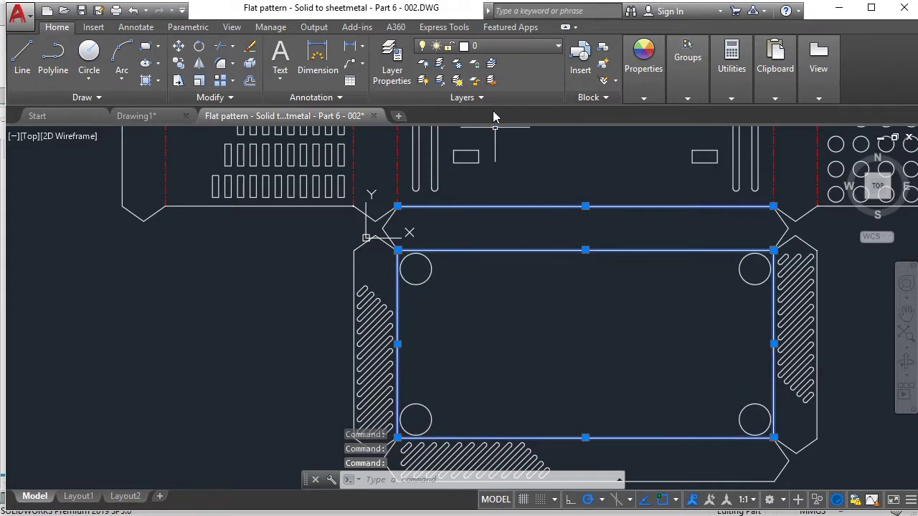
left_click(514, 46)
left_click(502, 78)
key("Escape")
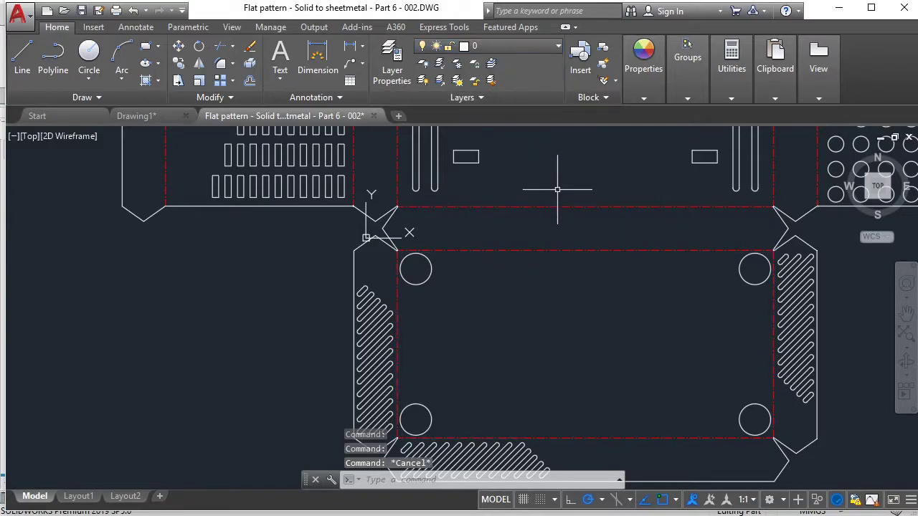
scroll(557, 189, "down", 2)
mouse_move(521, 264)
middle_mouse_down()
mouse_move(516, 415)
mouse_move(517, 325)
middle_mouse_up()
scroll(373, 309, "up", 2)
Put the octagonal fan grille on green Layer2
scroll(373, 308, "up", 1)
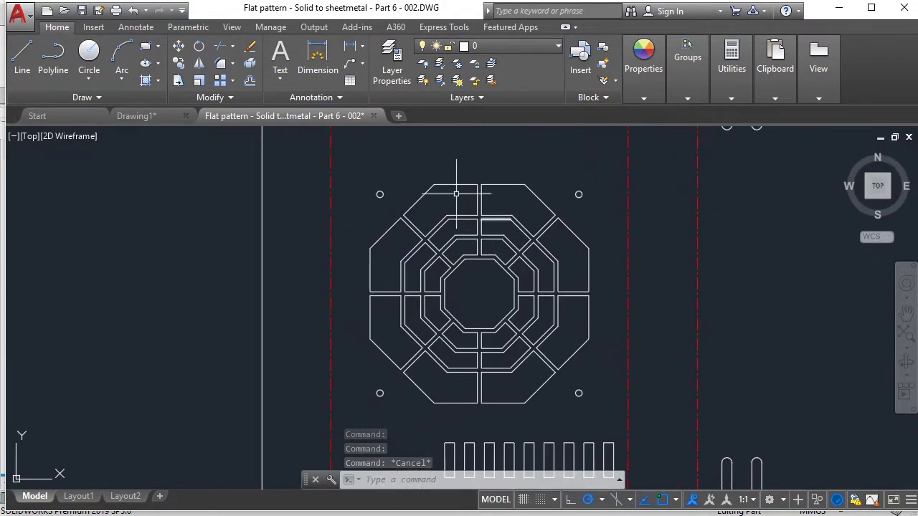
left_click(350, 152)
left_click(610, 408)
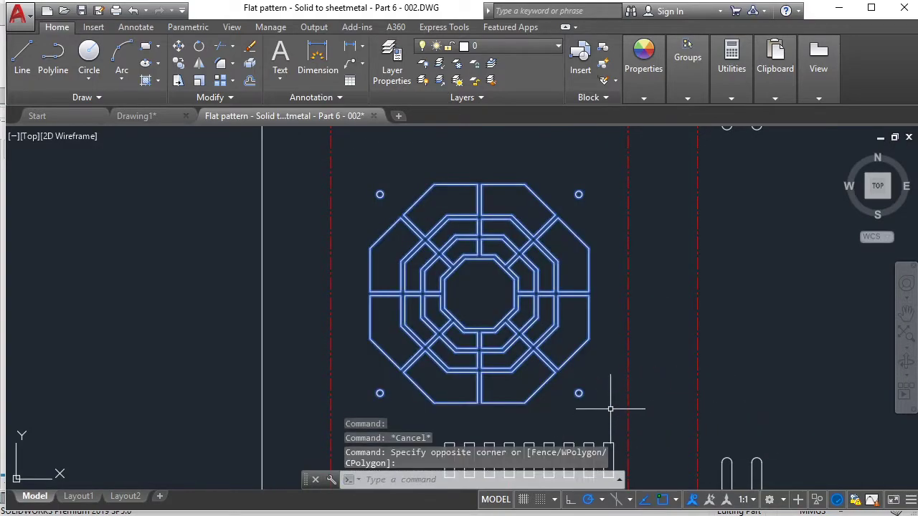
left_click(527, 45)
left_click(500, 95)
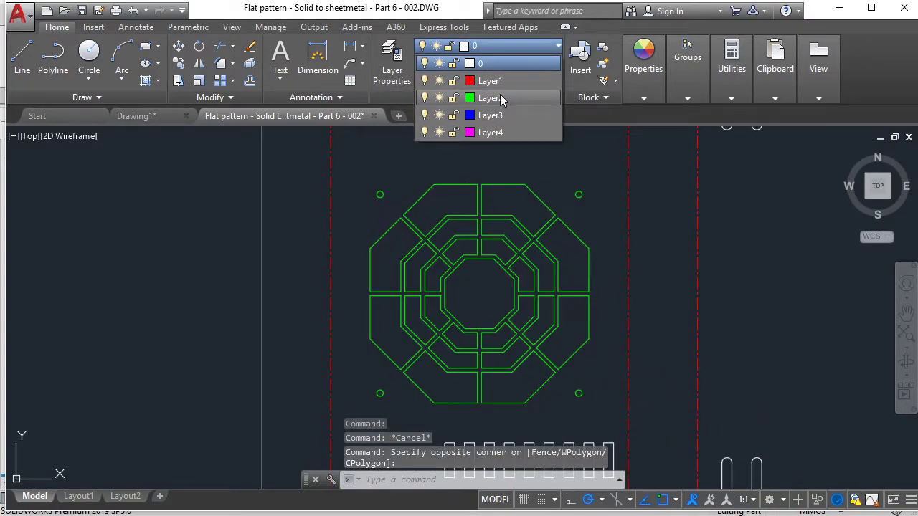
key("Escape")
Put the vent slot array below the grille on magenta Layer4
scroll(593, 193, "down", 4)
middle_click_drag(593, 193, 490, 177)
scroll(467, 256, "up", 4)
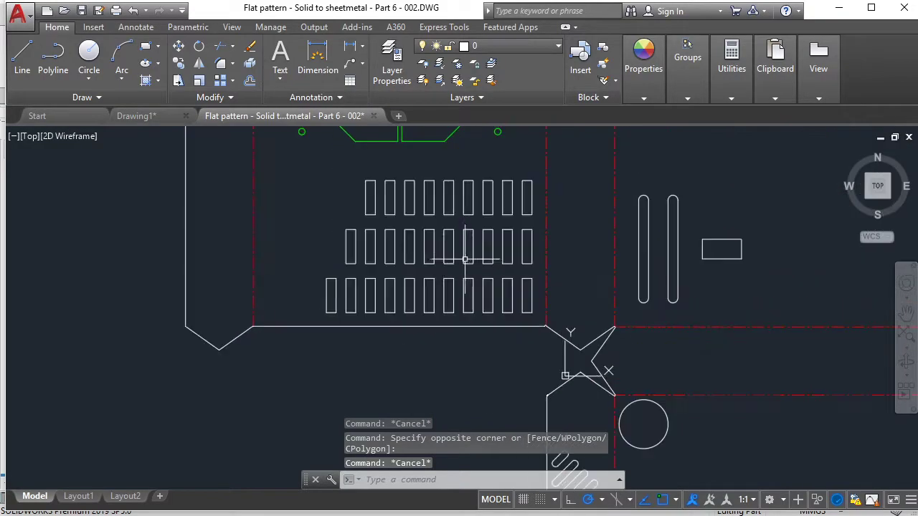
scroll(474, 245, "up", 1)
left_click(357, 185)
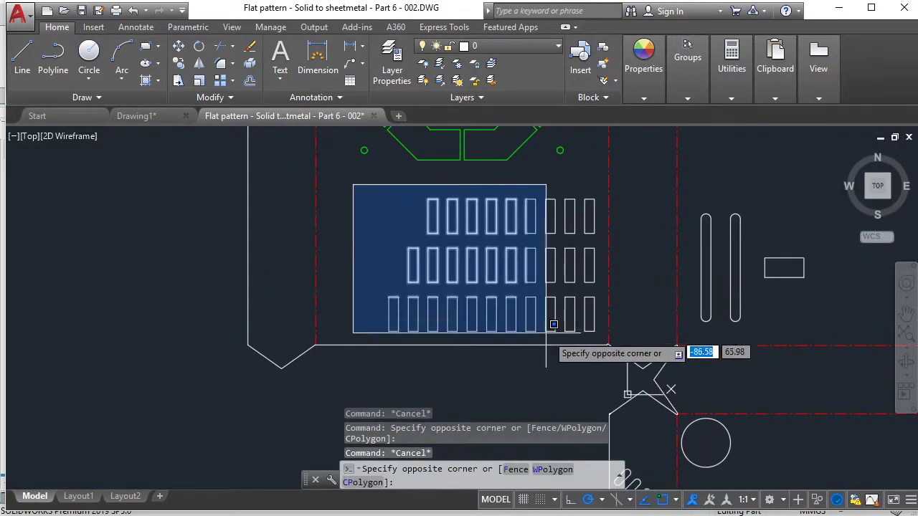
left_click(600, 337)
left_click(512, 45)
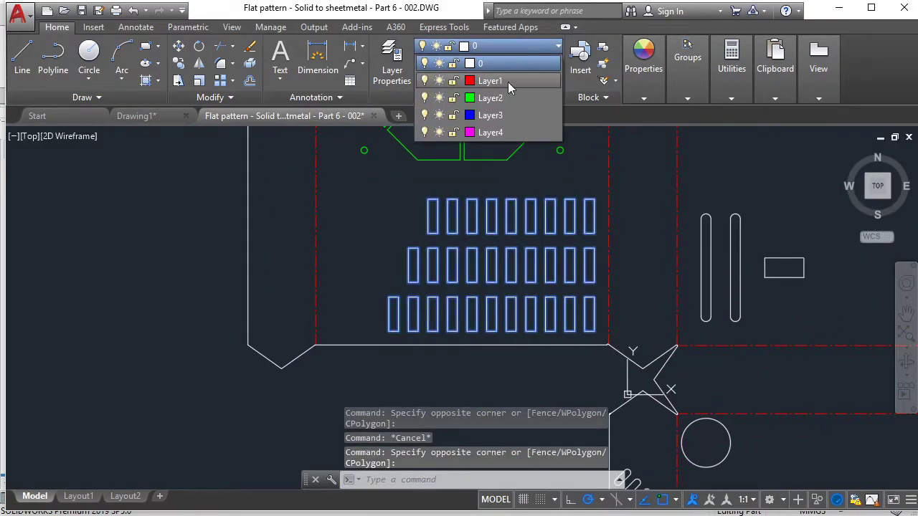
left_click(496, 131)
key("Escape")
Put the small slot above the grille on magenta Layer4
scroll(619, 198, "down", 3)
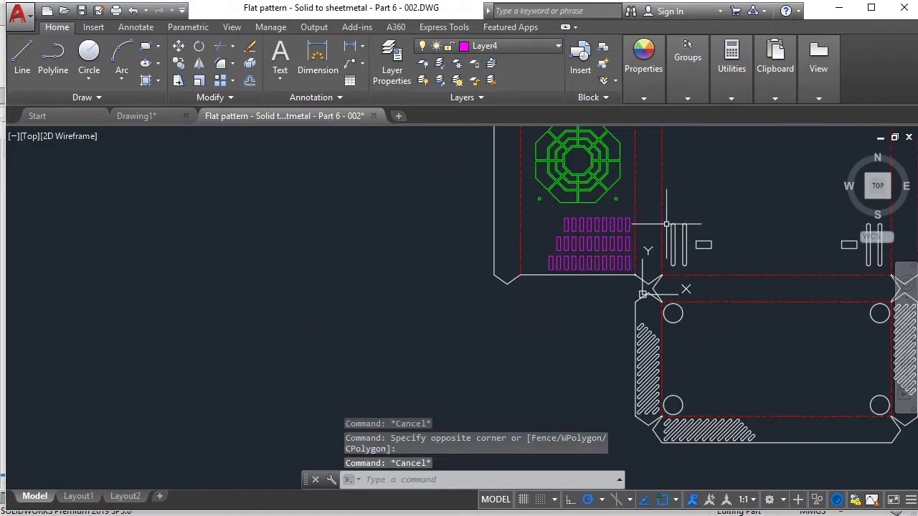
middle_click_drag(615, 144, 431, 237)
left_click(345, 195)
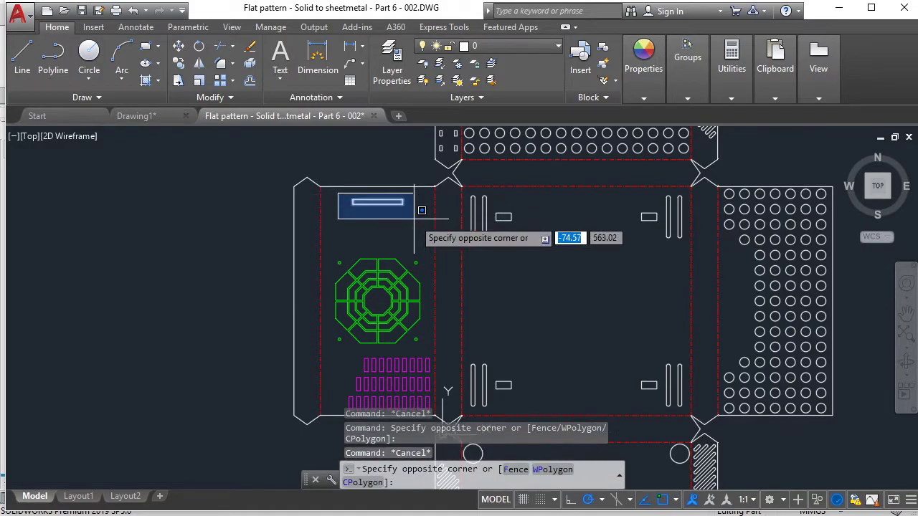
left_click(418, 215)
left_click(492, 46)
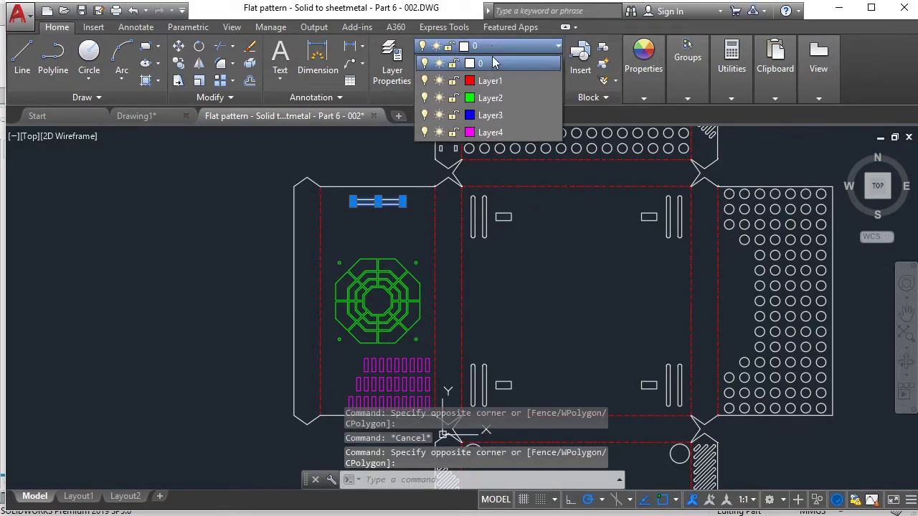
left_click(493, 134)
key("Escape")
middle_click_drag(627, 204, 568, 348)
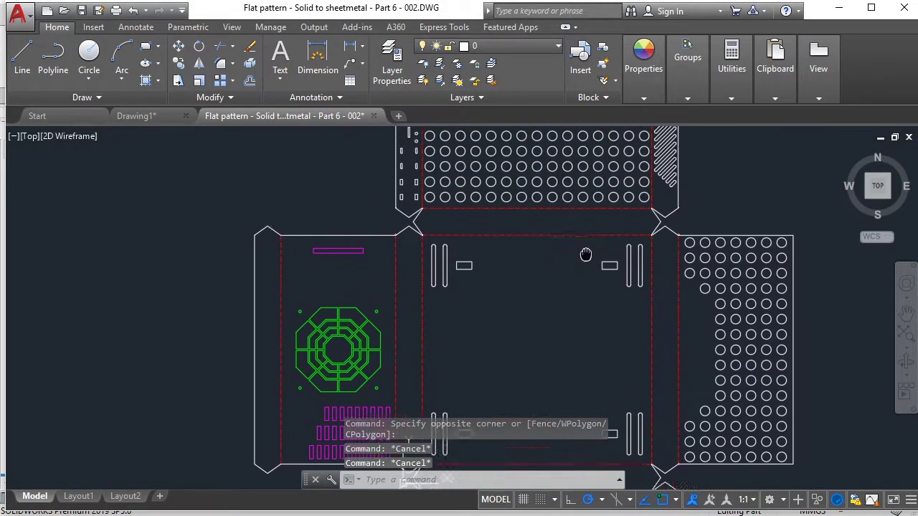
scroll(388, 222, "up", 5)
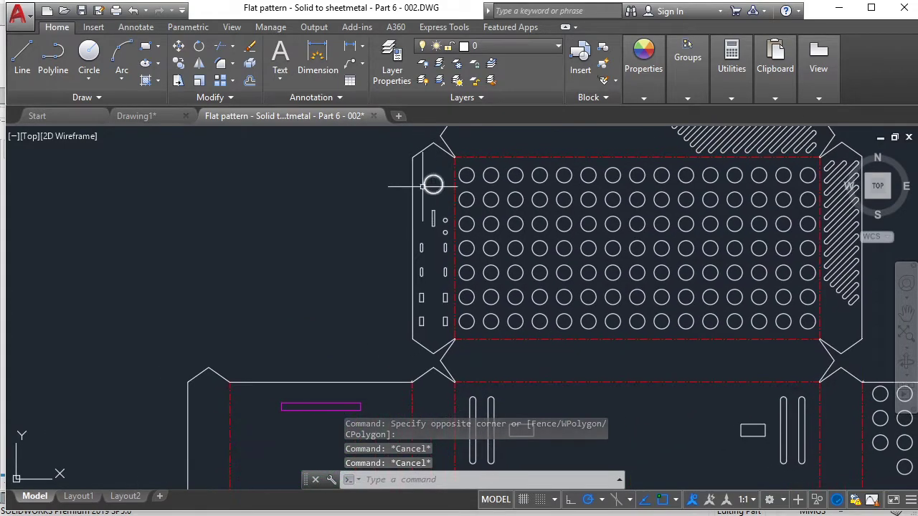
Put the left strip's holes and slots on blue Layer3
middle_click_drag(449, 154, 475, 178)
left_click(466, 143)
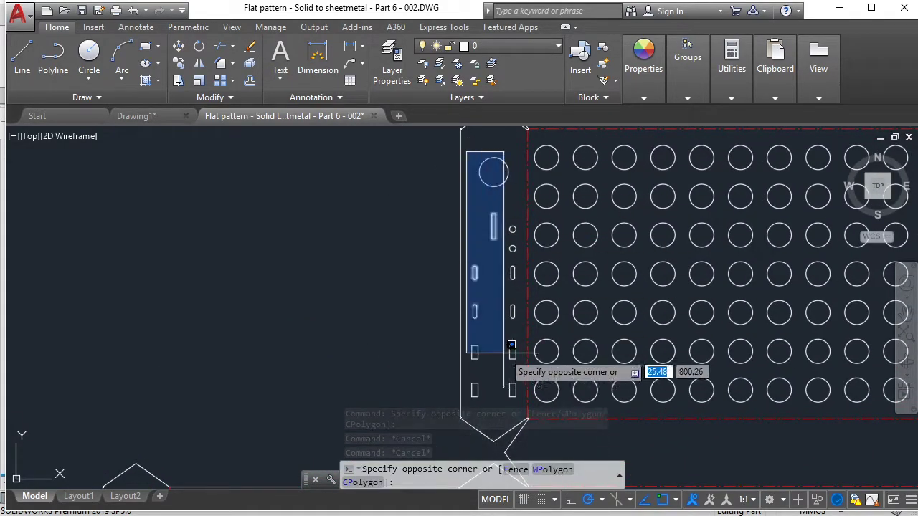
left_click(522, 417)
left_click(510, 46)
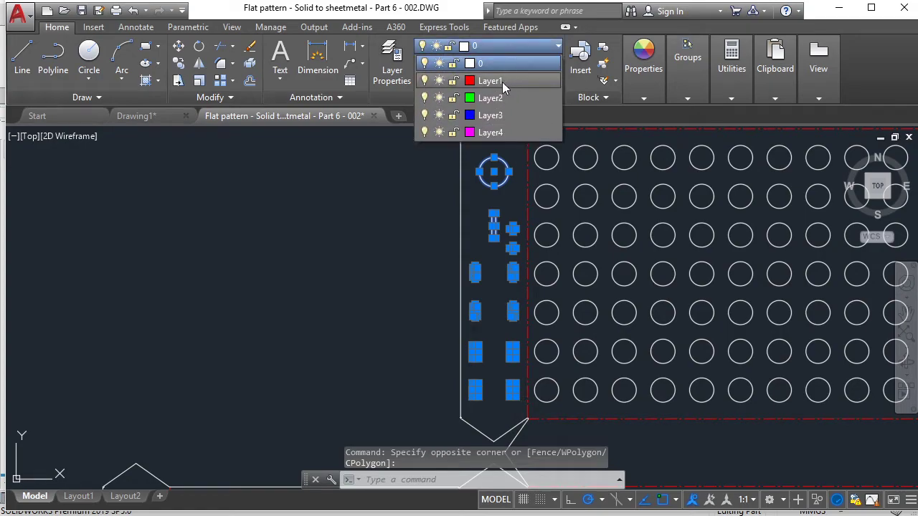
left_click(492, 114)
key("Escape")
Put the top panel's circular hole grid on magenta Layer4
left_click(531, 136)
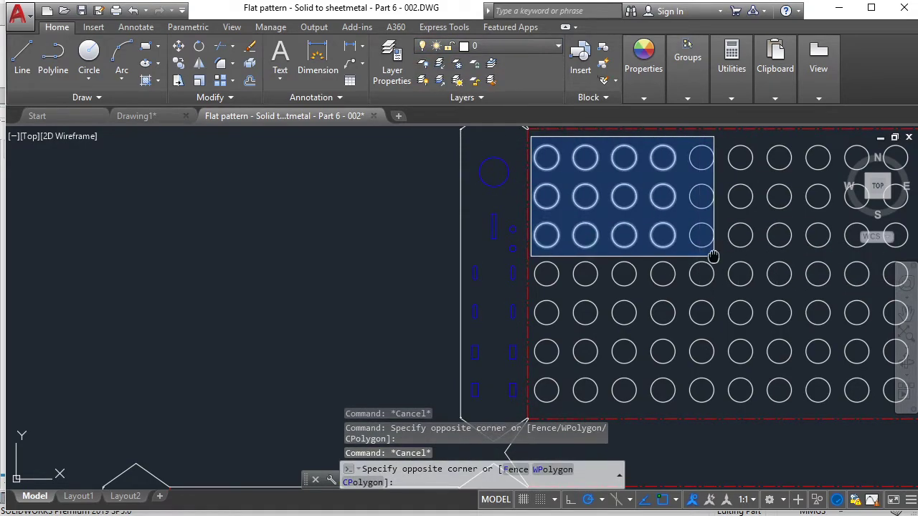
middle_click_drag(713, 250, 388, 161)
left_click(787, 314)
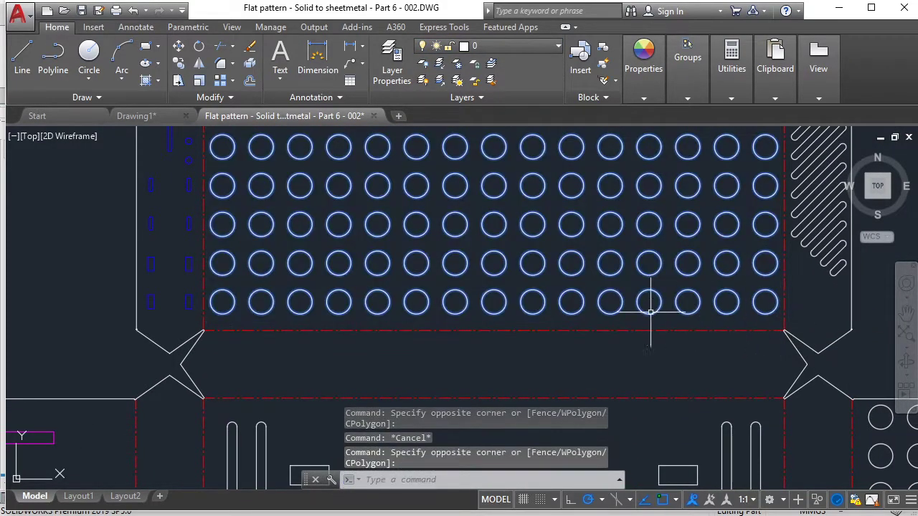
scroll(648, 307, "down", 2)
left_click(497, 46)
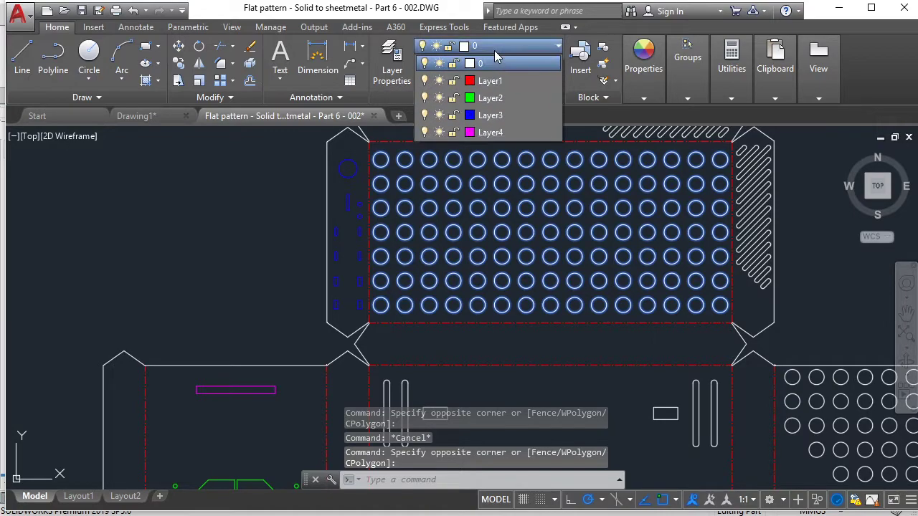
left_click(491, 131)
key("Escape")
Put the upper and right-side diagonal vent slots on magenta Layer4
middle_click_drag(711, 220, 624, 356)
scroll(534, 248, "up", 3)
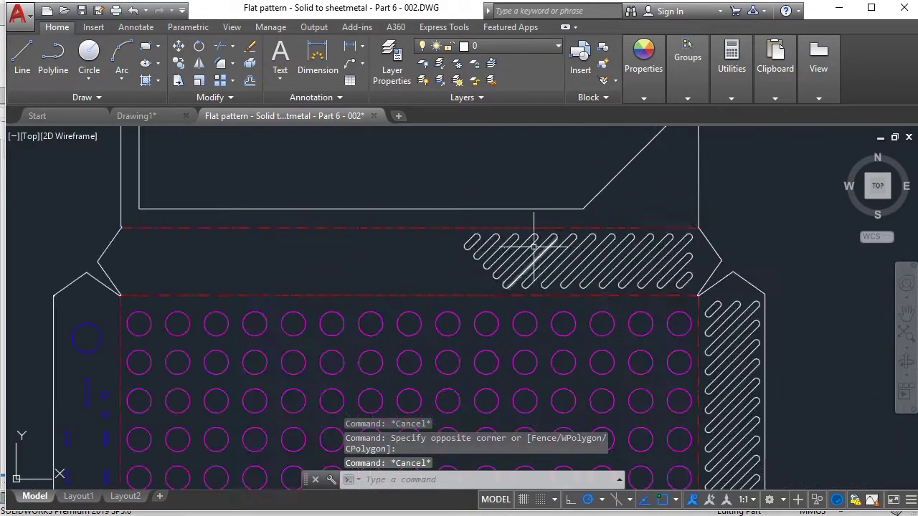
left_click(460, 230)
left_click(699, 293)
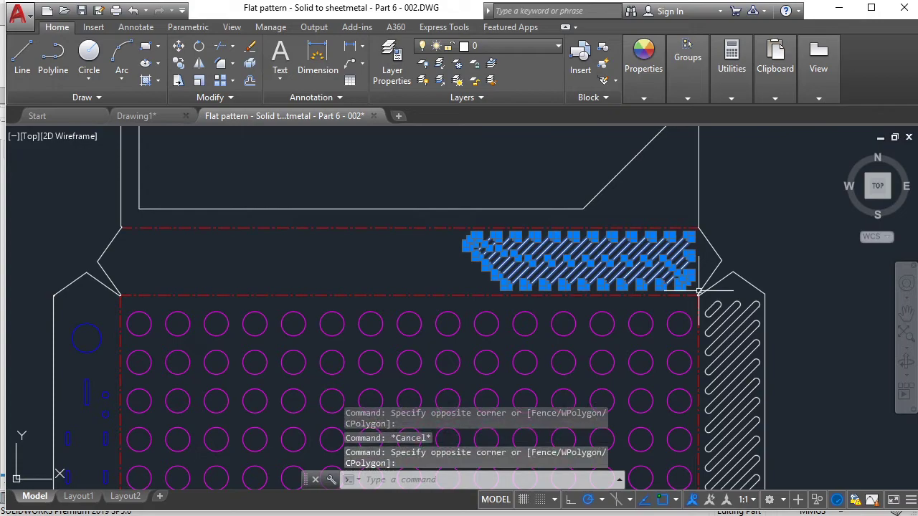
left_click(495, 45)
left_click(492, 133)
key("Escape")
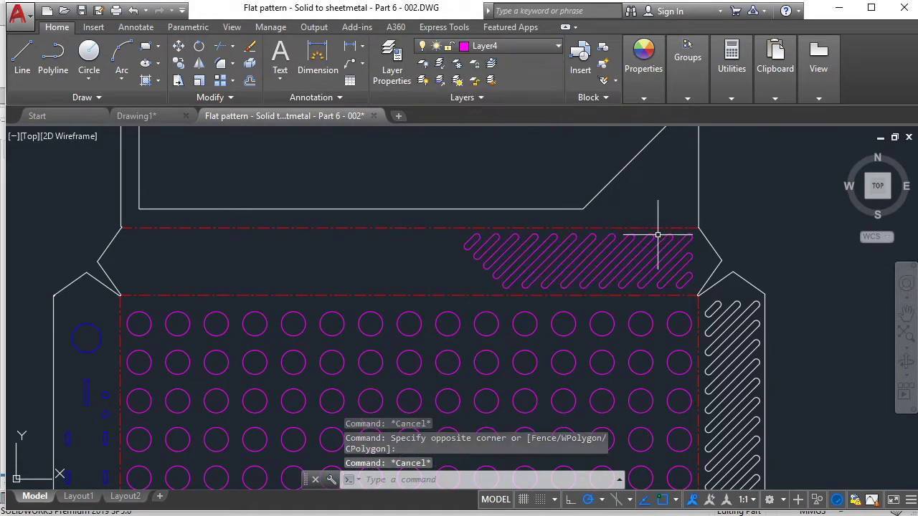
mouse_move(727, 307)
middle_mouse_down()
mouse_move(615, 149)
mouse_move(577, 173)
middle_mouse_up()
left_click(553, 165)
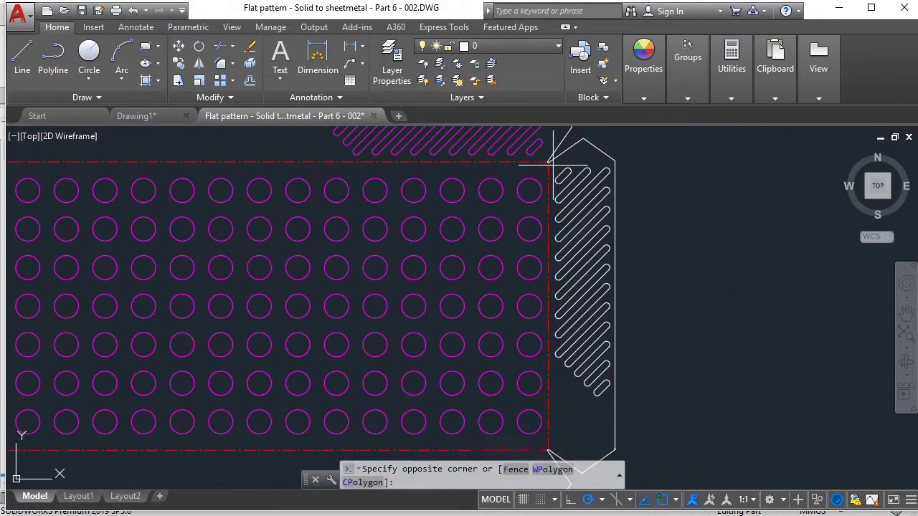
left_click(620, 403)
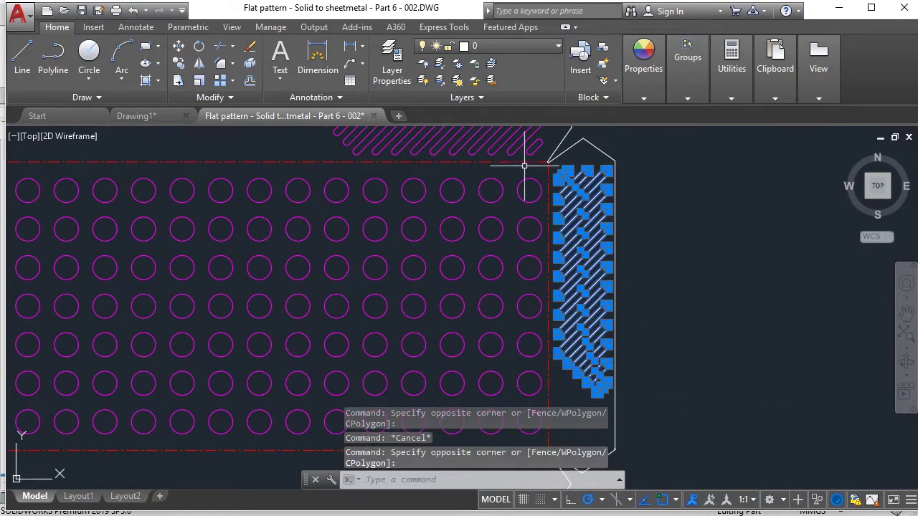
left_click(504, 44)
left_click(501, 129)
left_click(502, 132)
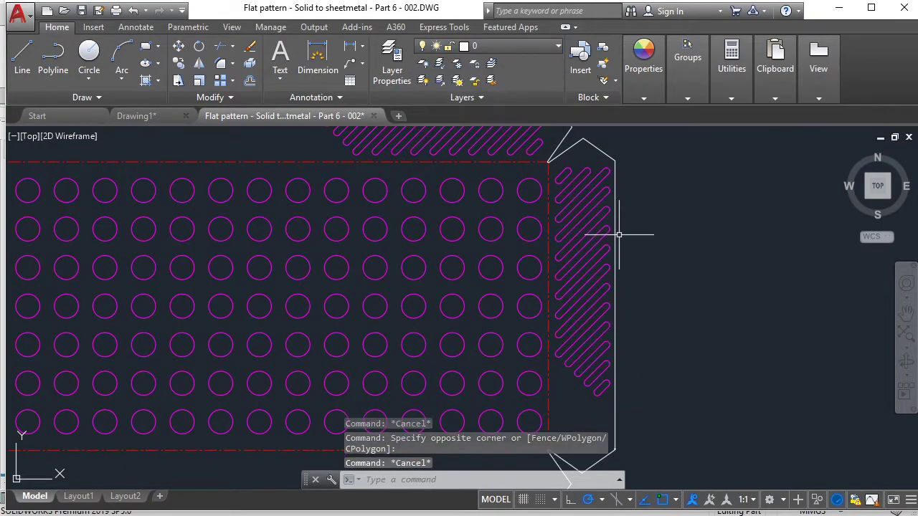
Put the centre panel's four slot groups on magenta Layer4
scroll(512, 222, "down", 4)
mouse_move(524, 129)
middle_mouse_down()
mouse_move(527, 248)
mouse_move(379, 194)
middle_mouse_up()
left_click(273, 154)
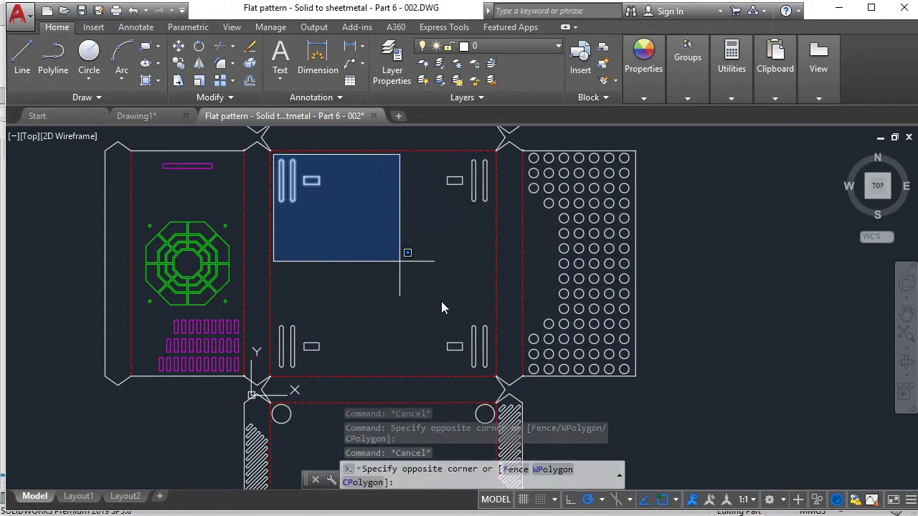
left_click(495, 368)
left_click(529, 46)
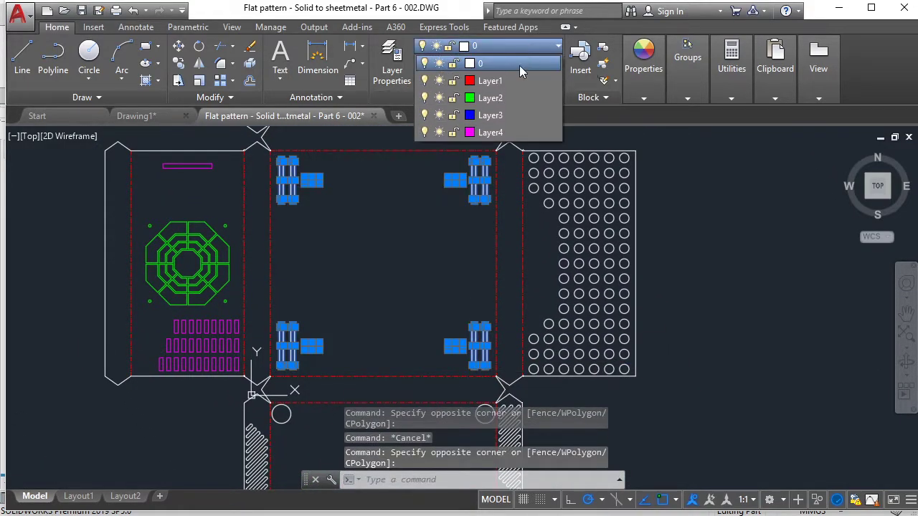
left_click(495, 133)
key("Escape")
Put the right panel's grid of vent holes on magenta Layer4
scroll(548, 187, "up", 2)
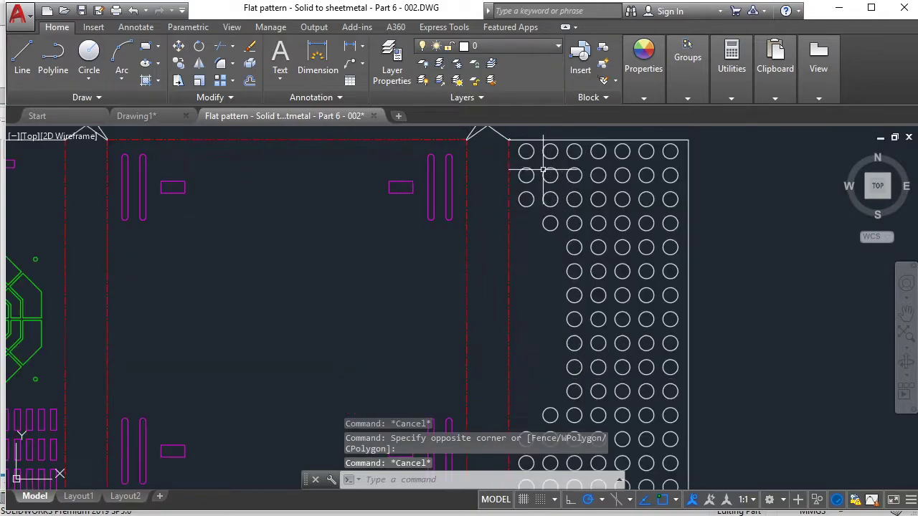
scroll(525, 172, "up", 2)
scroll(529, 205, "up", 2)
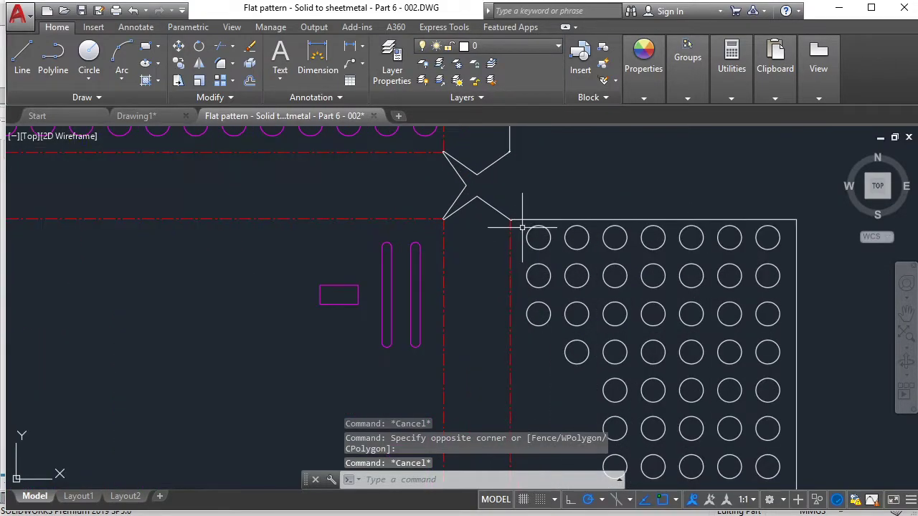
left_click(522, 226)
scroll(548, 237, "down", 5)
scroll(542, 312, "up", 3)
scroll(607, 326, "up", 3)
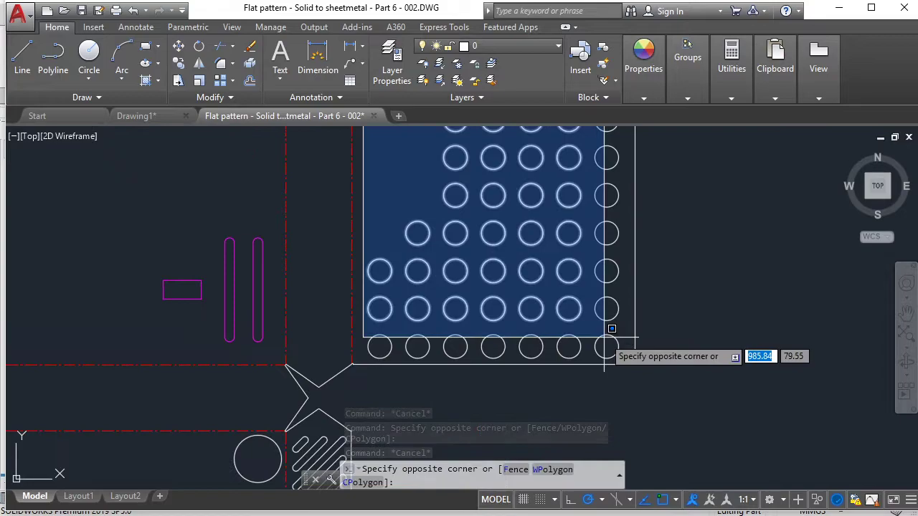
left_click(630, 353)
left_click(502, 46)
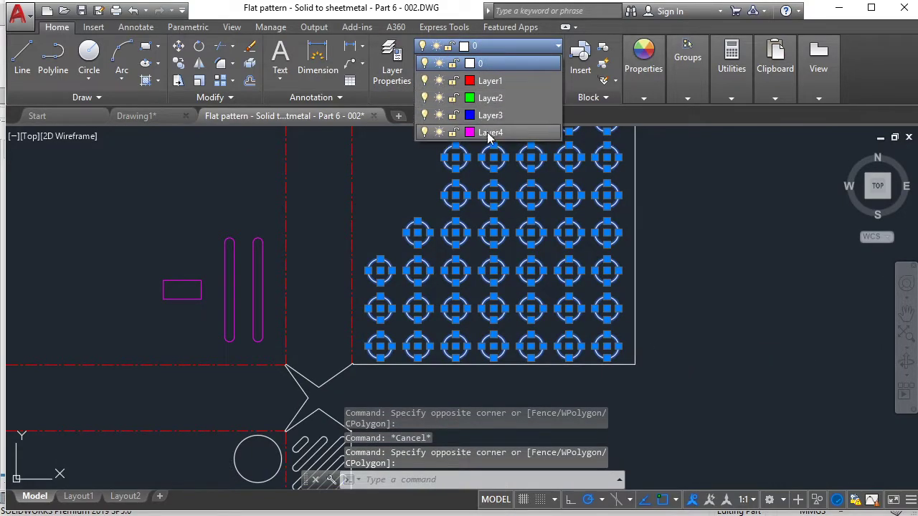
left_click(486, 132)
key("Escape")
scroll(493, 237, "down", 5)
scroll(412, 315, "up", 3)
Move the left and lower flange slot hatches of the bottom panel onto magenta Layer4
middle_click_drag(408, 299, 463, 206)
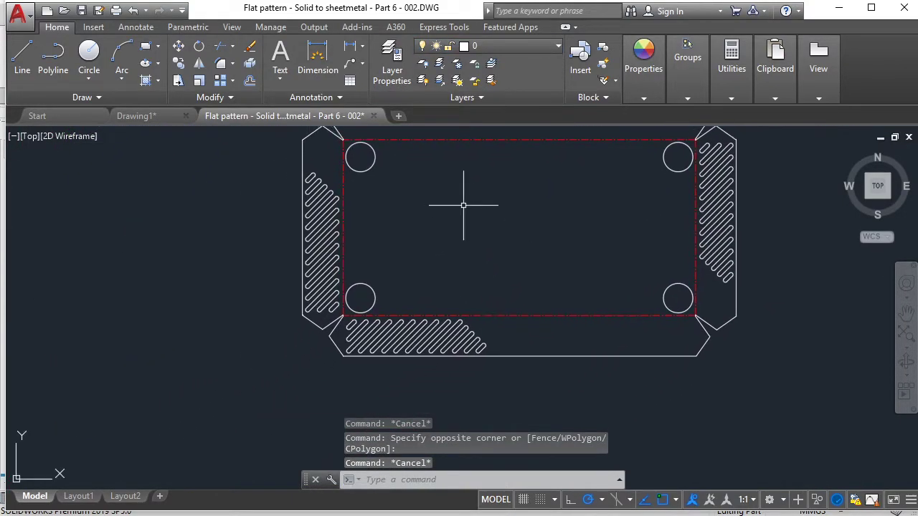
middle_click_drag(326, 190, 361, 195)
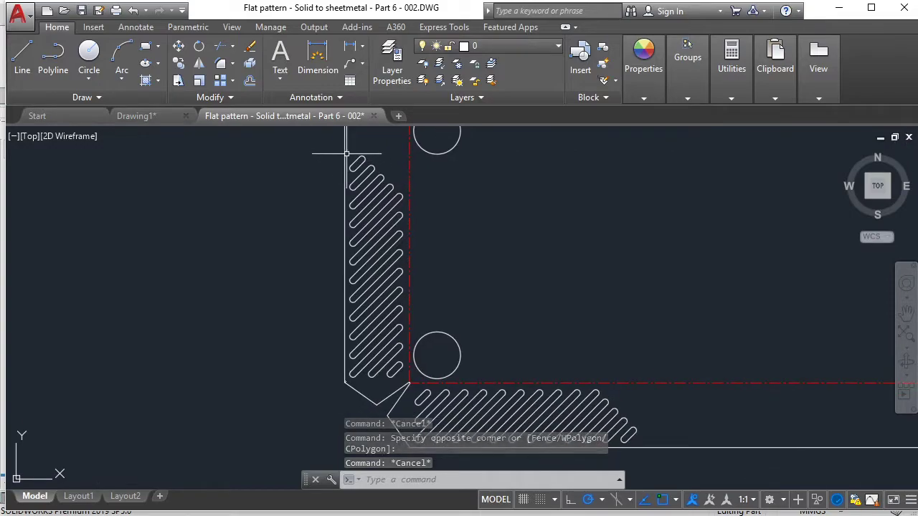
left_click(329, 150)
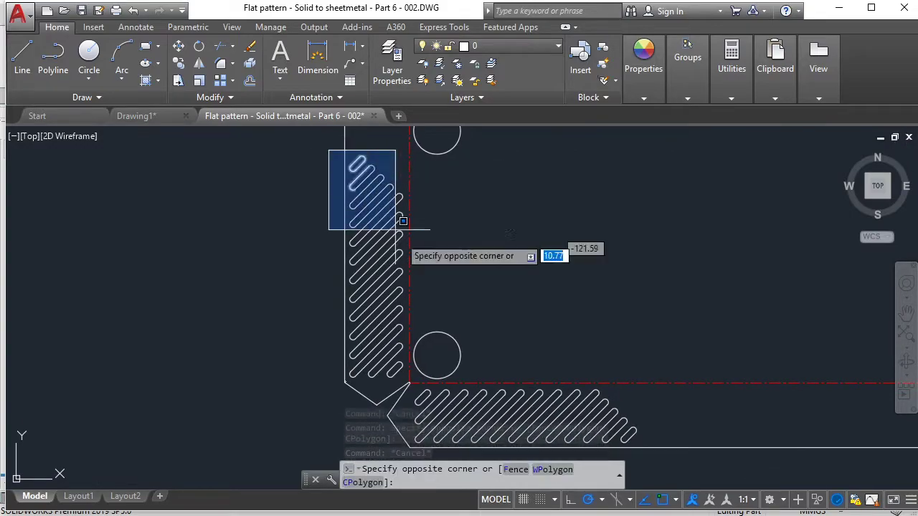
left_click(474, 382)
middle_click_drag(465, 403, 417, 343)
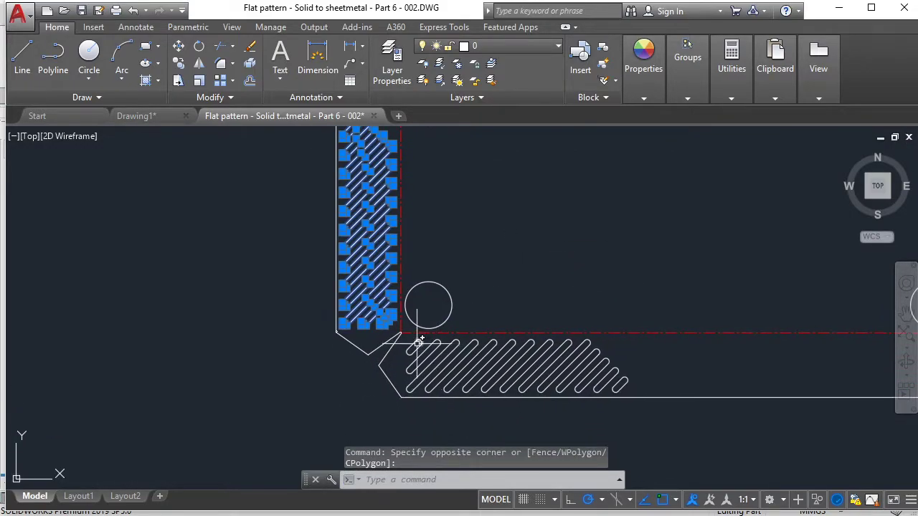
left_click(404, 342)
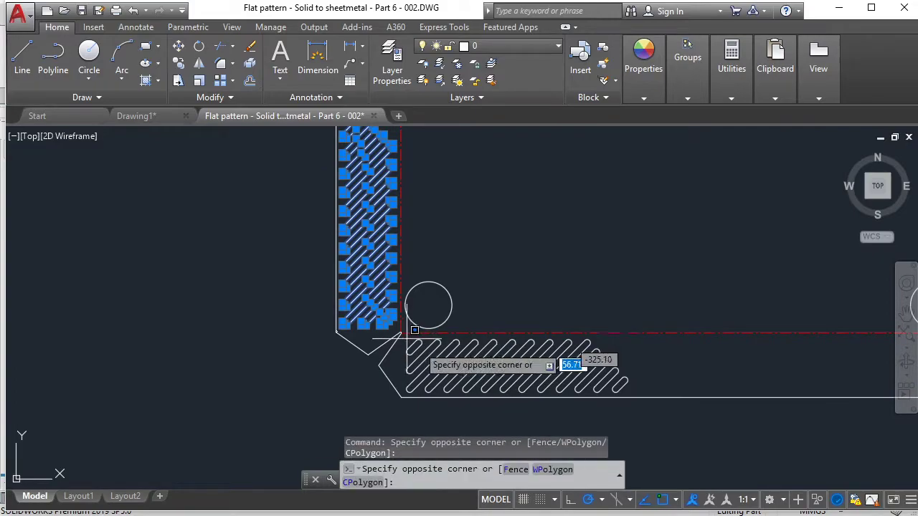
left_click(641, 385)
left_click(502, 46)
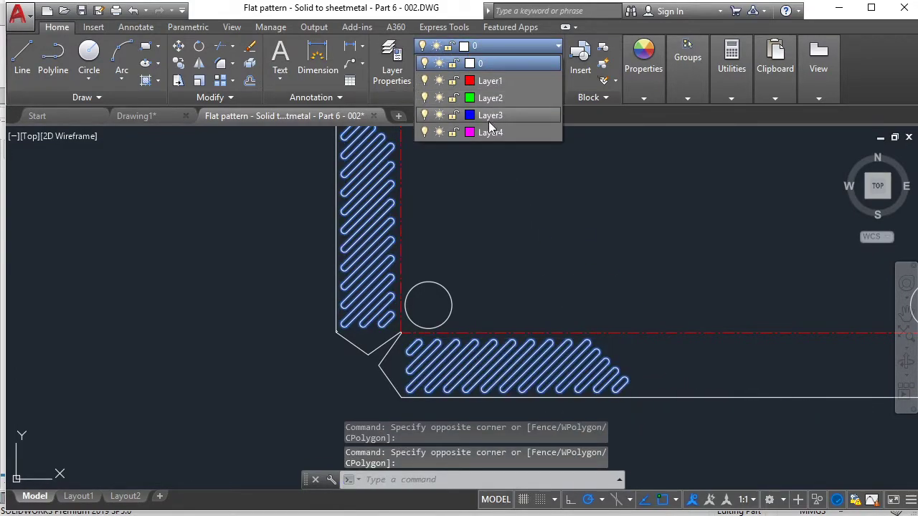
left_click(484, 132)
key("Escape")
Move the right flange slot hatch onto magenta Layer4 as well
scroll(549, 239, "down", 5)
scroll(535, 231, "up", 3)
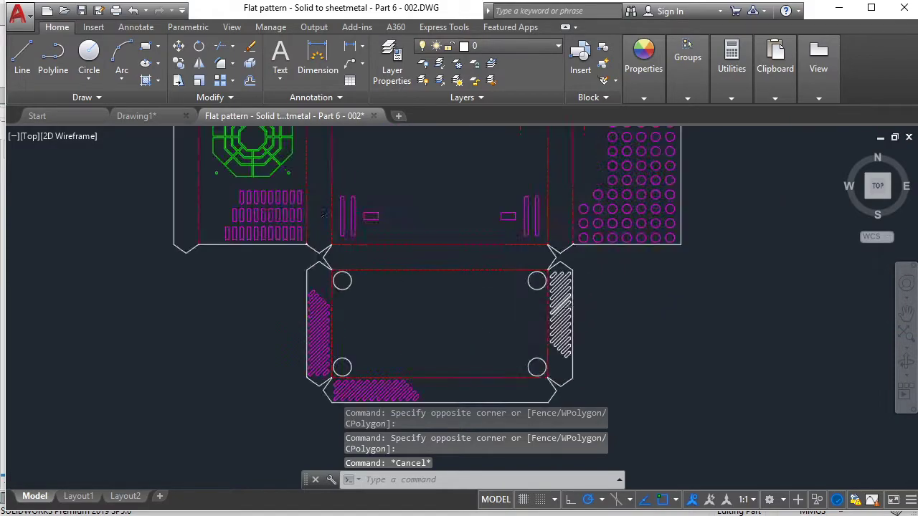
scroll(535, 231, "up", 3)
middle_click_drag(536, 231, 535, 191)
left_click(522, 184)
middle_click_drag(611, 354, 610, 322)
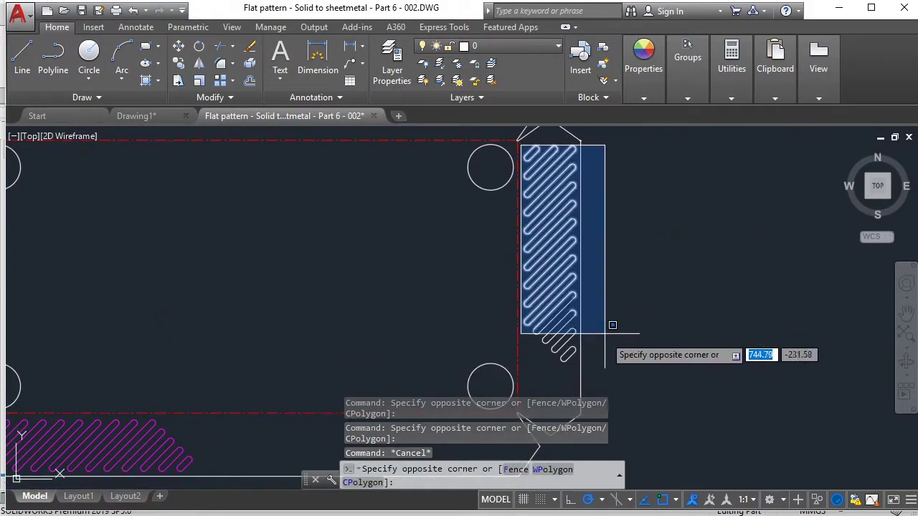
left_click(608, 367)
left_click(502, 46)
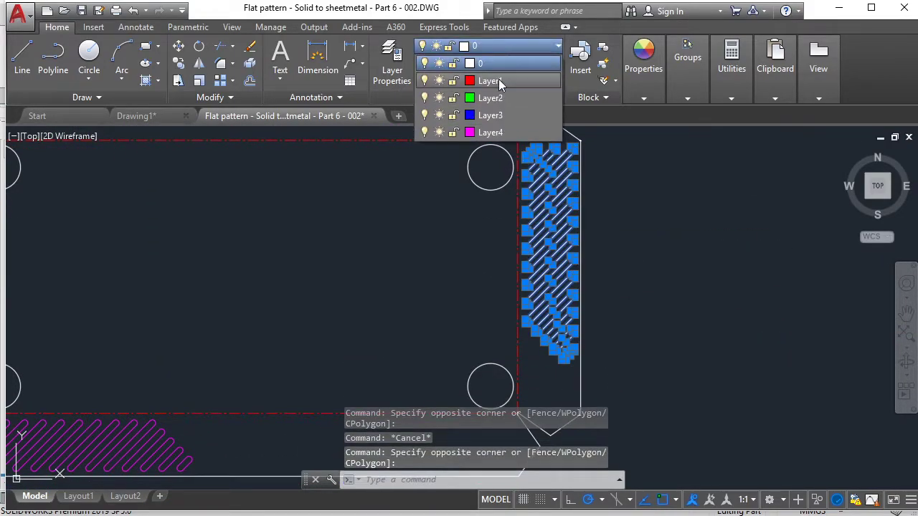
left_click(485, 132)
key("Escape")
scroll(485, 255, "down", 6)
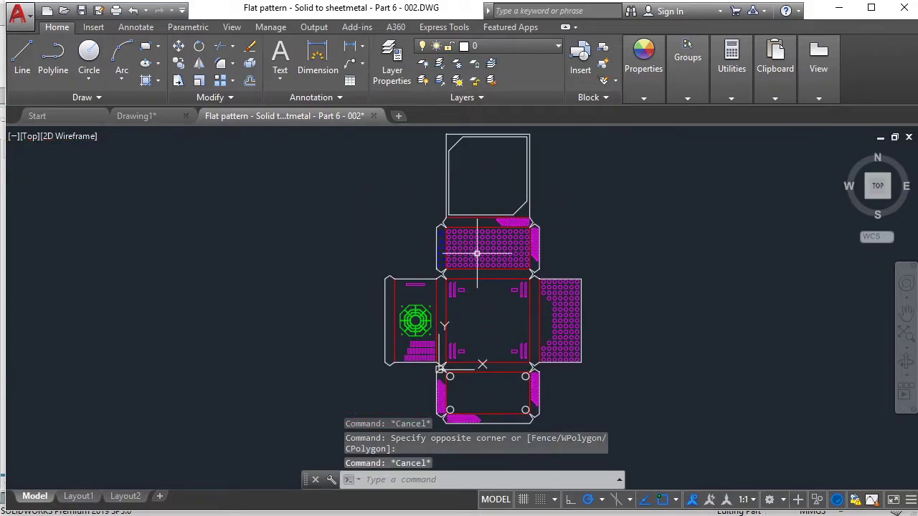
Erase the stray line from the flat pattern
middle_click_drag(487, 276, 486, 270)
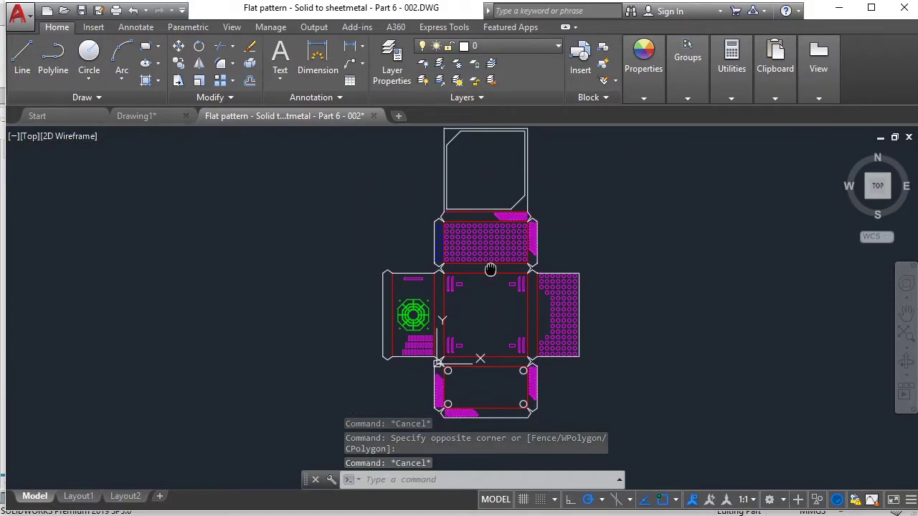
left_click(506, 261)
key("Delete")
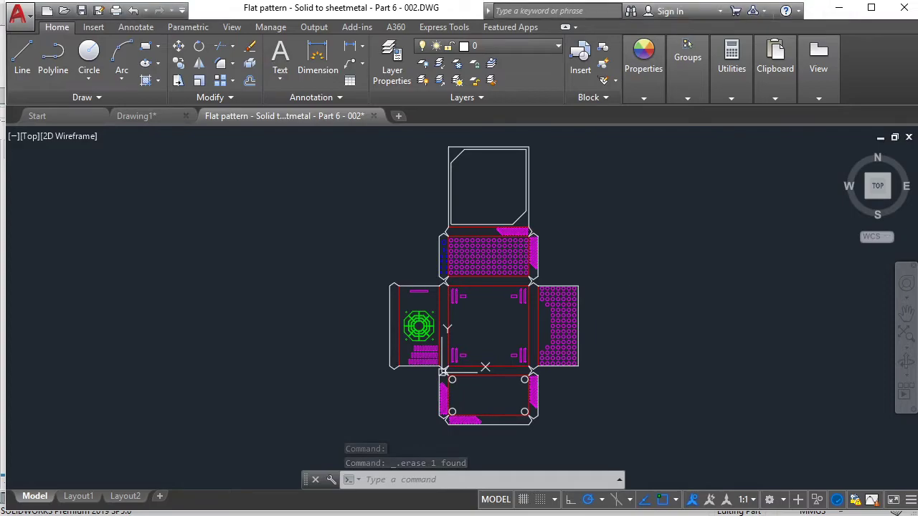
Pan and zoom across the top, perforated and bottom panels to check the pattern
middle_click_drag(628, 277, 671, 330)
scroll(526, 243, "up", 5)
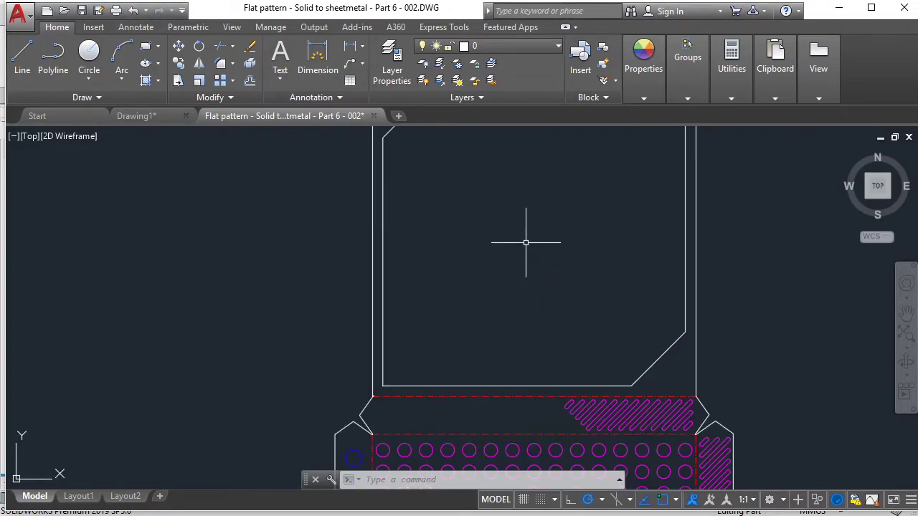
mouse_move(524, 242)
middle_mouse_down()
mouse_move(519, 299)
mouse_move(514, 198)
middle_mouse_up()
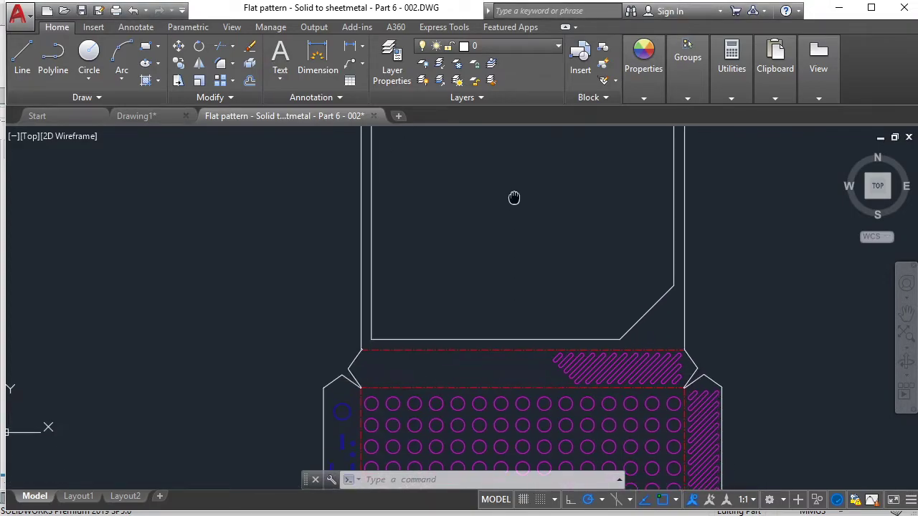
middle_click_drag(550, 338, 517, 164)
mouse_move(568, 353)
middle_mouse_down()
mouse_move(580, 272)
mouse_move(522, 154)
middle_mouse_up()
mouse_move(530, 311)
middle_mouse_down()
mouse_move(530, 269)
mouse_move(523, 473)
middle_mouse_up()
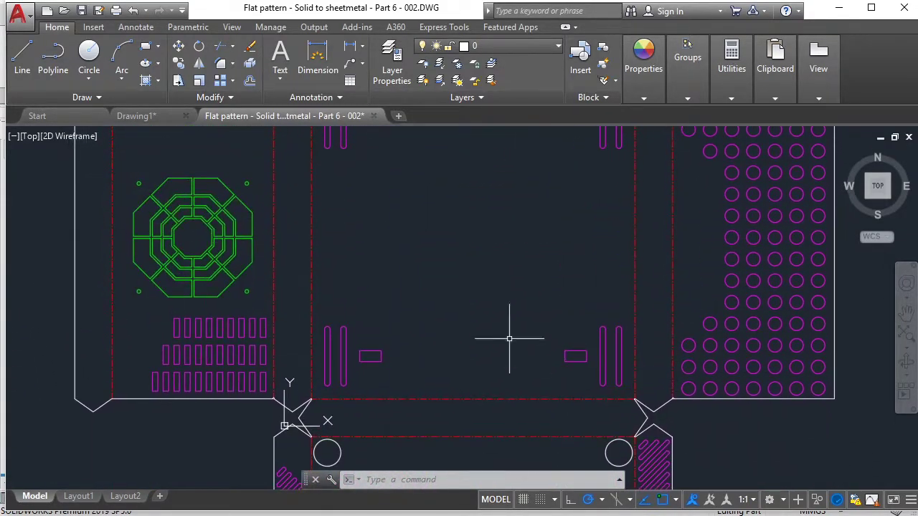
scroll(508, 334, "down", 1)
scroll(509, 334, "down", 2)
scroll(510, 326, "down", 2)
middle_click_drag(513, 320, 487, 283)
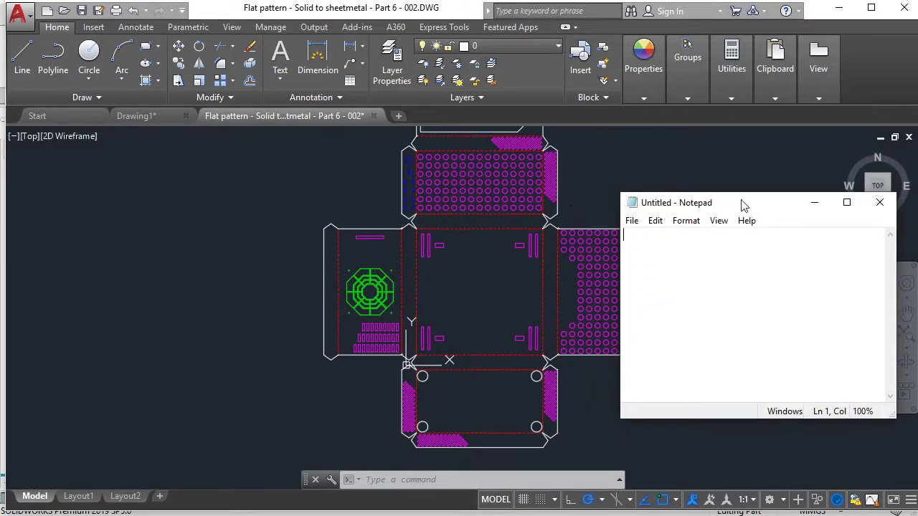
Clear both Notepad notes on the laser-ready DWG and dimensions, then minimize Notepad
left_click_drag(743, 206, 762, 203)
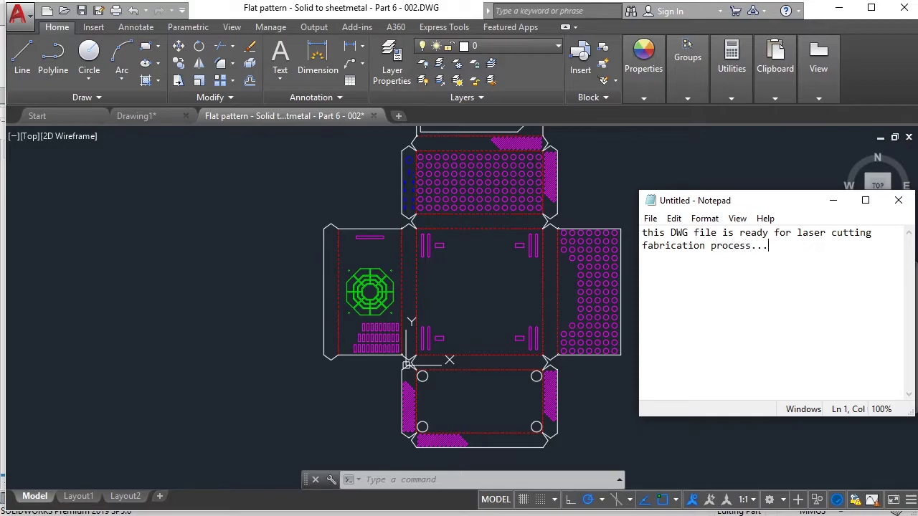
key("ctrl+a")
key("Delete")
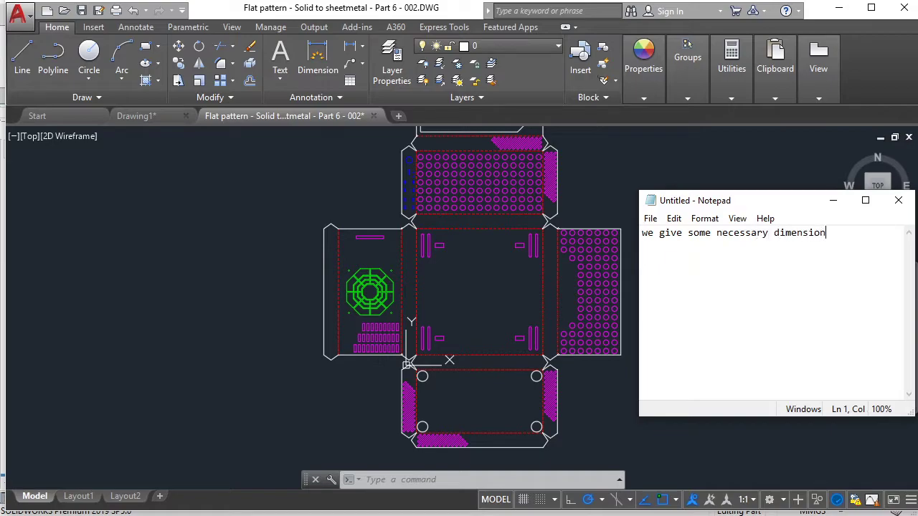
key("ctrl+a")
key("BackSpace")
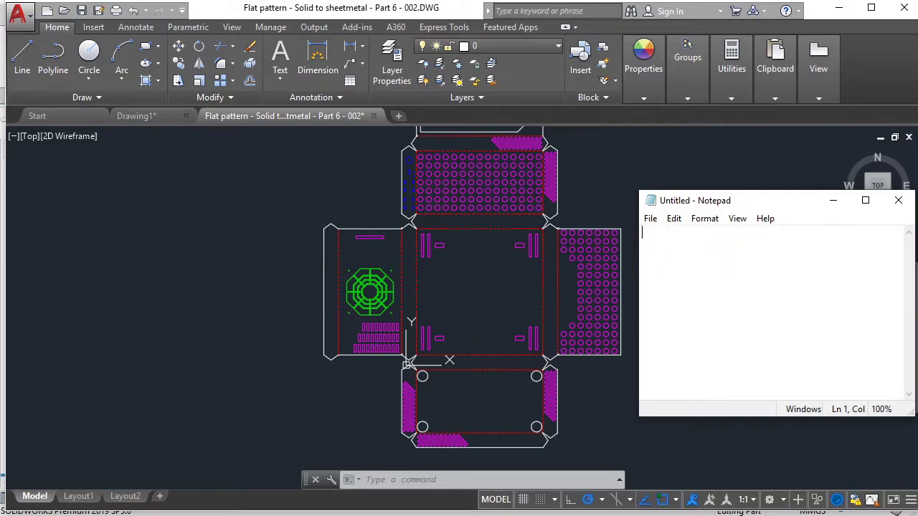
left_click(833, 201)
Dimension the overall width of 1406,63 between the outer left and right edges, placed below
scroll(447, 309, "up", 2)
type("DIM")
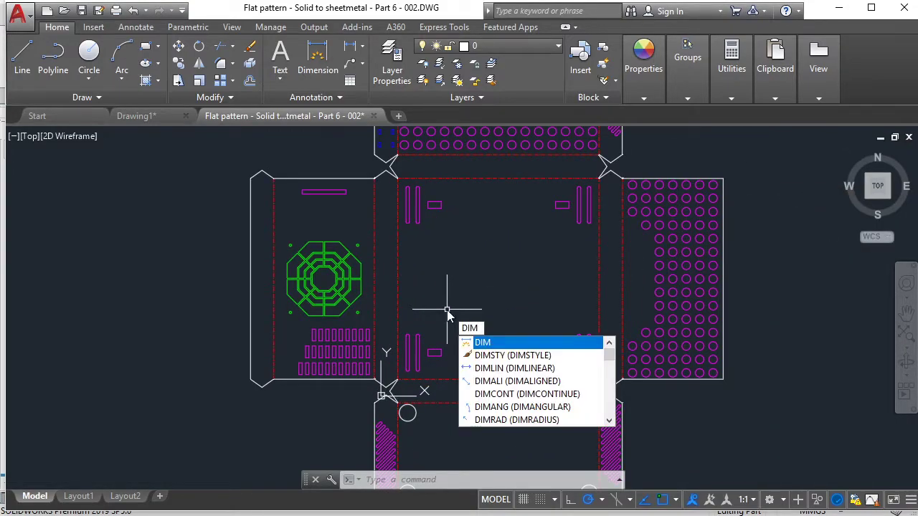
key("Return")
left_click(251, 313)
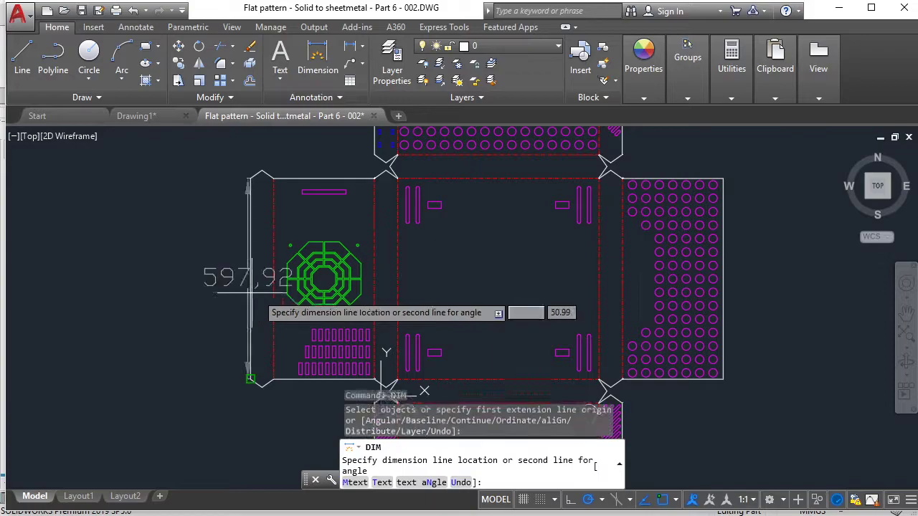
left_click(723, 314)
middle_click_drag(519, 349, 568, 179)
middle_click_drag(553, 323, 545, 362)
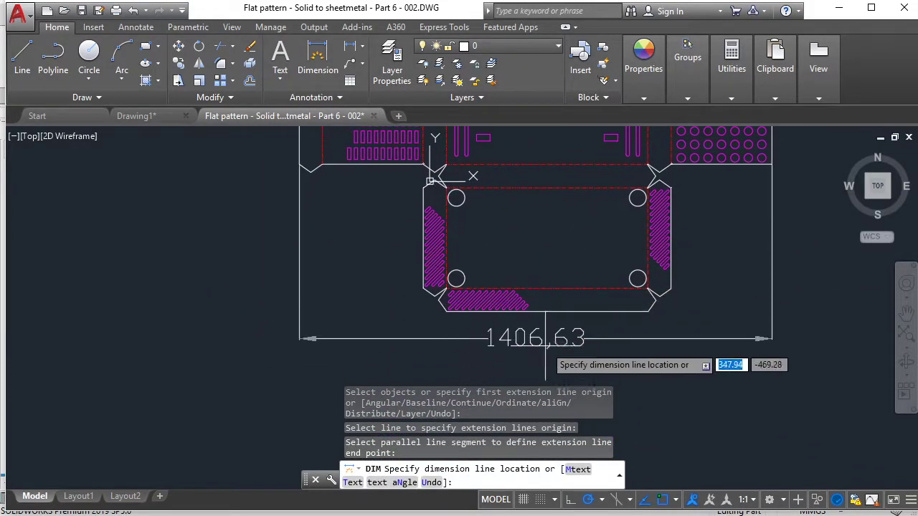
left_click(545, 362)
Dimension the overall height of 2074,48 between top and bottom edges, placed at left
left_click(582, 310)
middle_click_drag(579, 237, 587, 412)
scroll(545, 237, "up", 3)
middle_click_drag(572, 249, 597, 208)
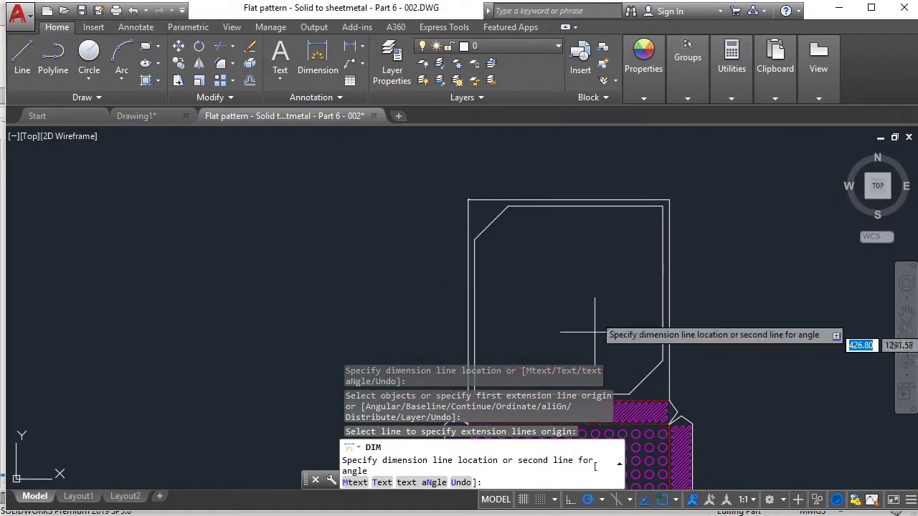
left_click(597, 208)
scroll(595, 208, "down", 3)
left_click(502, 201)
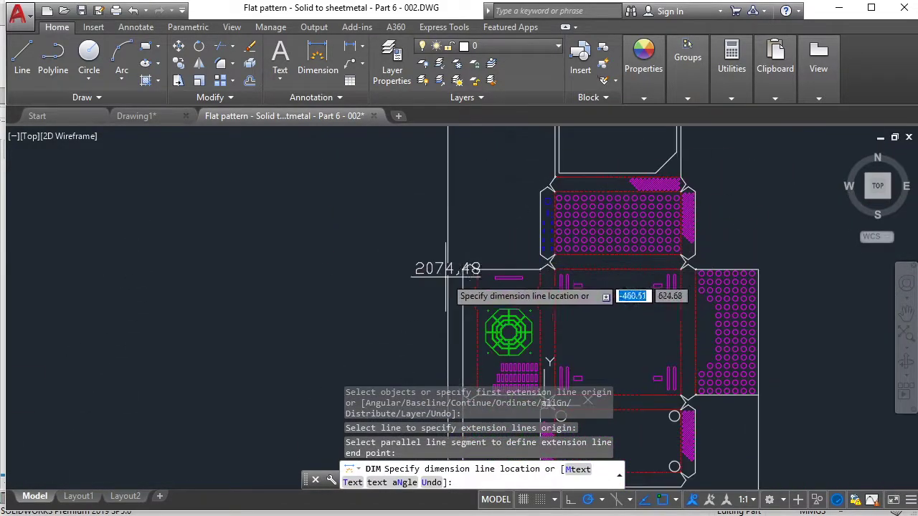
left_click(413, 283)
scroll(594, 318, "down", 3)
key("Escape")
Pan and zoom to review the dimensioned flat pattern
mouse_move(642, 309)
middle_mouse_down()
mouse_move(590, 297)
mouse_move(495, 296)
middle_mouse_up()
key("Escape")
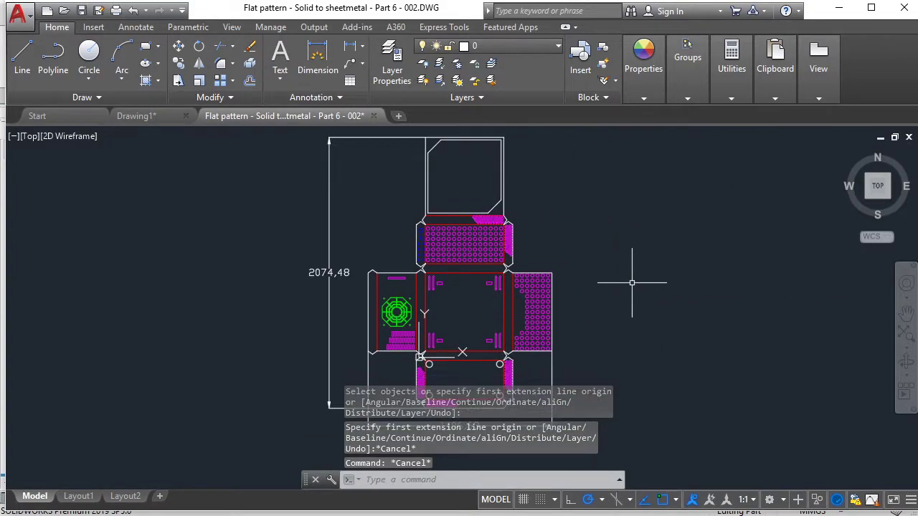
mouse_move(630, 284)
middle_mouse_down()
mouse_move(789, 288)
mouse_move(673, 292)
middle_mouse_up()
left_click(790, 288)
scroll(673, 292, "up", 3)
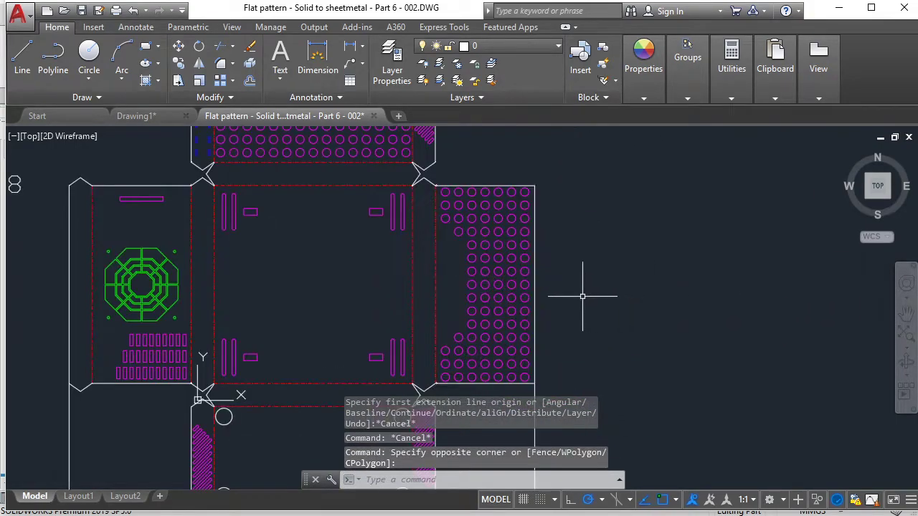
mouse_move(584, 287)
middle_mouse_down()
mouse_move(699, 304)
mouse_move(590, 280)
mouse_move(451, 280)
middle_mouse_up()
scroll(678, 309, "down", 3)
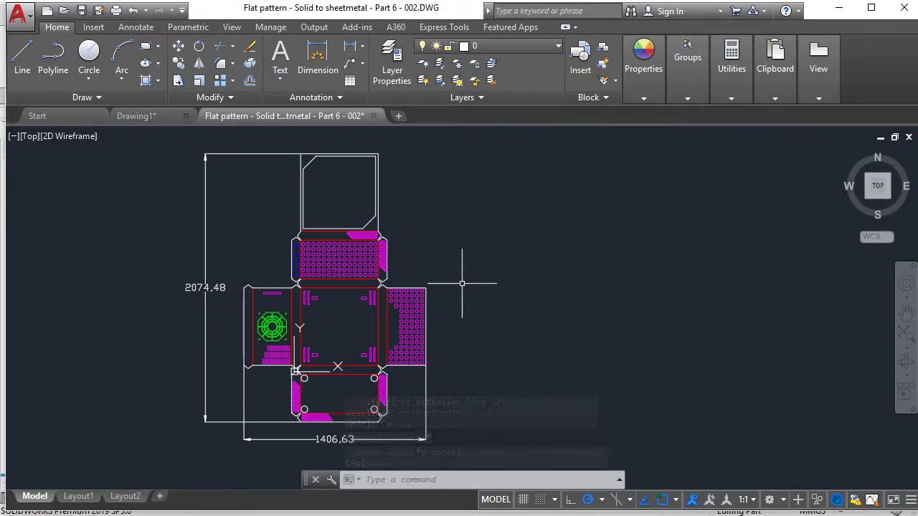
Restore the Notepad window over the flat pattern framed with both overall dimensions
scroll(475, 363, "up", 2)
middle_click_drag(454, 352, 538, 355)
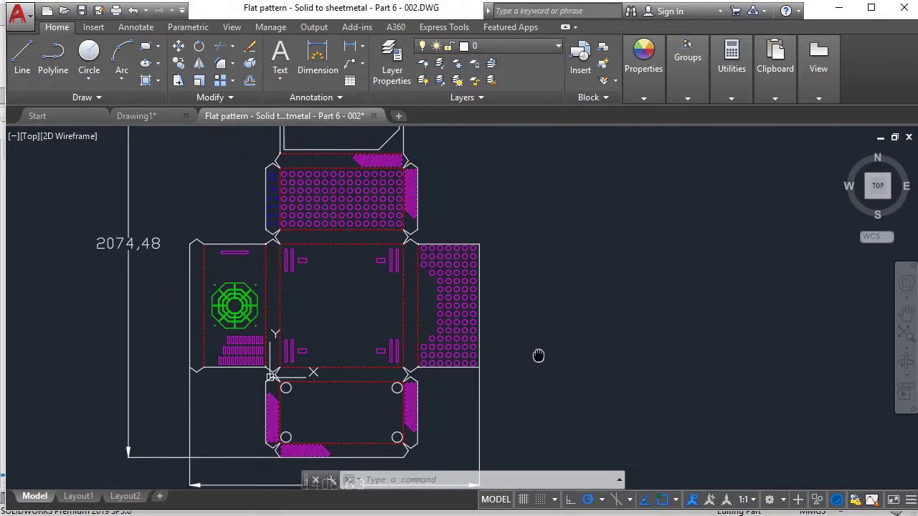
left_click(472, 511)
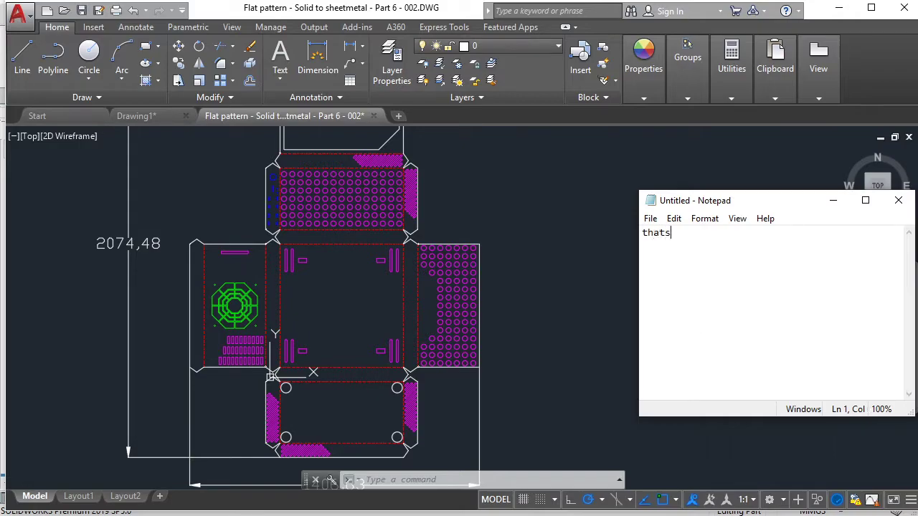